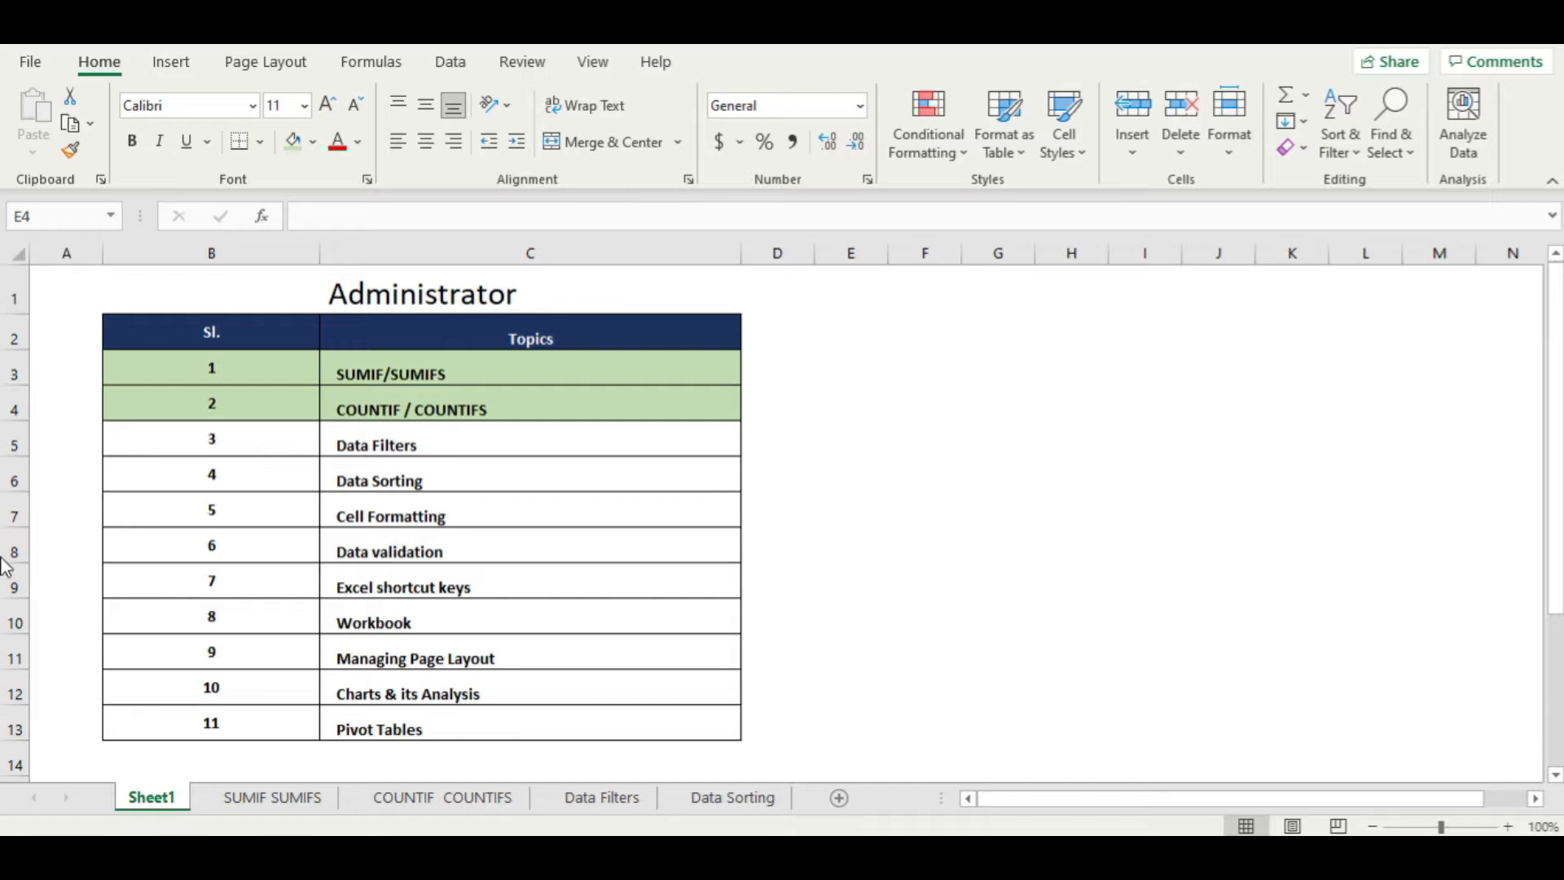
- Review the Administrator topic list on Sheet1, from SUMIF/SUMIFS through Pivot Tables
click(207, 352)
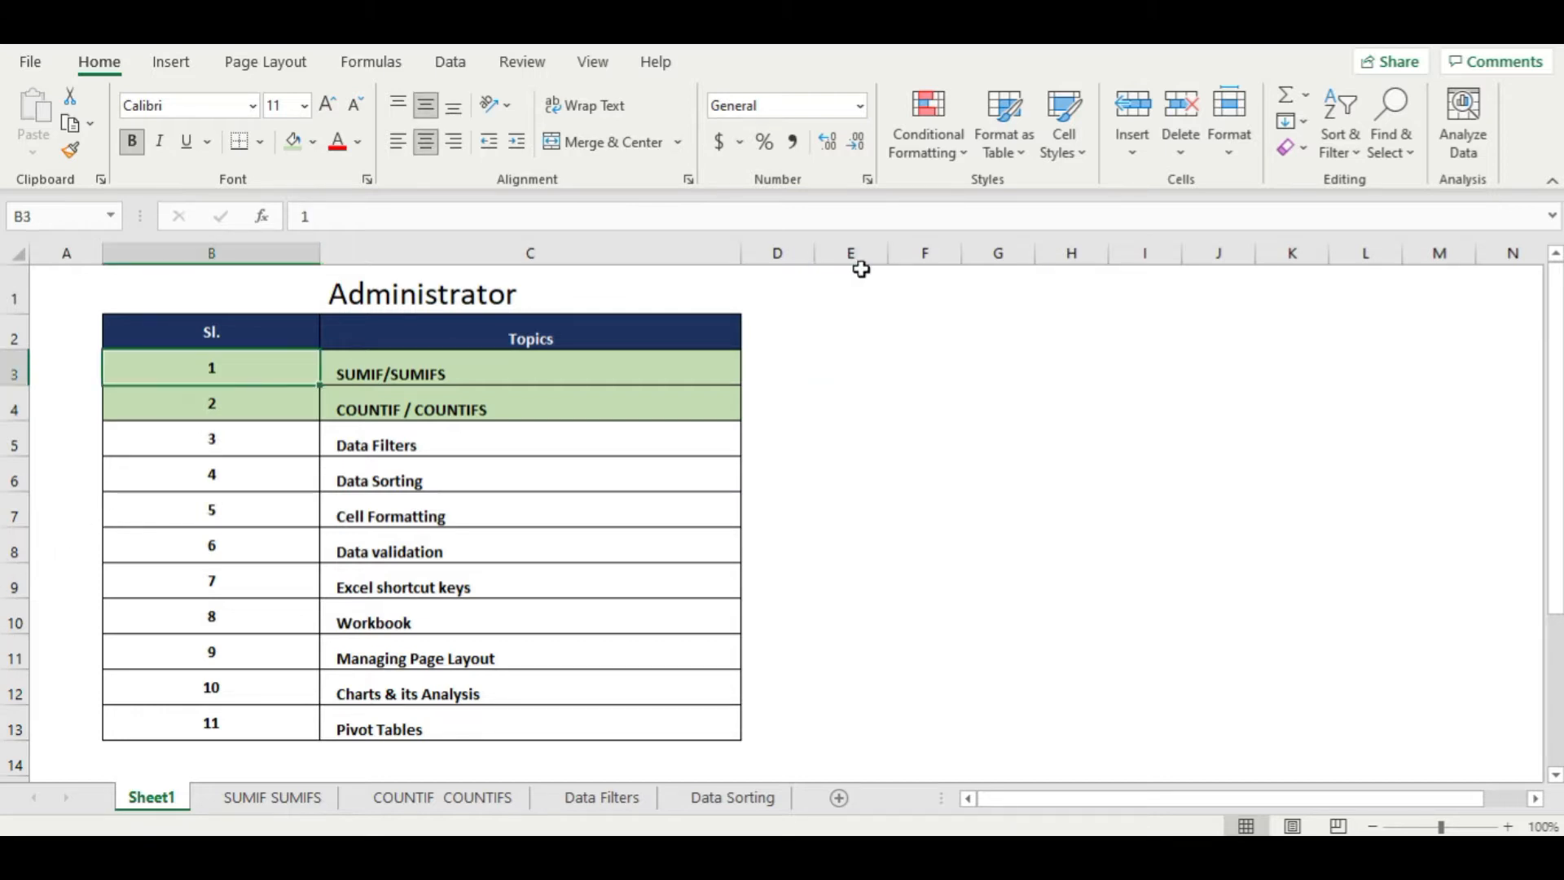
click(933, 397)
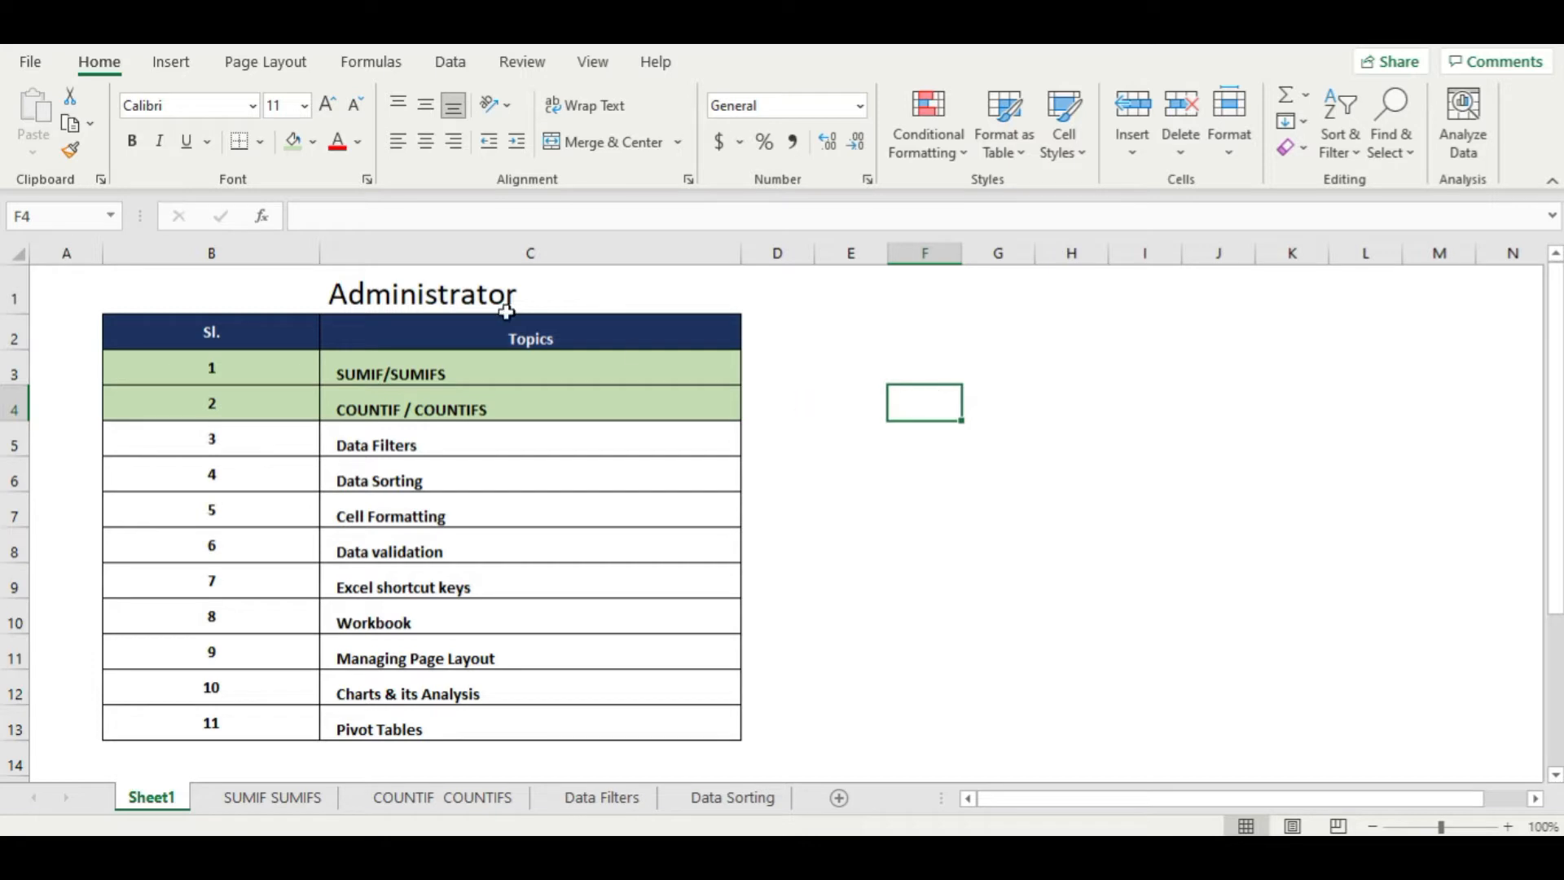
click(406, 281)
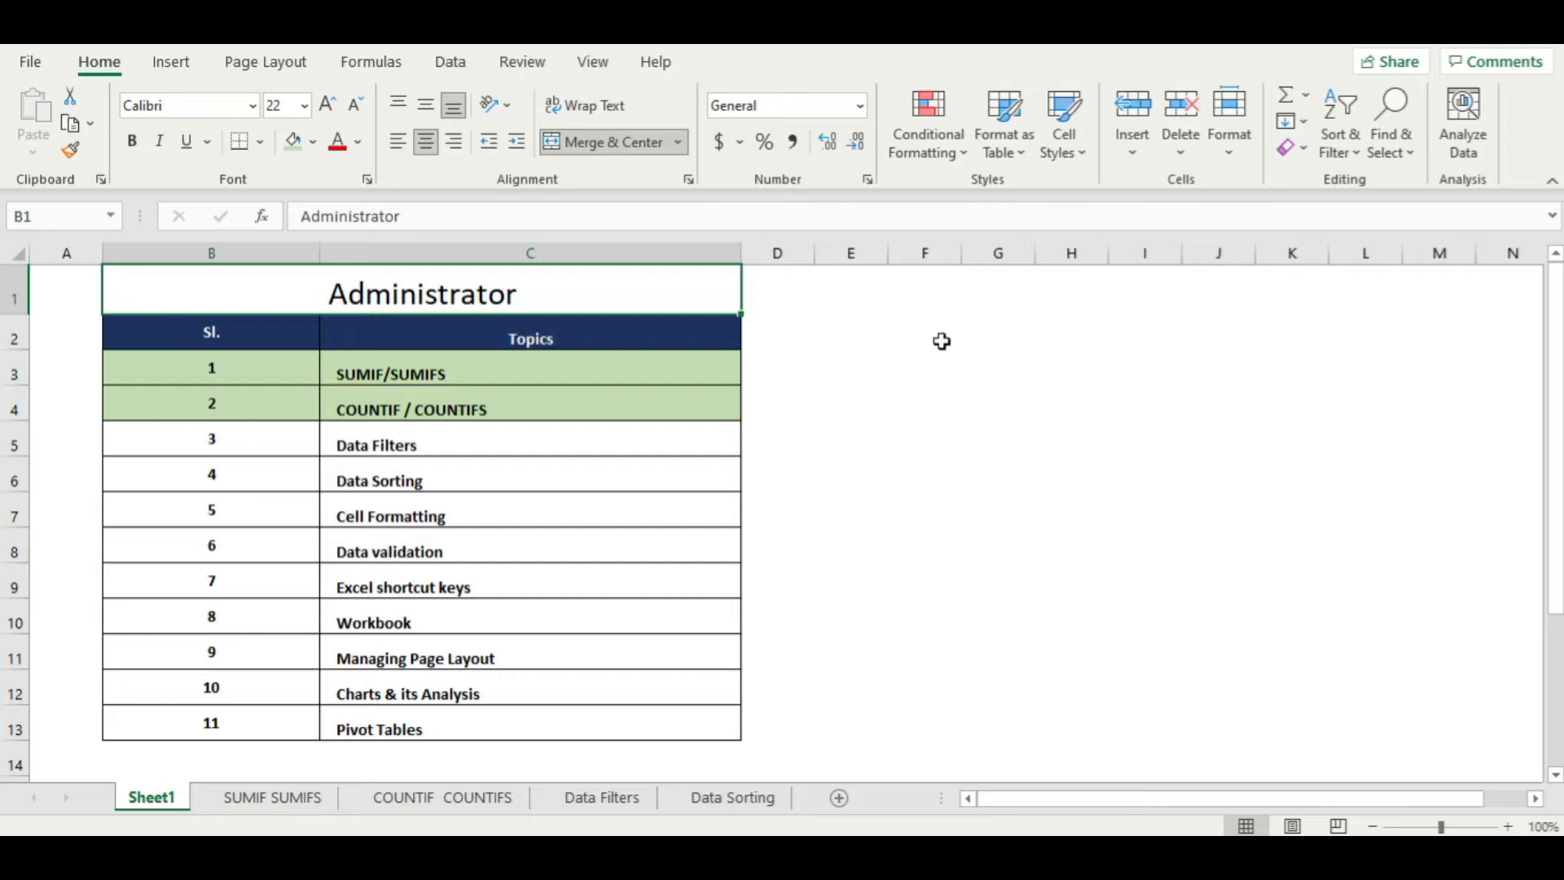
click(507, 561)
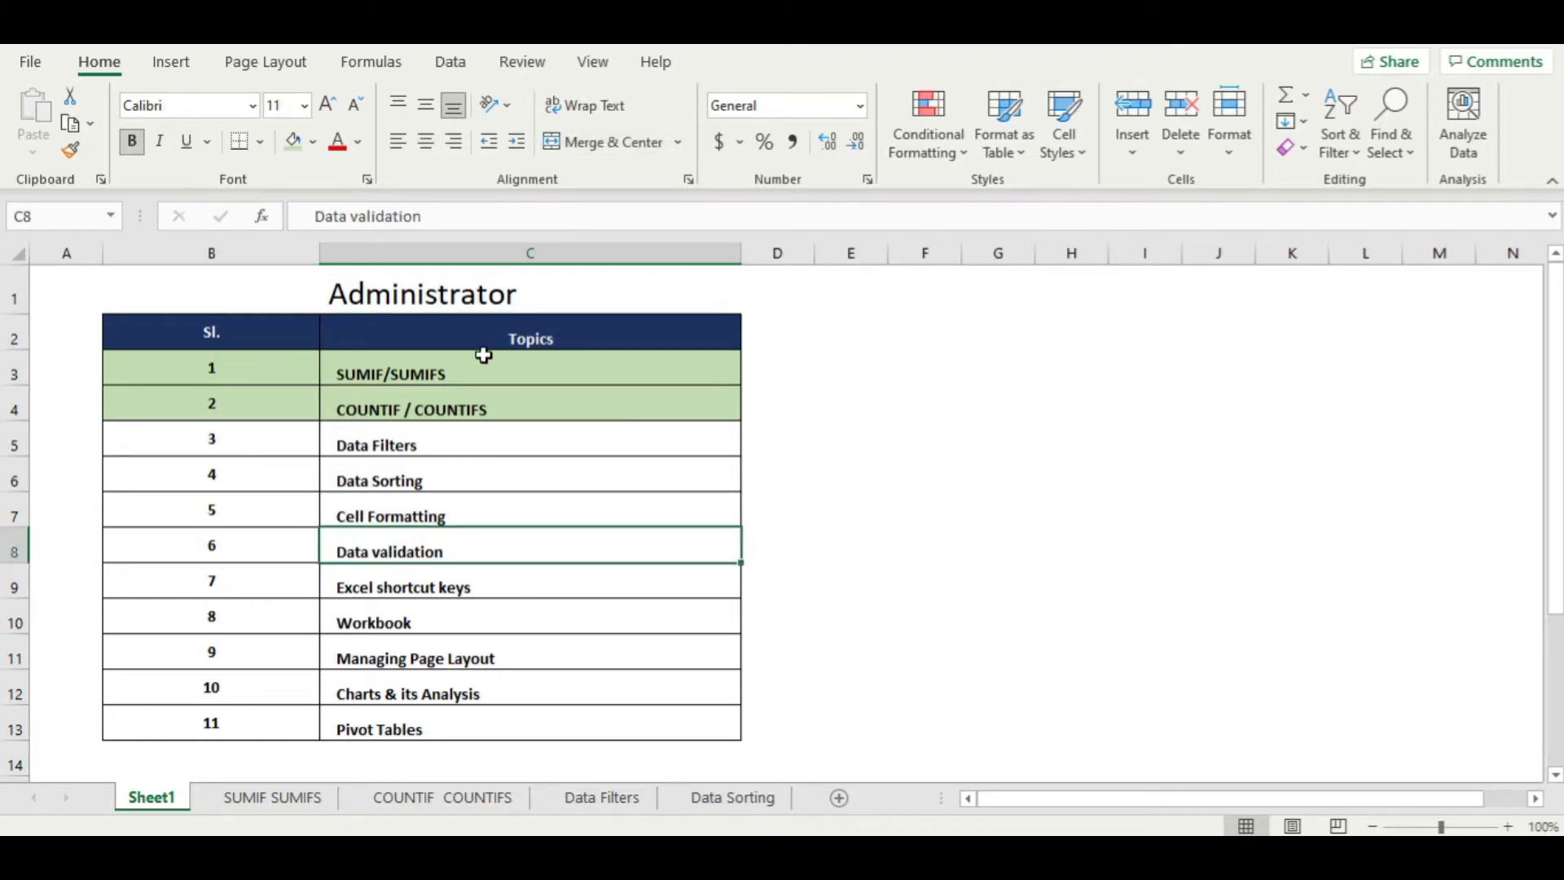
drag(488, 363, 545, 720)
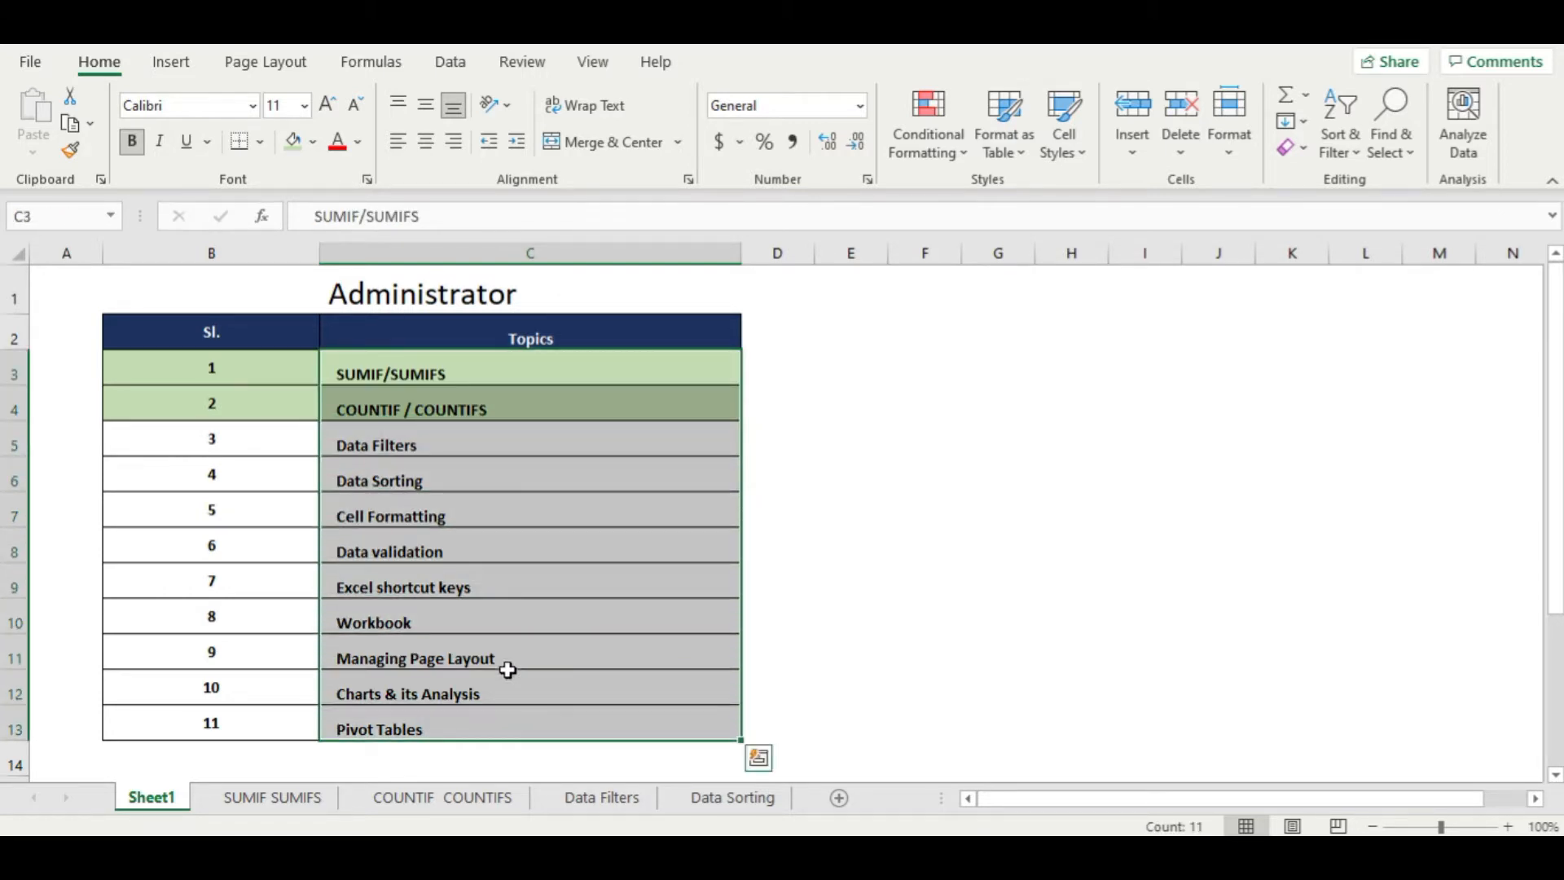
click(501, 361)
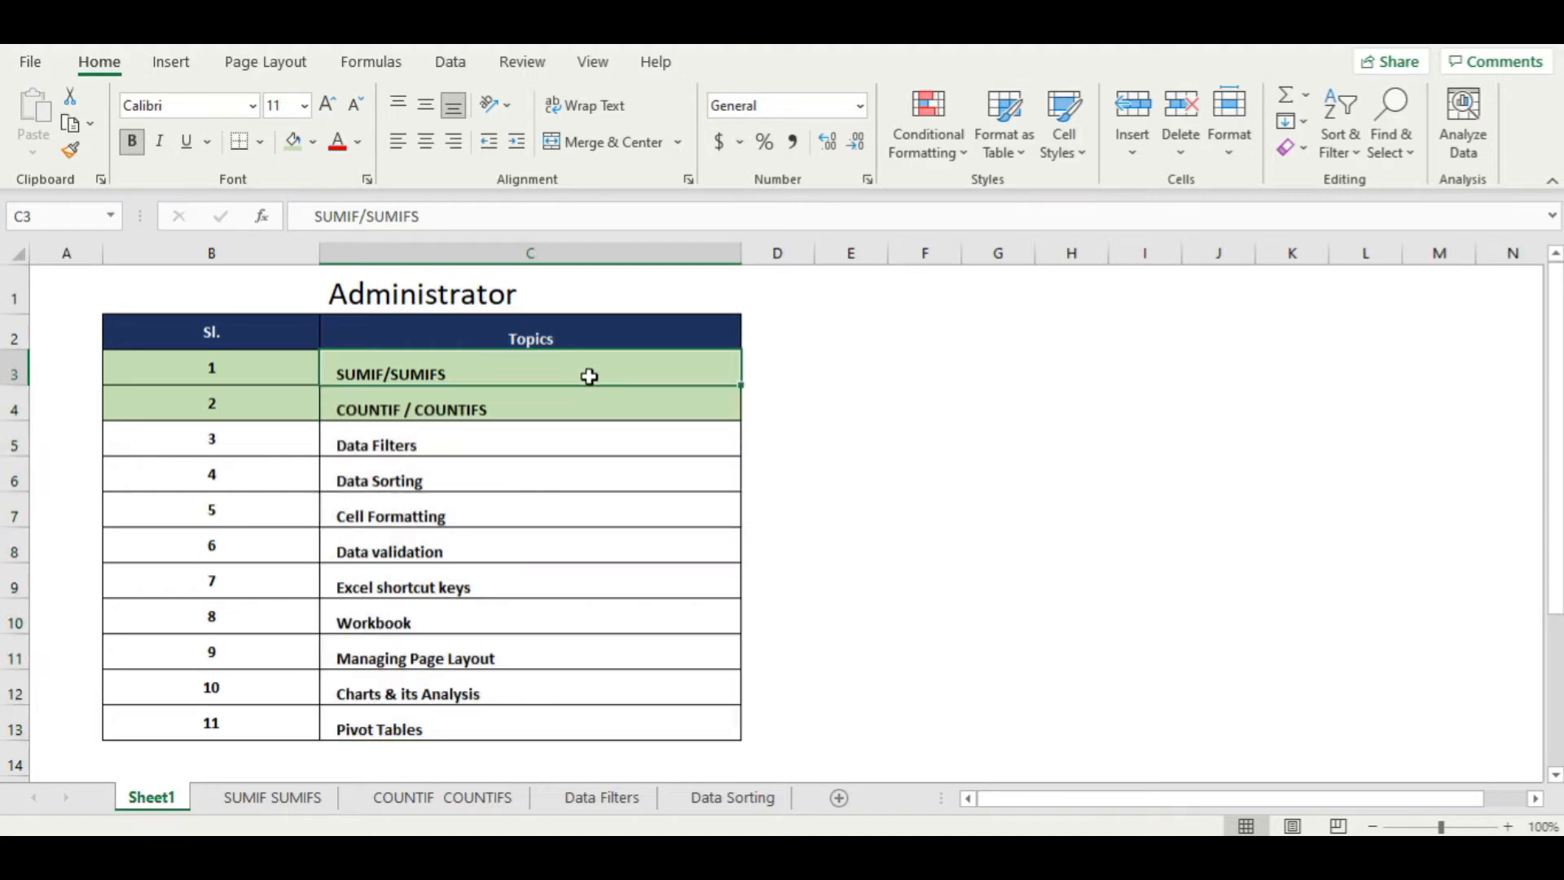
click(626, 485)
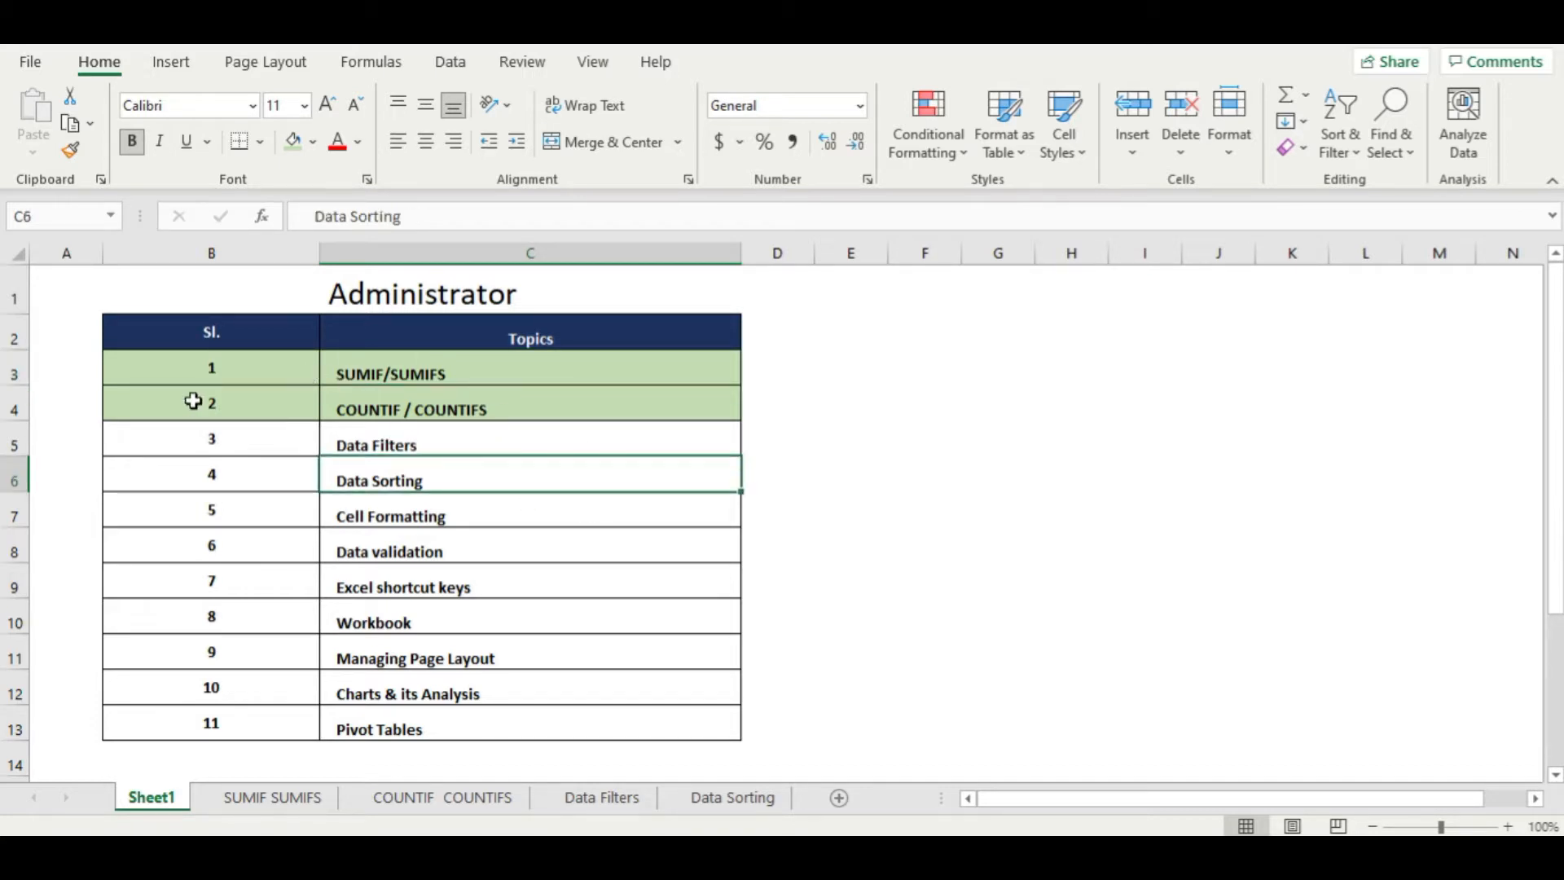
click(487, 728)
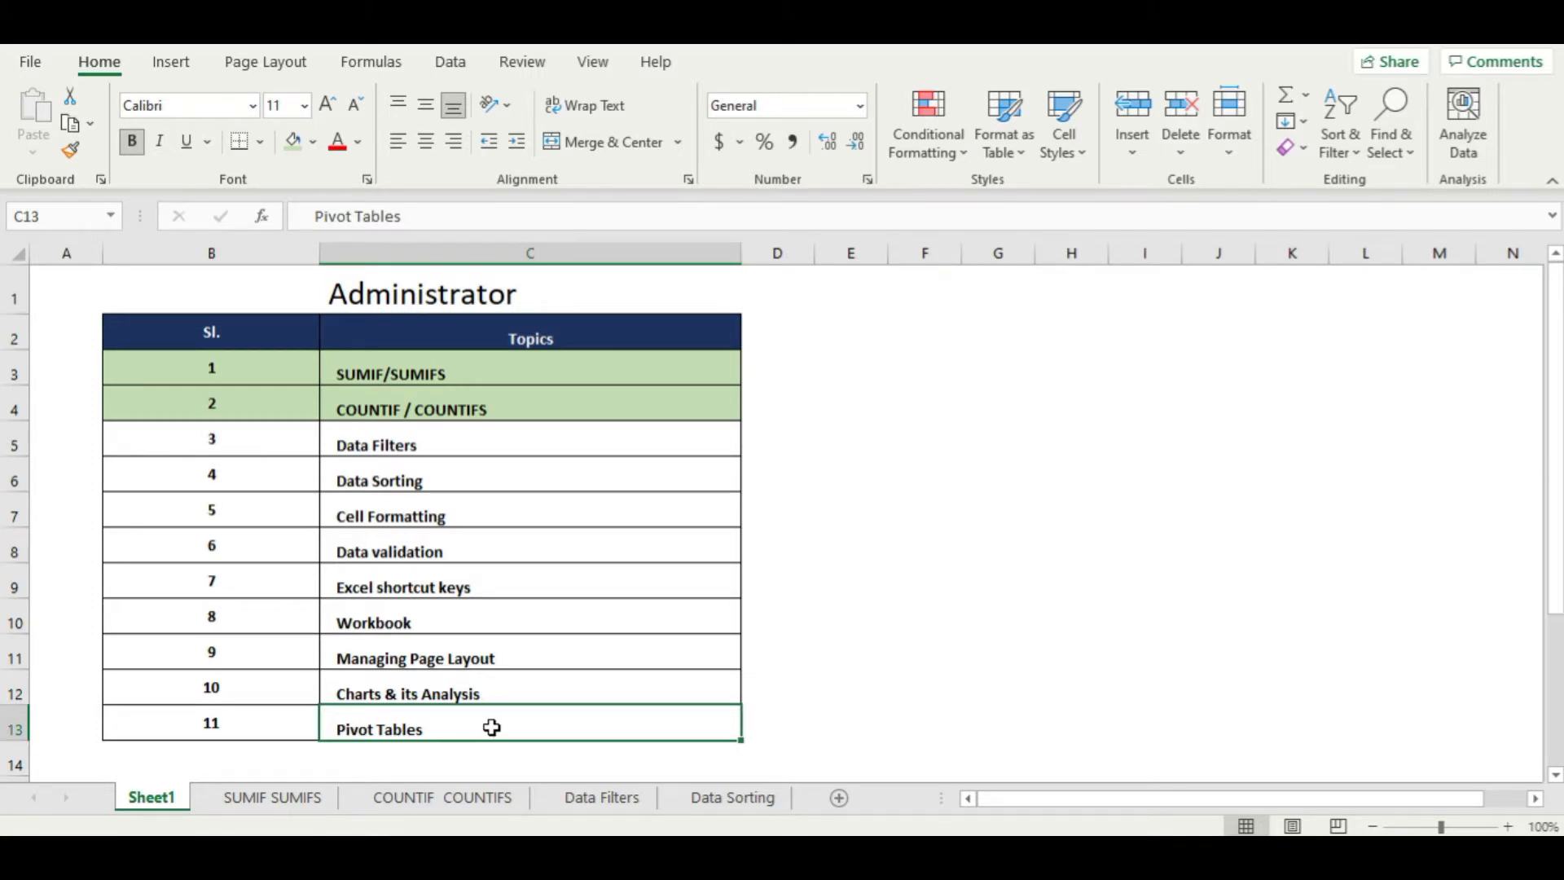
click(539, 691)
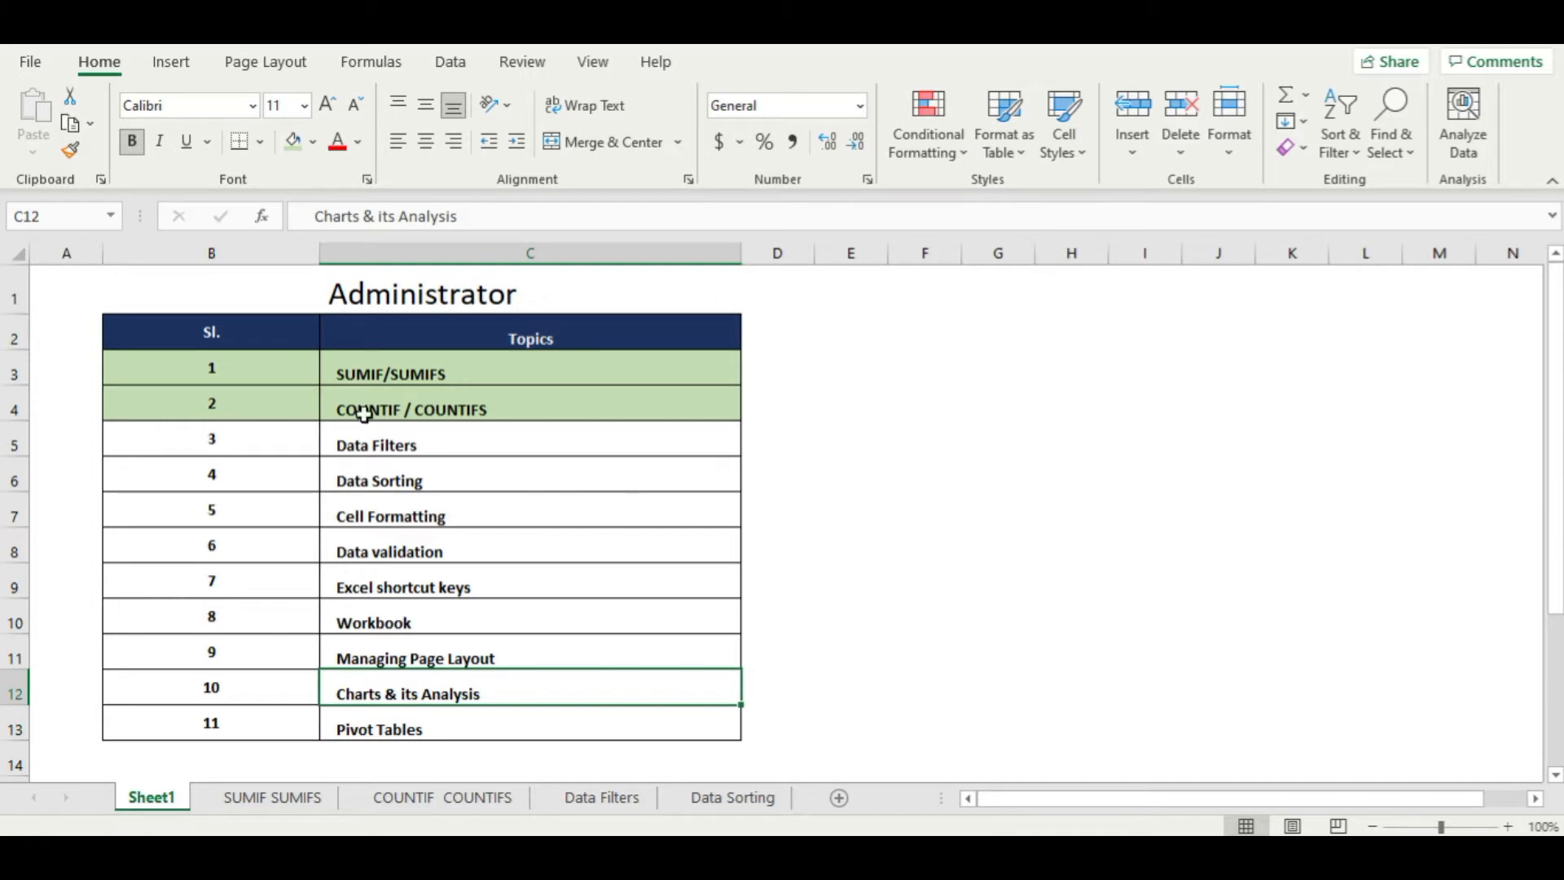
click(444, 368)
click(457, 436)
click(479, 479)
click(509, 577)
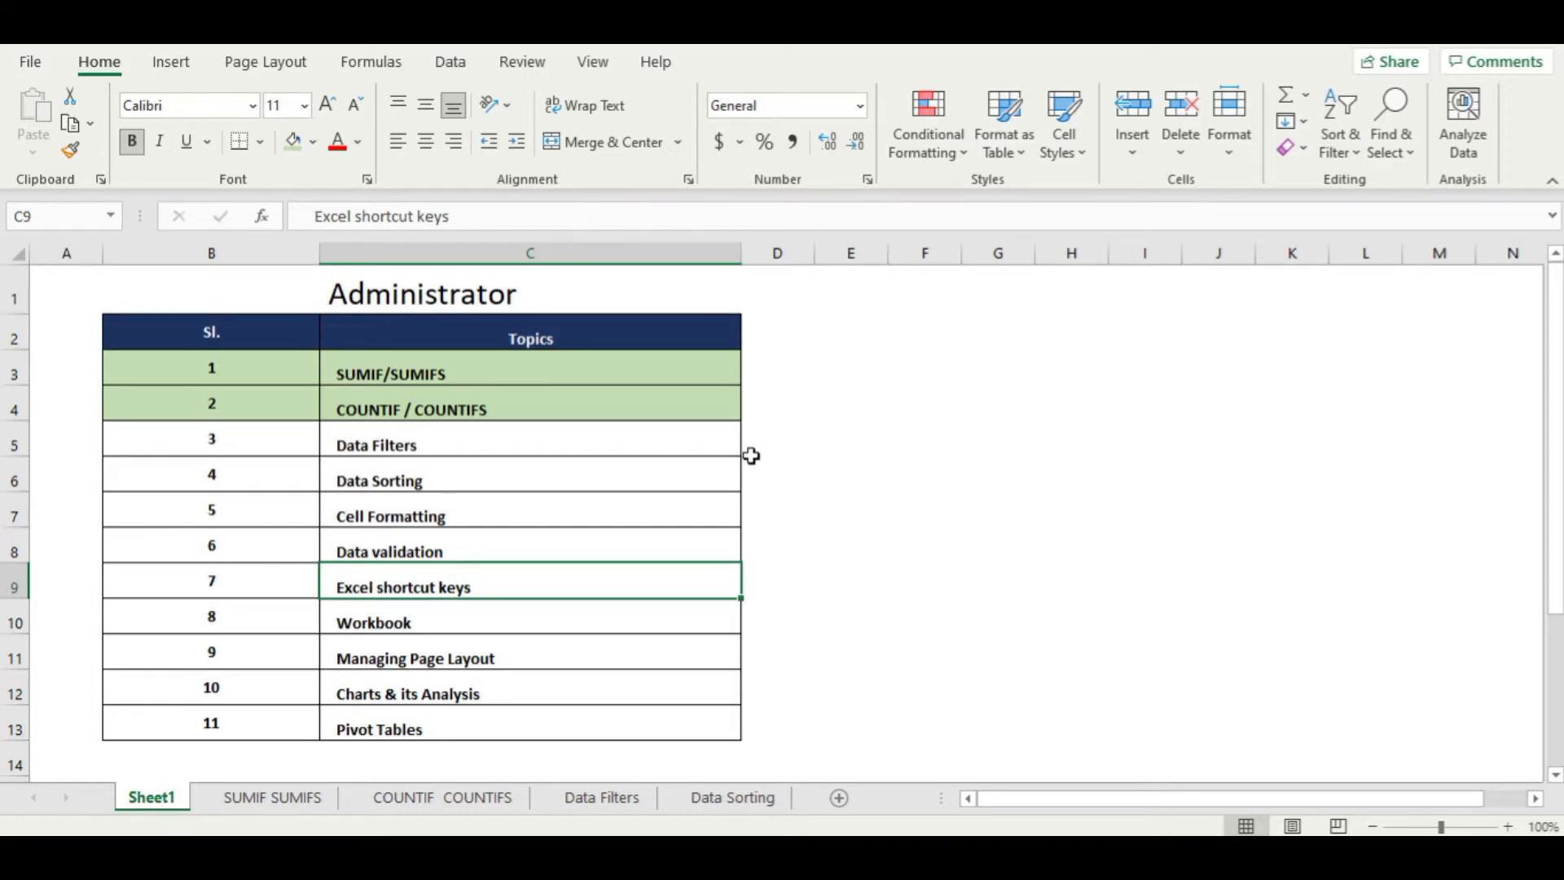
click(860, 432)
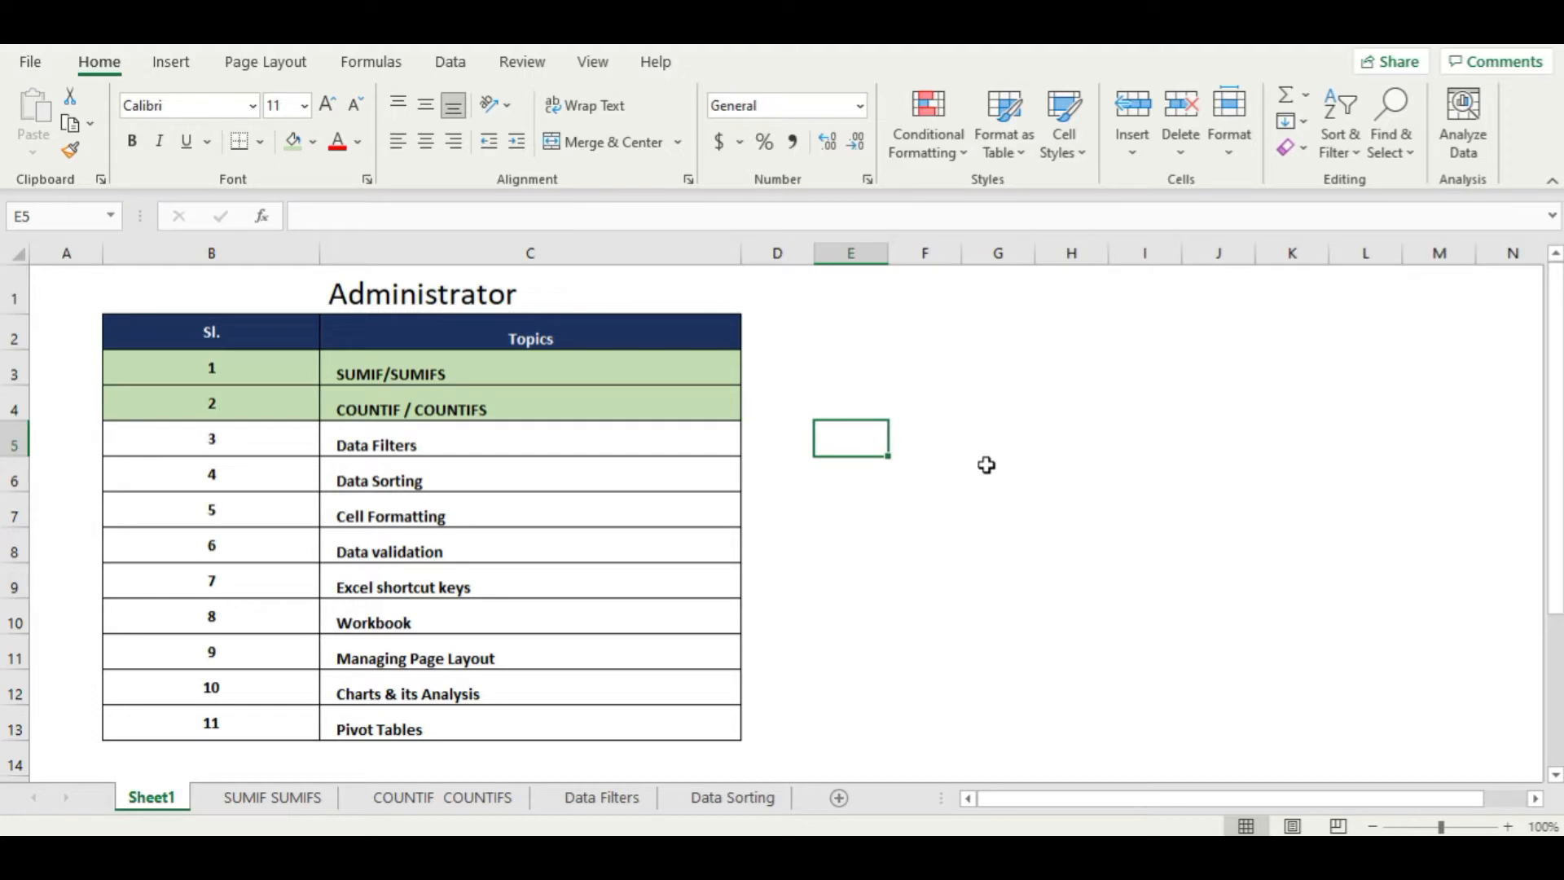
drag(279, 361, 501, 407)
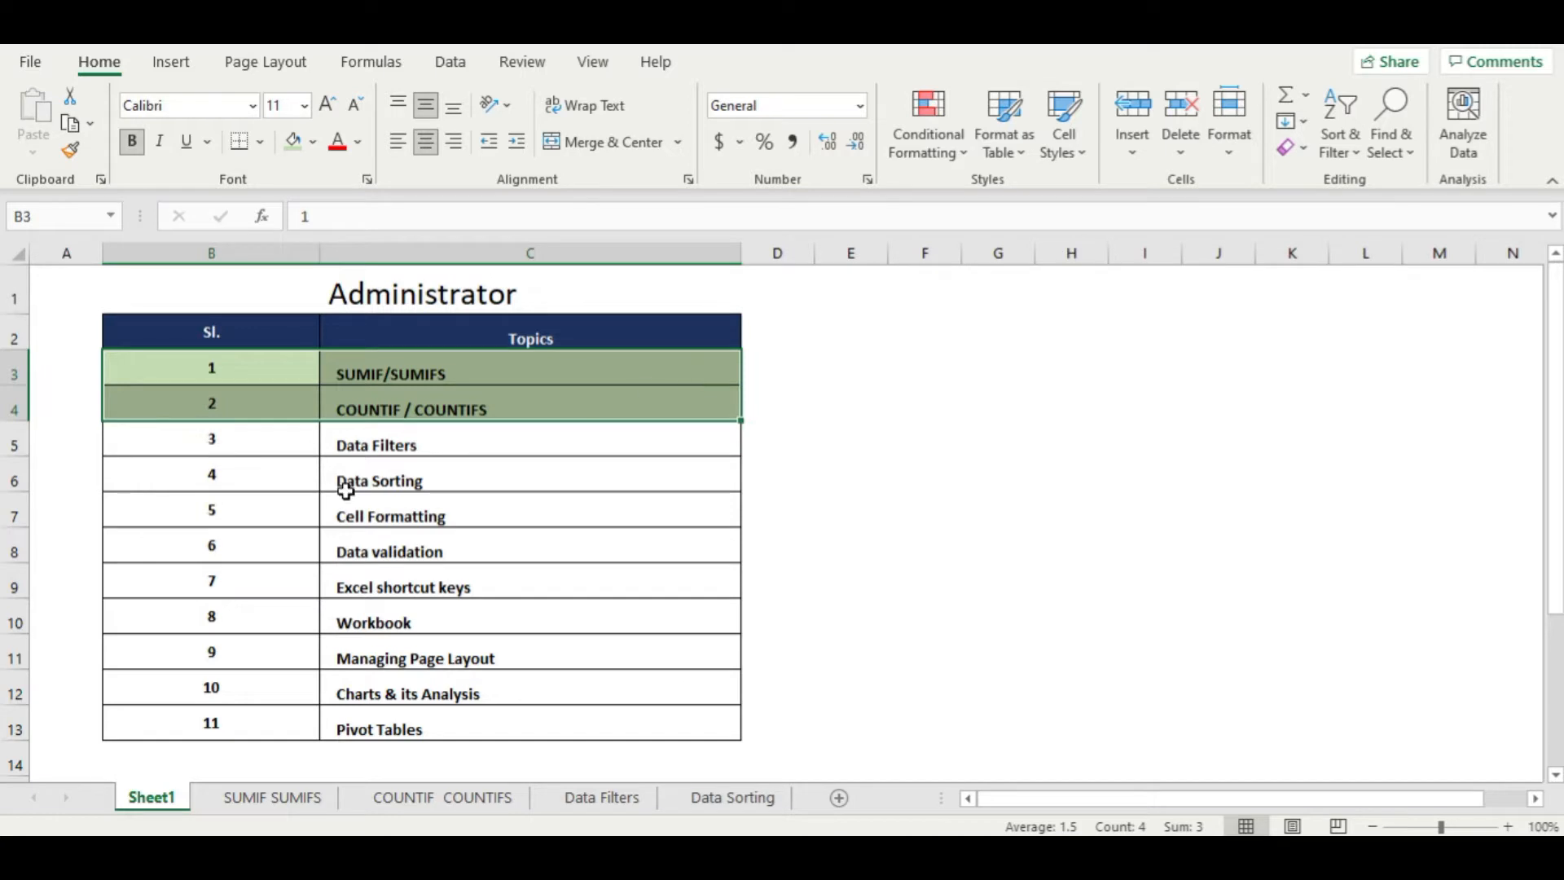
click(435, 447)
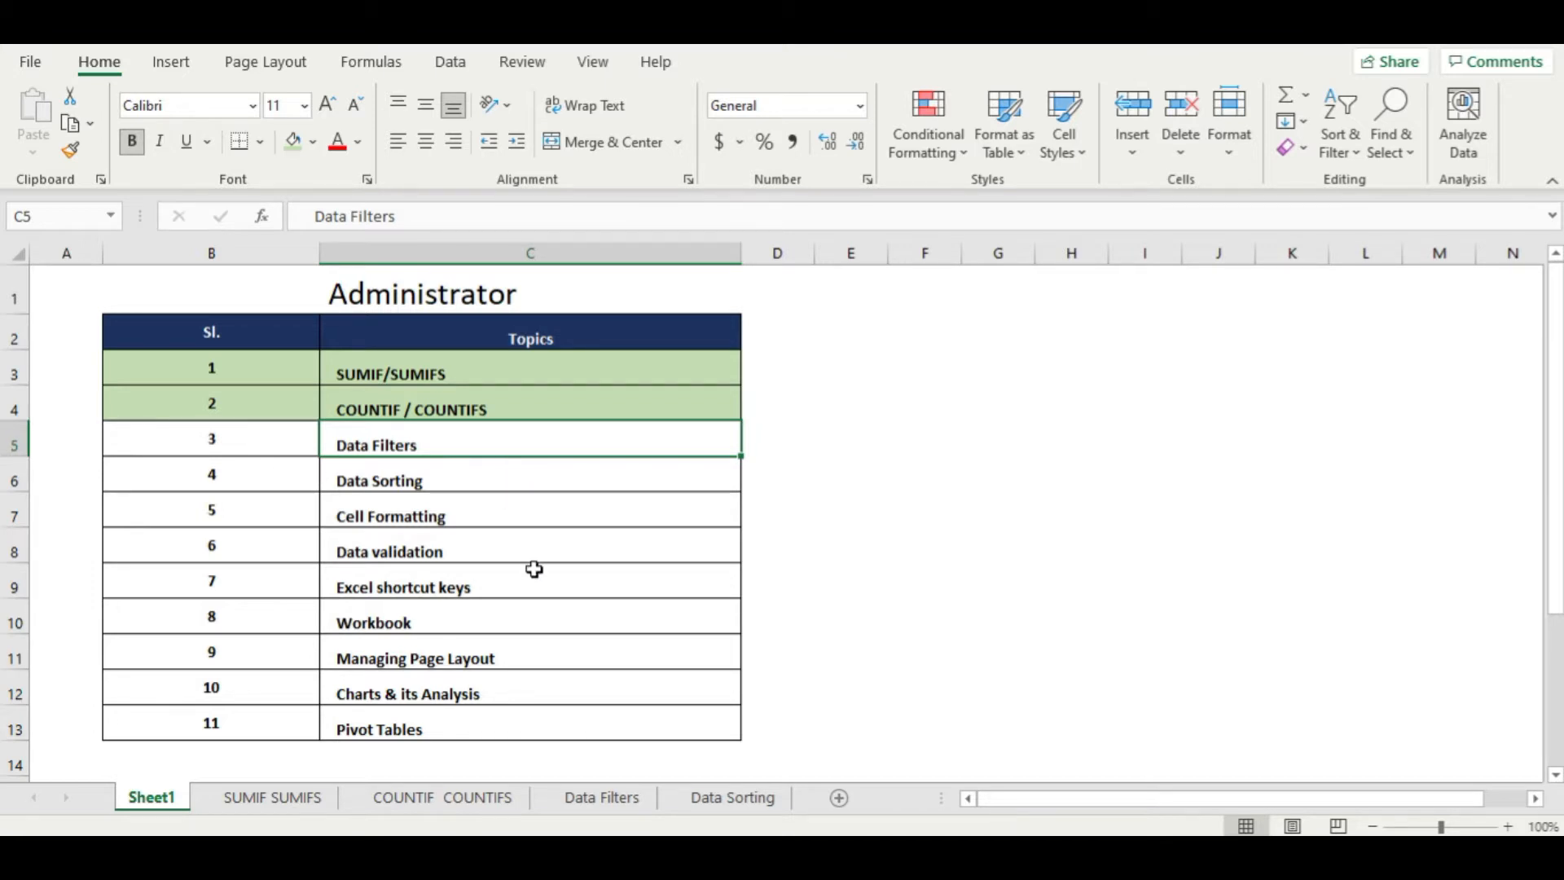
click(533, 714)
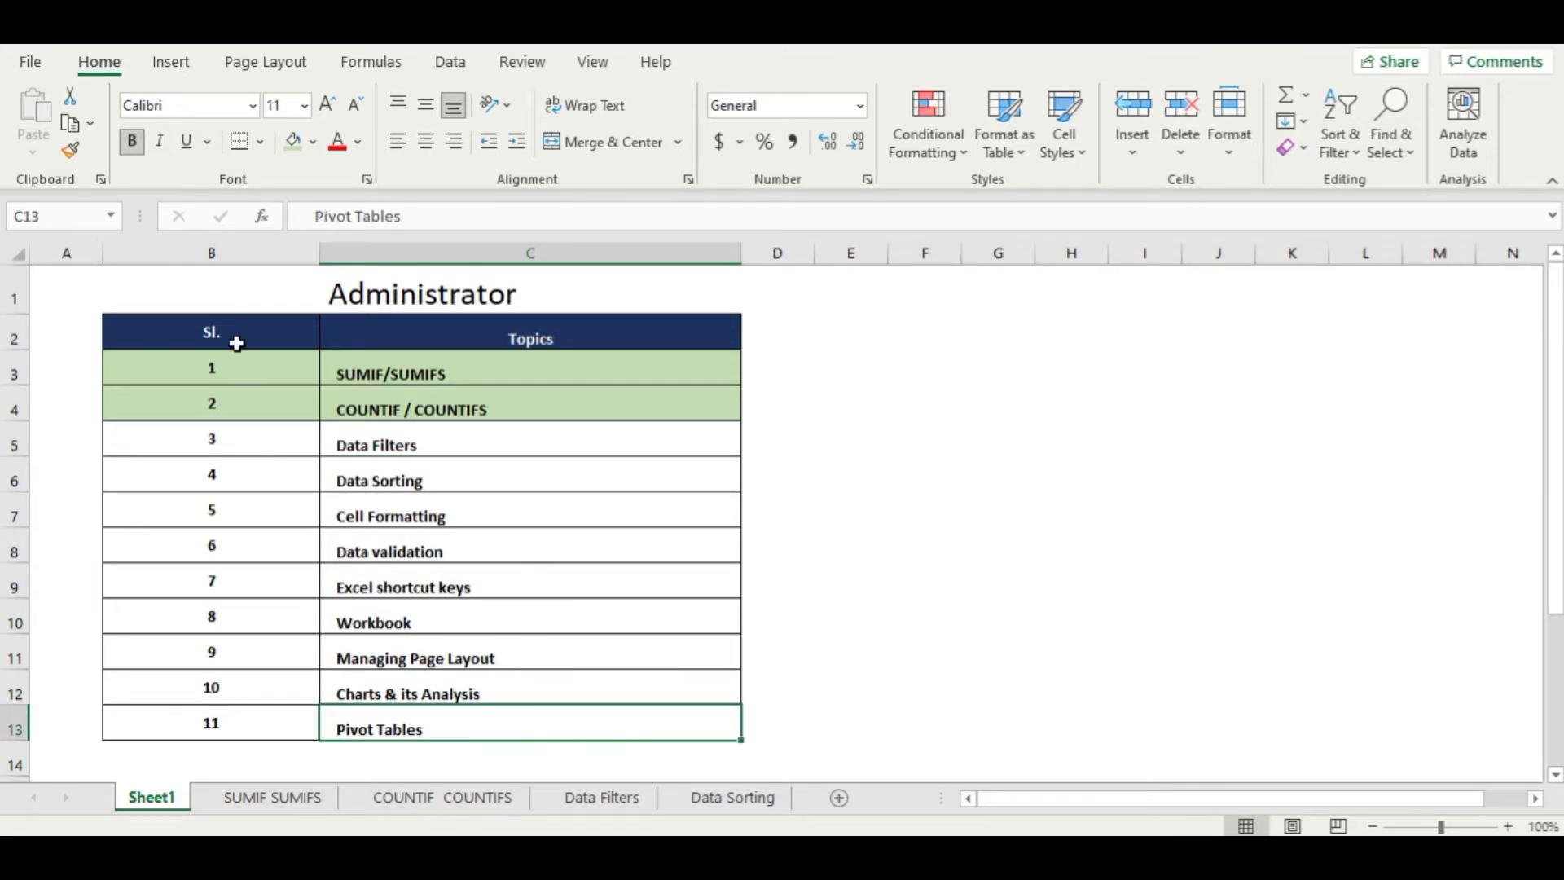
drag(231, 360, 219, 710)
click(527, 447)
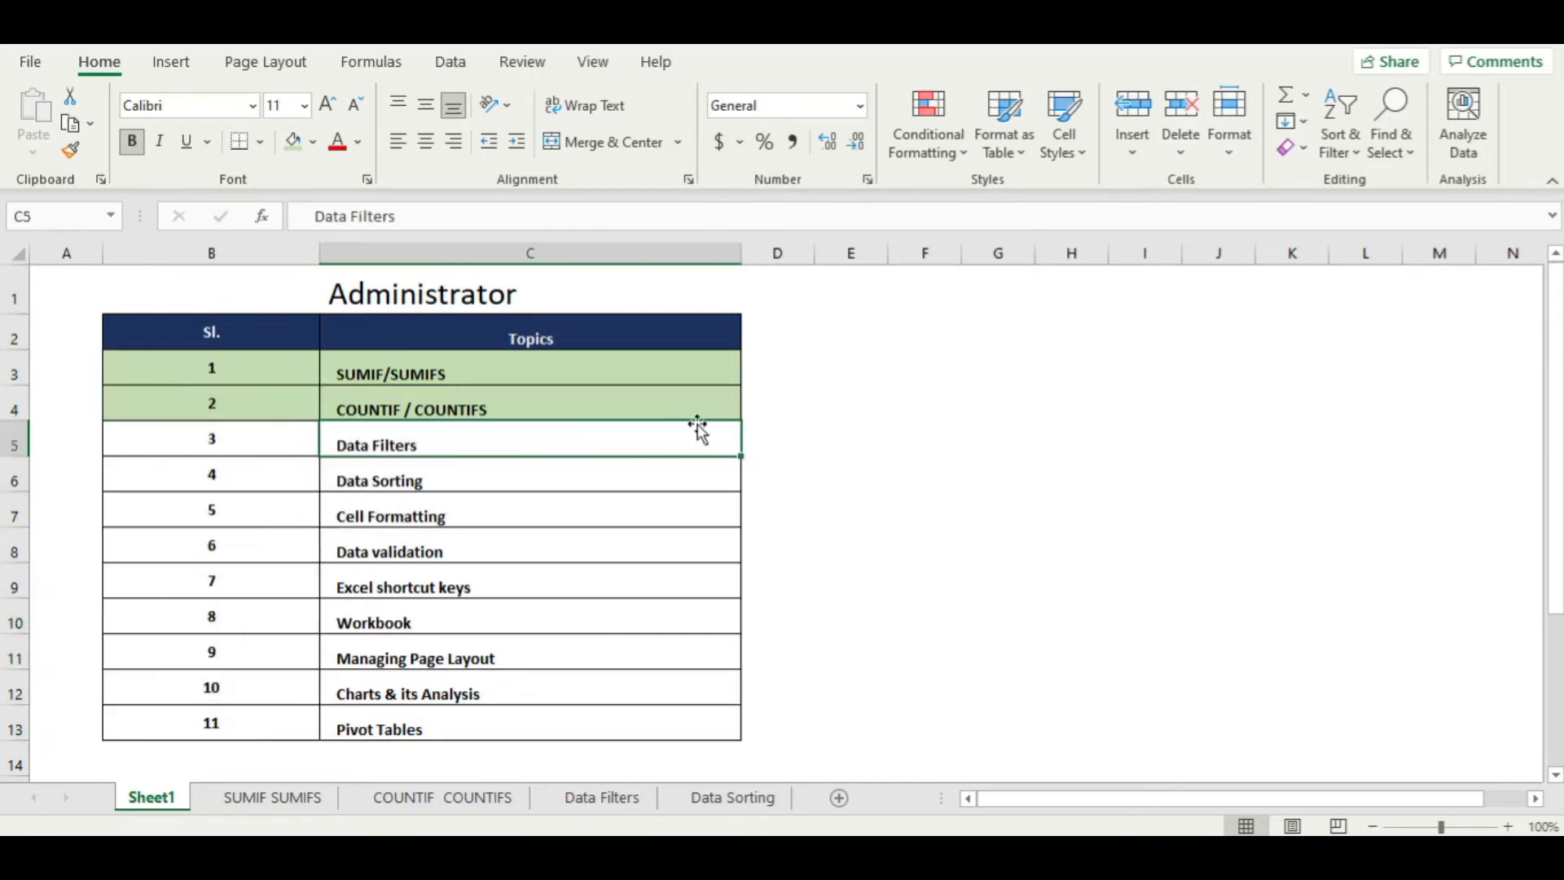
click(967, 373)
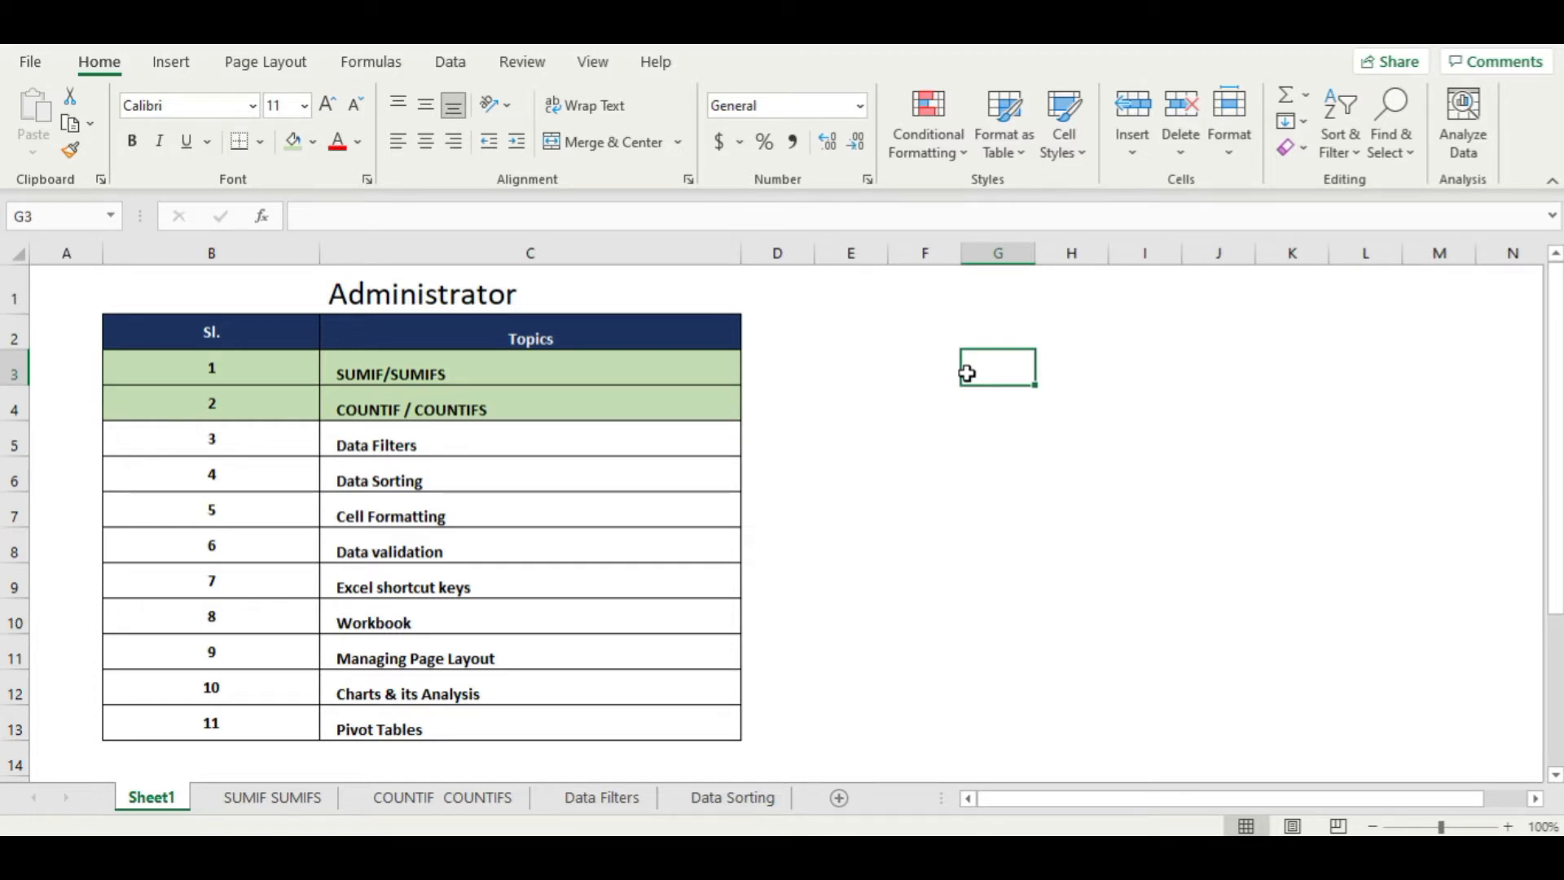
click(418, 295)
click(987, 326)
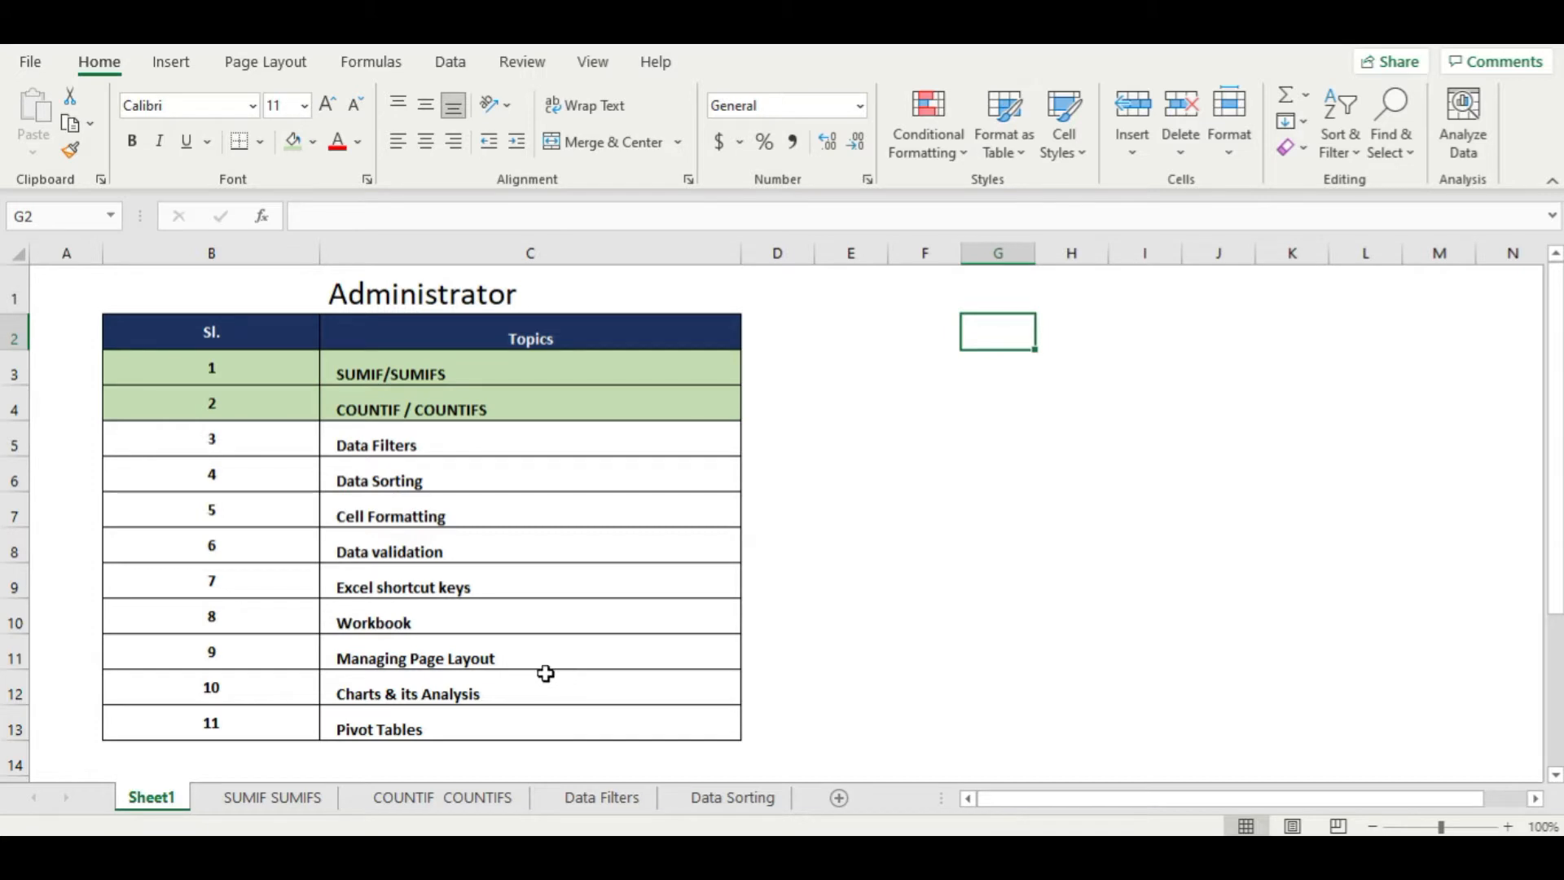
click(513, 694)
click(237, 479)
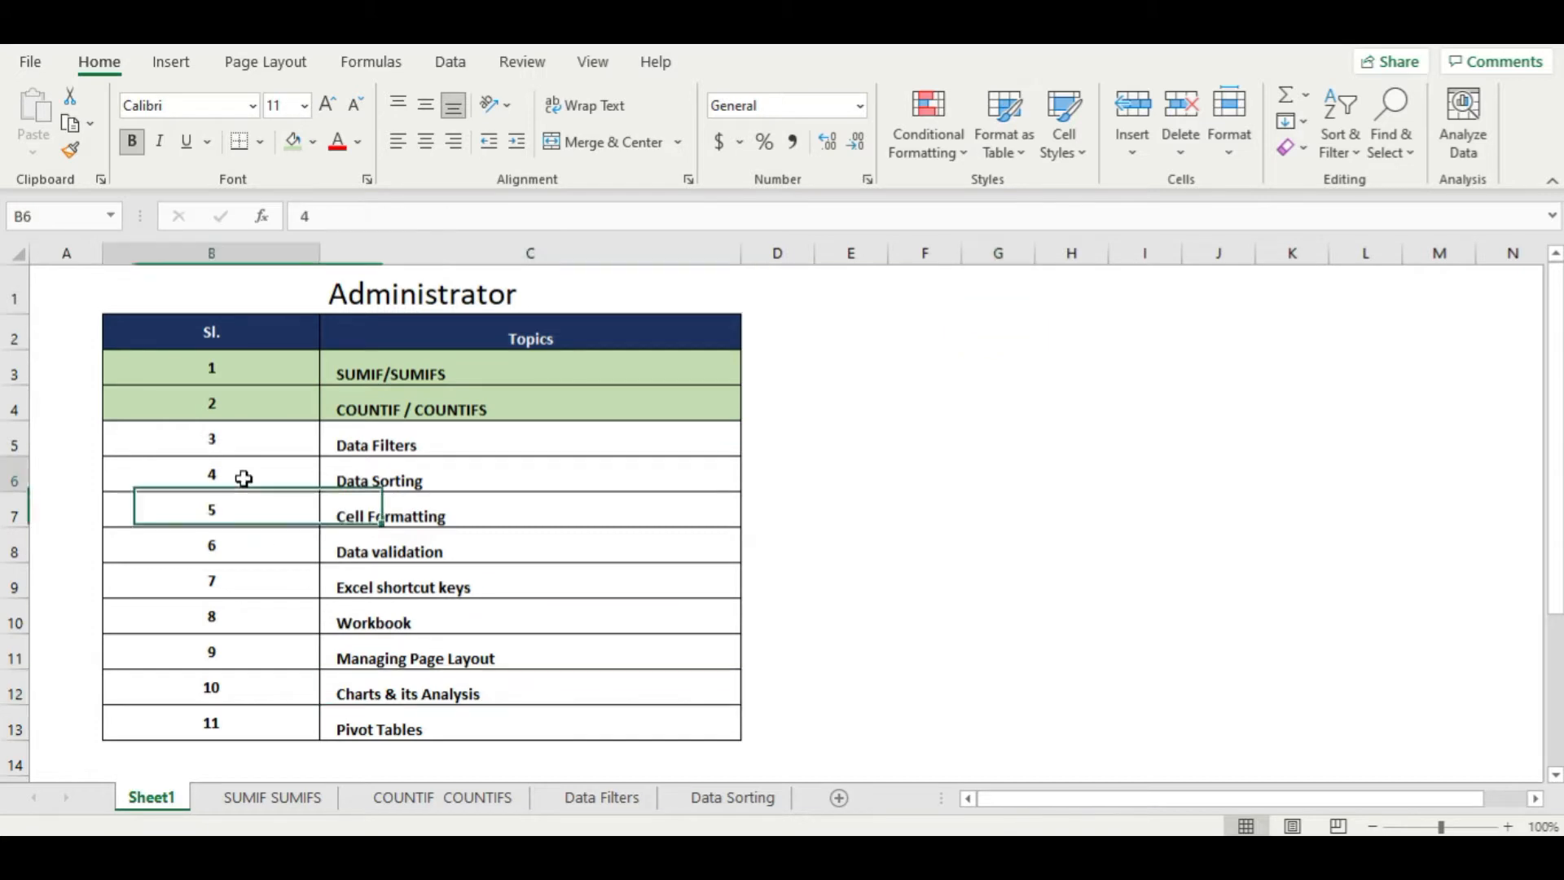
click(389, 359)
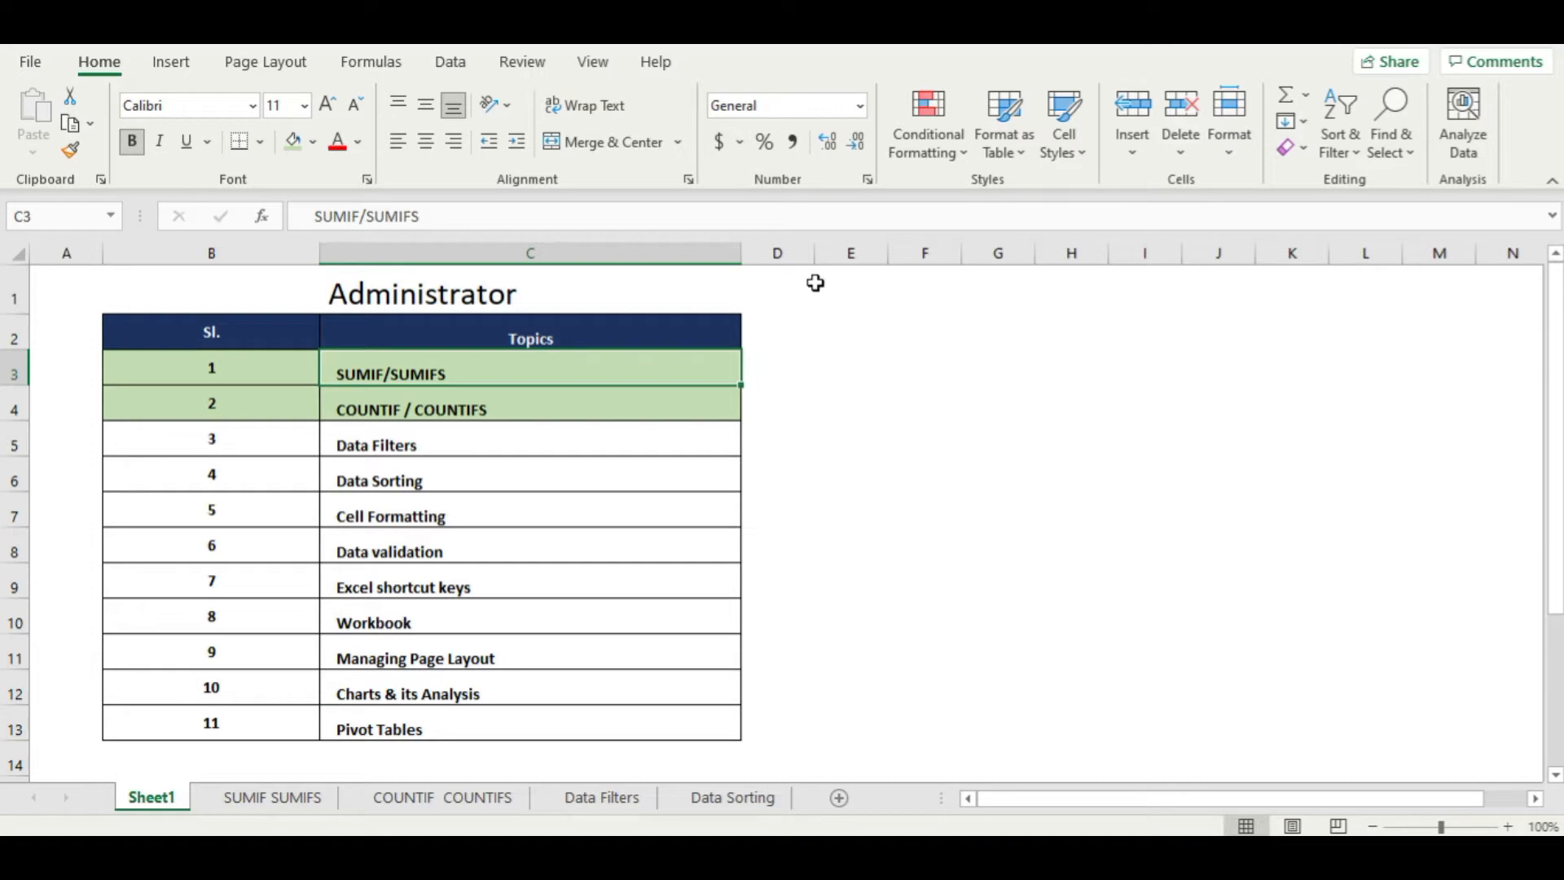
- On the SUMIF SUMIFS sheet, remove all borders from the empty row 43 cells directly below the SUMIF with Wildcards table
click(298, 805)
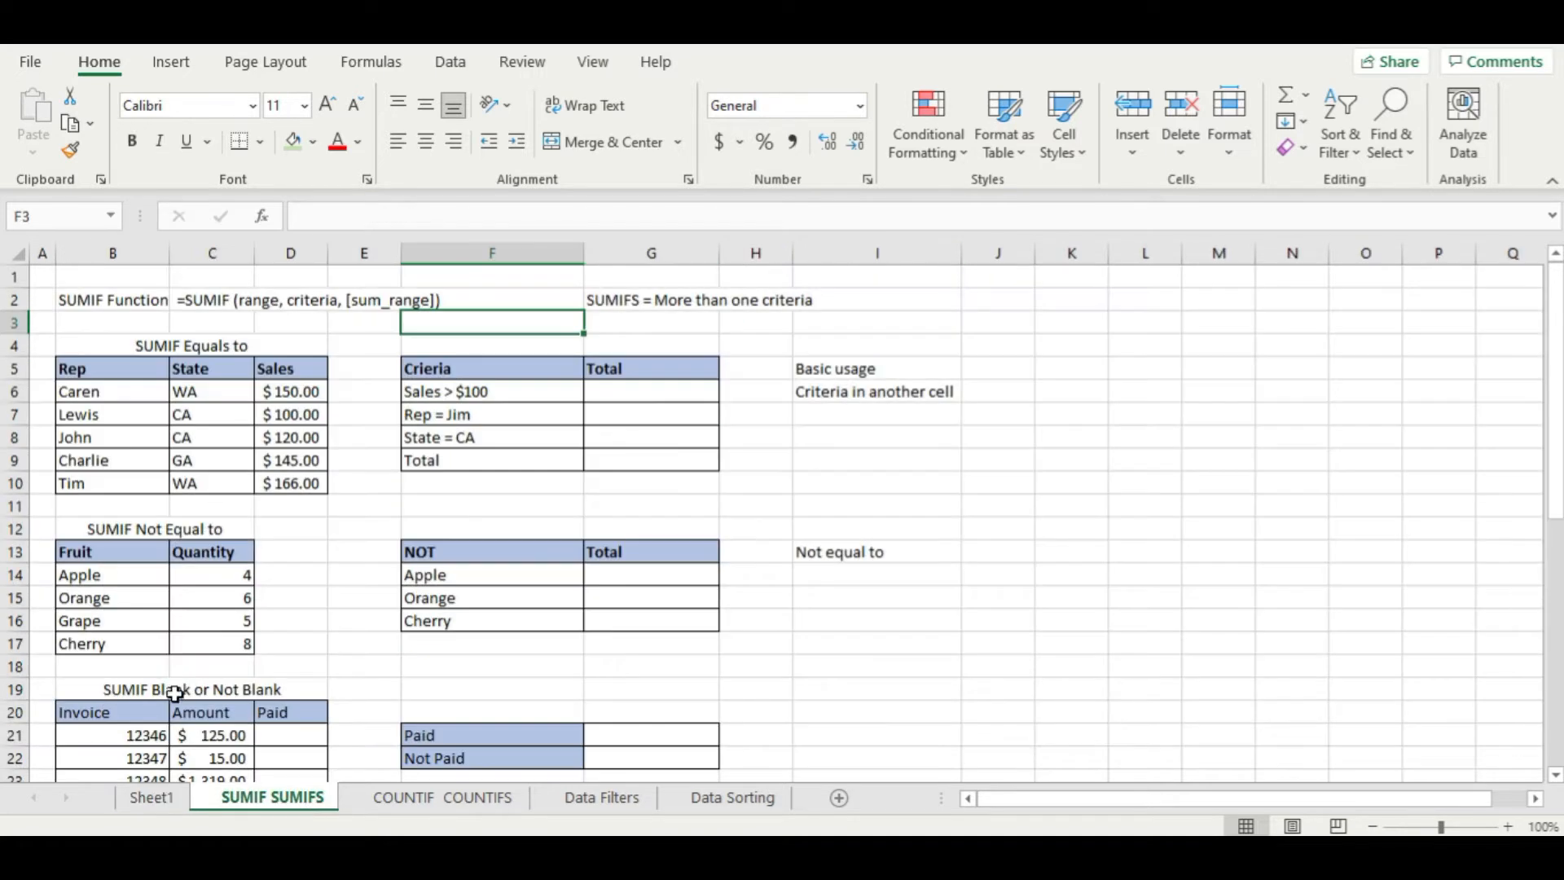
click(306, 528)
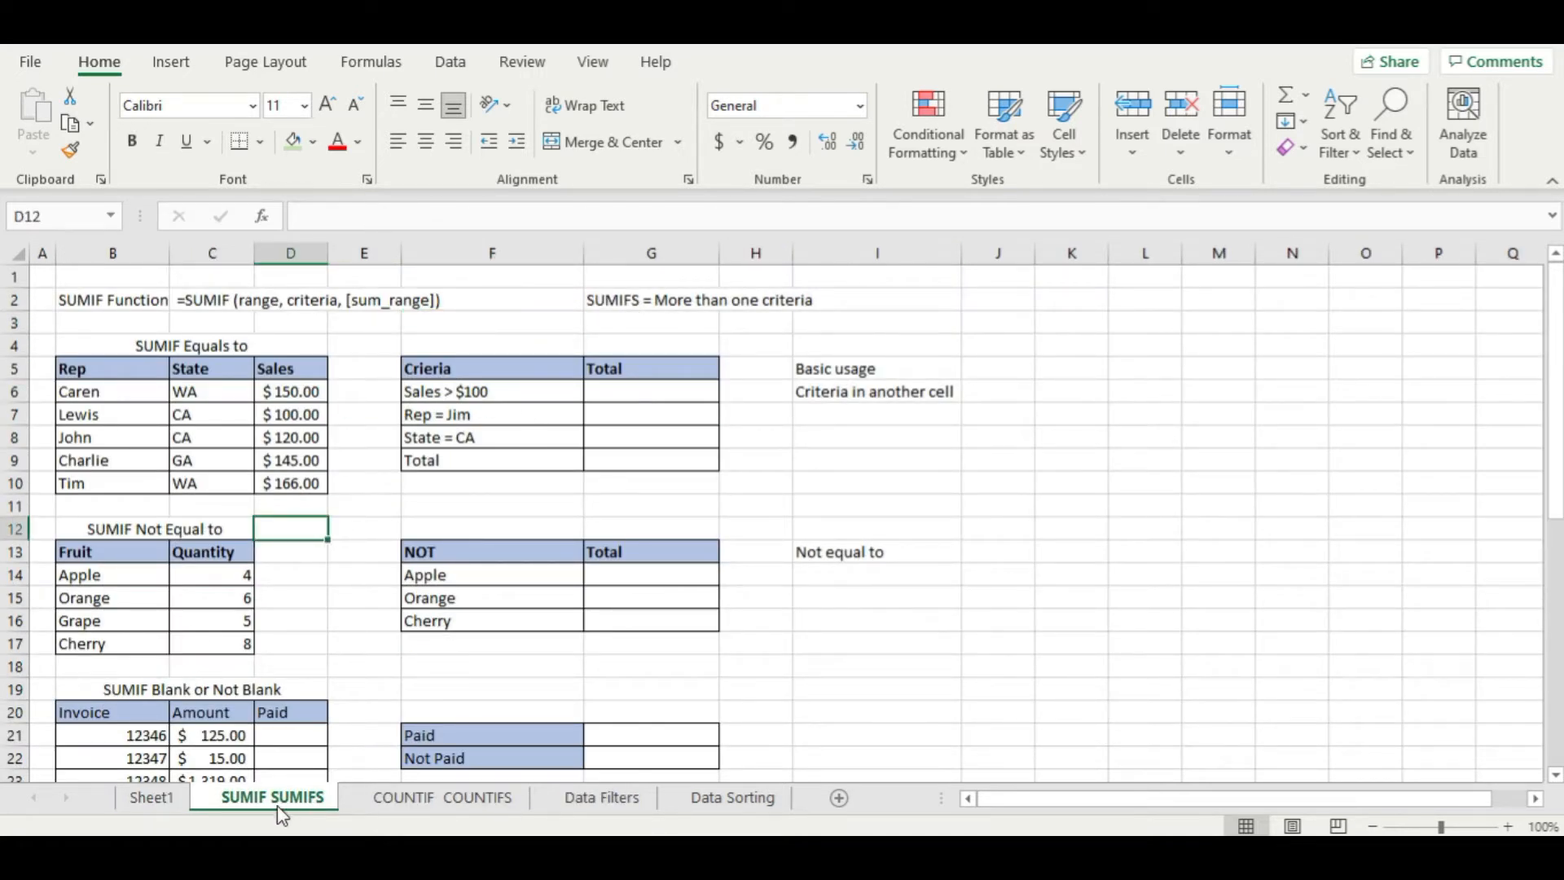
click(357, 463)
scroll(343, 633, down, 8)
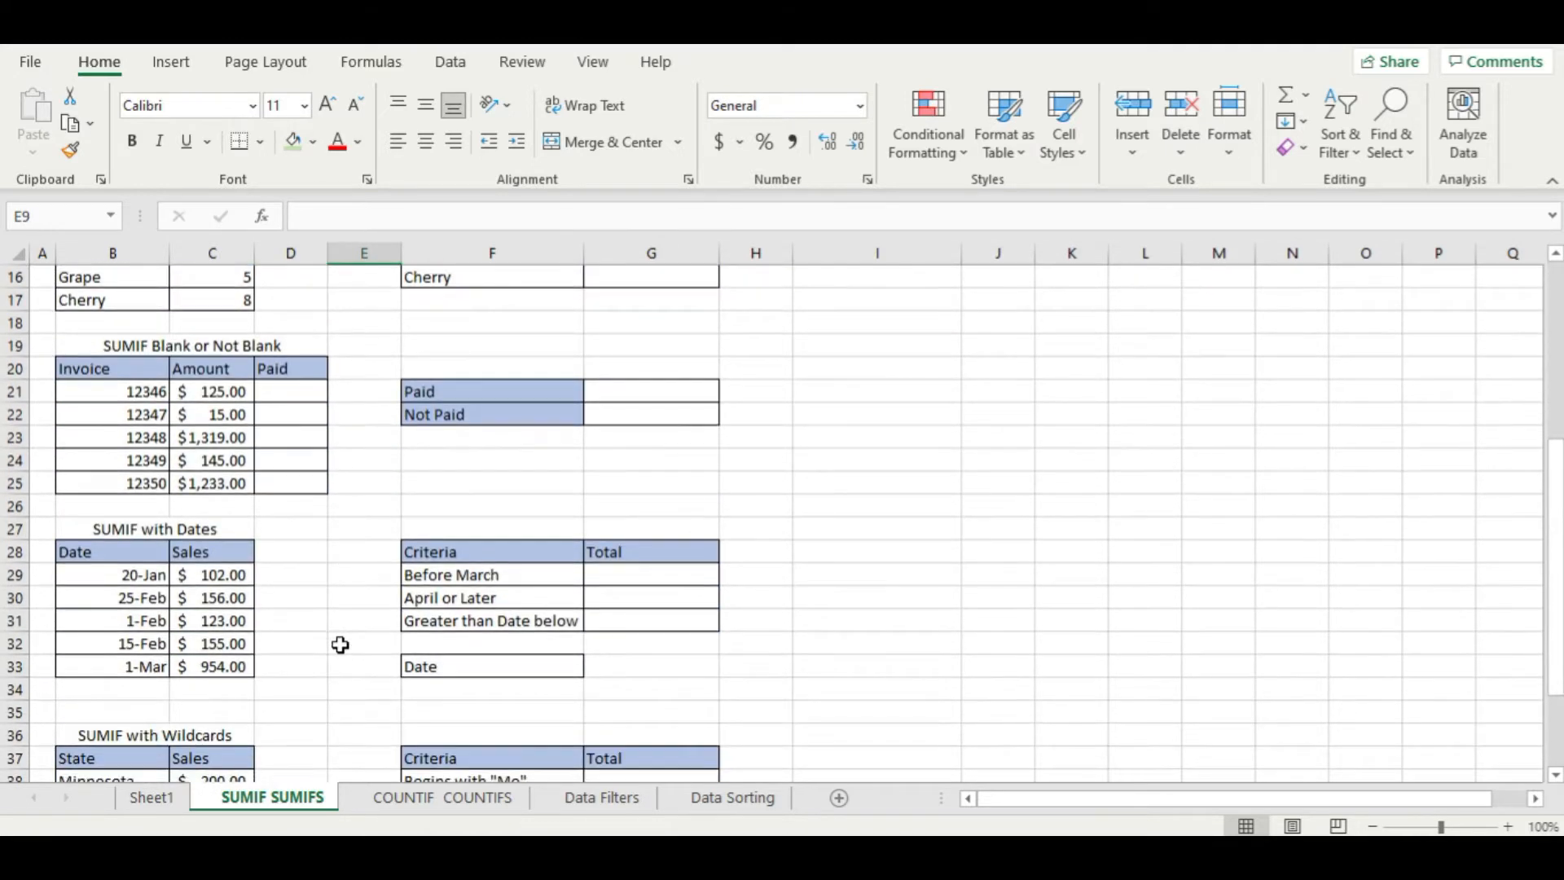
drag(114, 690, 310, 691)
click(259, 145)
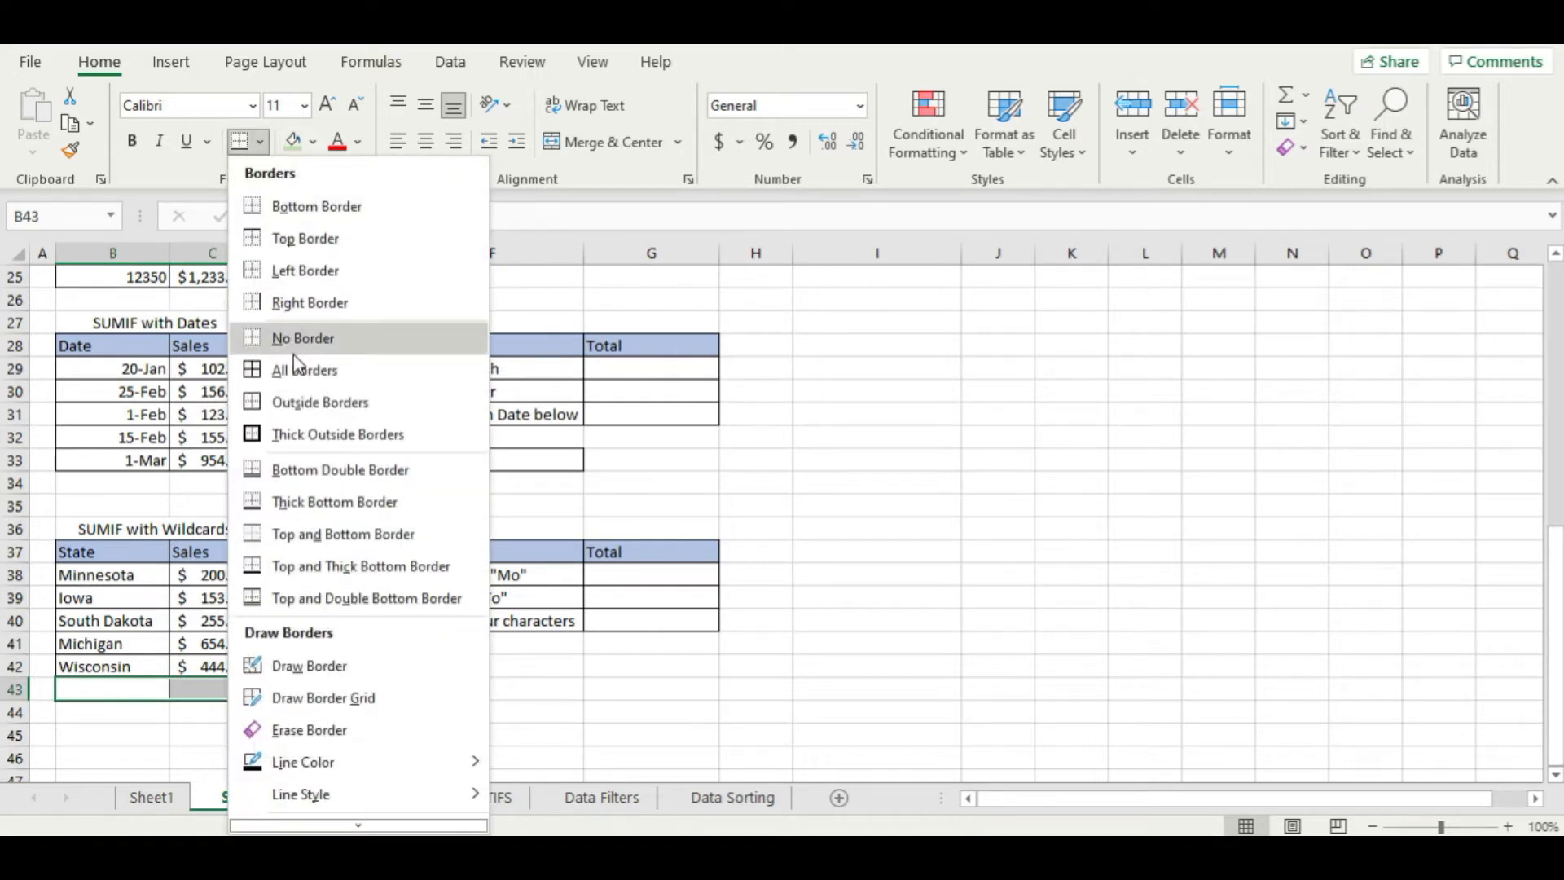
click(294, 339)
- Apply all borders to the State and Sales table under SUMIF with Wildcards, cells B37:C42
click(231, 528)
drag(138, 547, 245, 668)
click(259, 142)
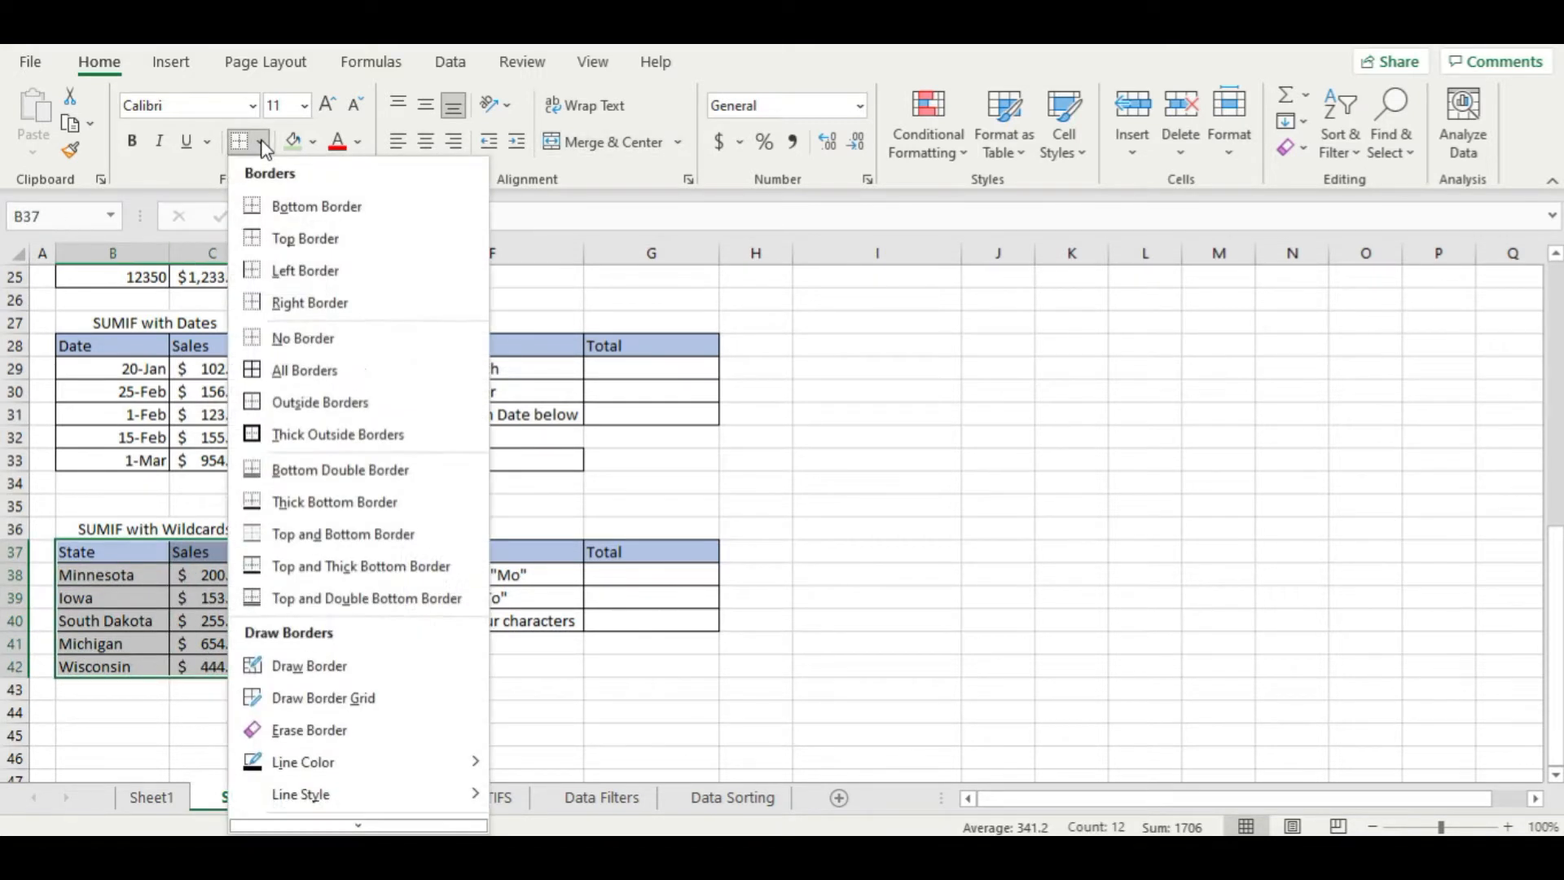
click(259, 366)
click(359, 456)
- Narrow the empty column E between the sales data and the criteria tables
scroll(359, 452, up, 8)
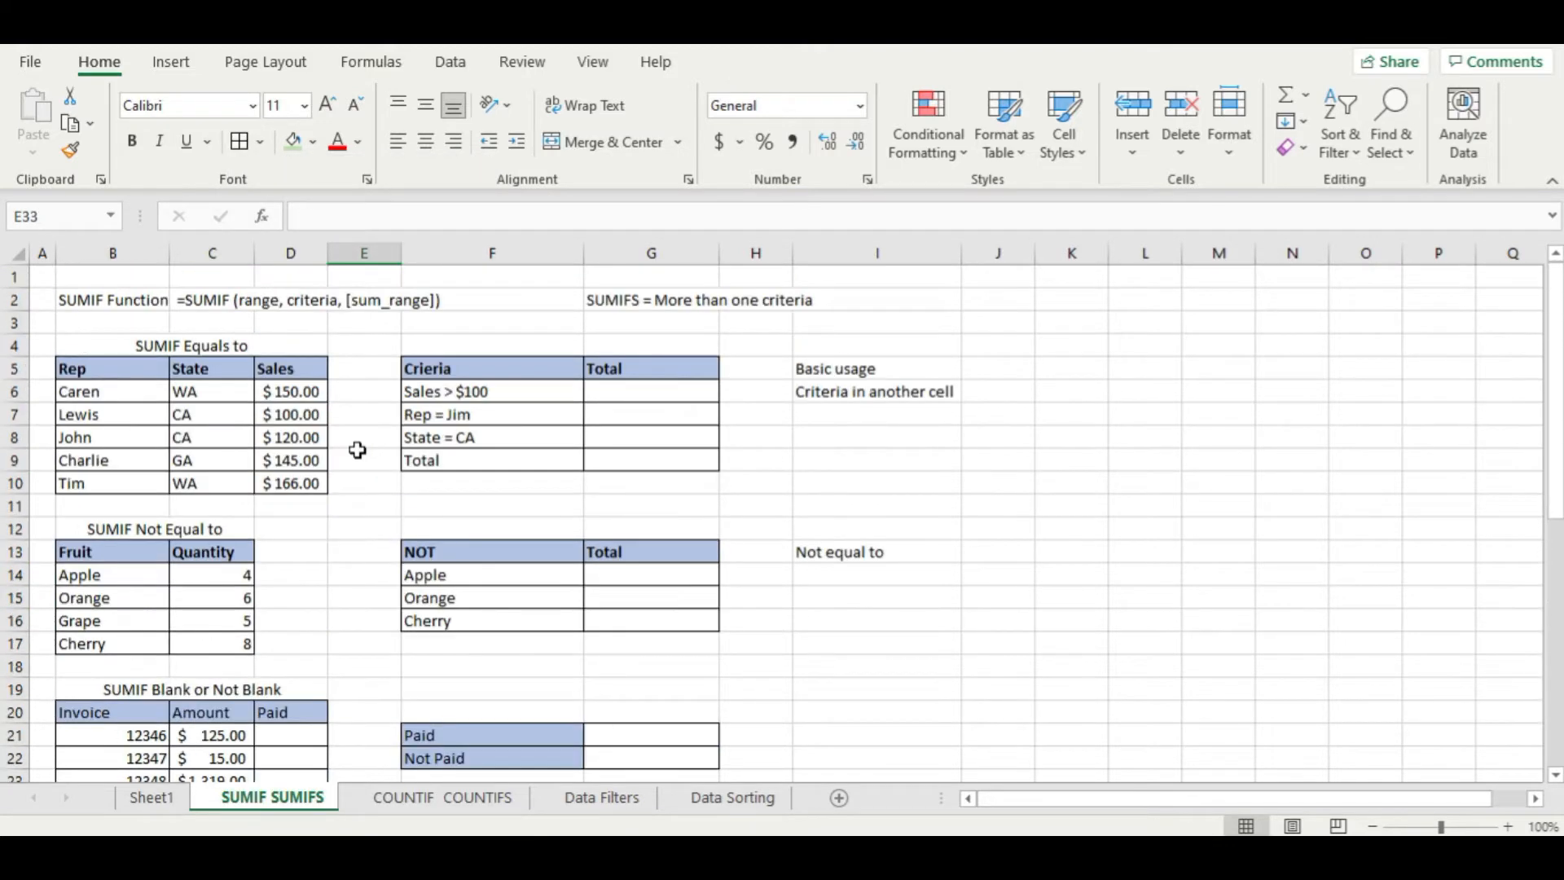
click(340, 411)
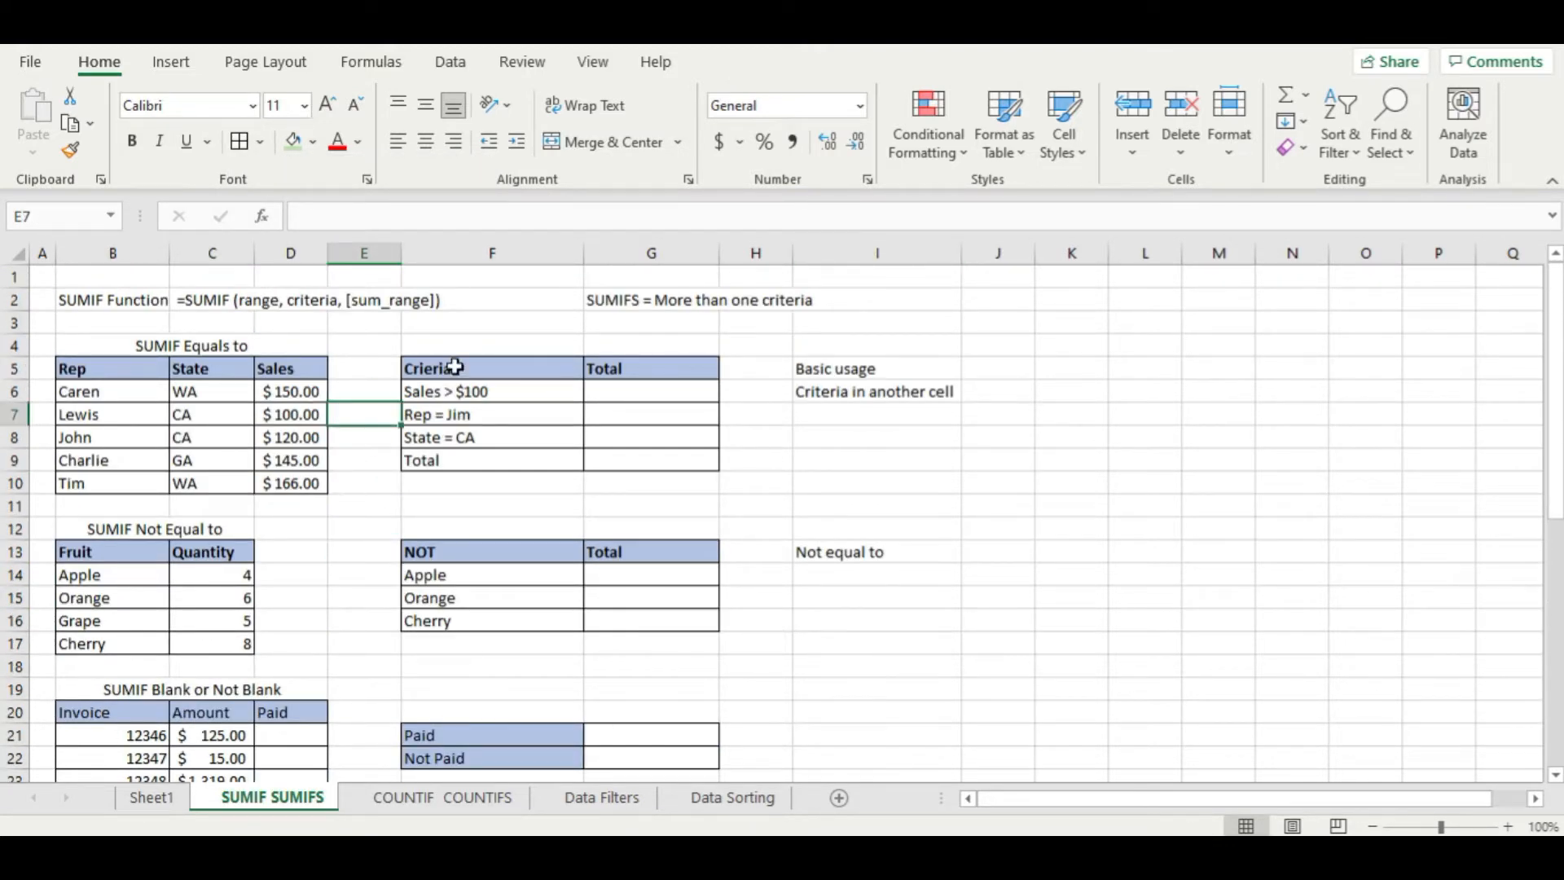
click(690, 397)
drag(402, 254, 354, 272)
click(1059, 458)
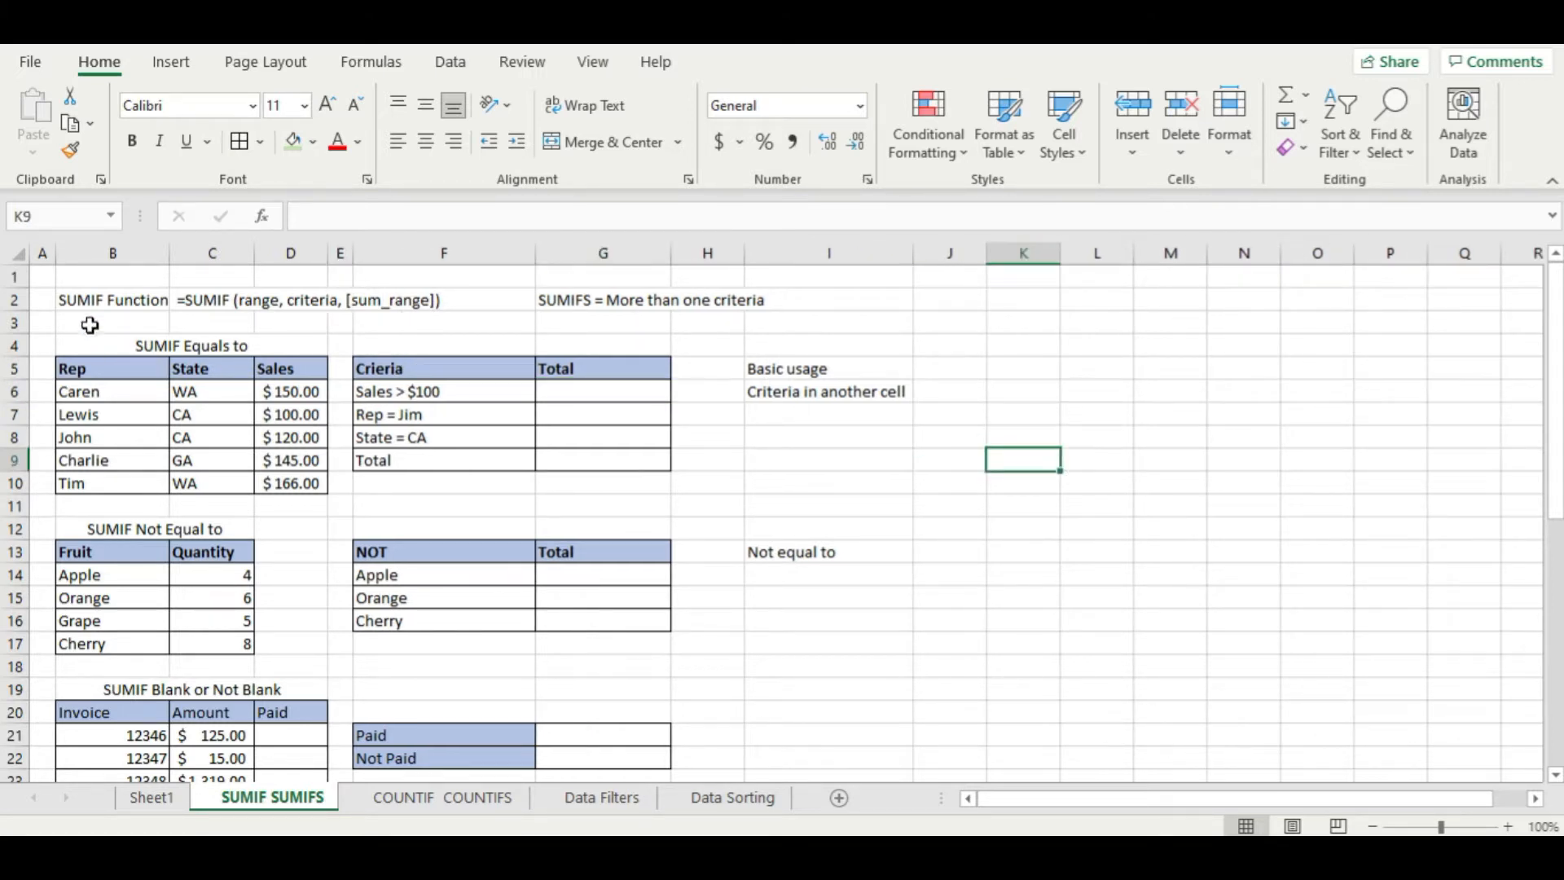
- Check the SUMIF Function heading and the Sheet1 topic list, ending back on the SUMIF SUMIFS sheet
click(104, 301)
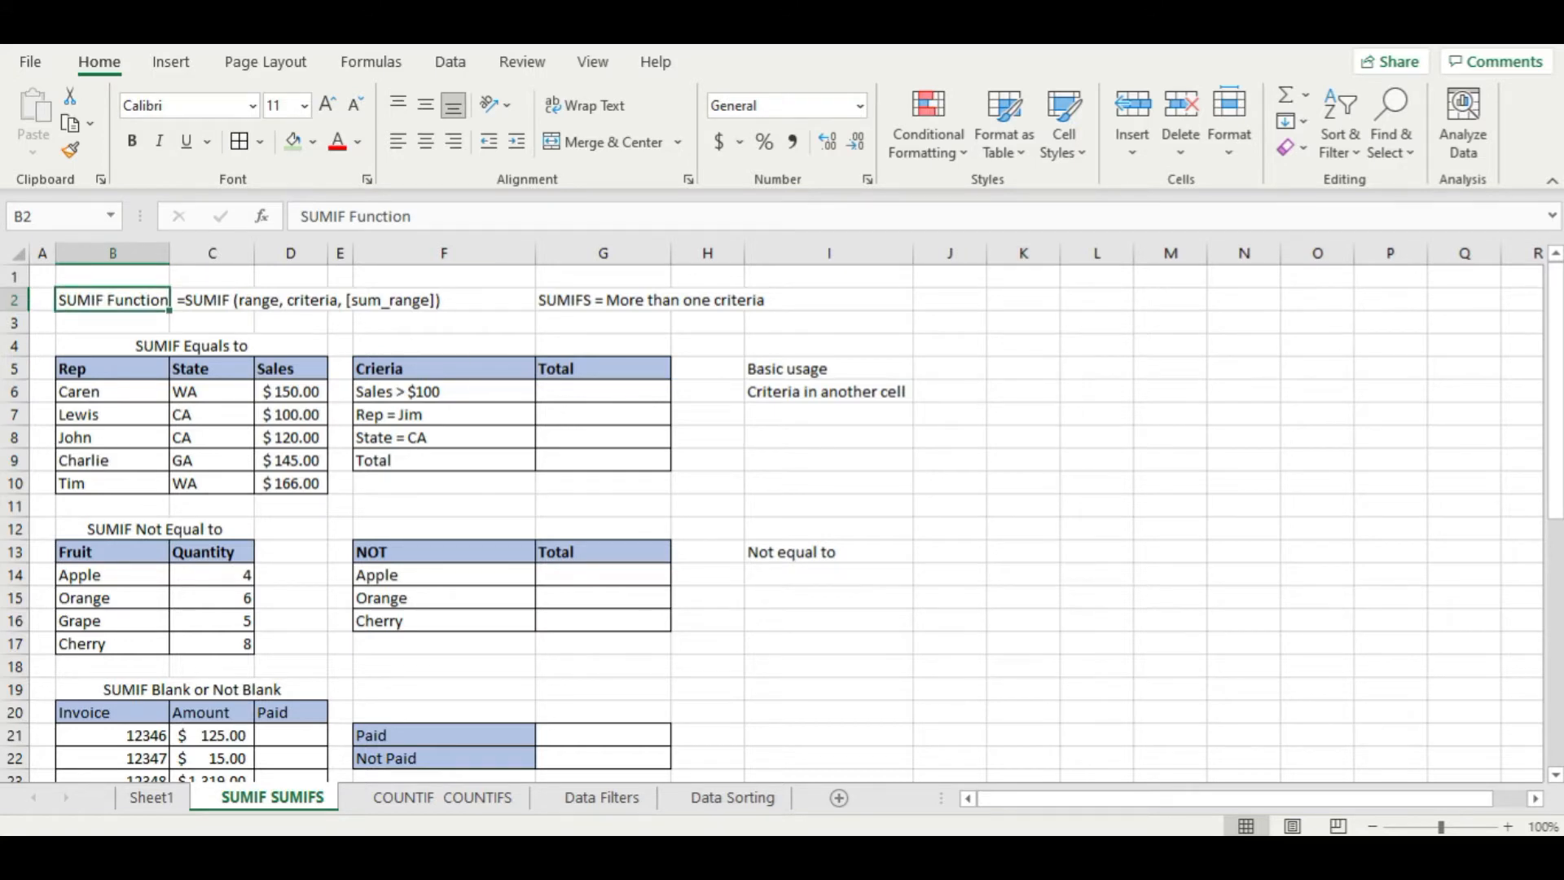
click(168, 797)
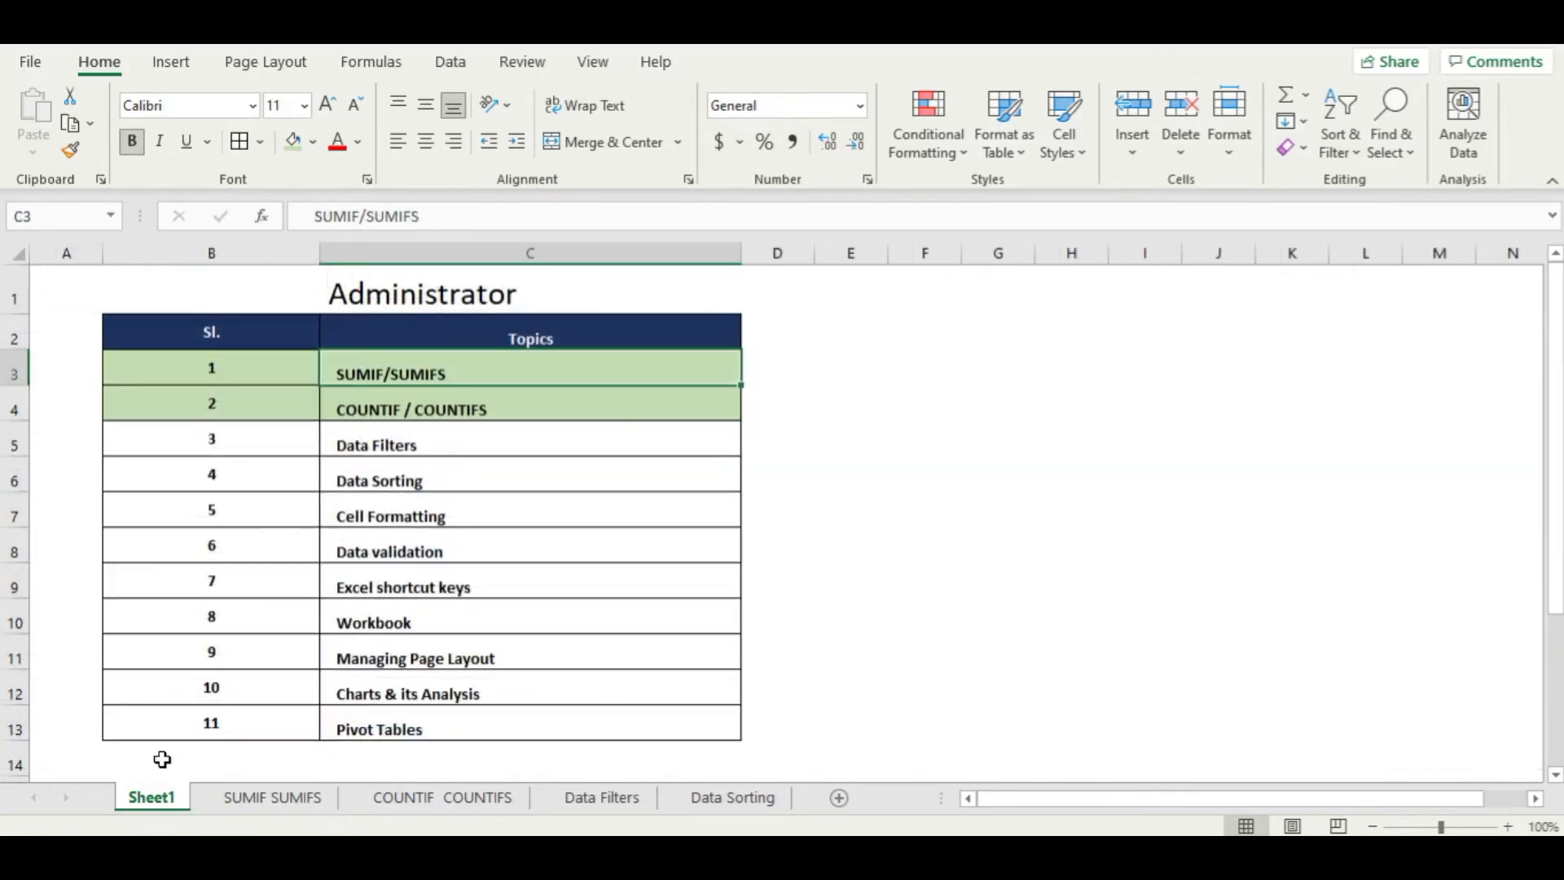
click(281, 798)
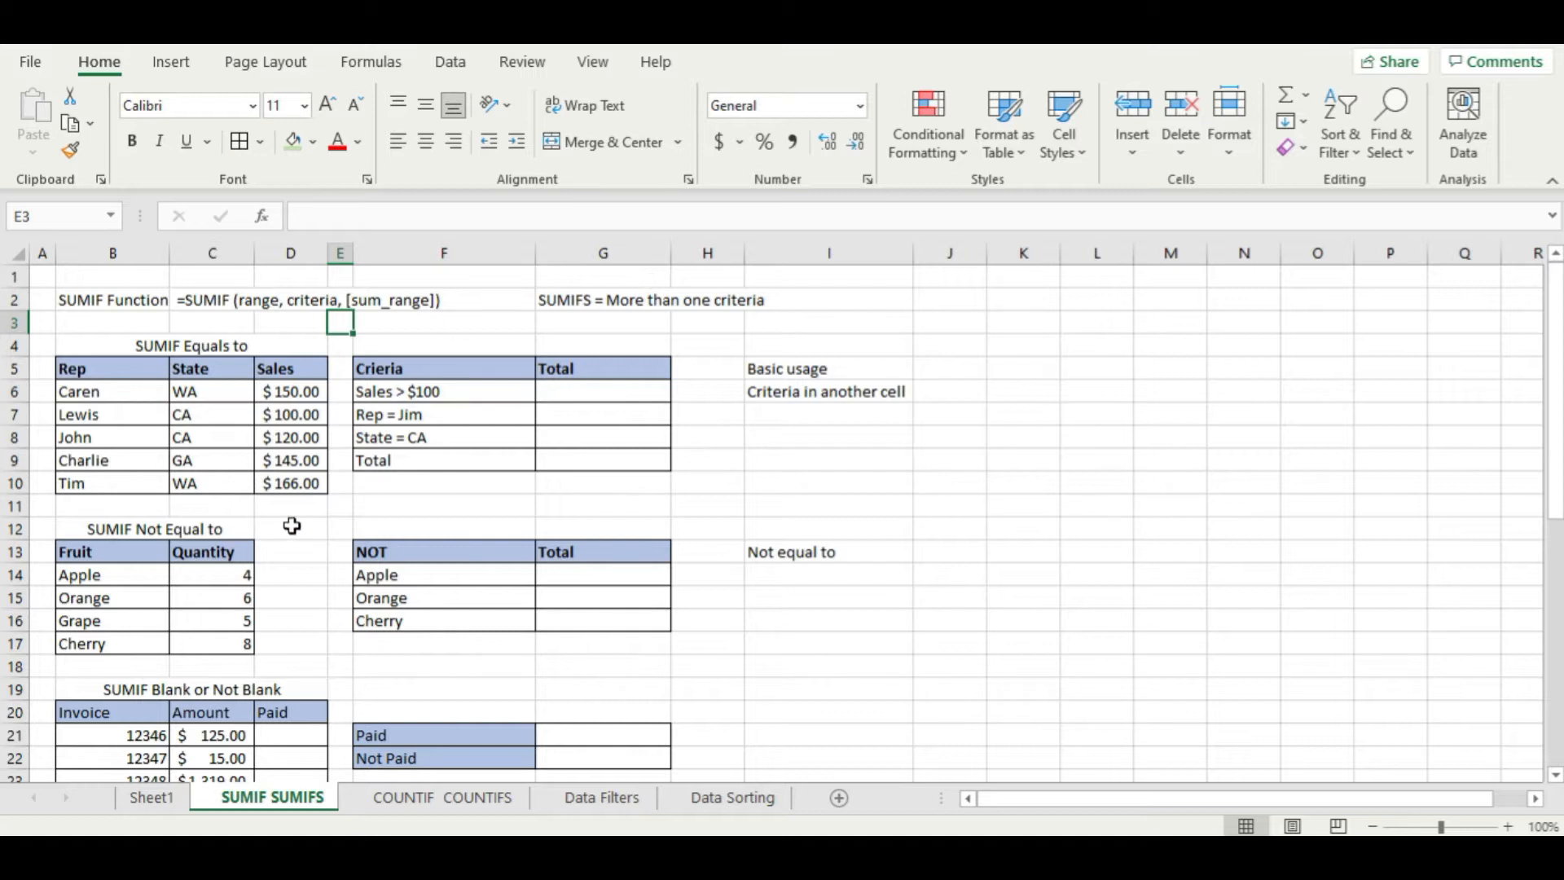
- Total the Sales column in cell D11 with a SUM formula over D6:D10 and reselect that cell
click(308, 506)
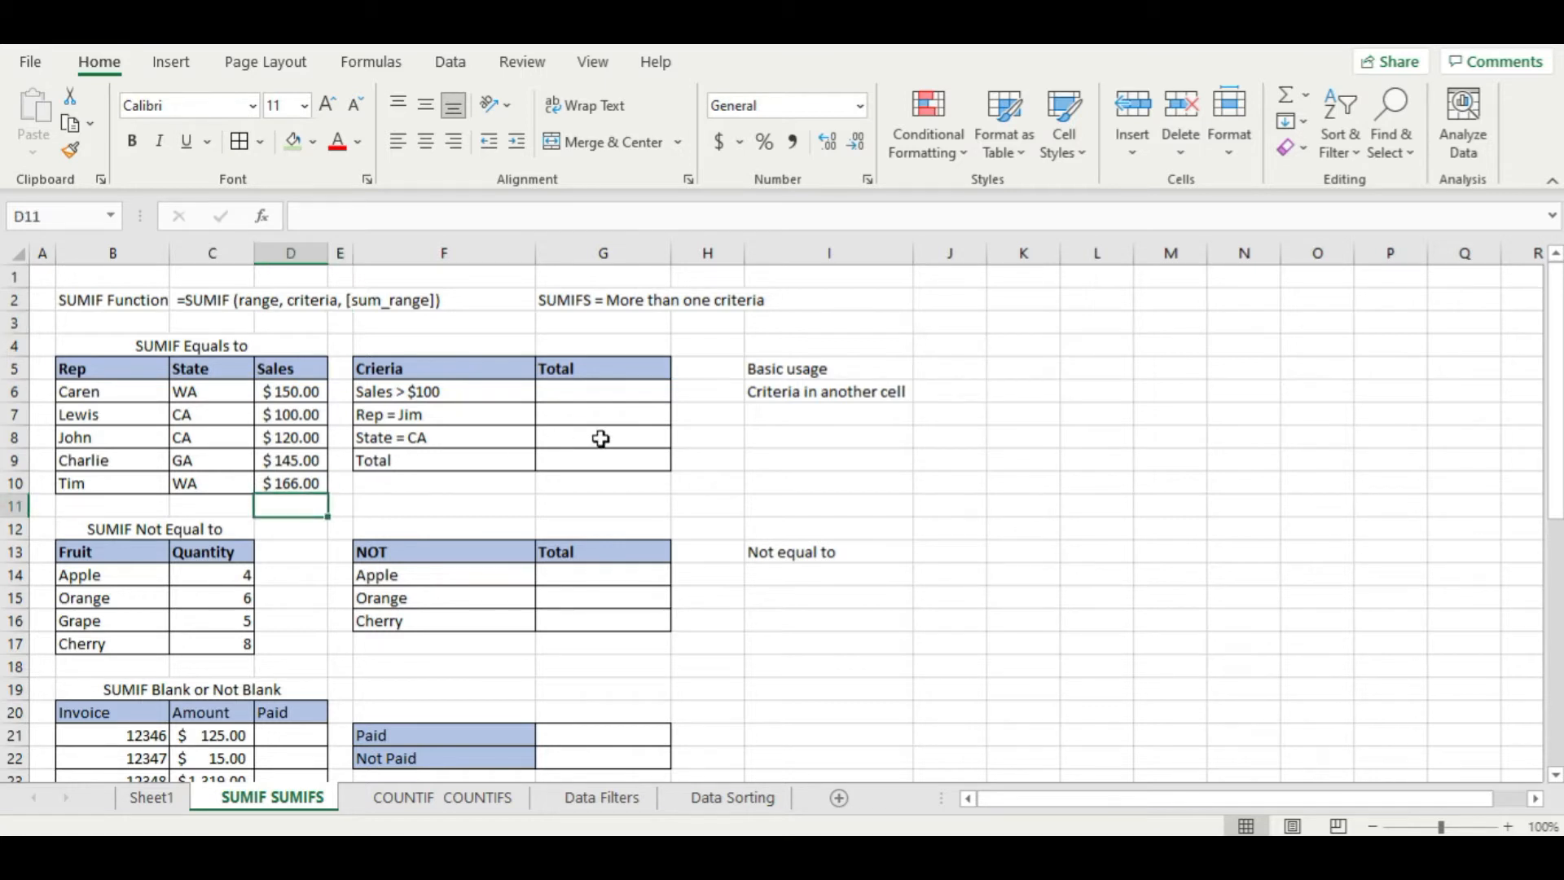
text(=sum()
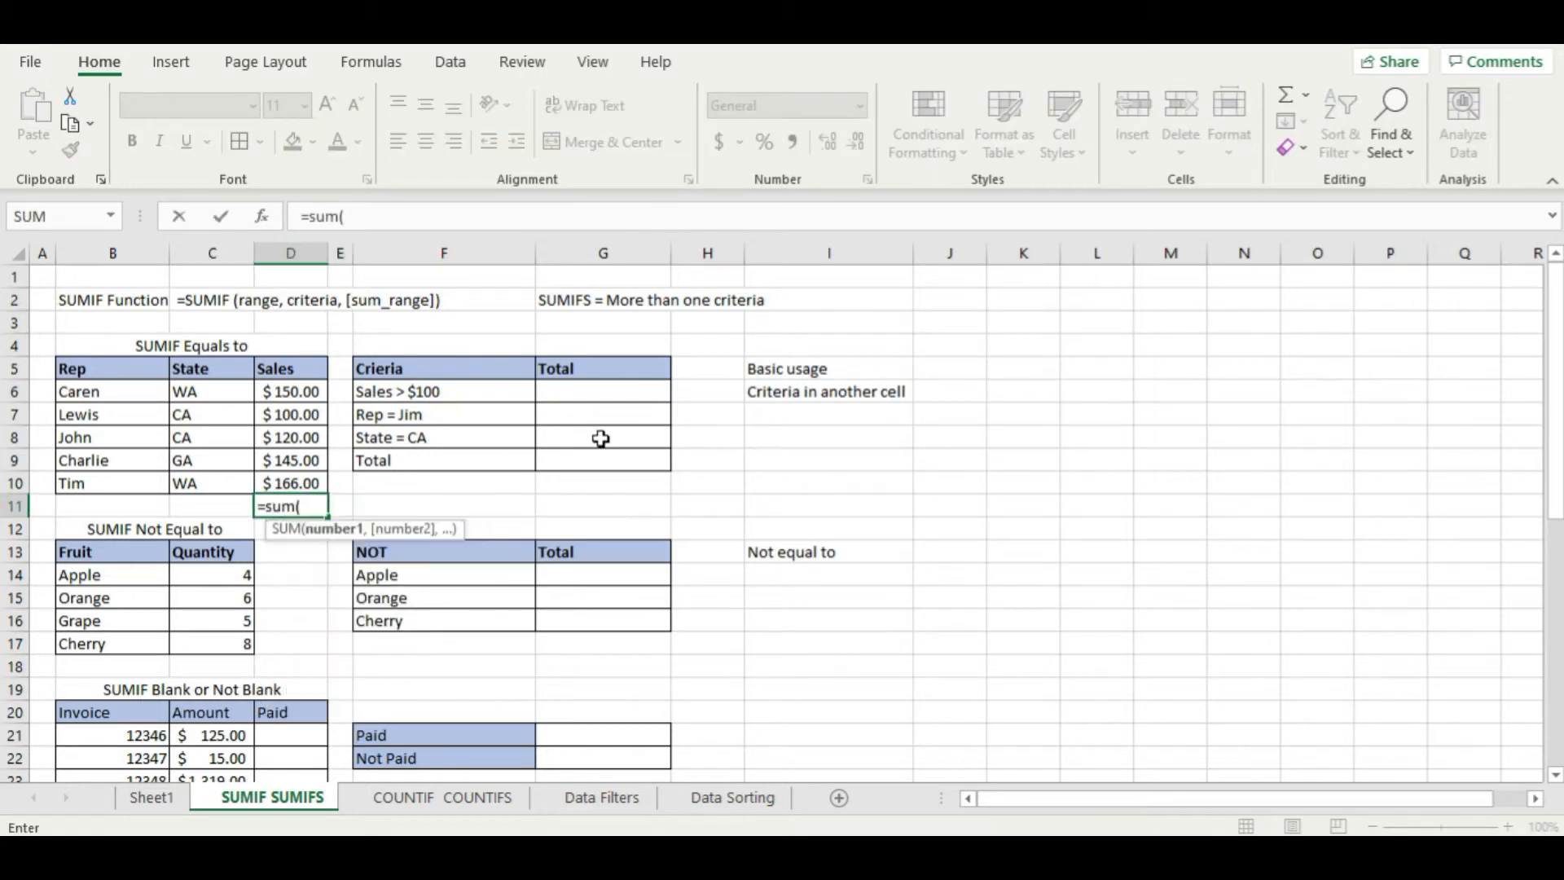
drag(279, 391, 285, 485)
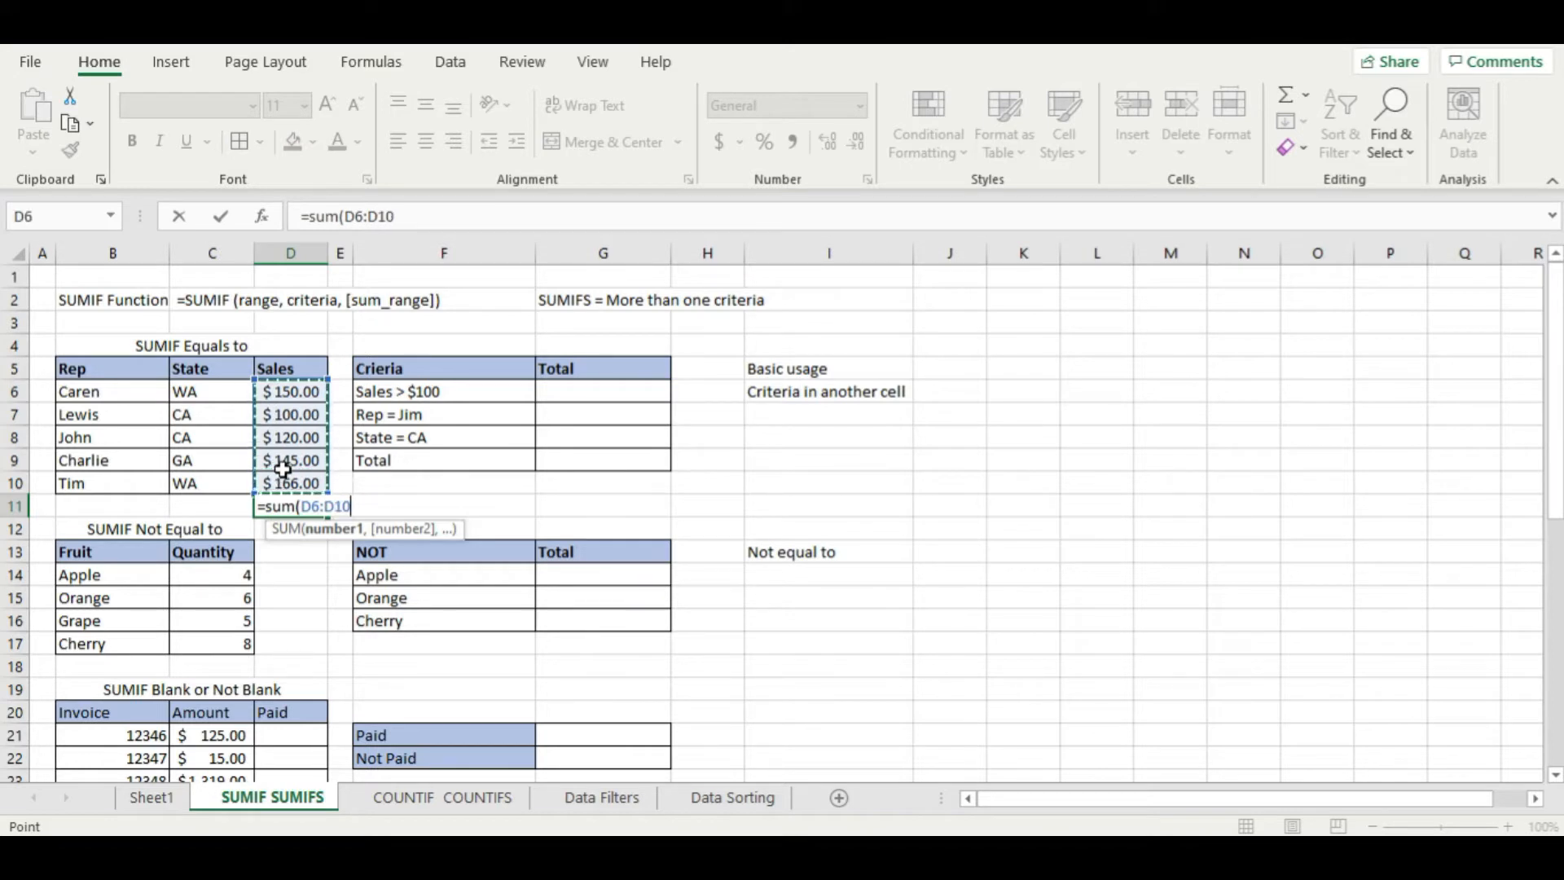
key(Return)
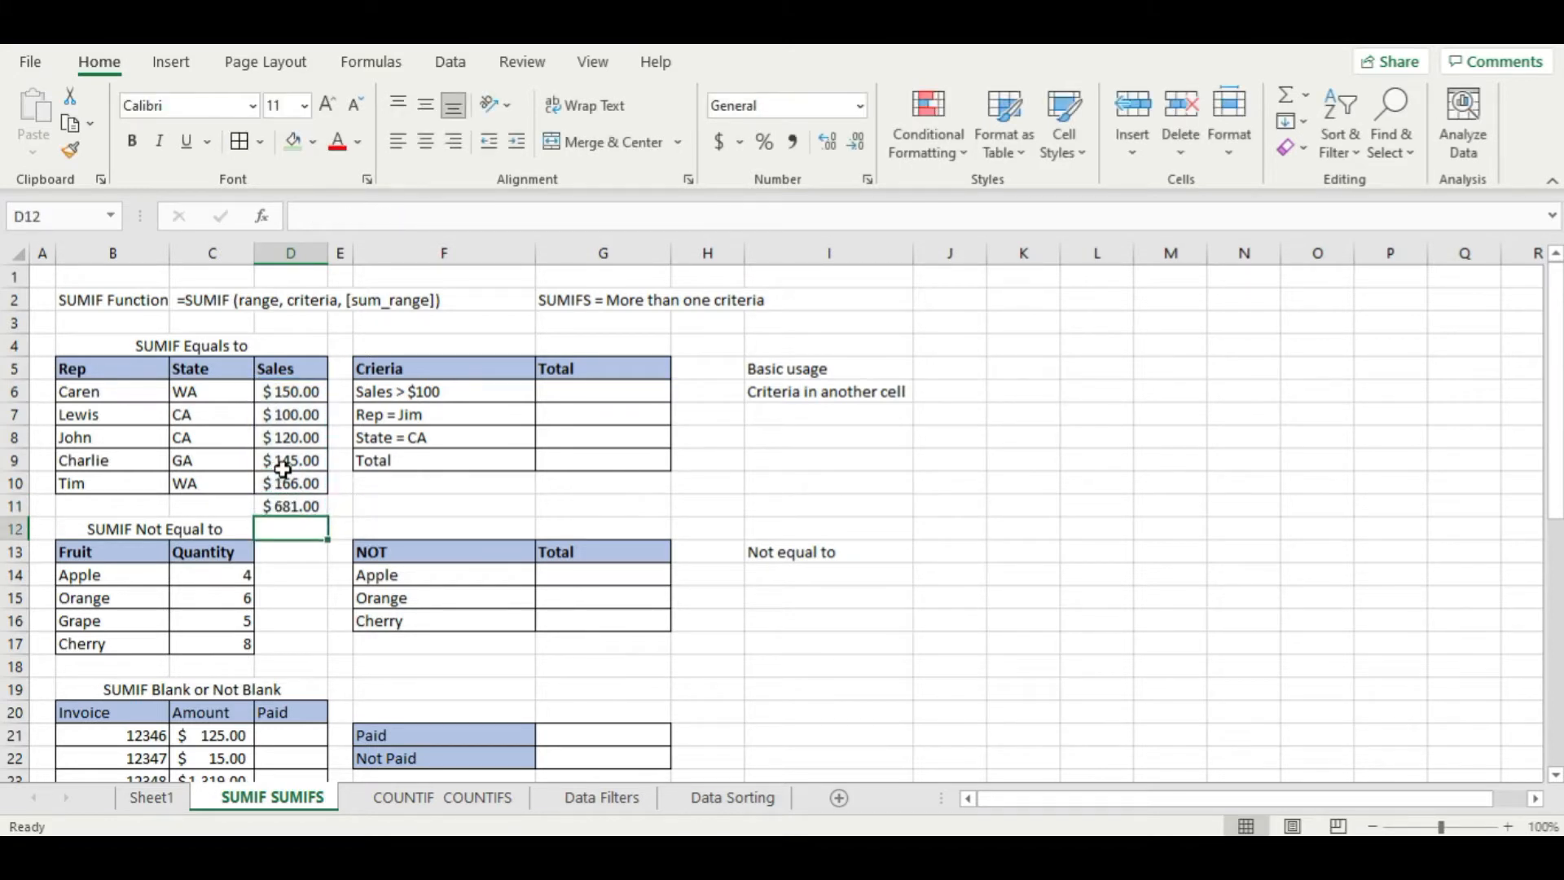
click(291, 505)
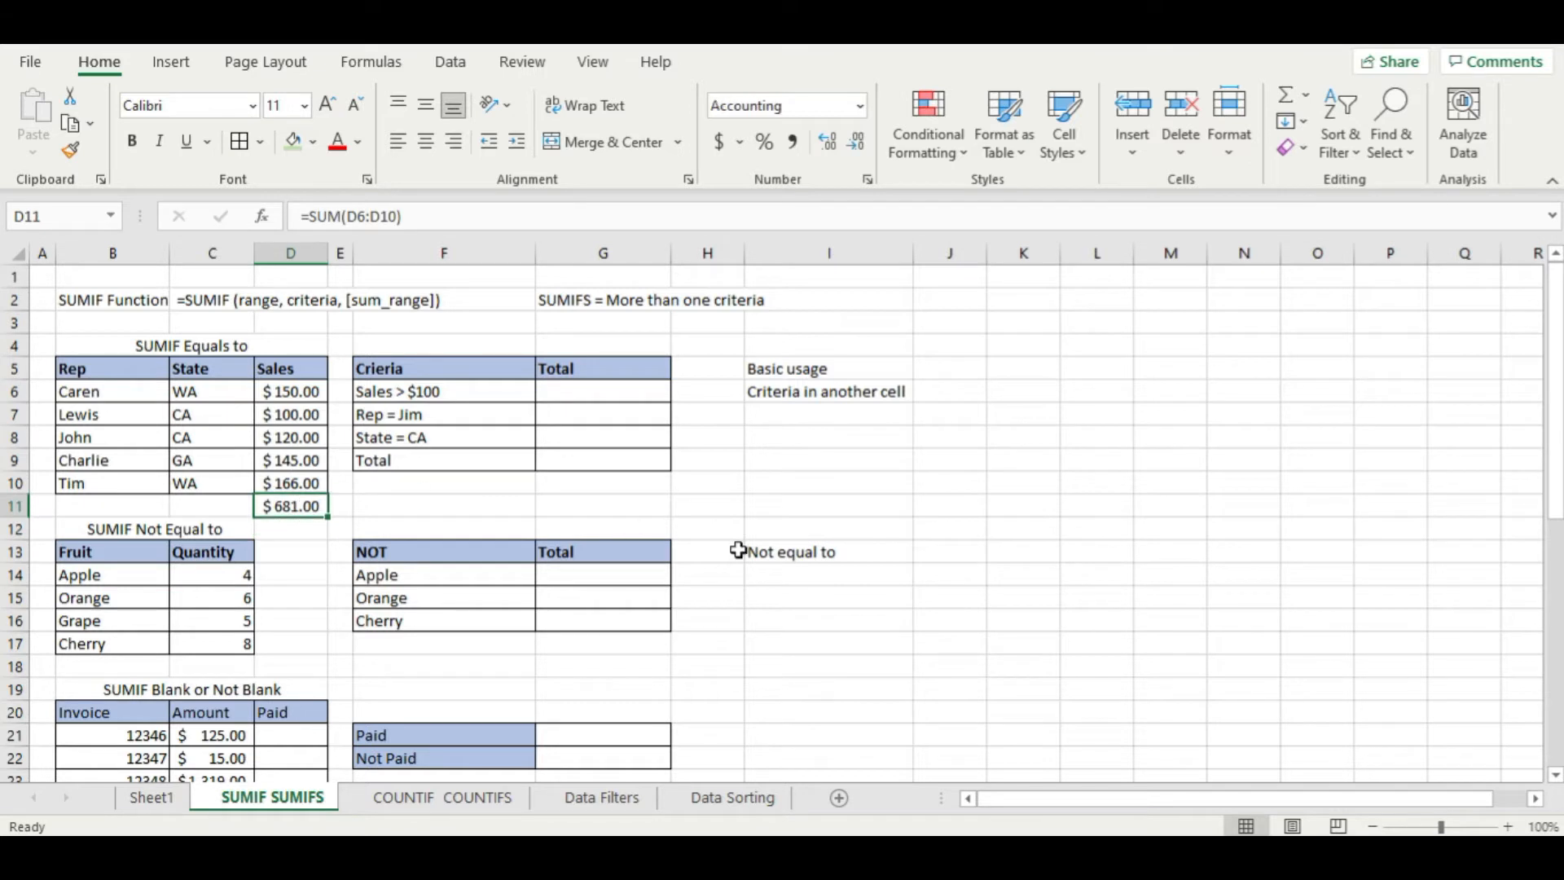
- Clear the Sales total from cell D11 and check the SUMIF Function heading in B2 without changing it
key(Delete)
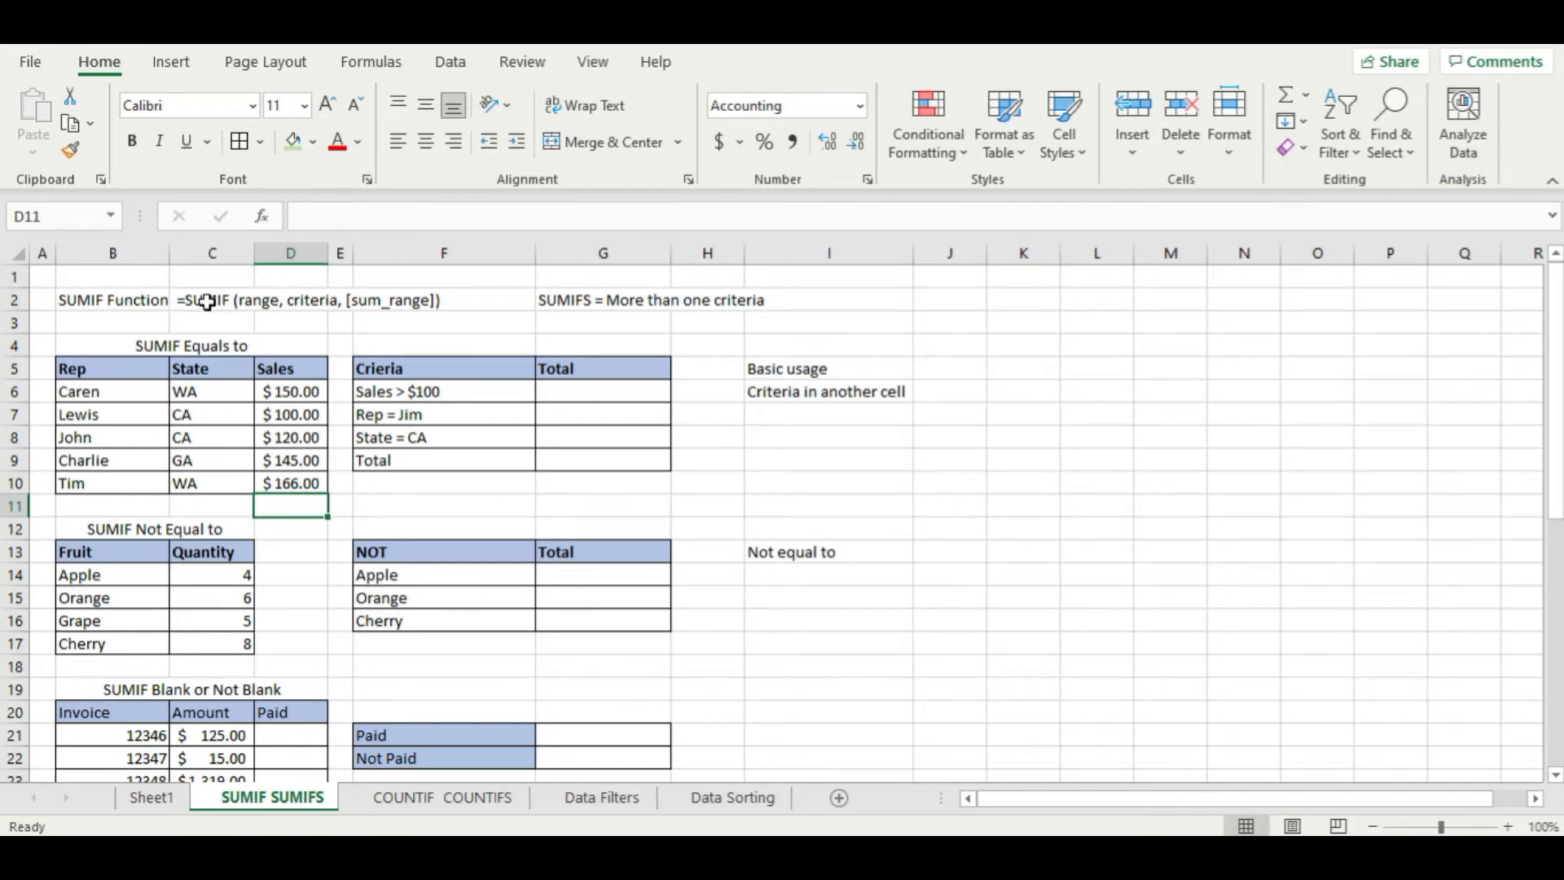
click(111, 308)
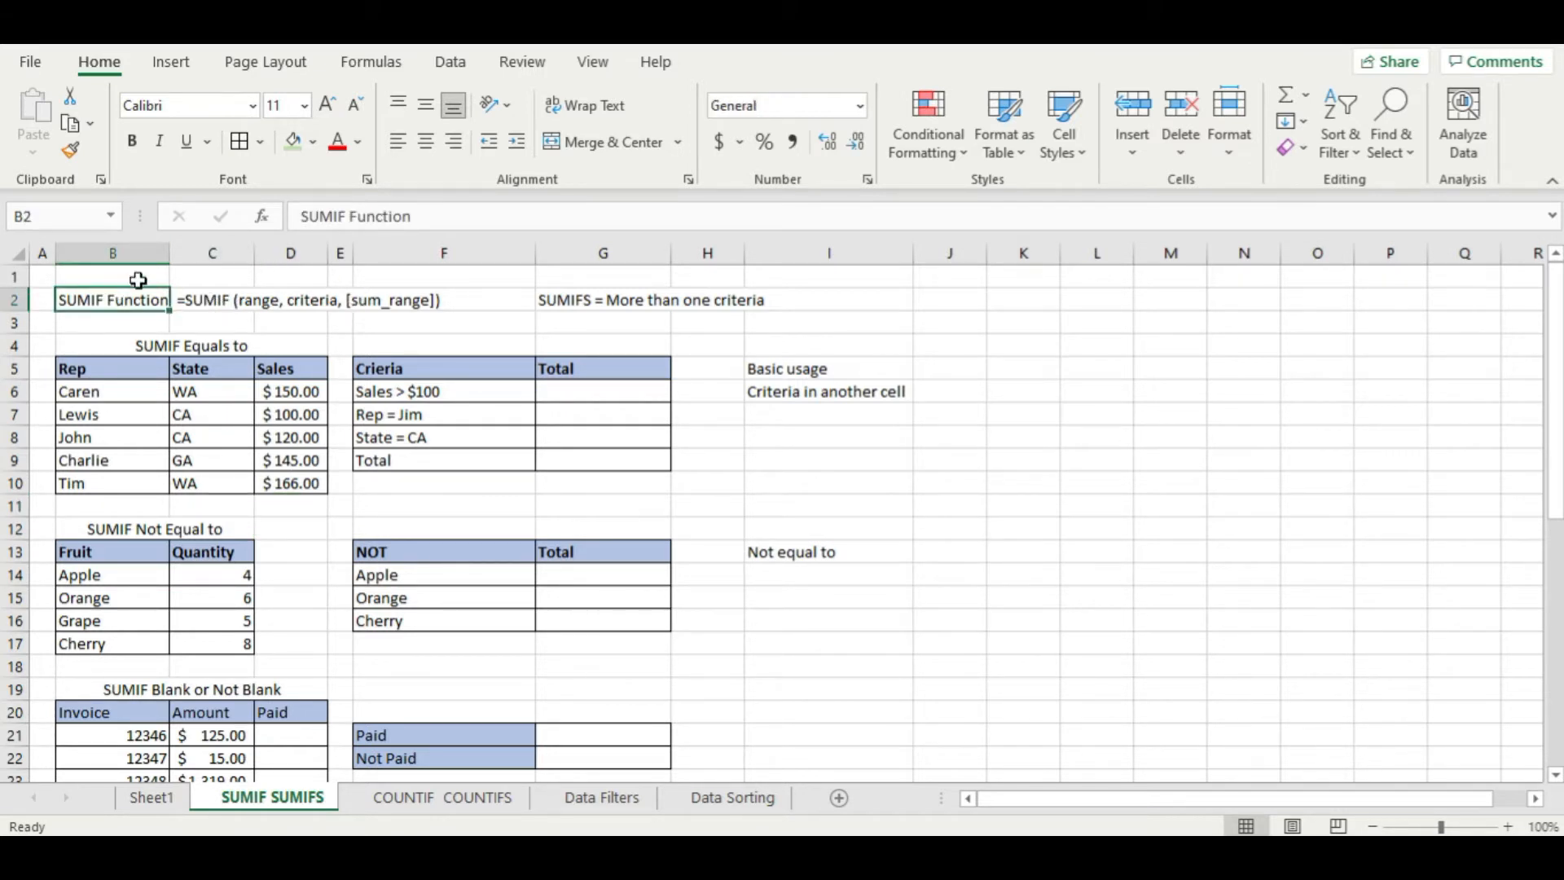
double_click(106, 302)
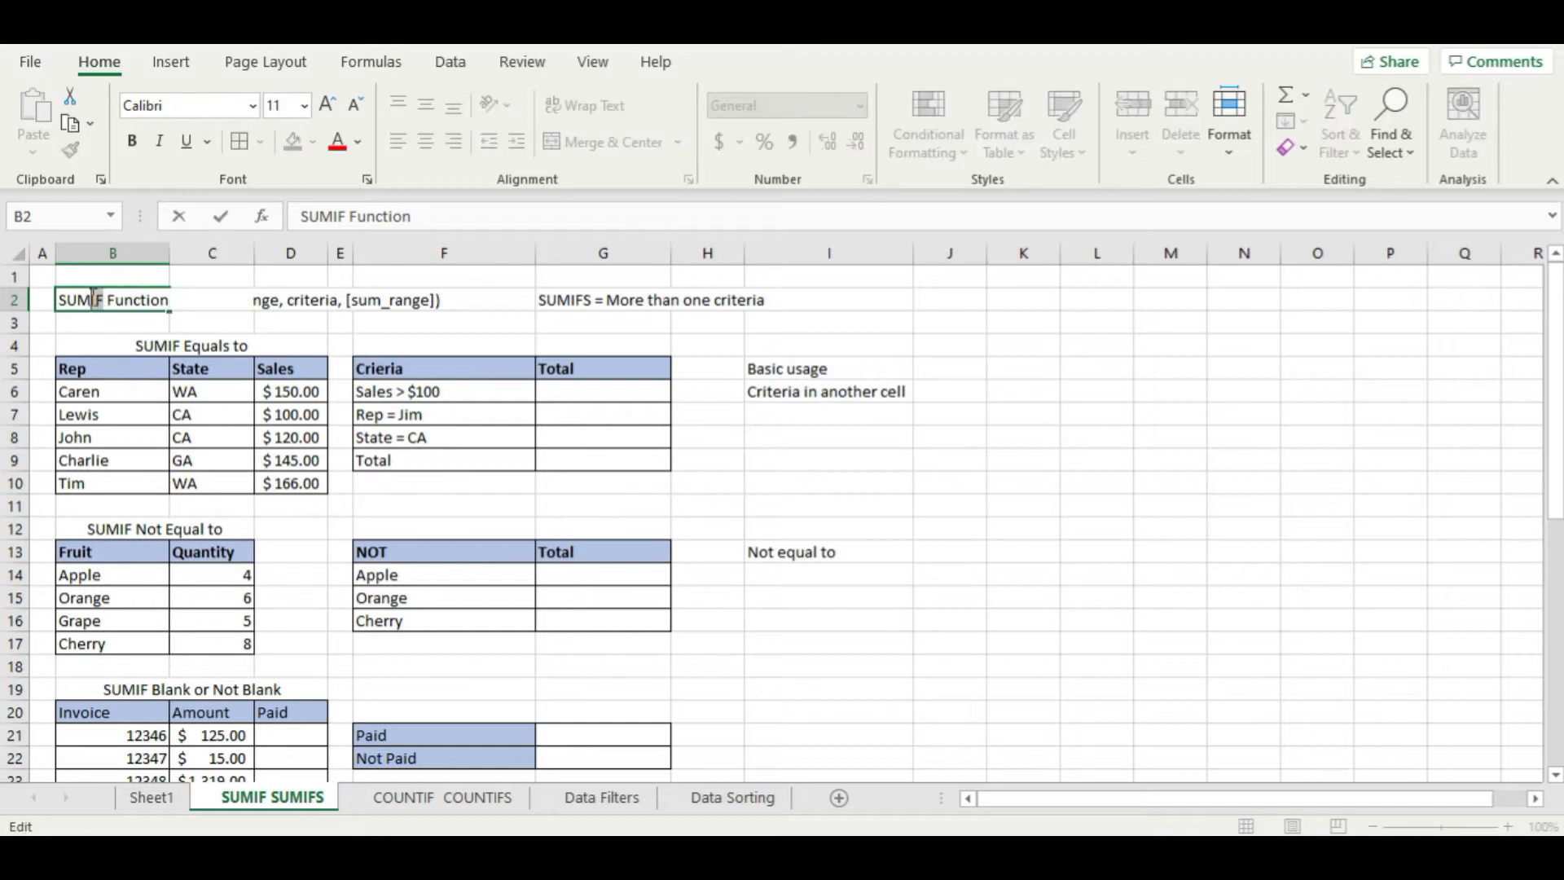
click(417, 342)
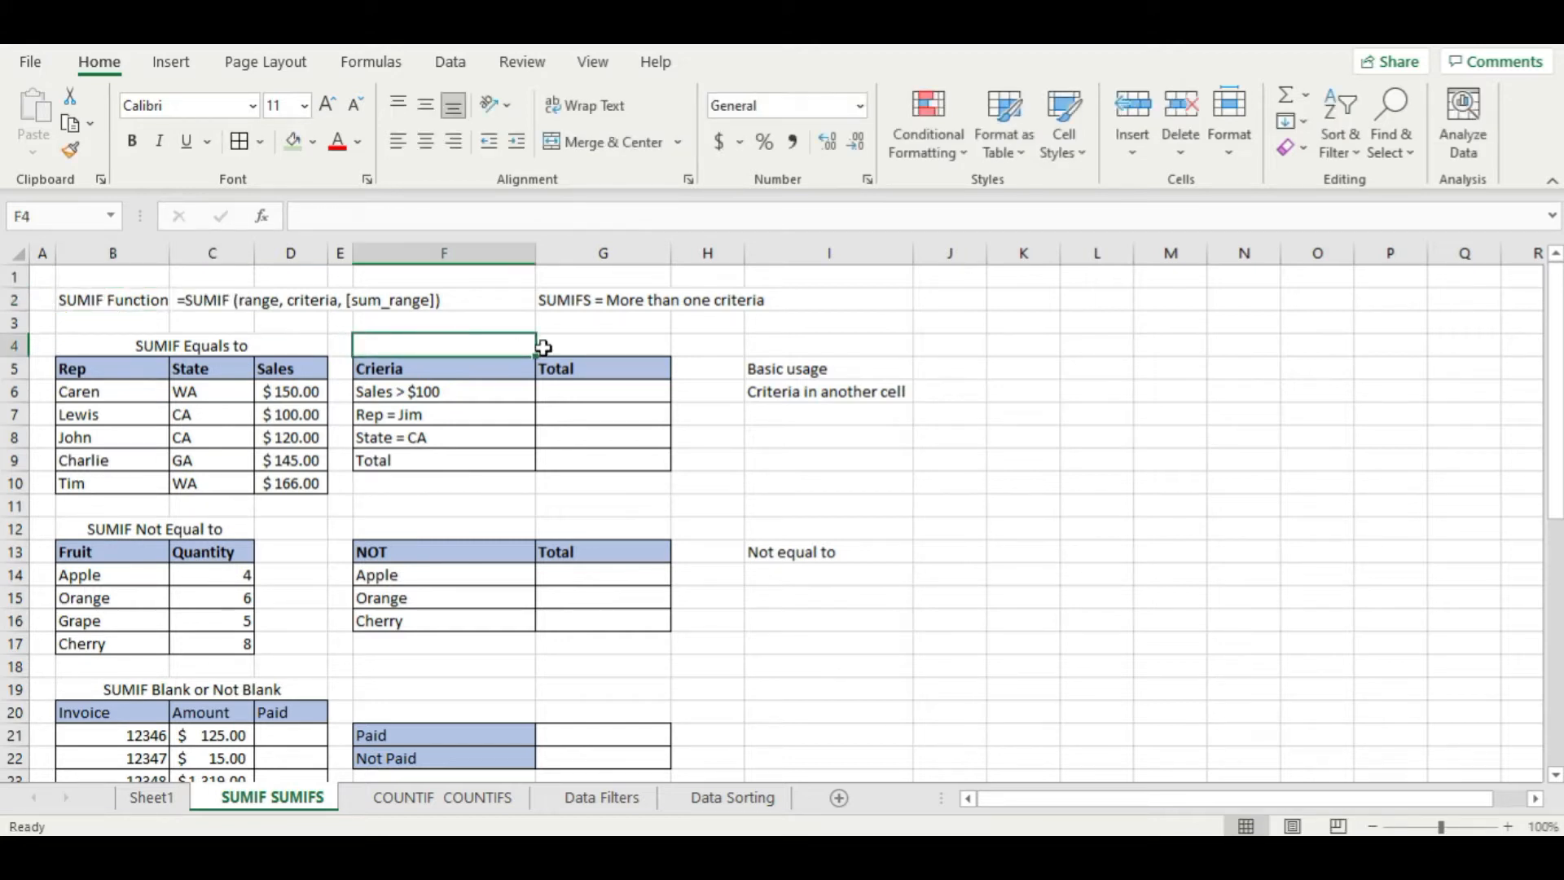
- Review the criteria in F6:F8 and make row 11 much taller to separate the SUMIF Equals to tables from the section below
click(613, 386)
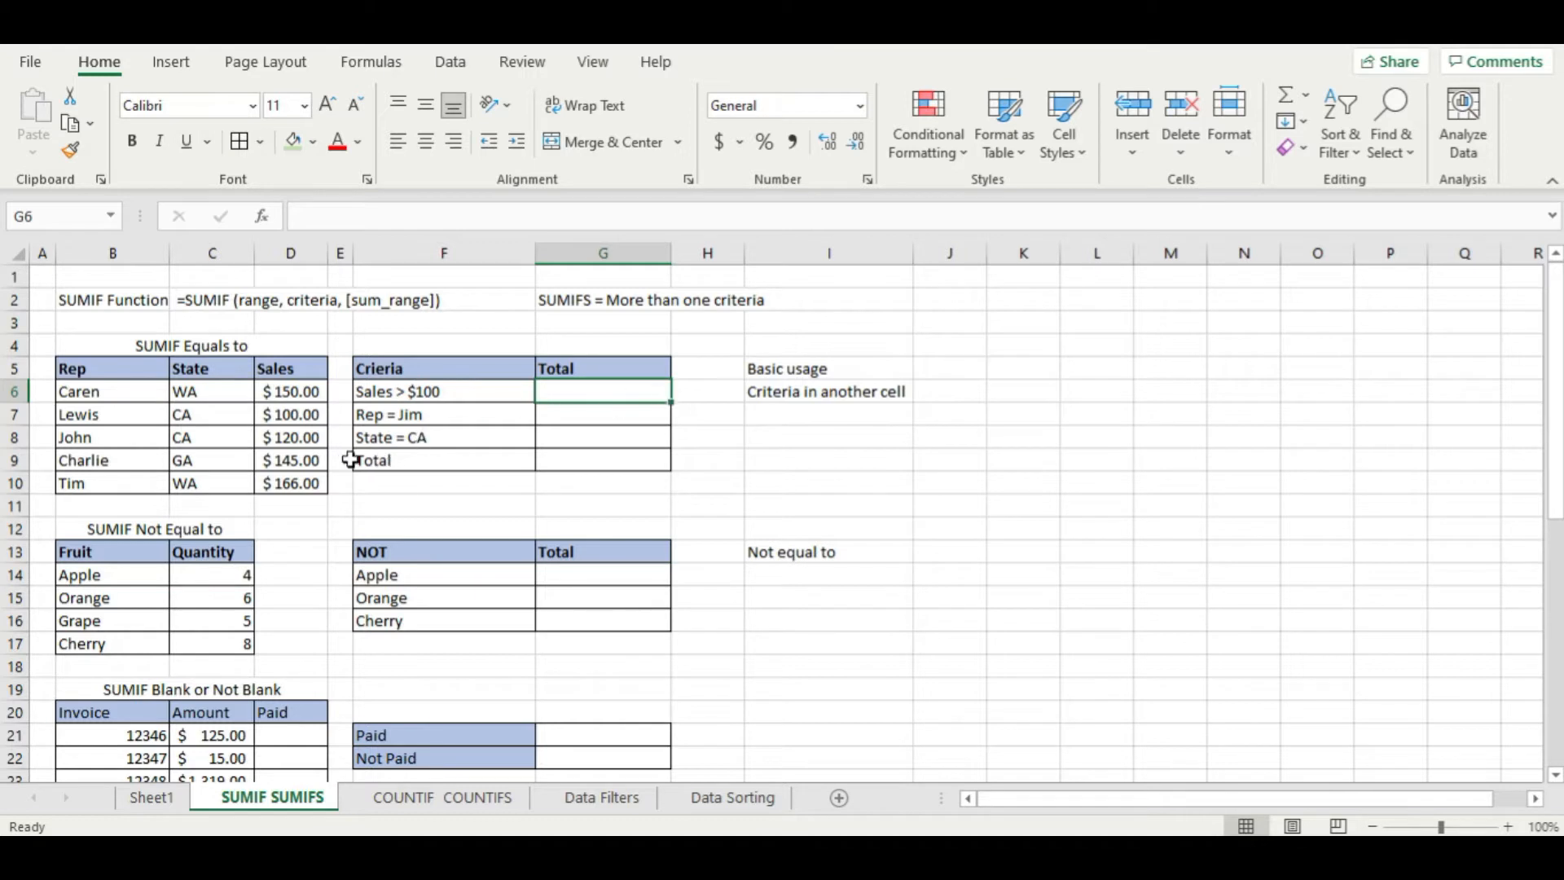
click(403, 400)
click(418, 436)
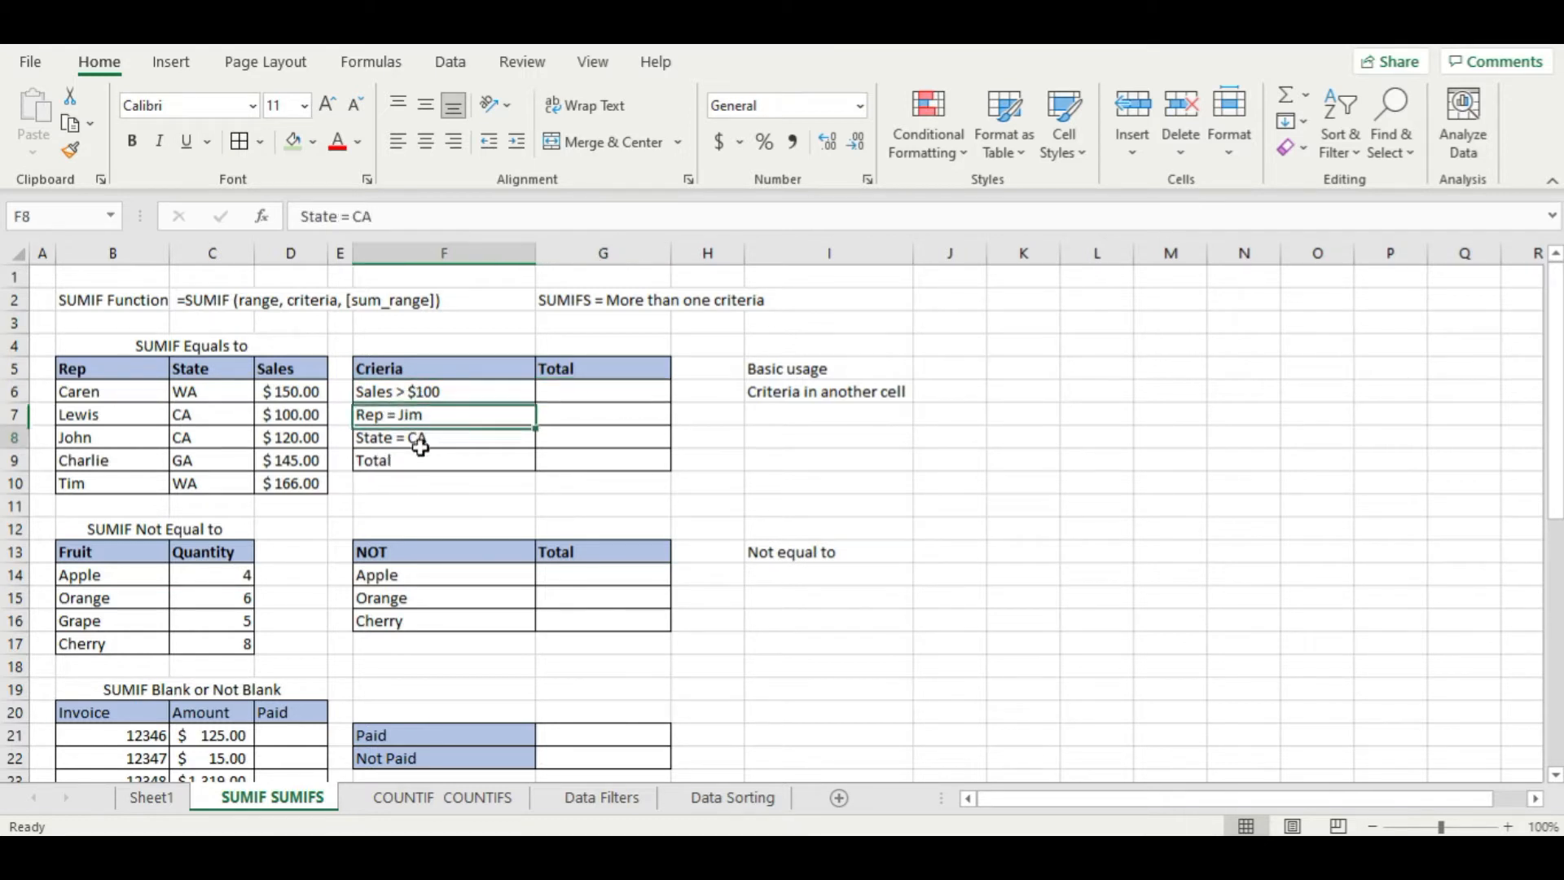
click(436, 400)
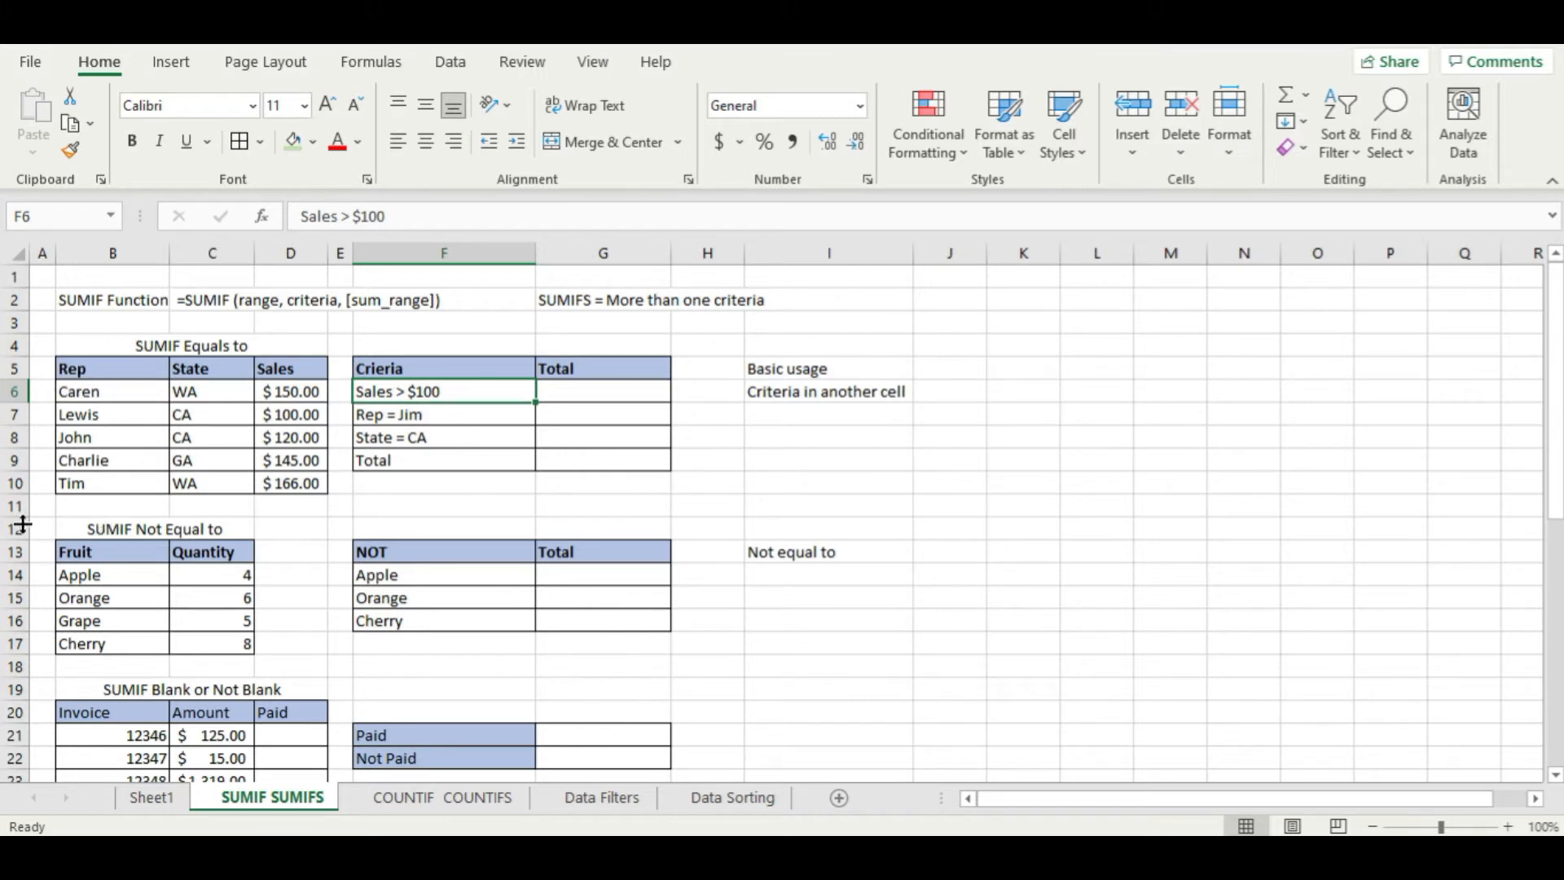
drag(17, 518, 17, 695)
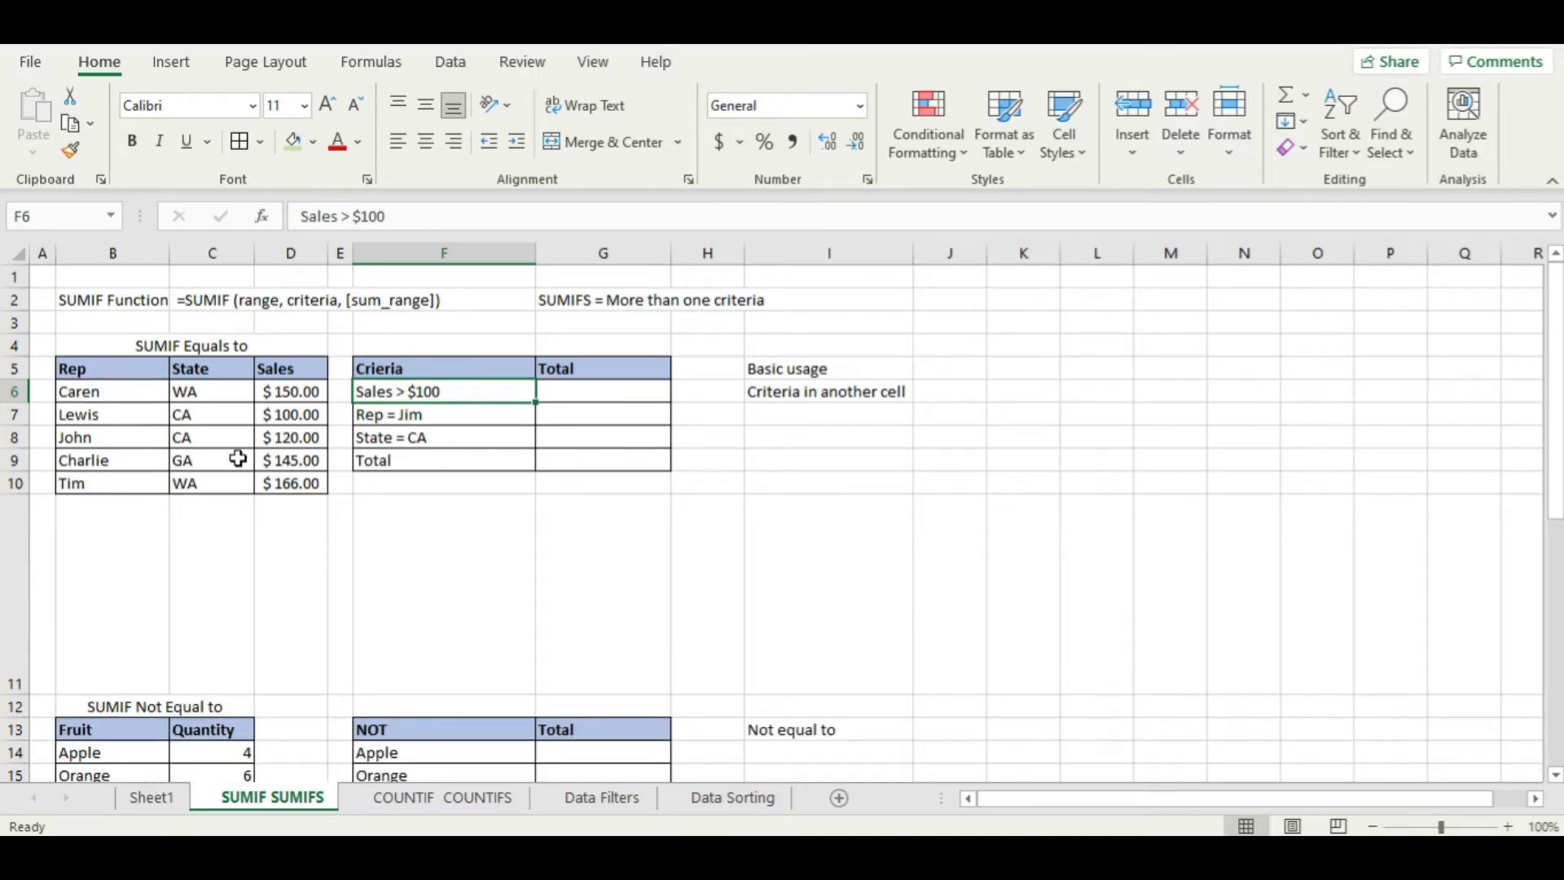
- Enter =SUMIF(D6:D10, ">100") in cell G6 to total the sales greater than $100
click(610, 394)
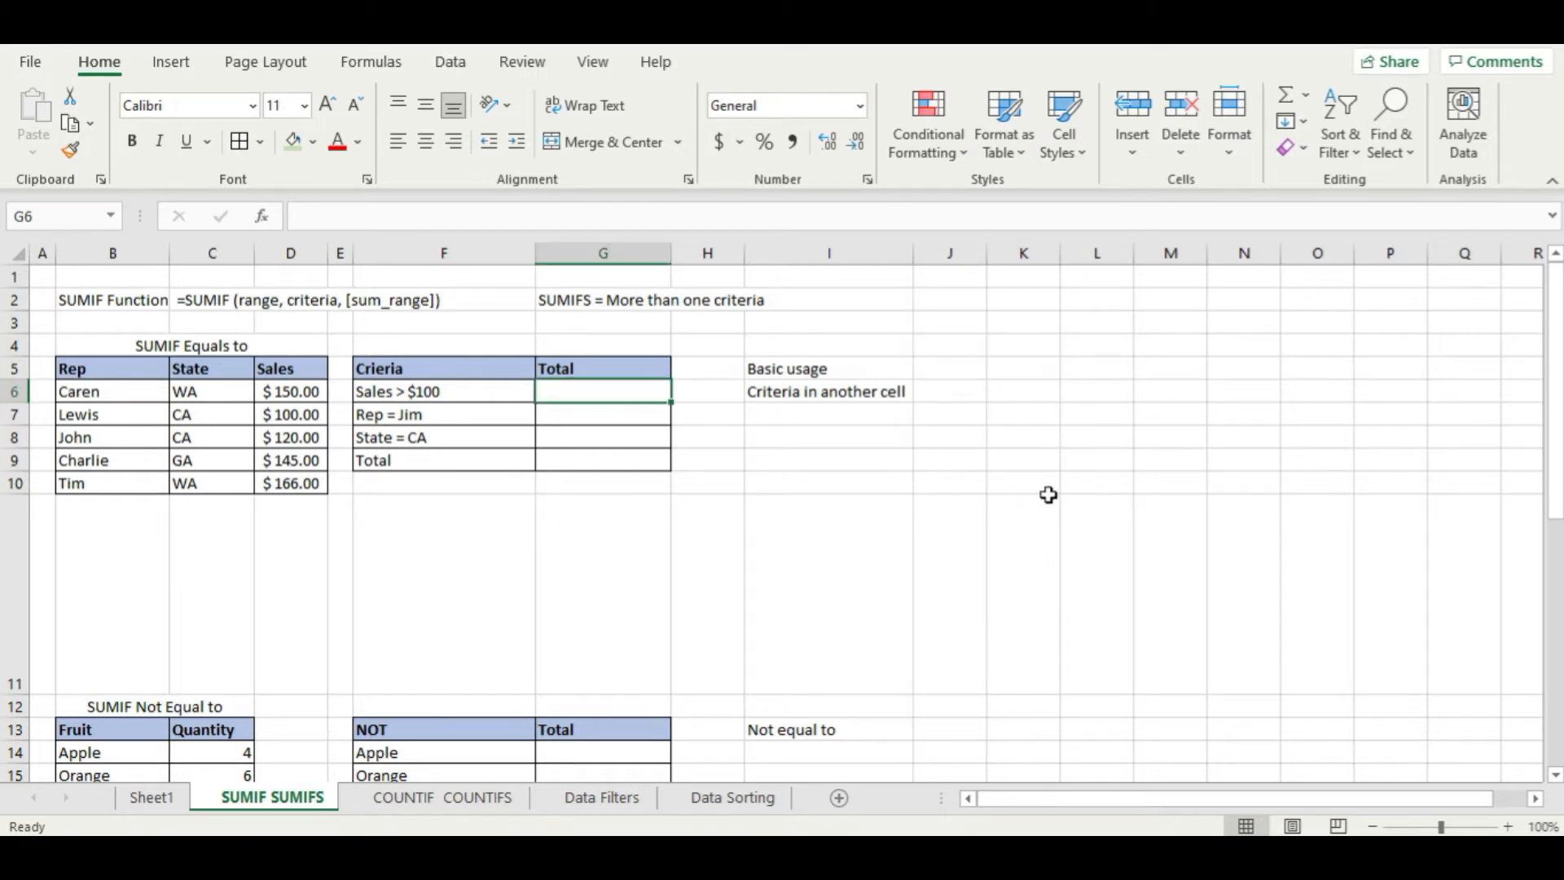
text(=)
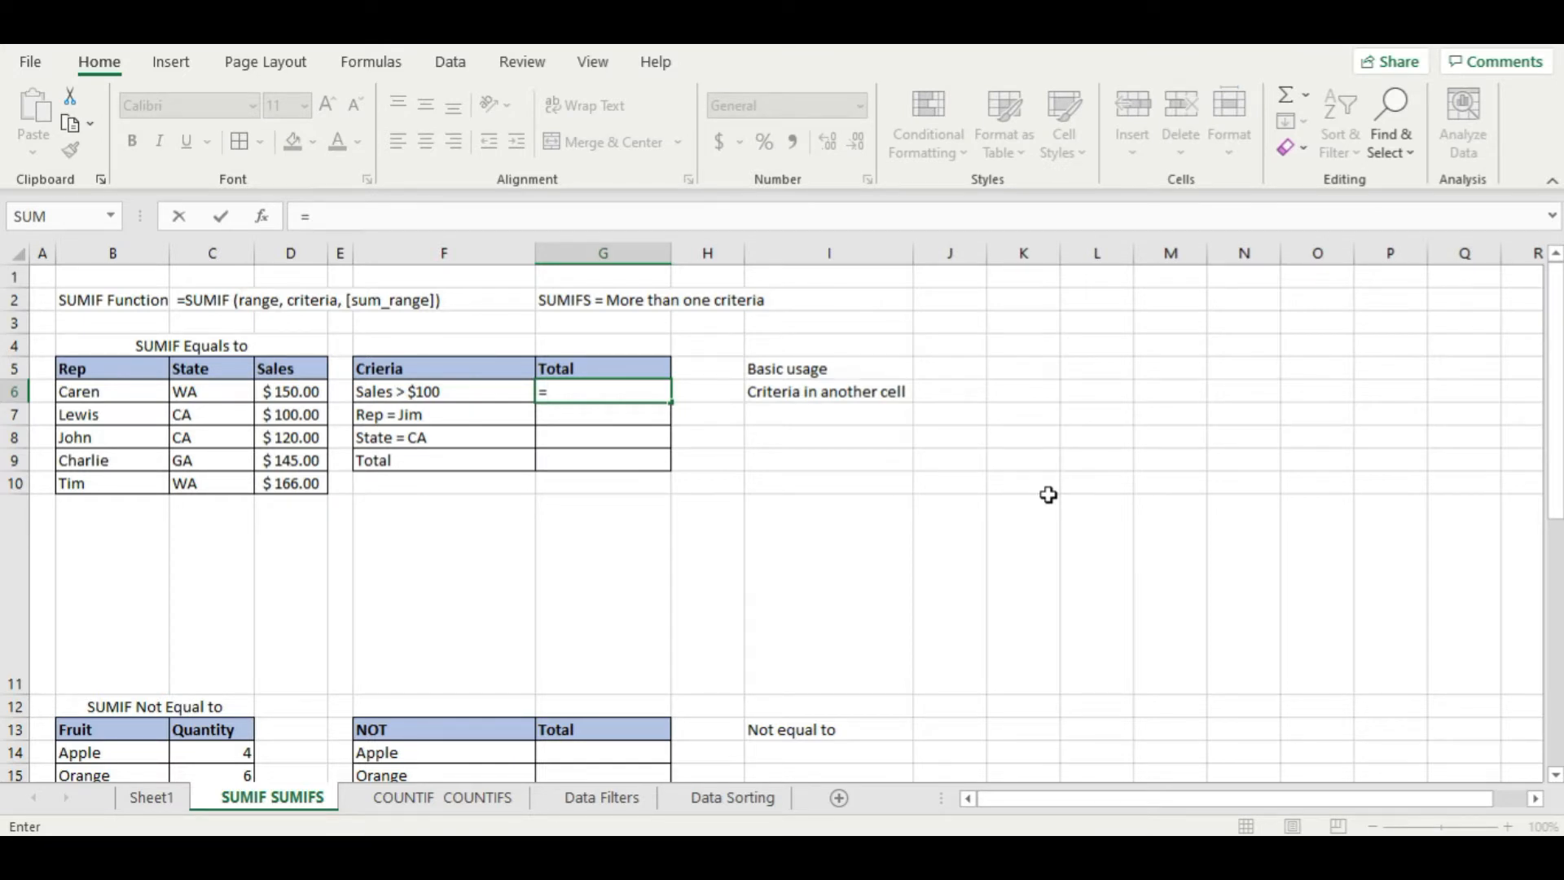
text(sumif)
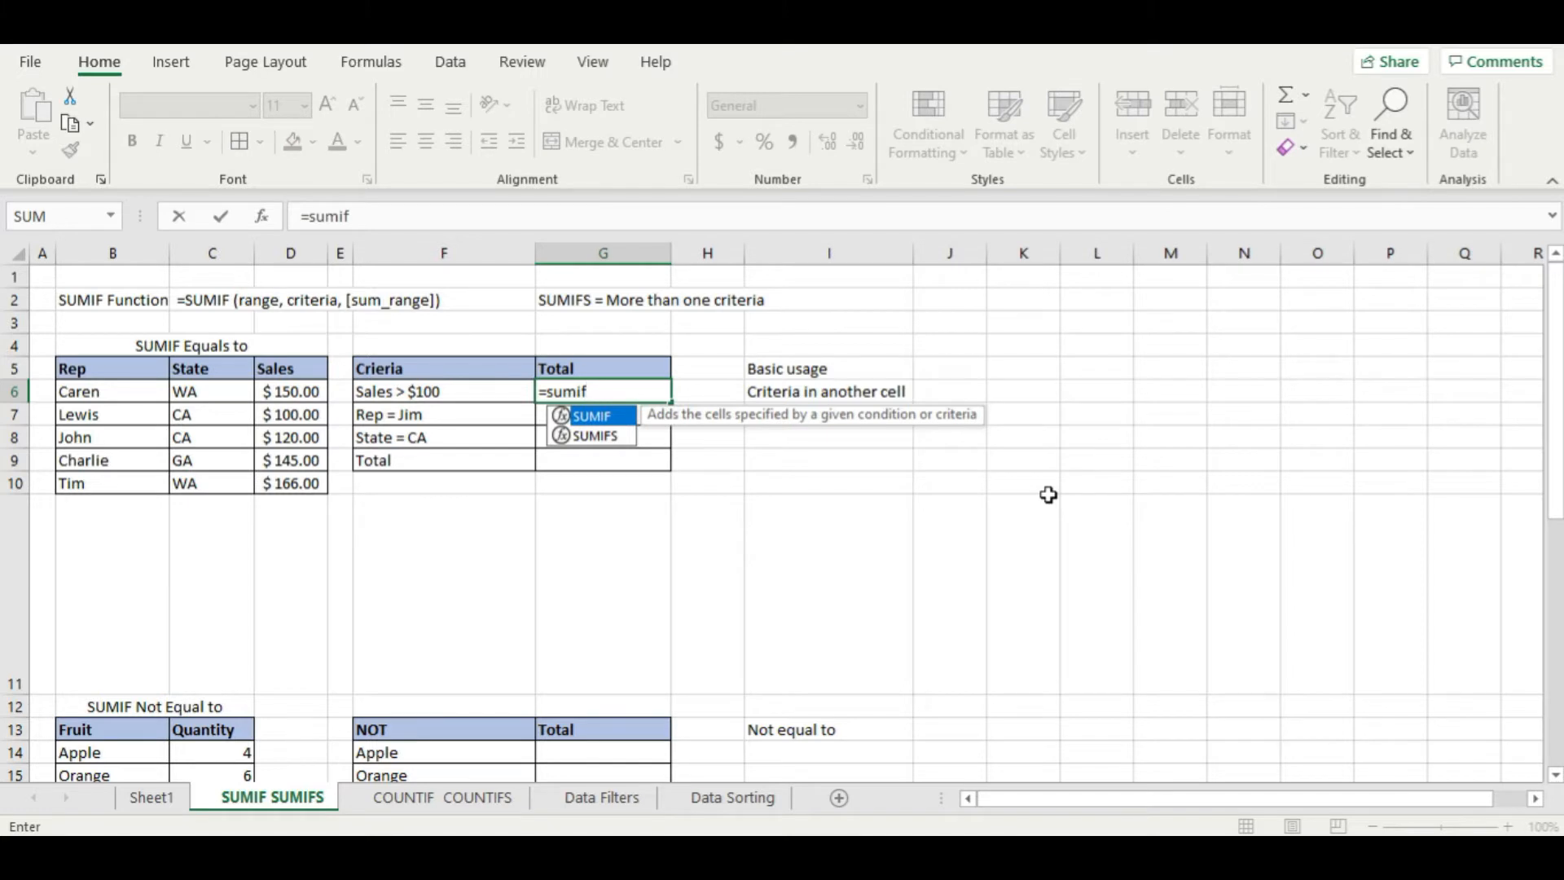
text(()
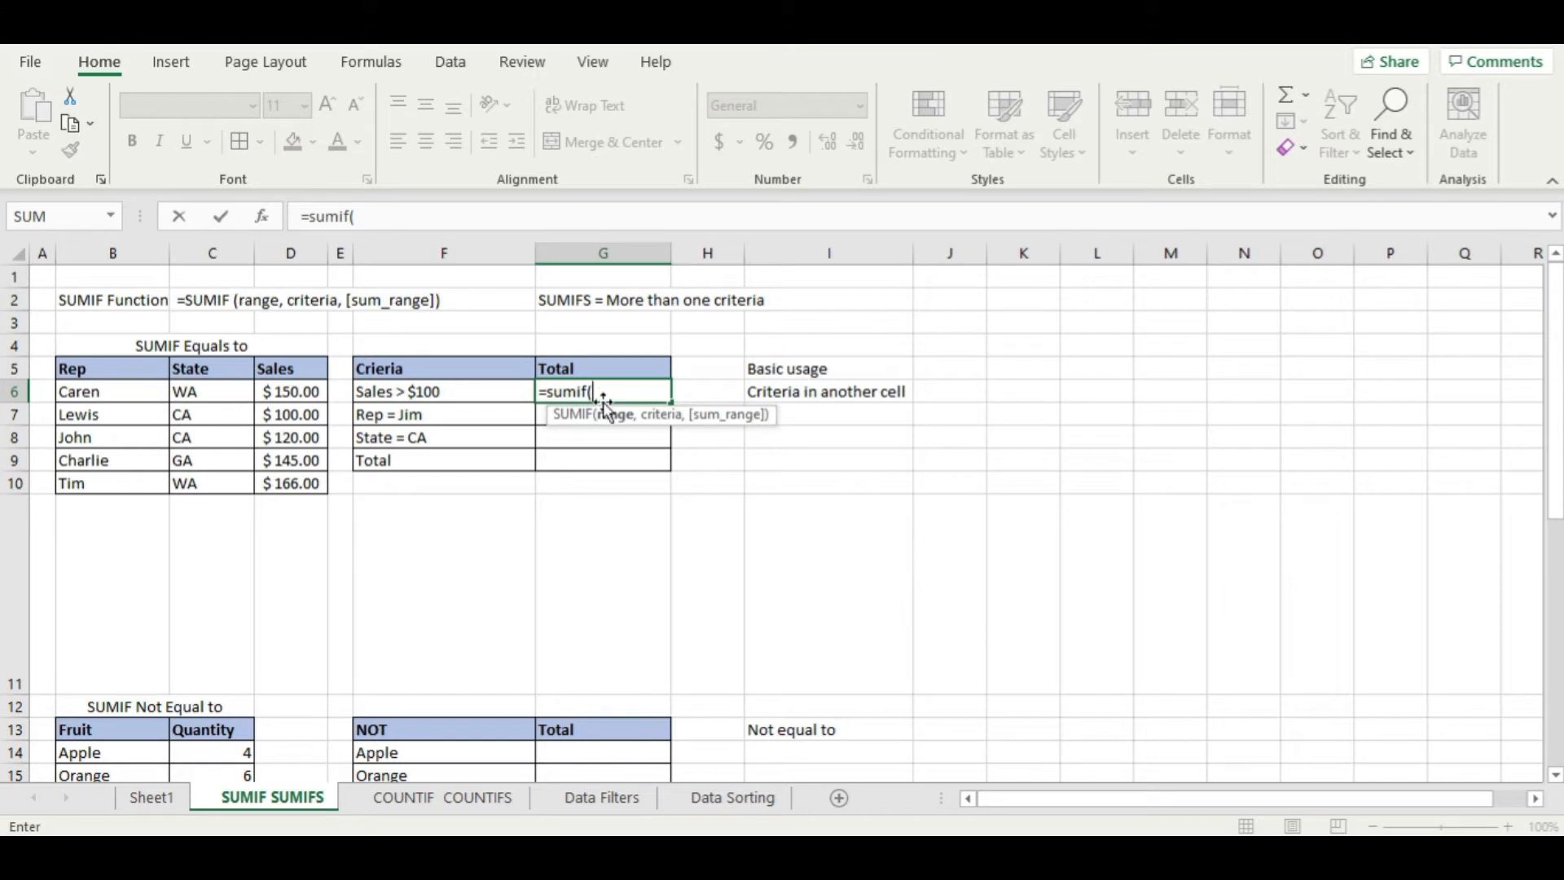
click(274, 388)
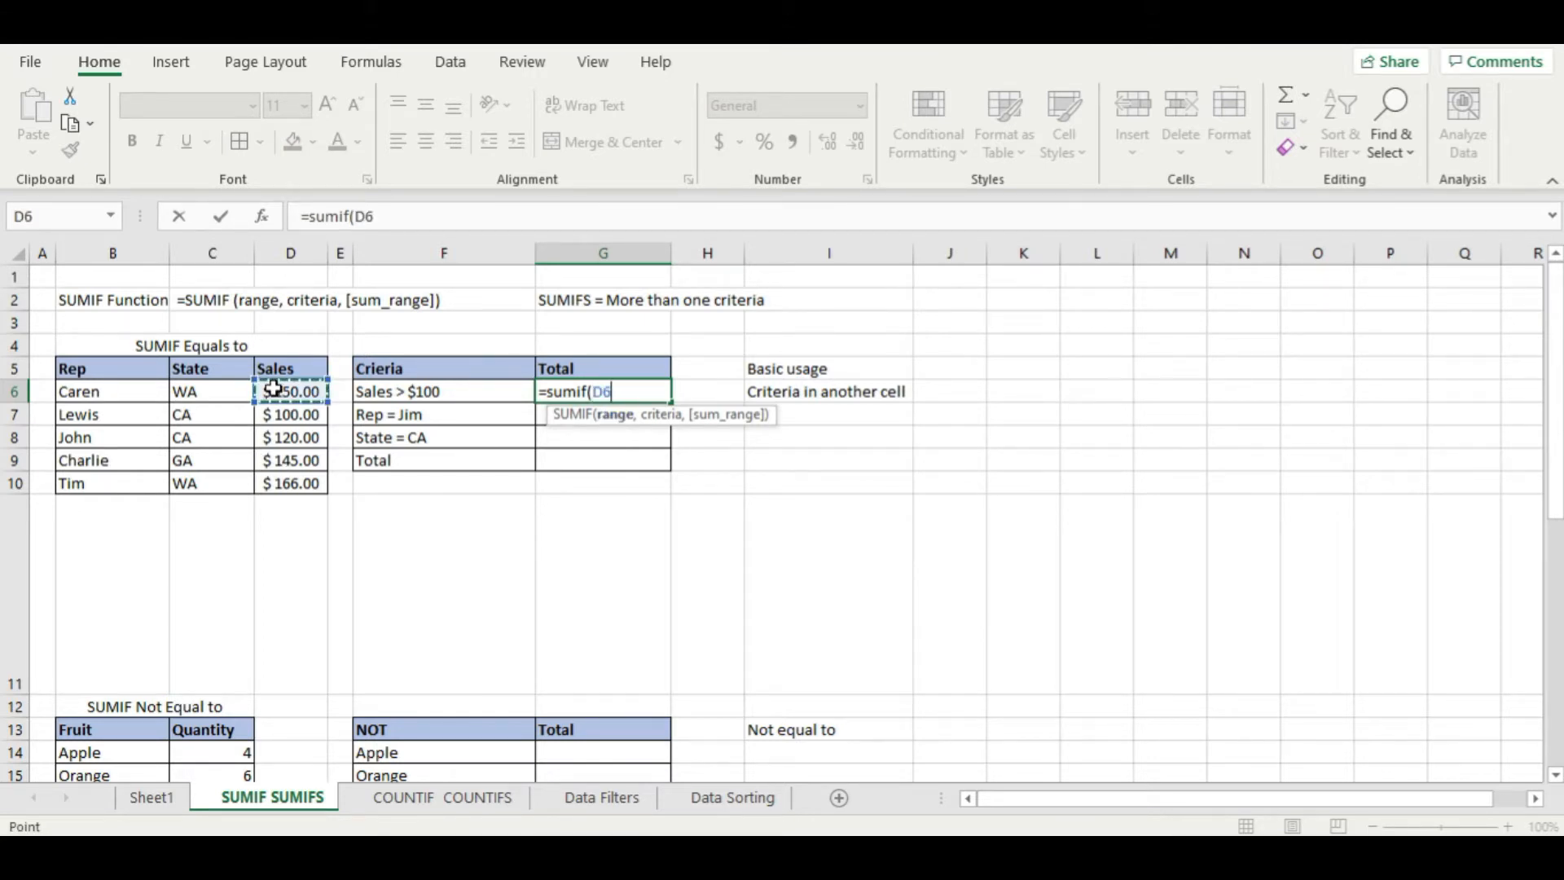
drag(274, 388, 298, 474)
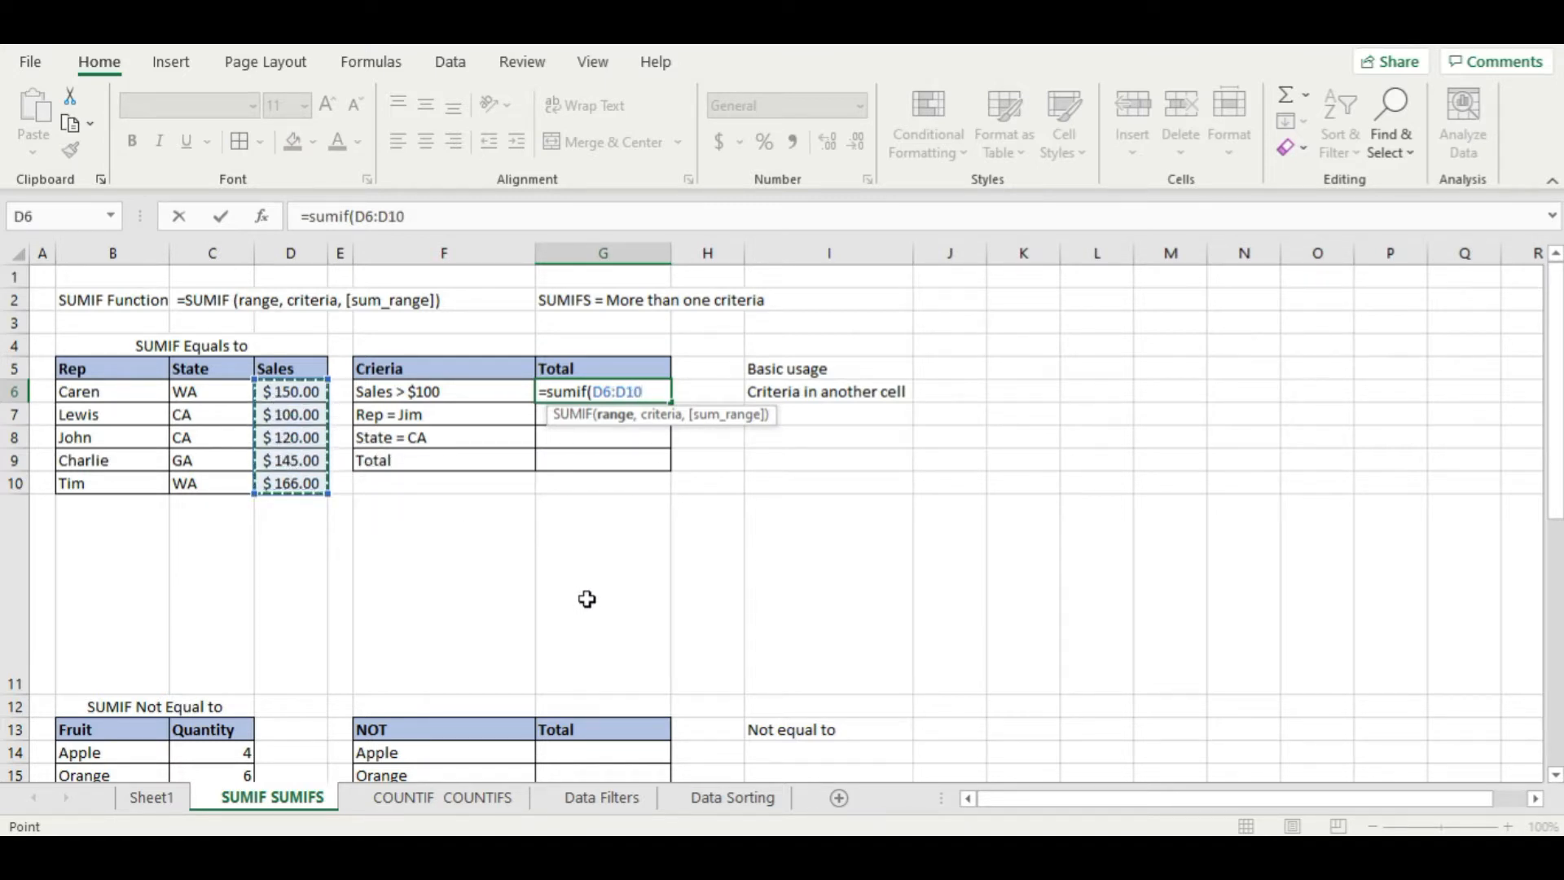
text(,)
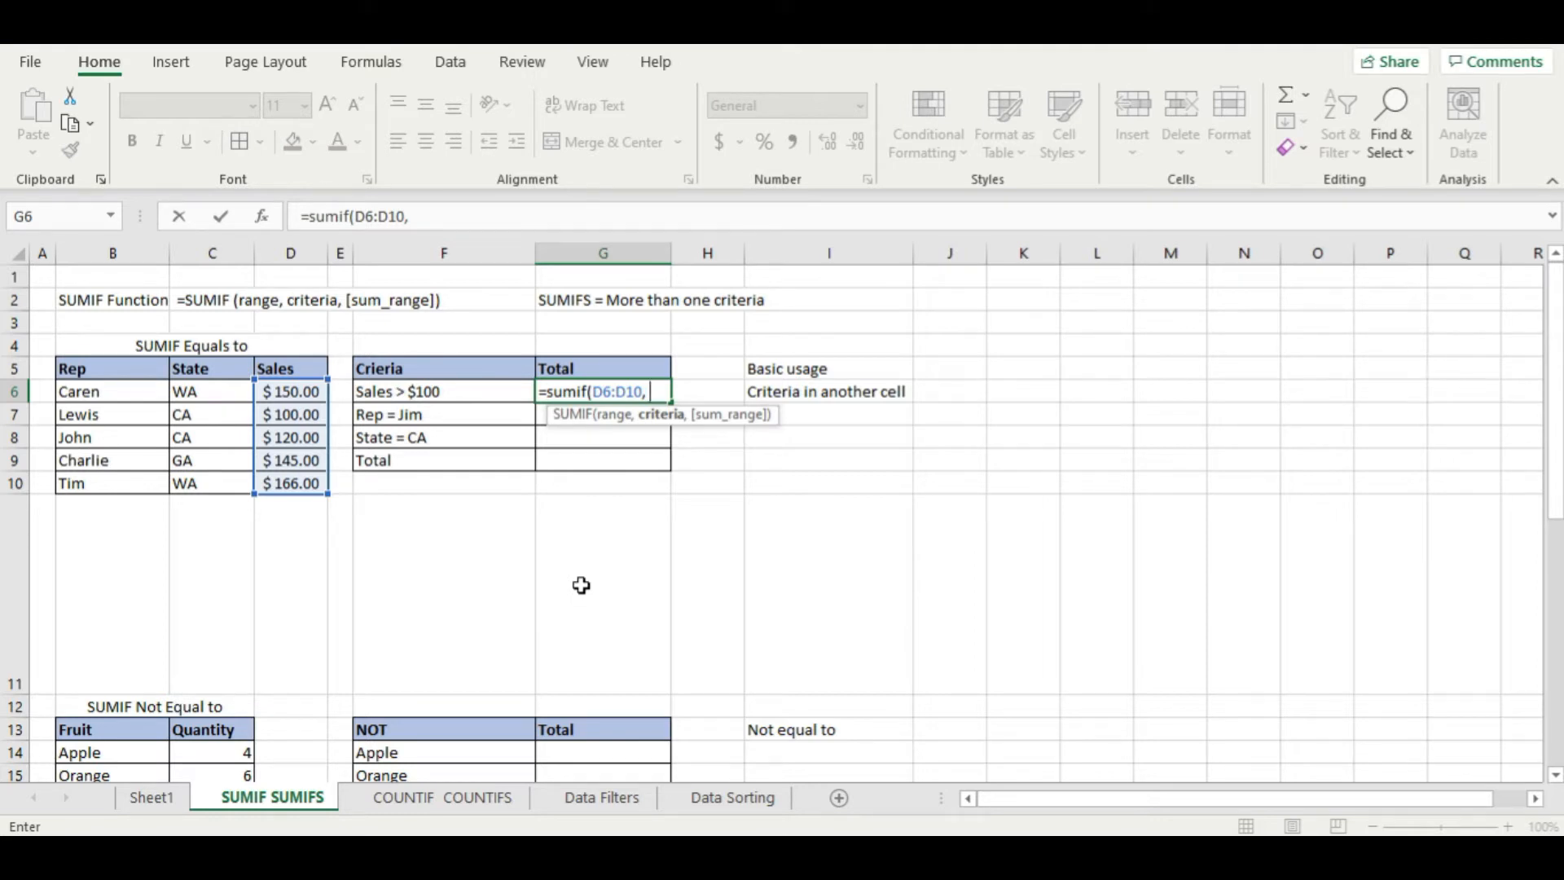
text(">100)
text("))
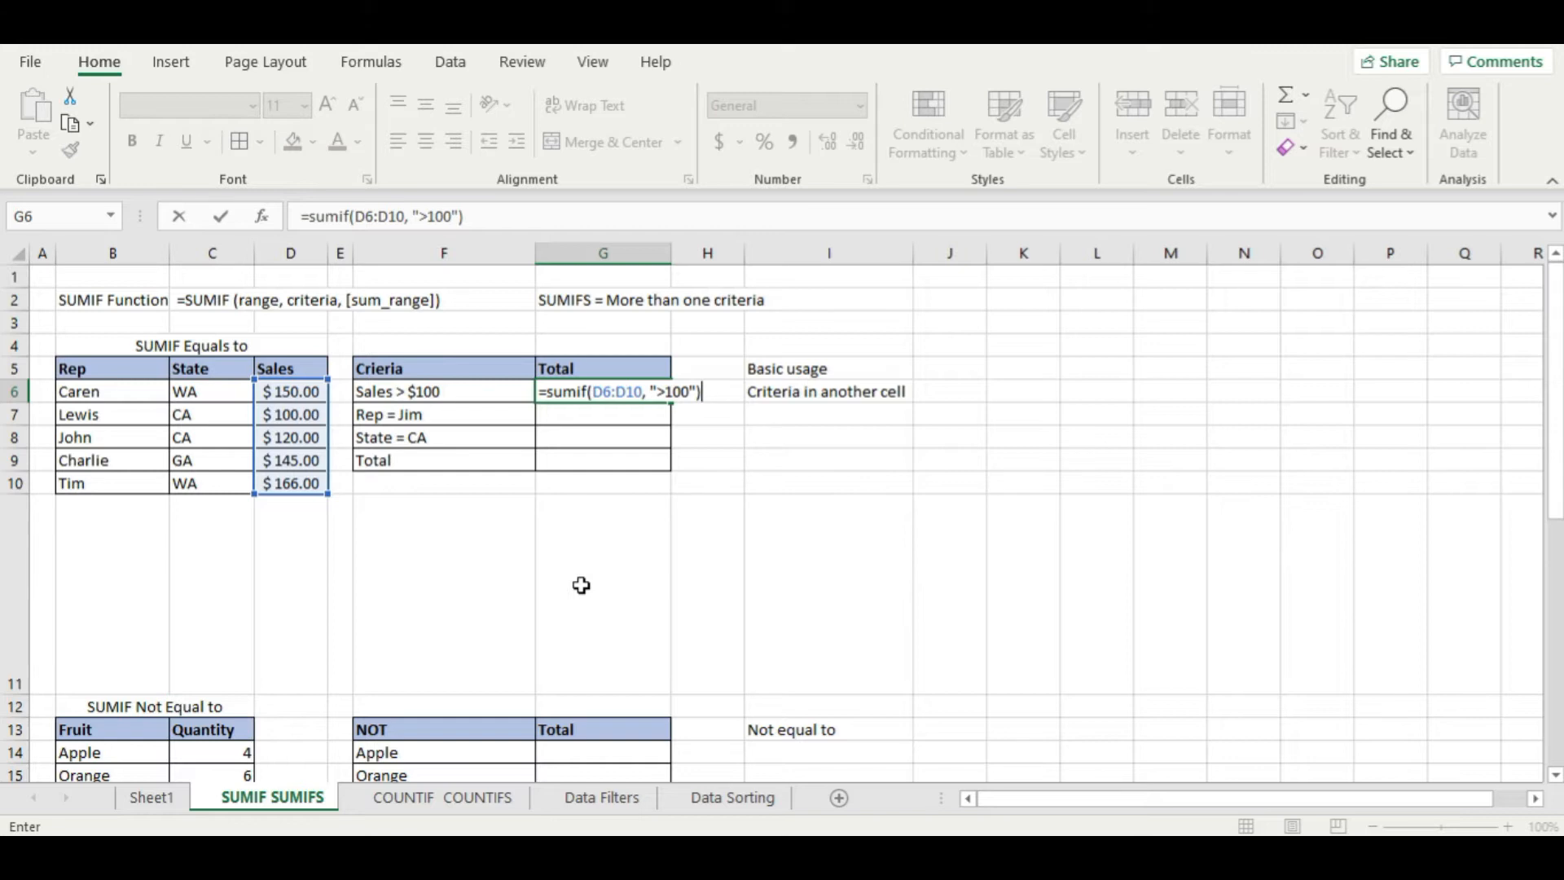
key(Return)
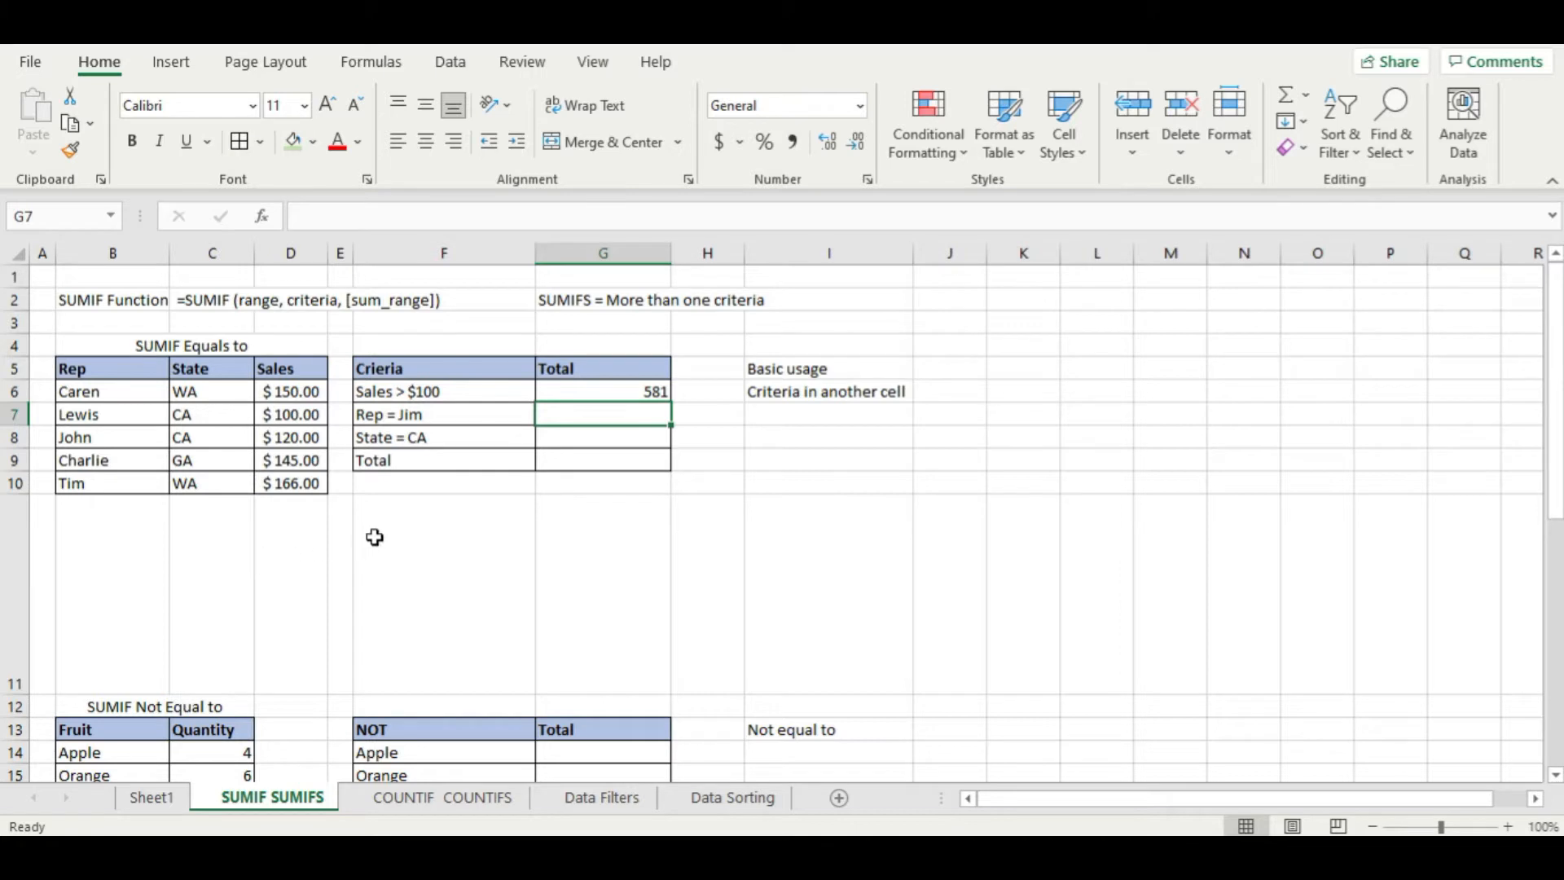
- Select the sales amounts above $100 together, cells D6, D8, D9 and D10, to check their sum
click(310, 388)
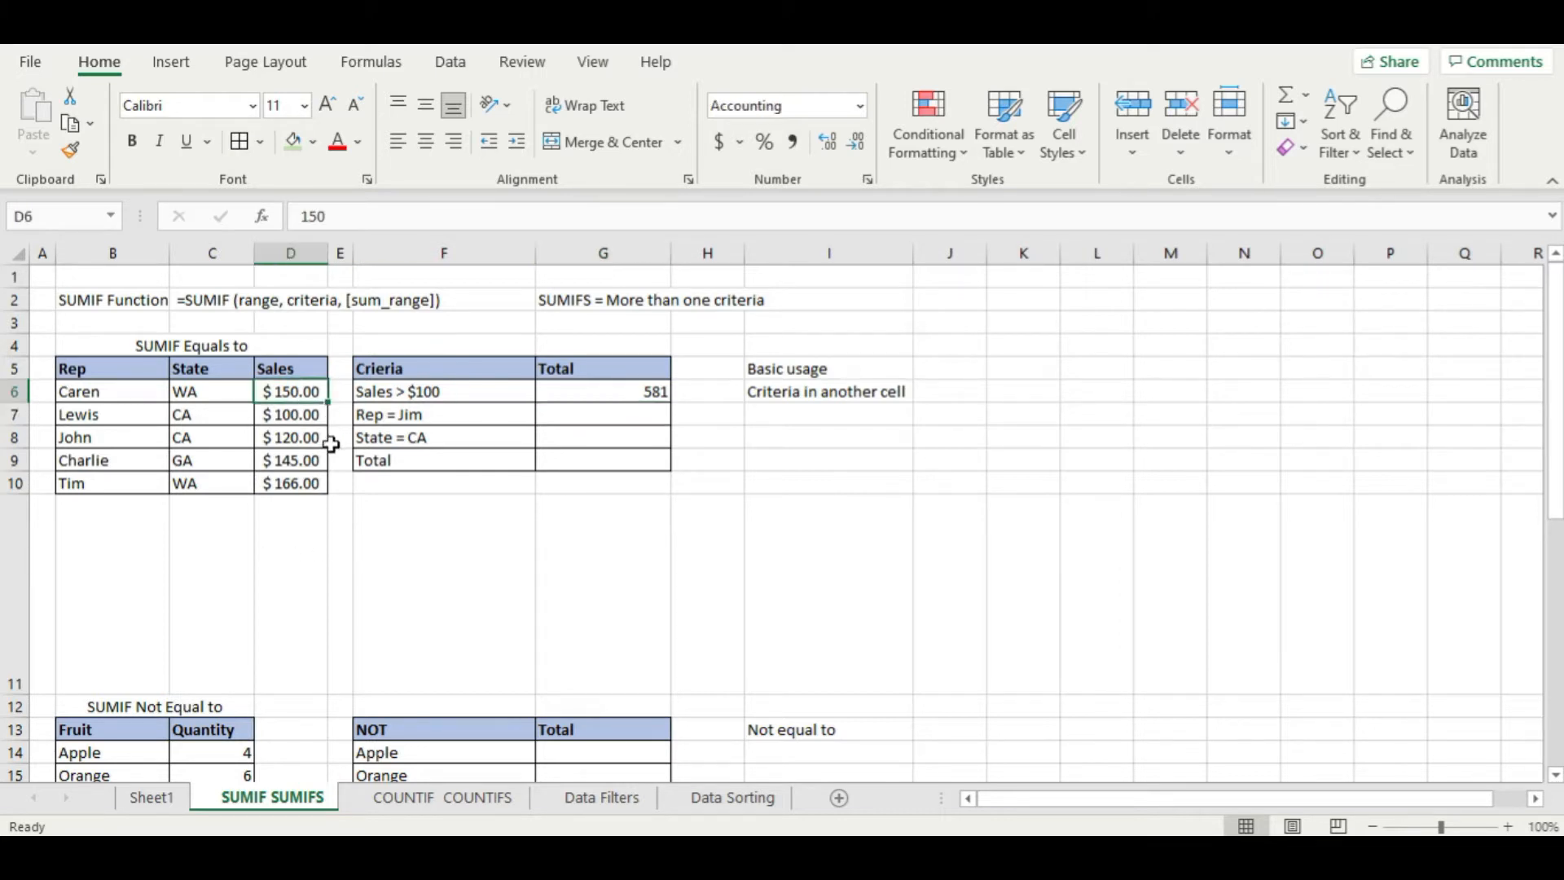
ctrl+click(307, 440)
ctrl+click(310, 461)
ctrl+click(310, 483)
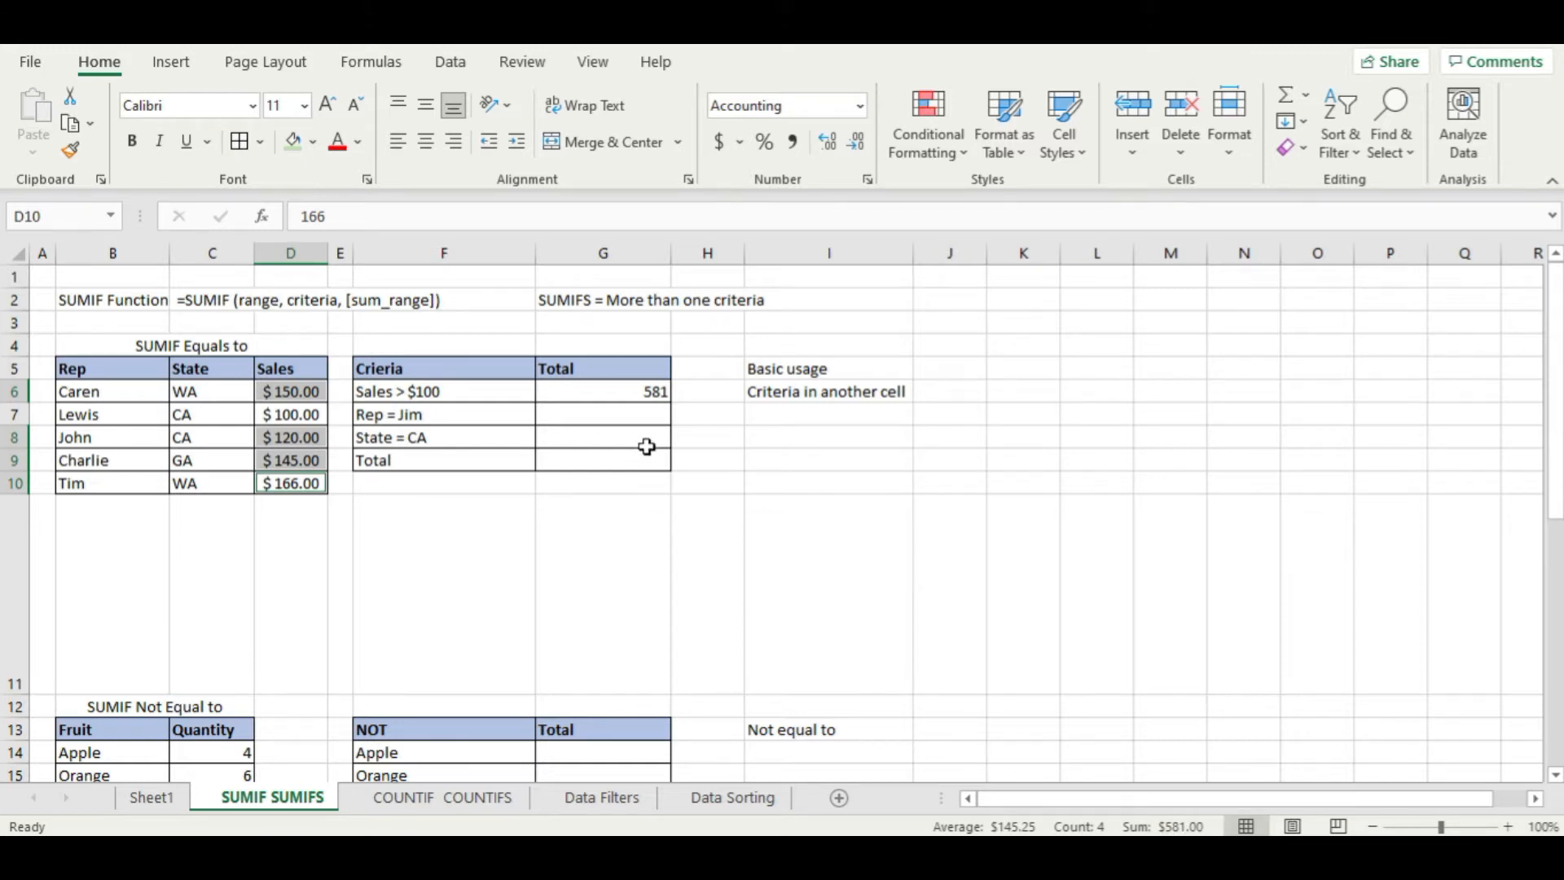
- Apply the Accounting dollar format to the Sales > $100 total in cell G6
click(649, 398)
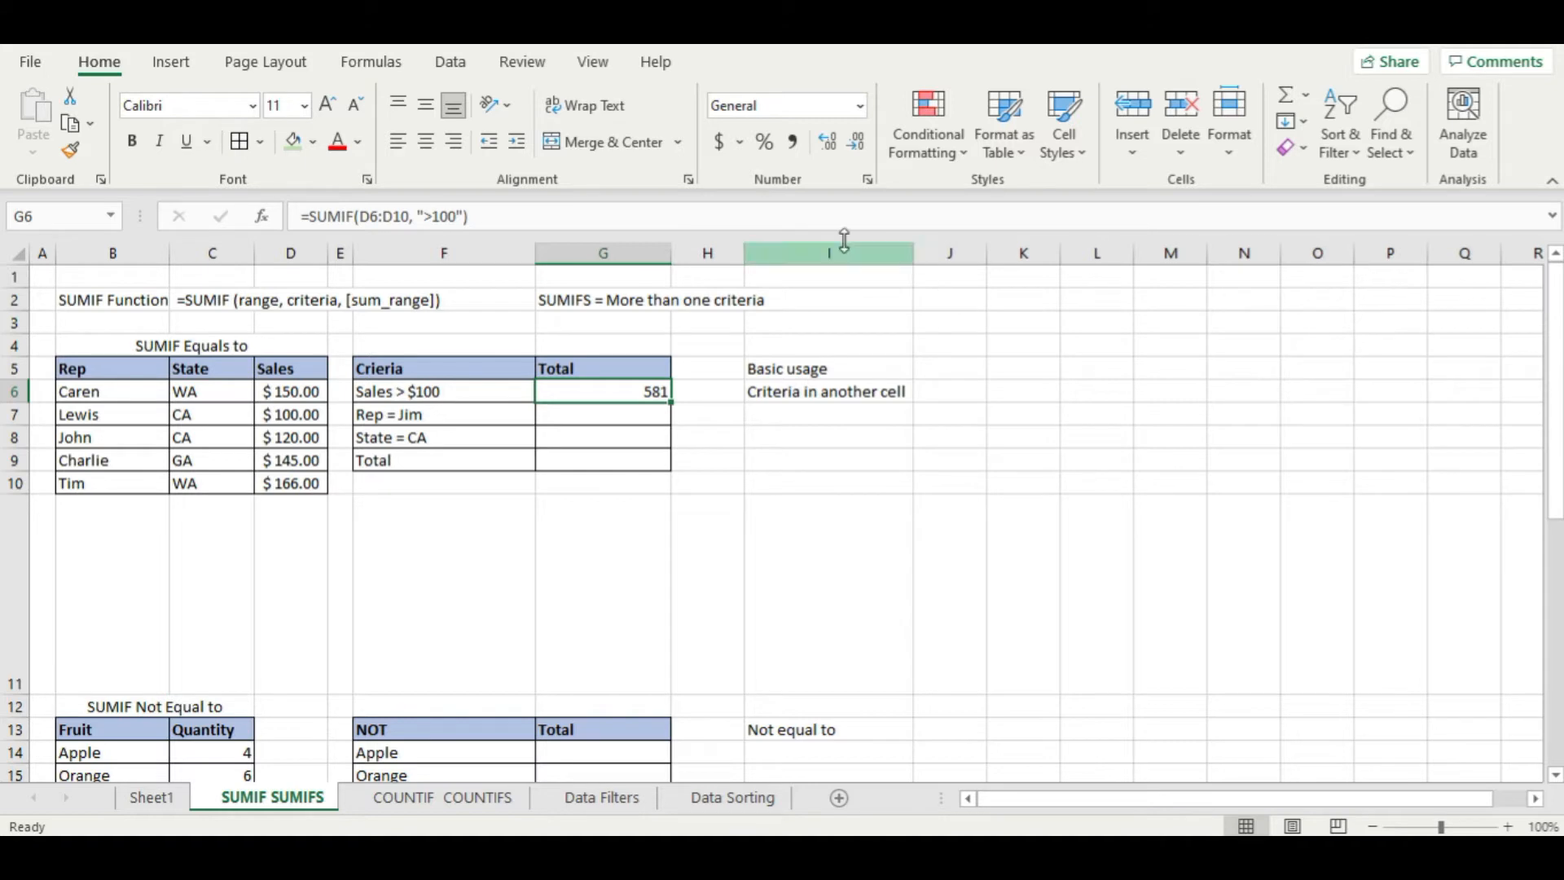
click(728, 143)
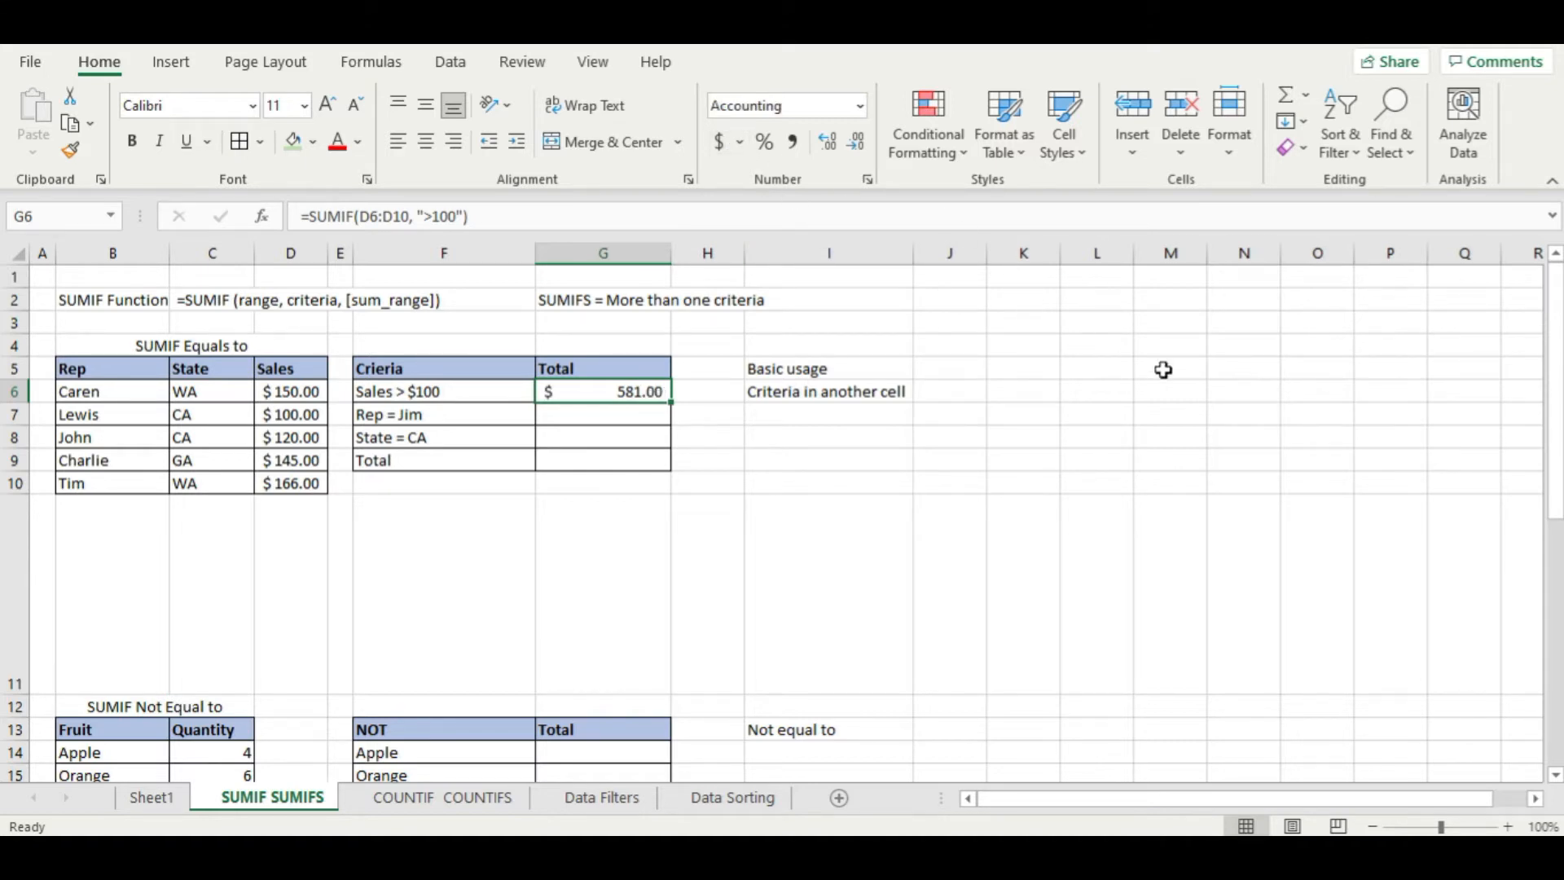
click(1176, 390)
click(625, 391)
click(821, 458)
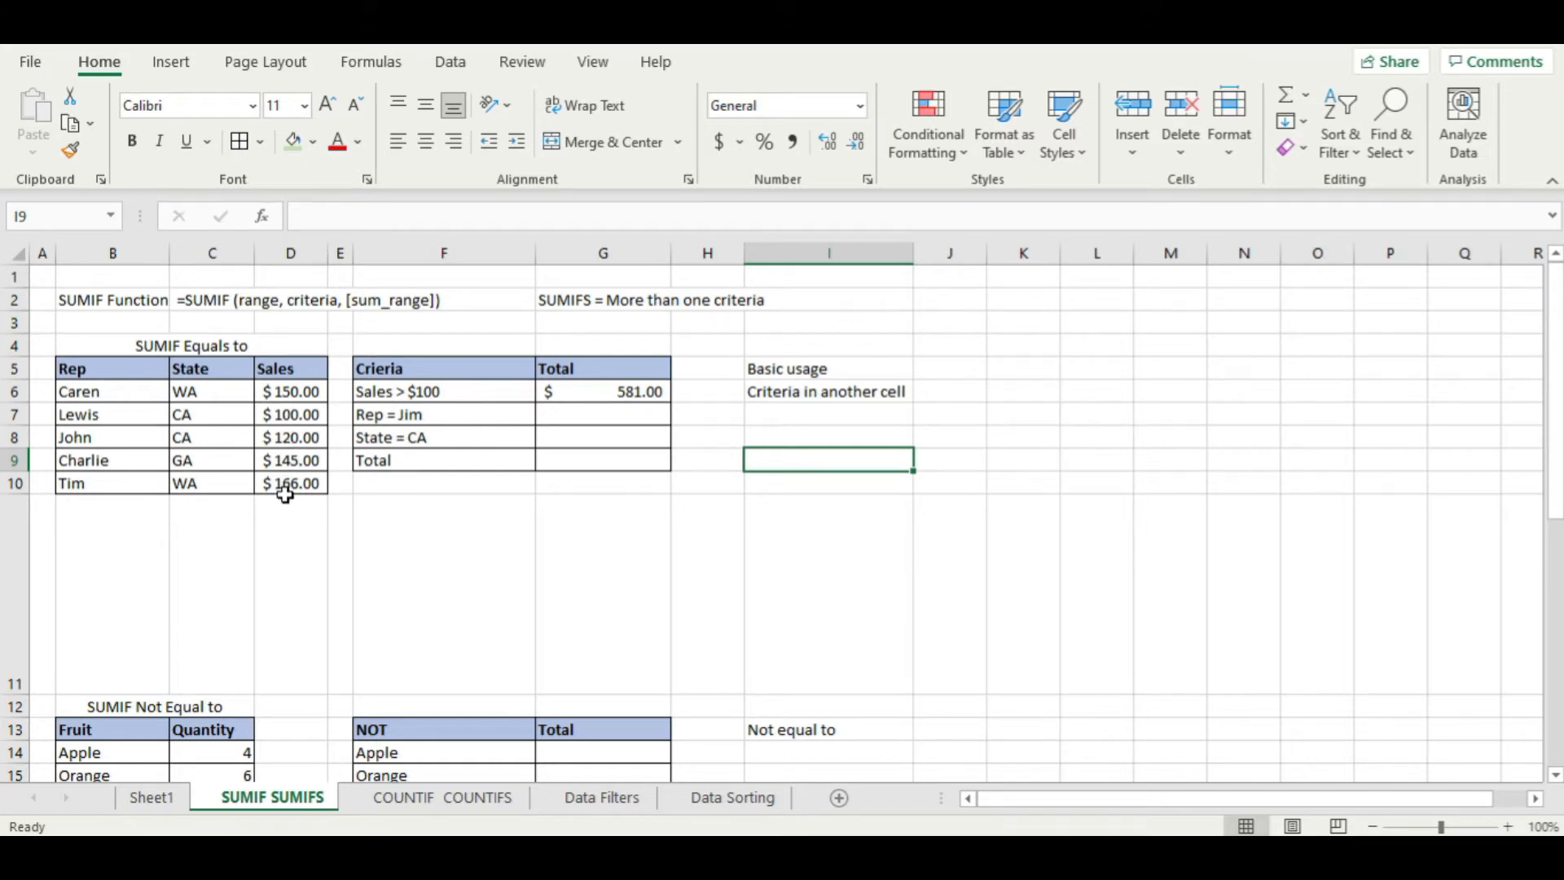
- Replace the rep names in cells B9 and B7 with the rep name used in the F7 criterion
click(462, 415)
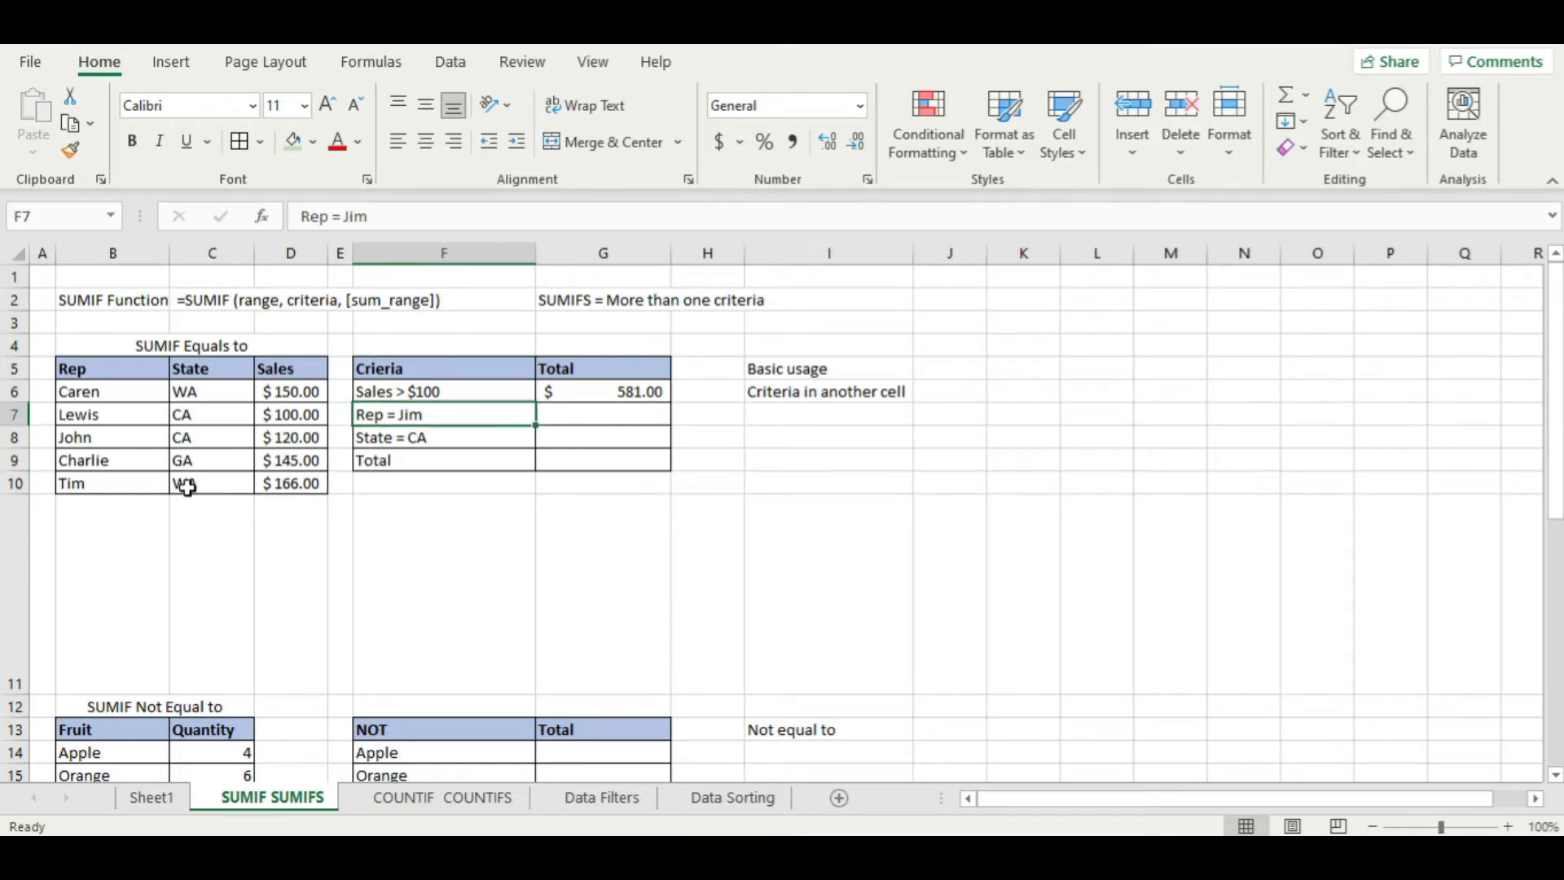
click(121, 460)
text(Jim)
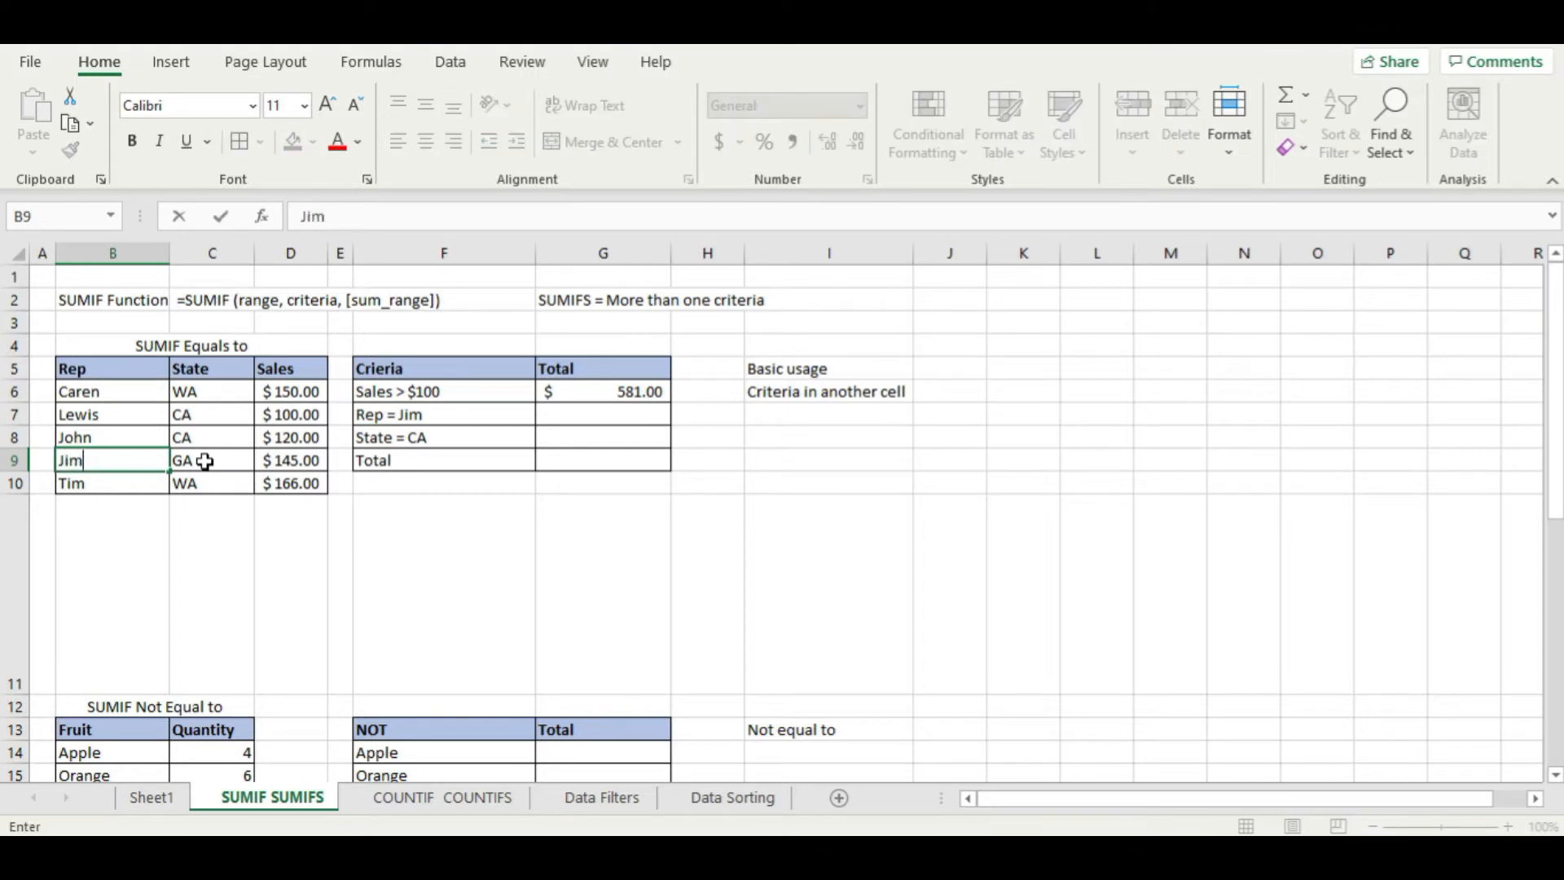
click(102, 414)
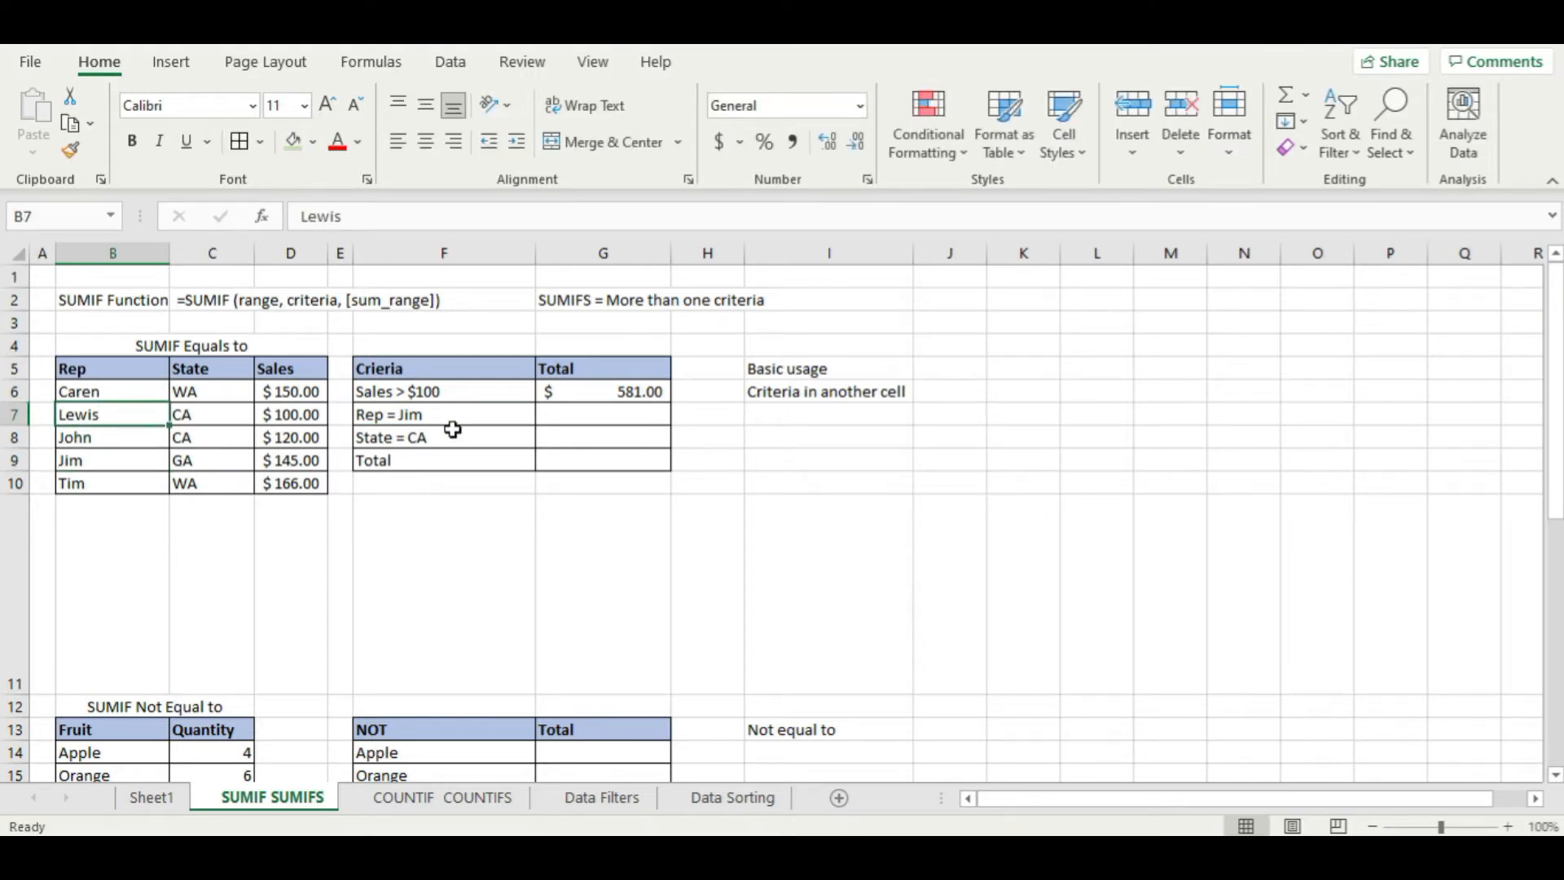
text(Jim)
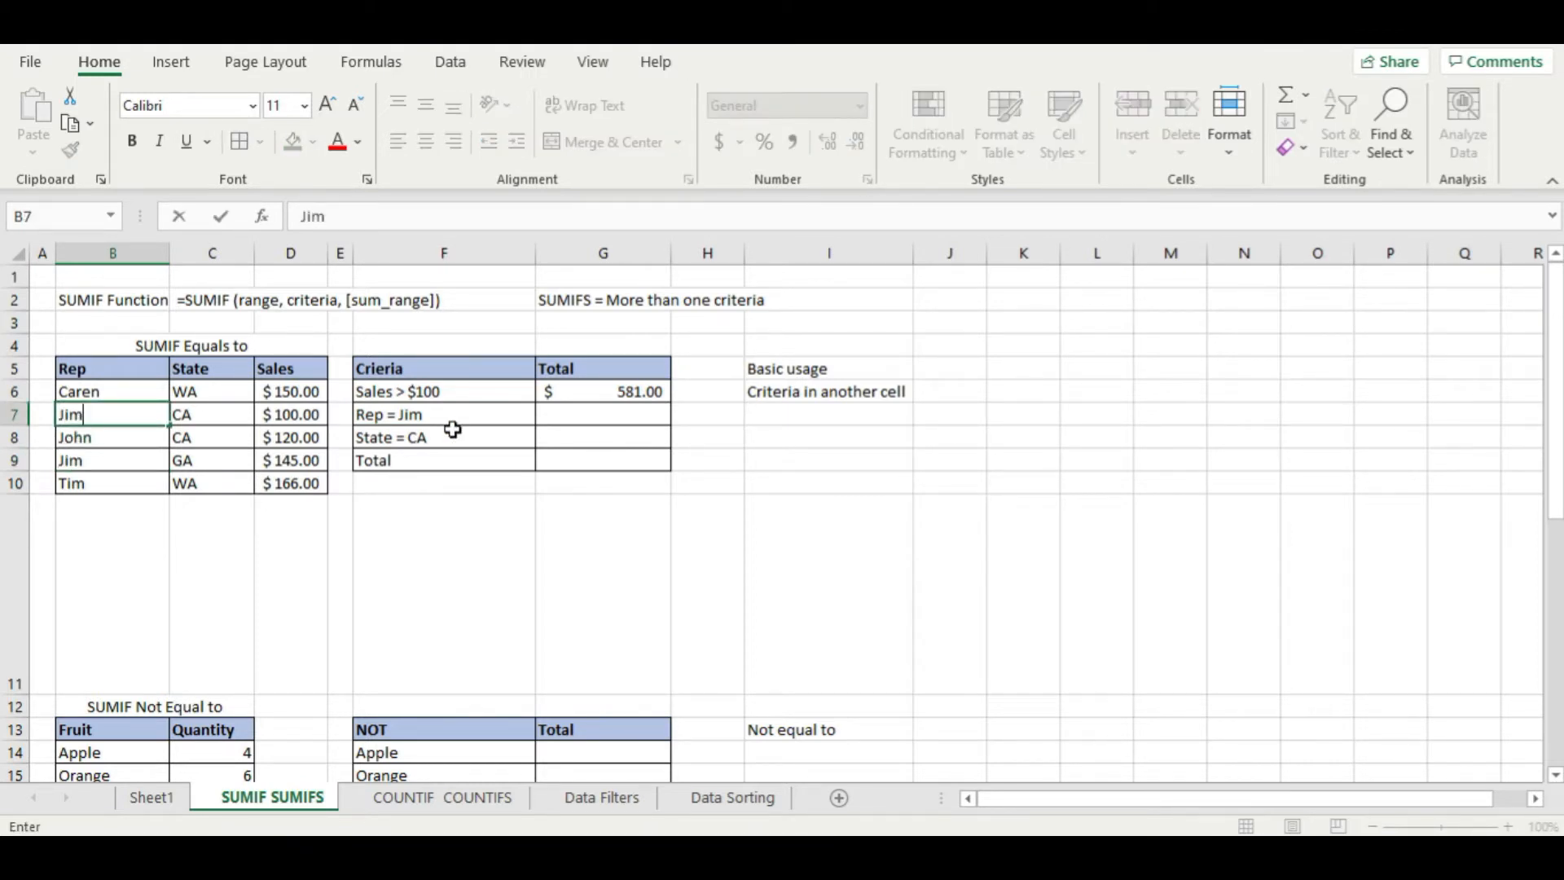
key(Return)
- Enter a SUMIF formula in G7 with range B6:B10, the quoted rep name from F7 as criteria, and sum range D6:D10
click(456, 416)
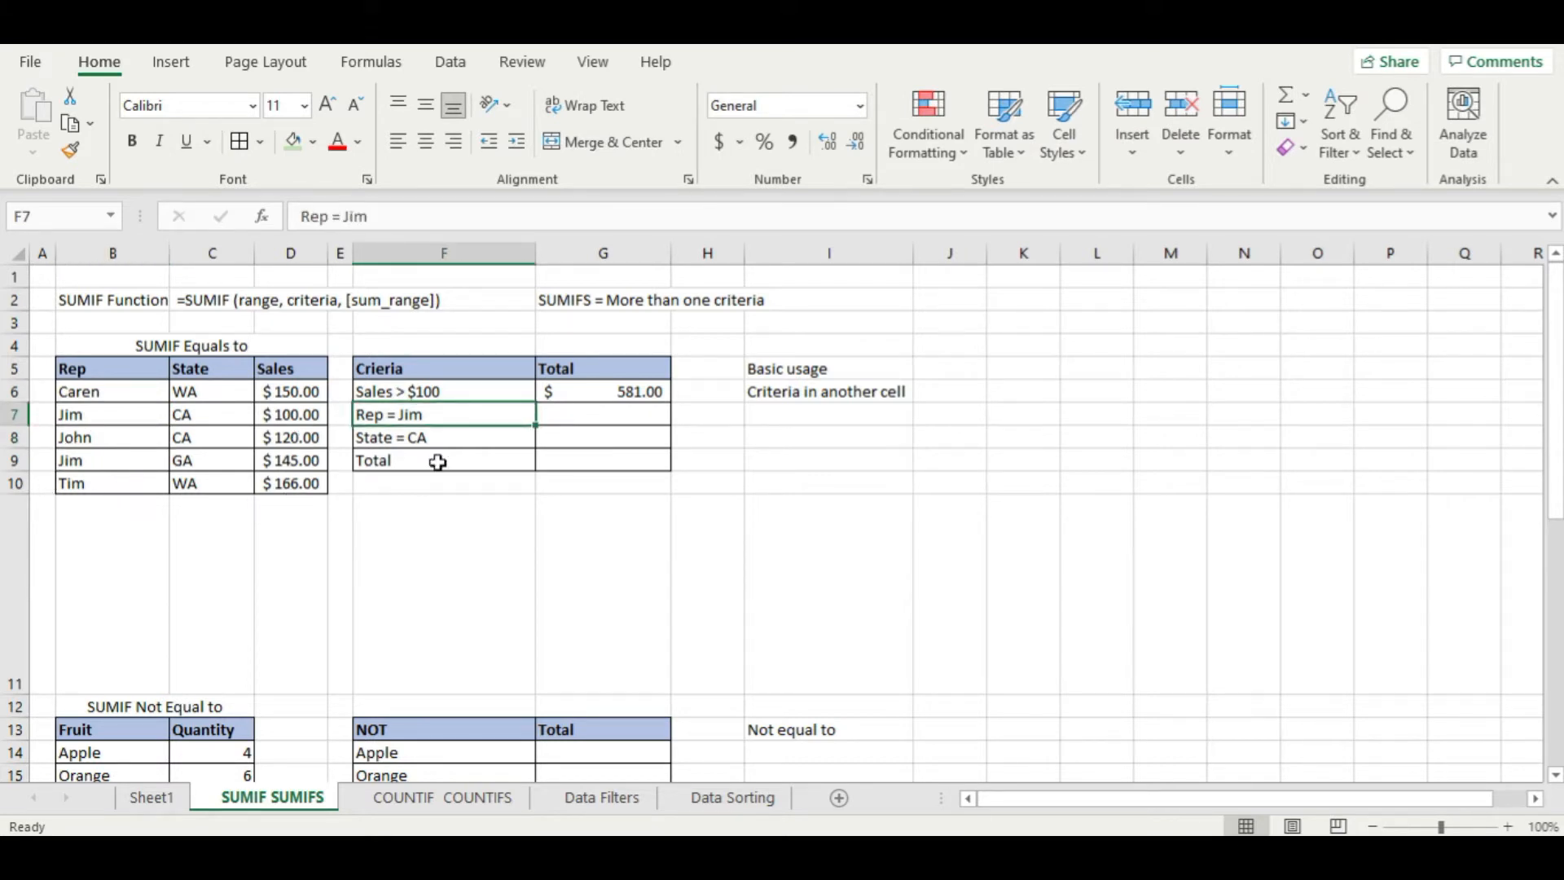
click(612, 416)
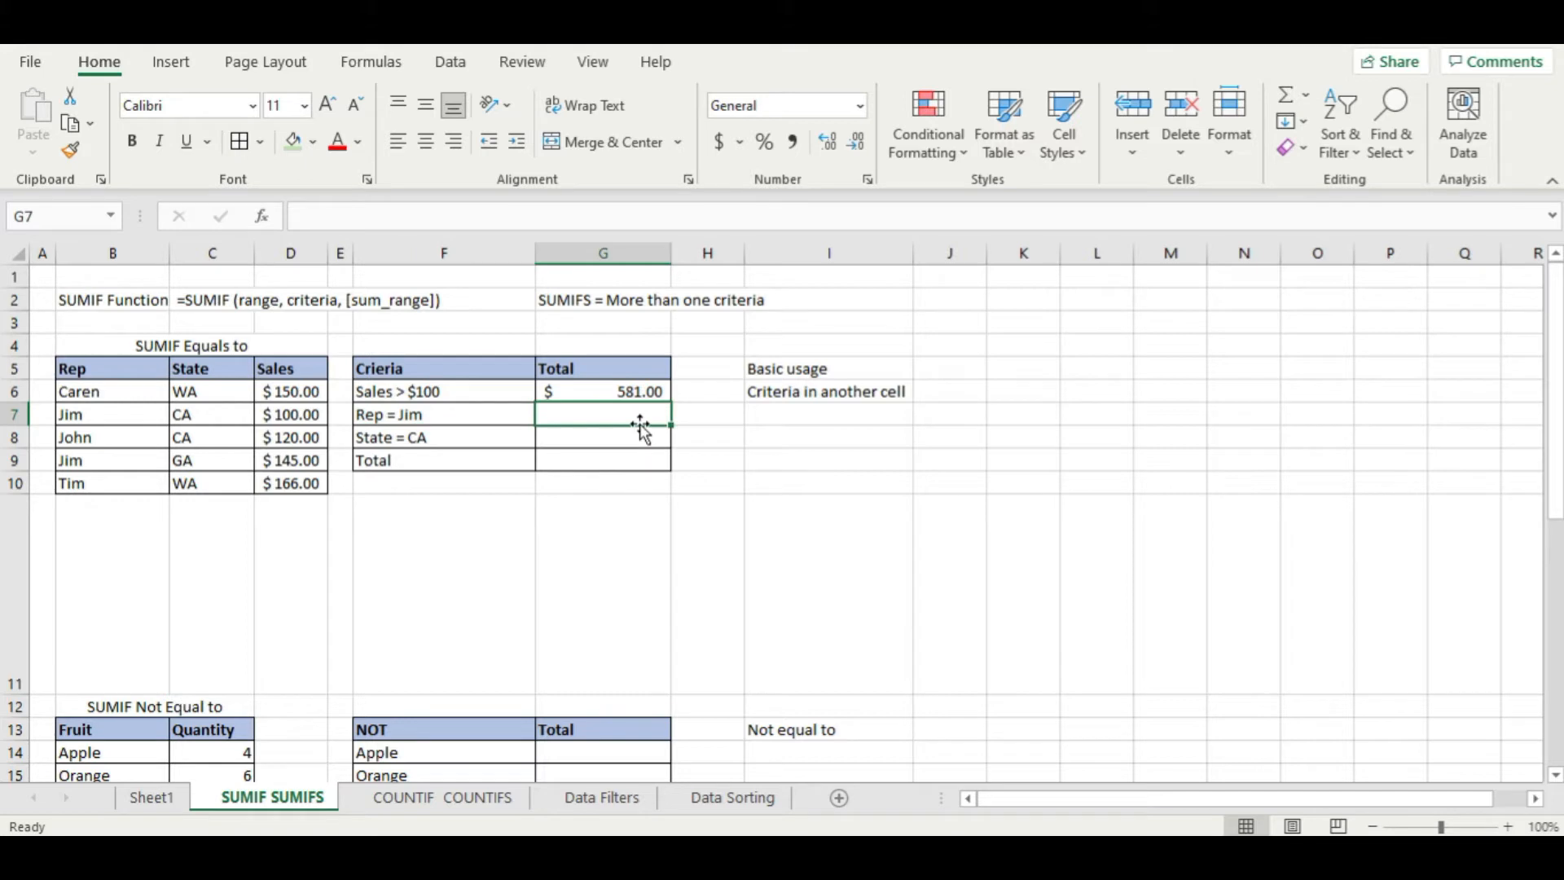
text(=)
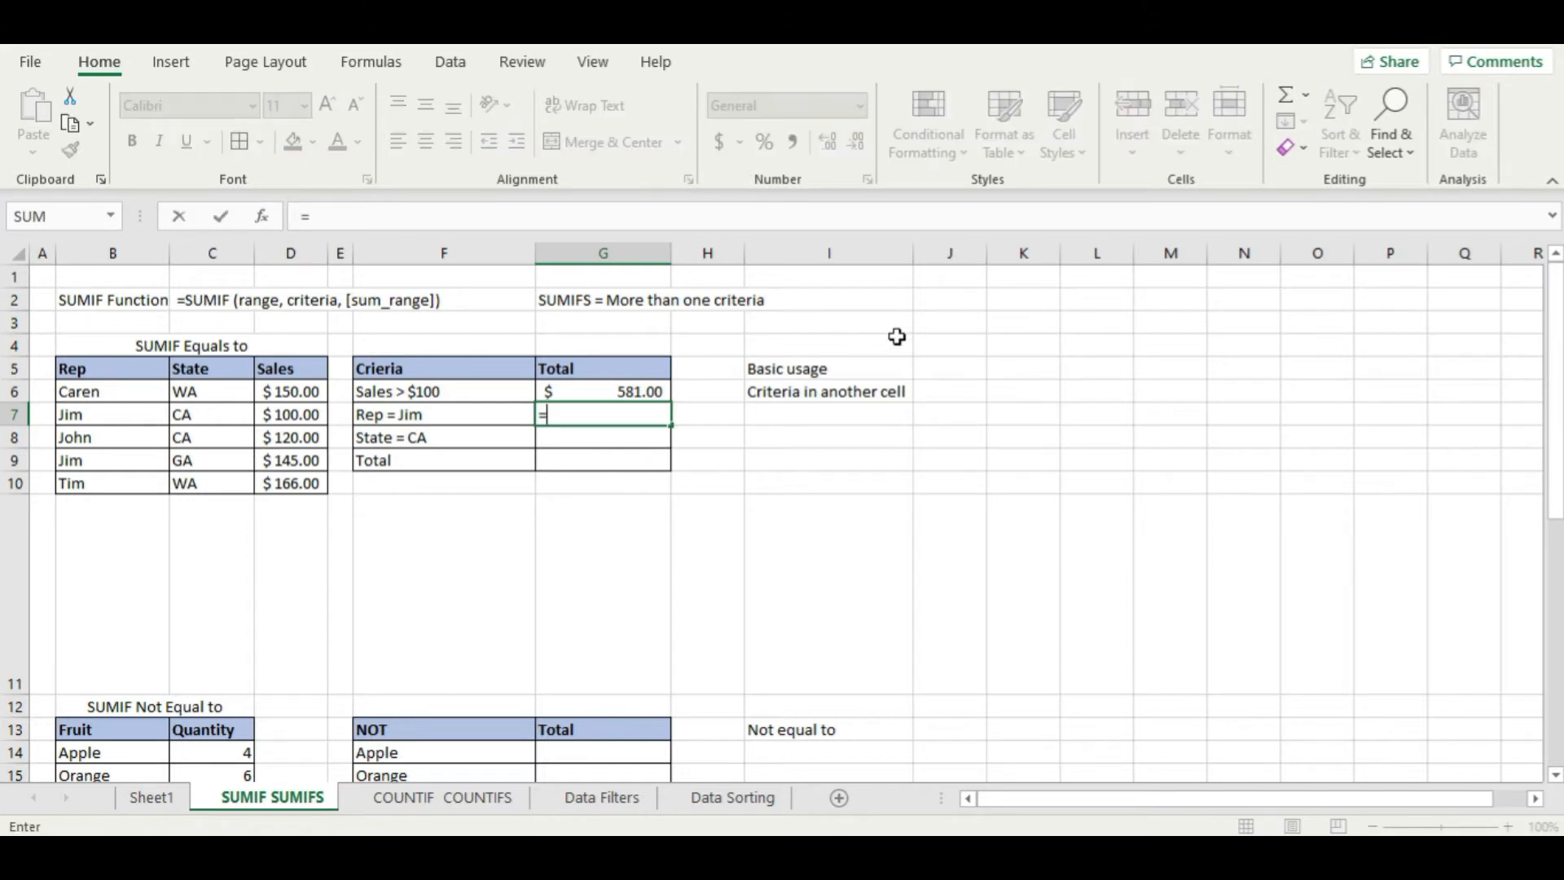
text(sumif)
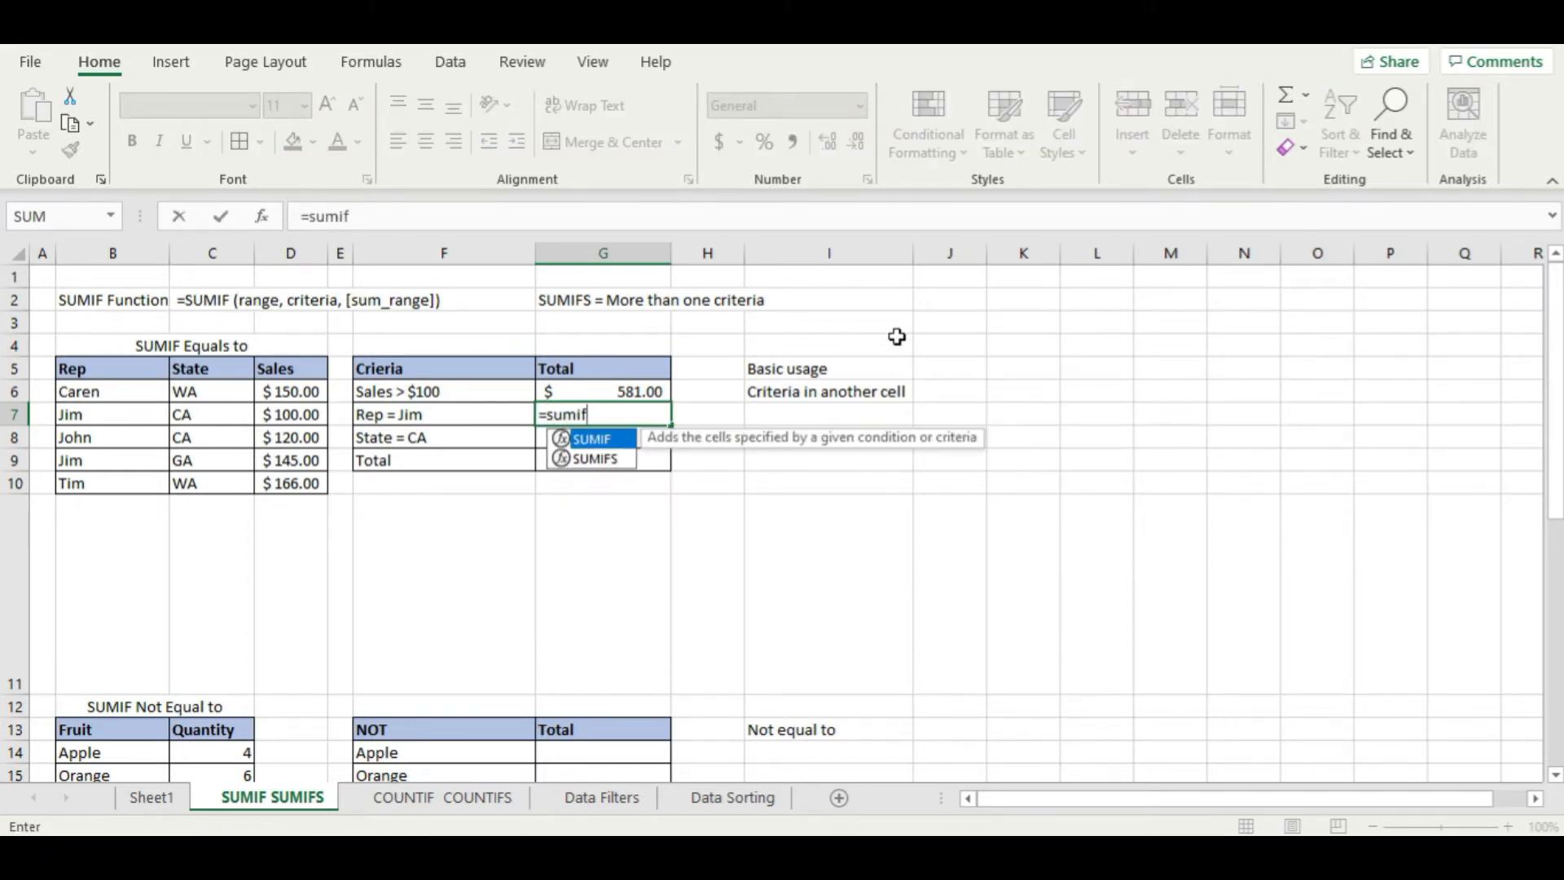
text(()
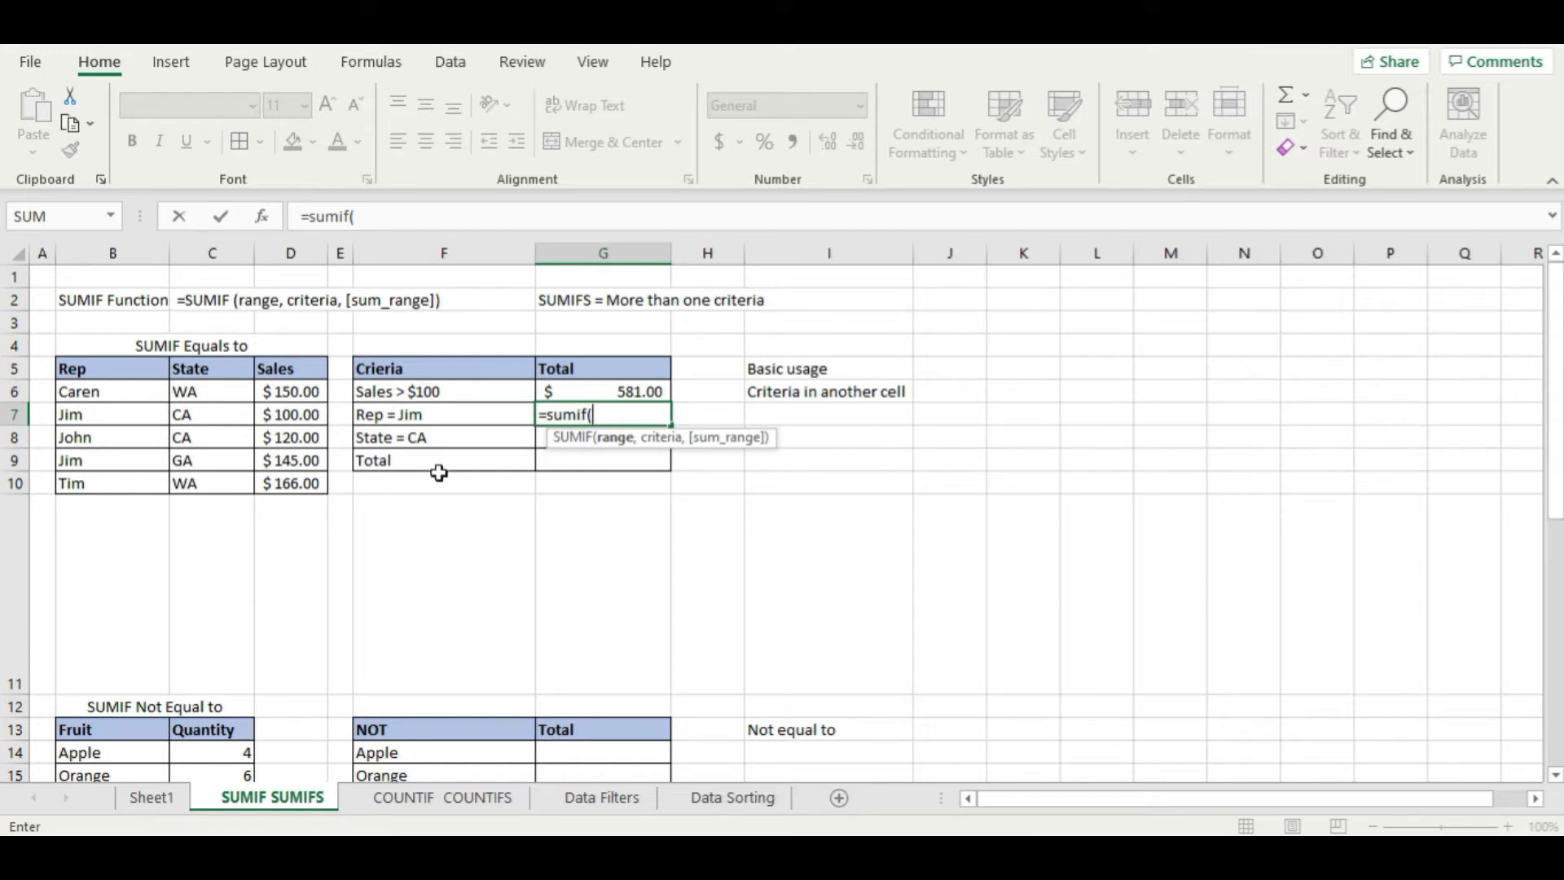
click(128, 393)
drag(128, 394, 123, 479)
text(, ")
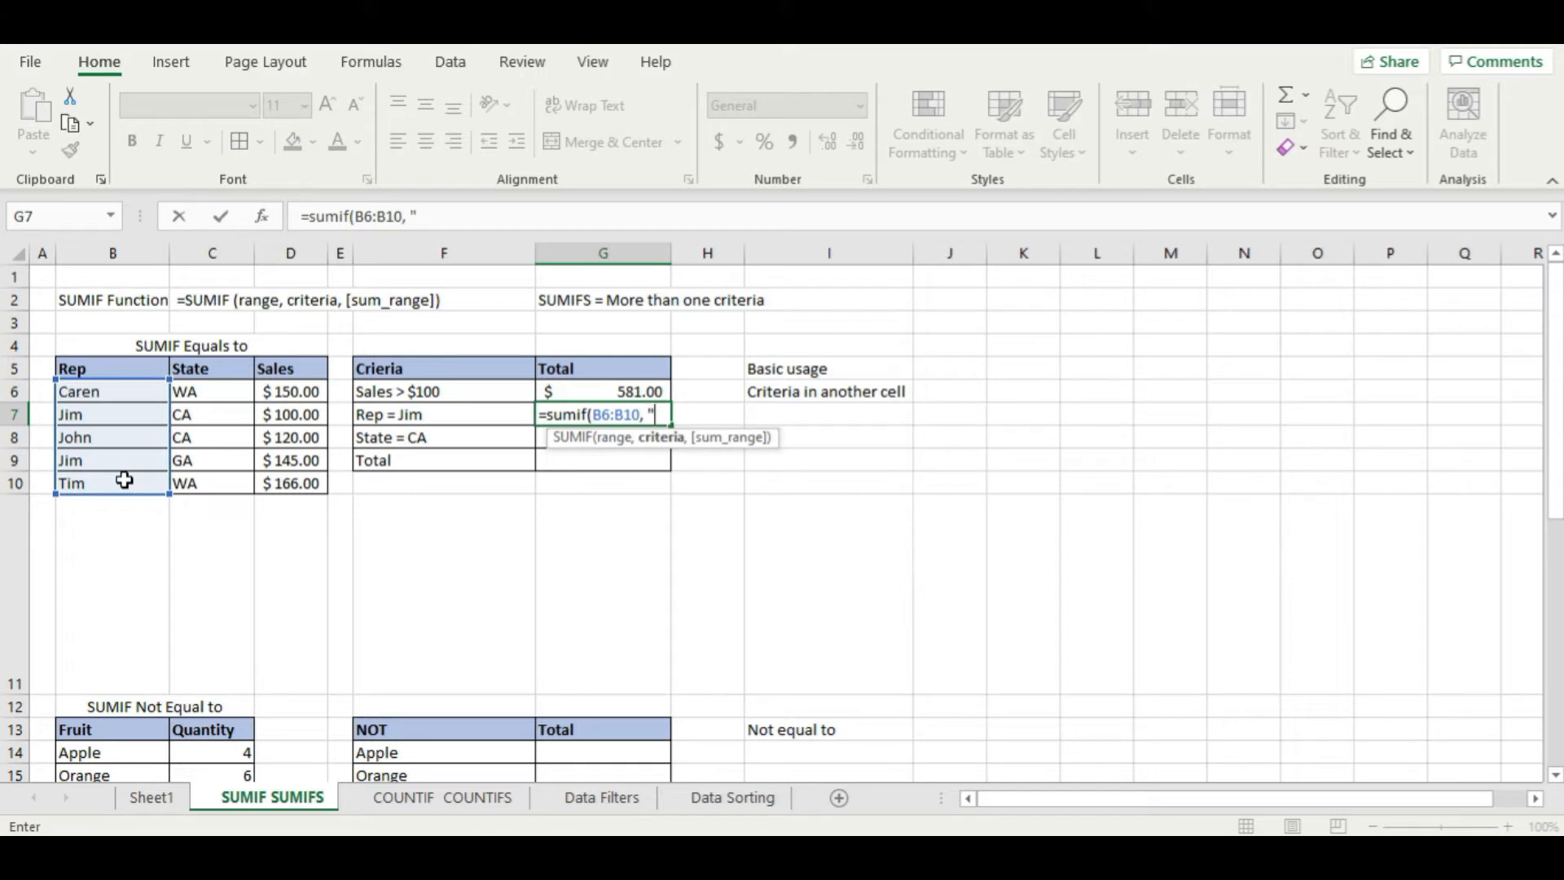
text(jim)
key(BackSpace)
key(BackSpace)
key(BackSpace)
text(Jim",)
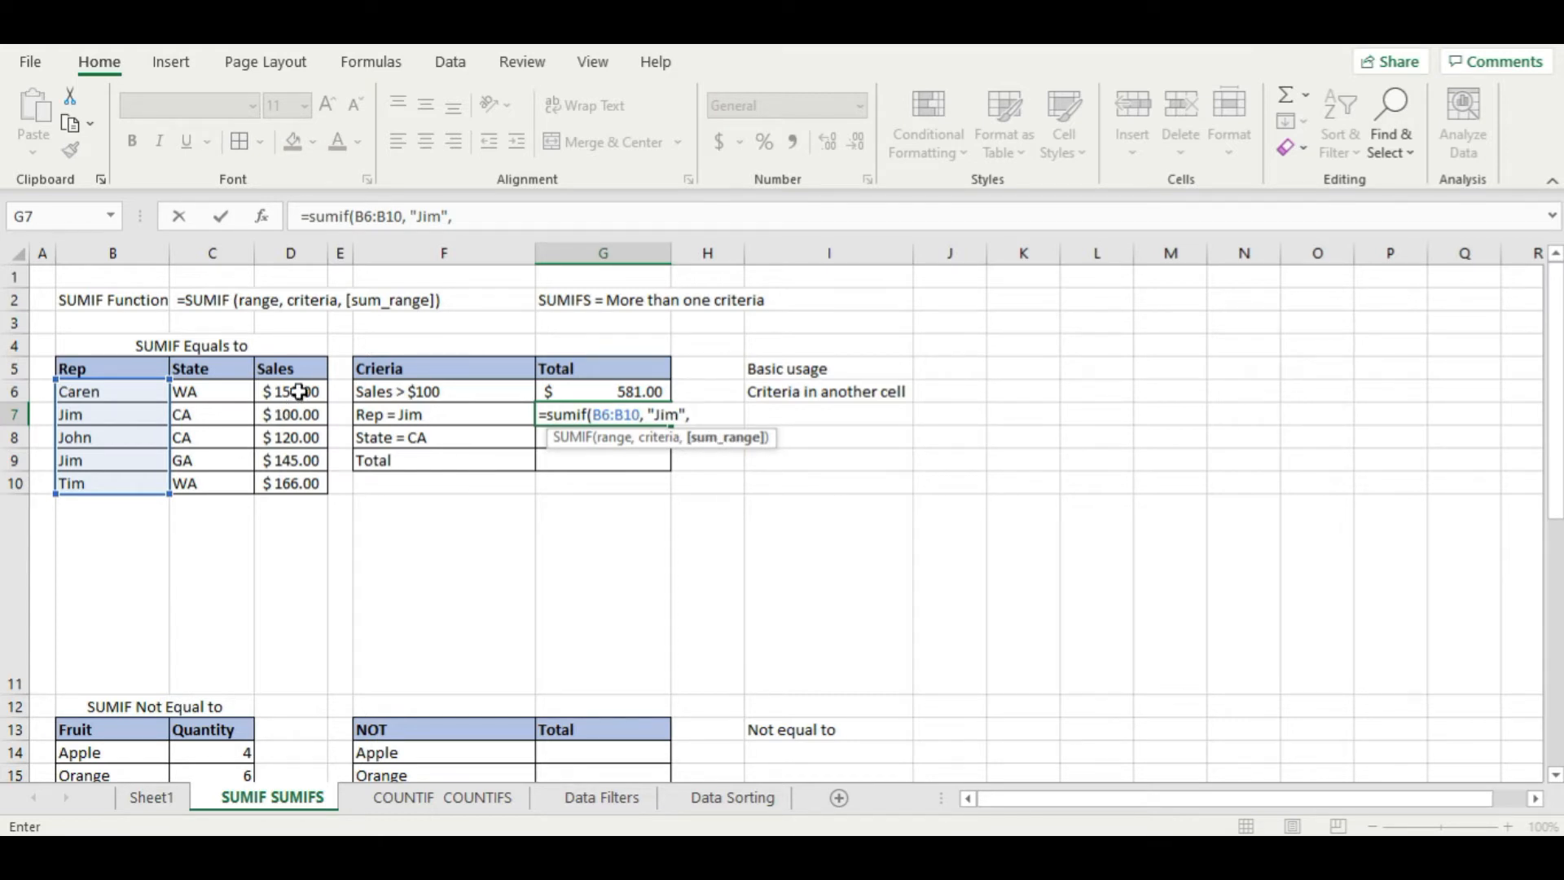
drag(301, 389, 303, 480)
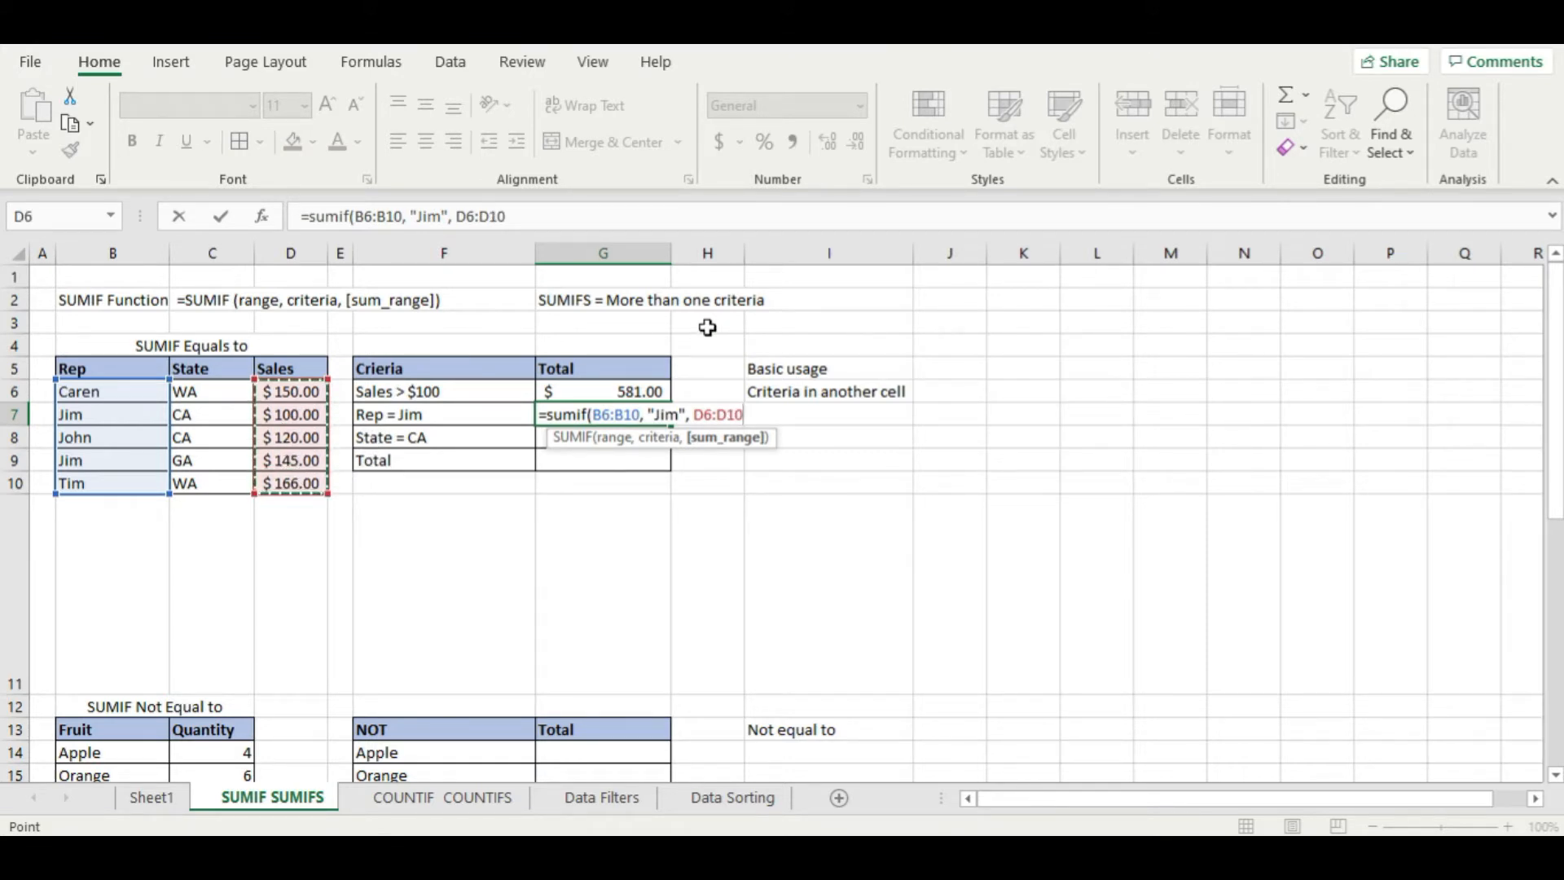
text())
key(Return)
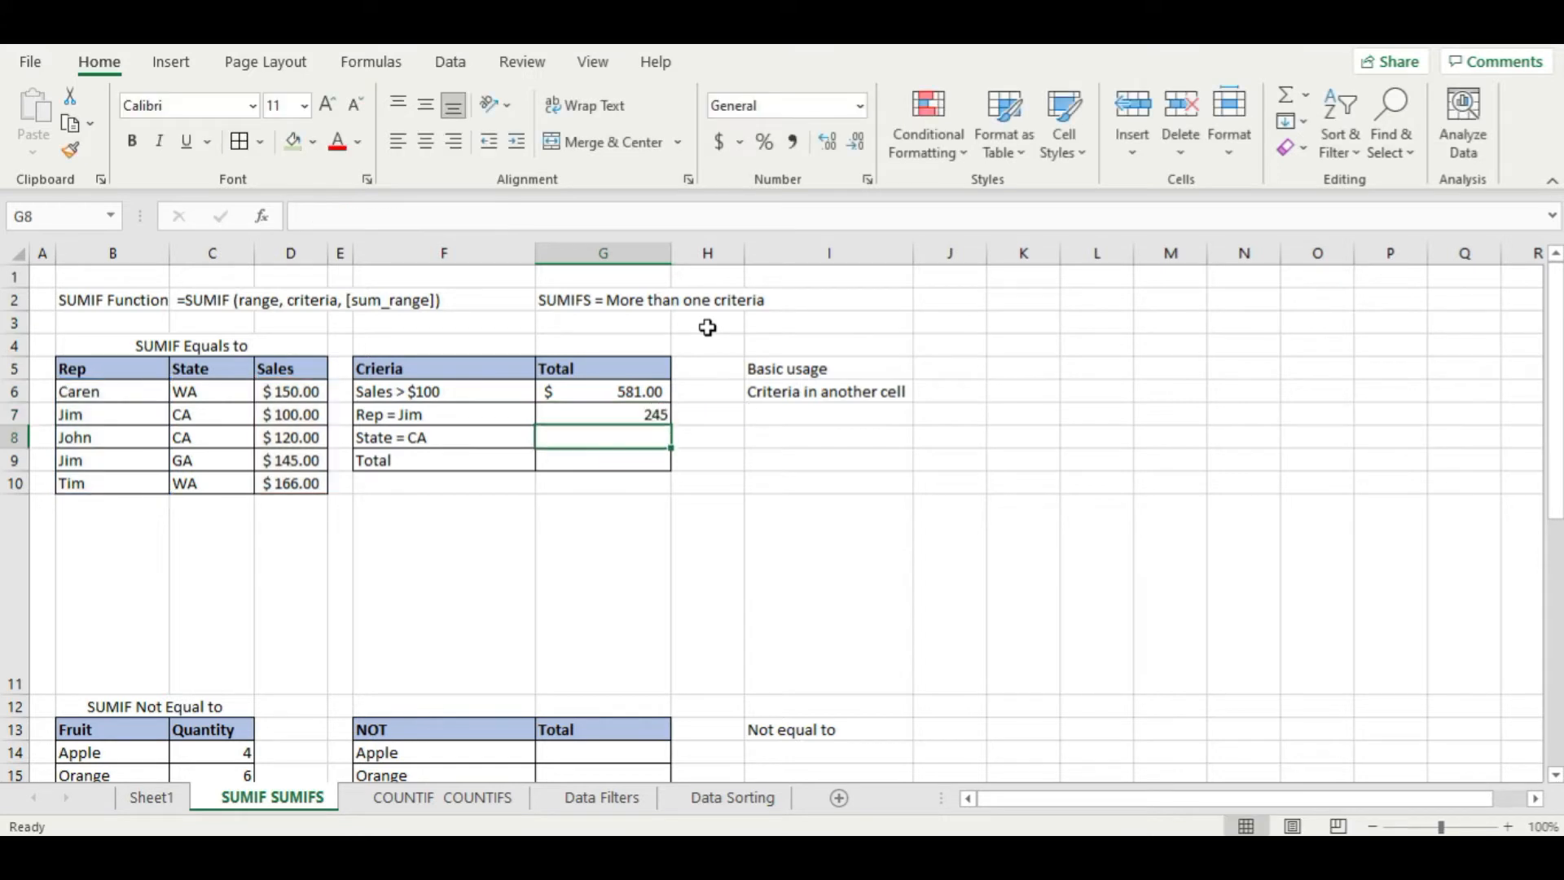
- Apply the Accounting dollar format to the rep total in cell G7
right_click(707, 327)
click(625, 414)
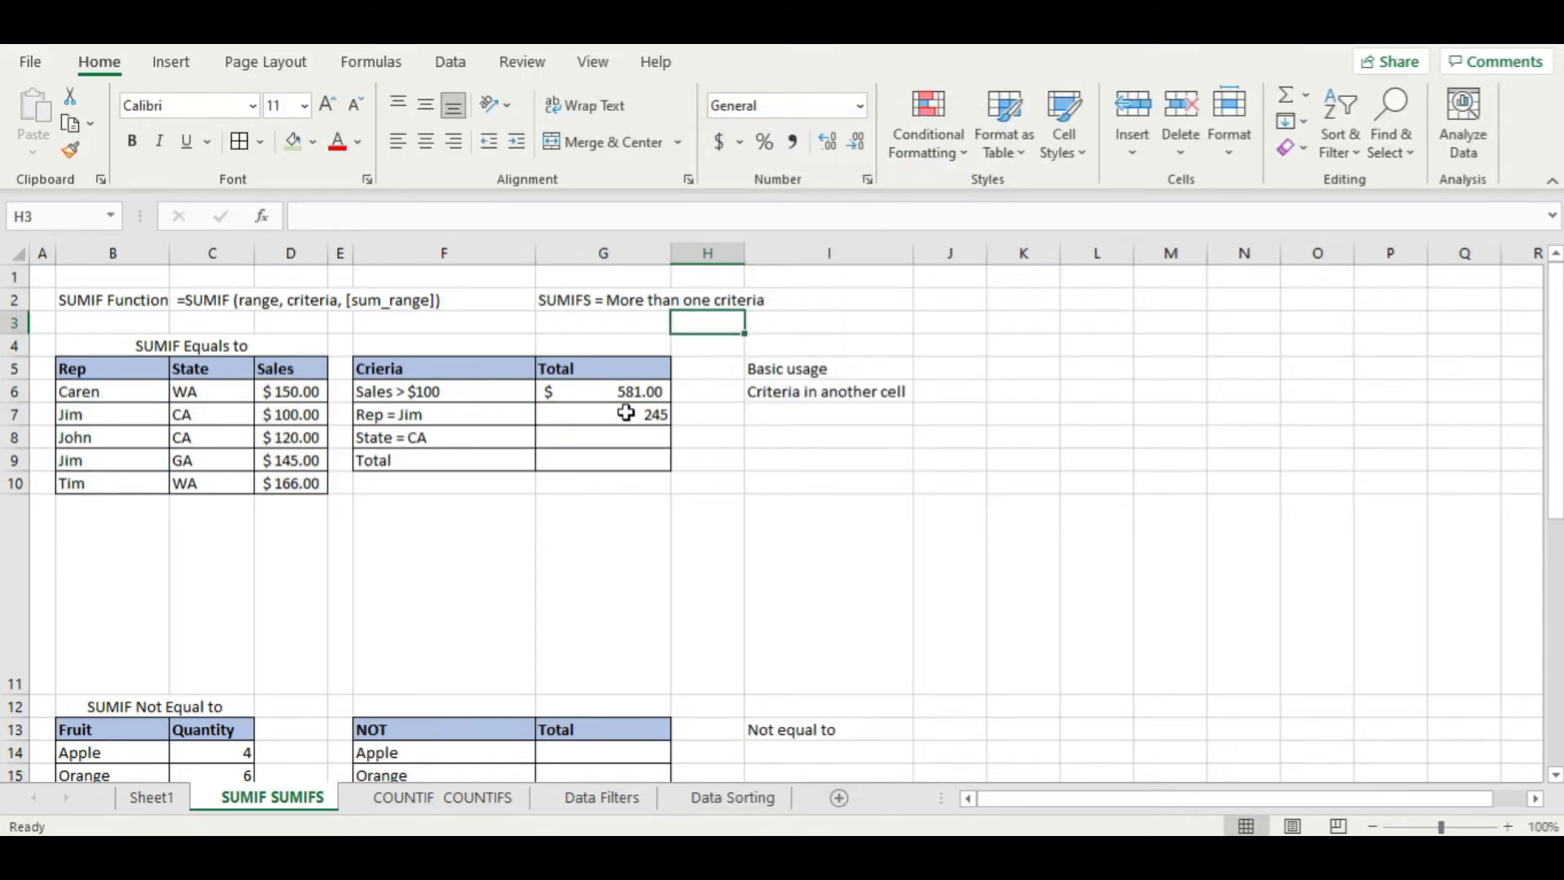
click(626, 413)
click(719, 141)
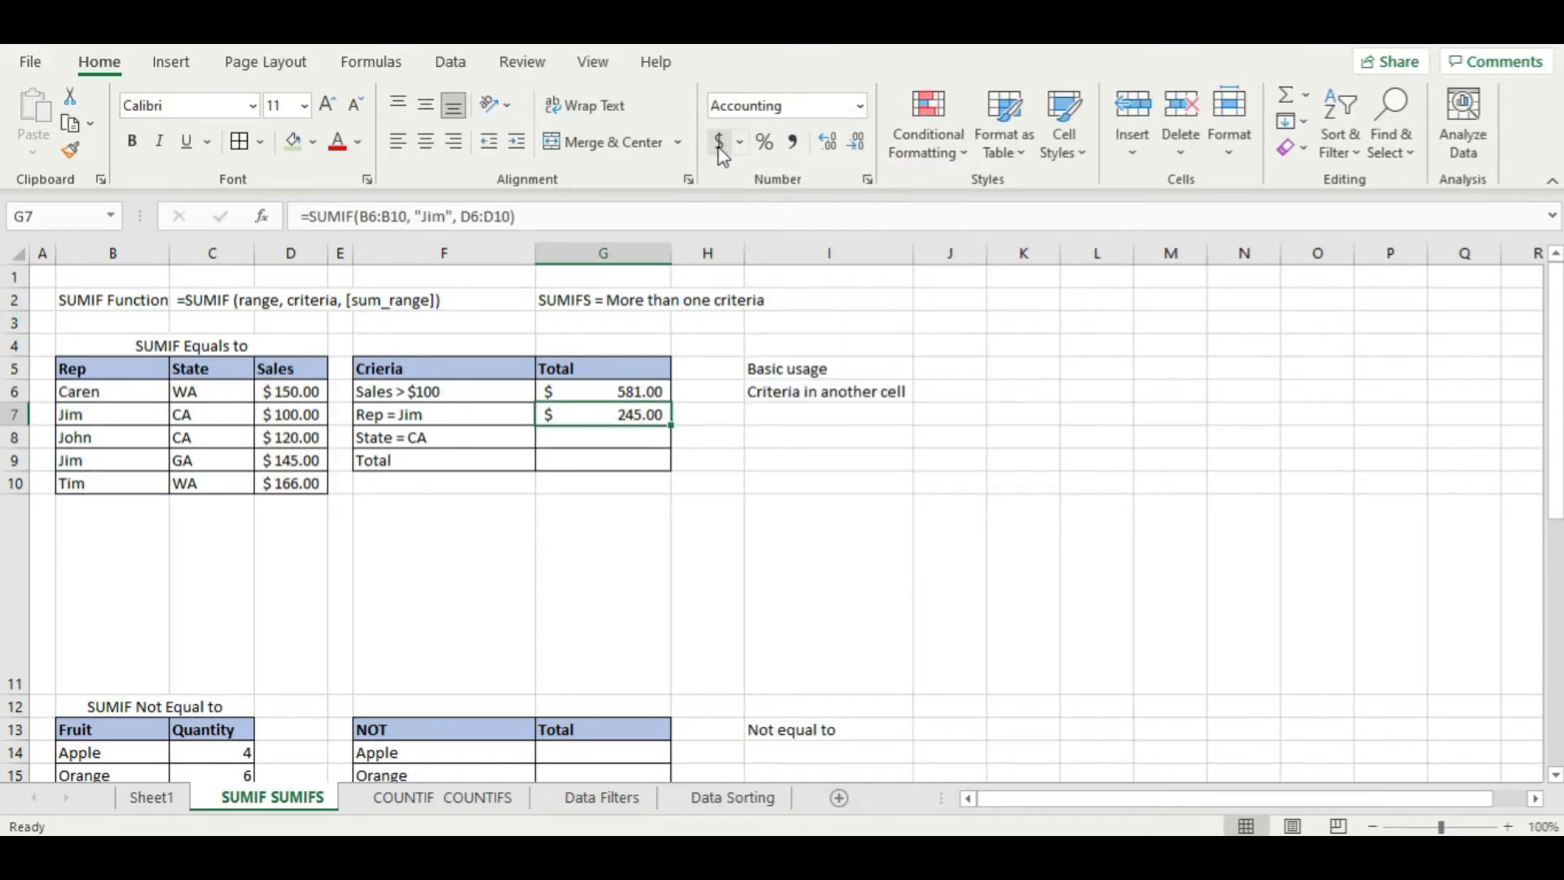
click(798, 457)
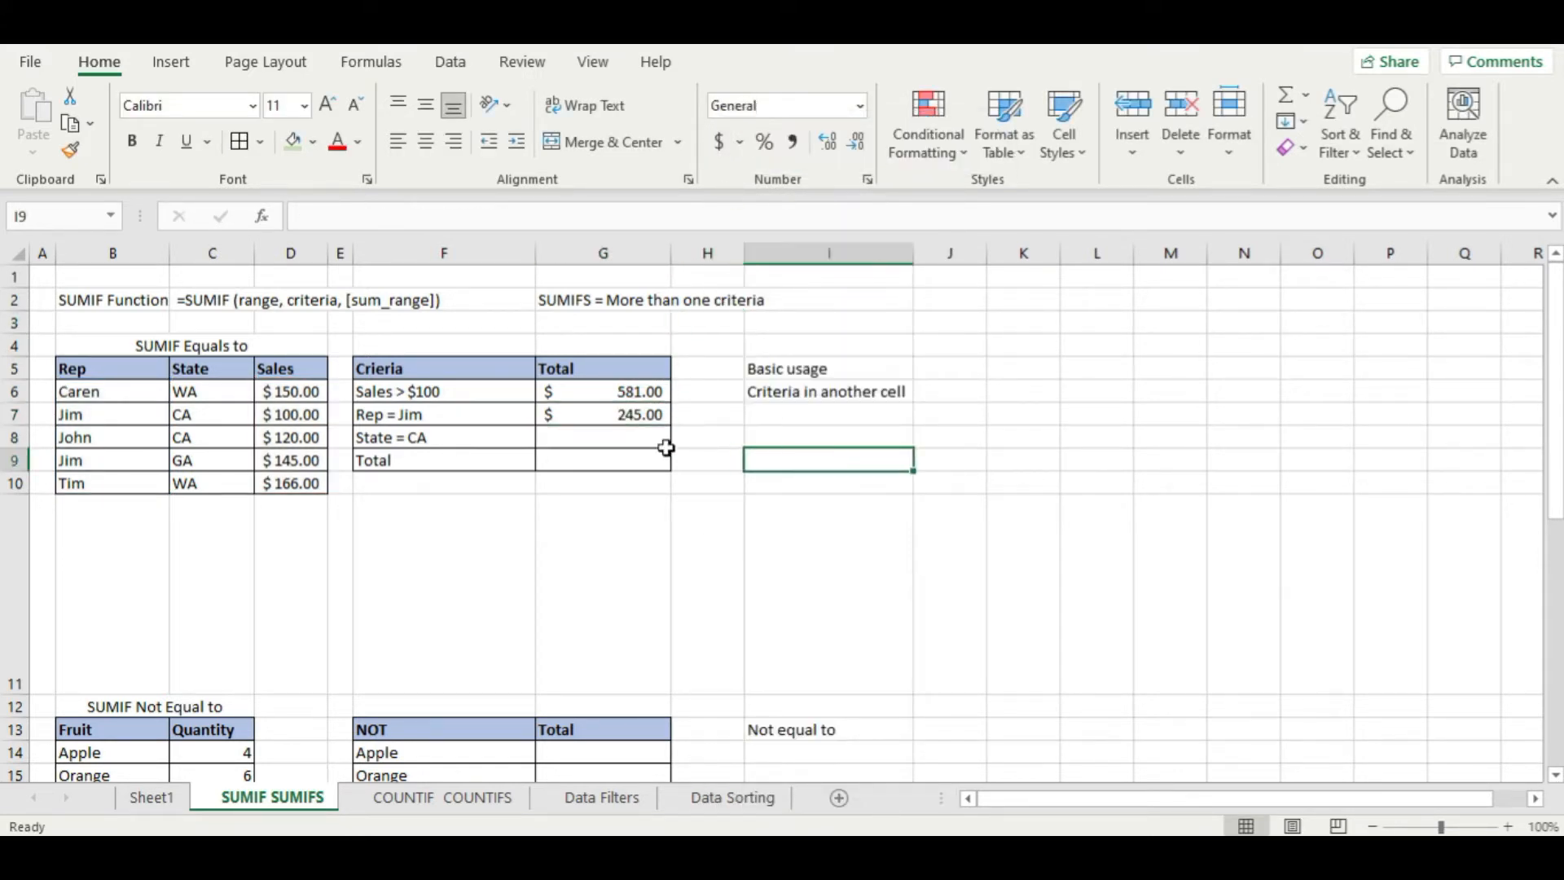
- Select the rep's sales amounts D7 and D9 together to check their sum against the SUMIF total in G7
click(310, 414)
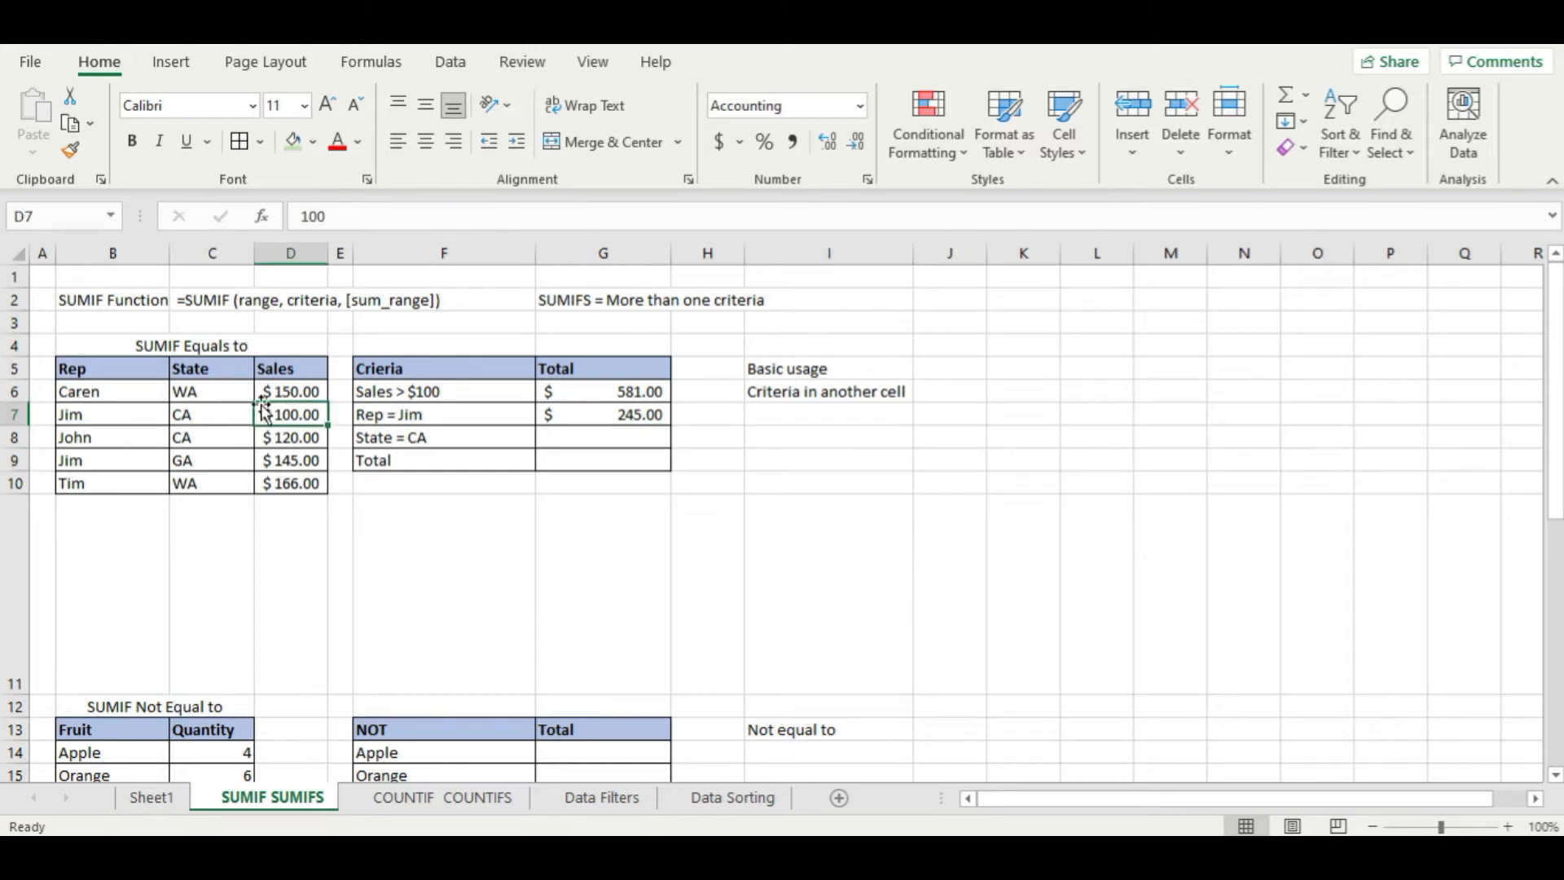
ctrl+click(310, 460)
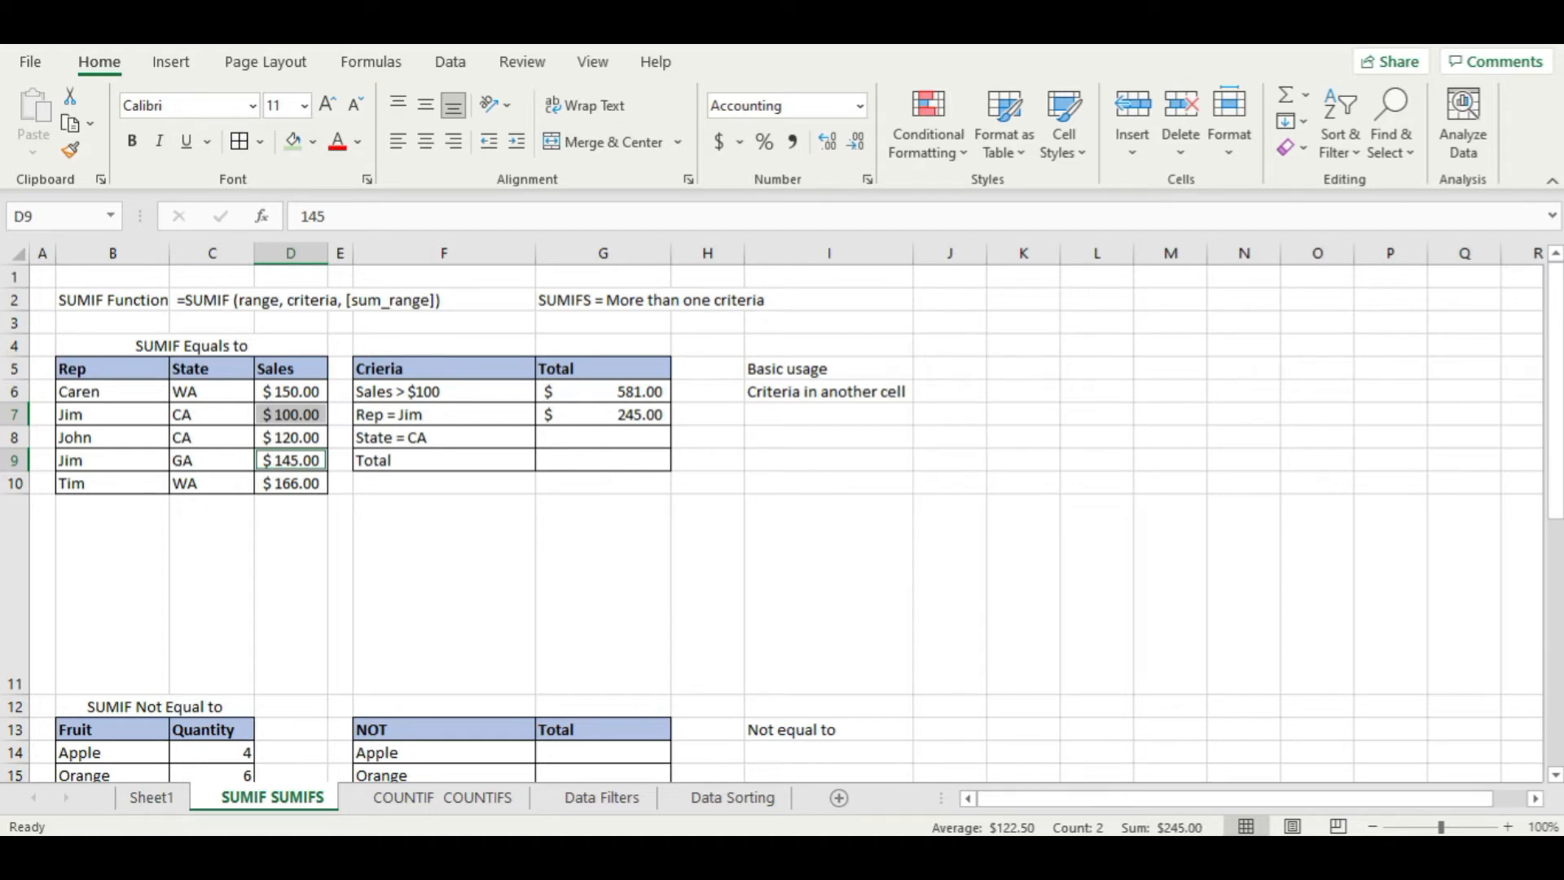
click(634, 417)
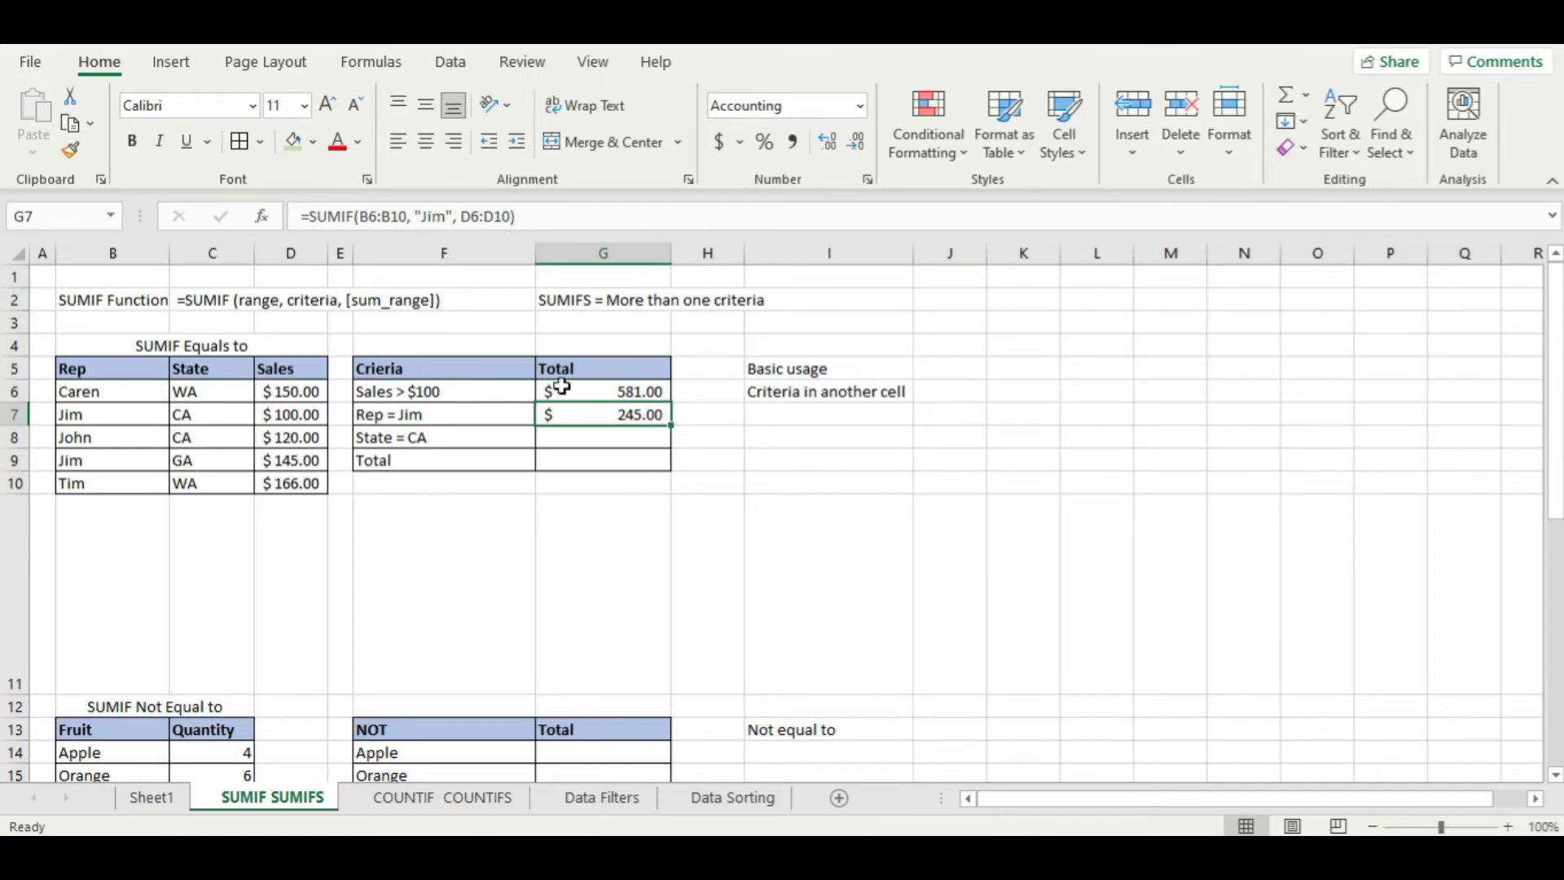
- Insert a new column before the Total column G and narrow both the criteria column F and the new column
click(575, 498)
right_click(588, 254)
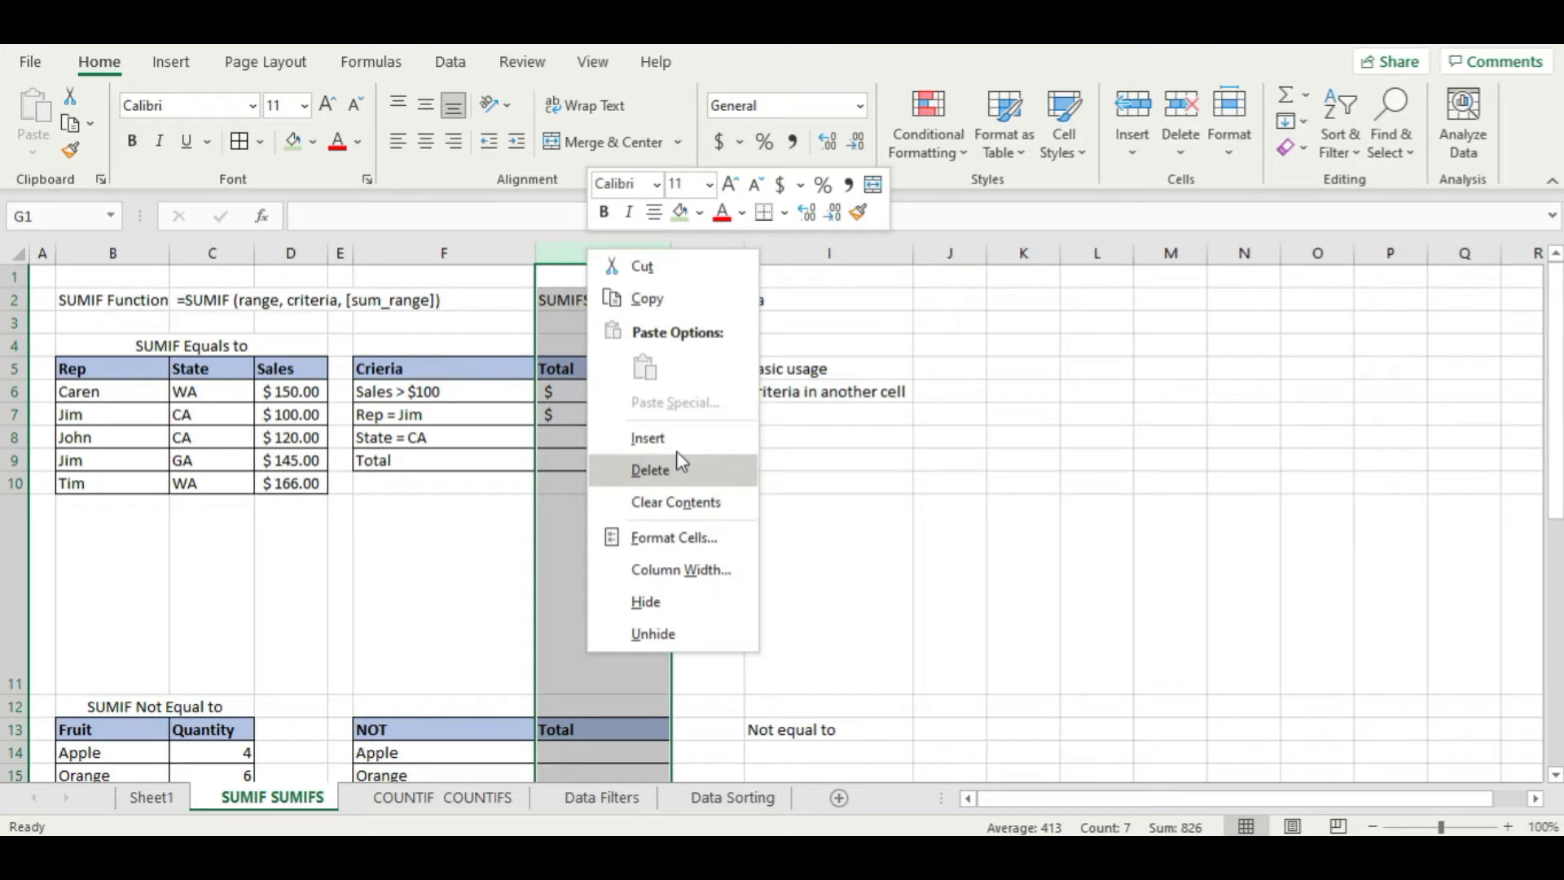
click(649, 438)
click(586, 544)
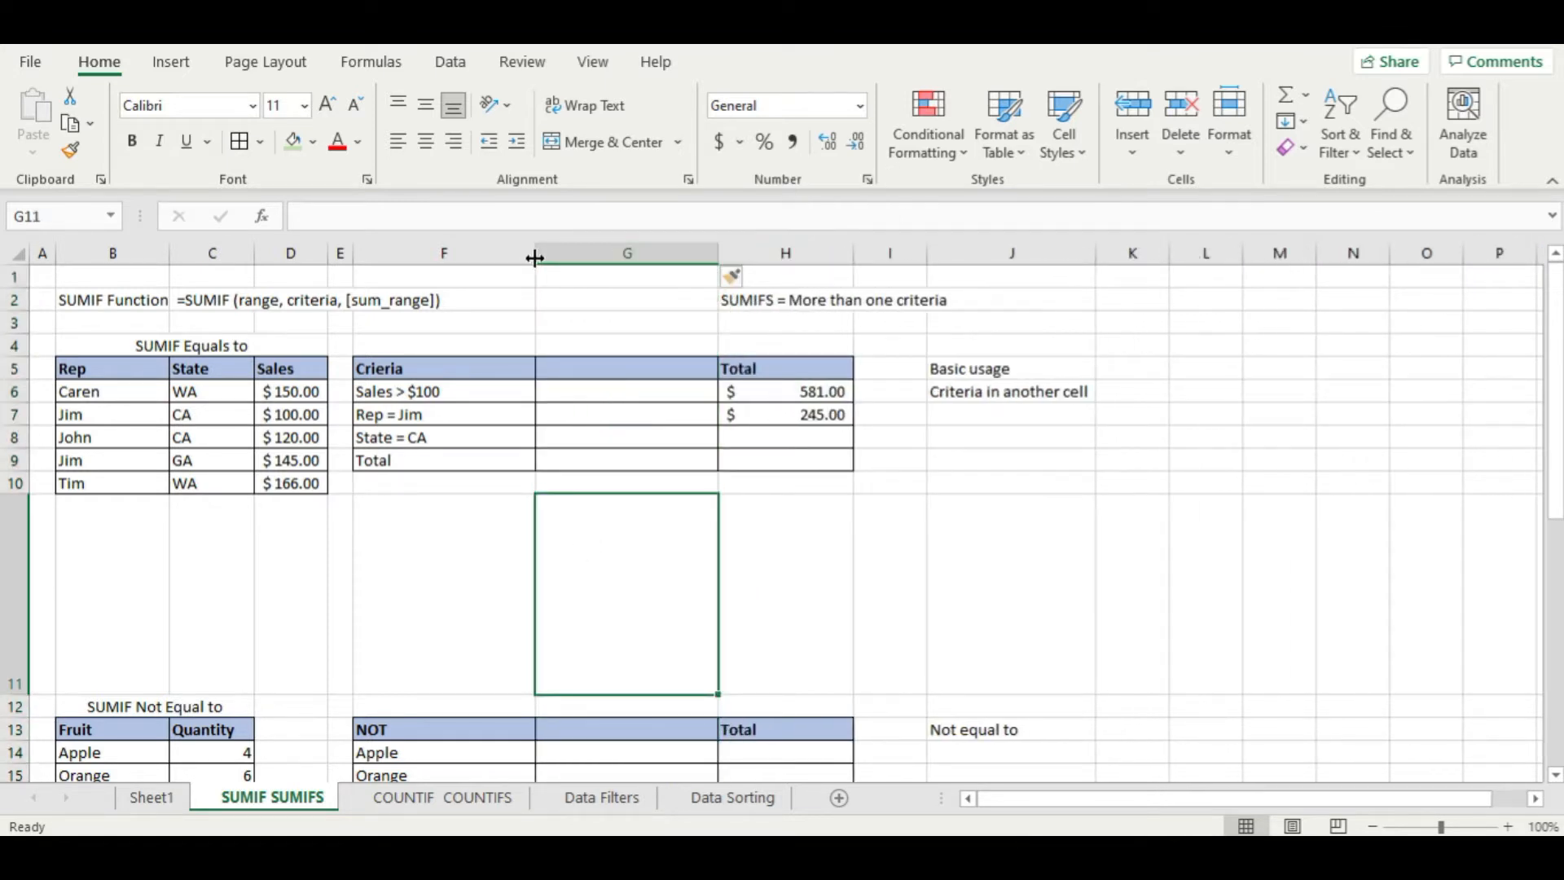
drag(535, 255, 459, 262)
drag(642, 254, 584, 254)
- Enter the header Value in cell G5 of the new column
click(409, 372)
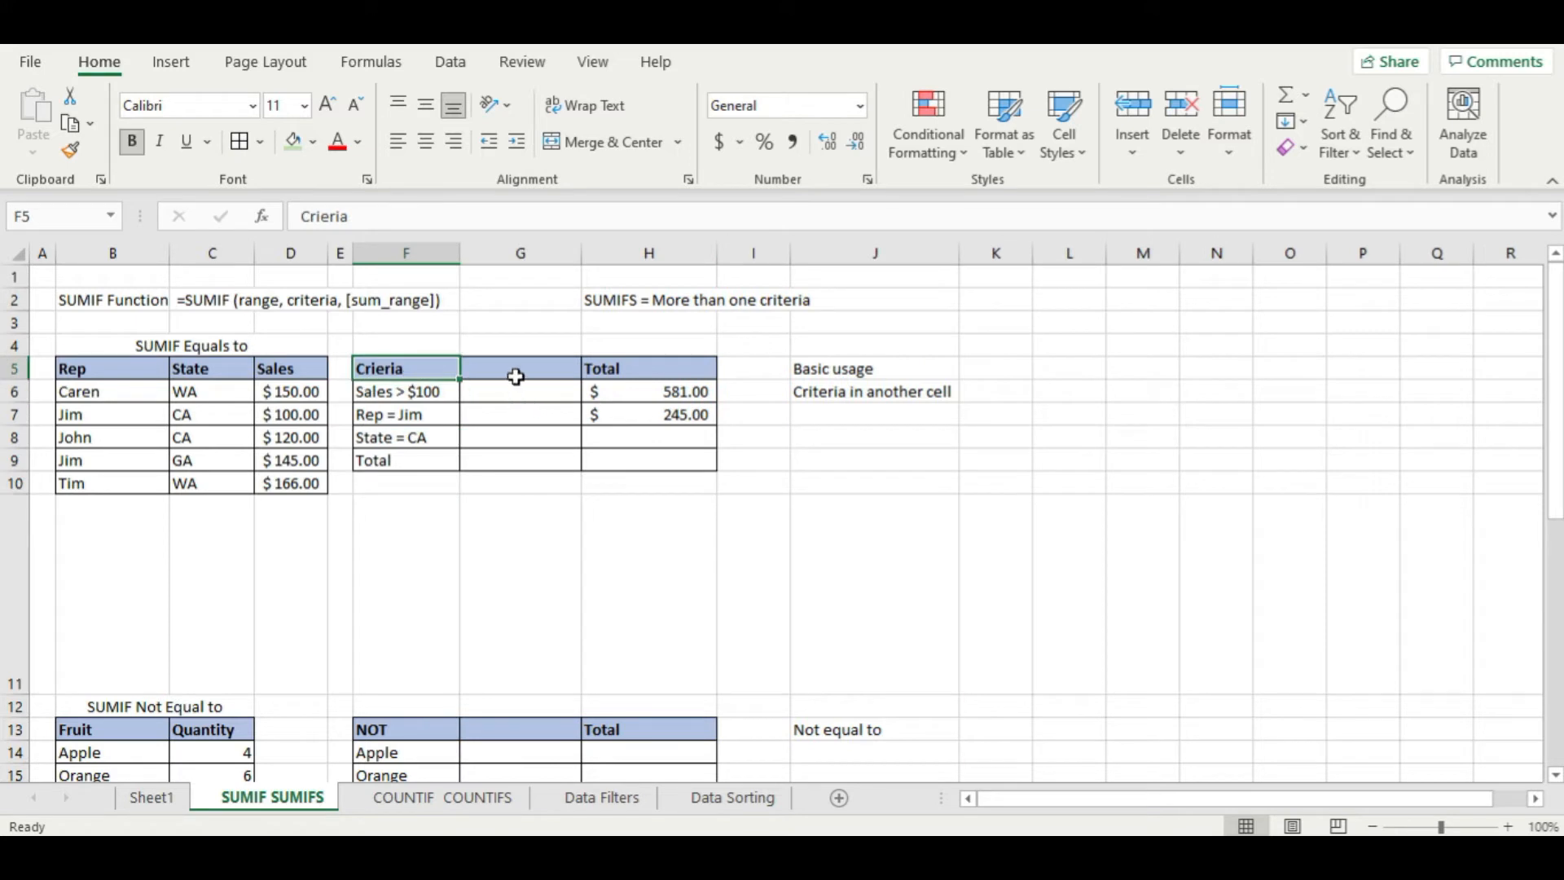
click(516, 372)
text(Vlue)
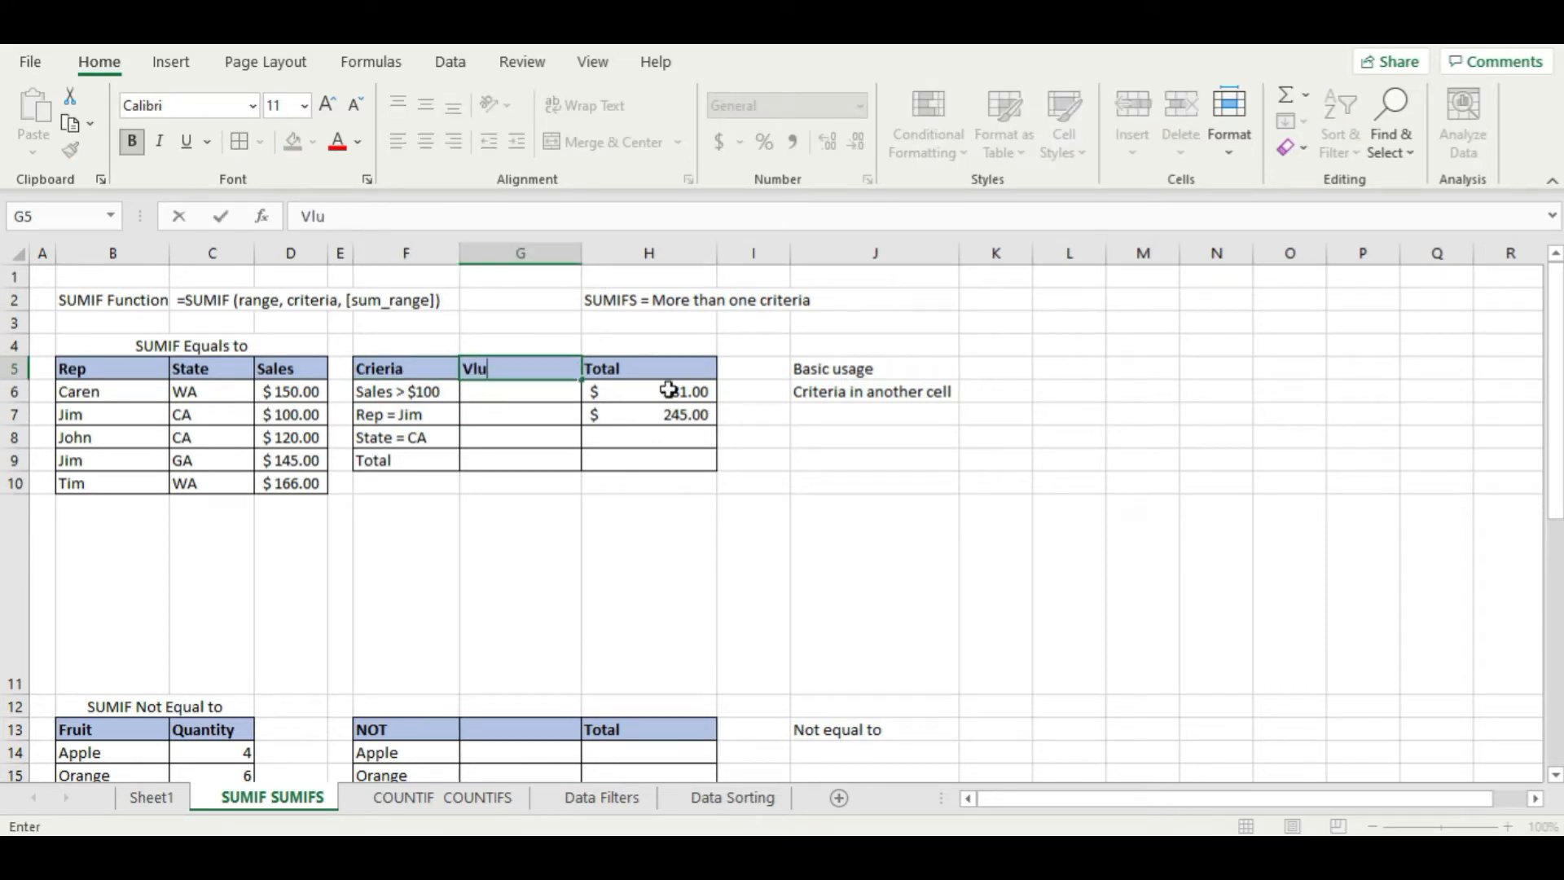
key(Return)
key(Up)
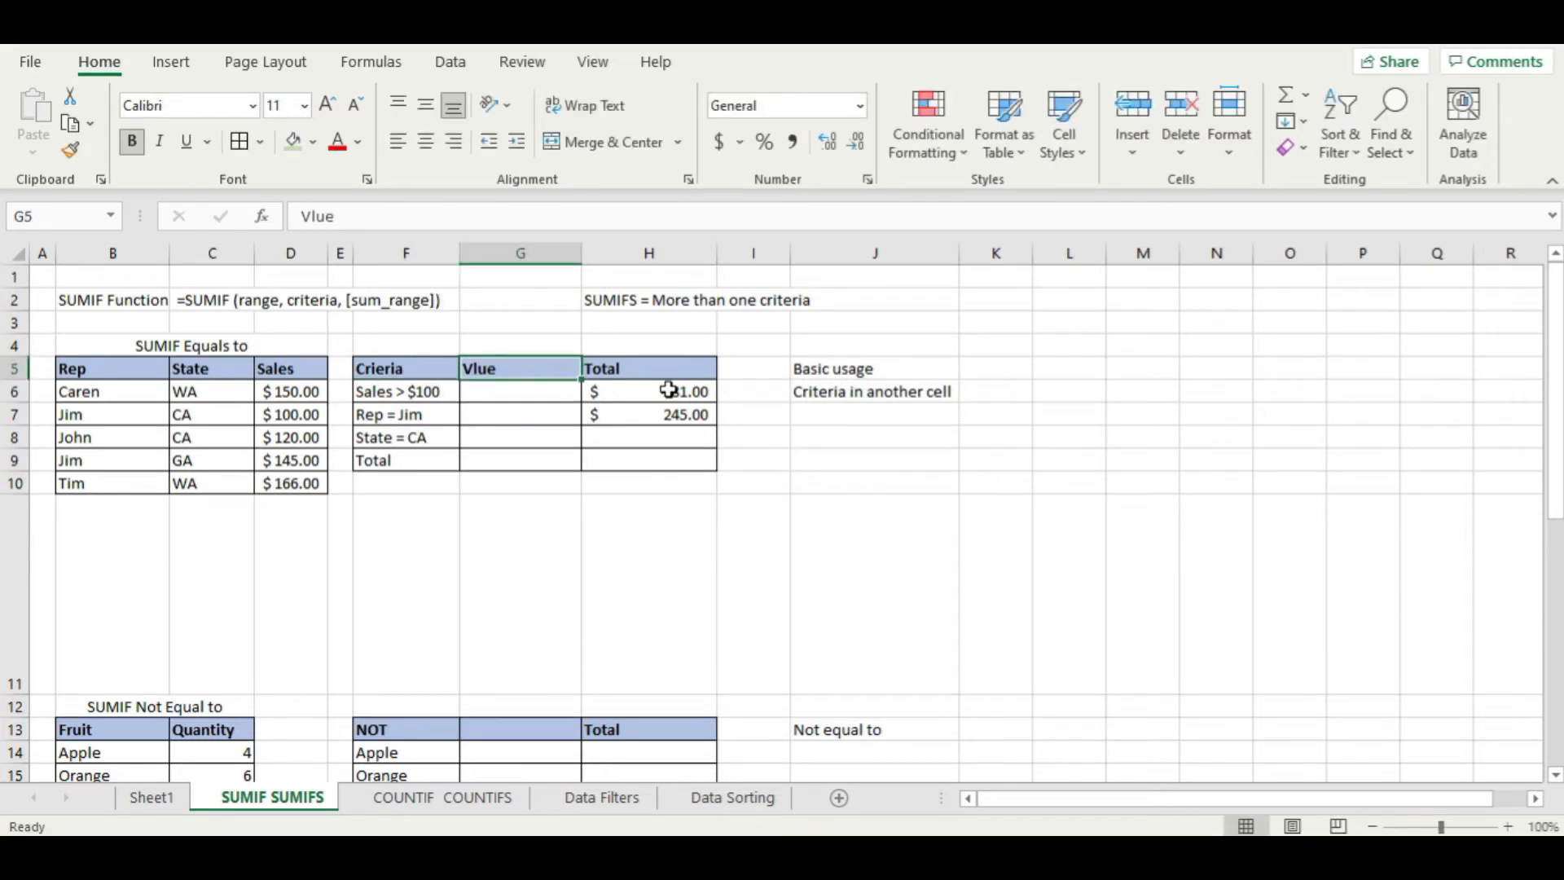
text(Value)
key(Return)
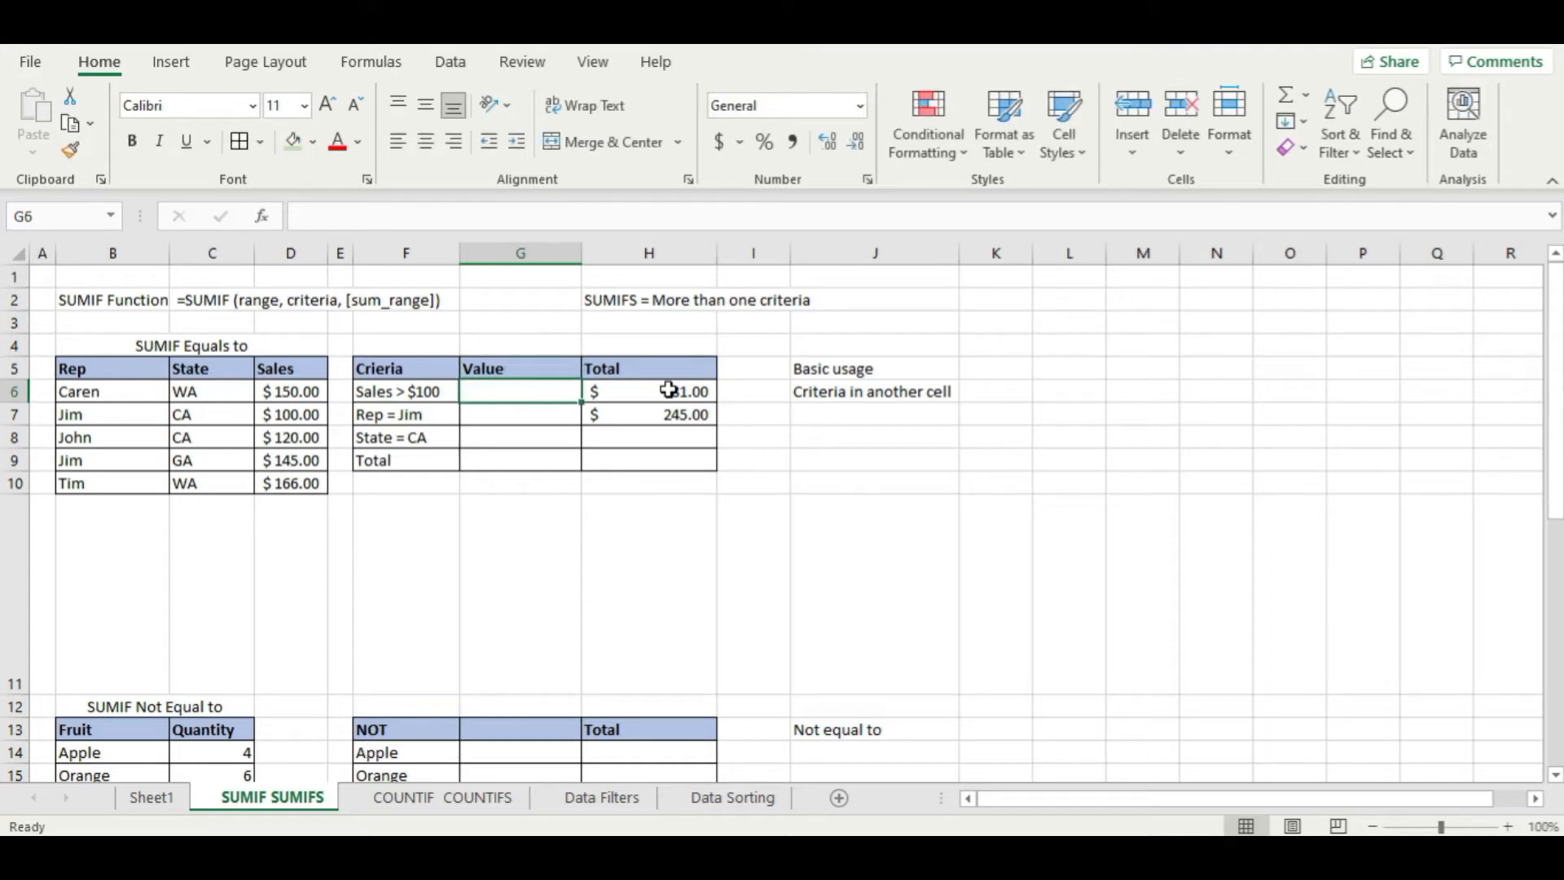
- Fill the Value column with 100 in G6, the rep name from F7 in G7, and CA in G8
text(100)
key(Return)
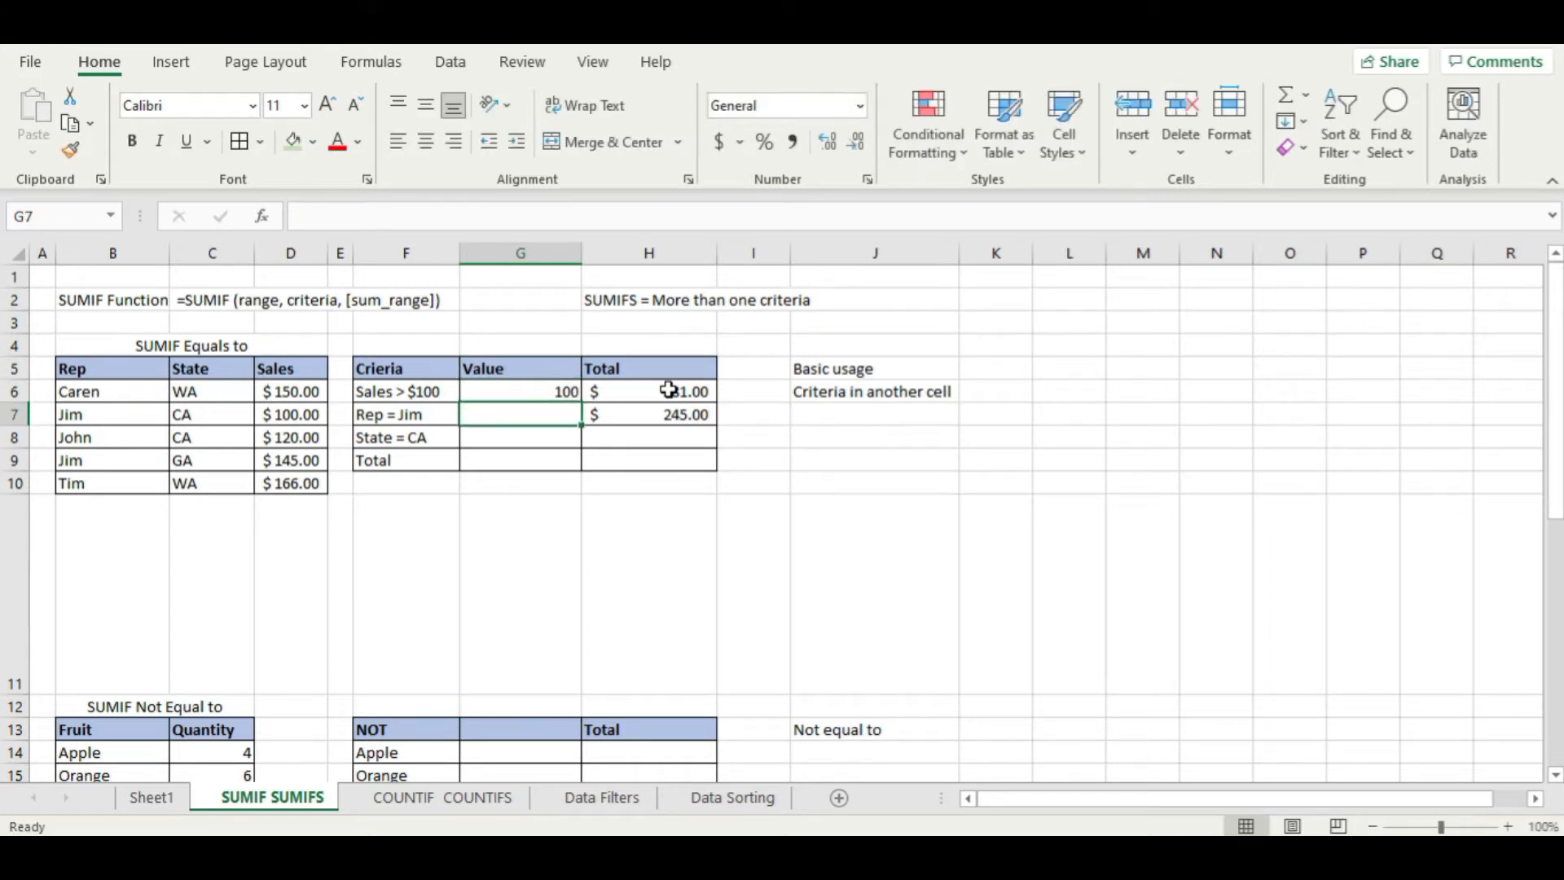
text(jim)
key(Return)
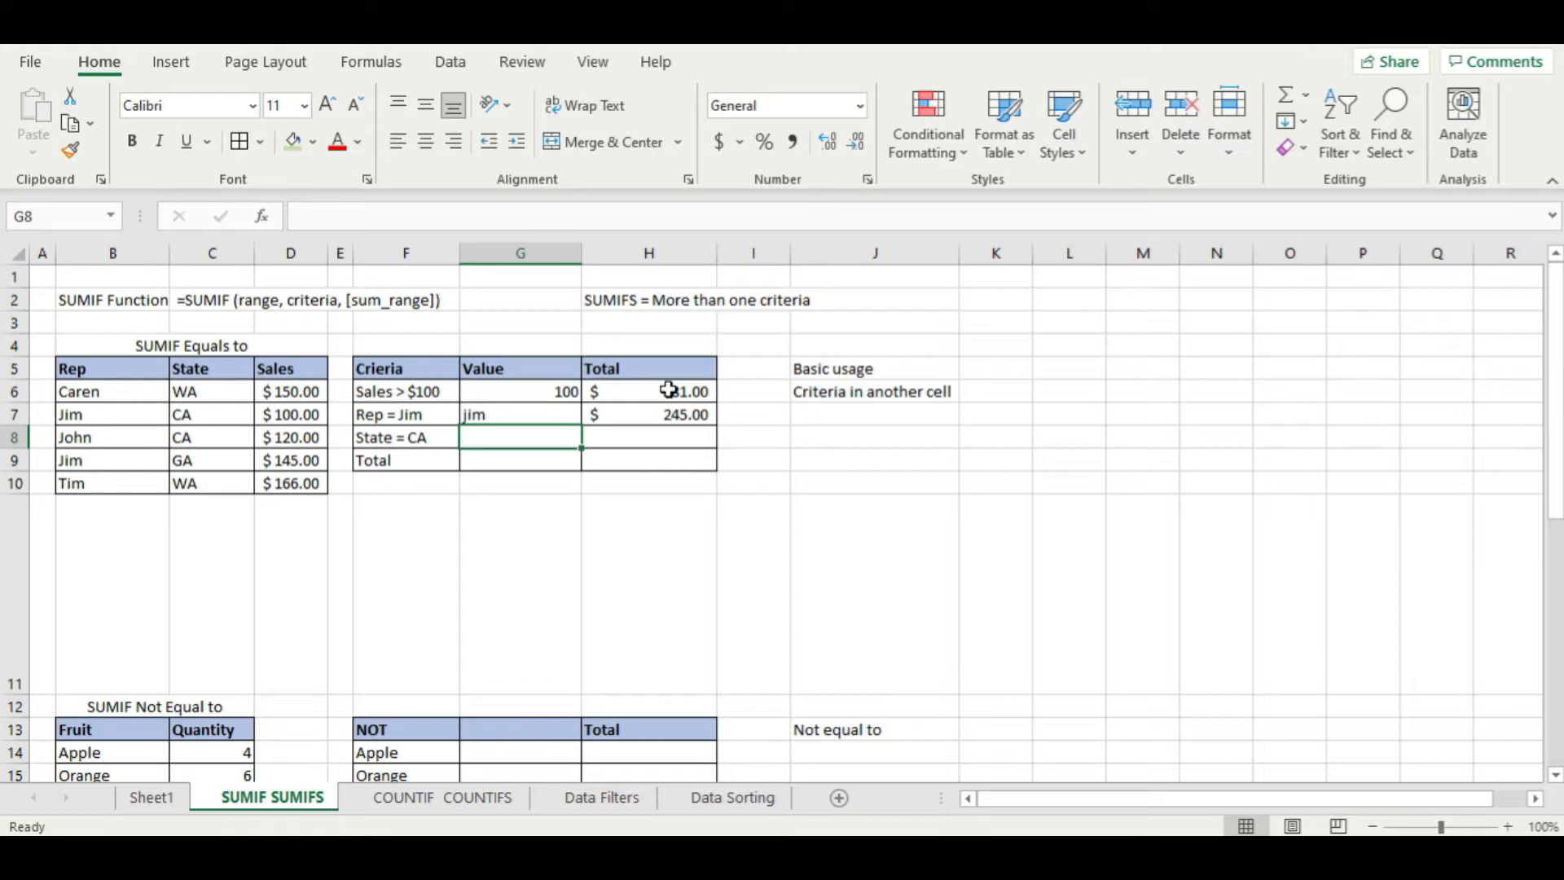
text(CA)
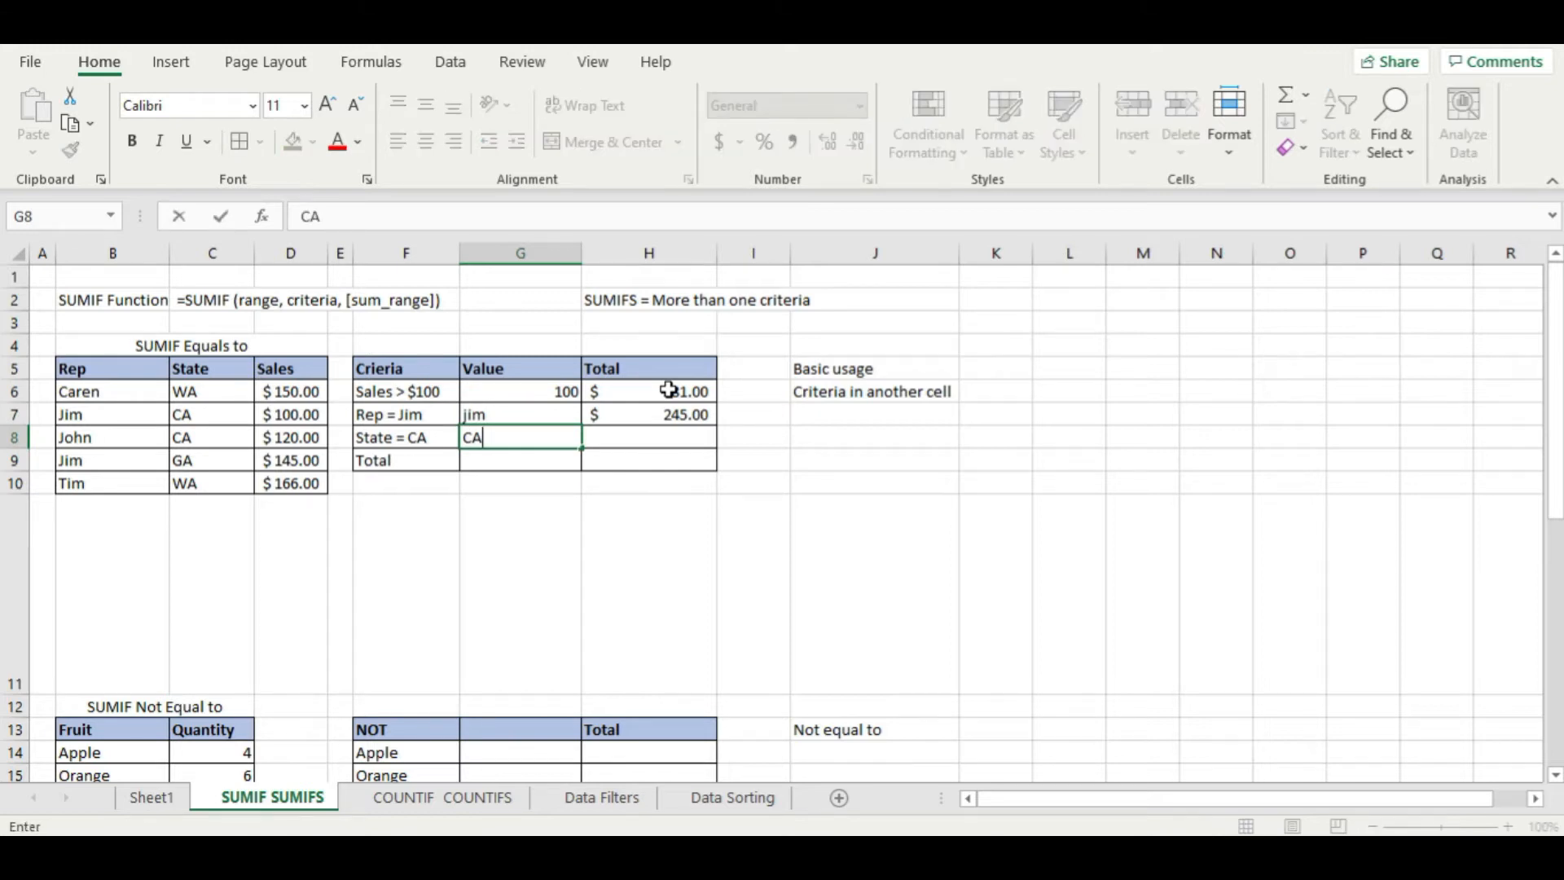
key(Return)
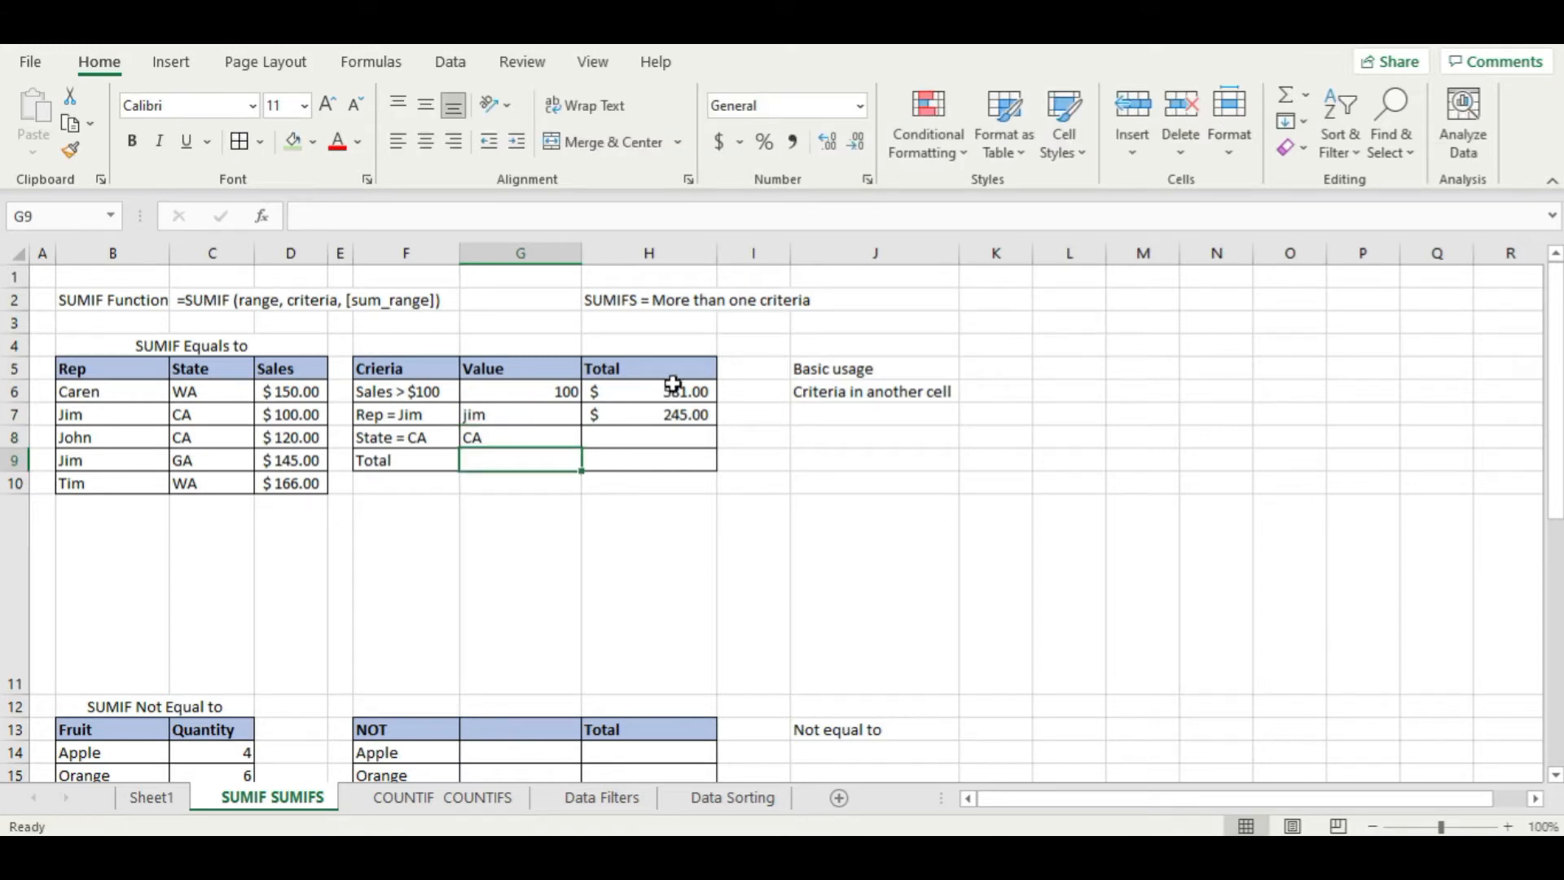
- Center the contents of G6:G9 and capitalize the first letter of the rep name in G7
drag(530, 391, 520, 461)
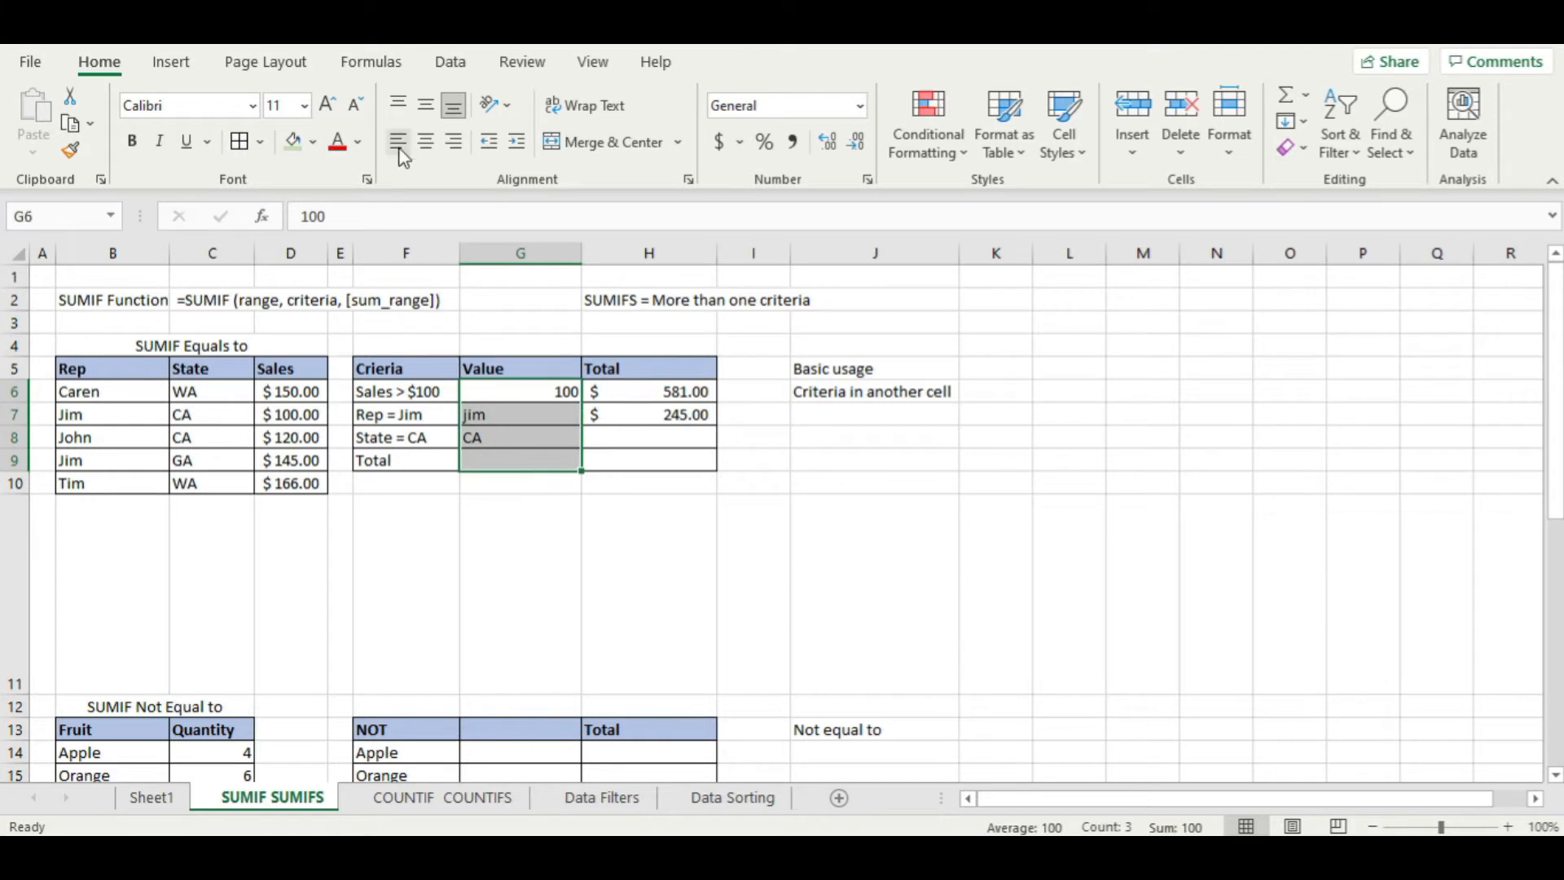
click(426, 142)
double_click(512, 413)
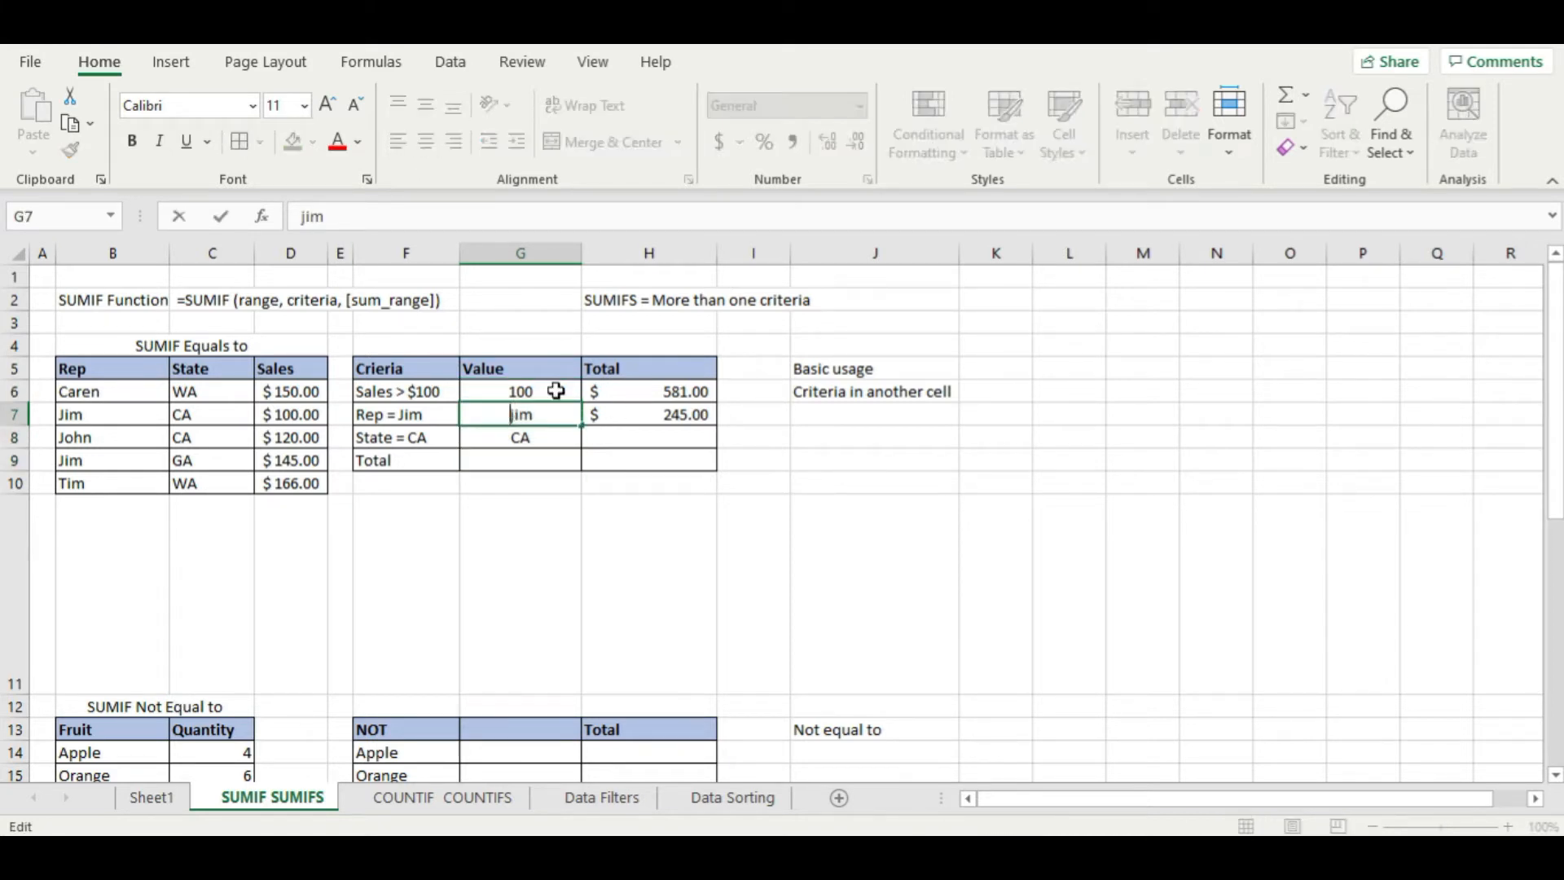
key(Delete)
text(J)
key(Return)
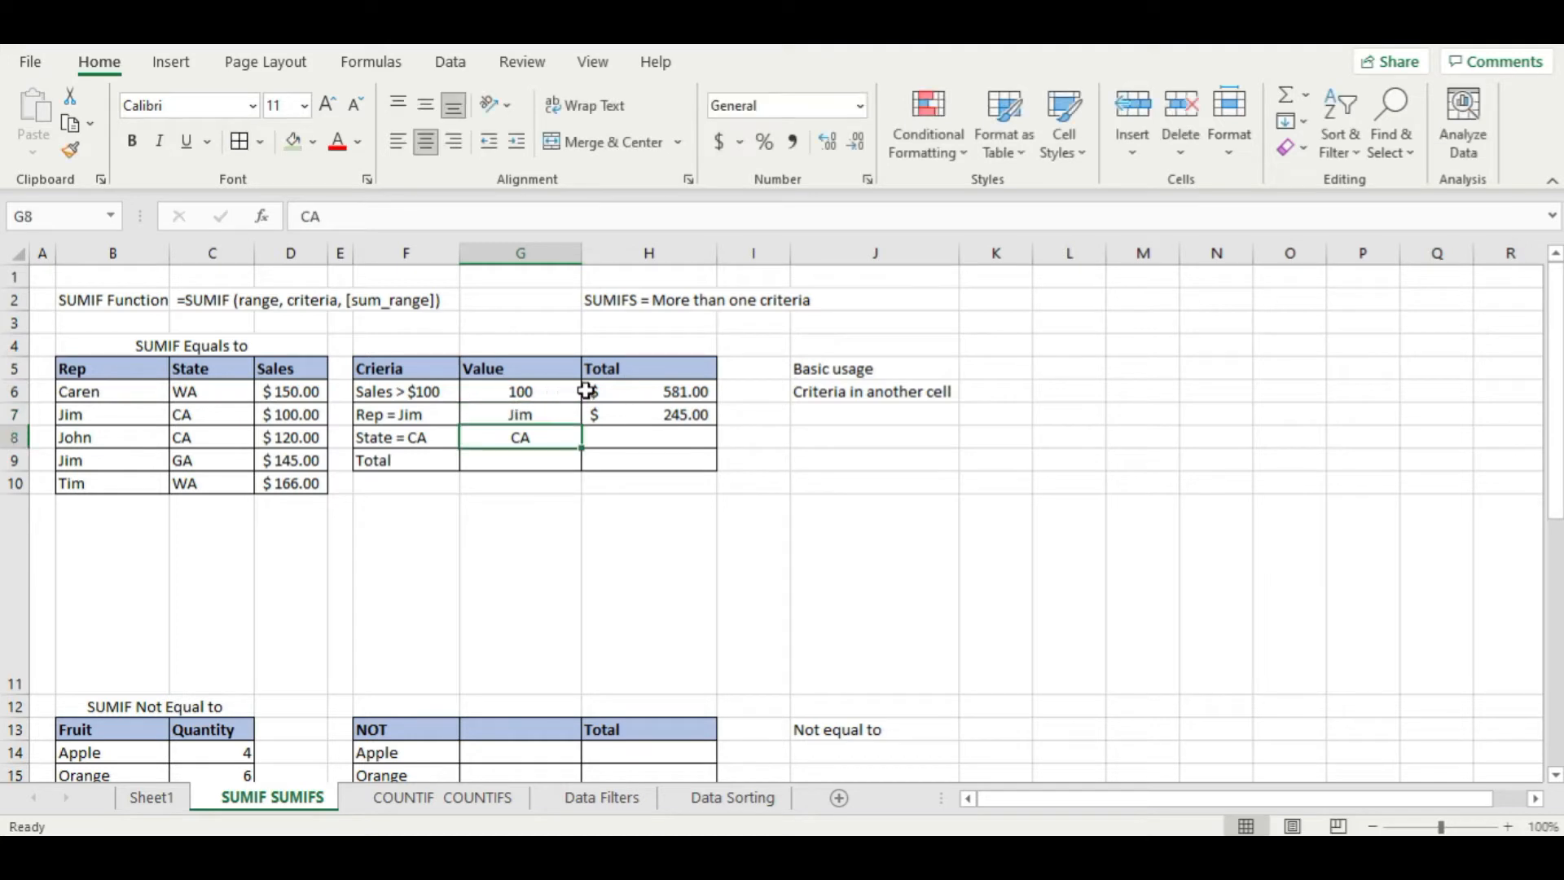
- Edit the SUMIF formula in H6 to reference the criteria cell, making it =SUMIF(D6:D10, ">"&G6)
click(635, 393)
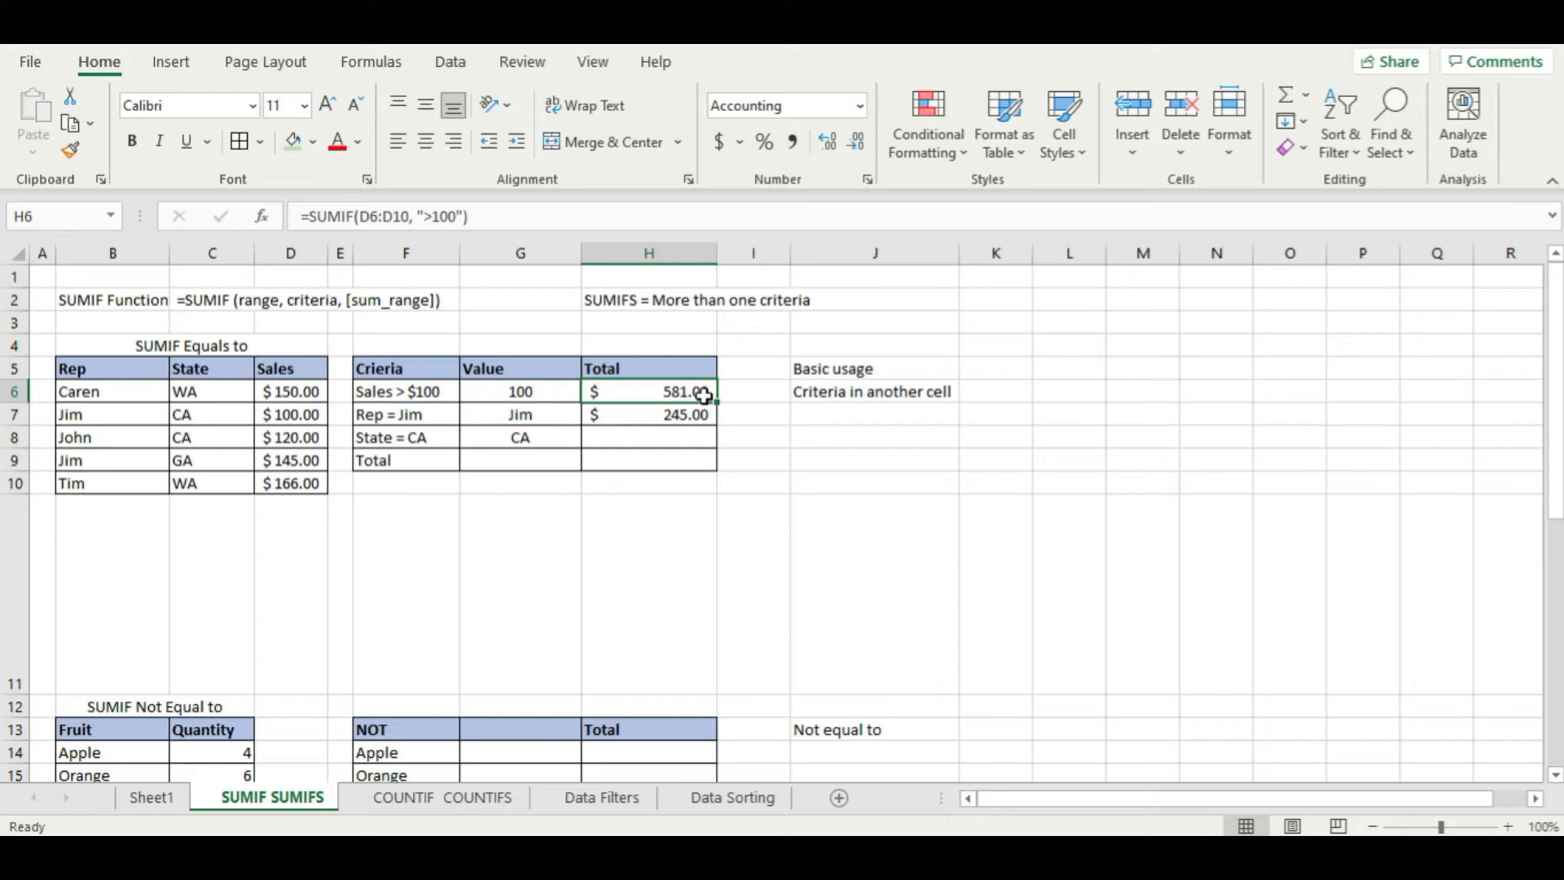
click(447, 216)
double_click(447, 216)
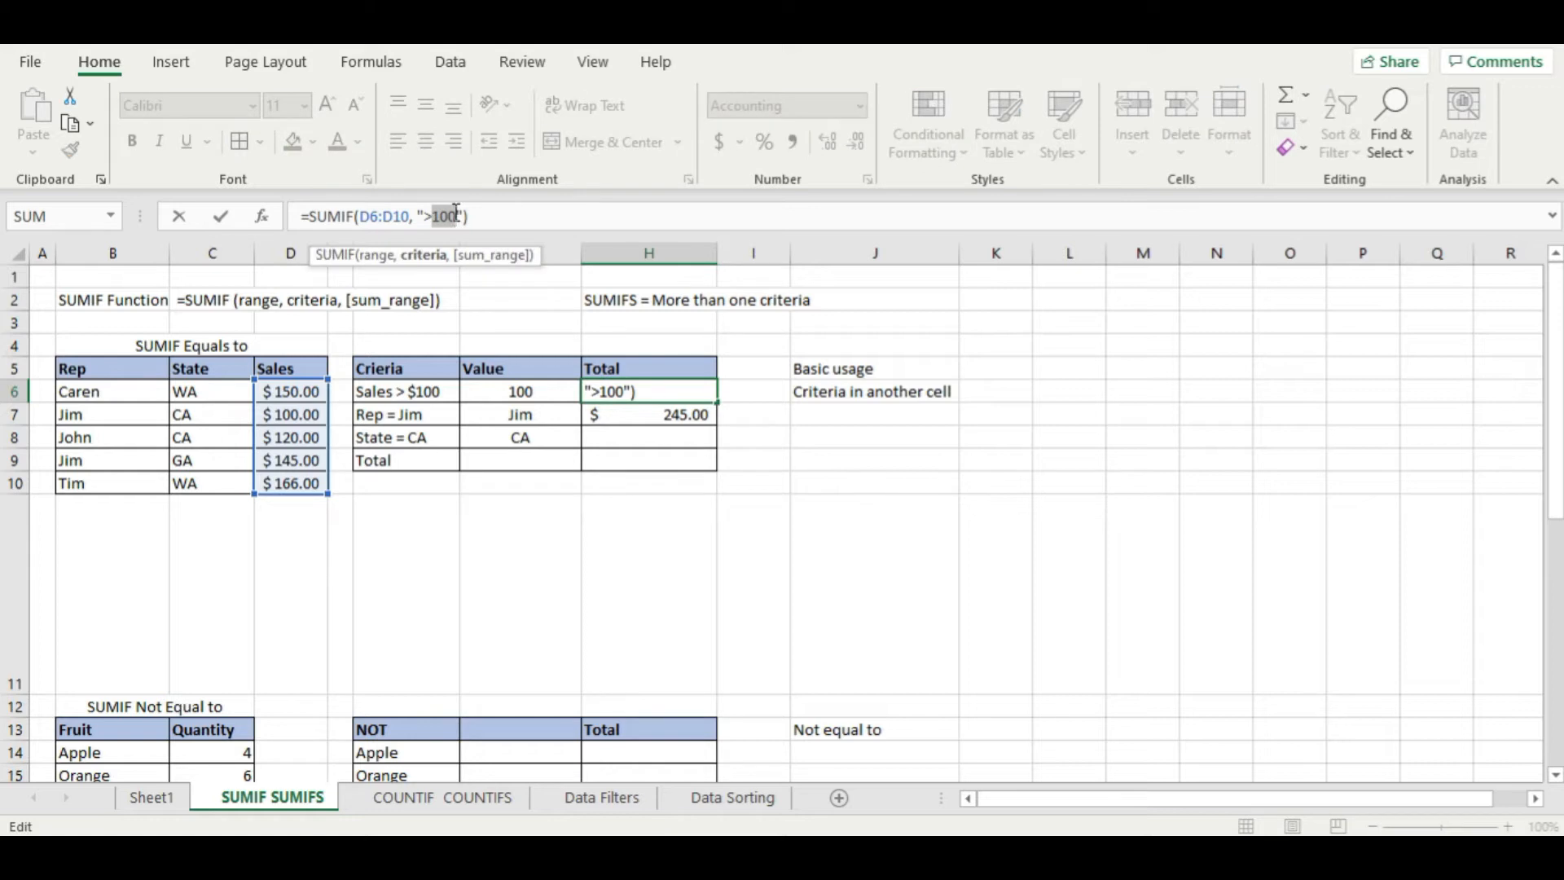
key(BackSpace)
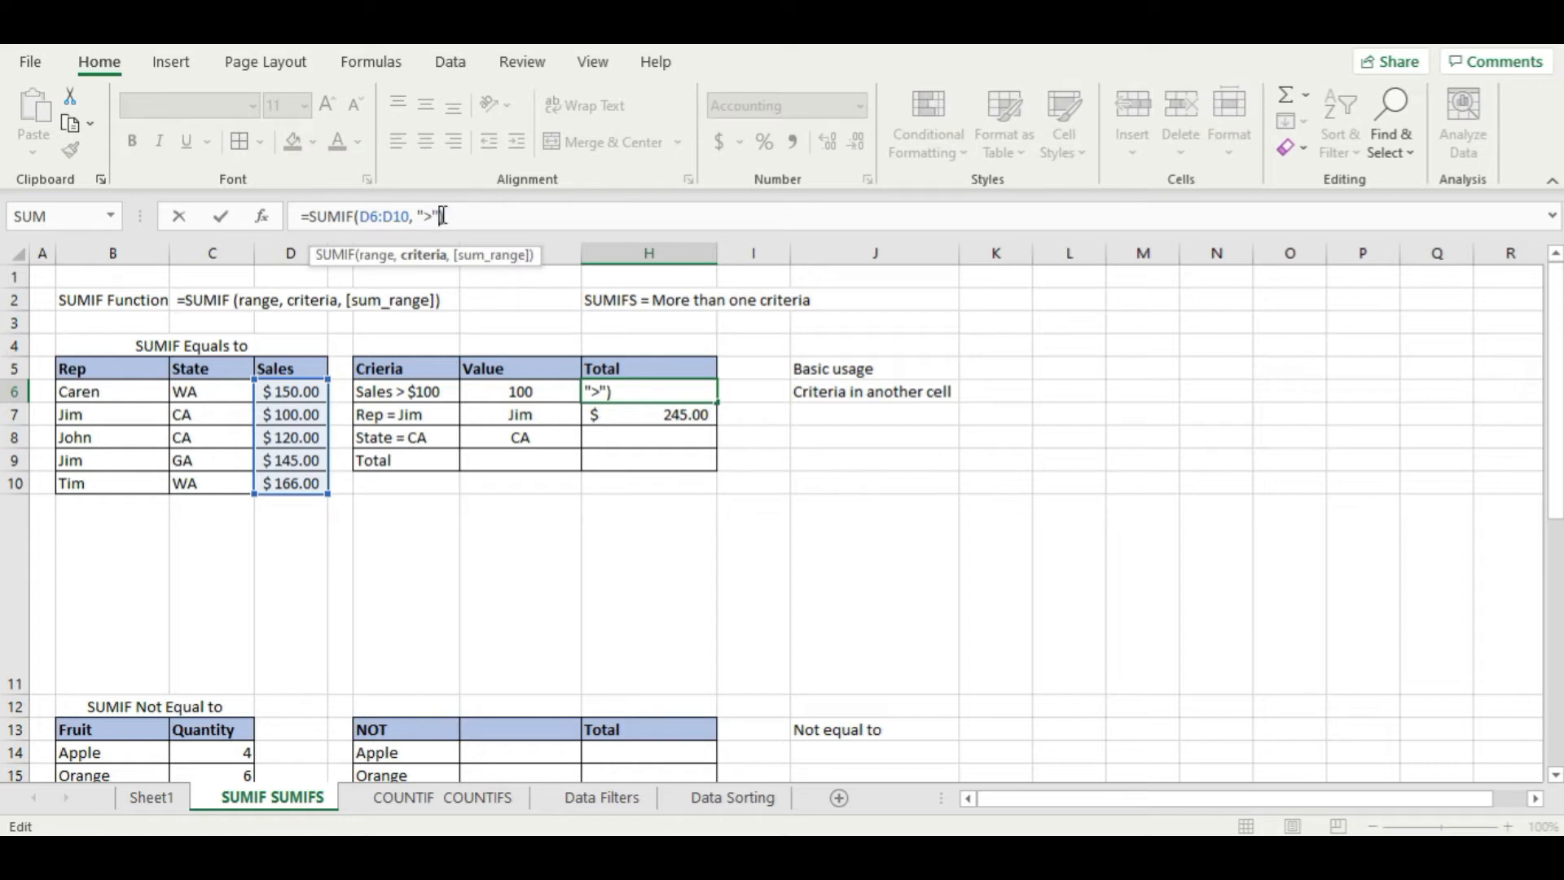
text(&)
click(521, 391)
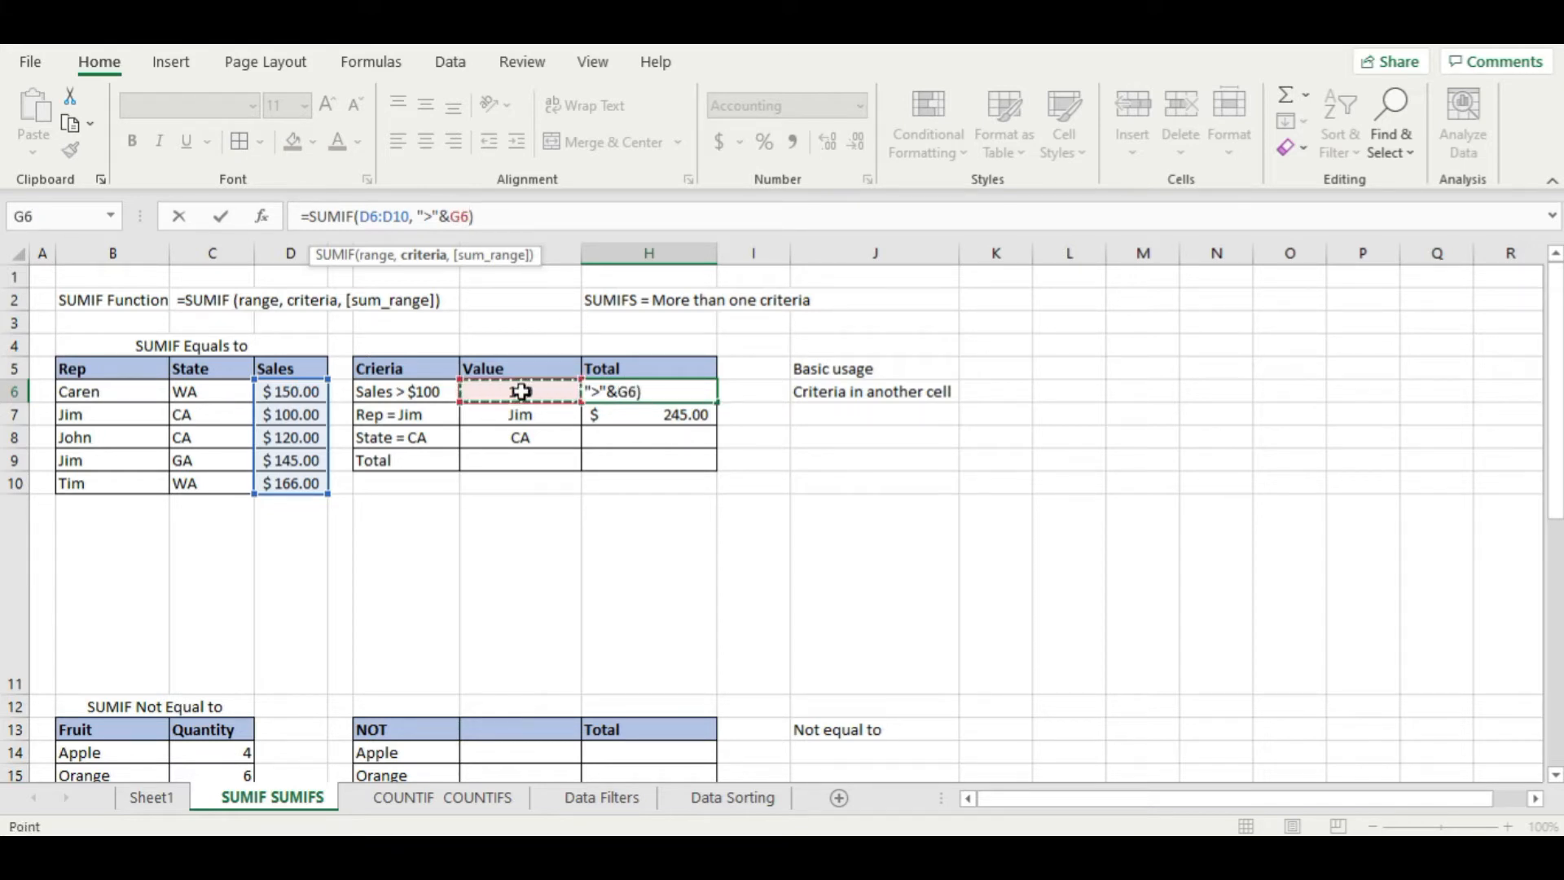
key(Return)
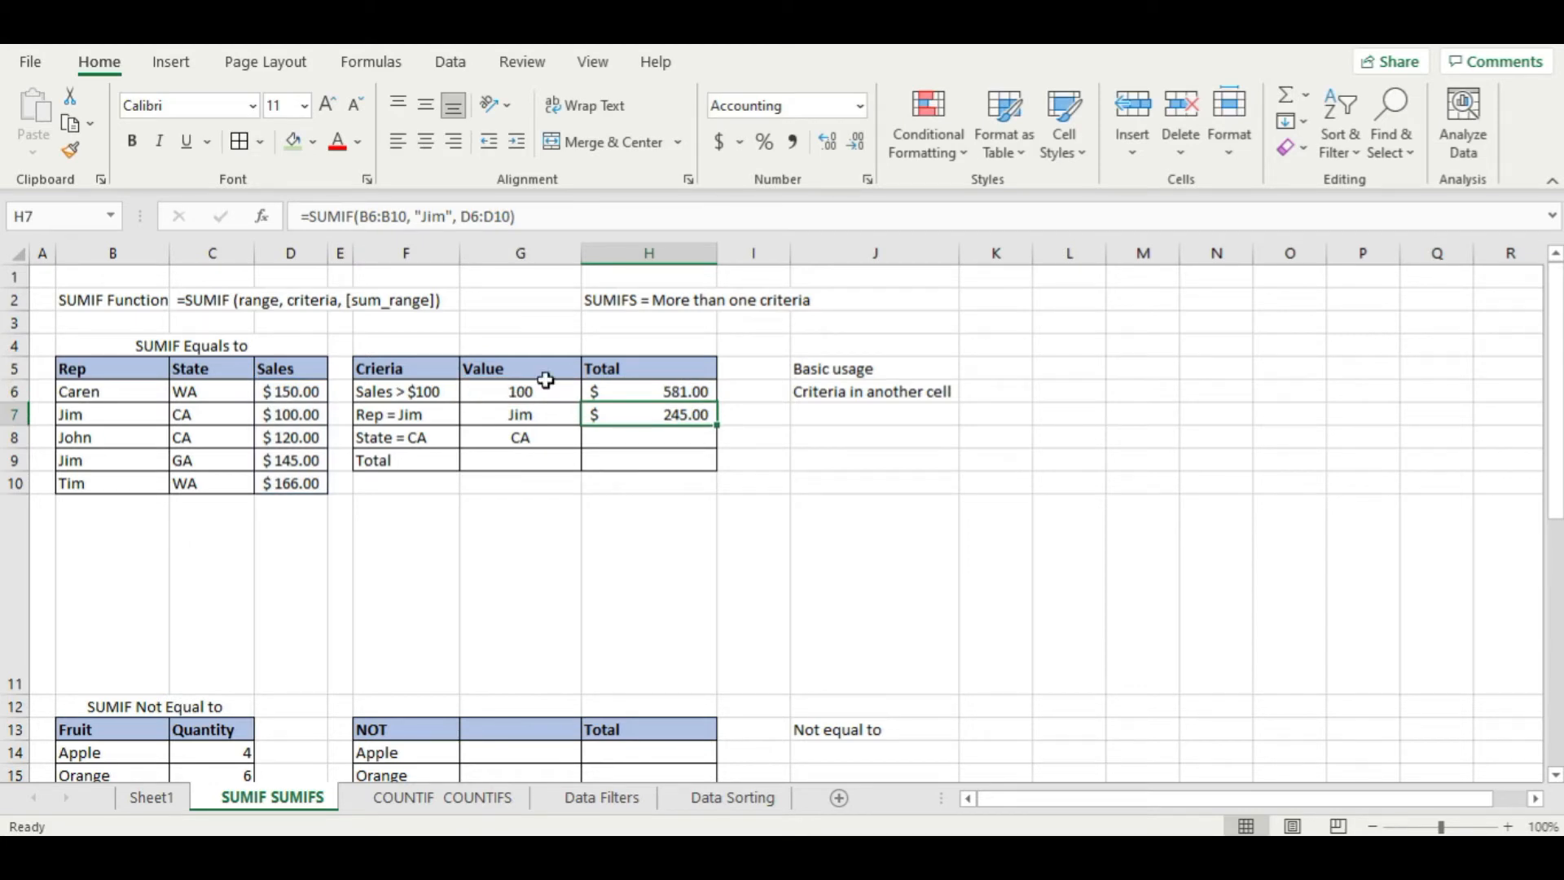
- Review the formula in H6 alongside the criteria value in G6 that it references
click(633, 394)
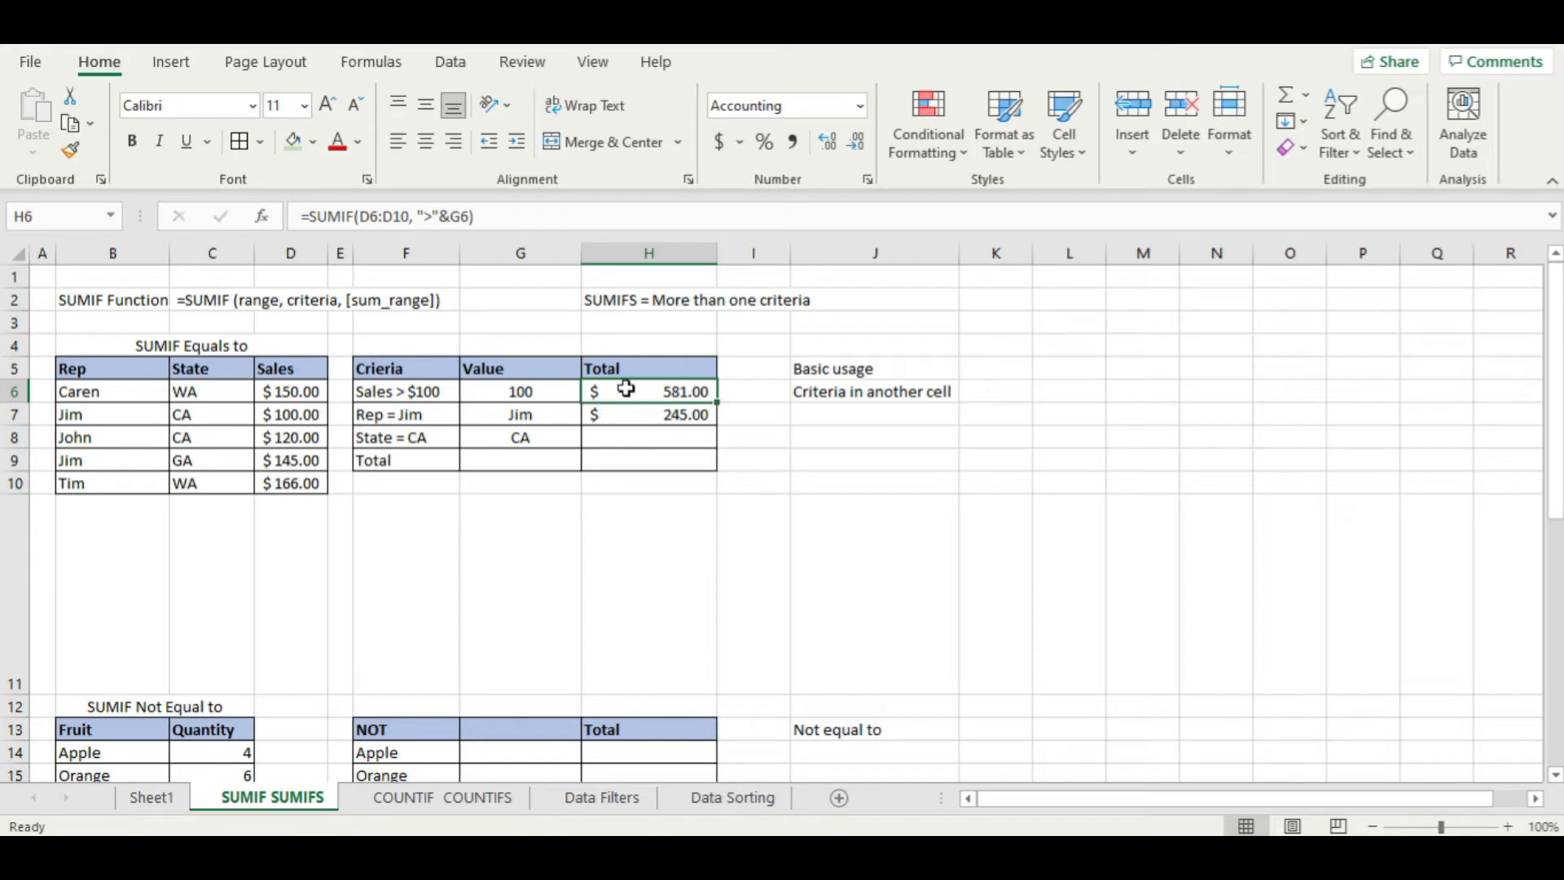
click(546, 394)
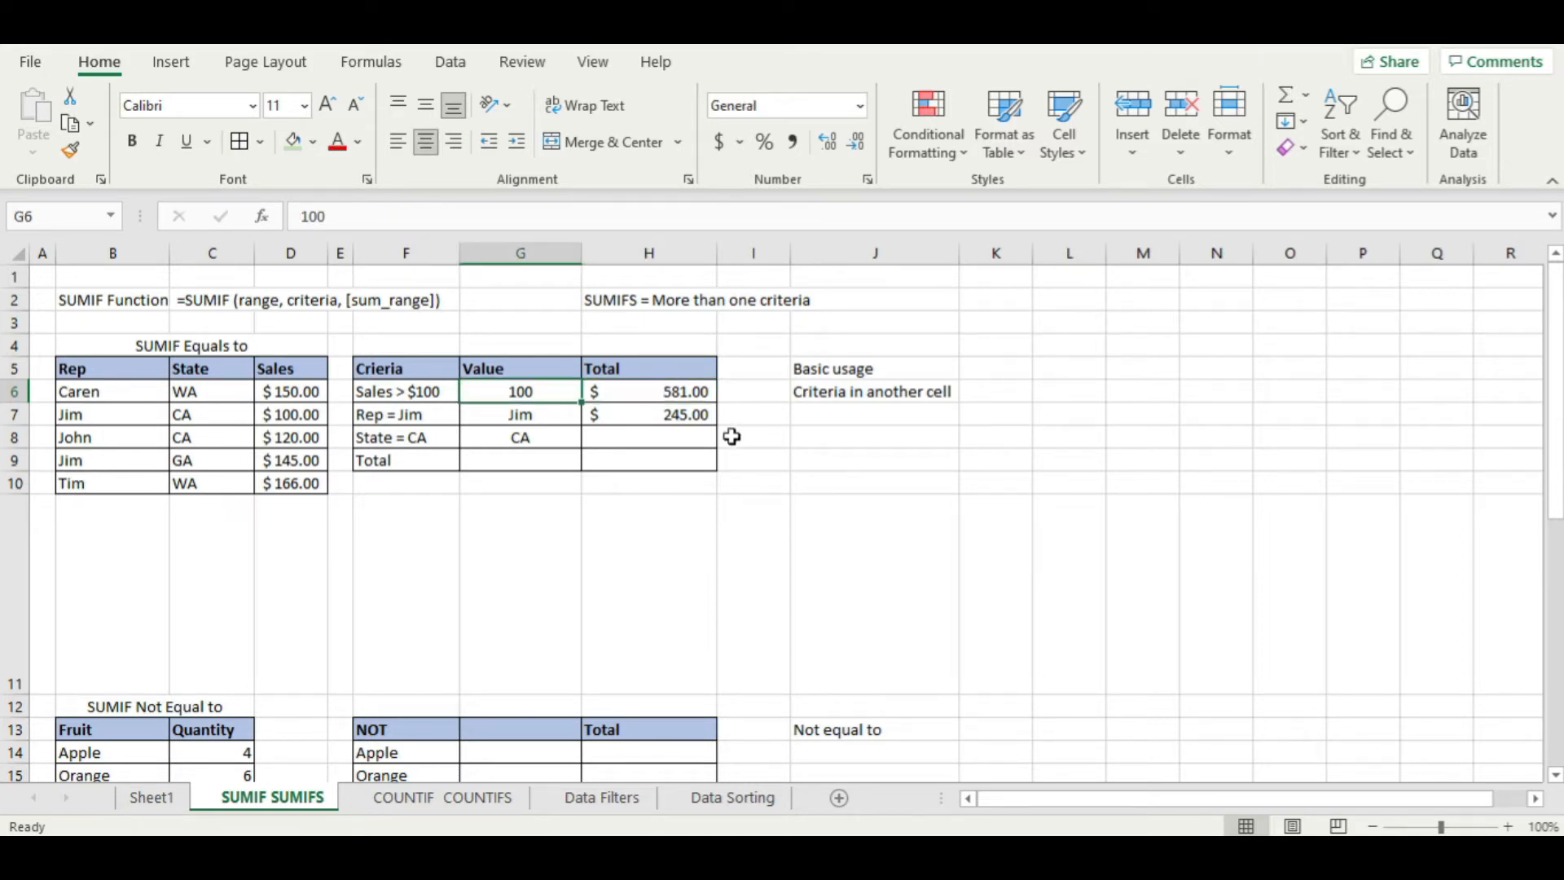
click(706, 395)
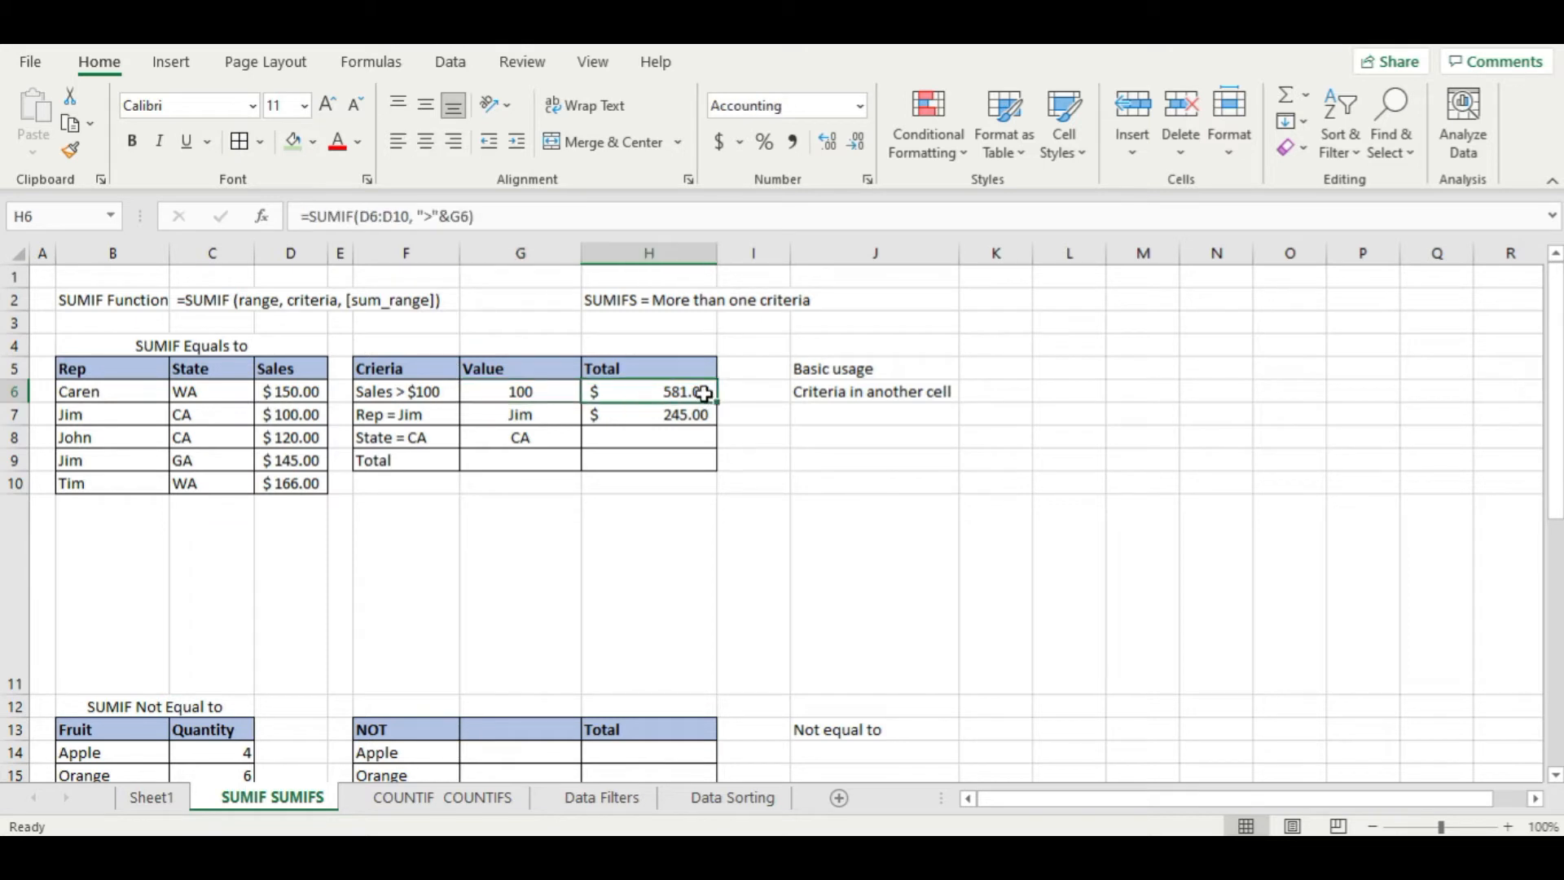
- Set the sales threshold in G6 to 150 and check the result against the sales amount in D10
click(534, 396)
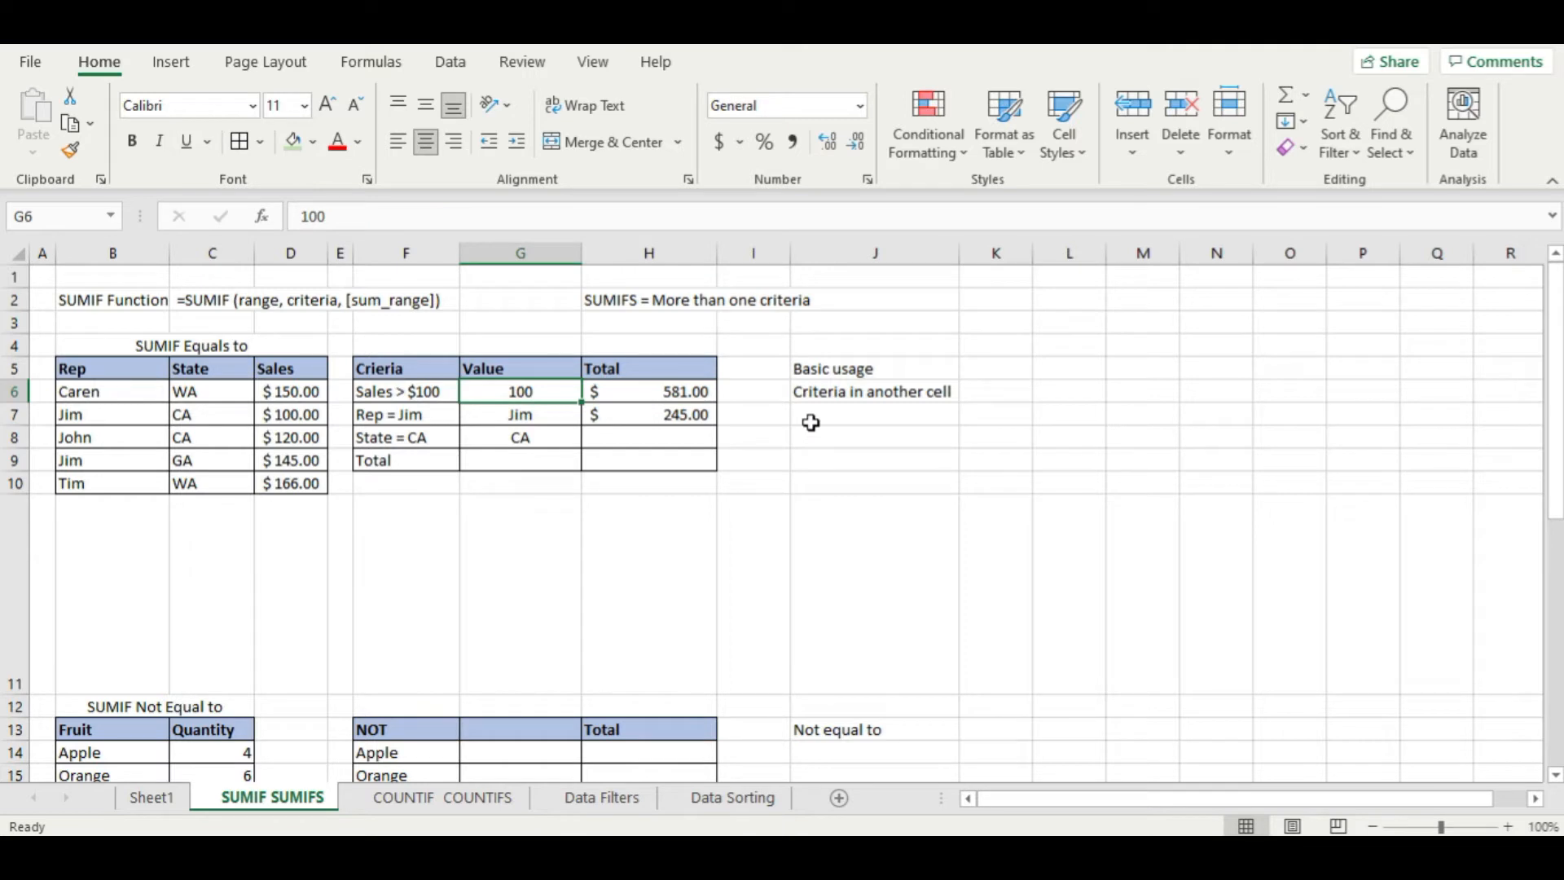
text(150)
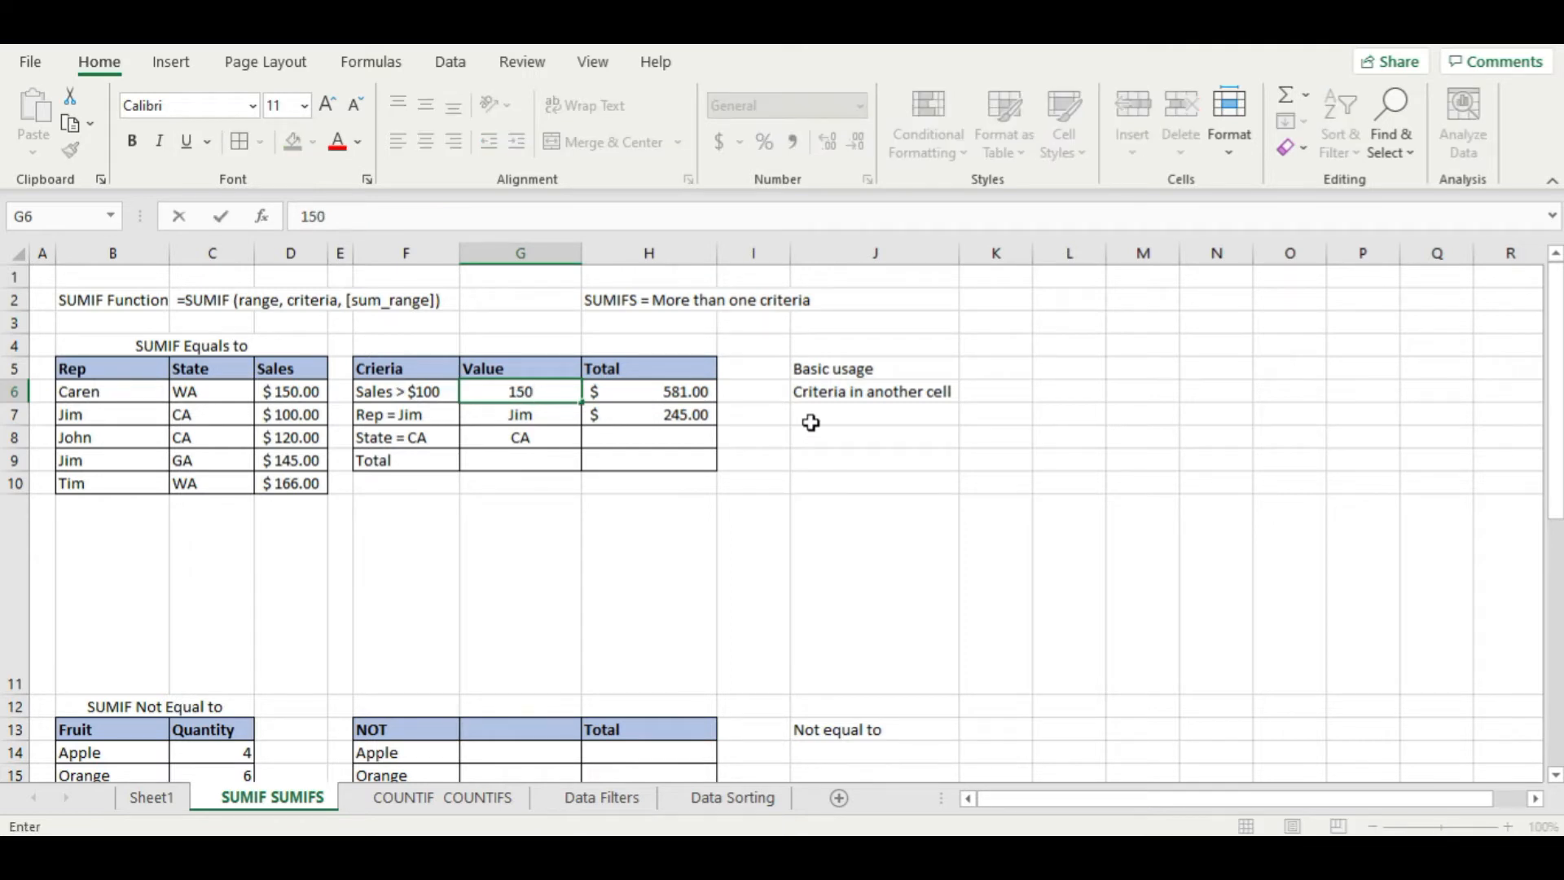
key(Return)
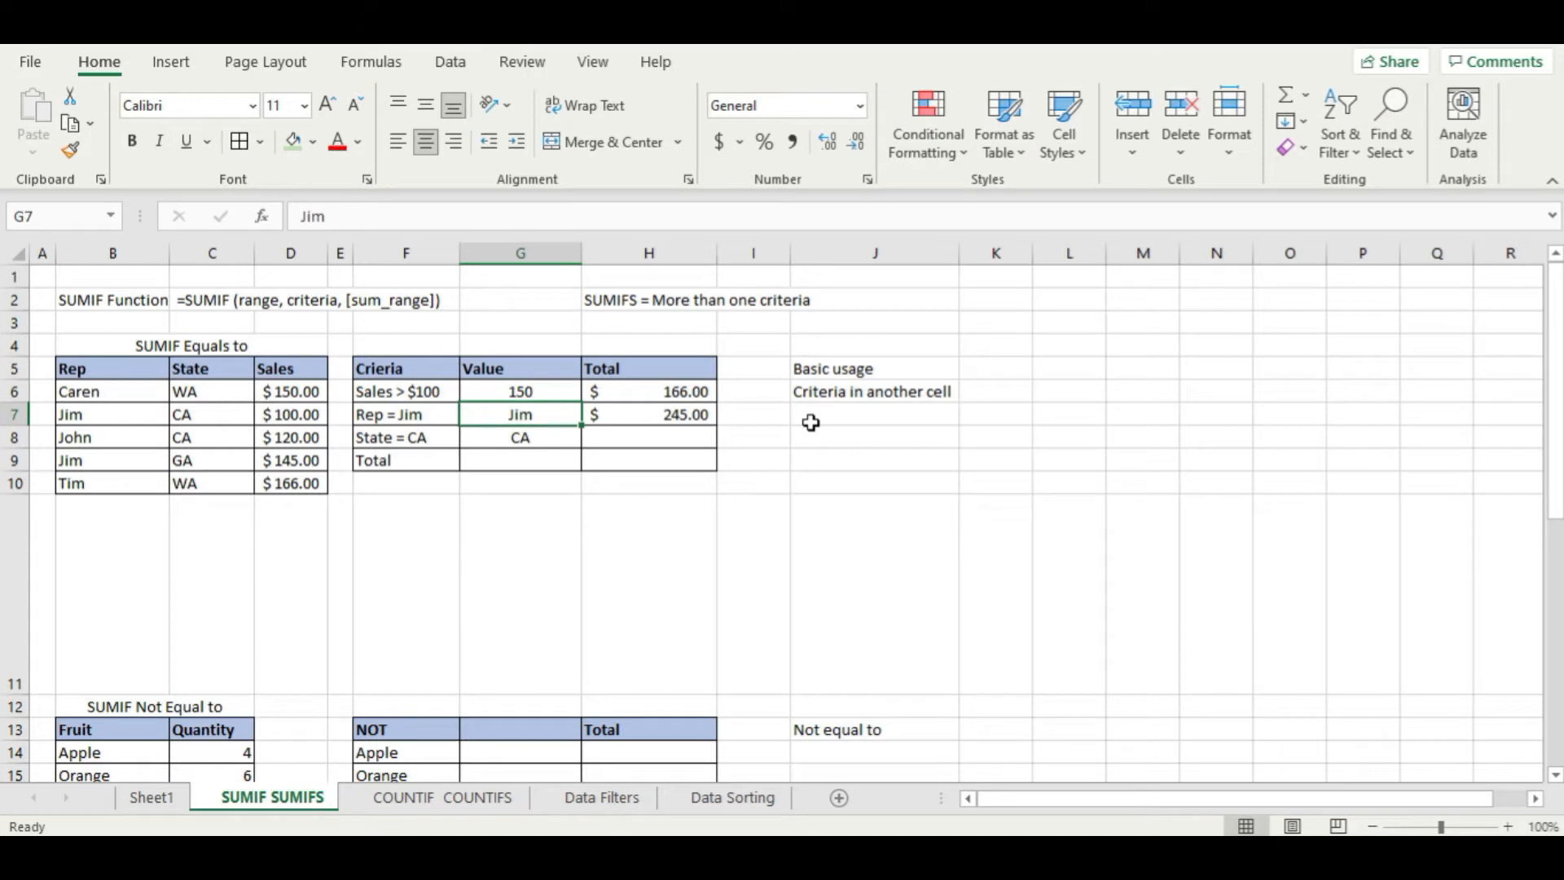
click(309, 486)
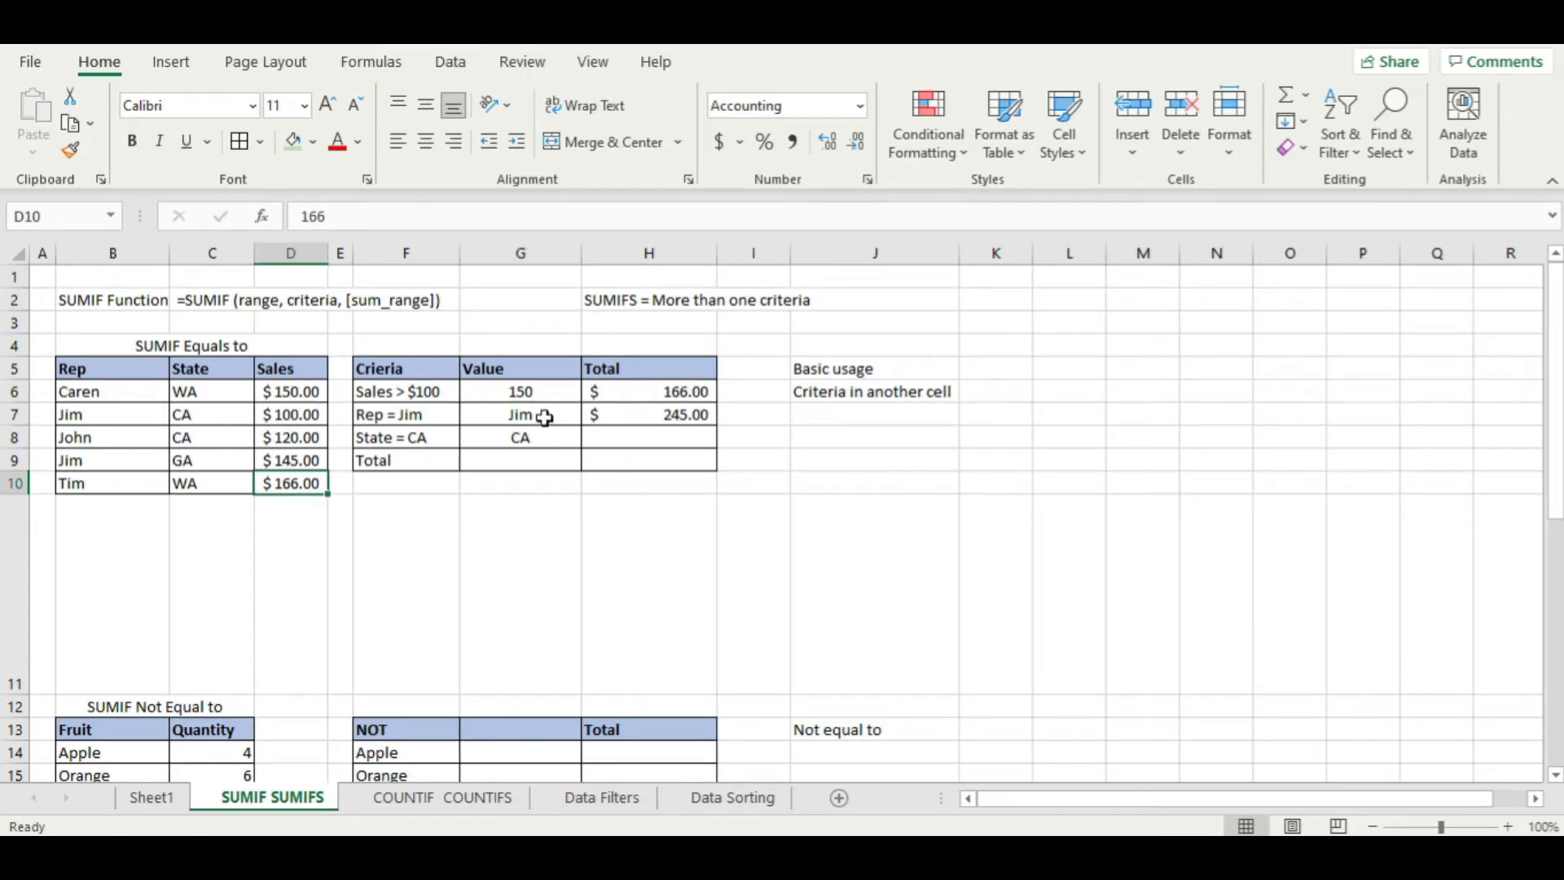
- Set the sales threshold in G6 to 90 and select D6:D10 to check their sum
click(544, 392)
text(90)
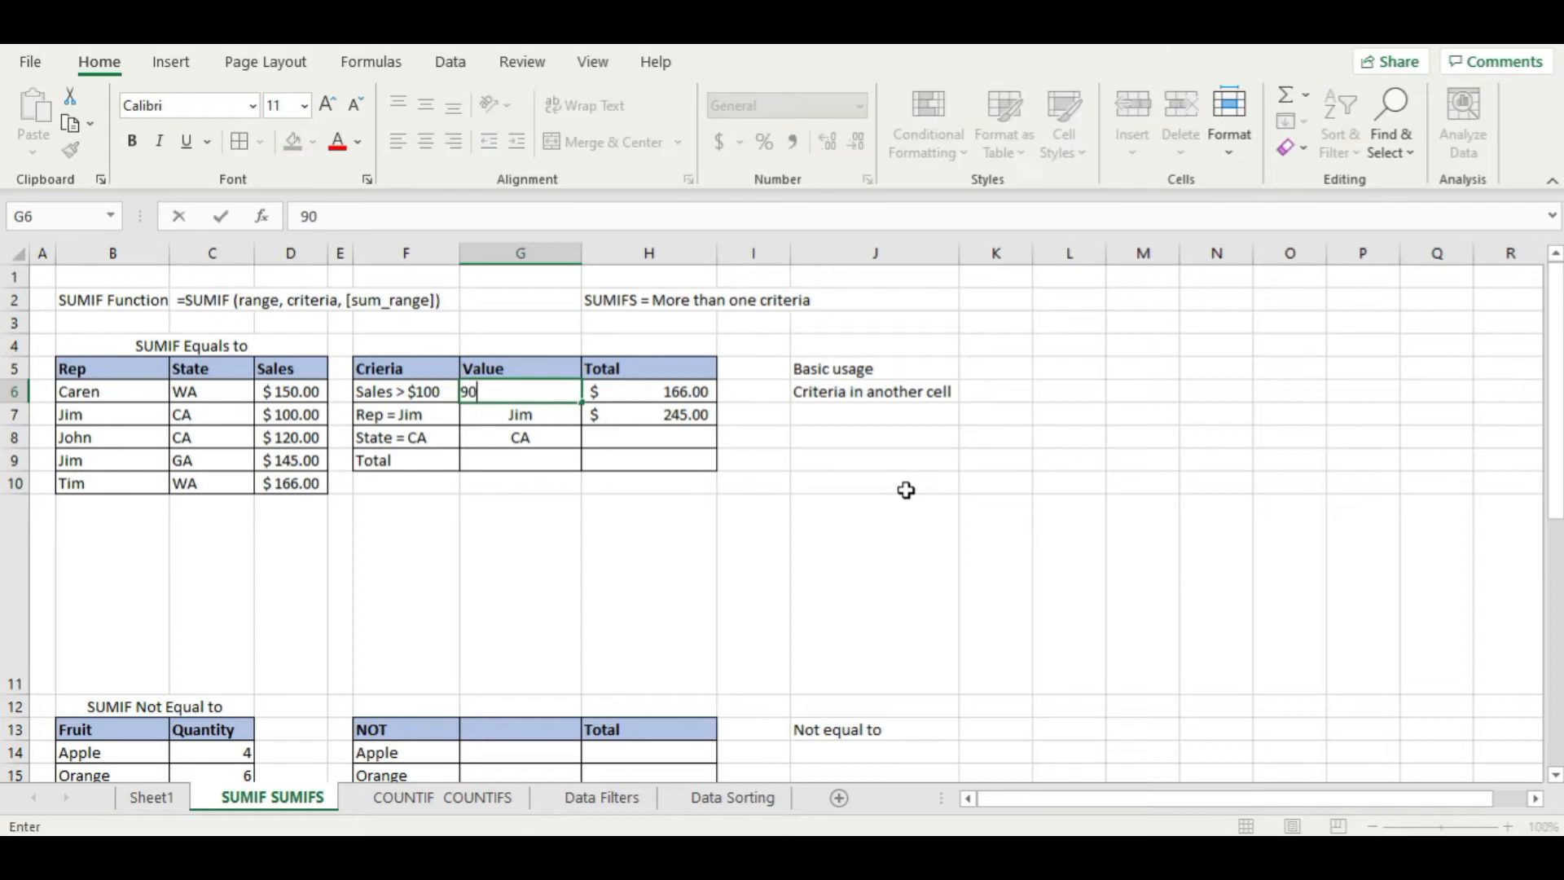
key(Return)
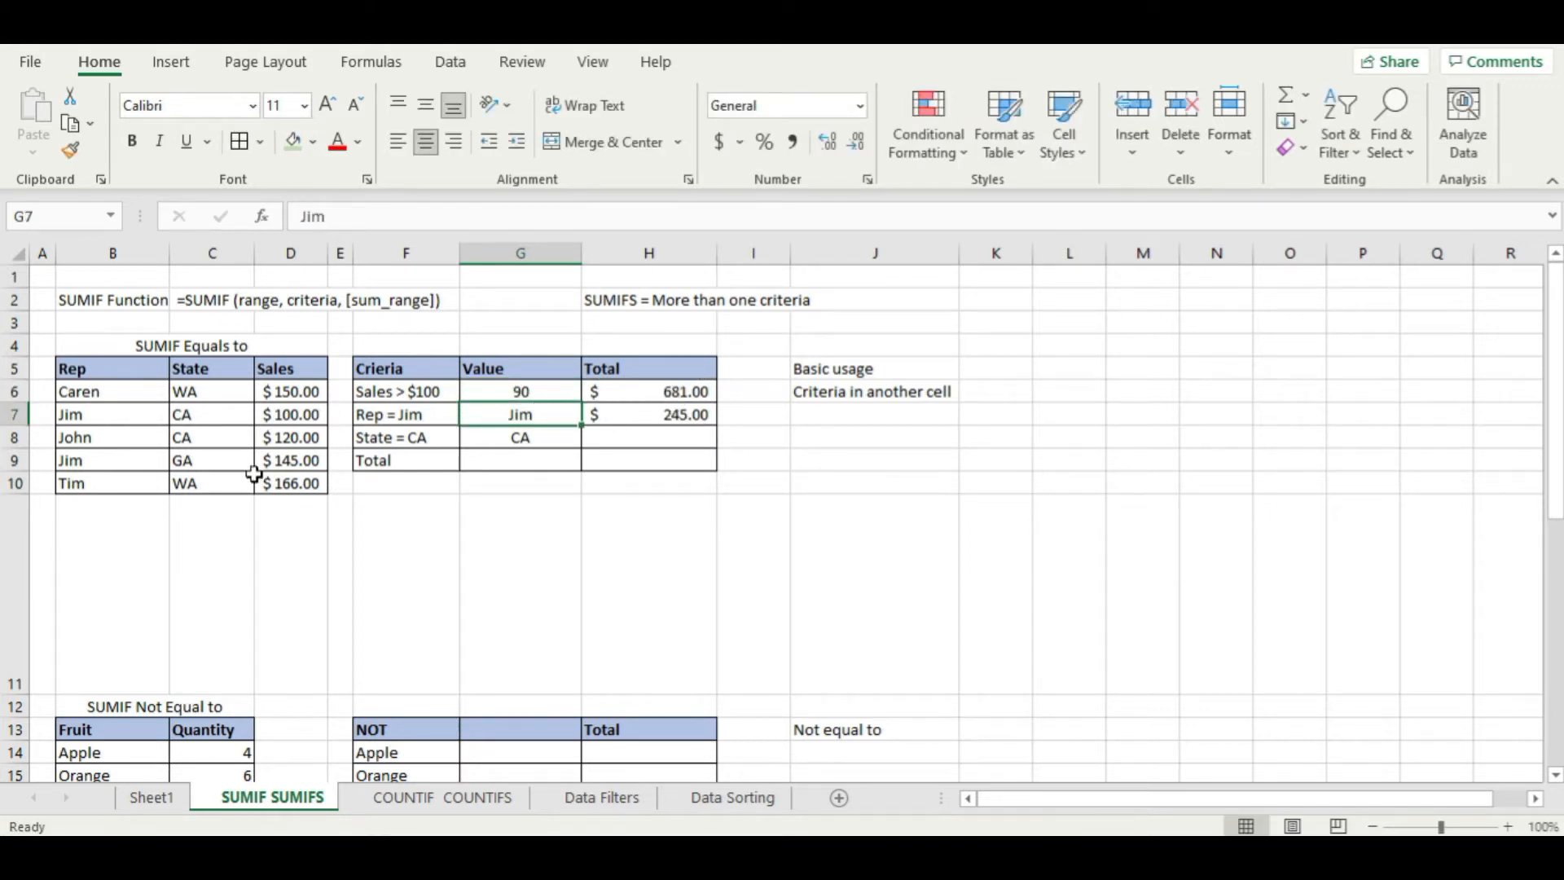
drag(281, 392, 282, 480)
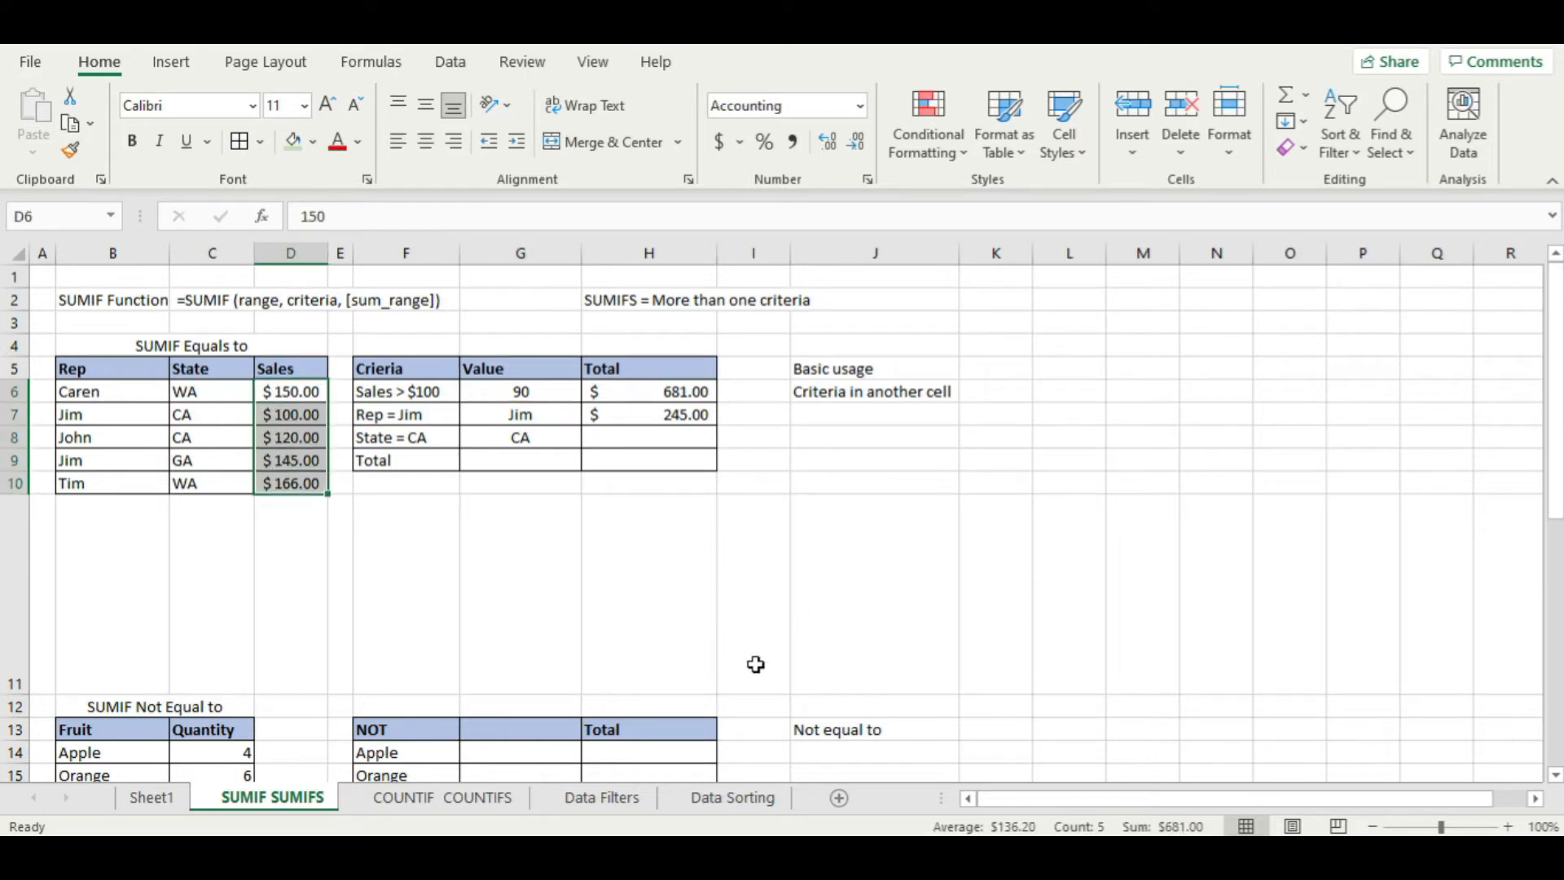
- Narrow the Value column G slightly
click(531, 413)
drag(578, 262, 557, 262)
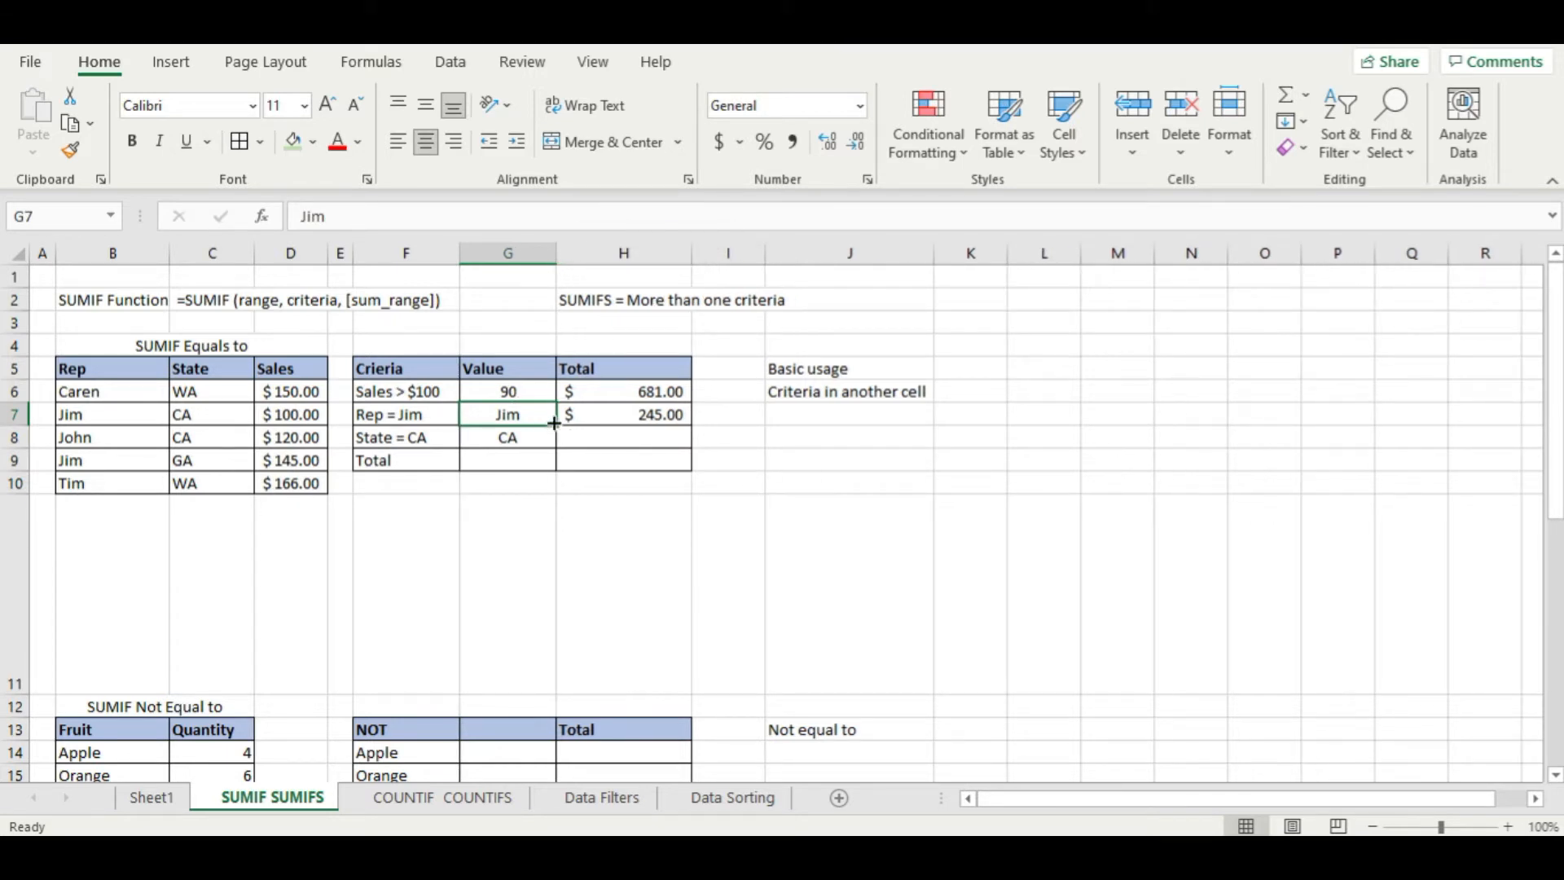
- Replace the quoted name criterion in H7's SUMIF formula with a reference to cell G7
click(532, 483)
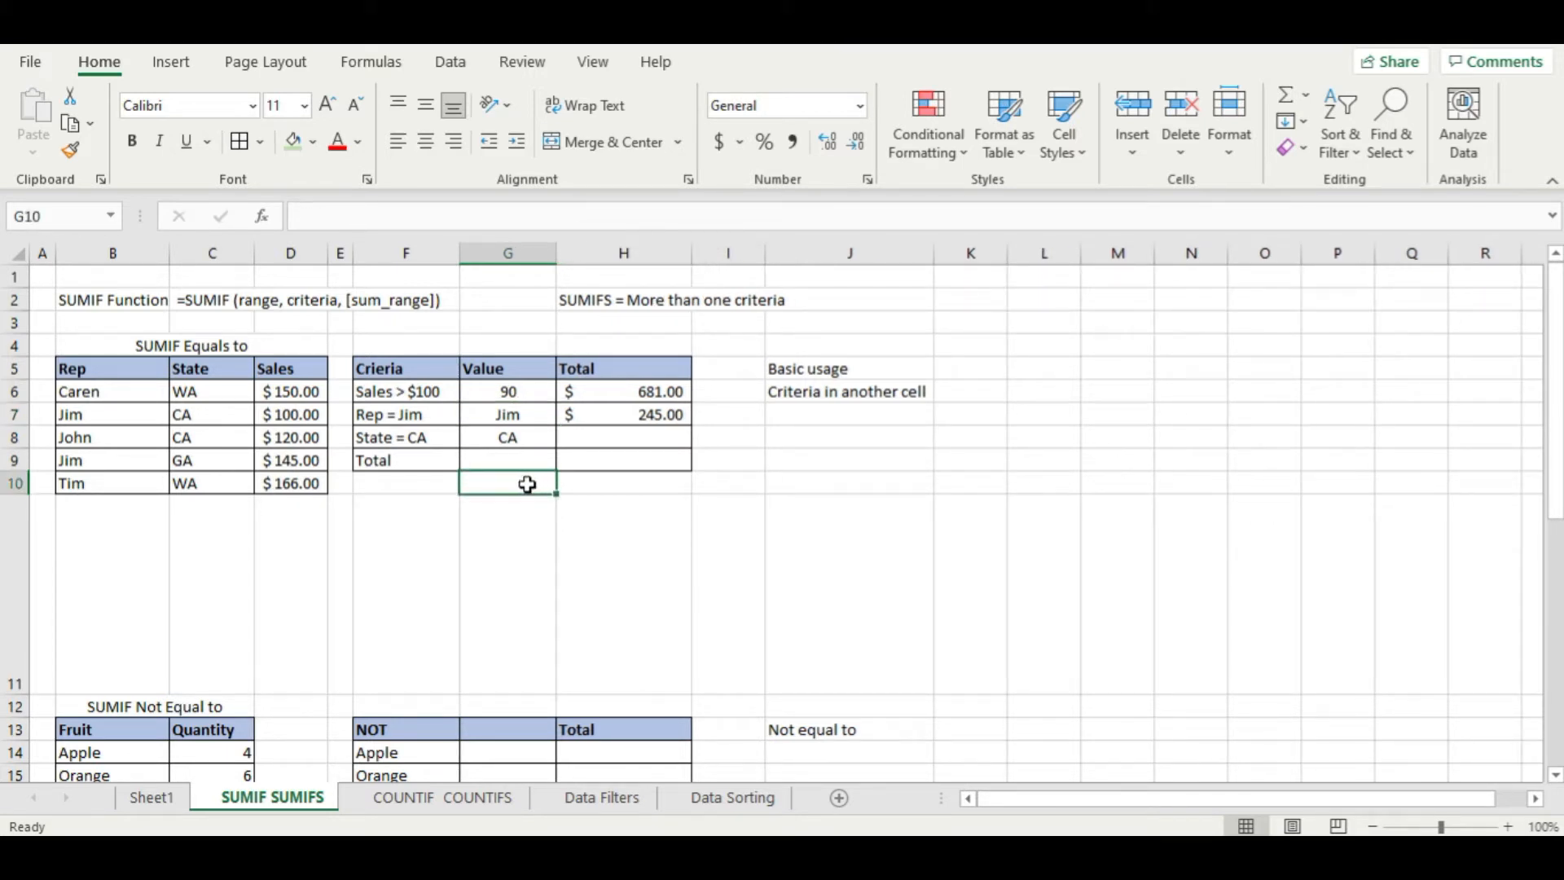
click(609, 415)
double_click(612, 416)
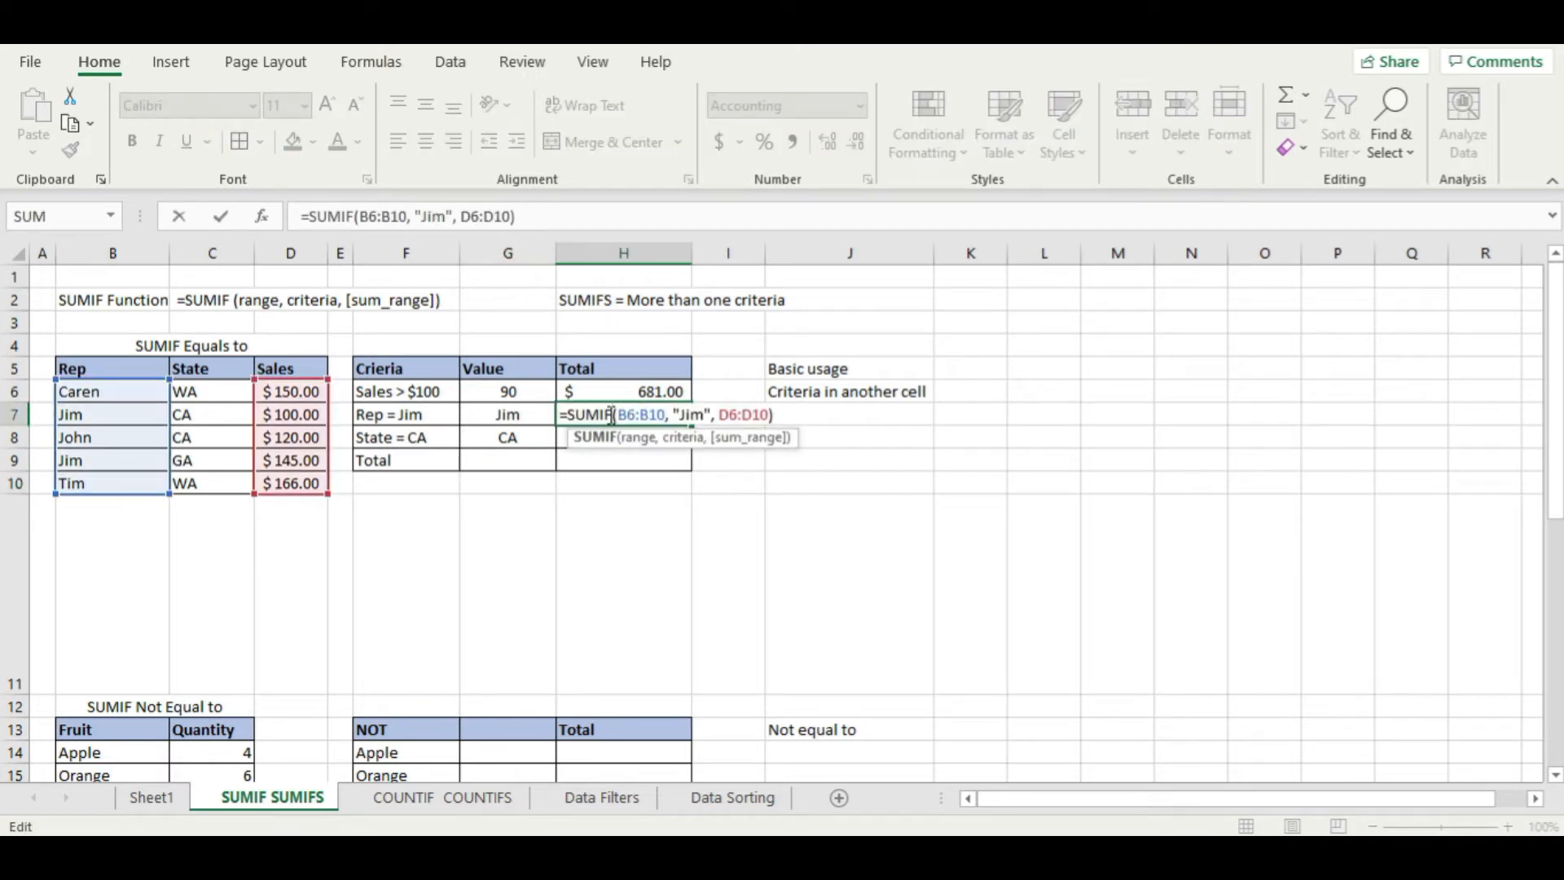
key(Escape)
double_click(649, 416)
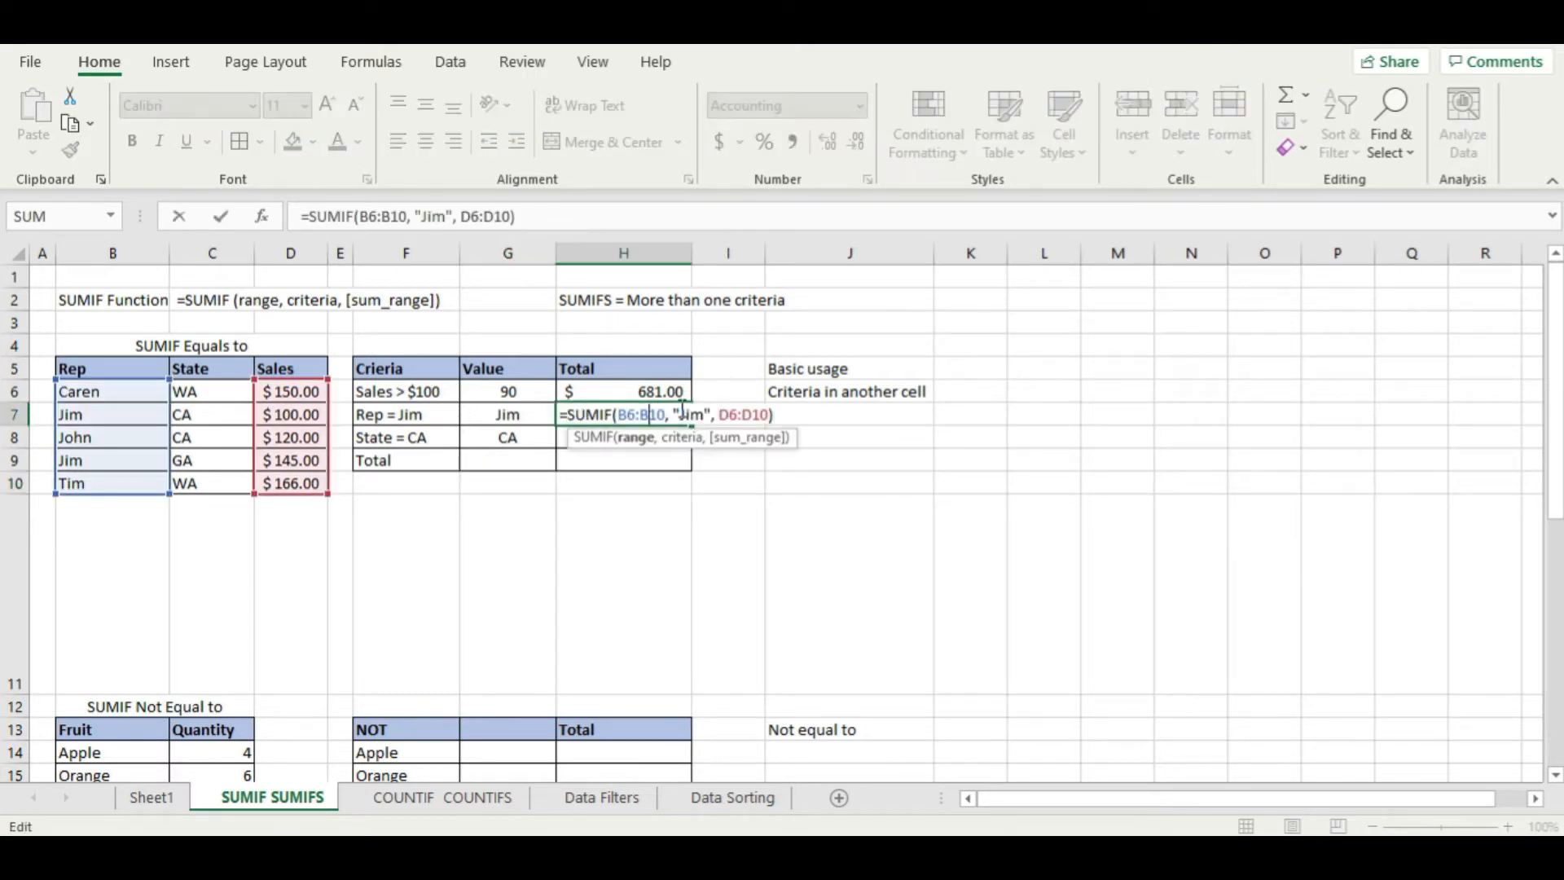
drag(675, 415, 706, 413)
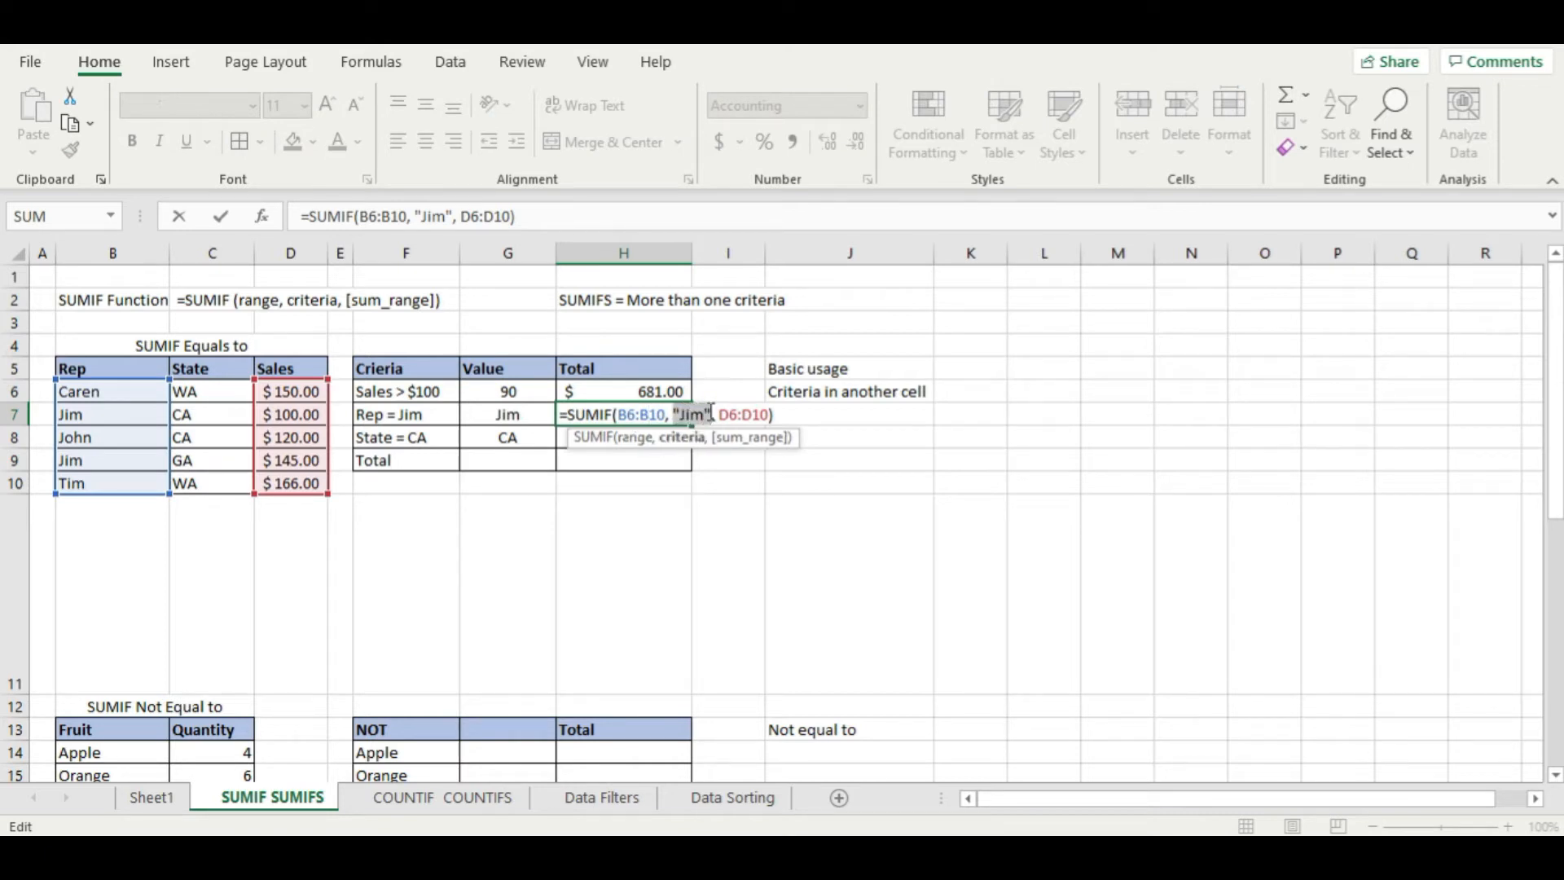
key(Delete)
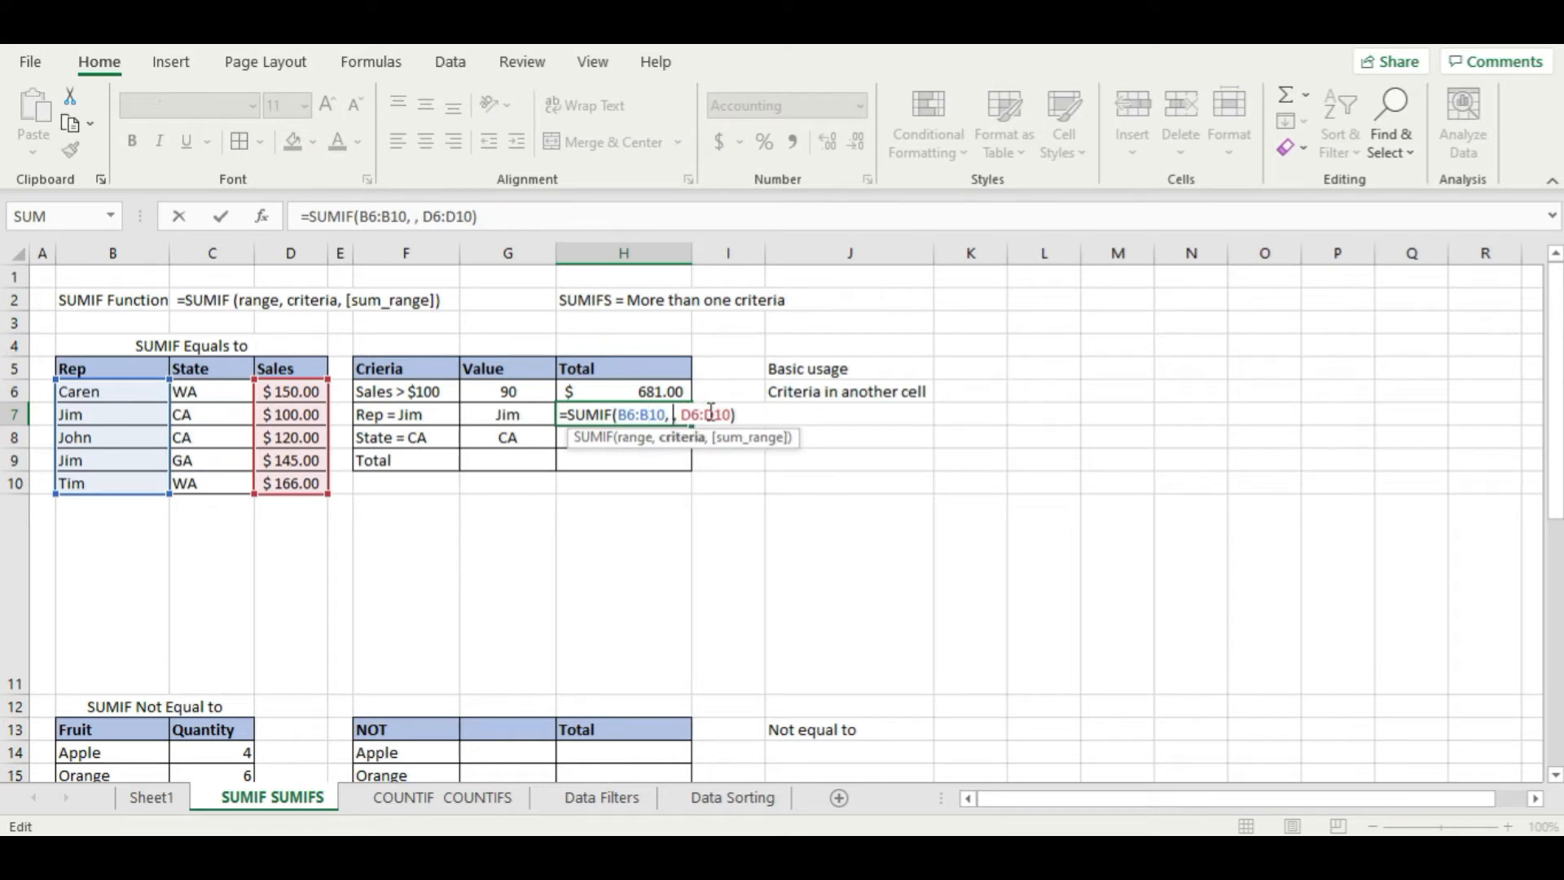
click(519, 415)
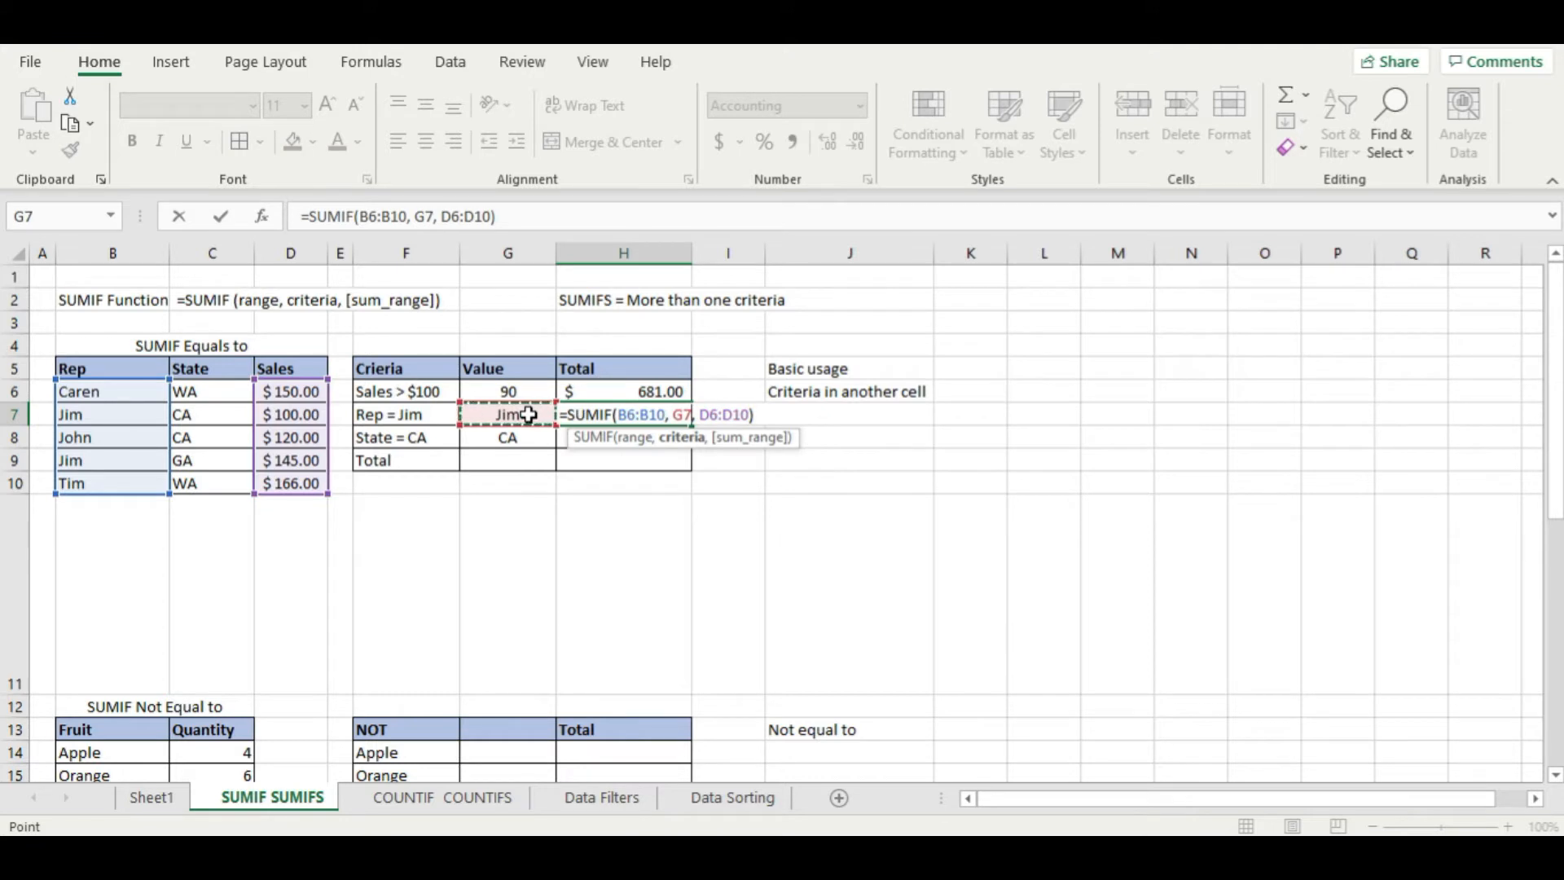
key(Return)
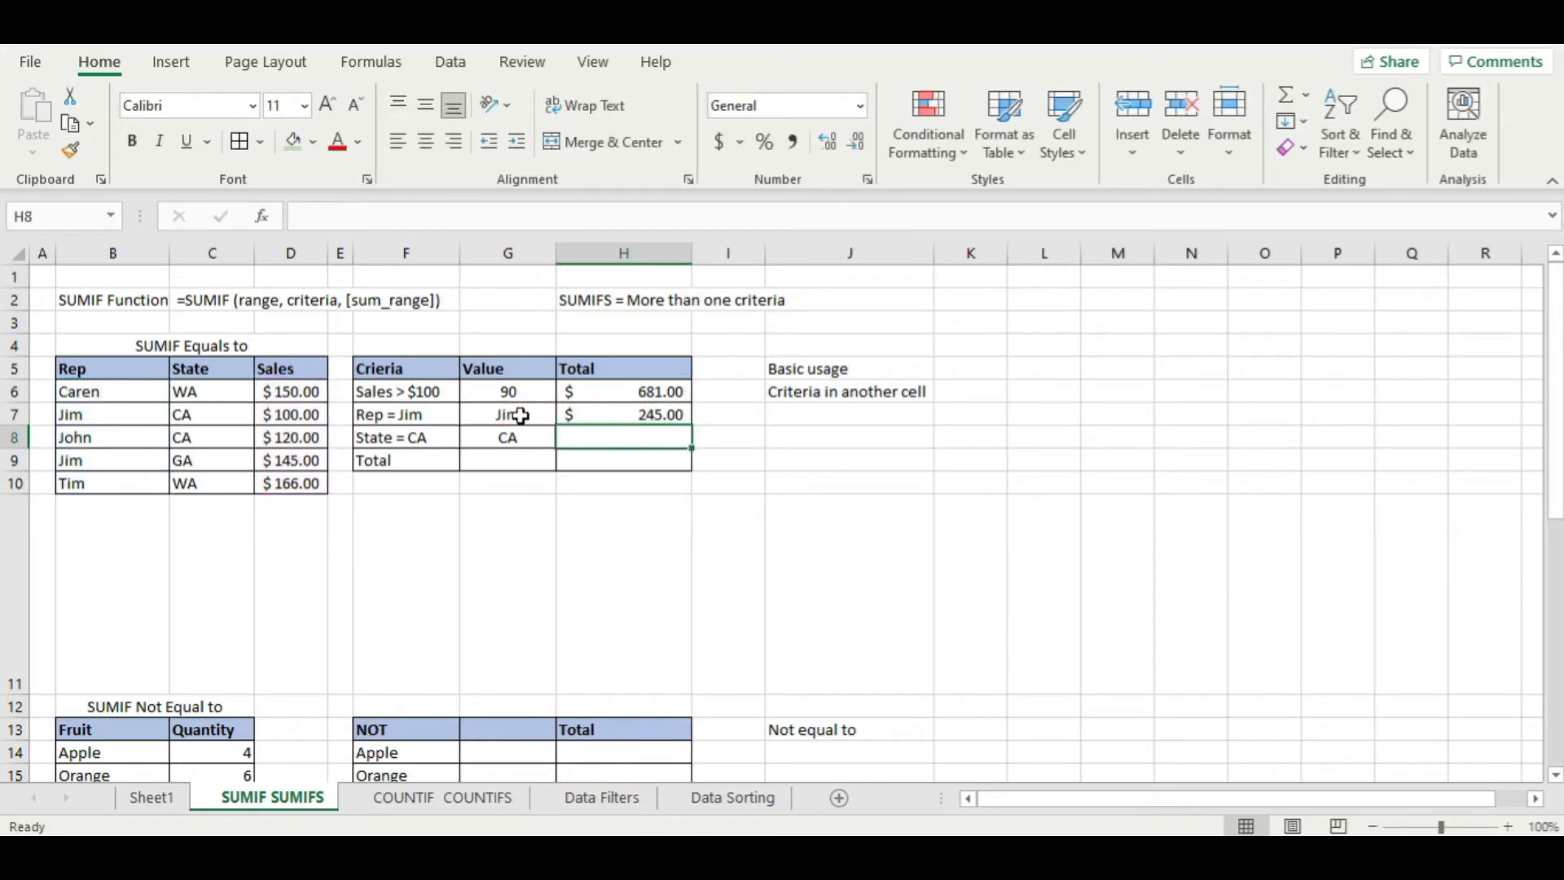
- Set the rep criterion in G7 to the rep name listed in B10 to test the total
click(520, 415)
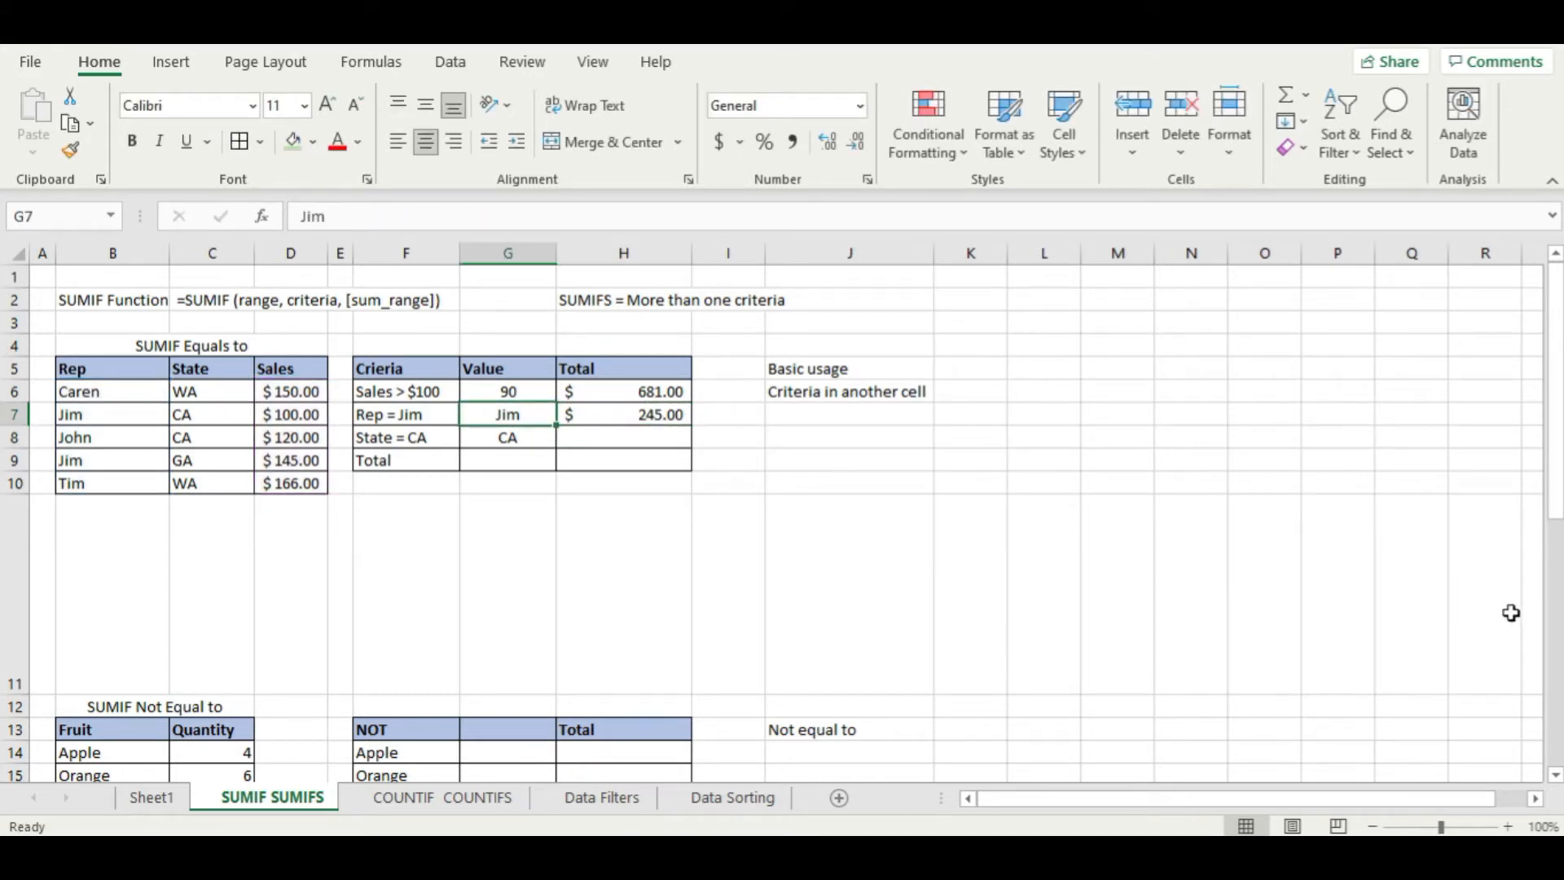
key(BackSpace)
key(BackSpace)
key(BackSpace)
text(Tim)
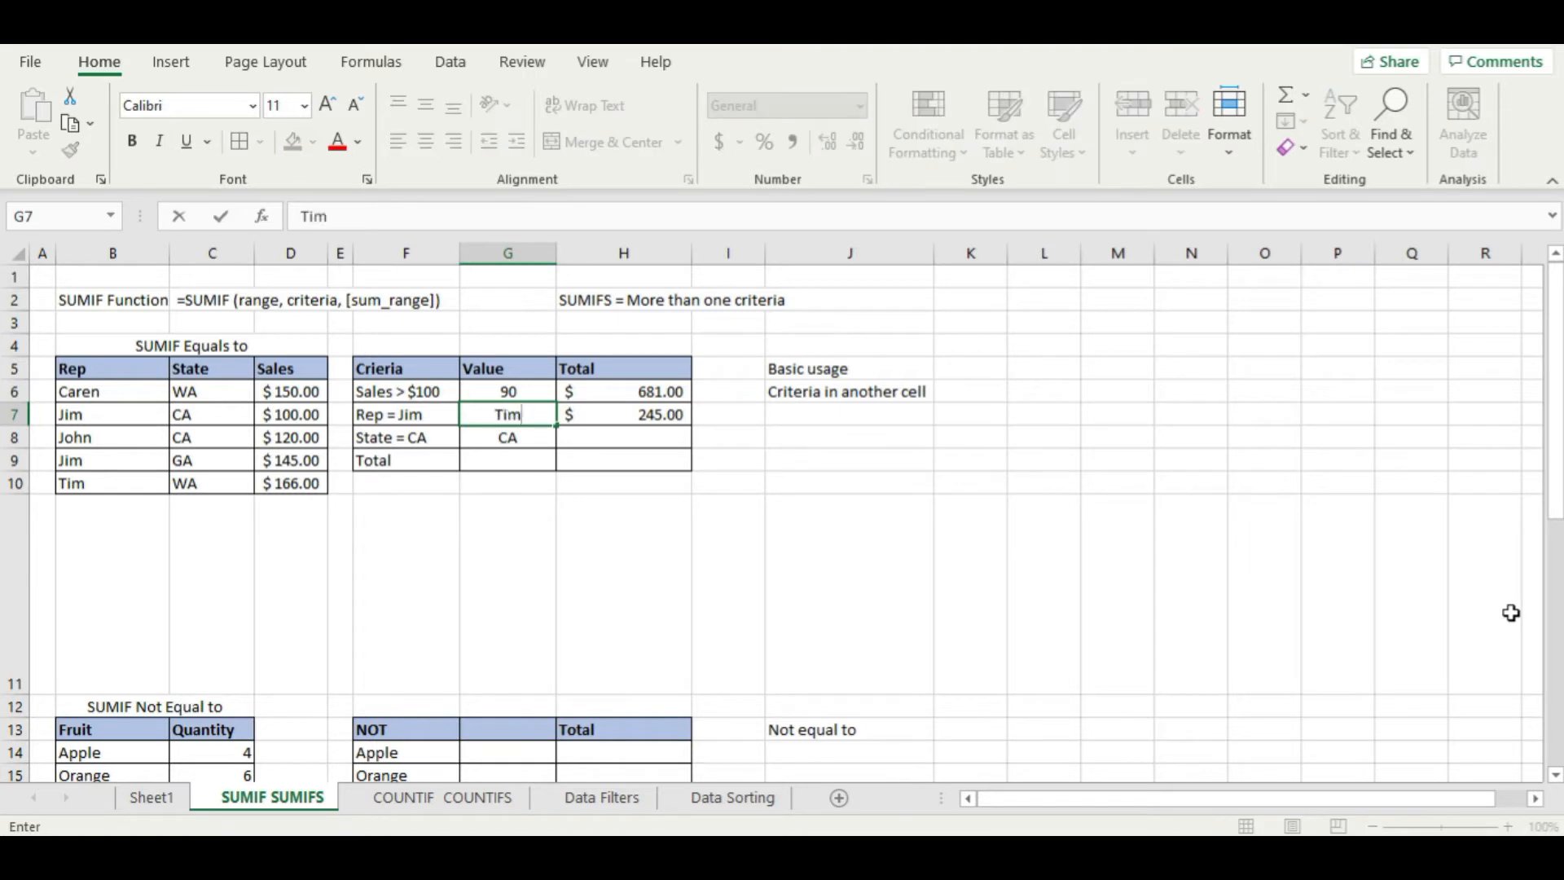
key(Return)
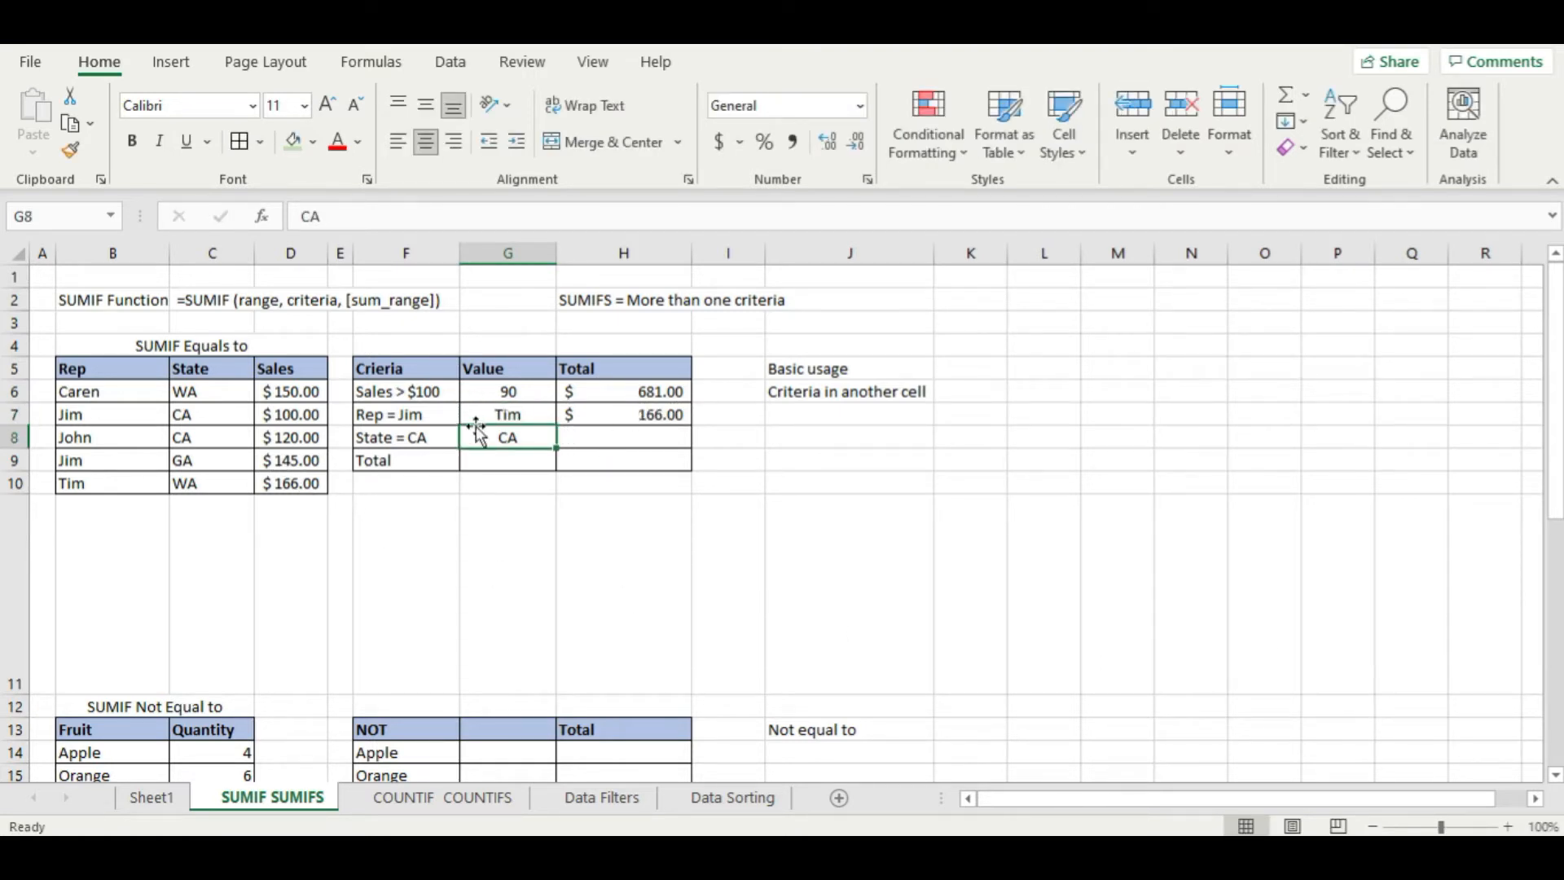
- Test the rep name from B6 as the criterion in G7, and restore the rep name from B7
click(509, 409)
text(CA)
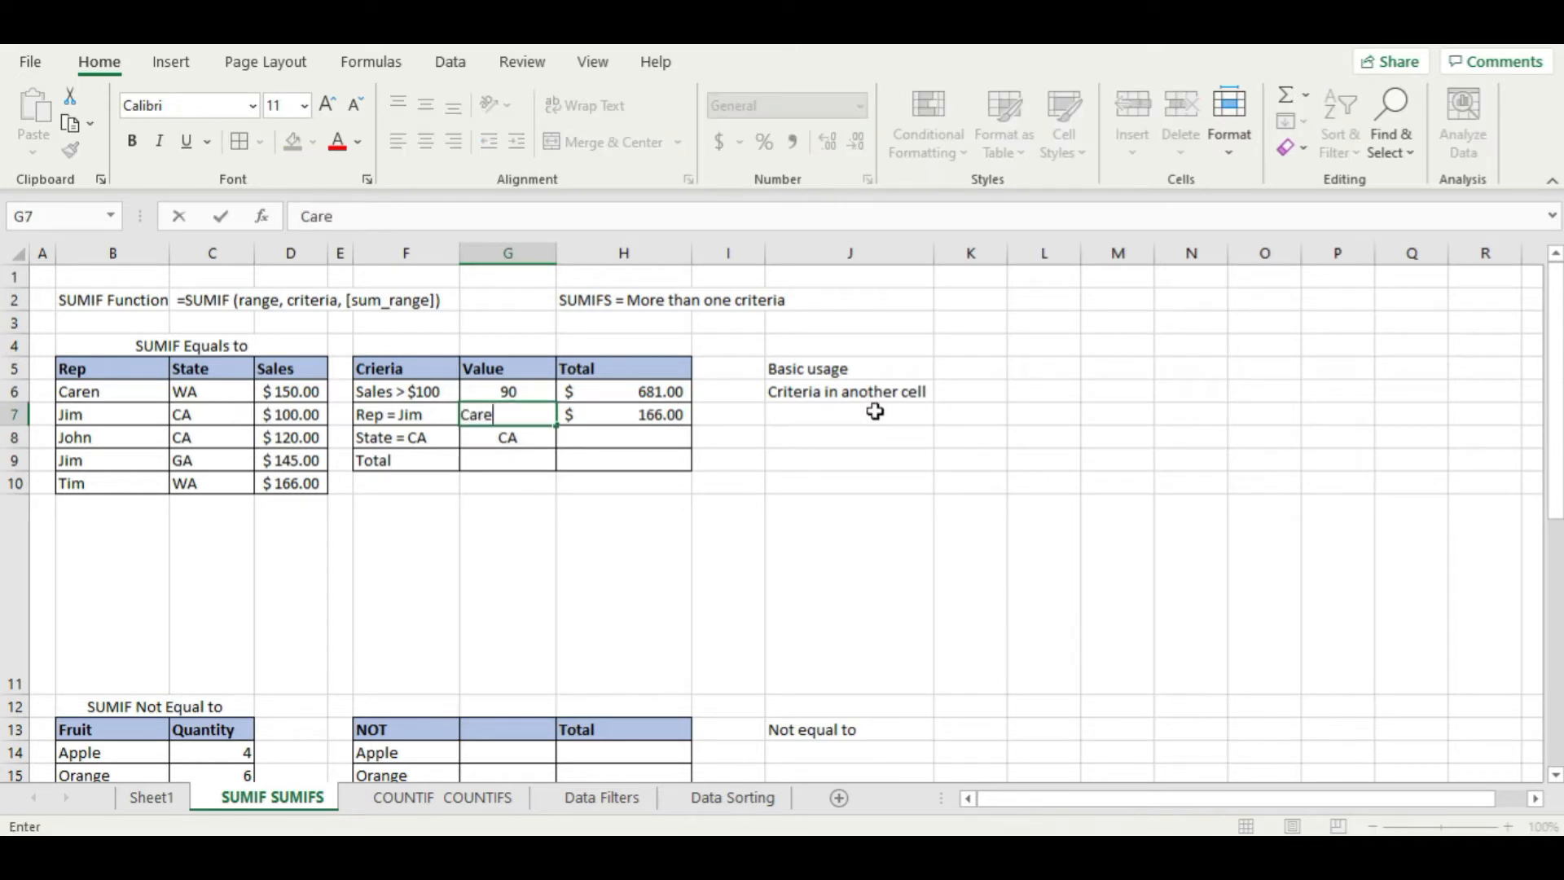
key(Return)
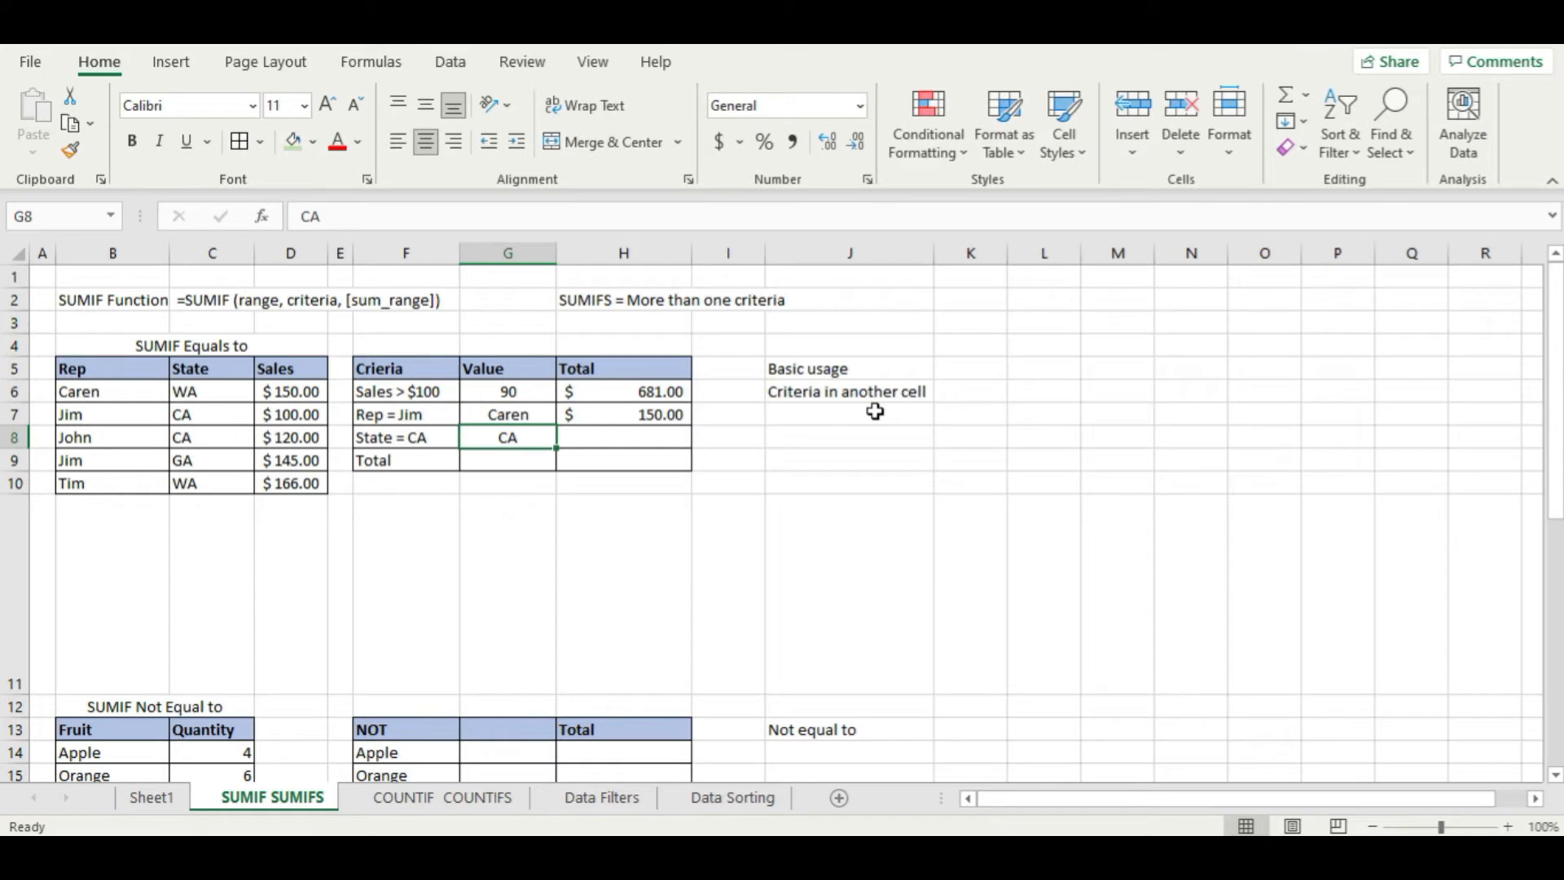
click(509, 414)
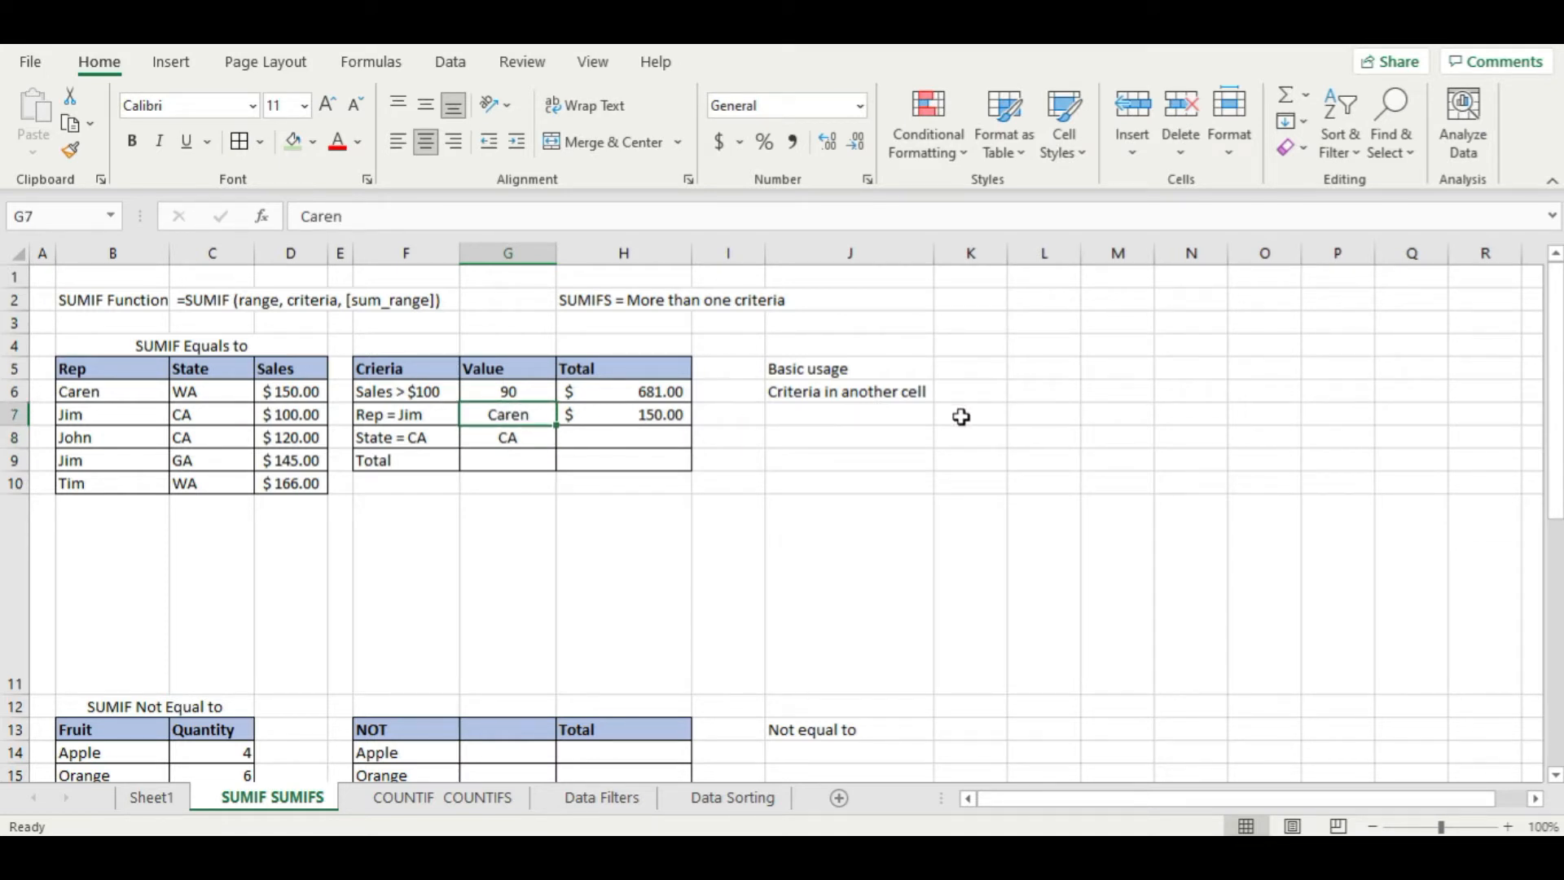
text(Jim)
key(Return)
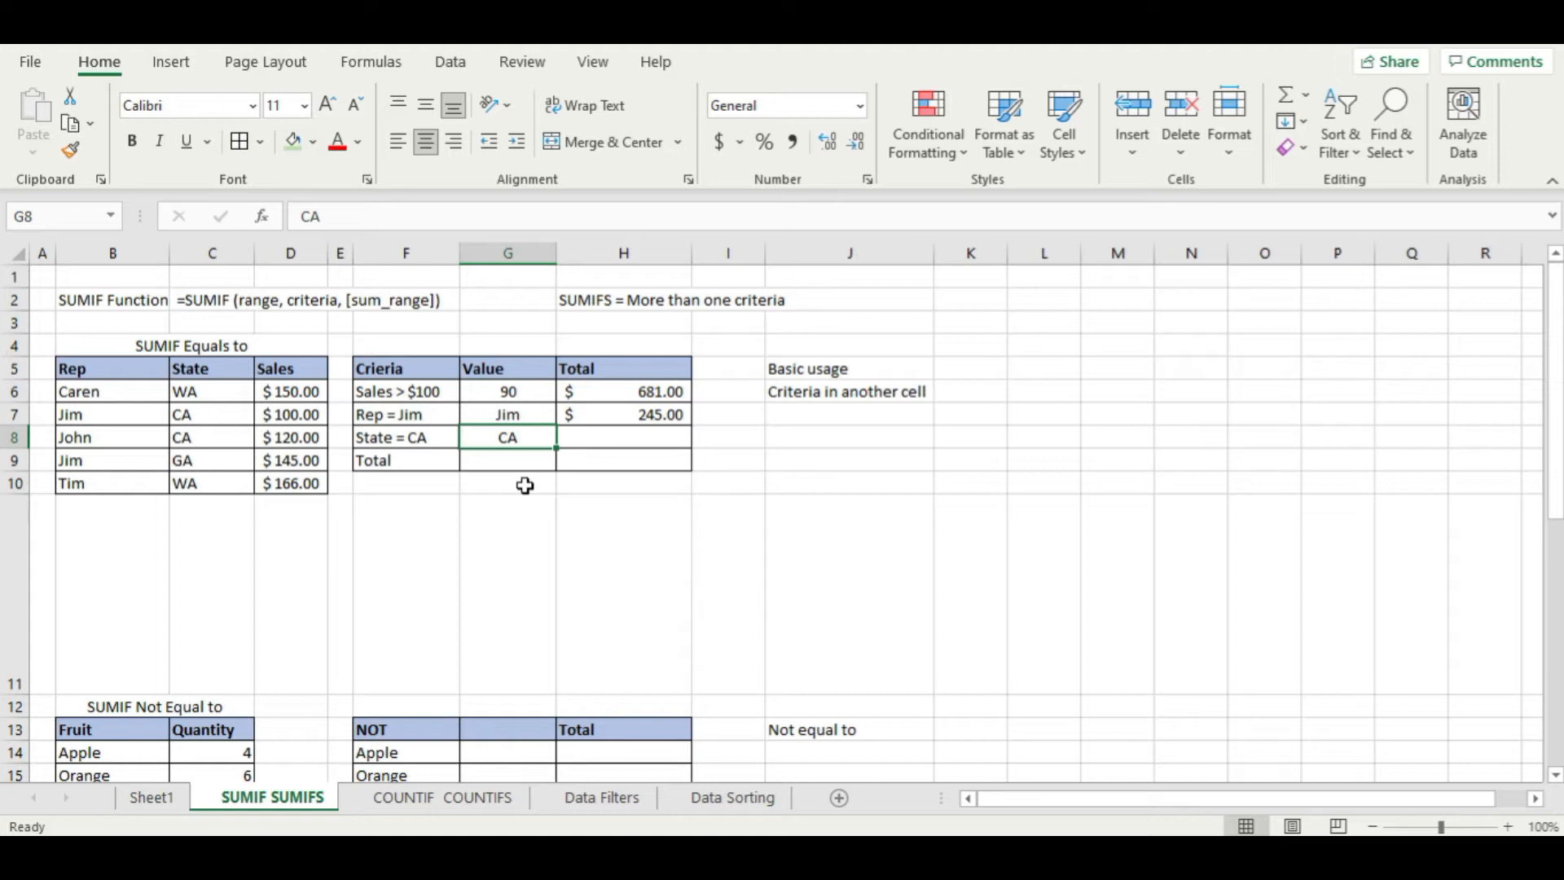
- Fill the SUMIF formula from H7 down to H8 with its relative references and inspect the copied formula
click(627, 414)
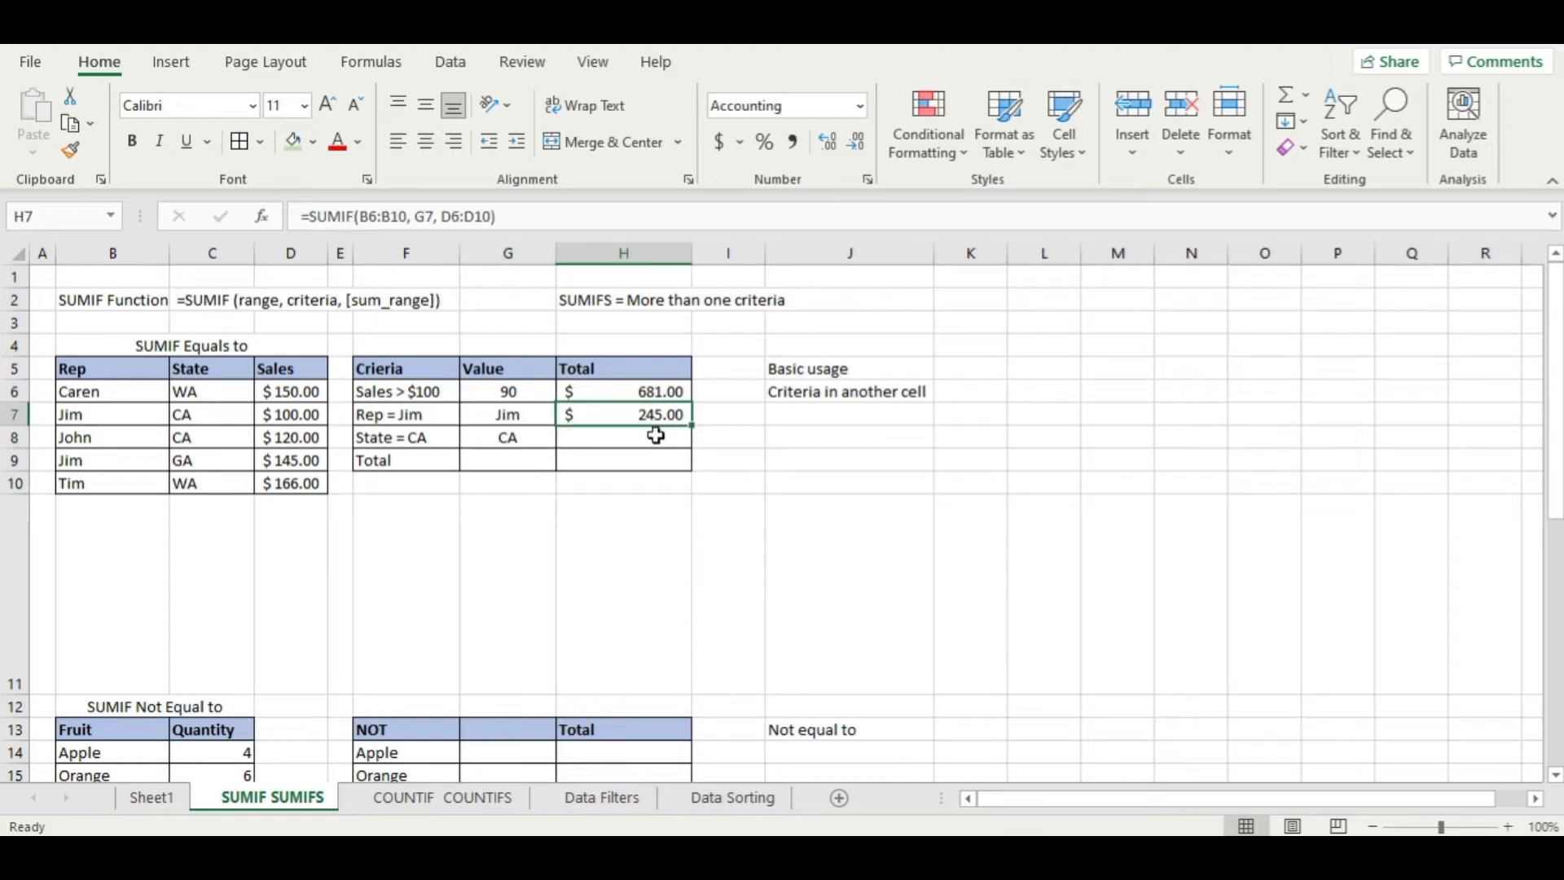
click(654, 441)
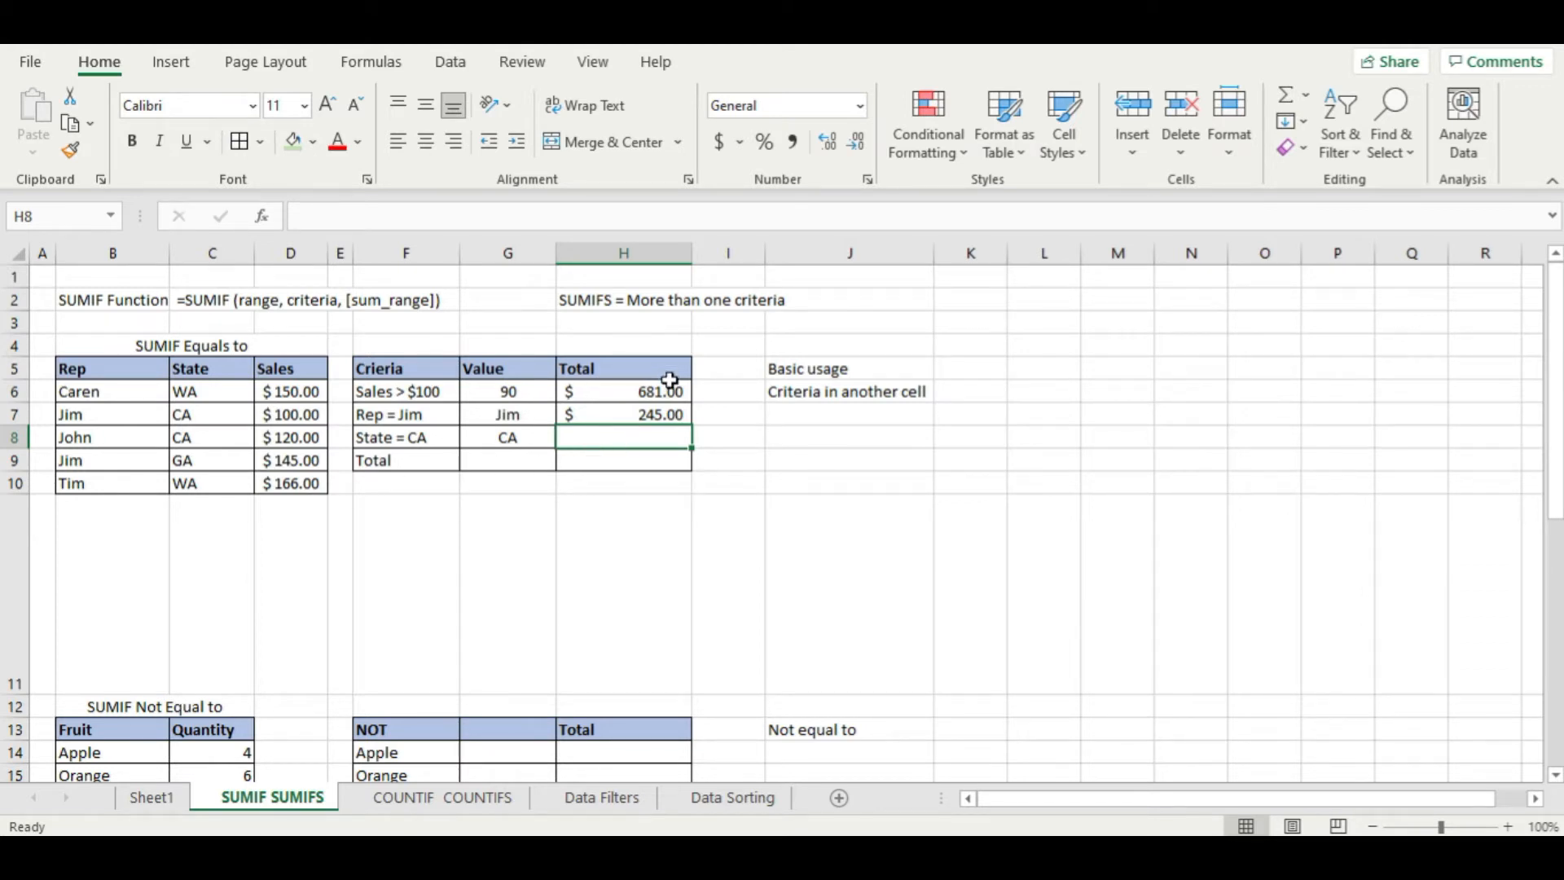
click(663, 413)
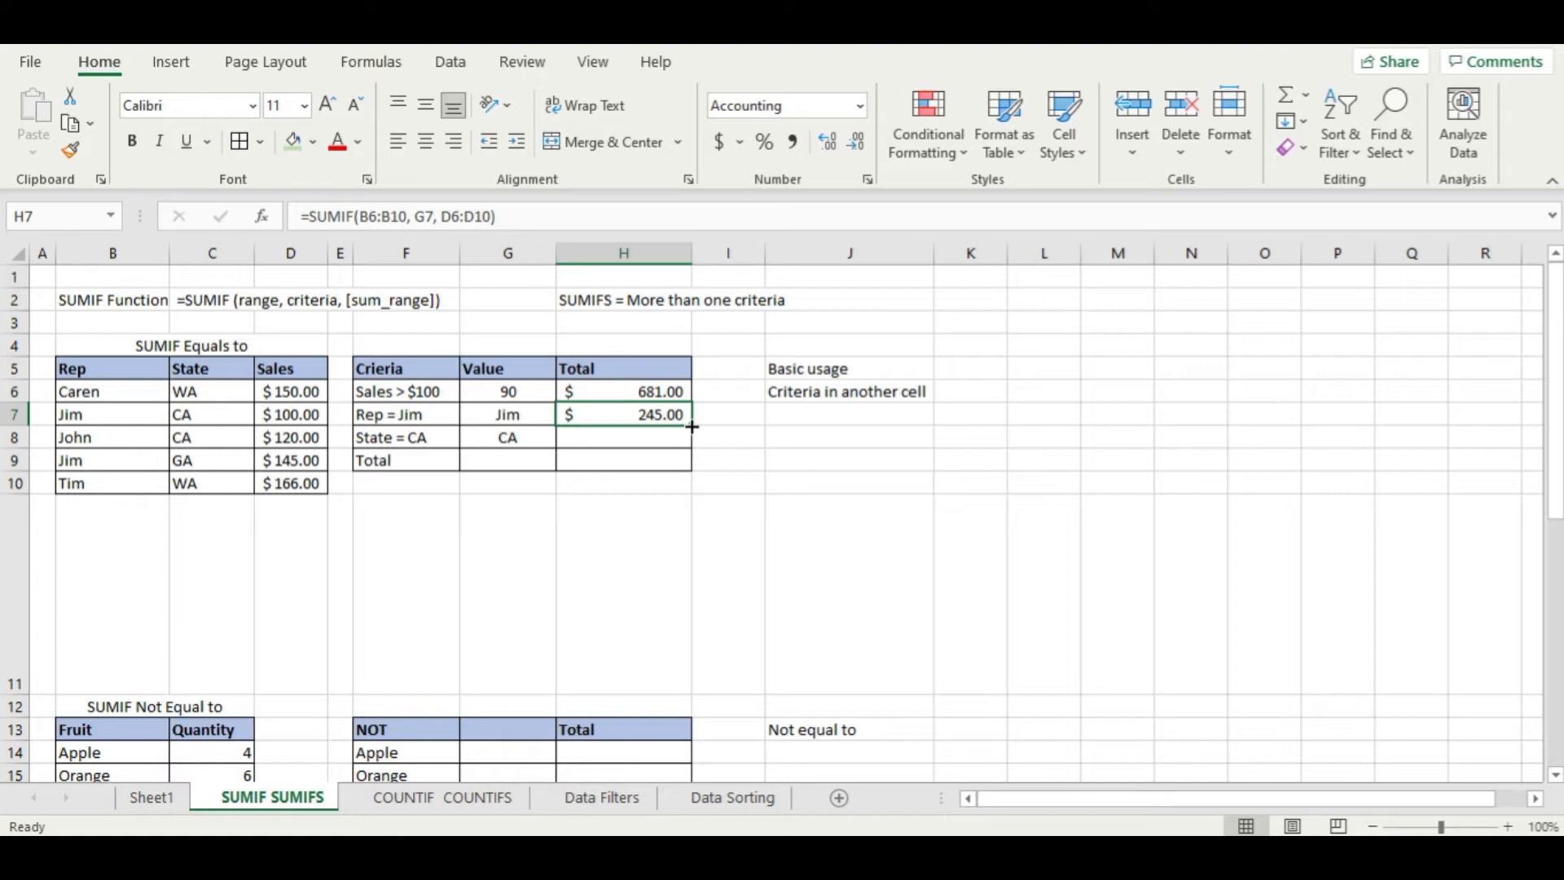
drag(691, 426, 691, 448)
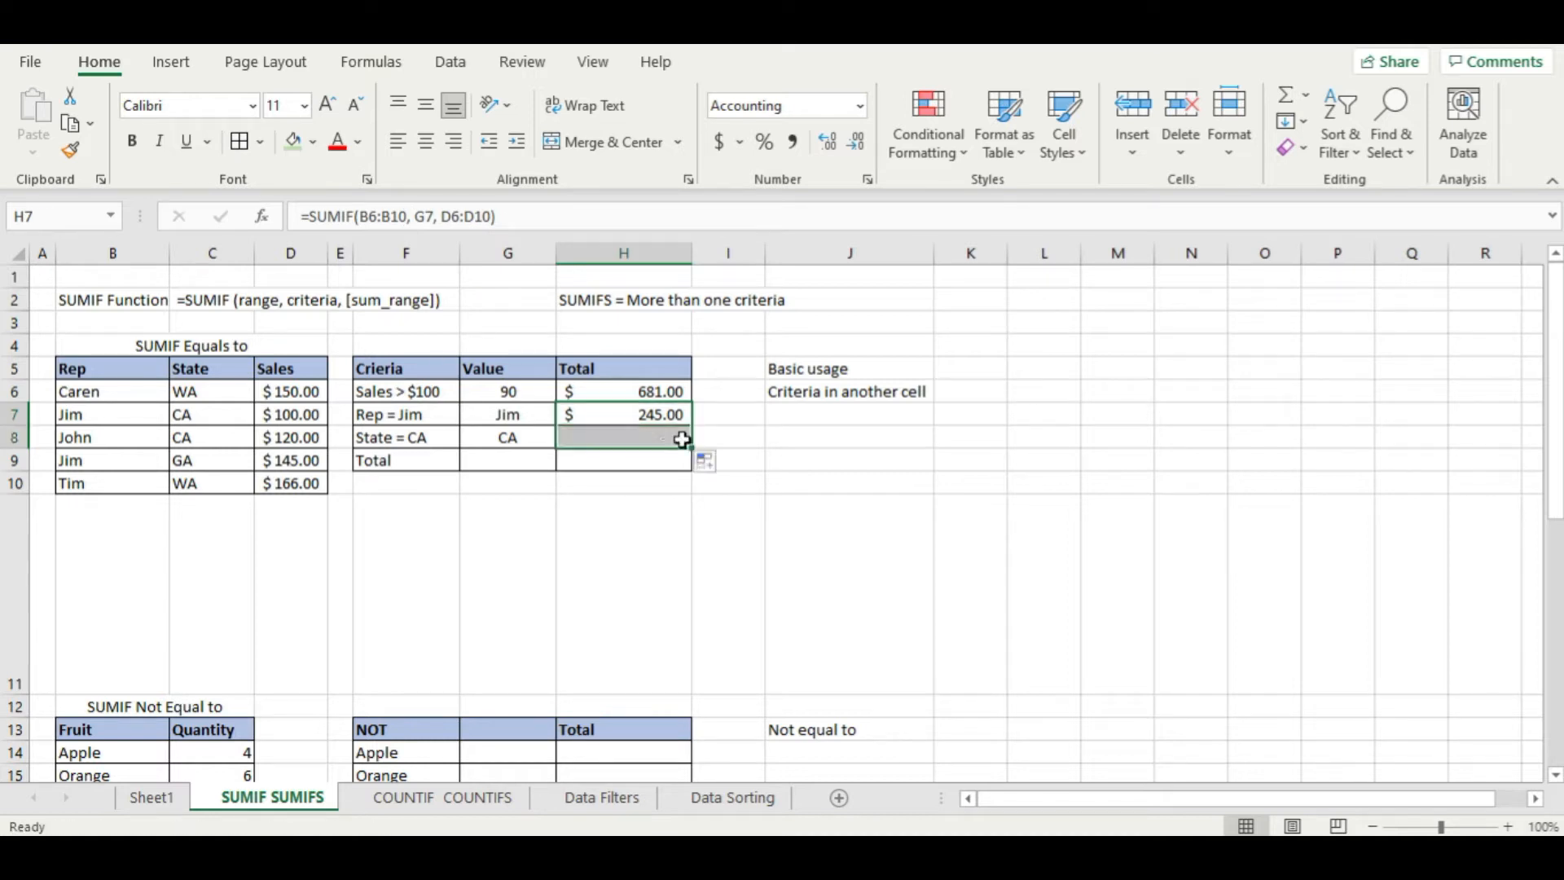
click(859, 464)
click(680, 437)
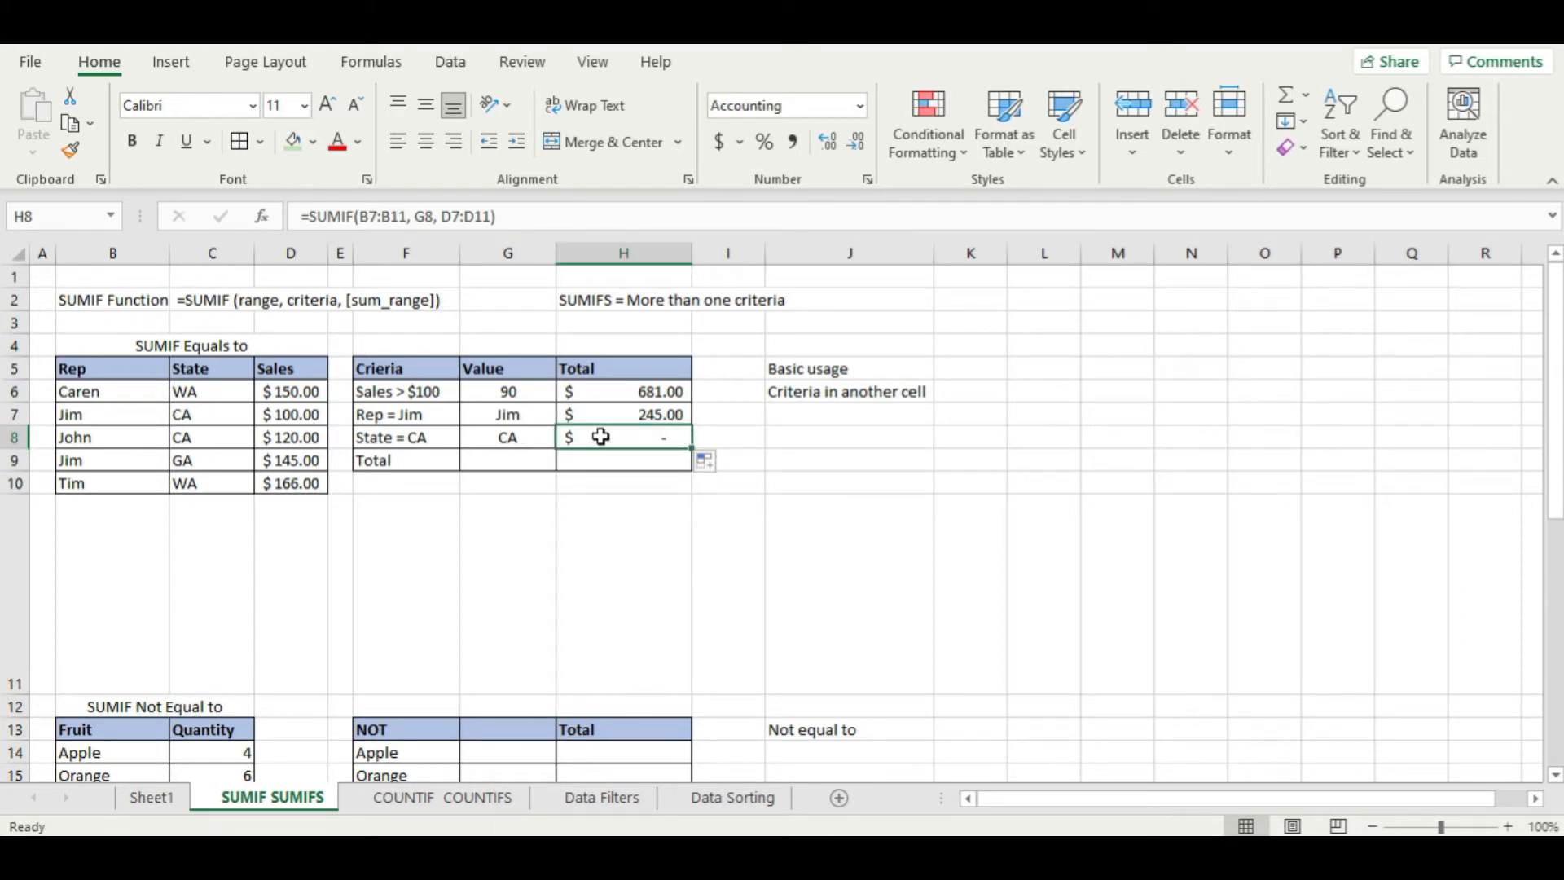
- Compare the ranges referenced by the SUMIF formula in H7 with those in the copy in H8
double_click(619, 413)
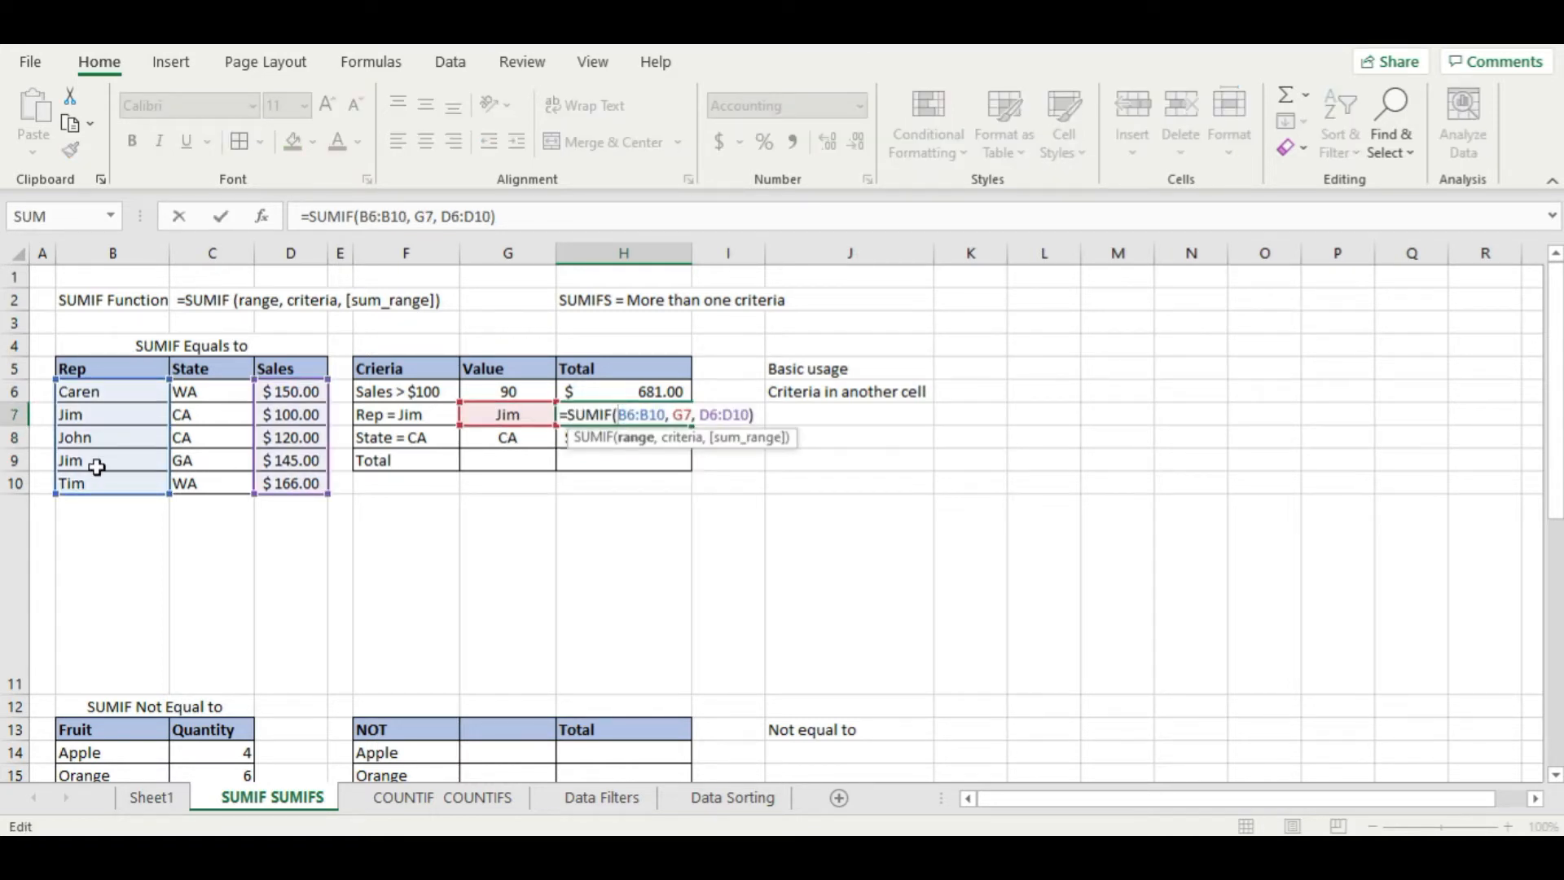
key(ctrl+Return)
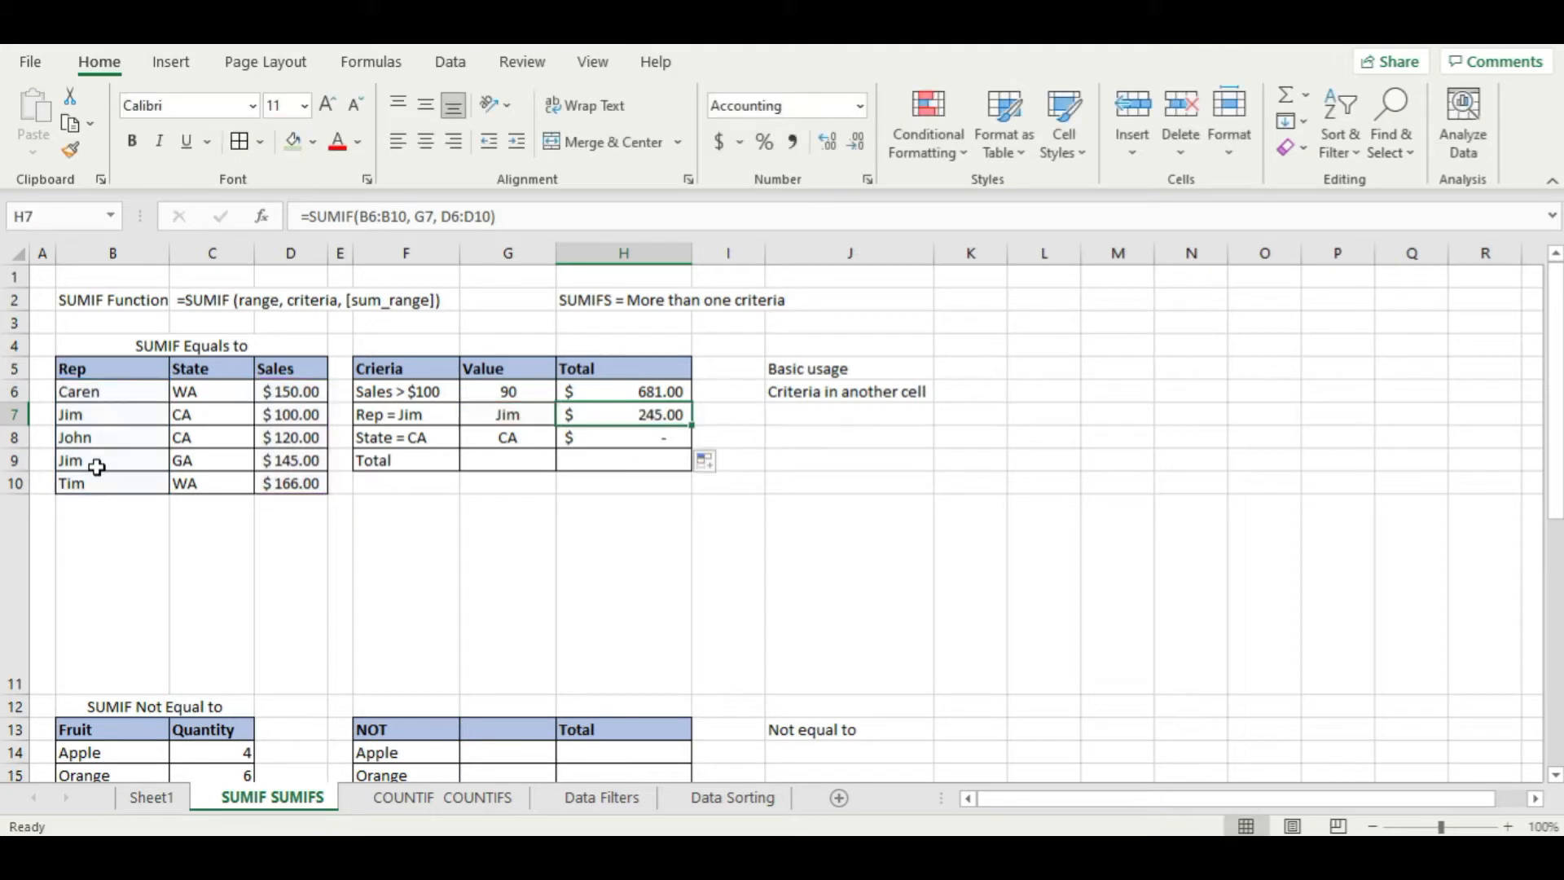
double_click(668, 440)
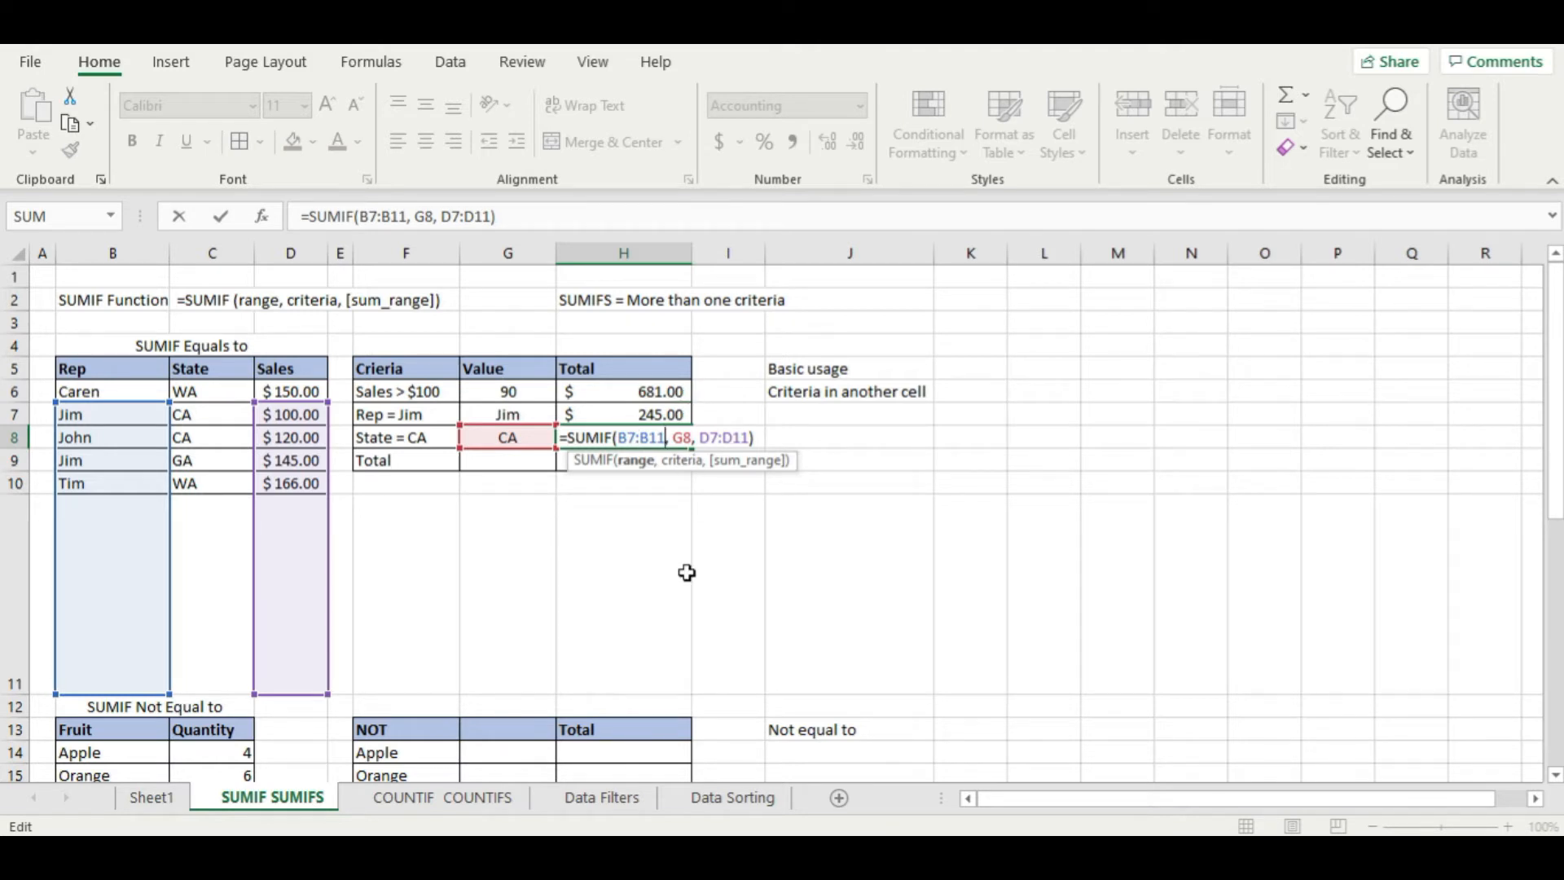
key(Return)
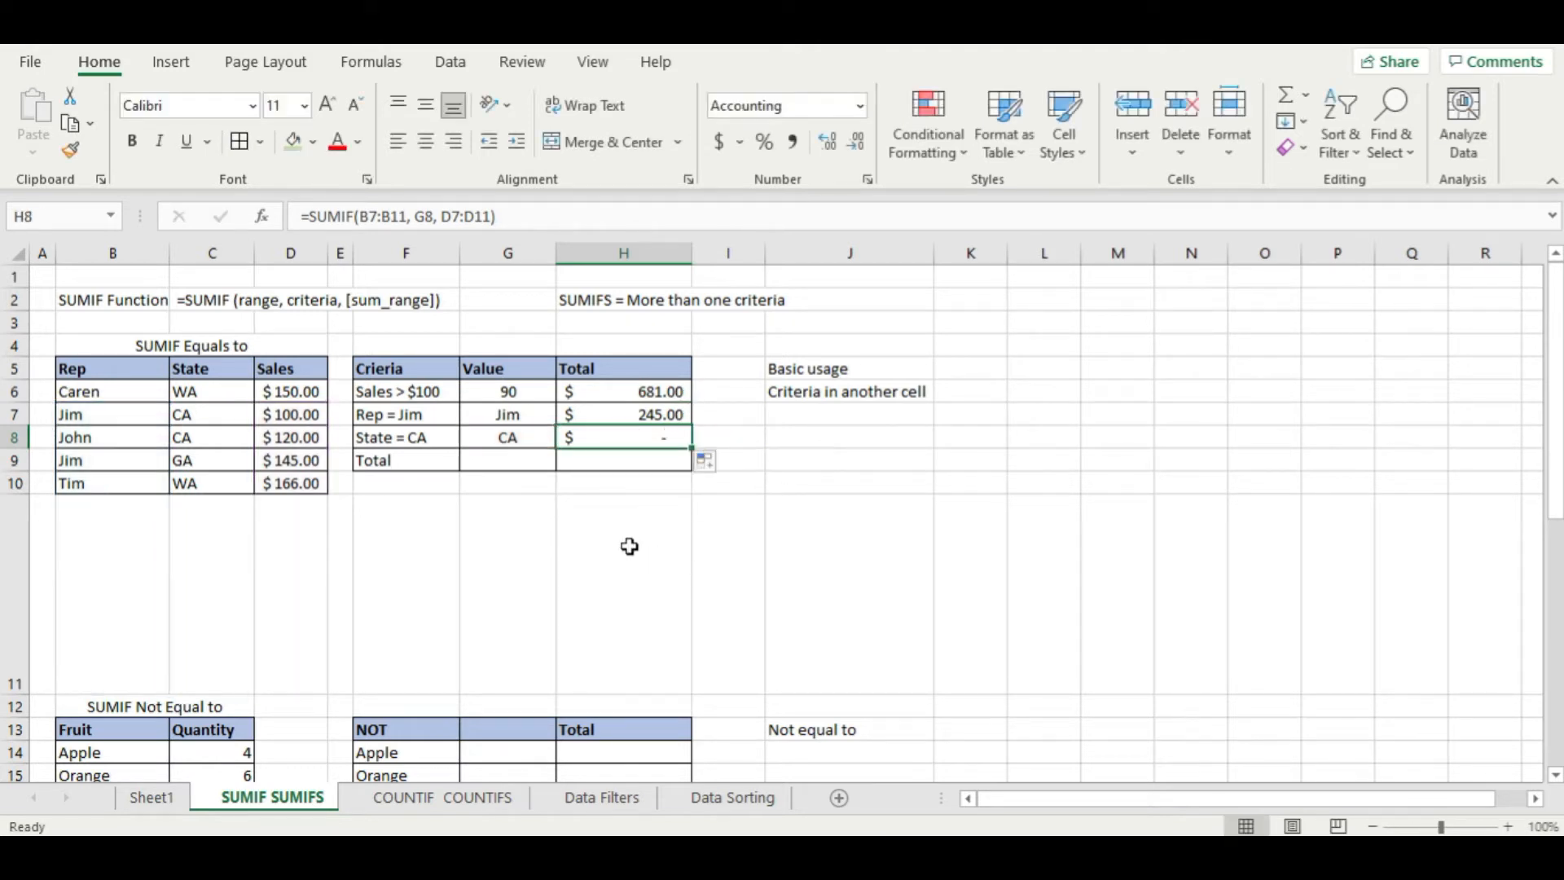
- Make the criteria range in H7's SUMIF formula absolute as $B$6:$B$10
click(655, 414)
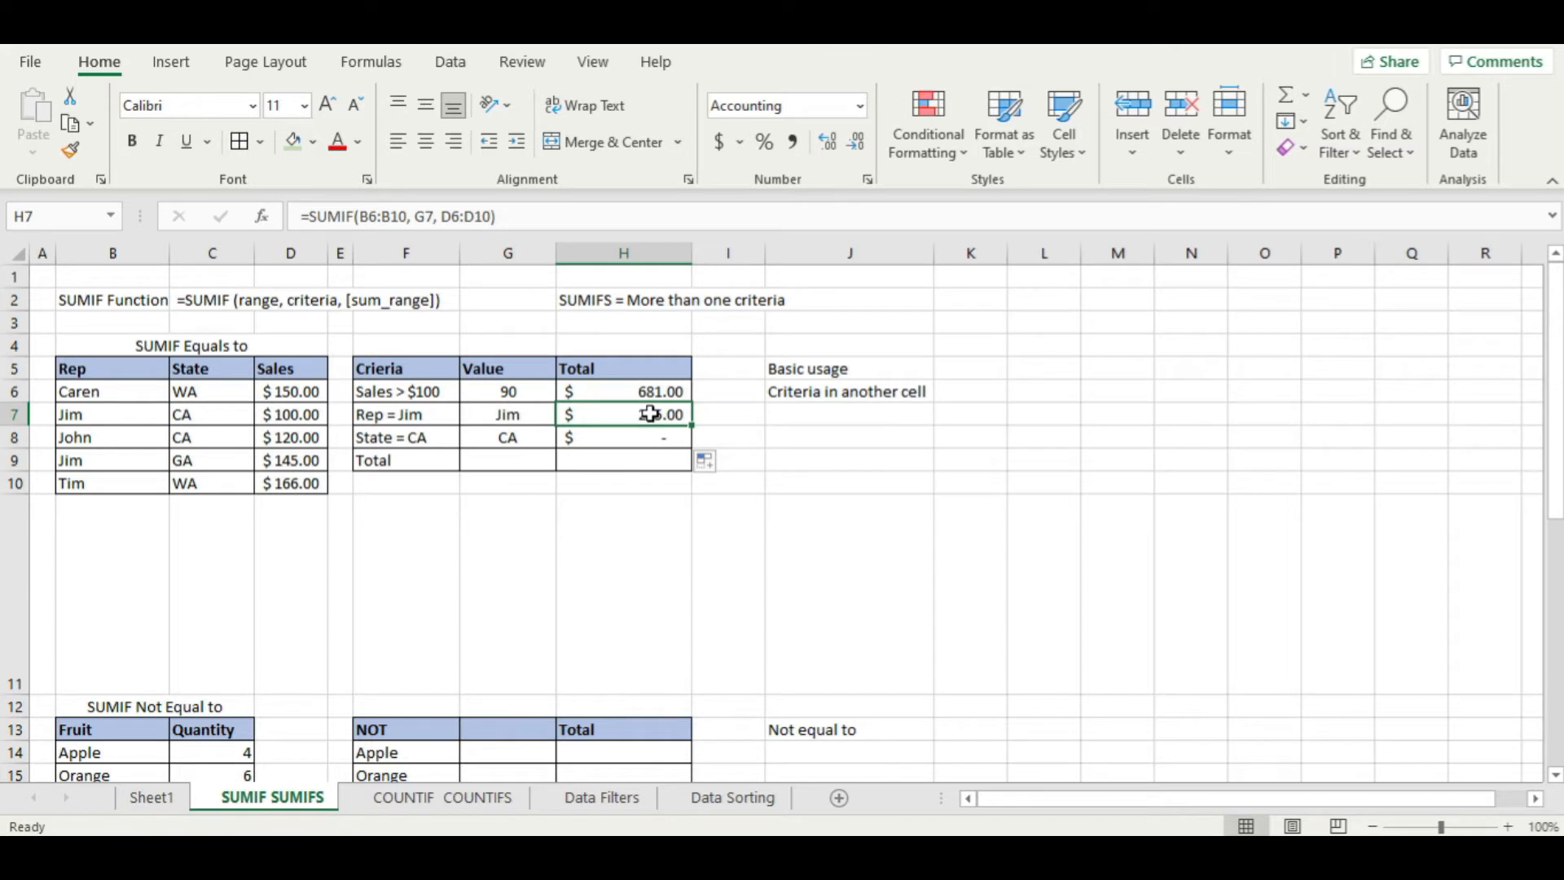
double_click(650, 414)
click(619, 415)
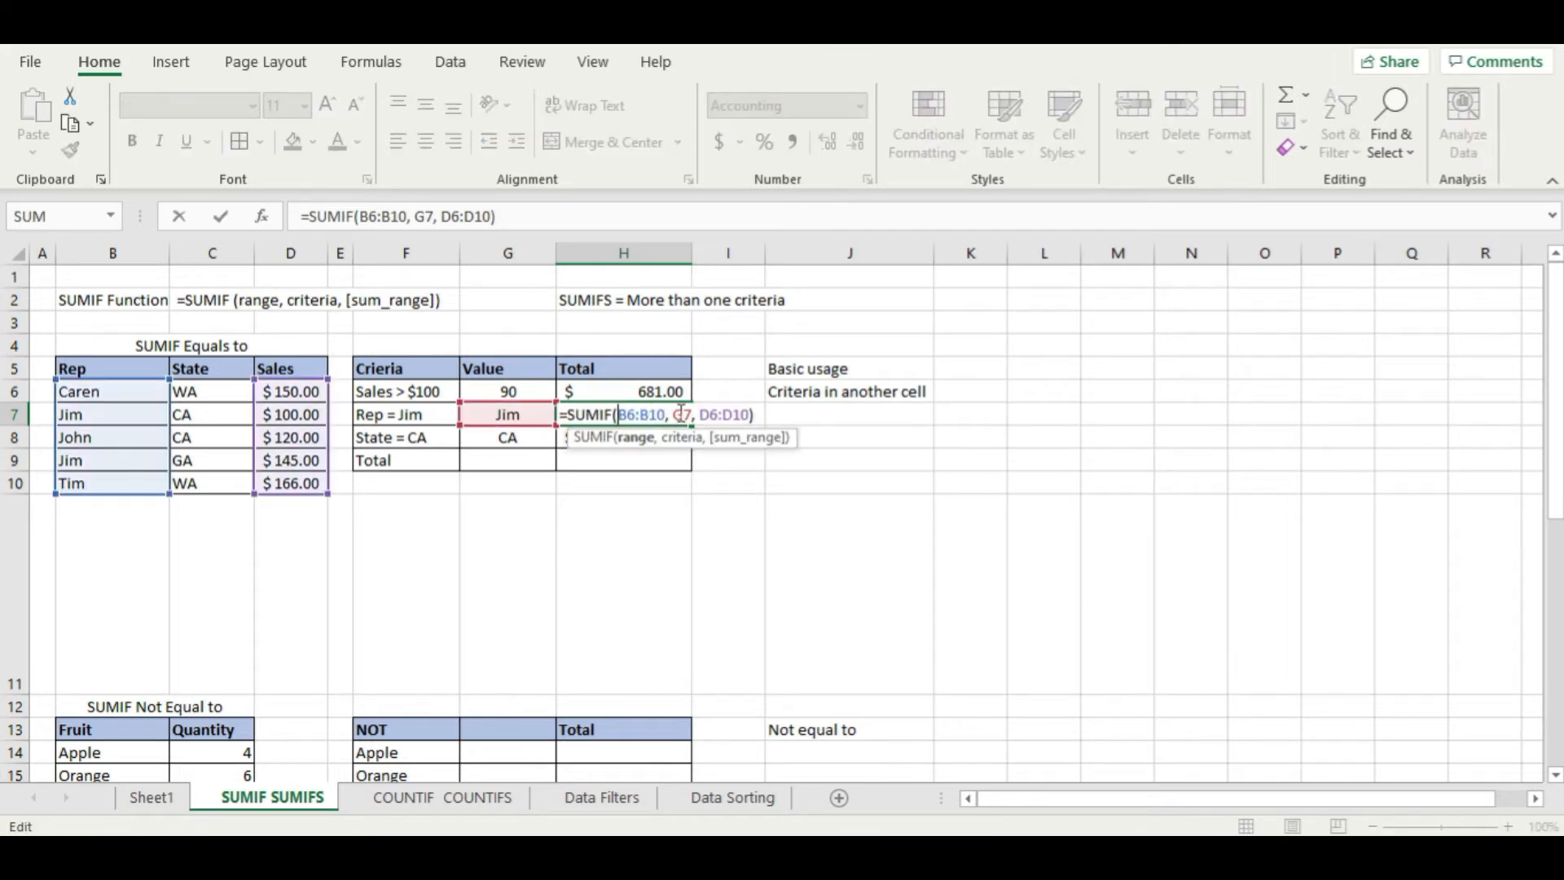
text($)
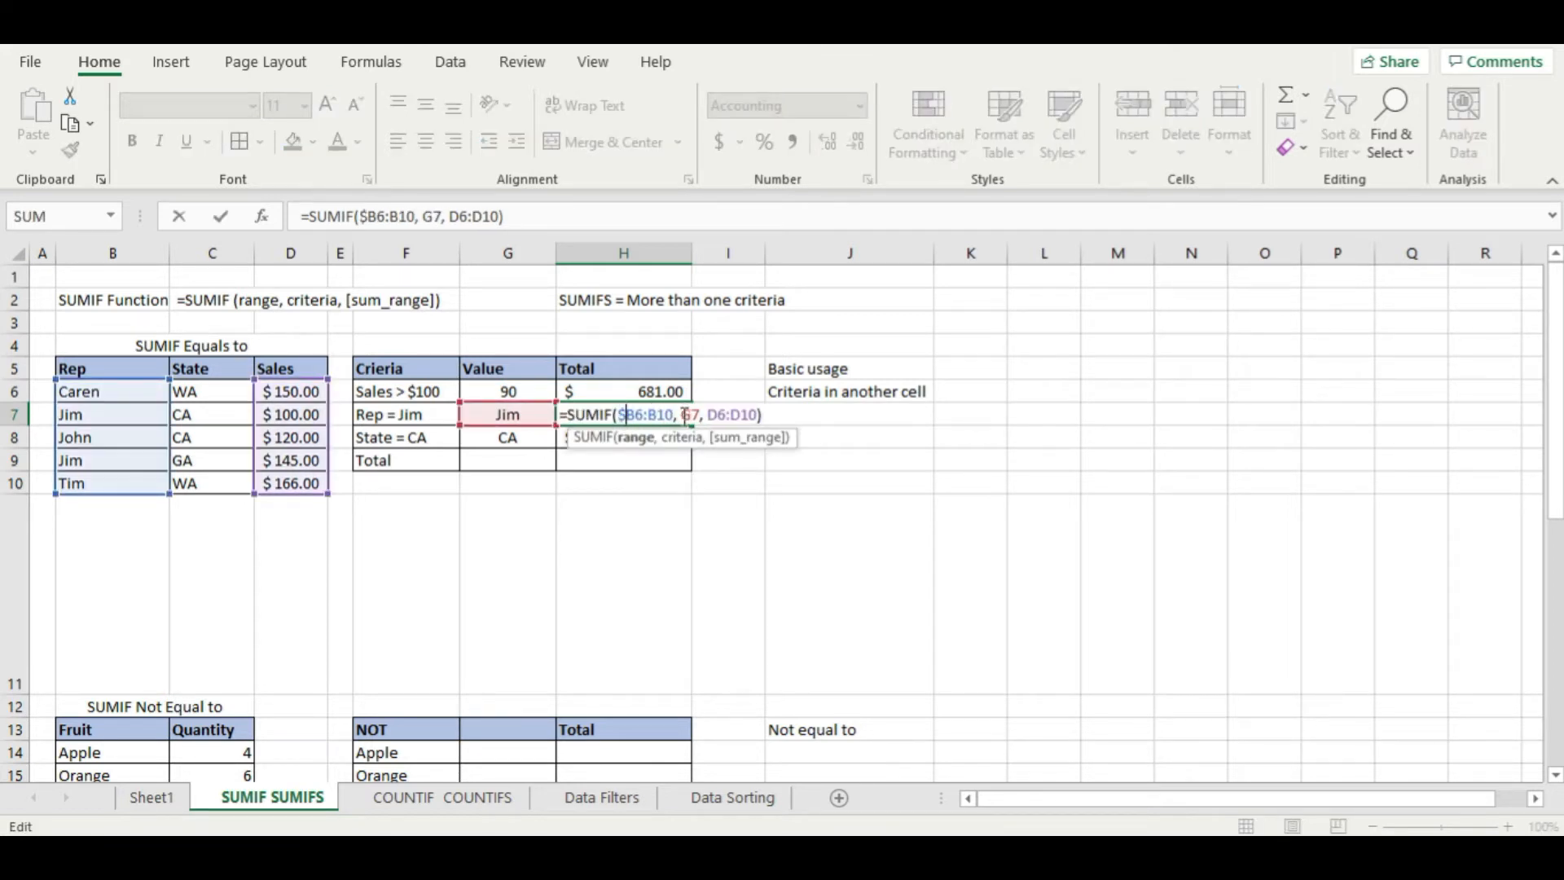
key(Right)
text($)
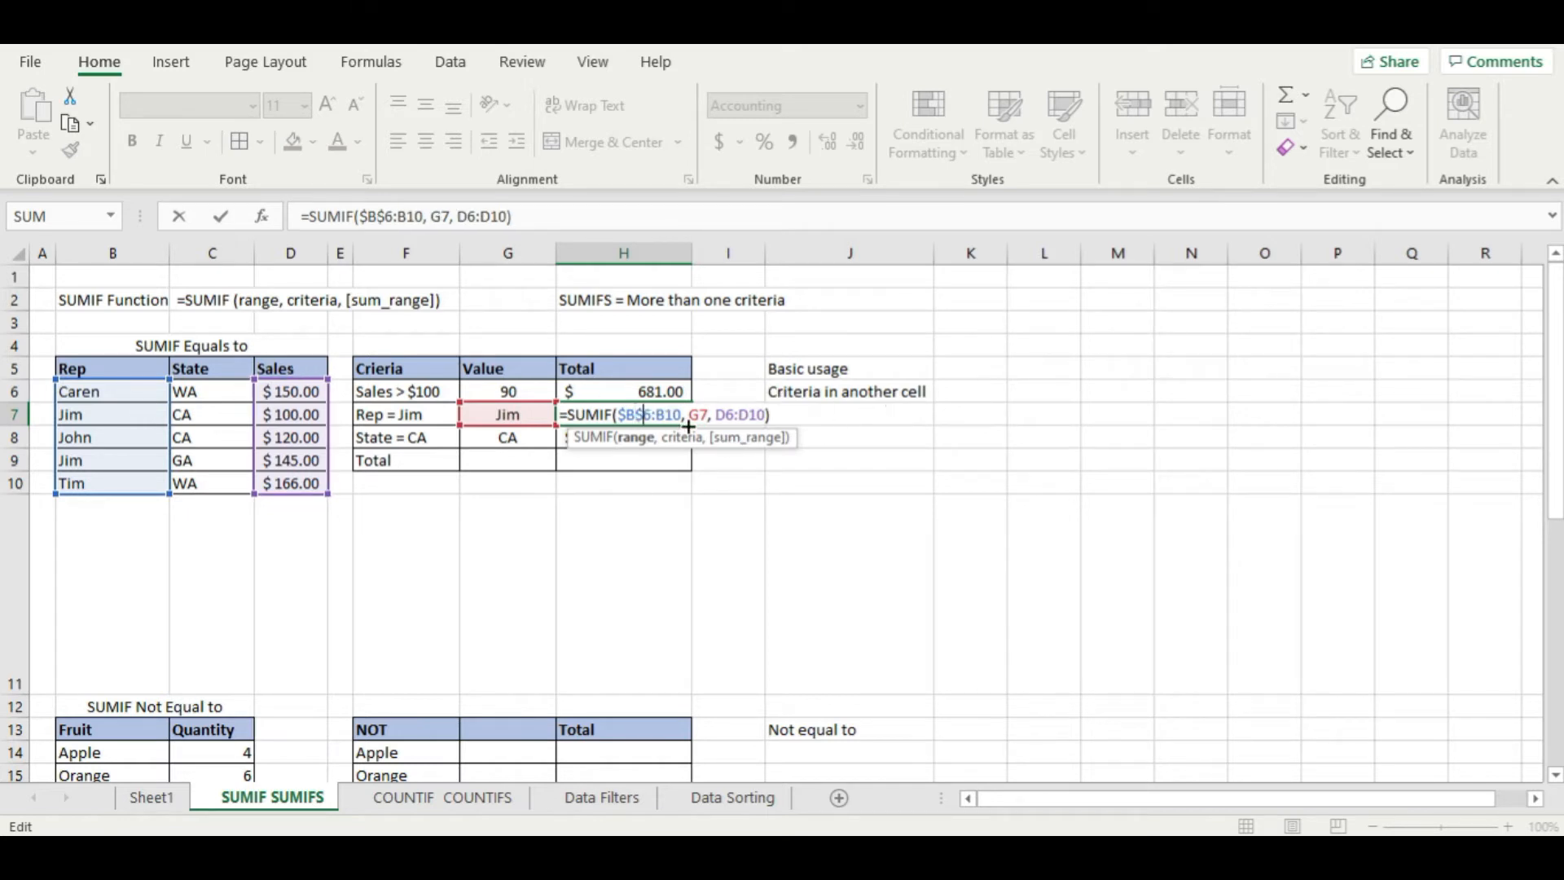
click(659, 415)
text($B)
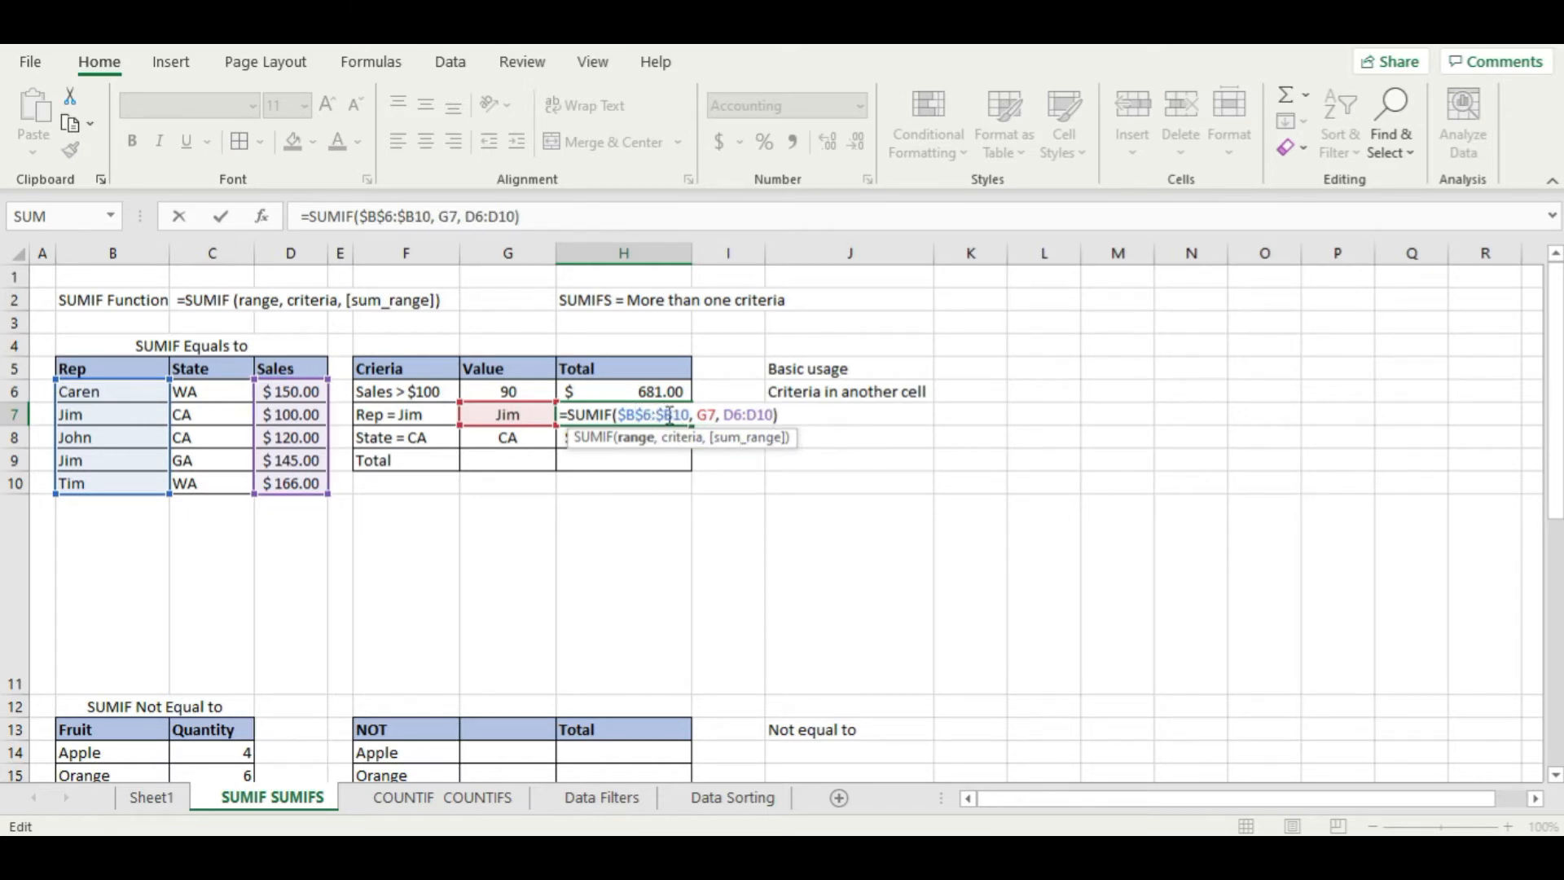
text($)
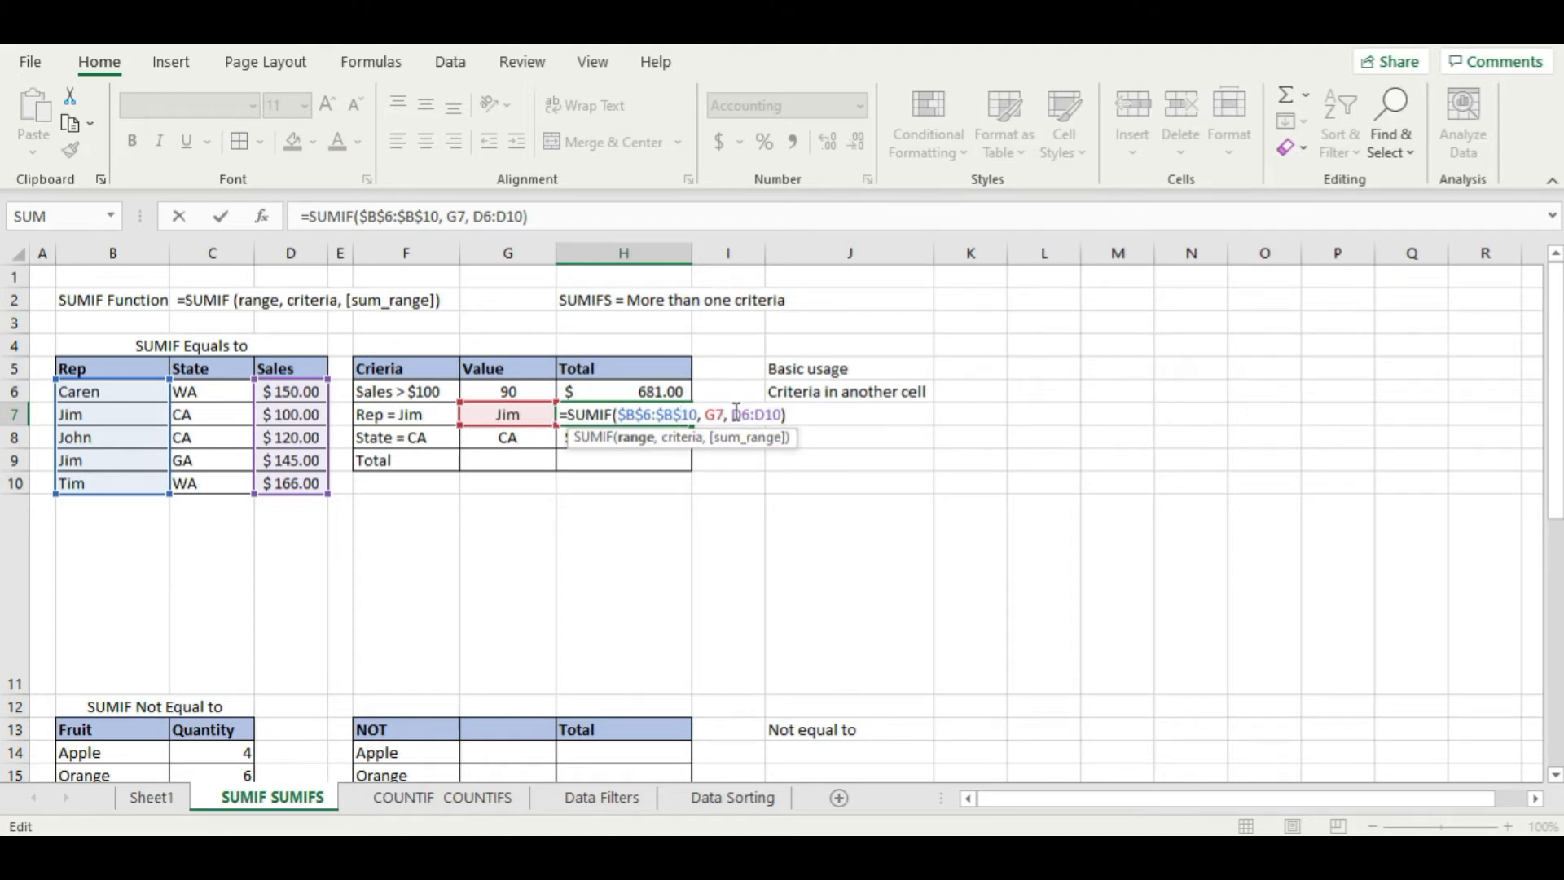
- Make the sum range in H7's formula absolute as $D$6:$D$10 and fill the formula down to H8
click(734, 416)
text($)
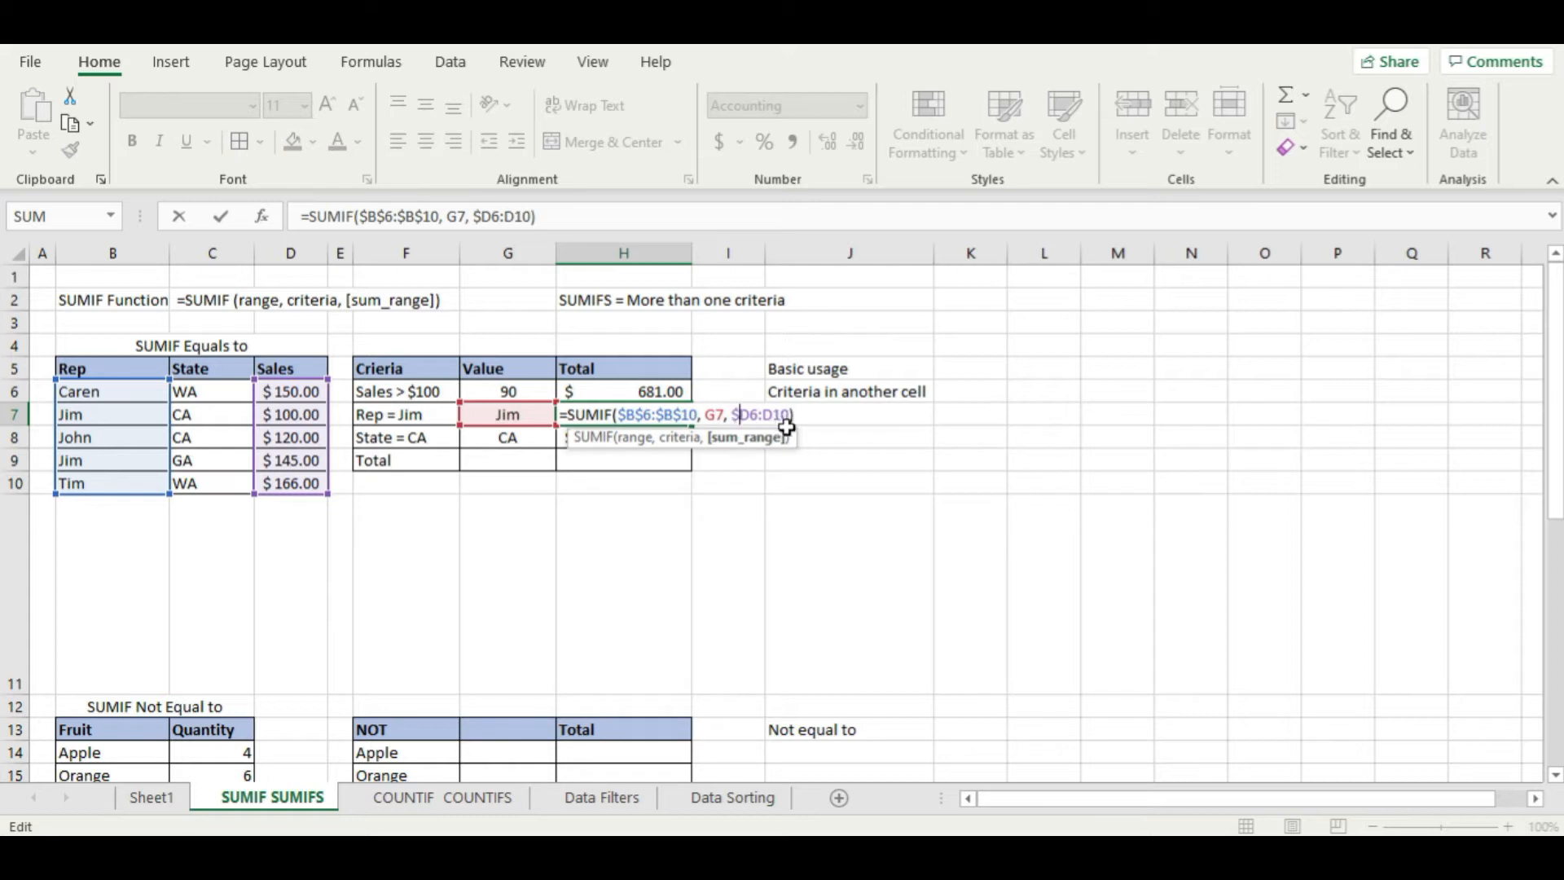
click(751, 416)
text($)
click(772, 416)
text($)
click(790, 416)
text($)
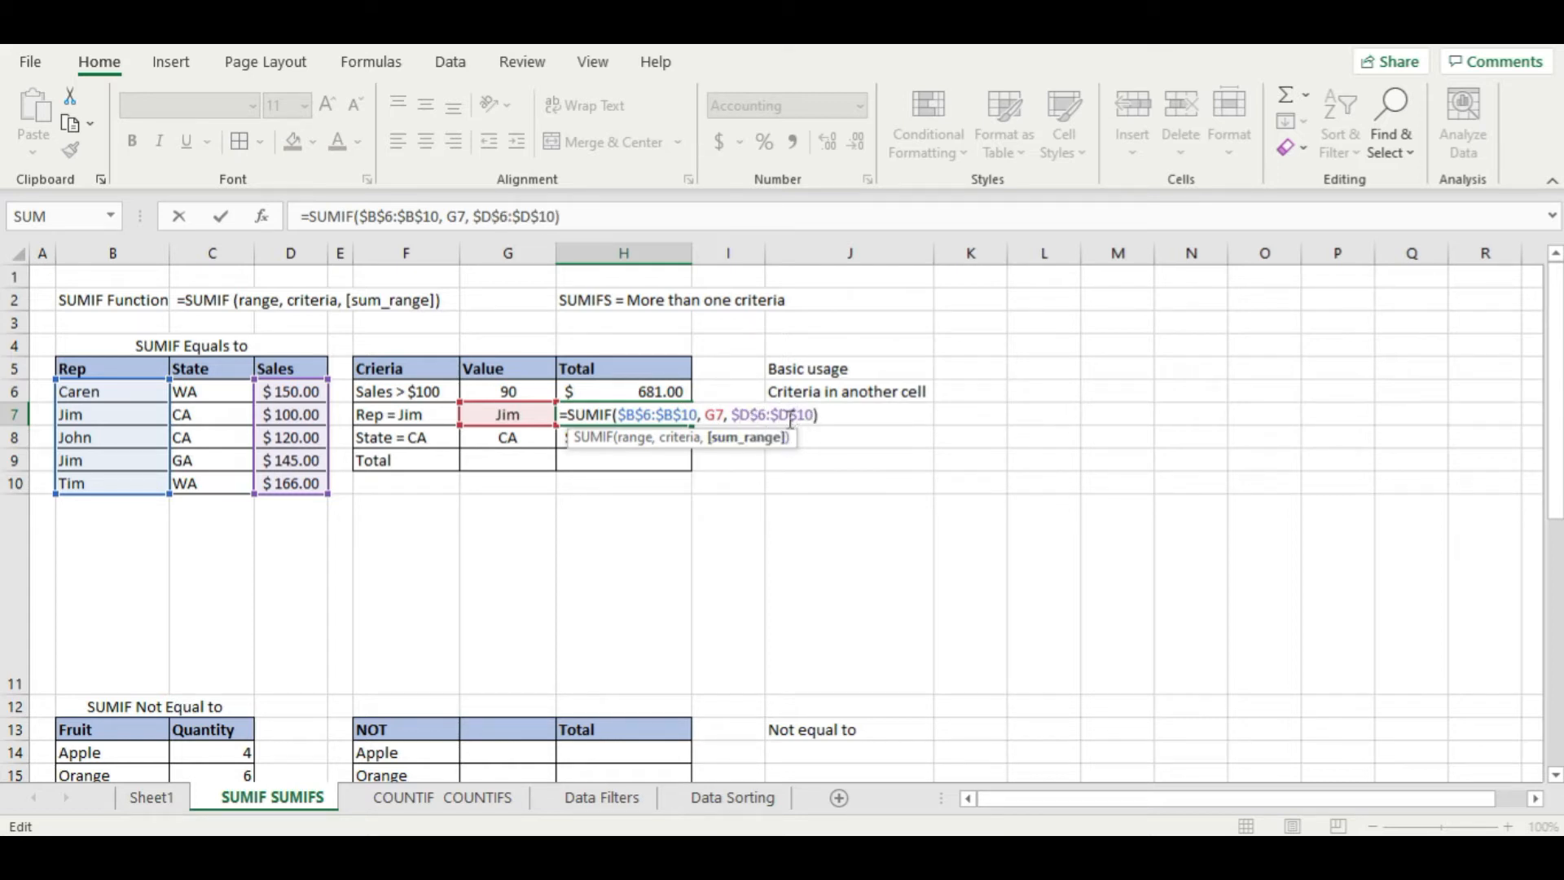
key(Return)
click(672, 414)
drag(692, 430, 696, 453)
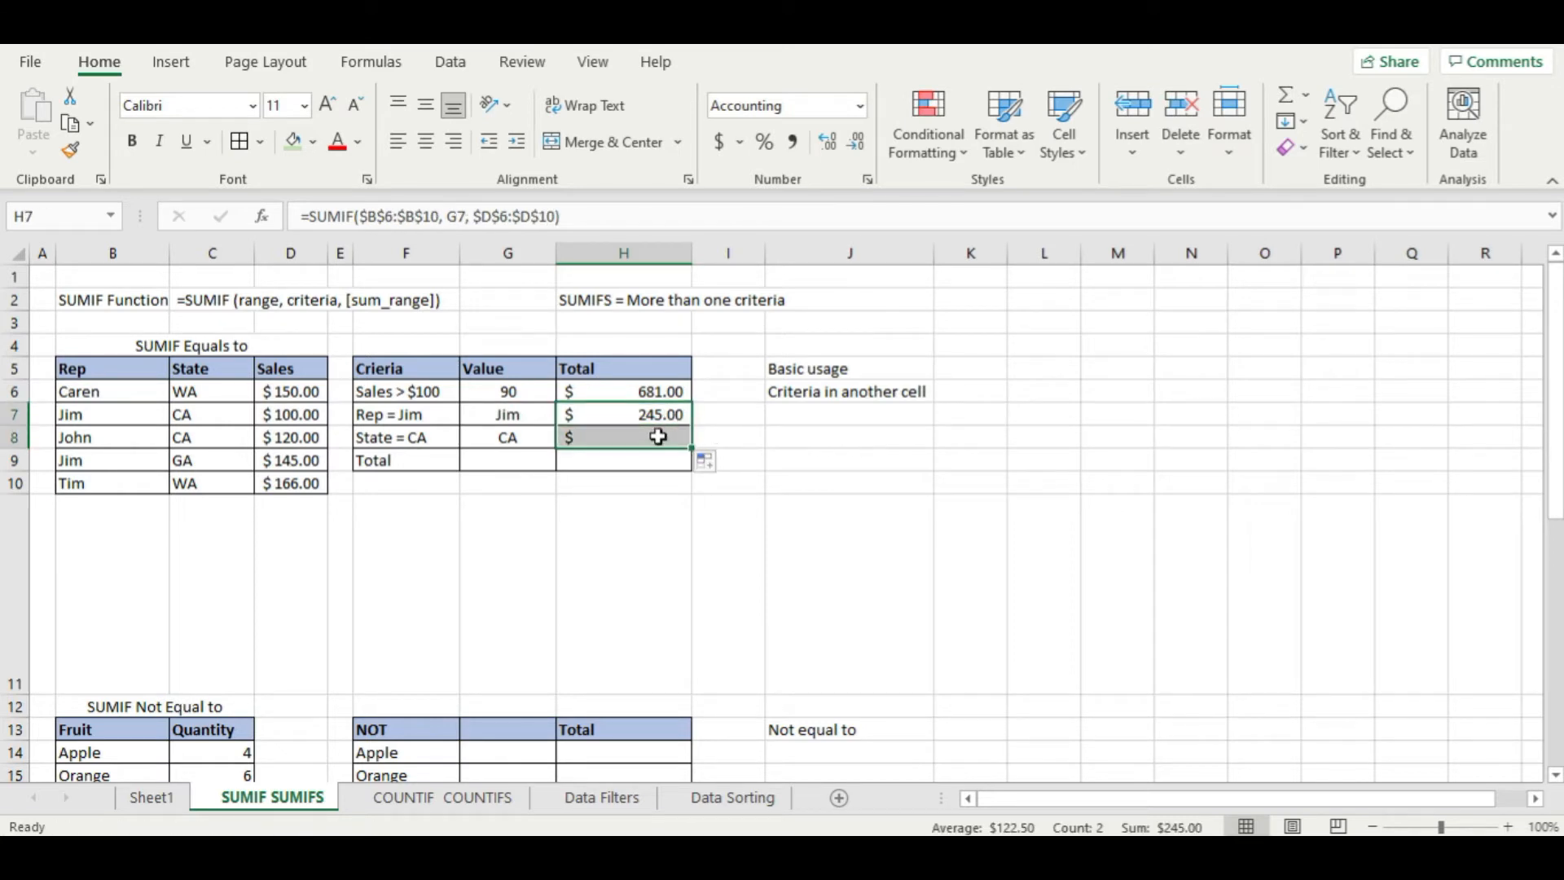
- Change the criteria range in H8's SUMIF formula to the State column as $C$6:$C$10
double_click(658, 437)
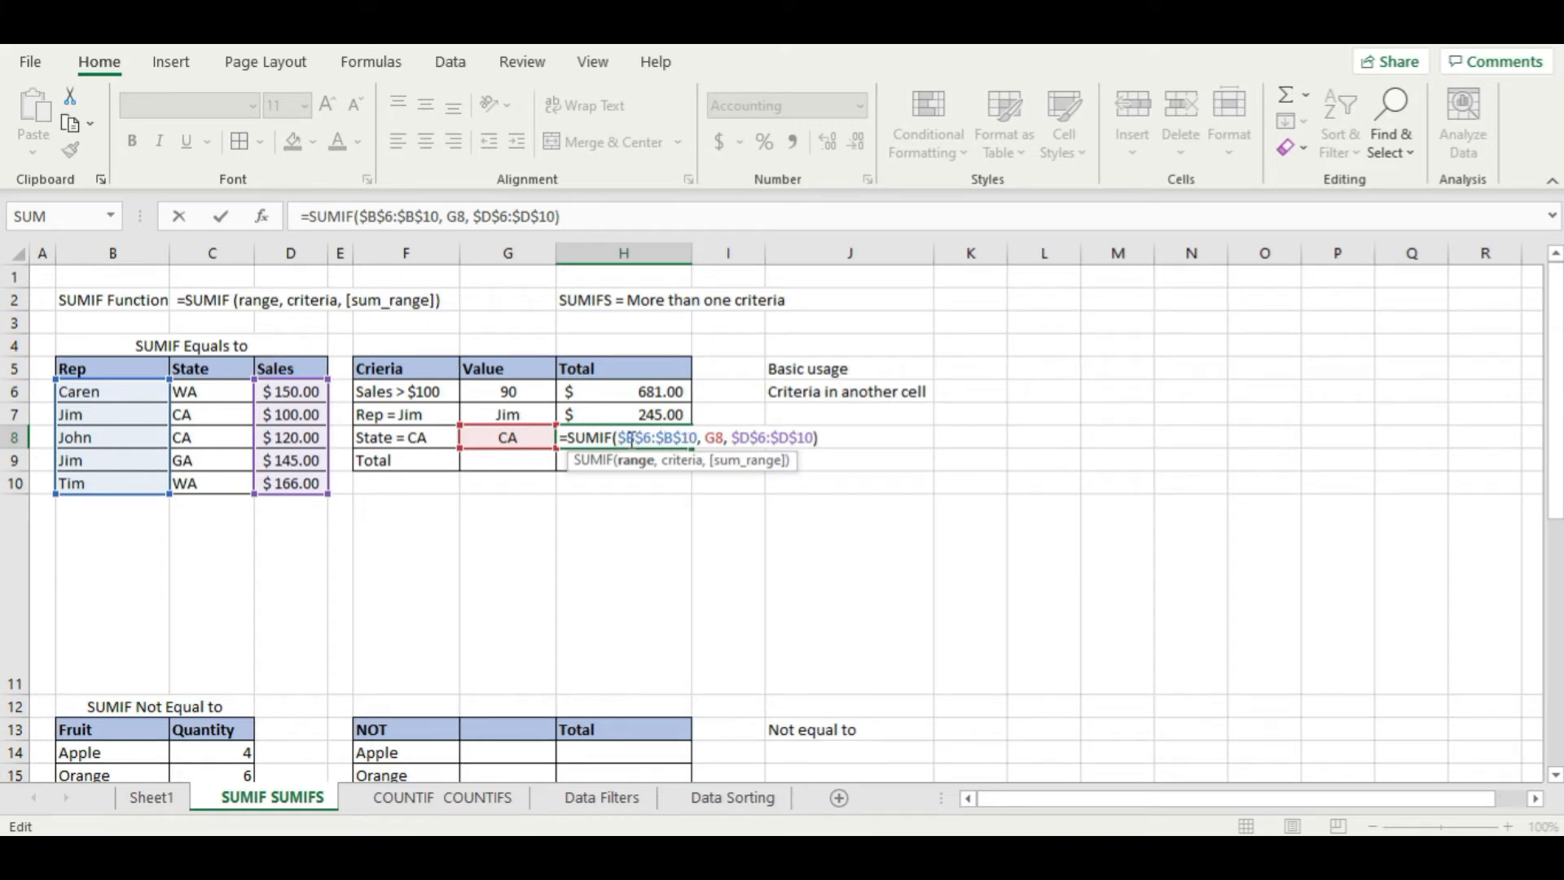
drag(652, 437, 693, 437)
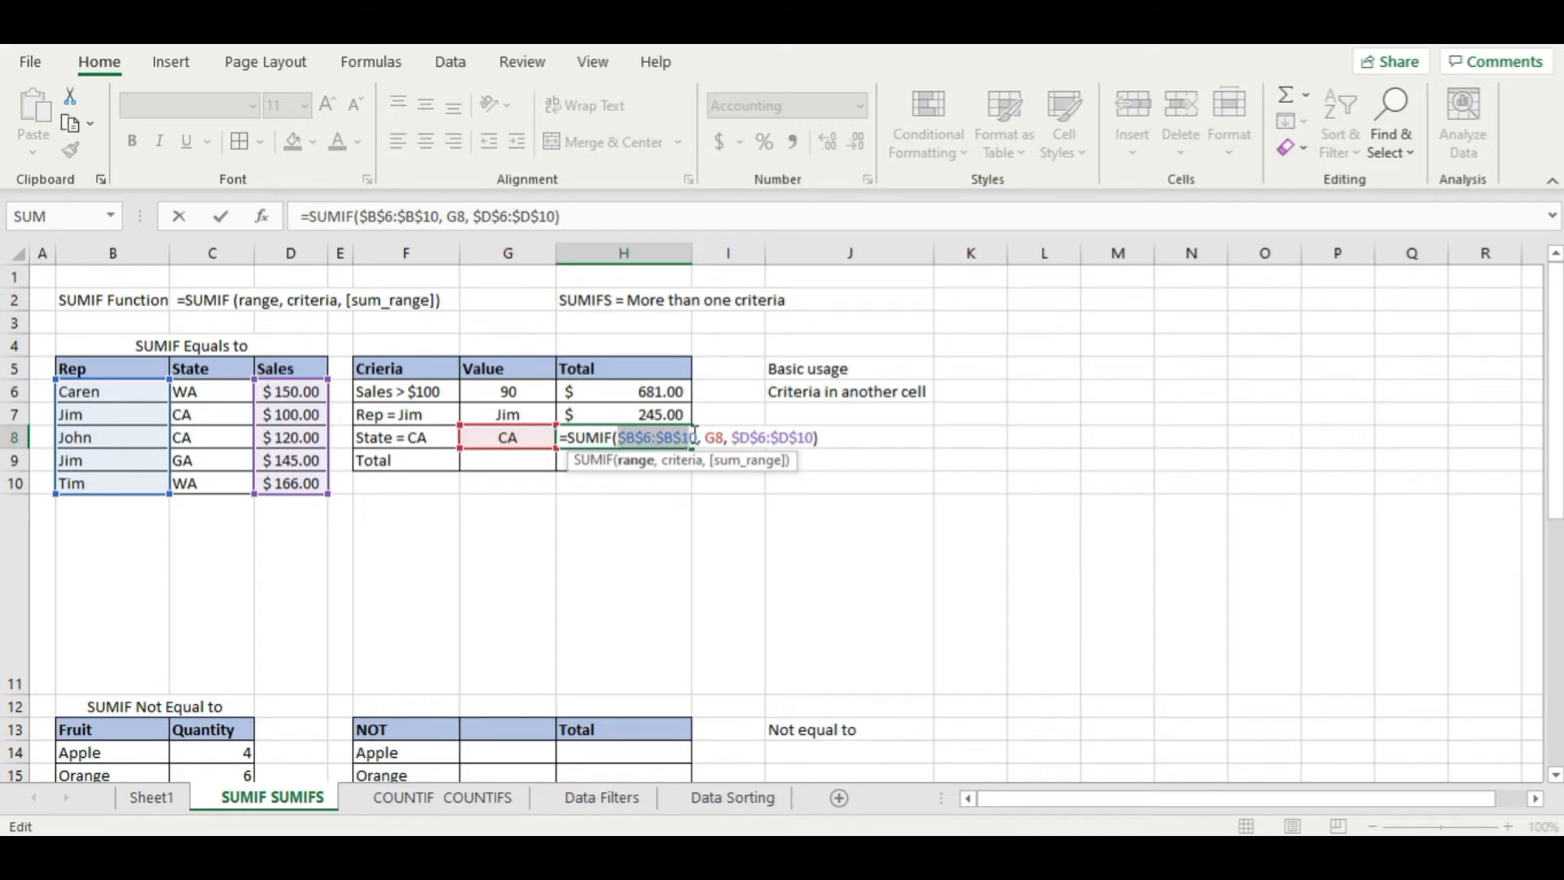
drag(204, 392, 214, 484)
click(619, 437)
text($C)
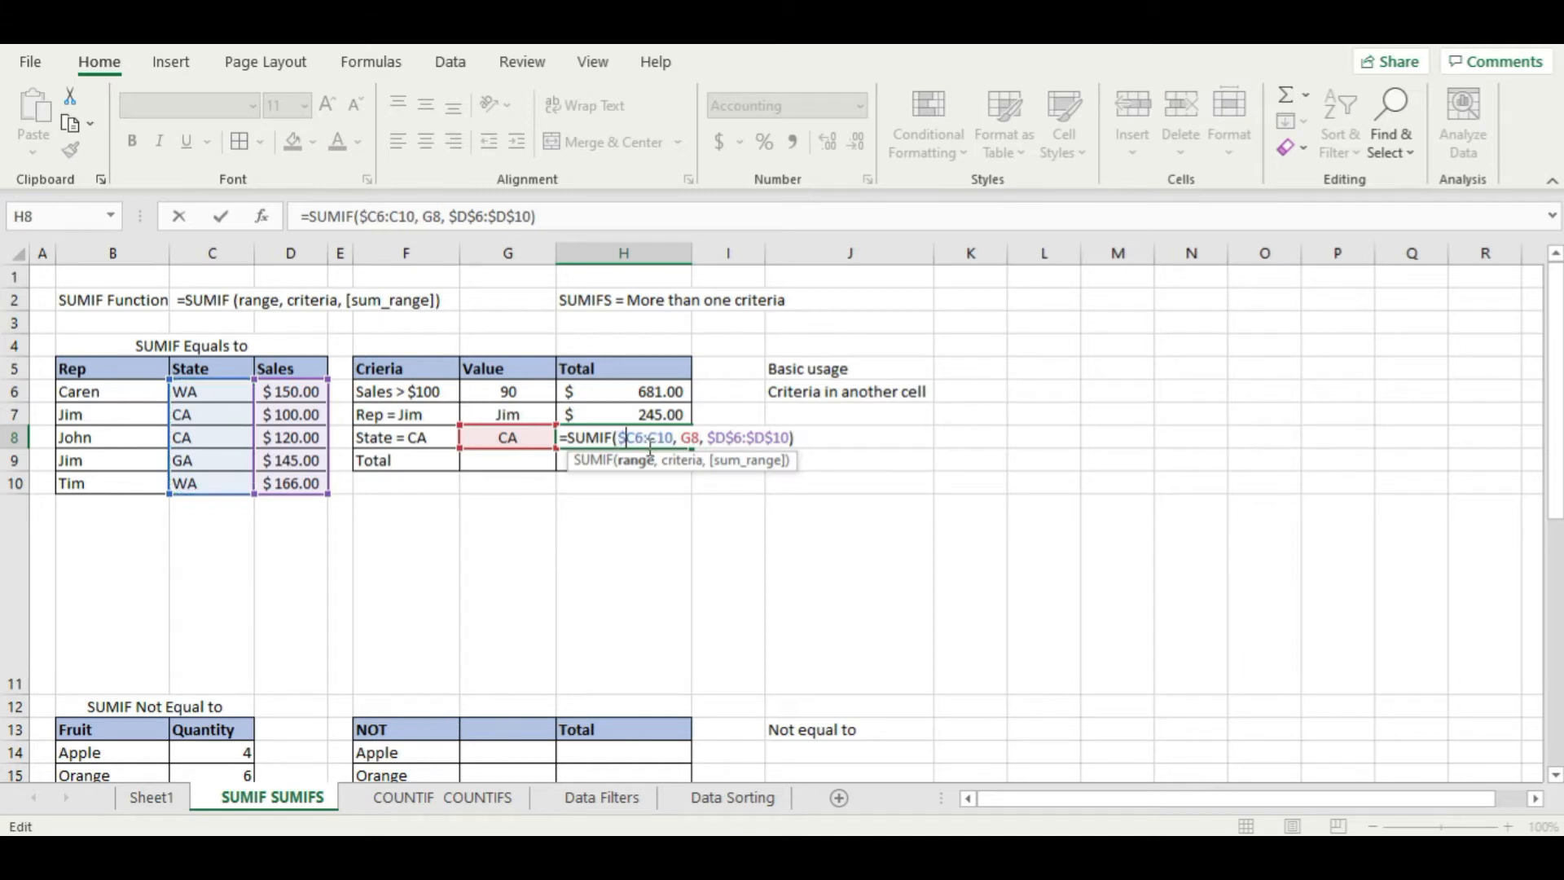
text($)
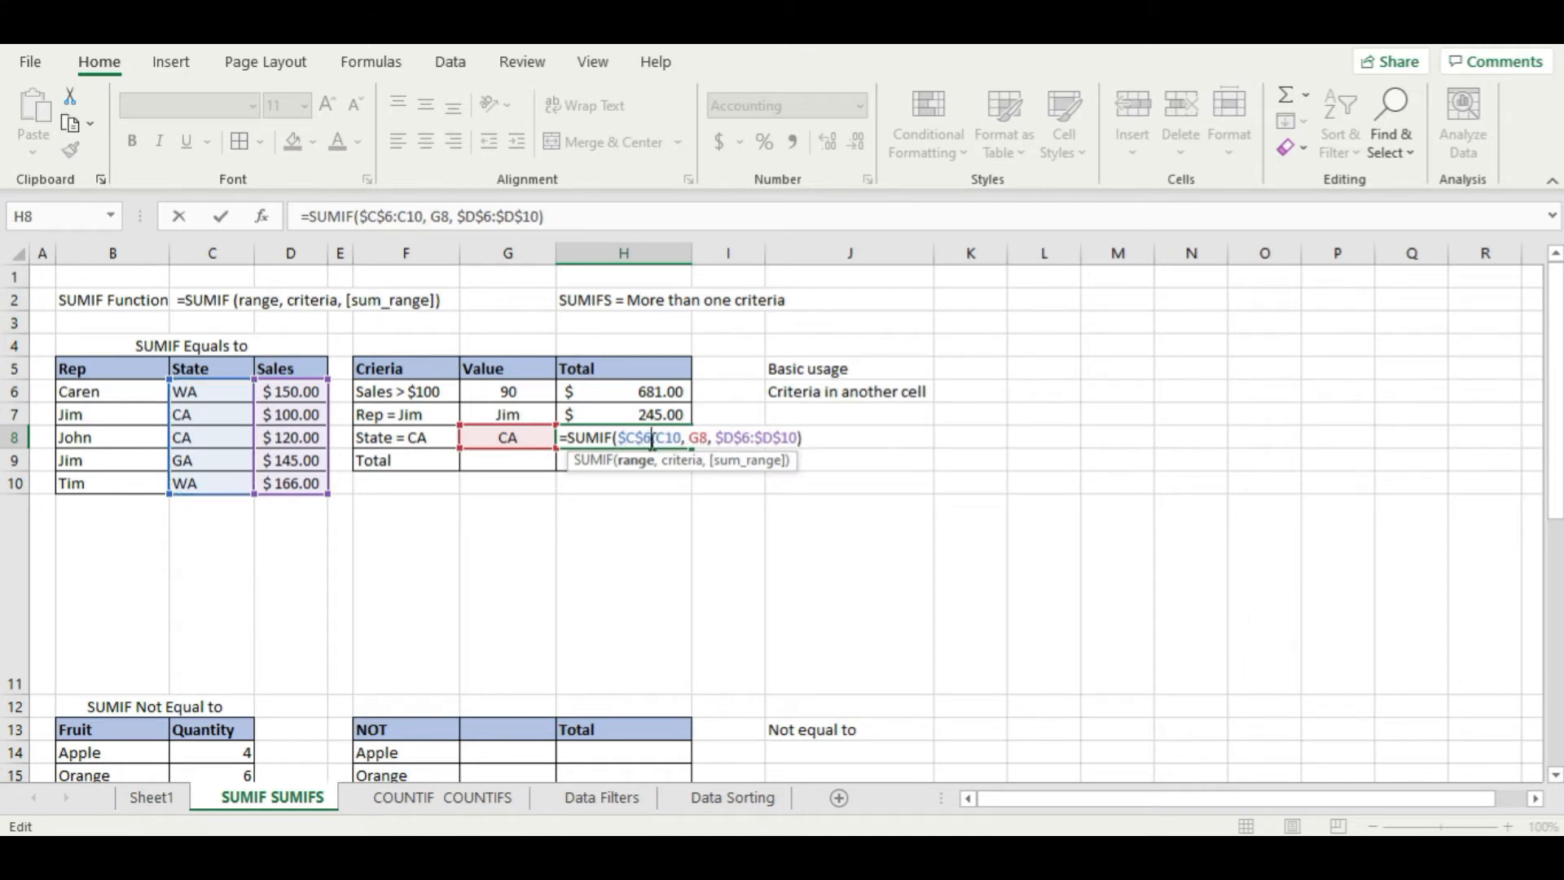
click(658, 437)
text($C)
text($C$)
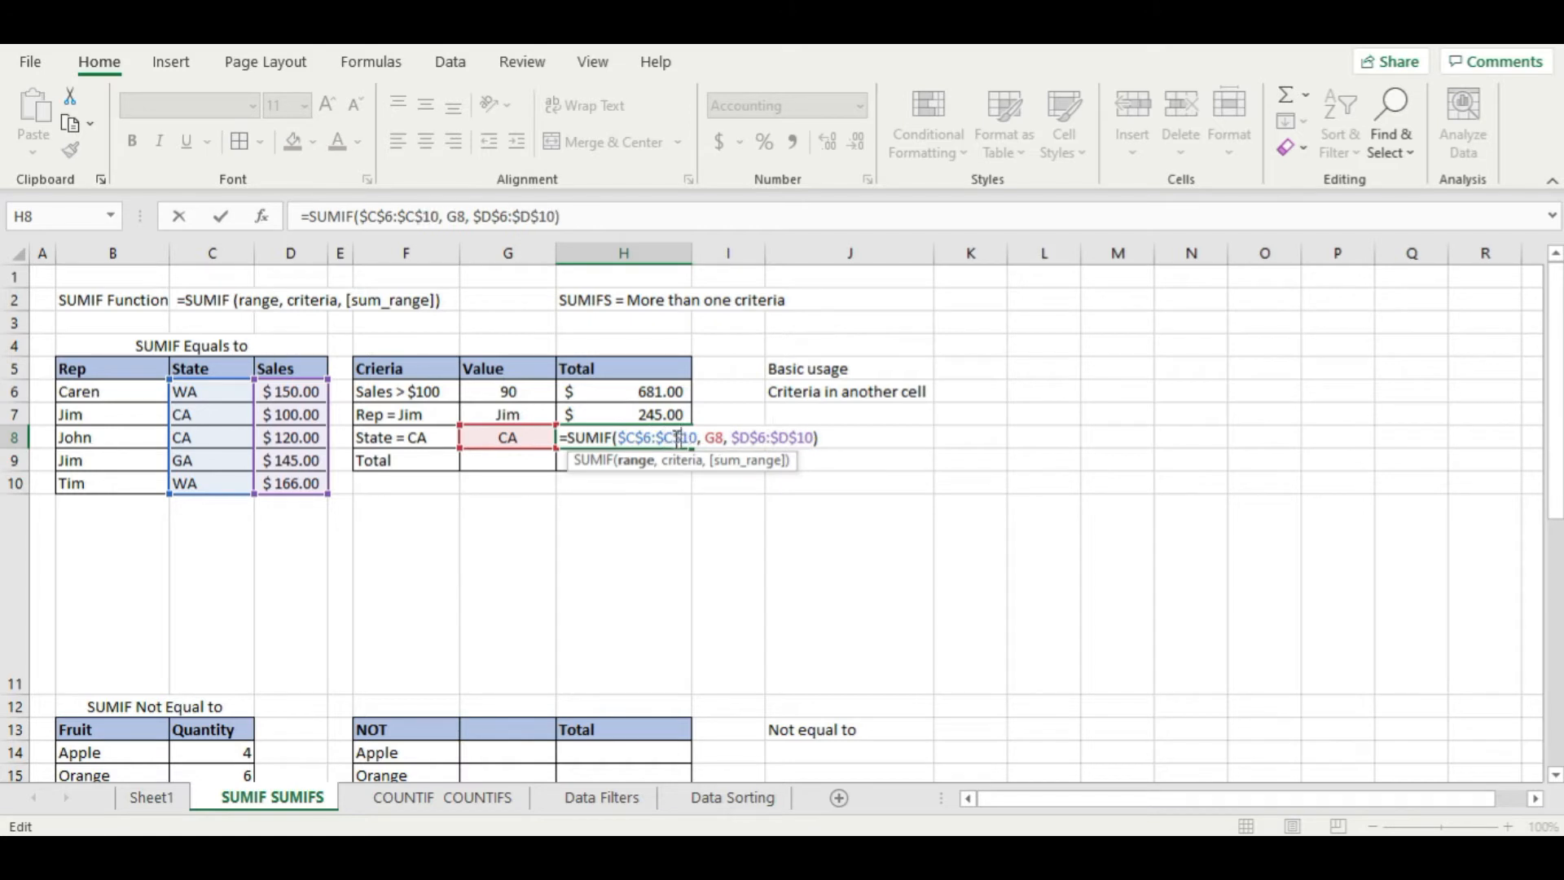
key(Return)
click(770, 450)
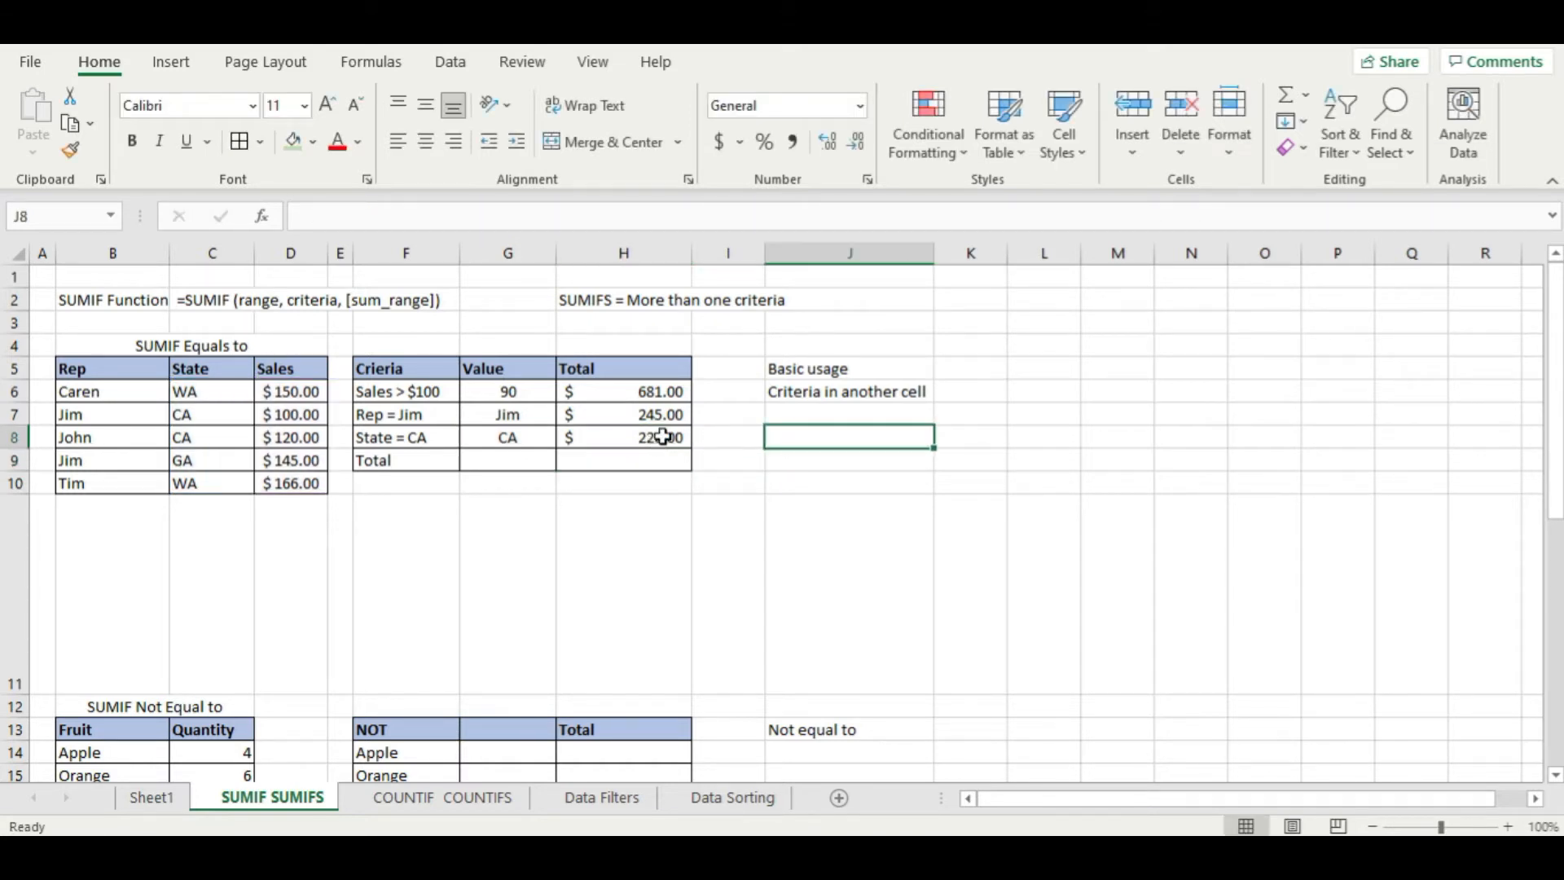
- Test the H8 total by setting the state criterion in G8 to ga
click(218, 456)
click(555, 440)
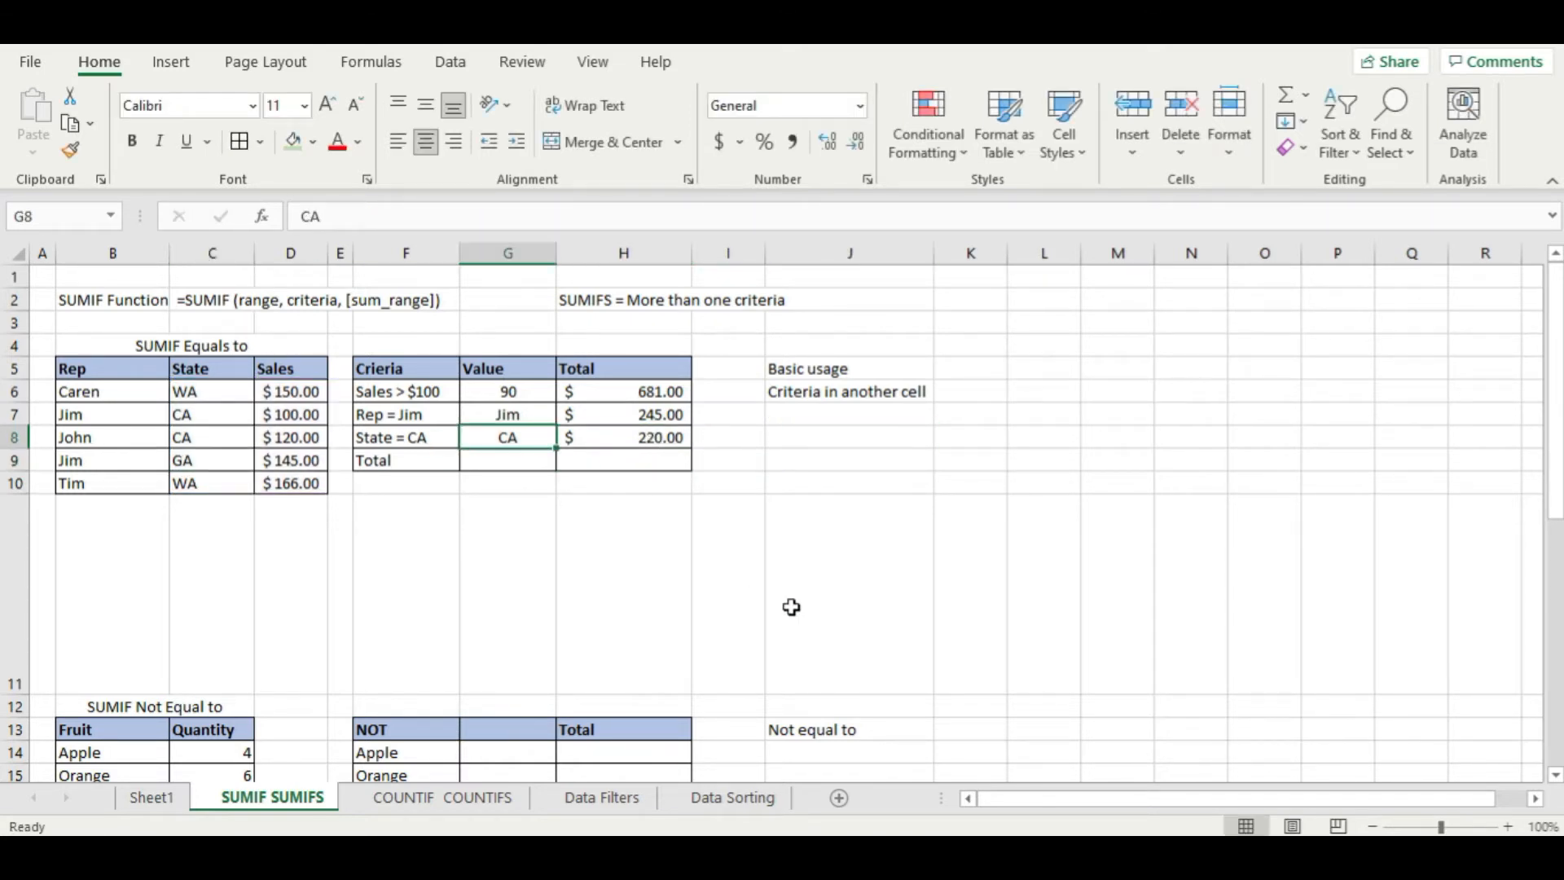
text(ga)
key(Return)
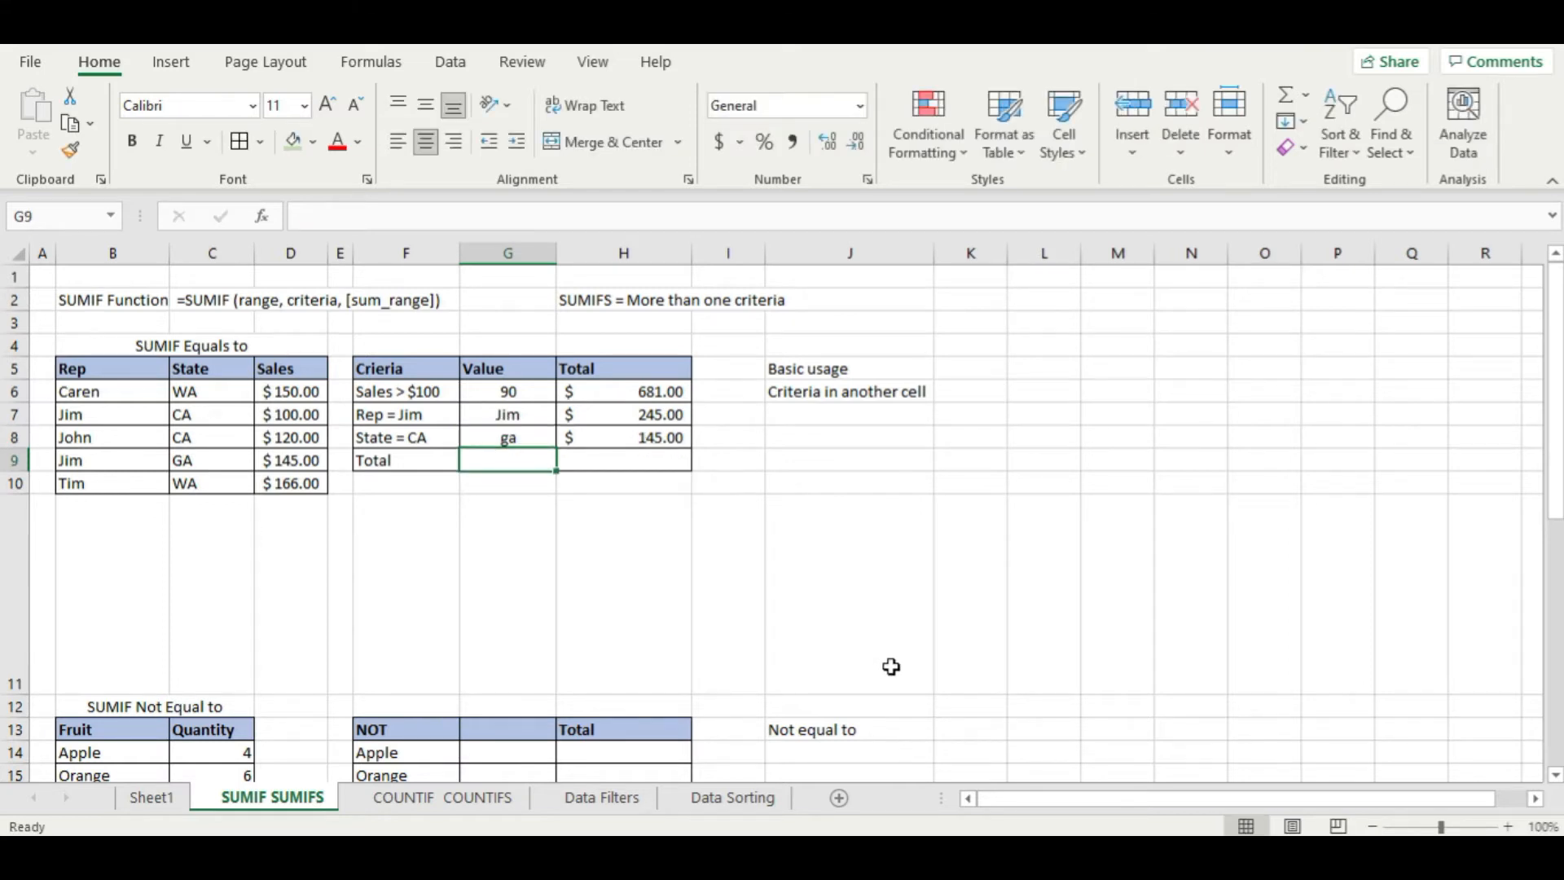
- Set the state criterion in G8 to ca
click(534, 444)
text(ca)
click(776, 464)
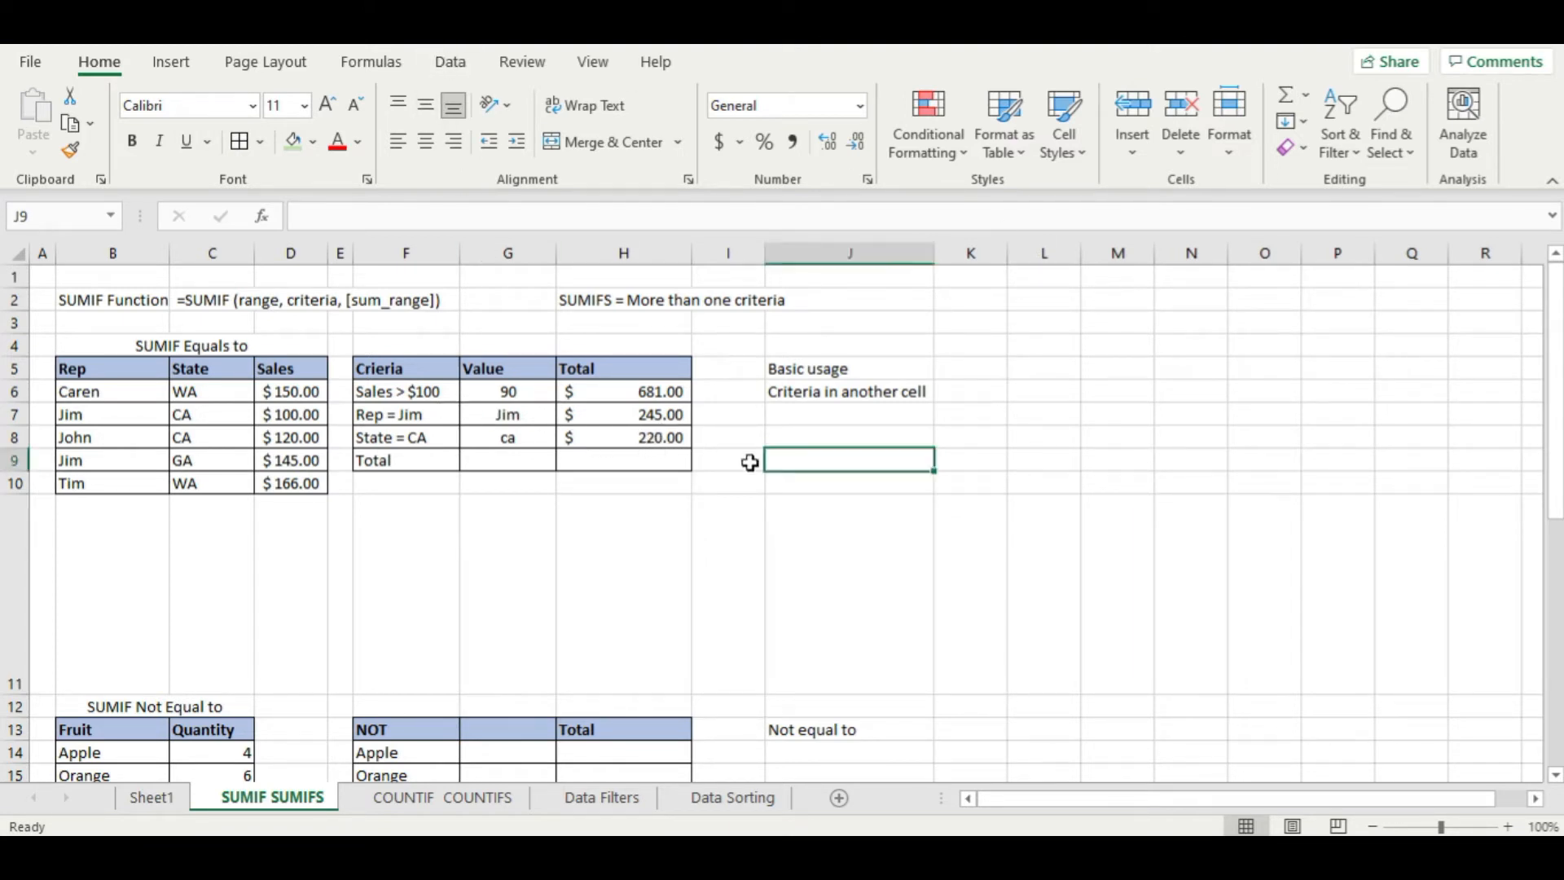
- Add up the three criteria totals H6:H8 in cell H9 with SUM
click(628, 465)
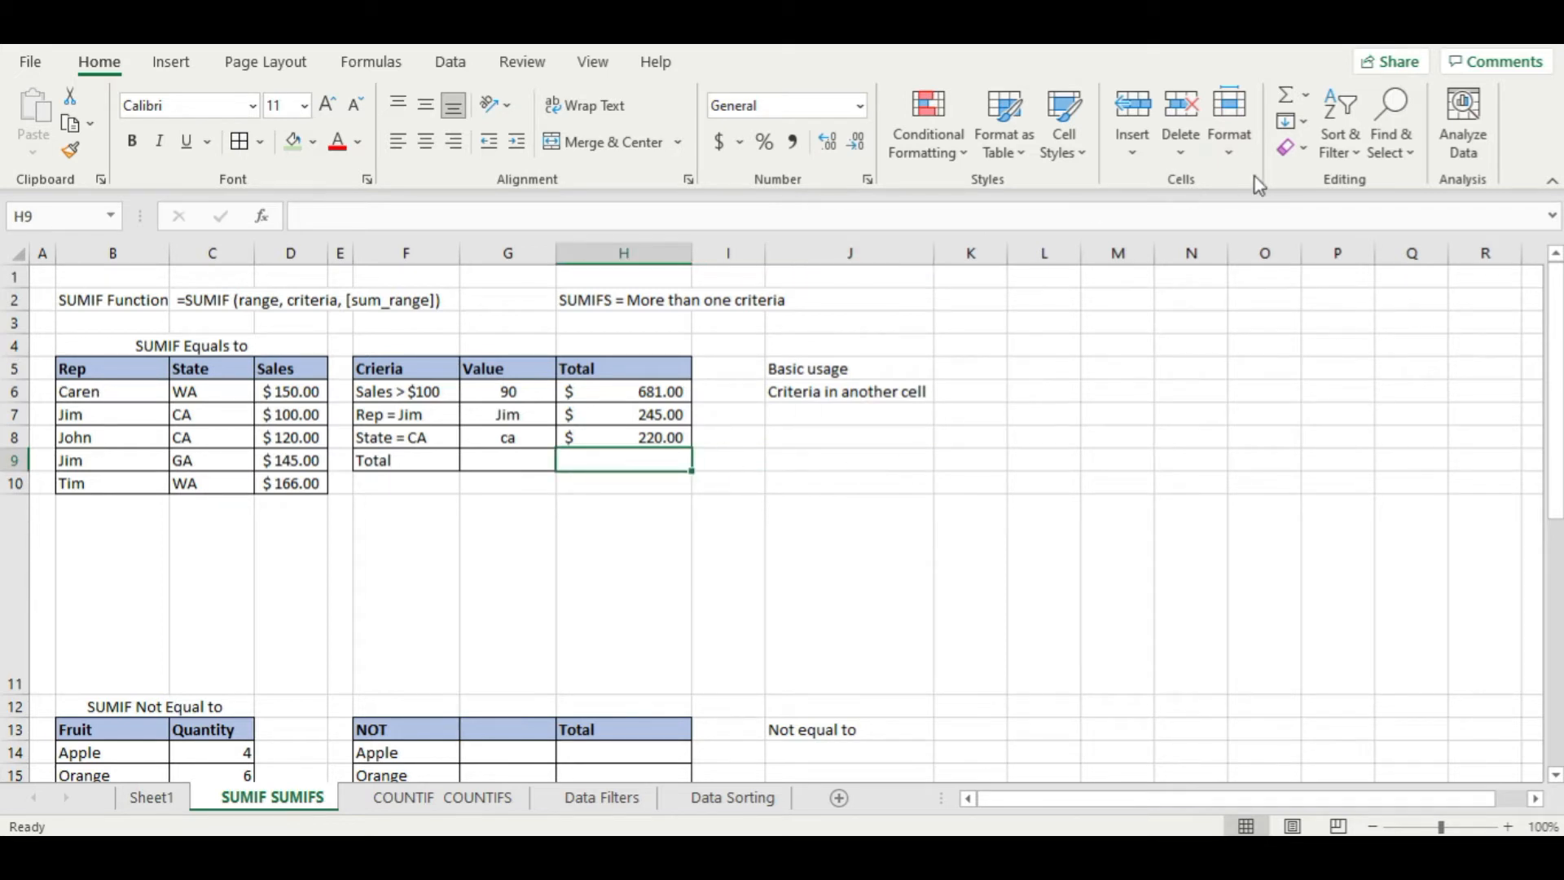
click(1295, 103)
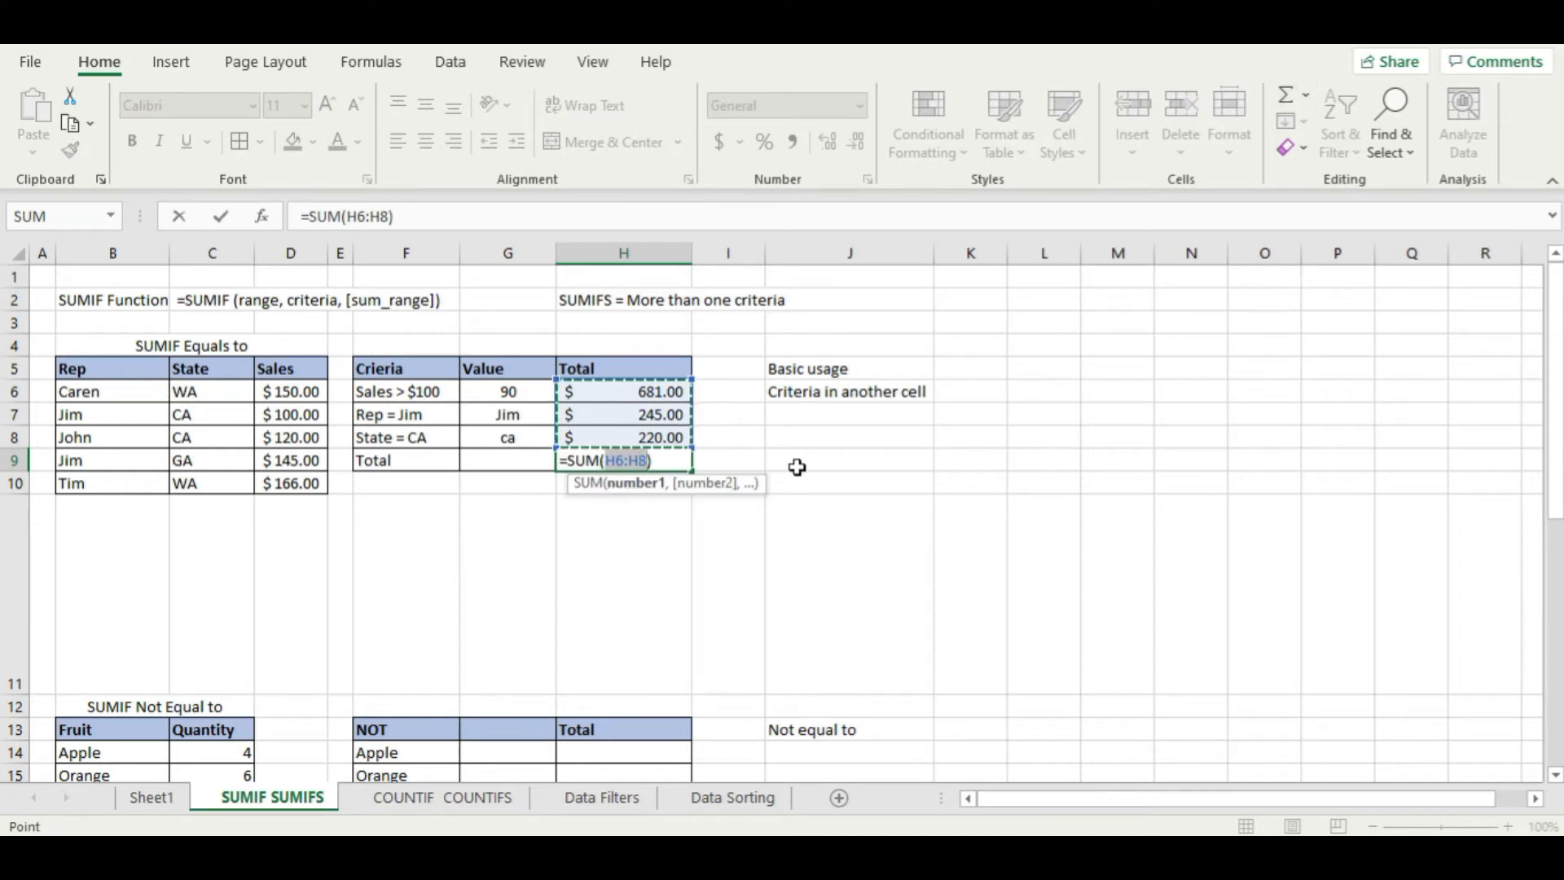
key(Return)
- Give the Total row F9:H9 thick outside borders and a thick bottom border
drag(402, 458, 674, 452)
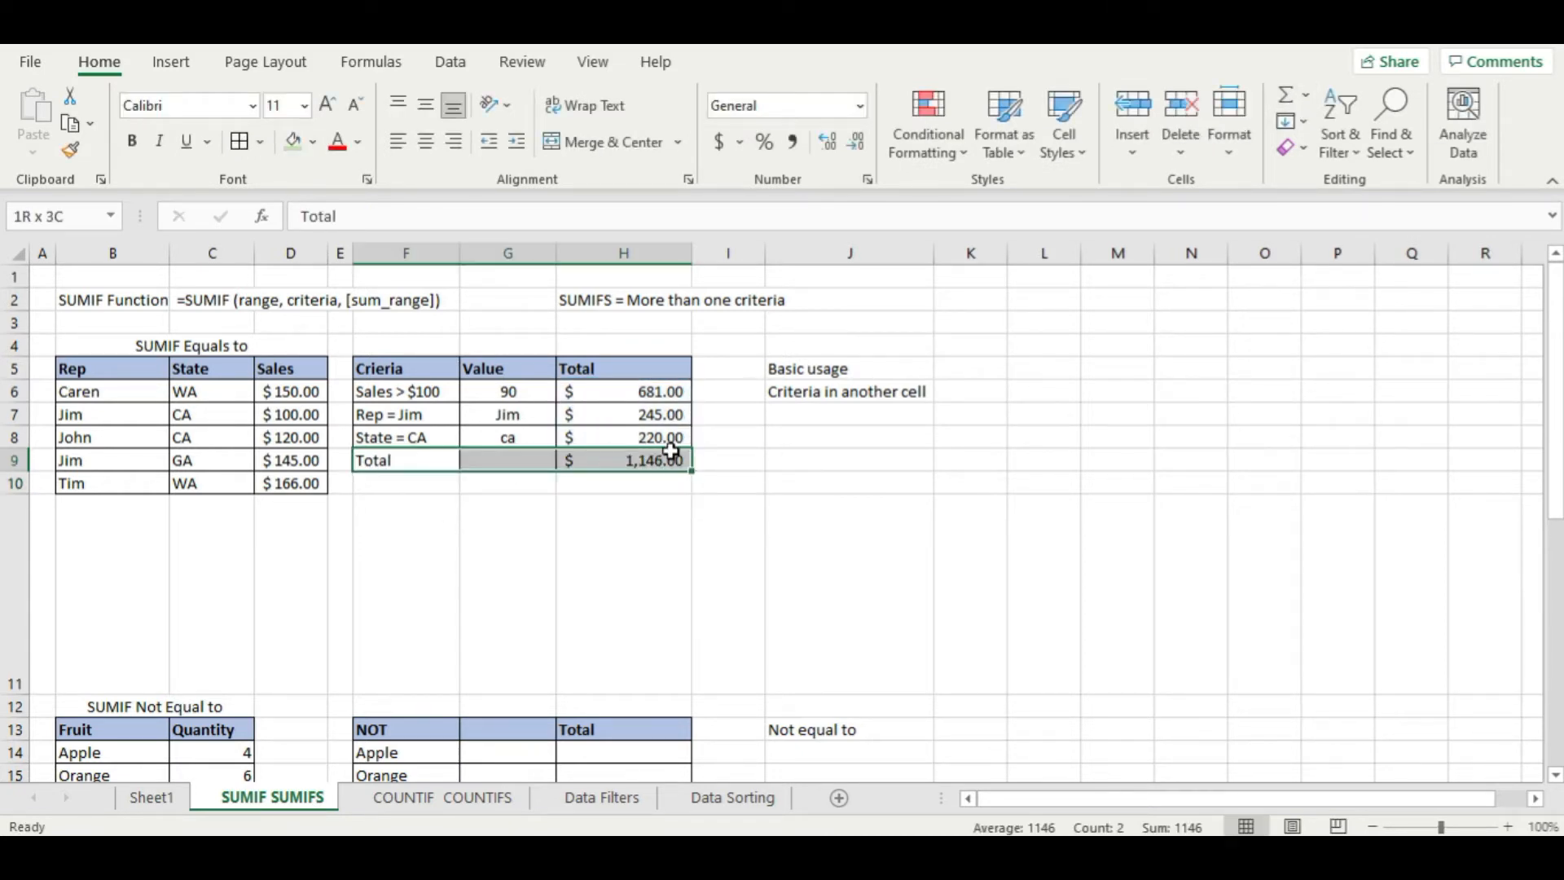
click(260, 142)
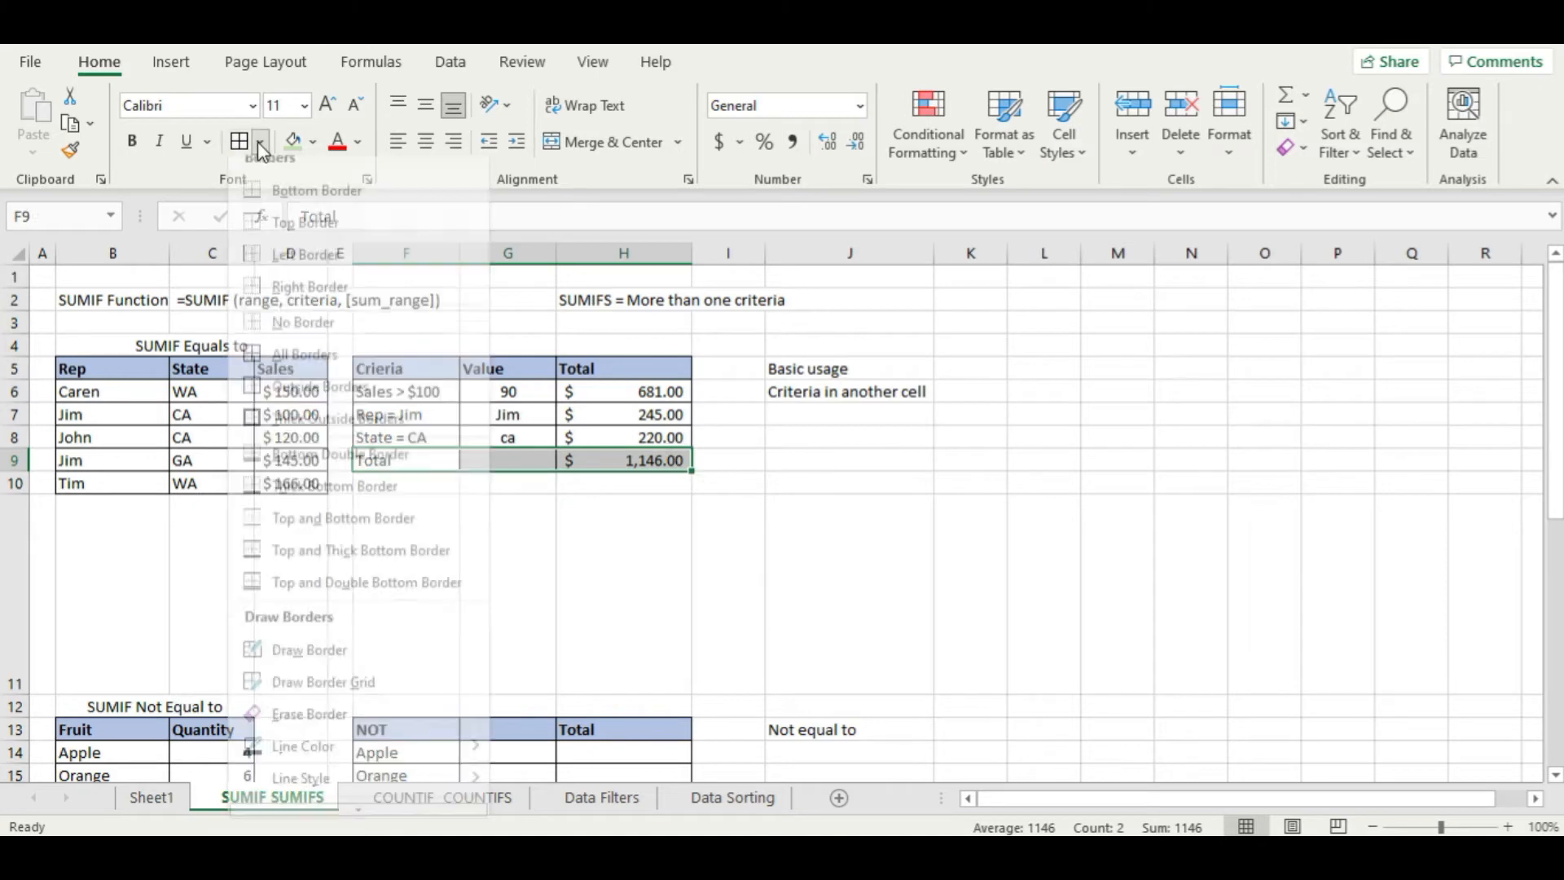
click(257, 436)
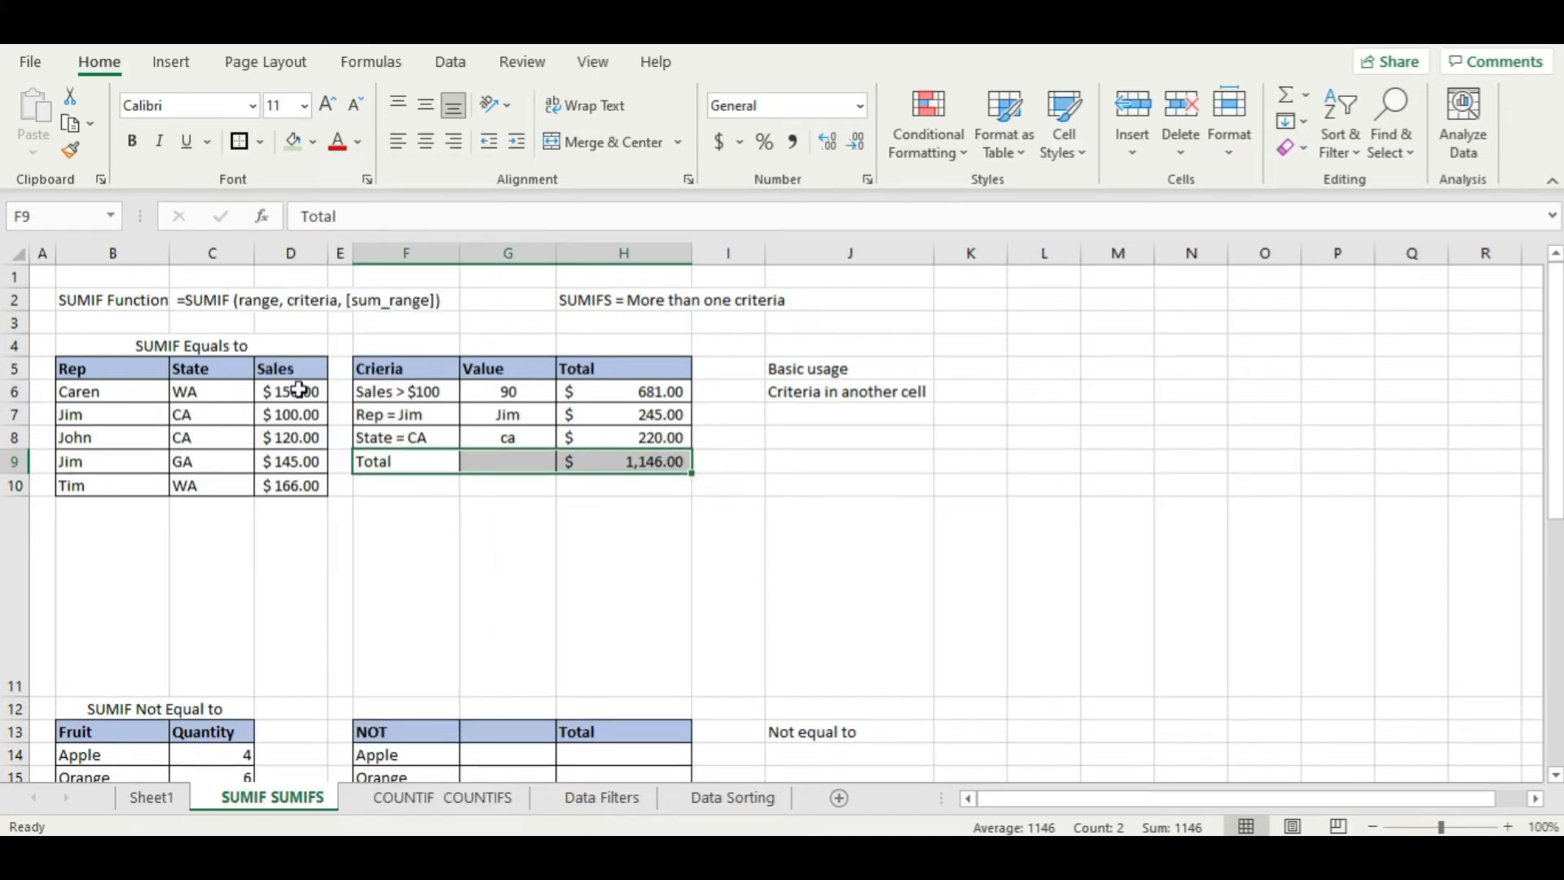
click(260, 142)
click(317, 500)
click(931, 536)
click(902, 440)
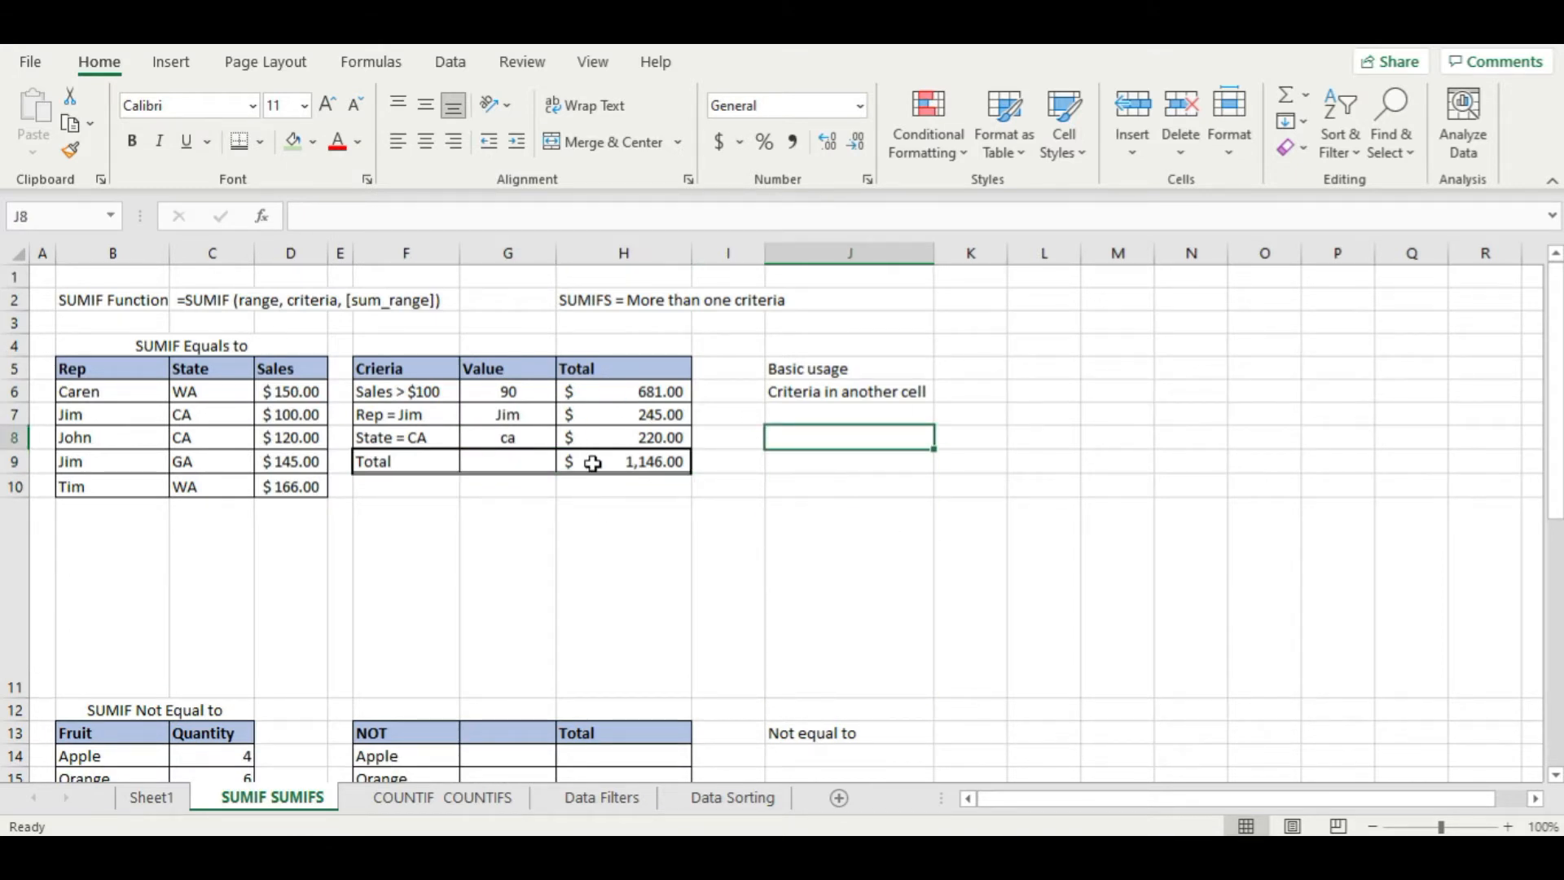
- Examine the SUMIF formula in H6 and the criterion cell G6 that it references
click(646, 395)
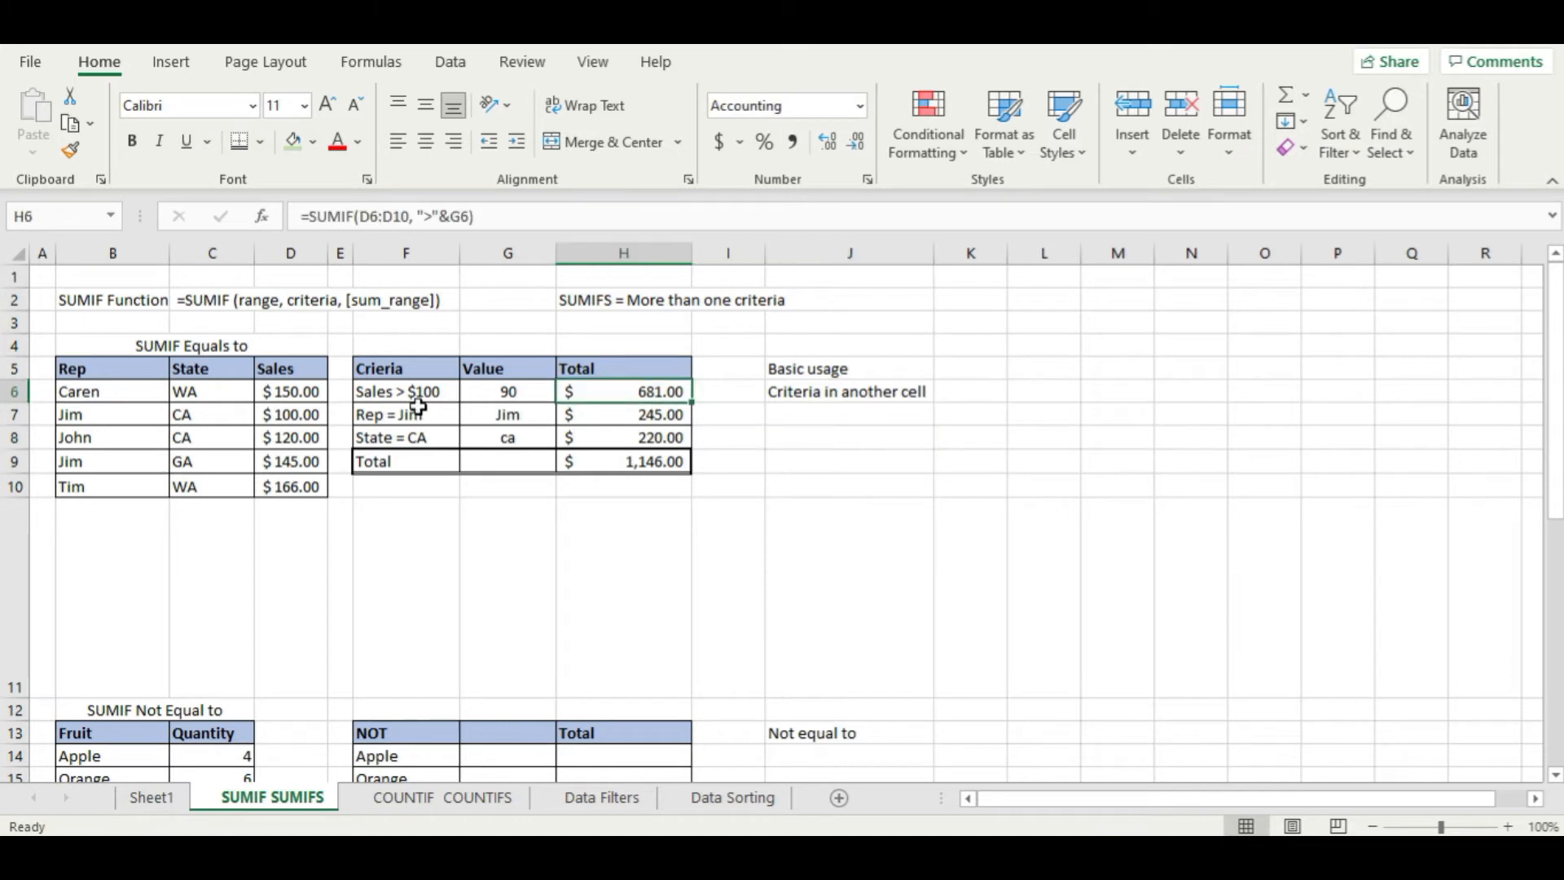
click(516, 397)
click(625, 392)
double_click(624, 391)
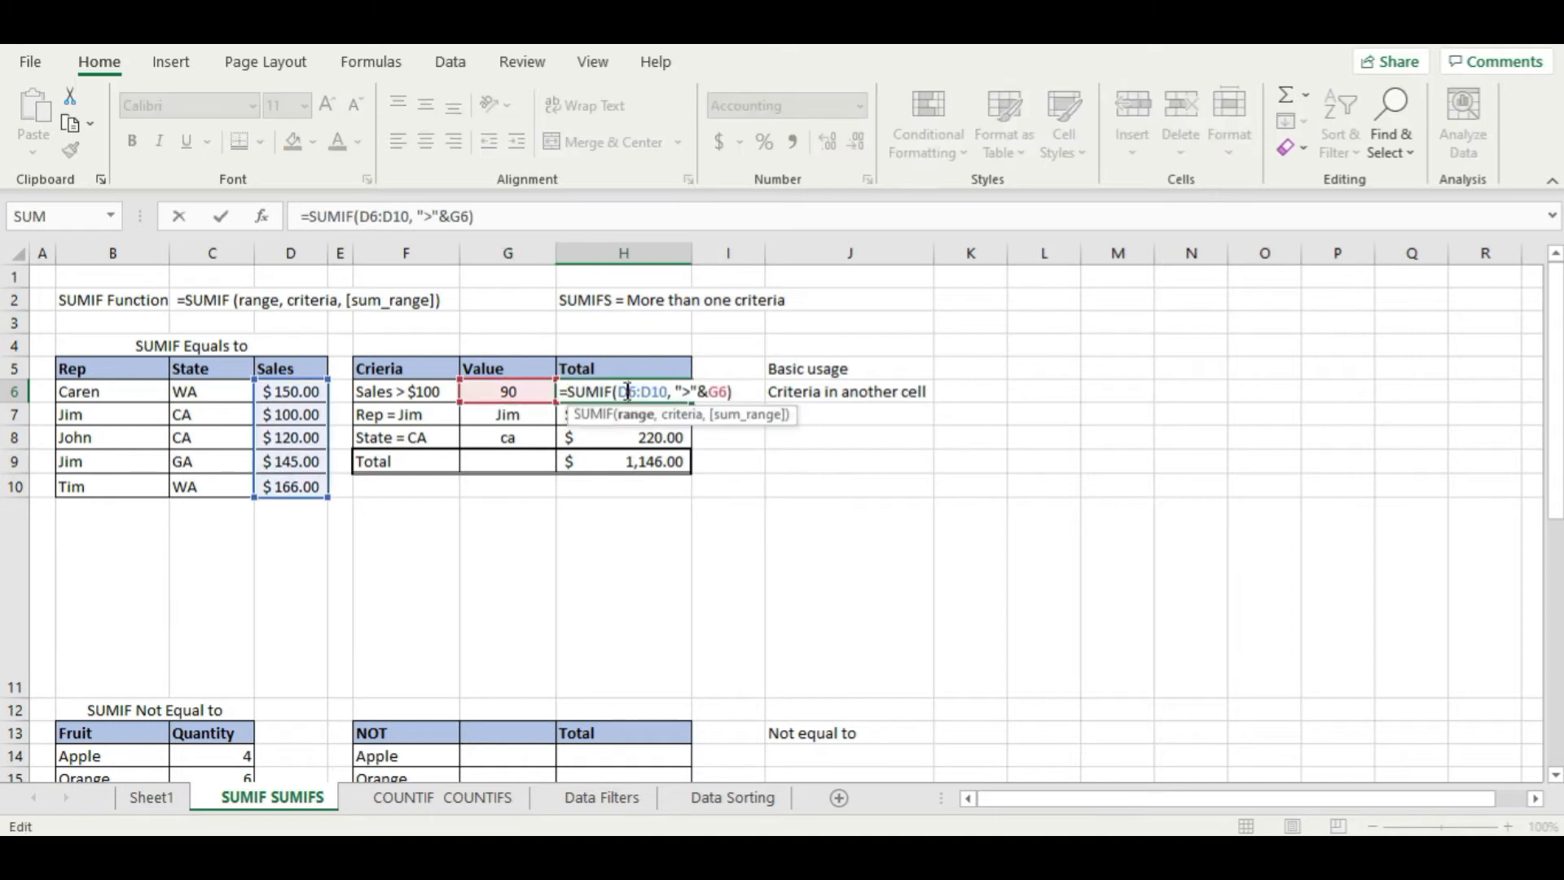
key(Escape)
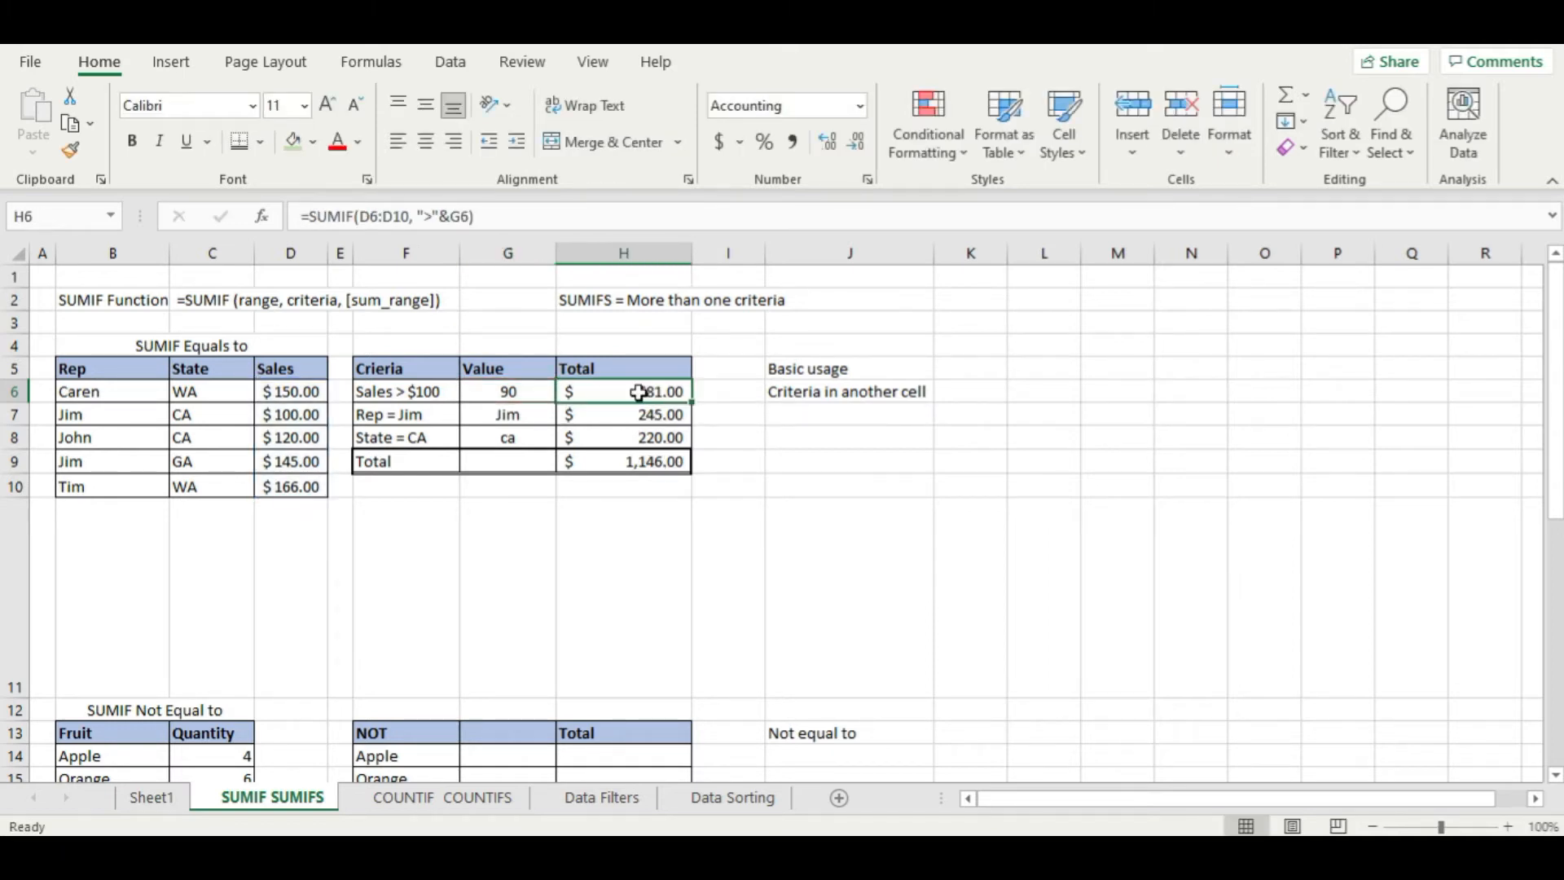
click(655, 505)
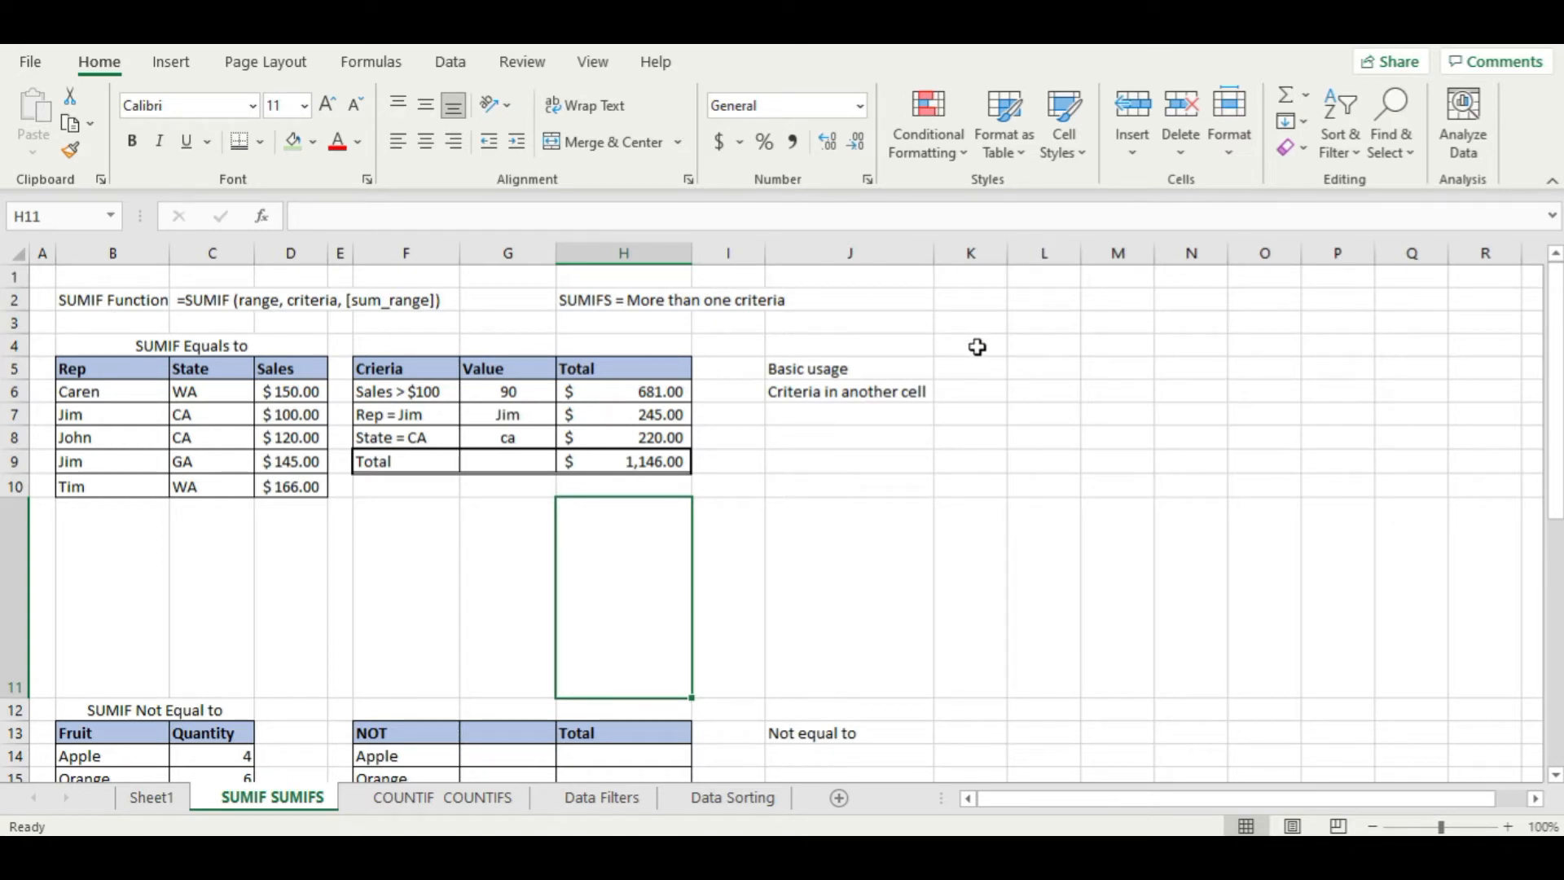
click(656, 391)
double_click(656, 391)
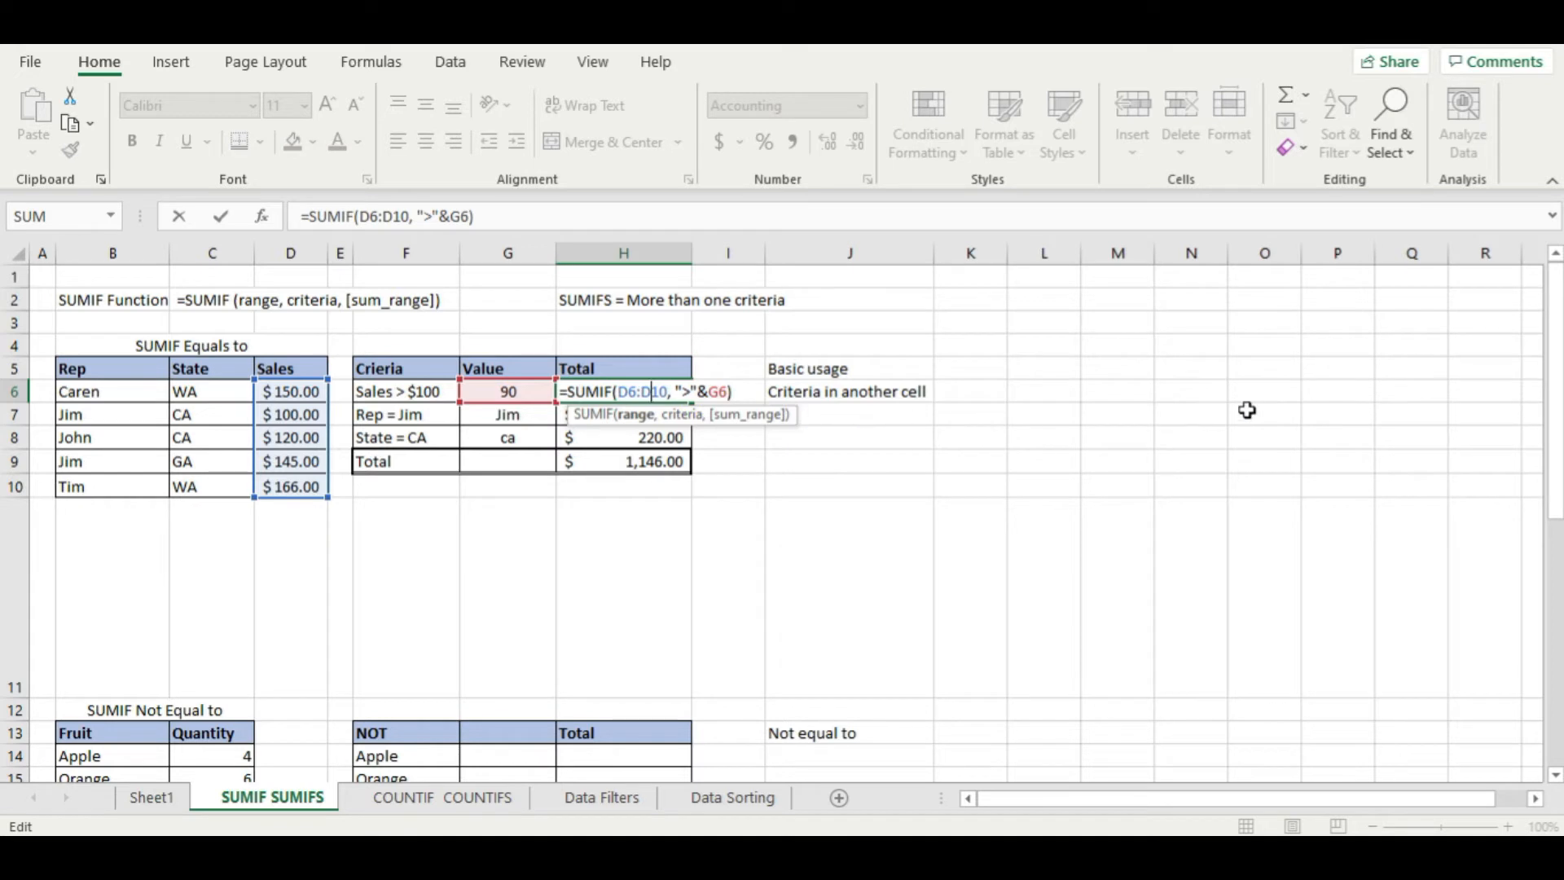
key(Escape)
- Start a SUMIFS formula in row 5 beside the Basic usage note, with sales D6:D10 as the sum range
click(963, 499)
click(998, 411)
click(1039, 370)
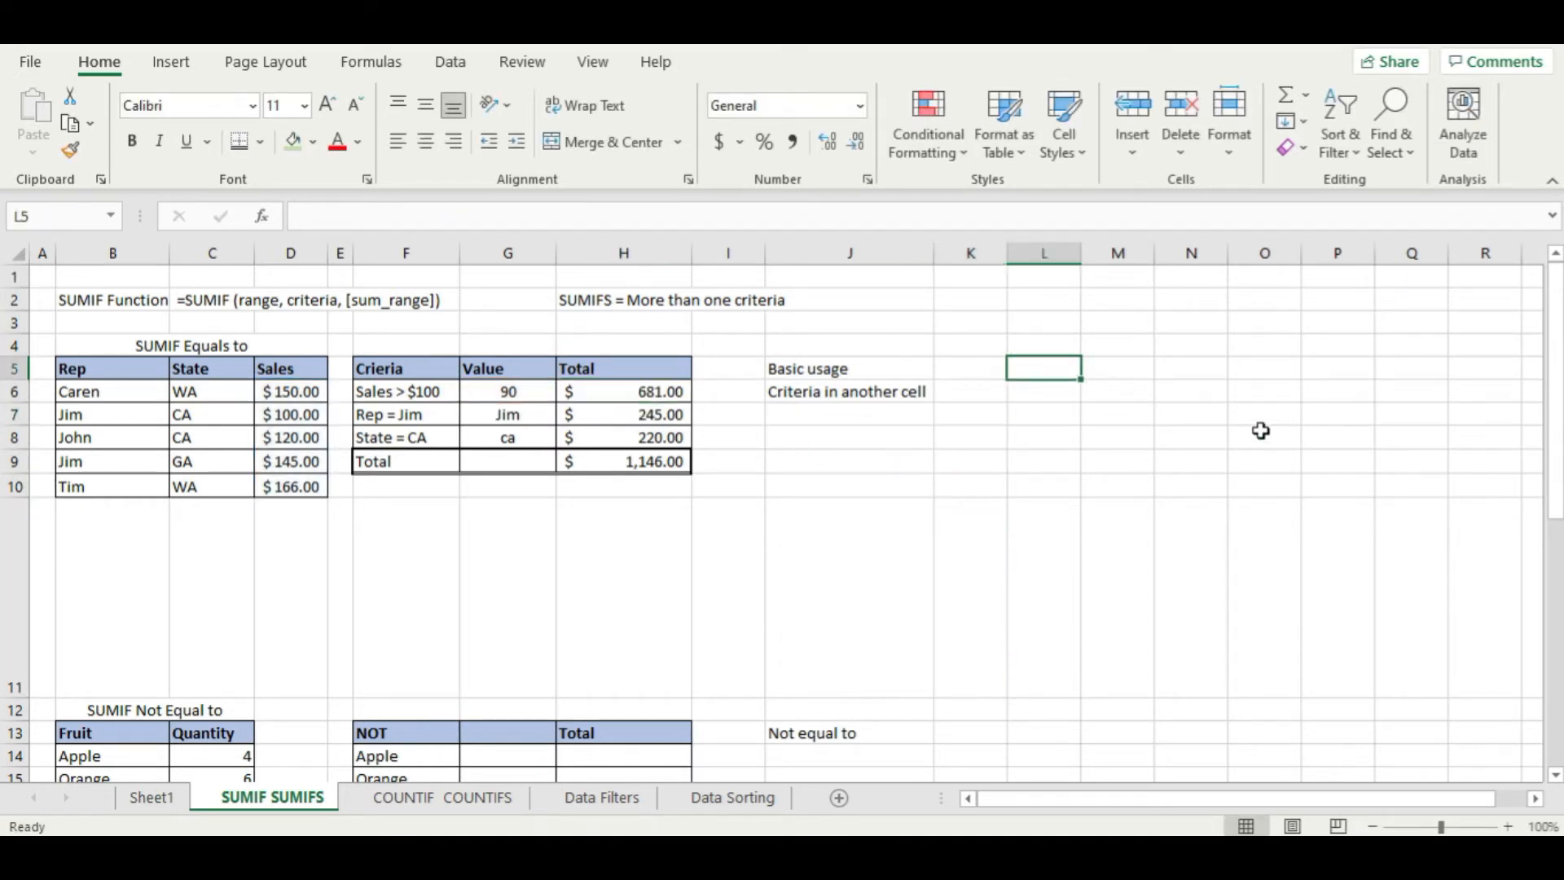
text(=s)
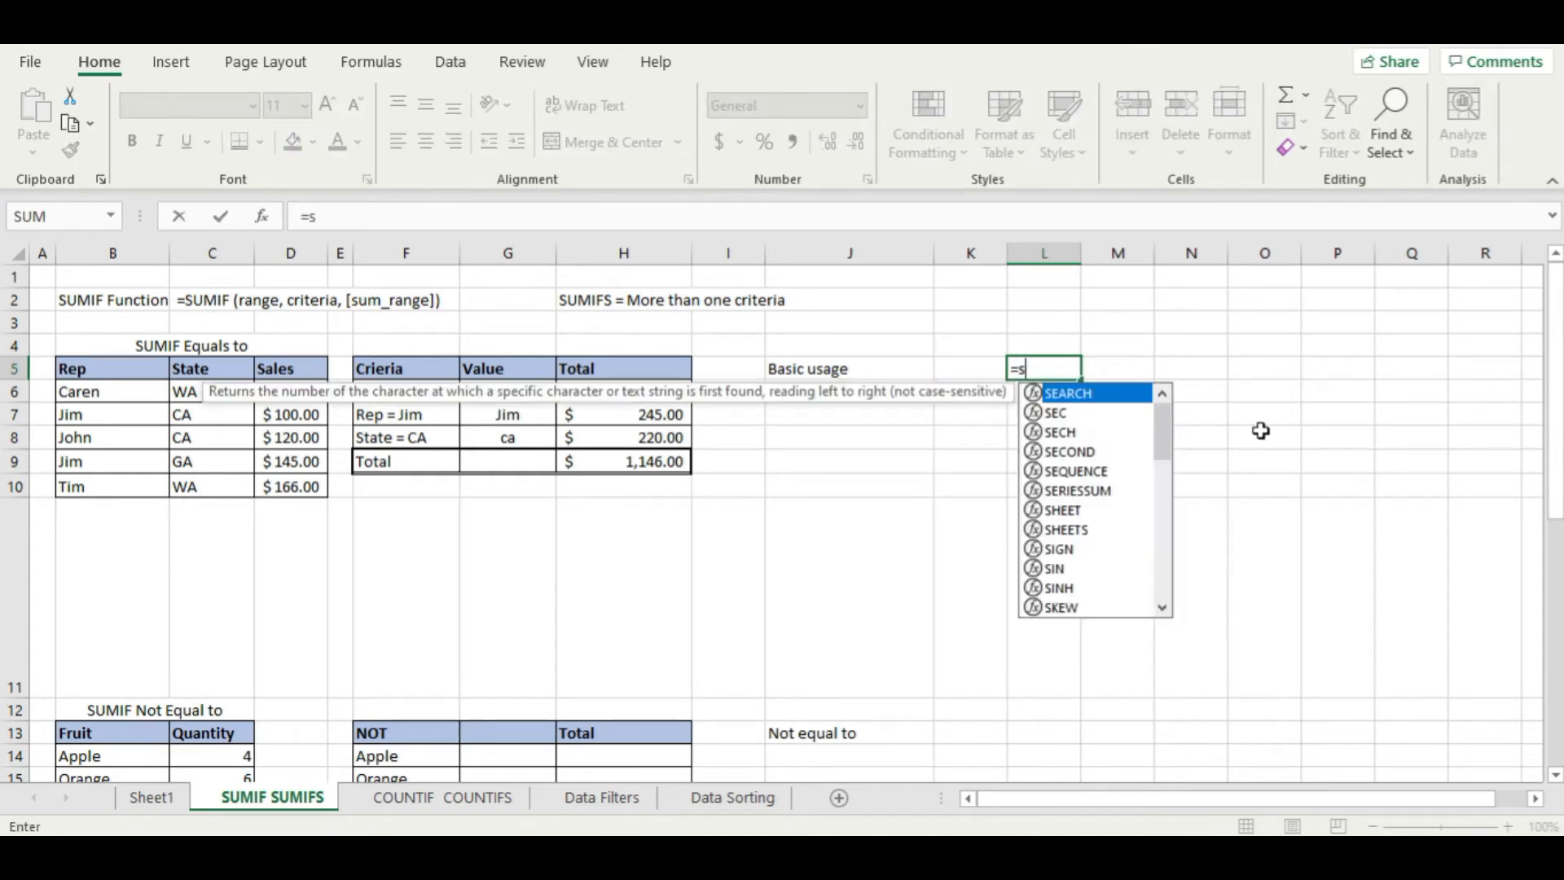
text(umif)
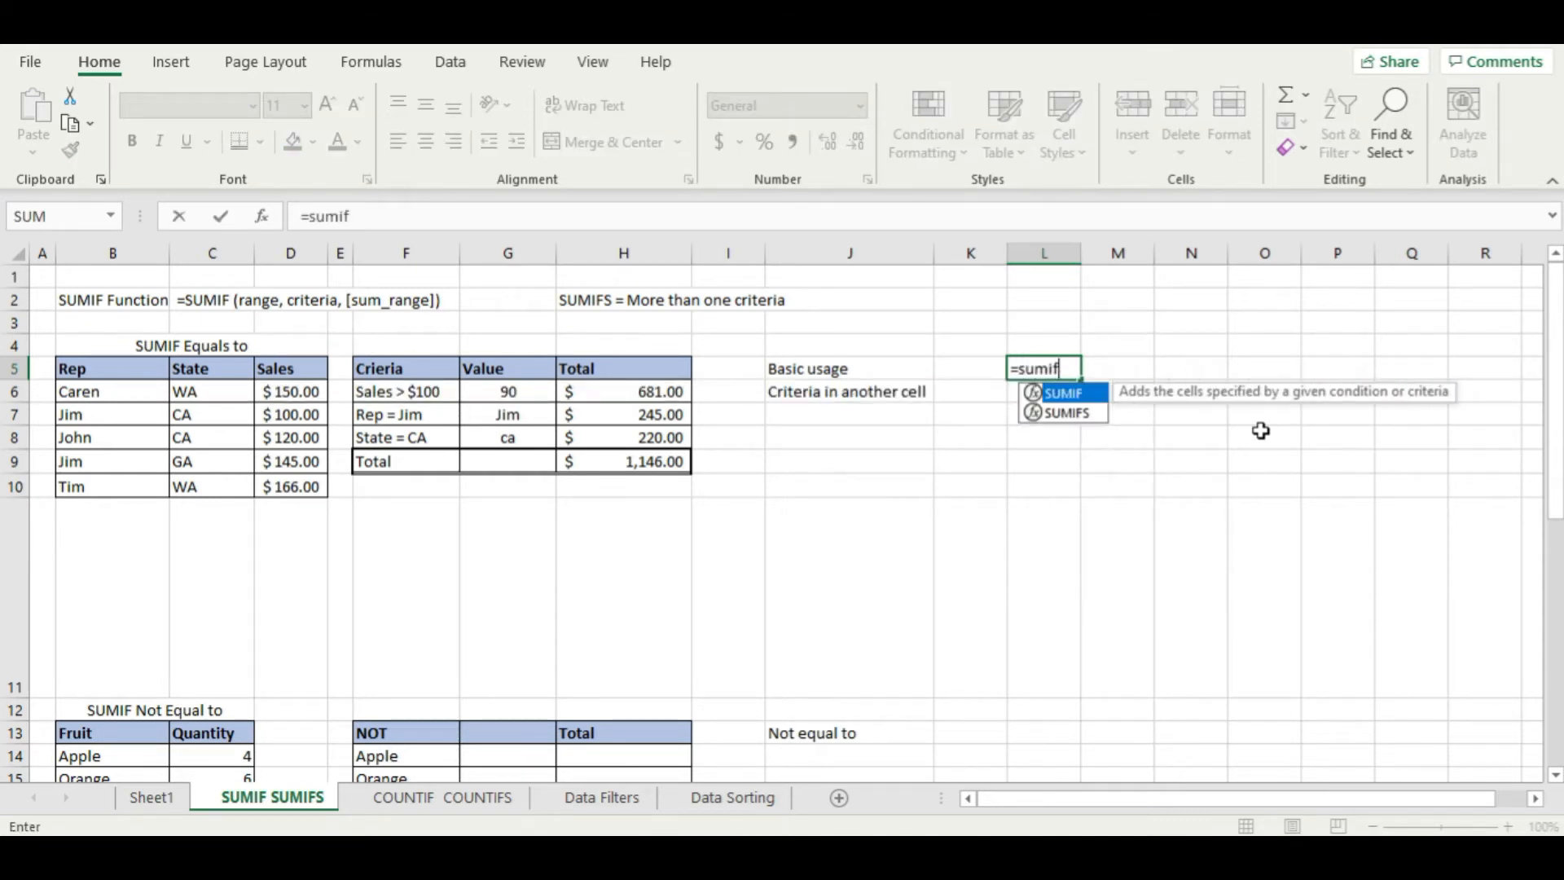
text(s)
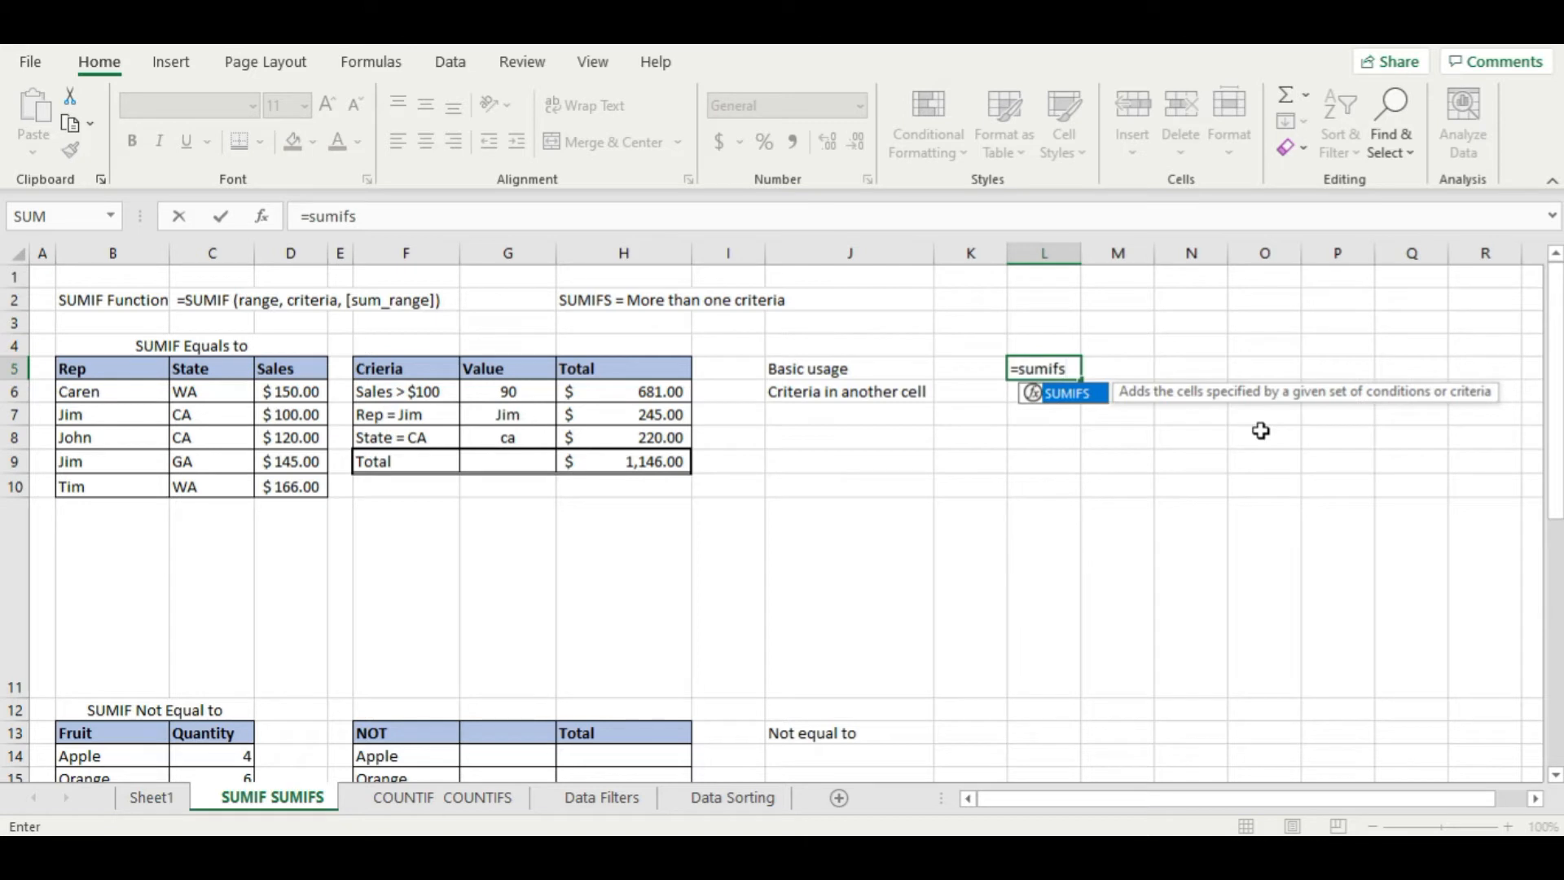
text(()
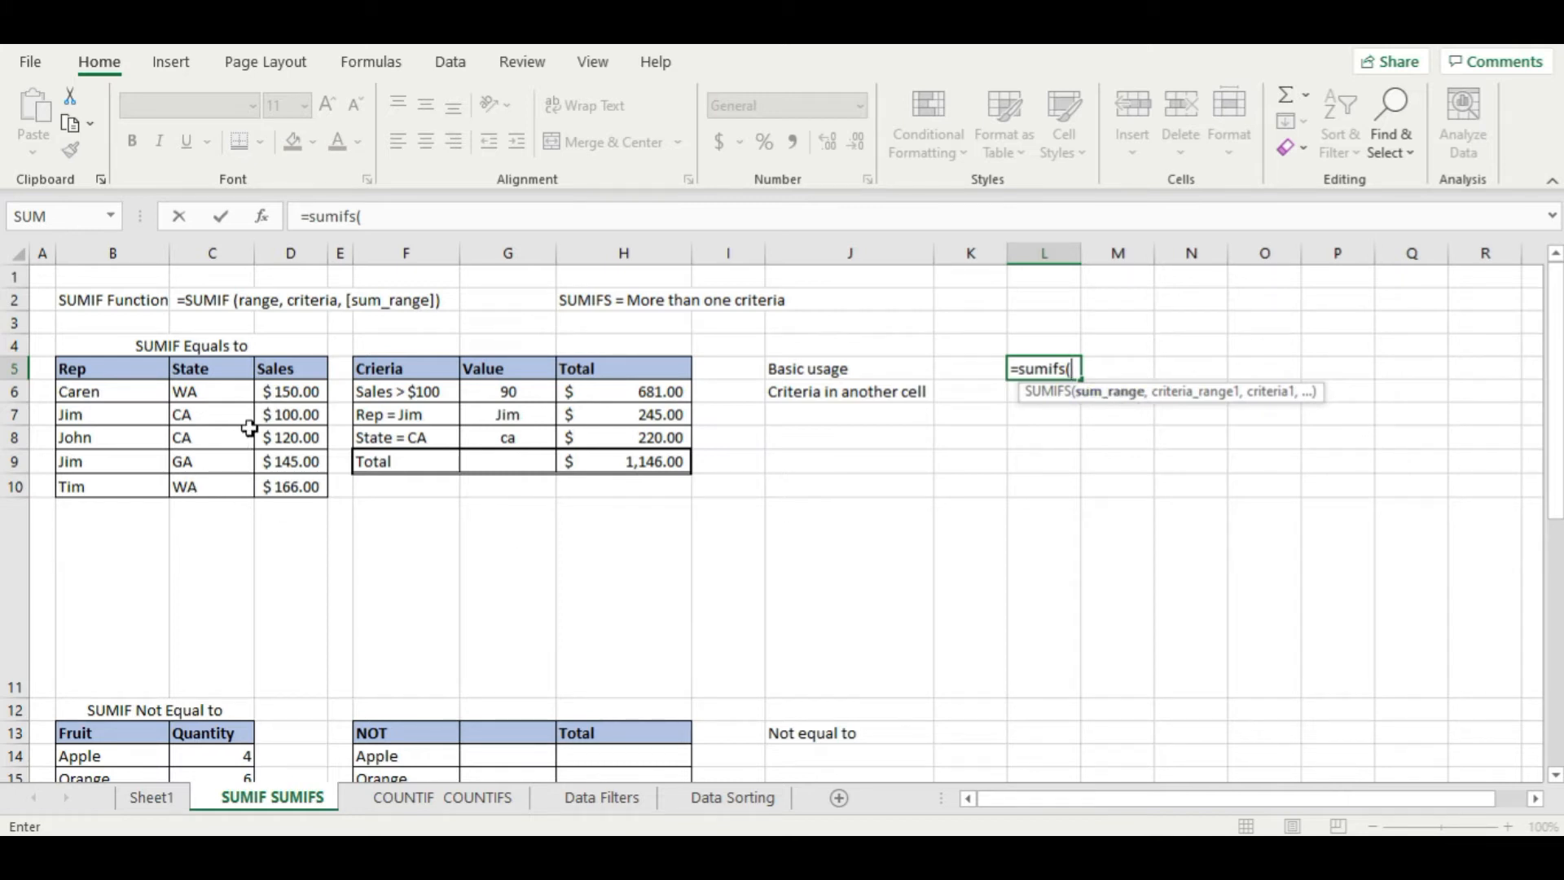
click(292, 397)
drag(292, 397, 302, 486)
text(,)
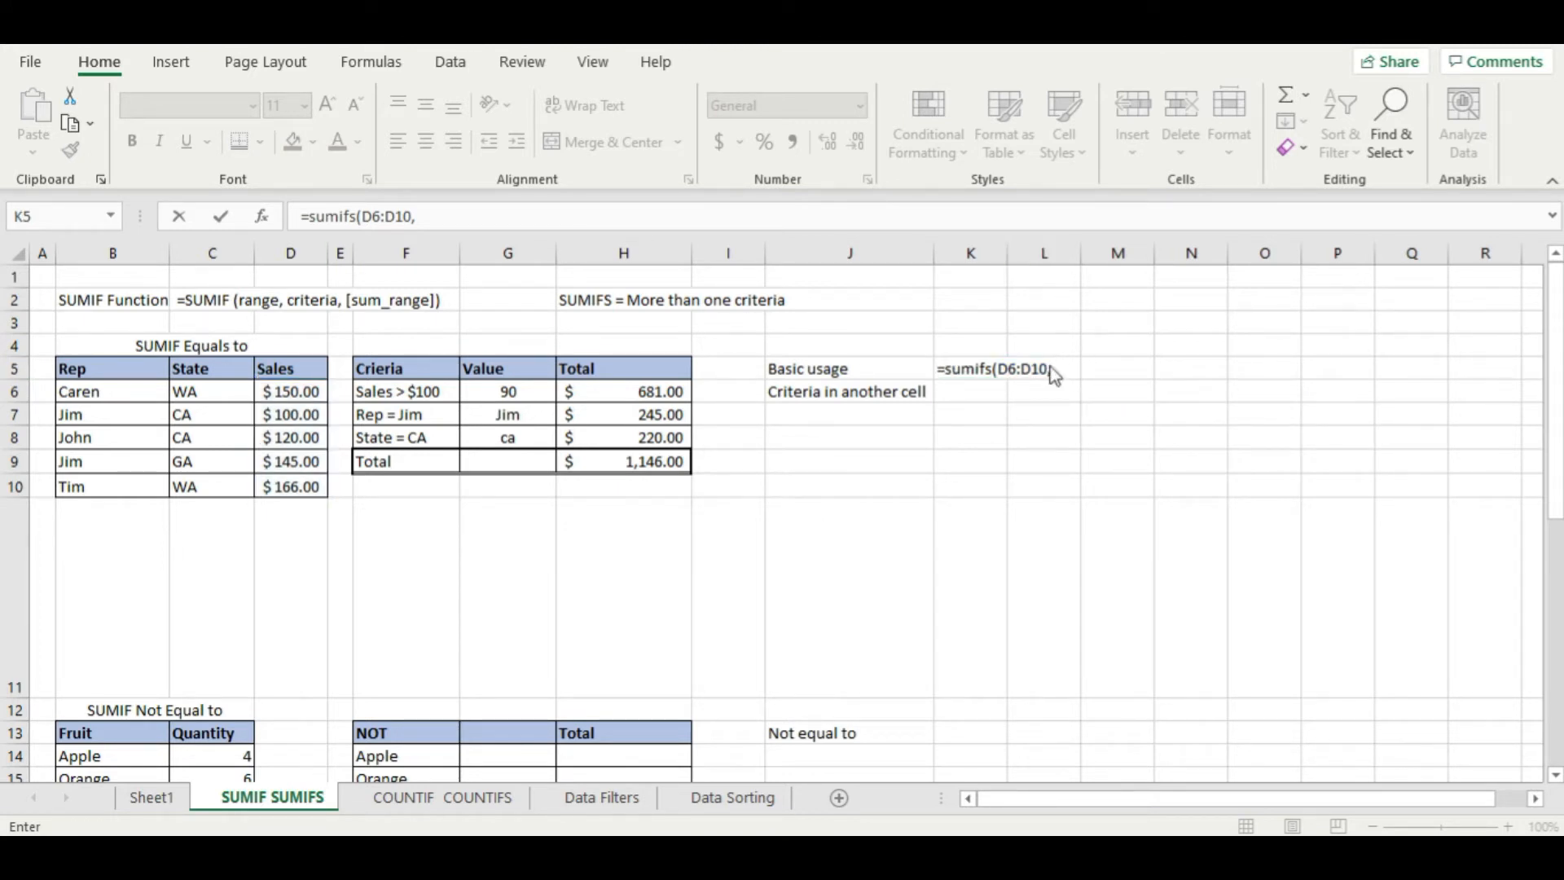
- Add the greater-than criterion ">"&G6 to the SUMIFS formula
click(1010, 368)
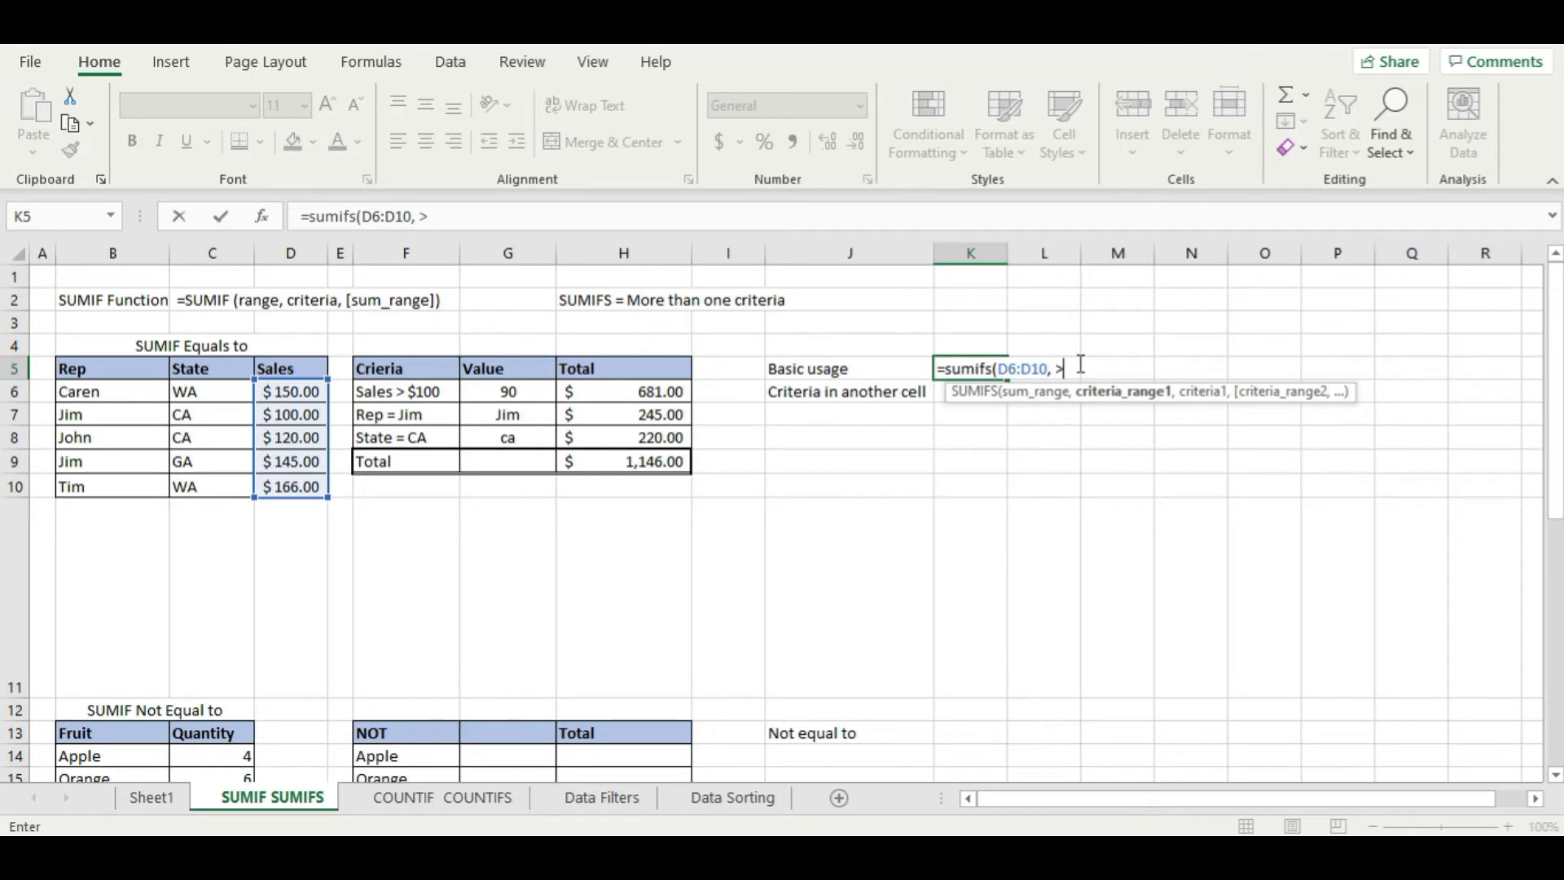
key(BackSpace)
text(">")
text(&)
click(530, 399)
text(,)
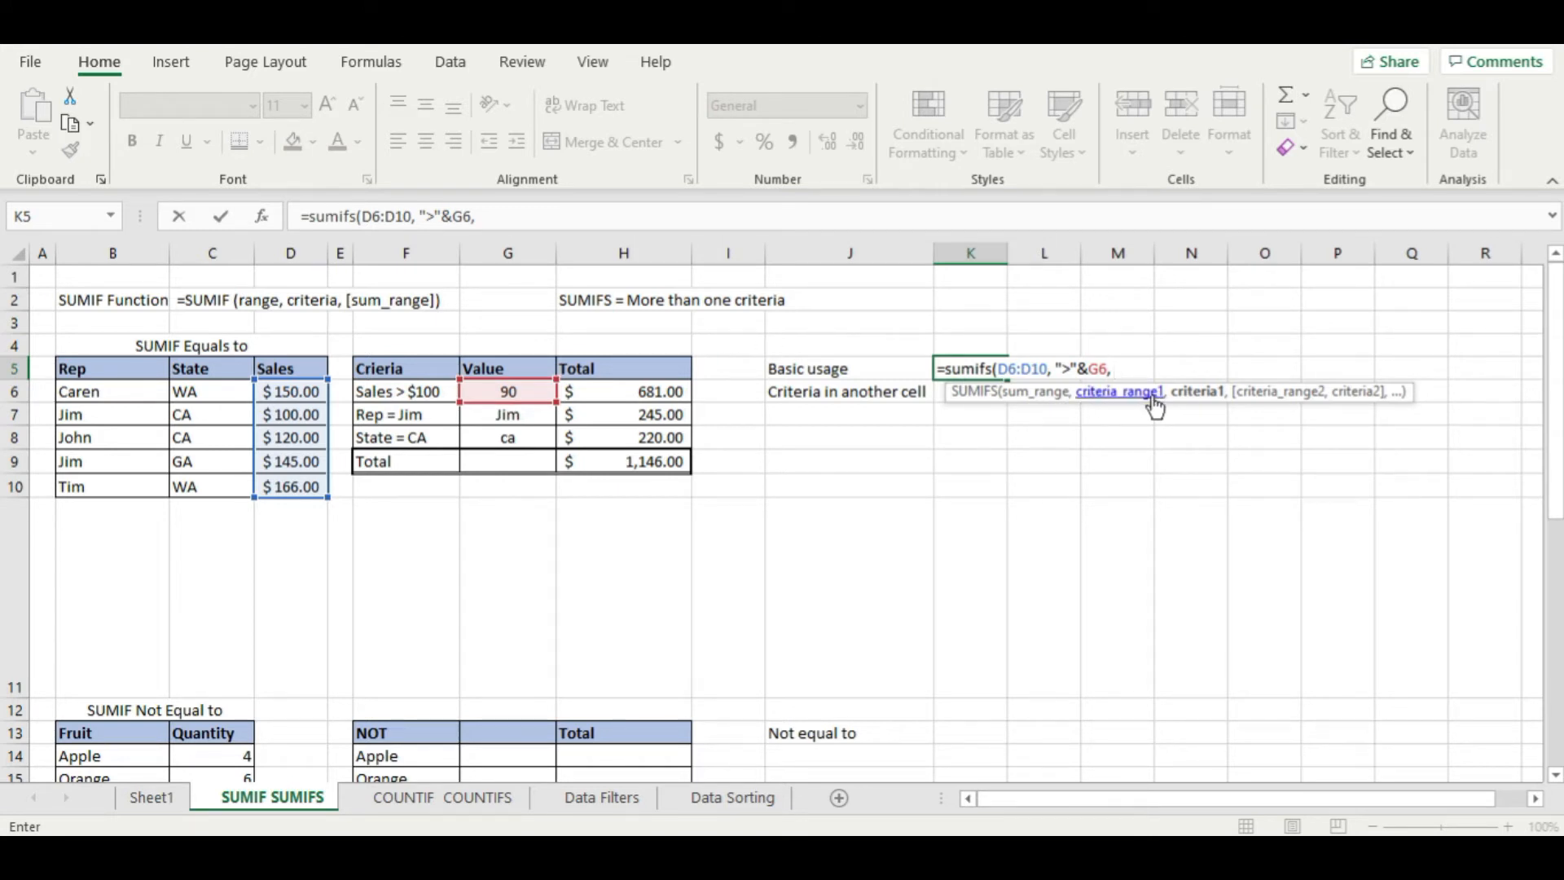
- Insert D6:D10 as the first criteria range ahead of the ">"&G6 criterion and check the formula's arguments
click(1054, 371)
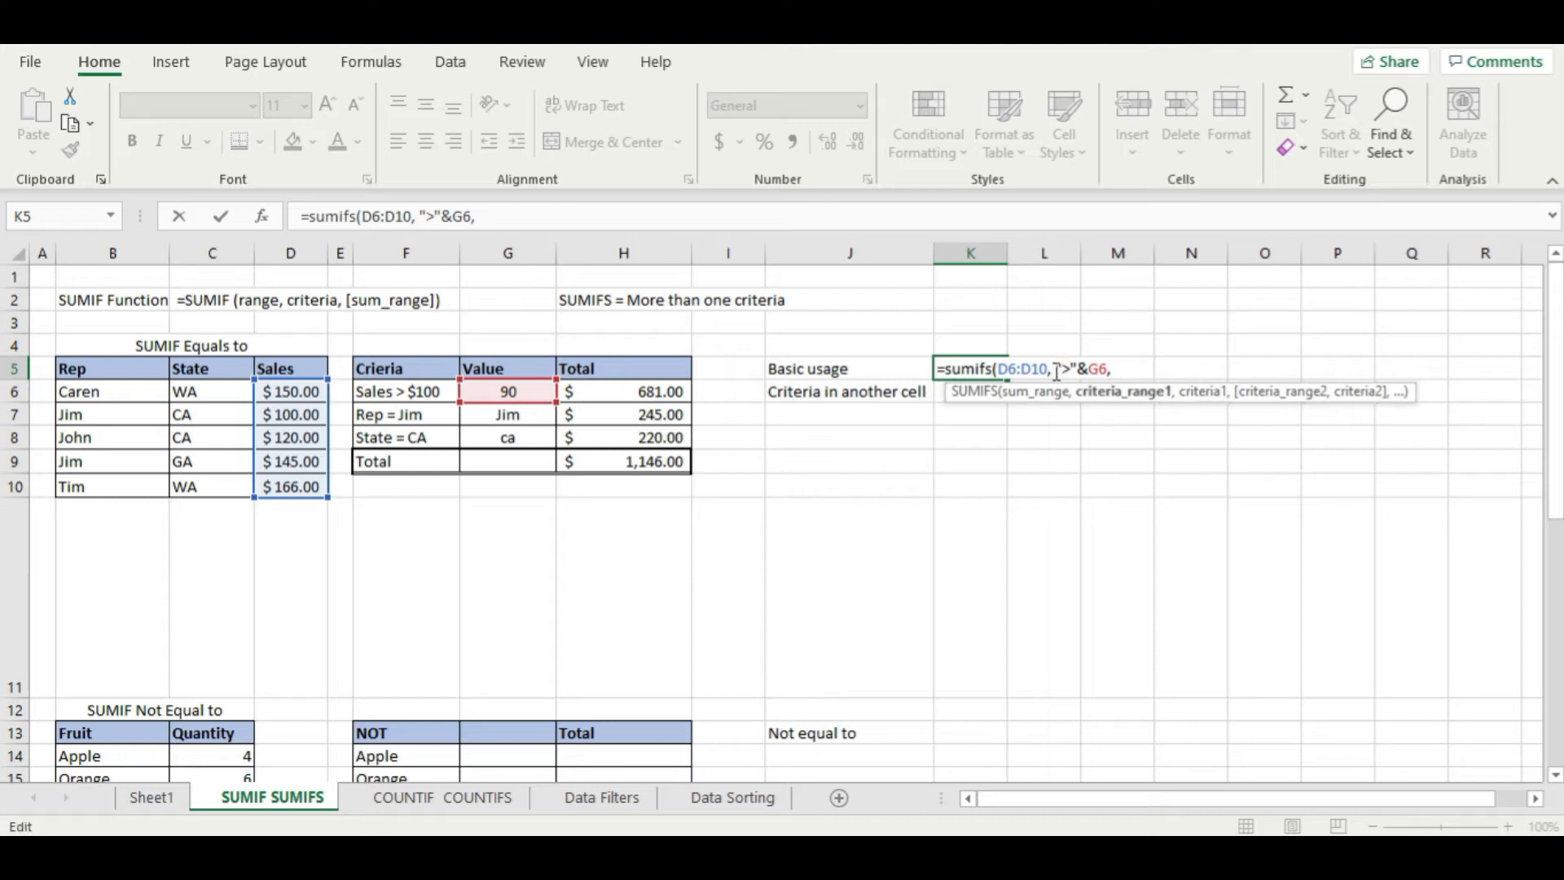
drag(298, 392, 300, 478)
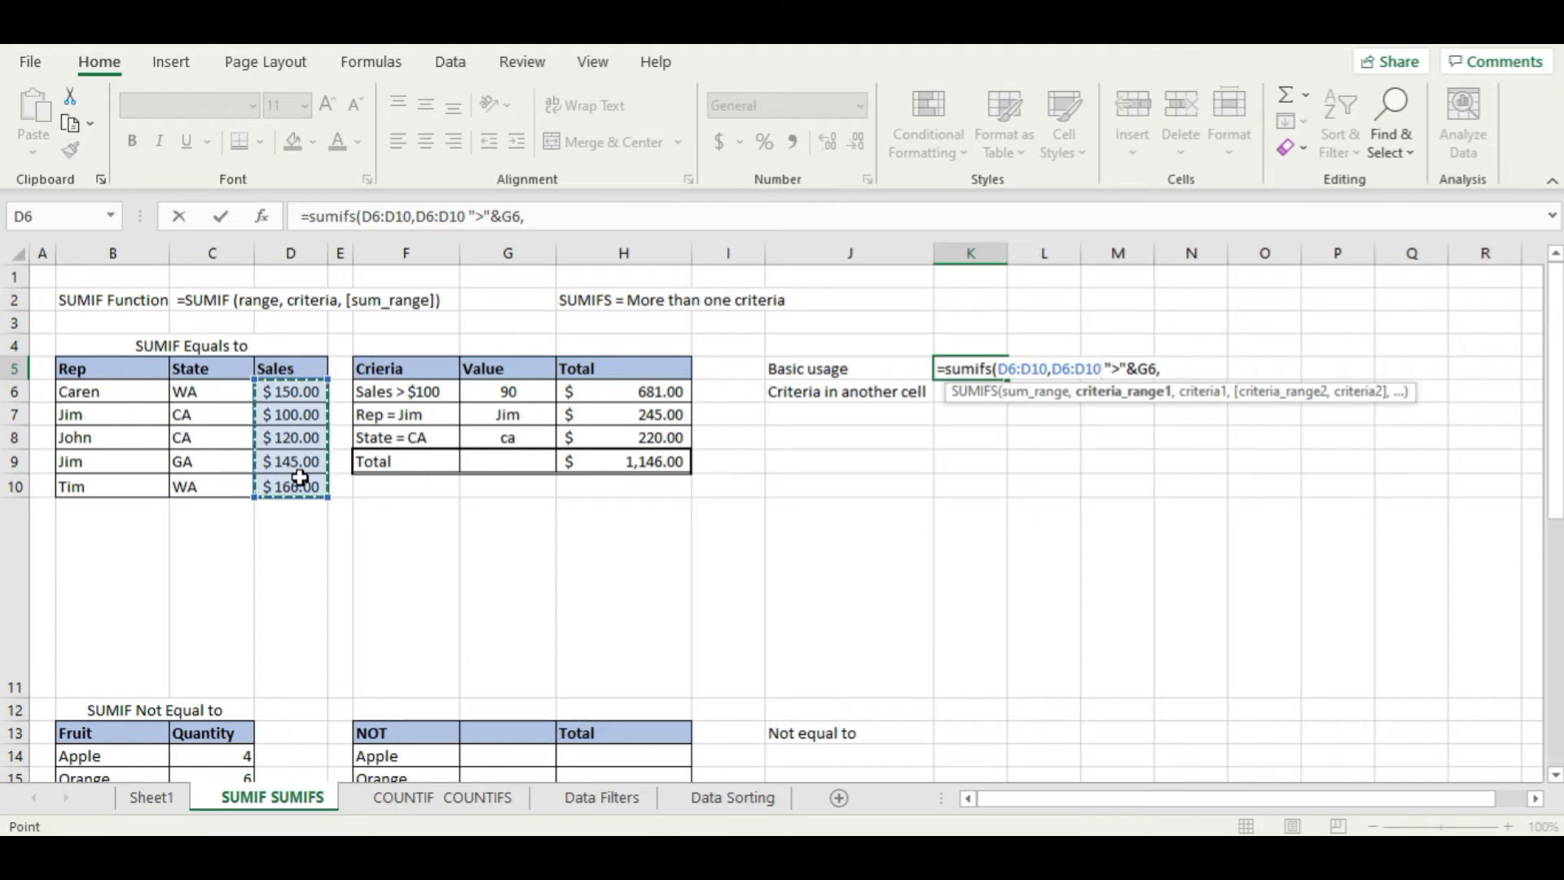
text(,)
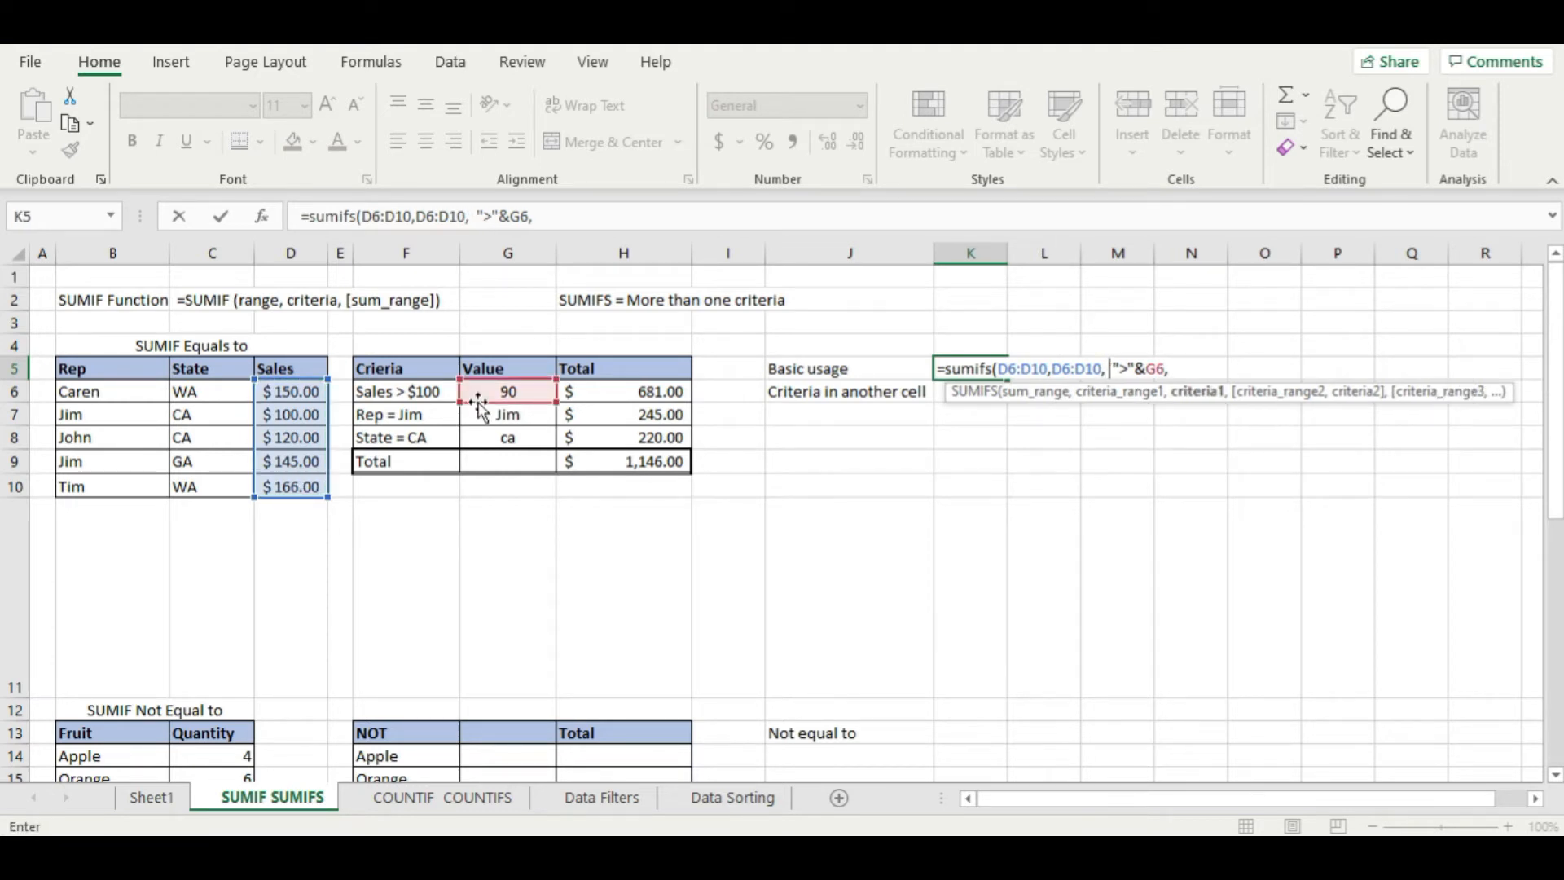
click(1055, 368)
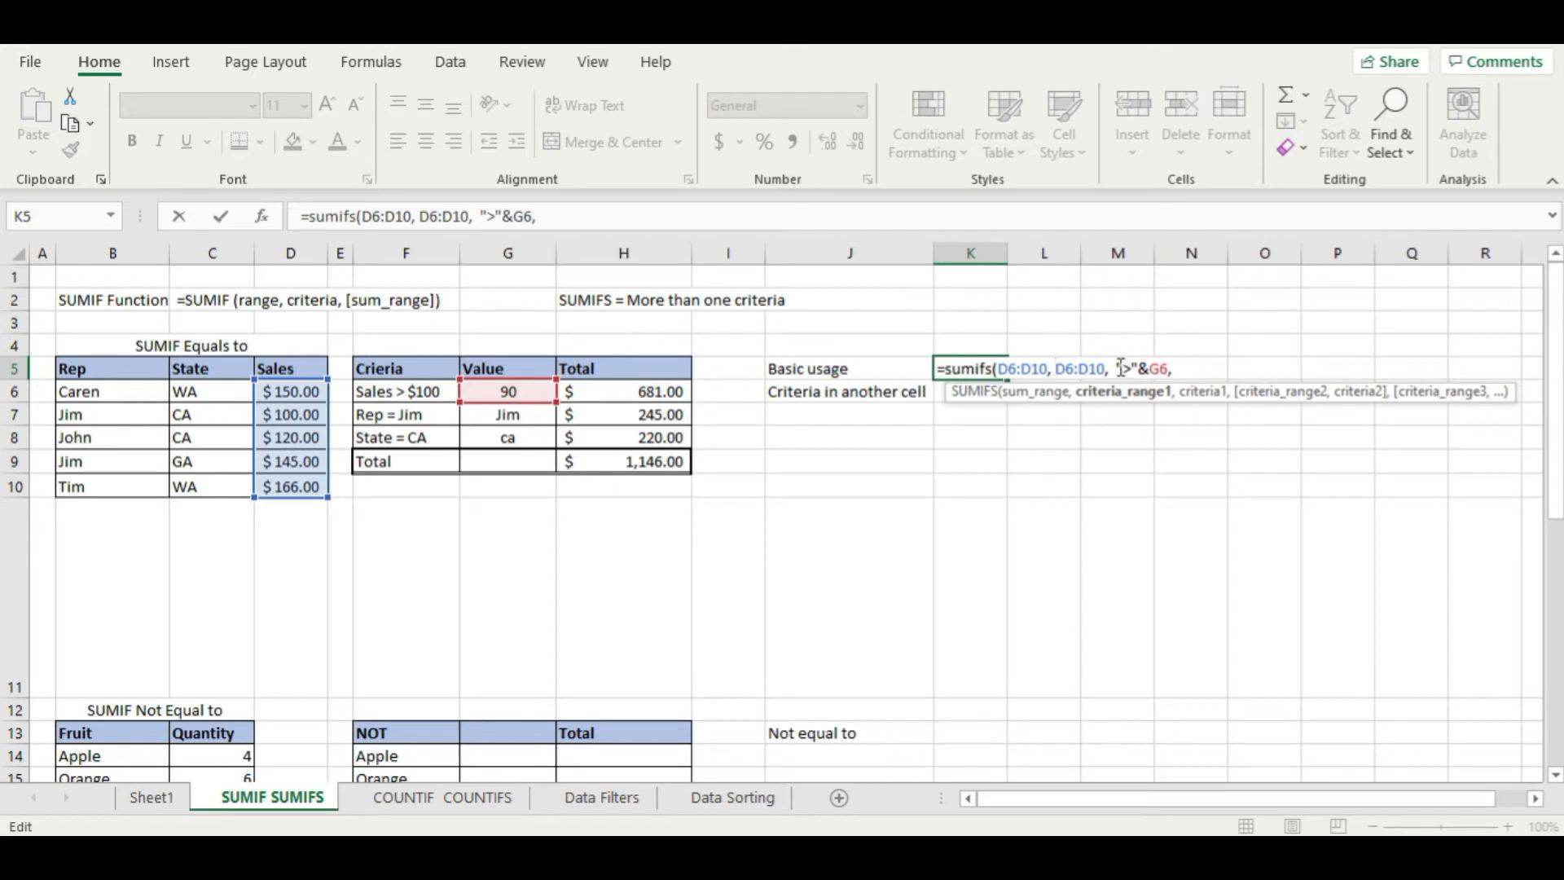
click(1162, 367)
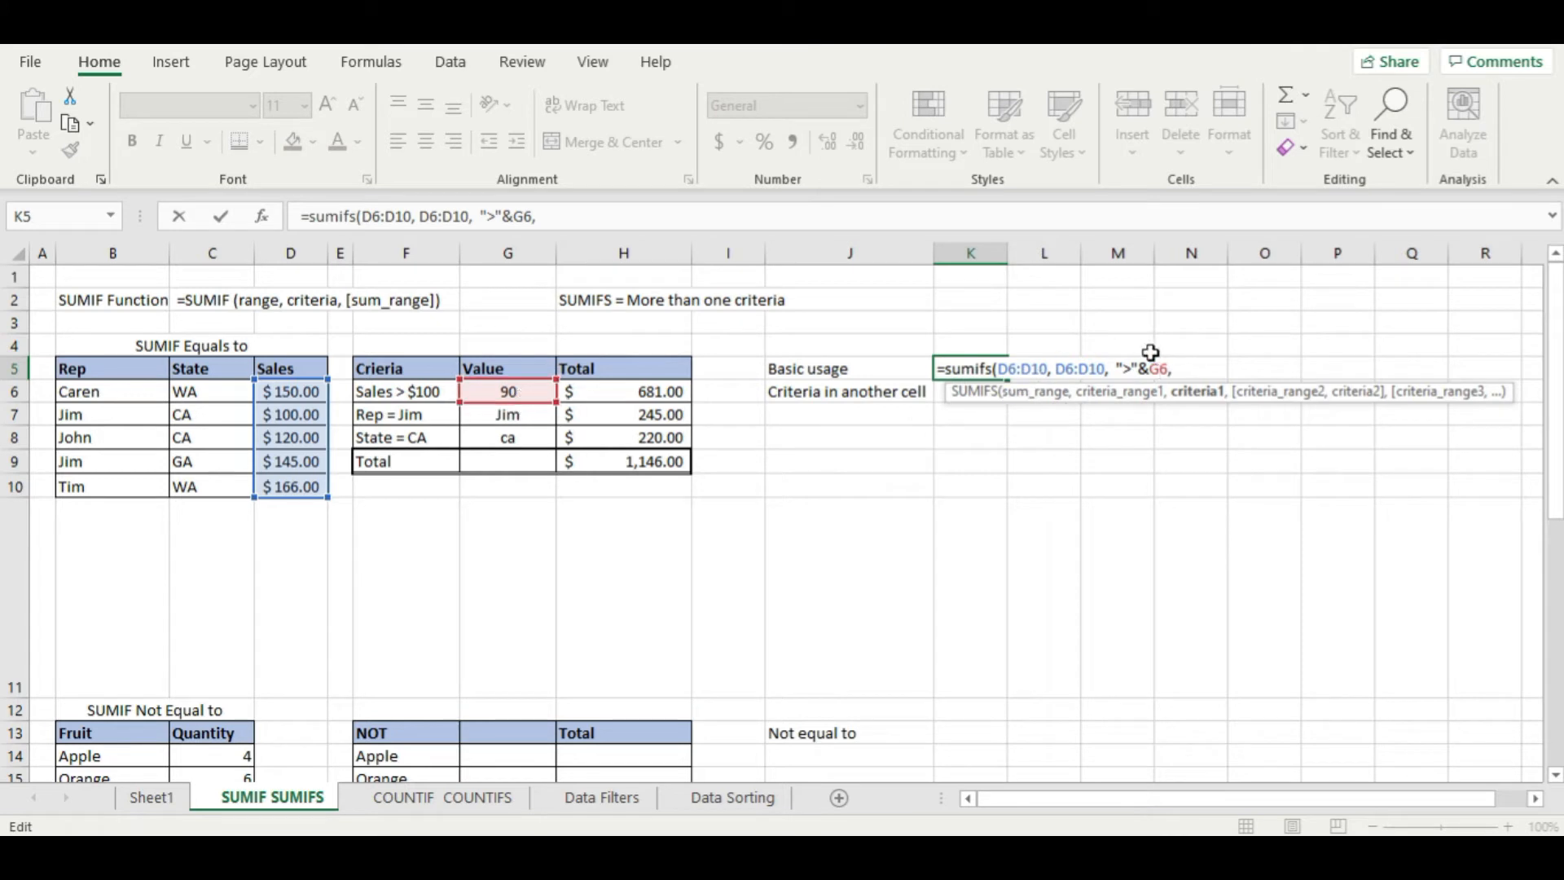
- Complete the SUMIFS formula in K5 with B6:B10 as the second criteria range and G7 as its criterion
click(1199, 369)
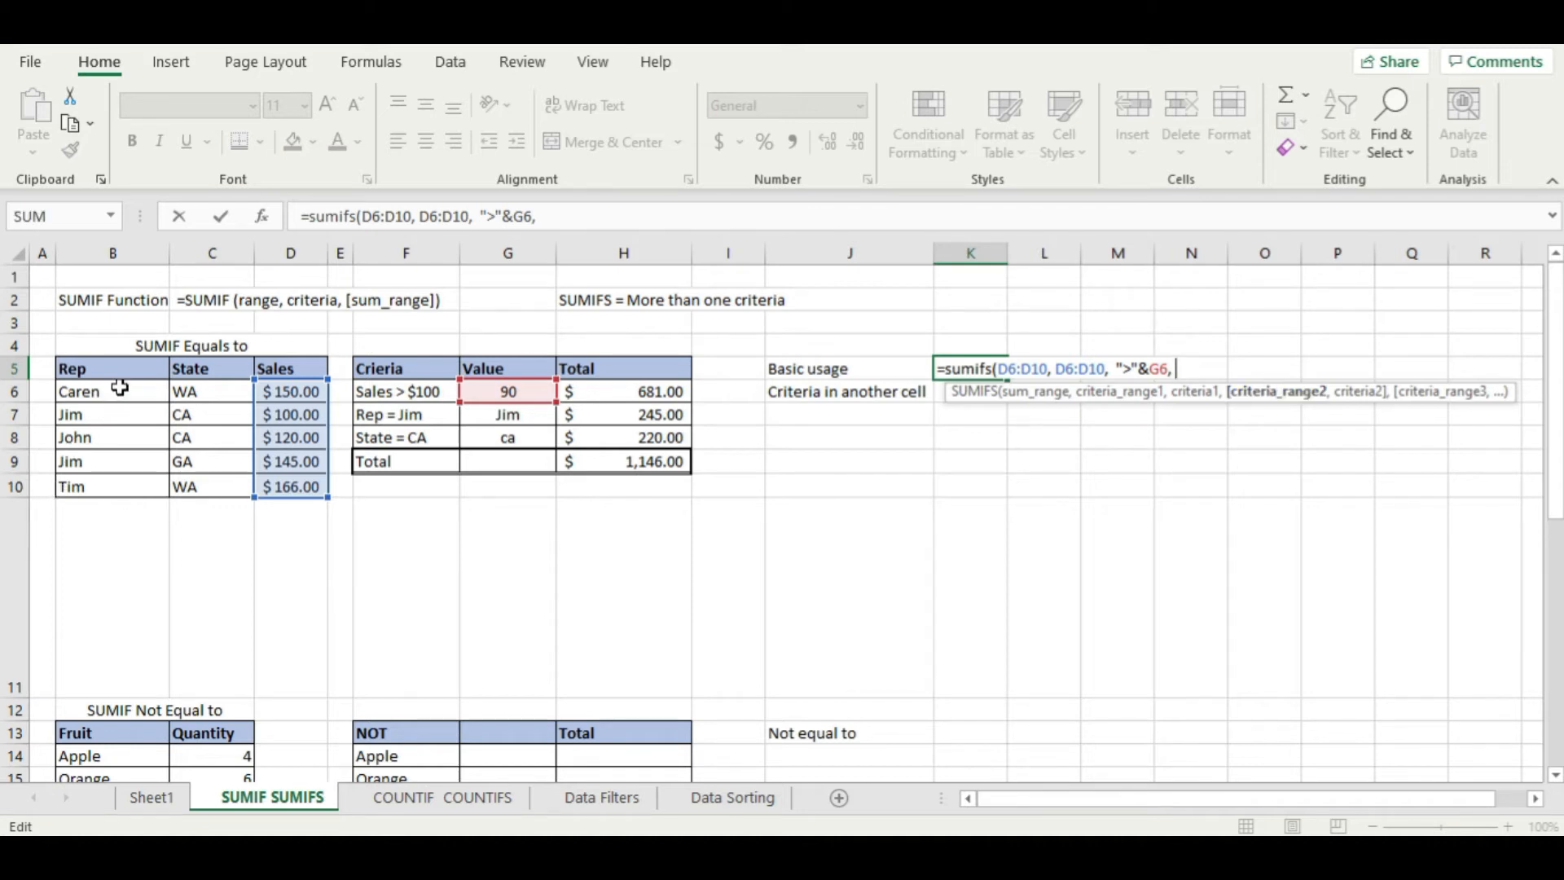
drag(121, 389, 122, 478)
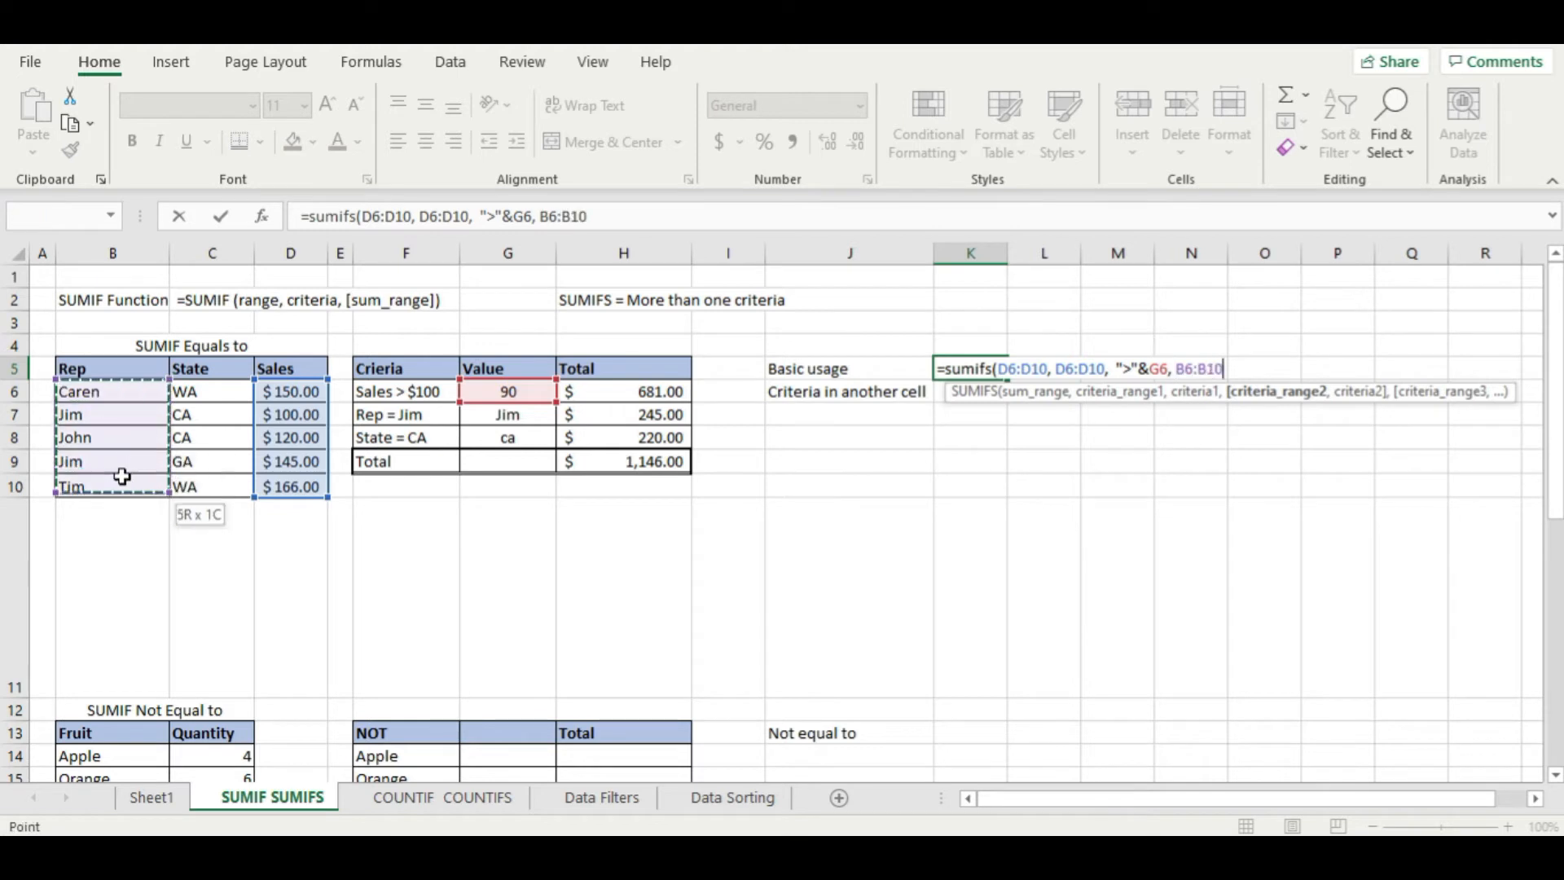
text(,)
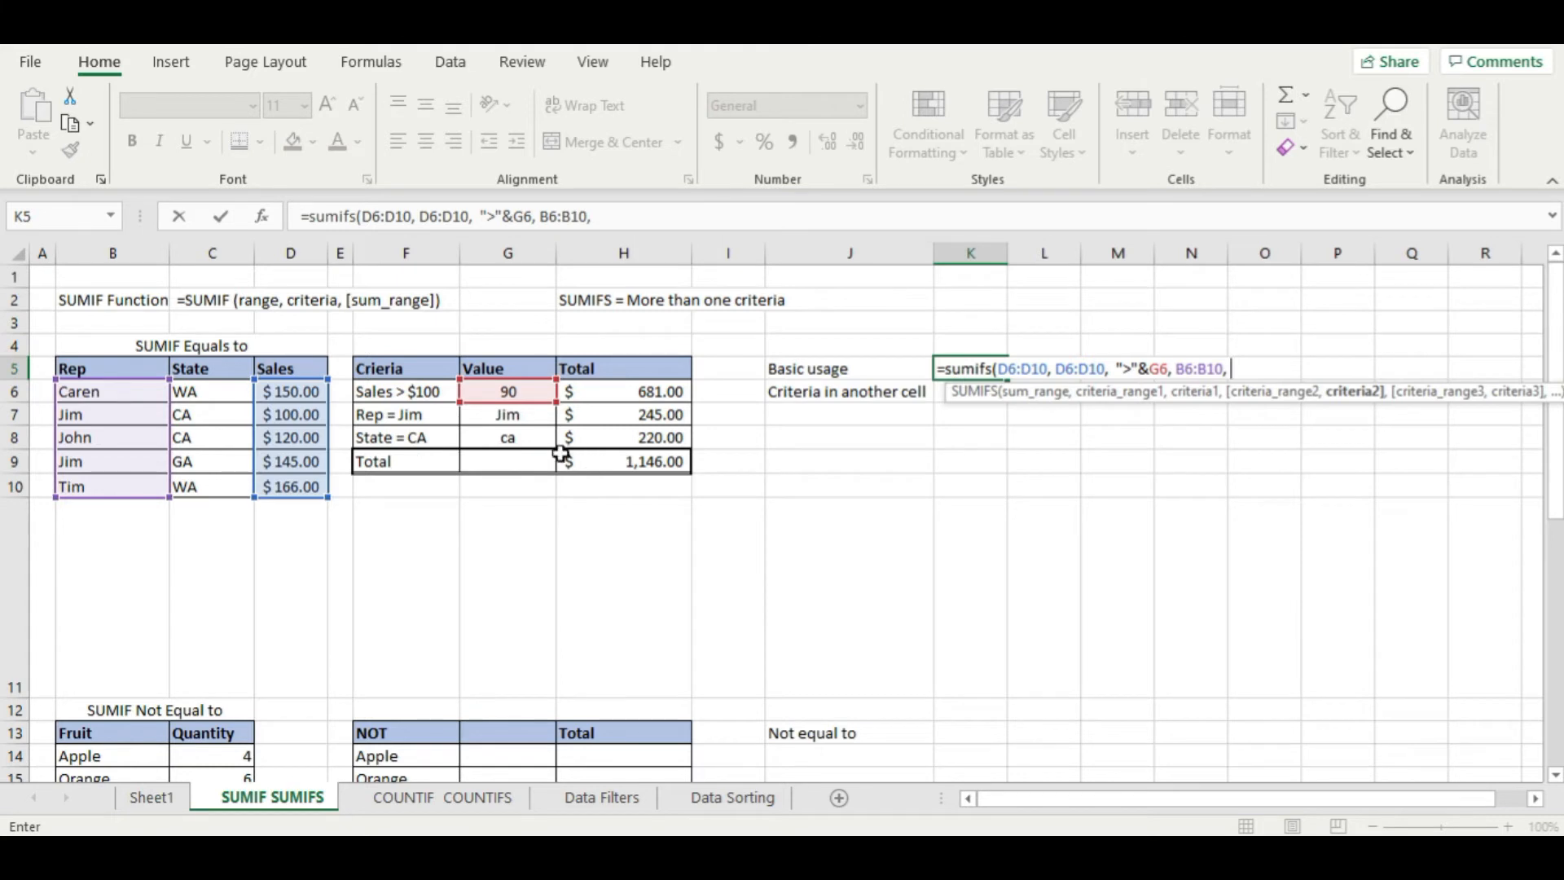
click(516, 419)
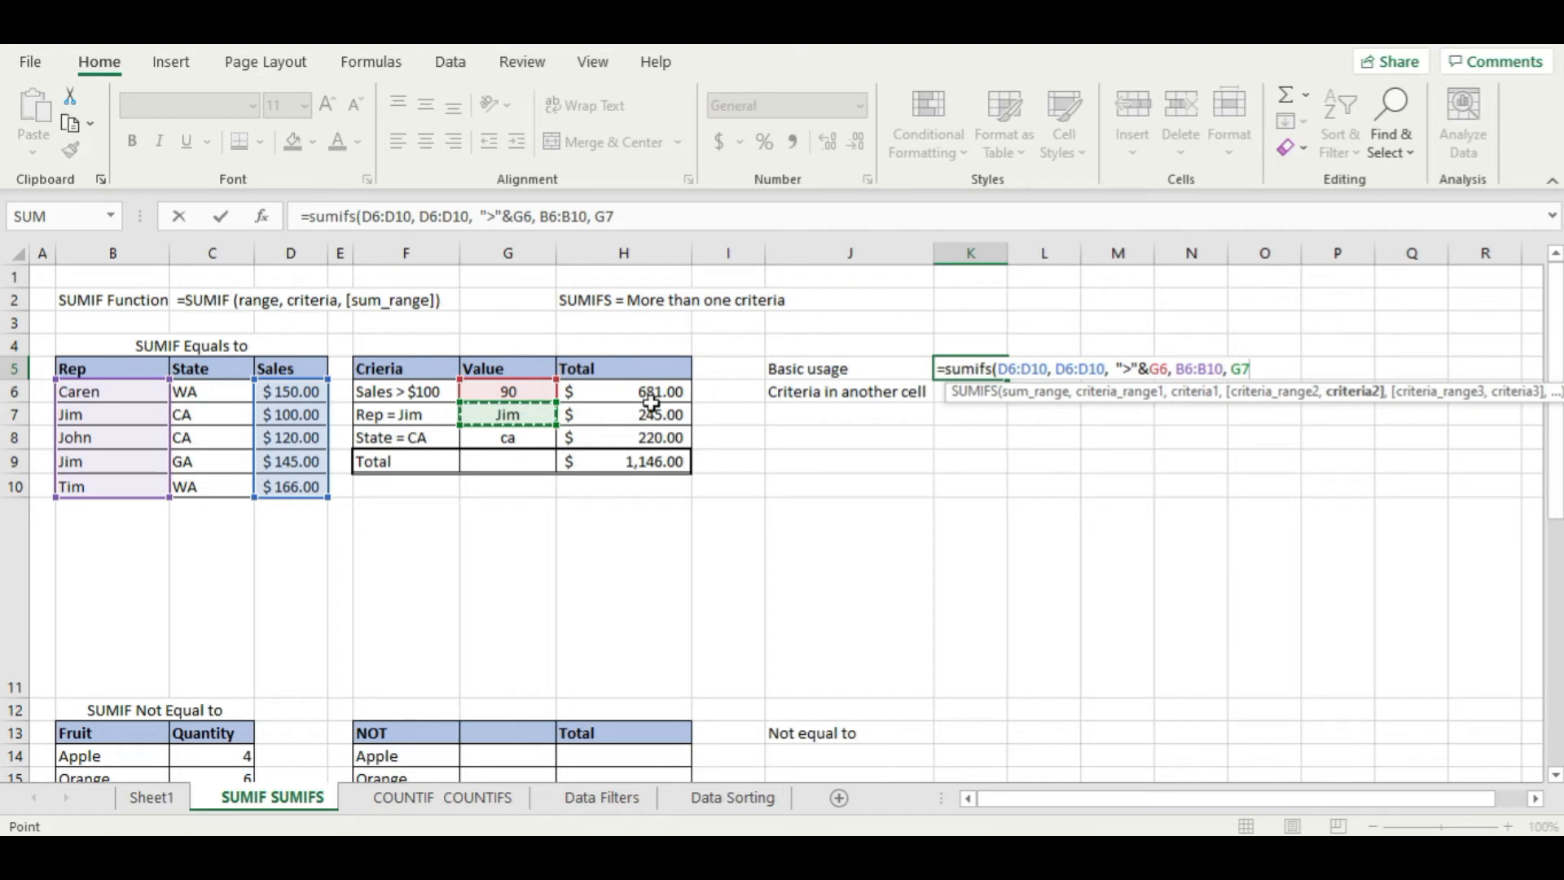
text())
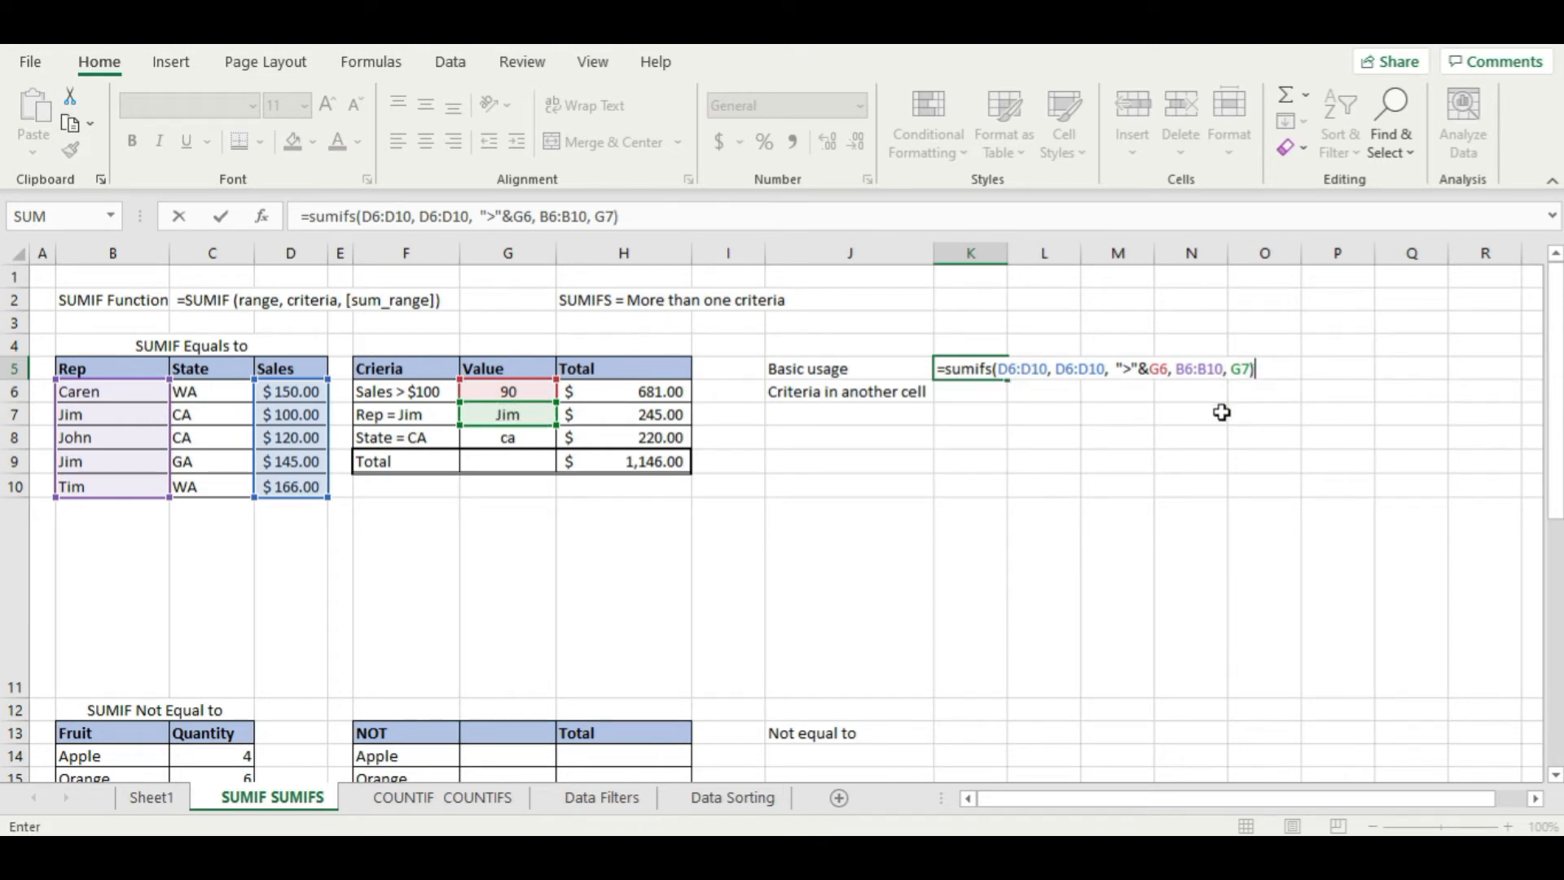
key(Return)
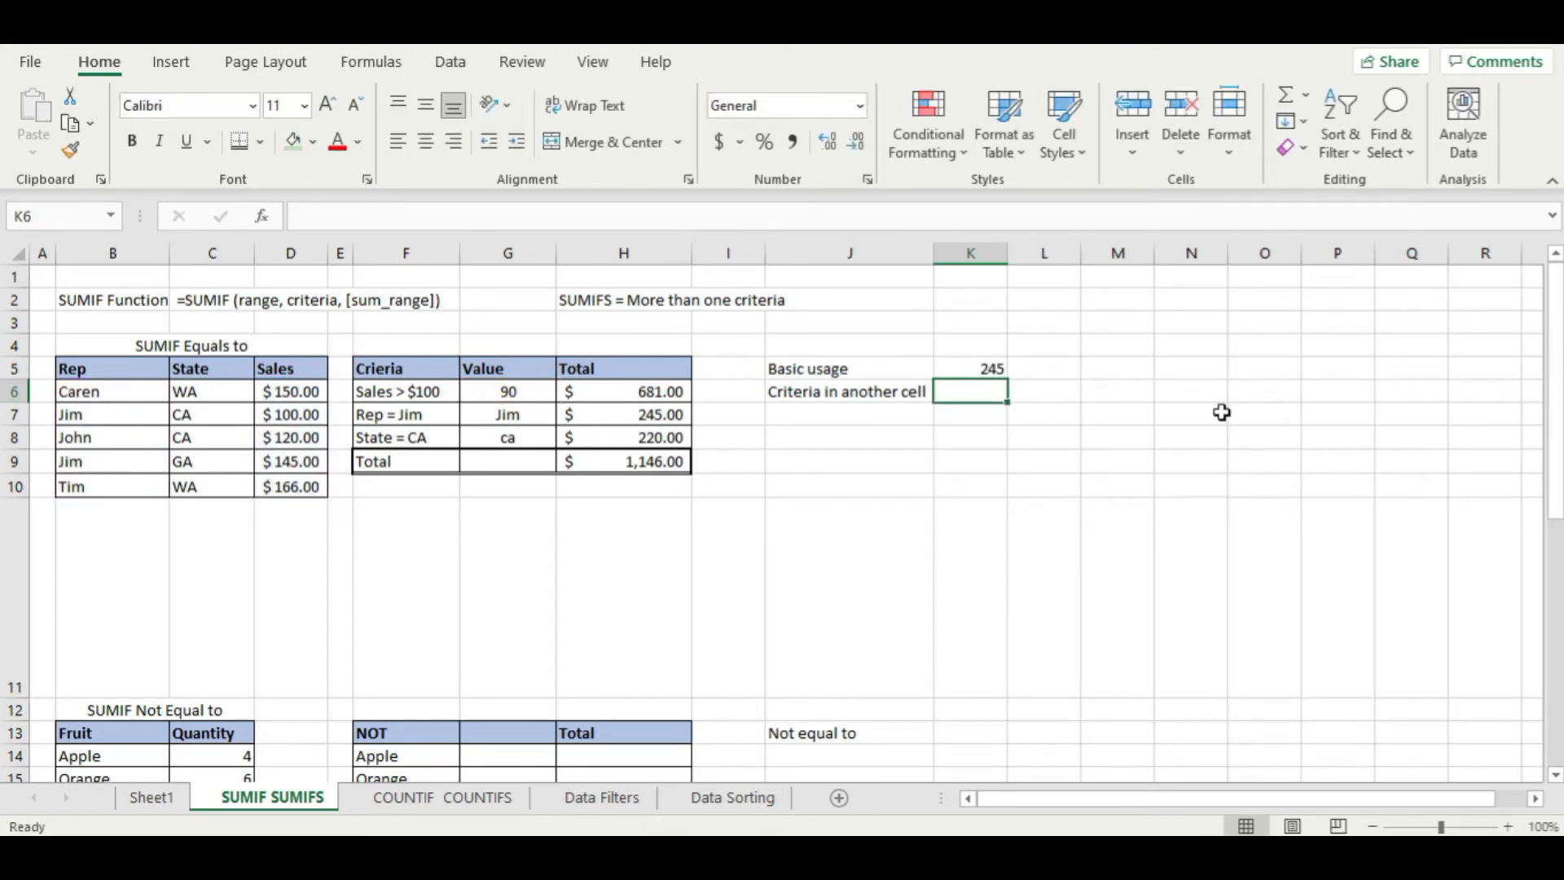
- Apply the Accounting dollar format to the SUMIFS result in K5
click(988, 369)
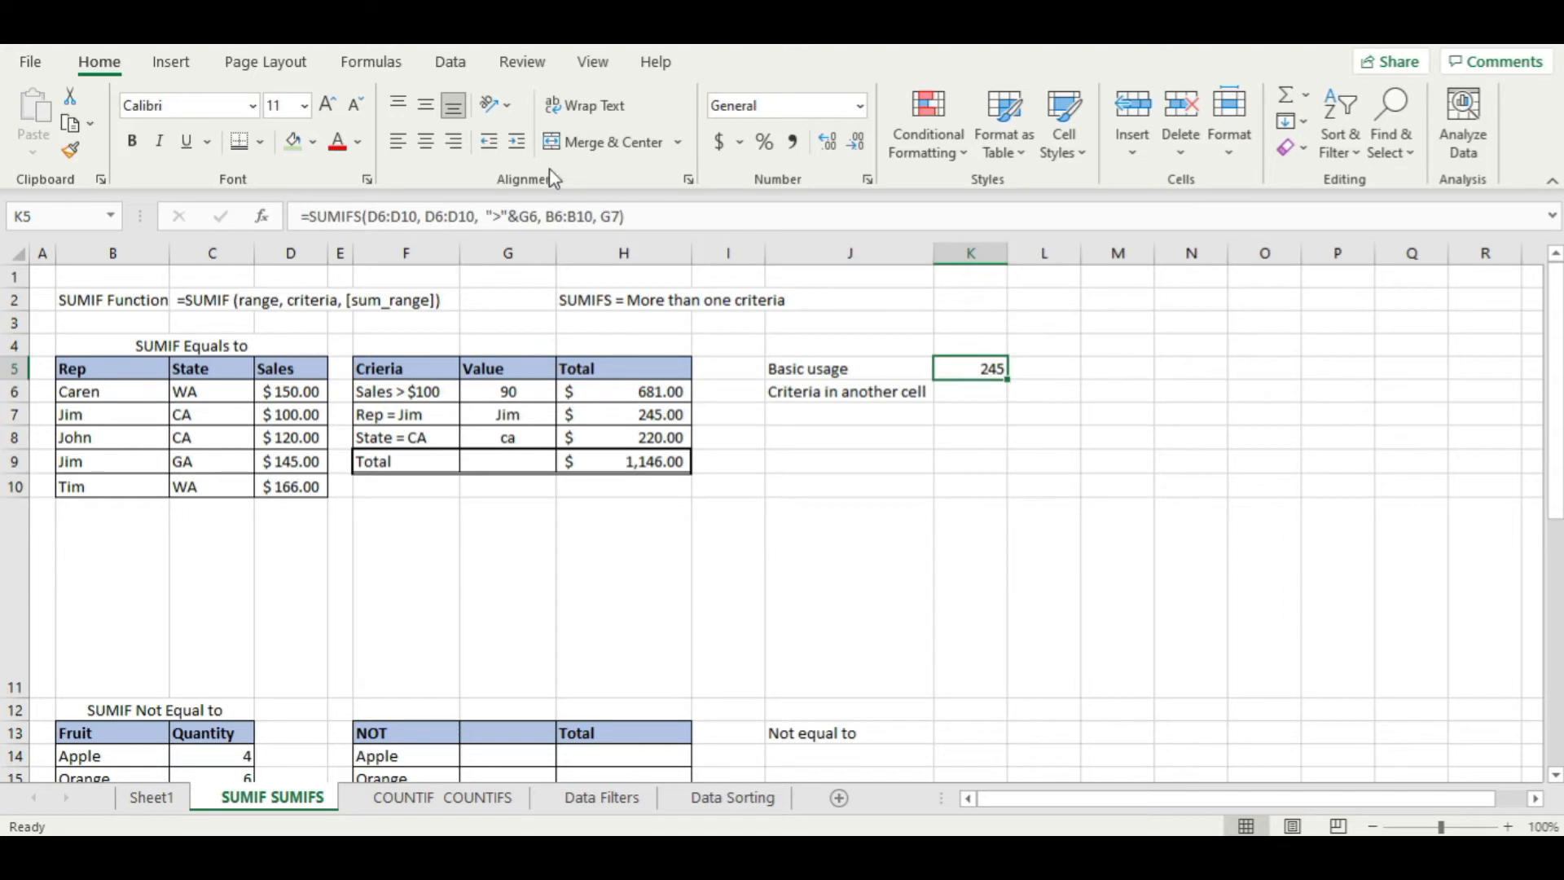
click(721, 142)
click(1148, 330)
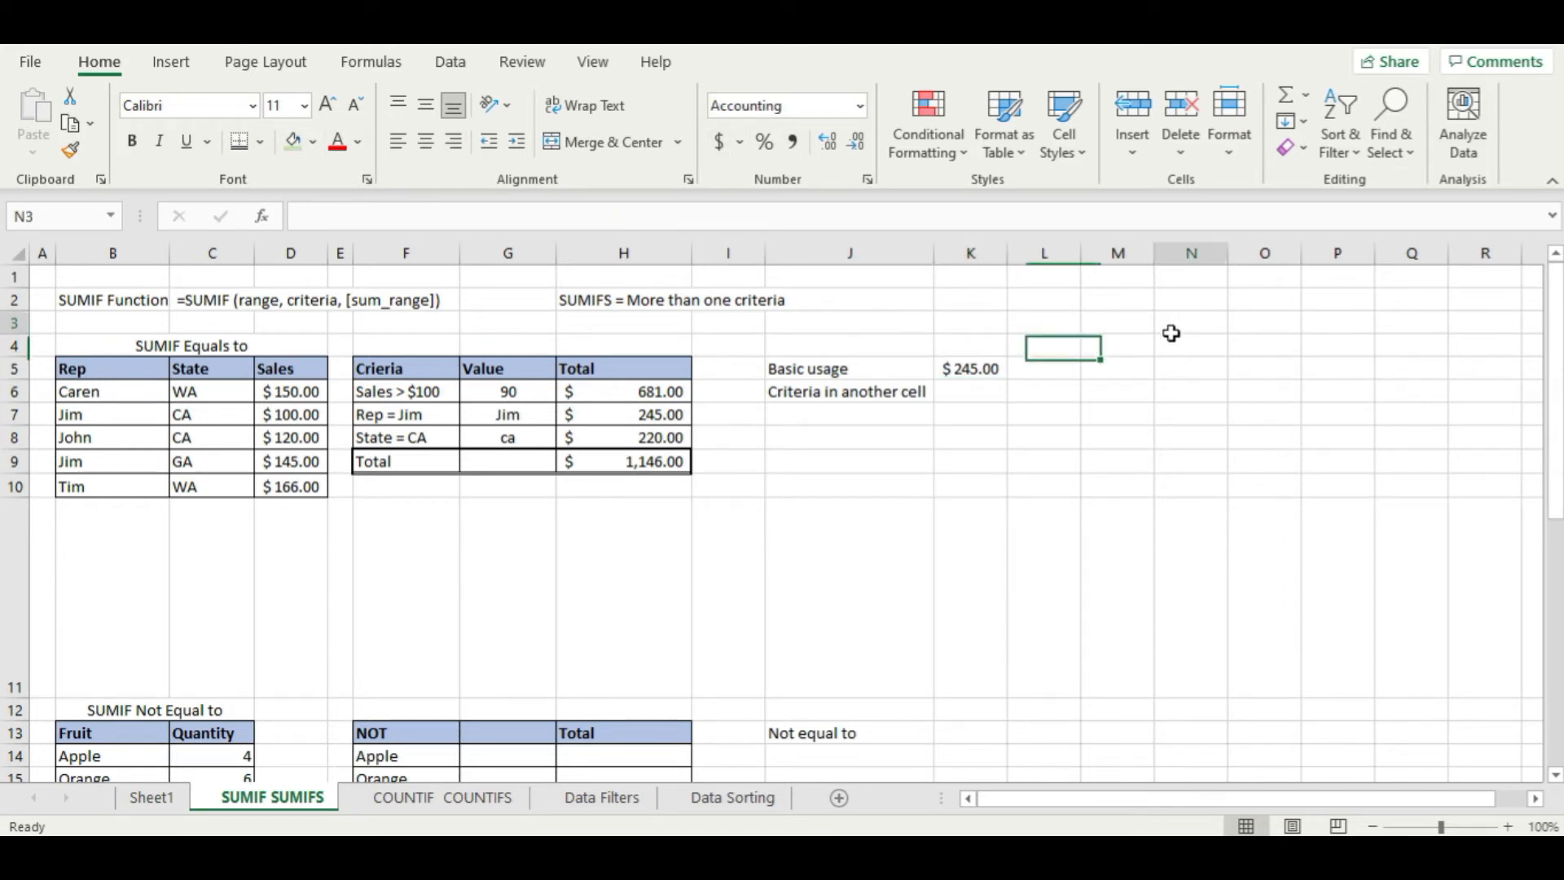
- Check the SUMIFS formula in K5 against criteria cells G6 and G7 and the sales in D7 and D9
click(982, 375)
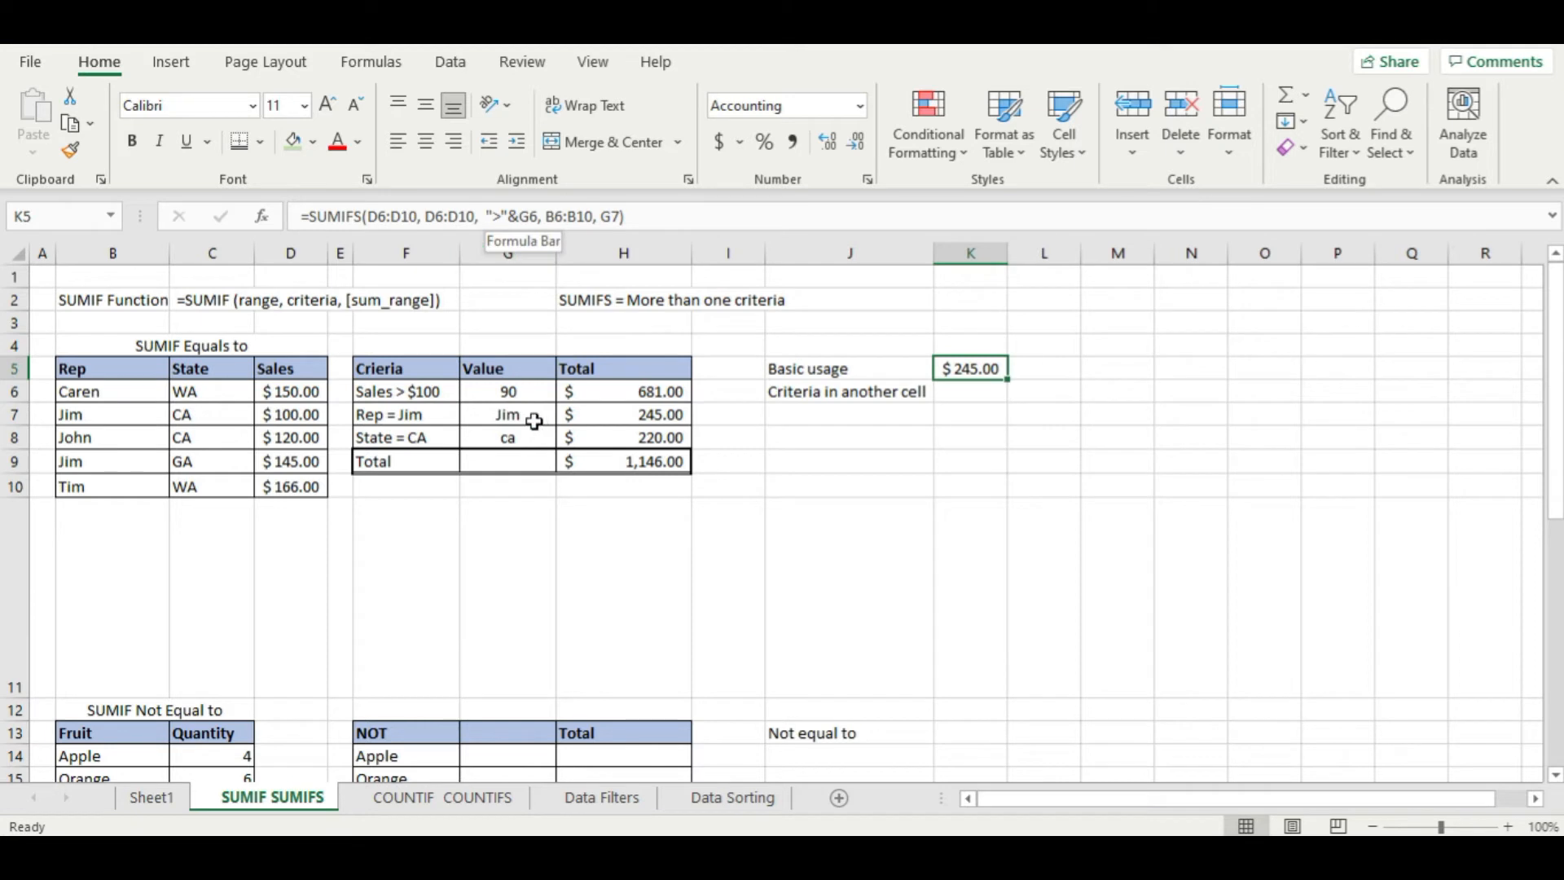
click(525, 397)
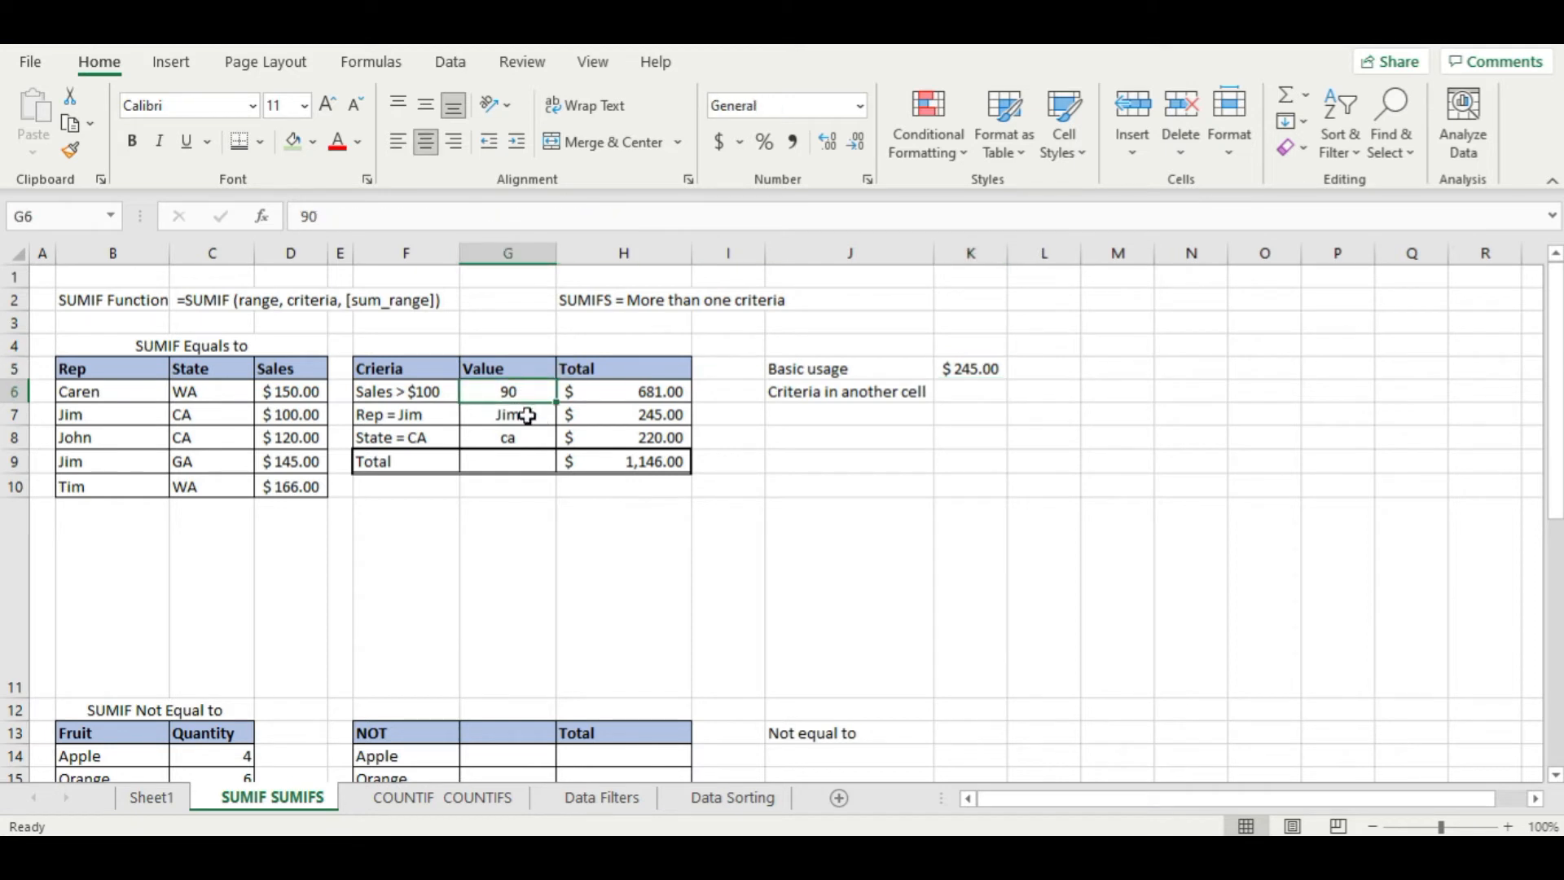
click(499, 417)
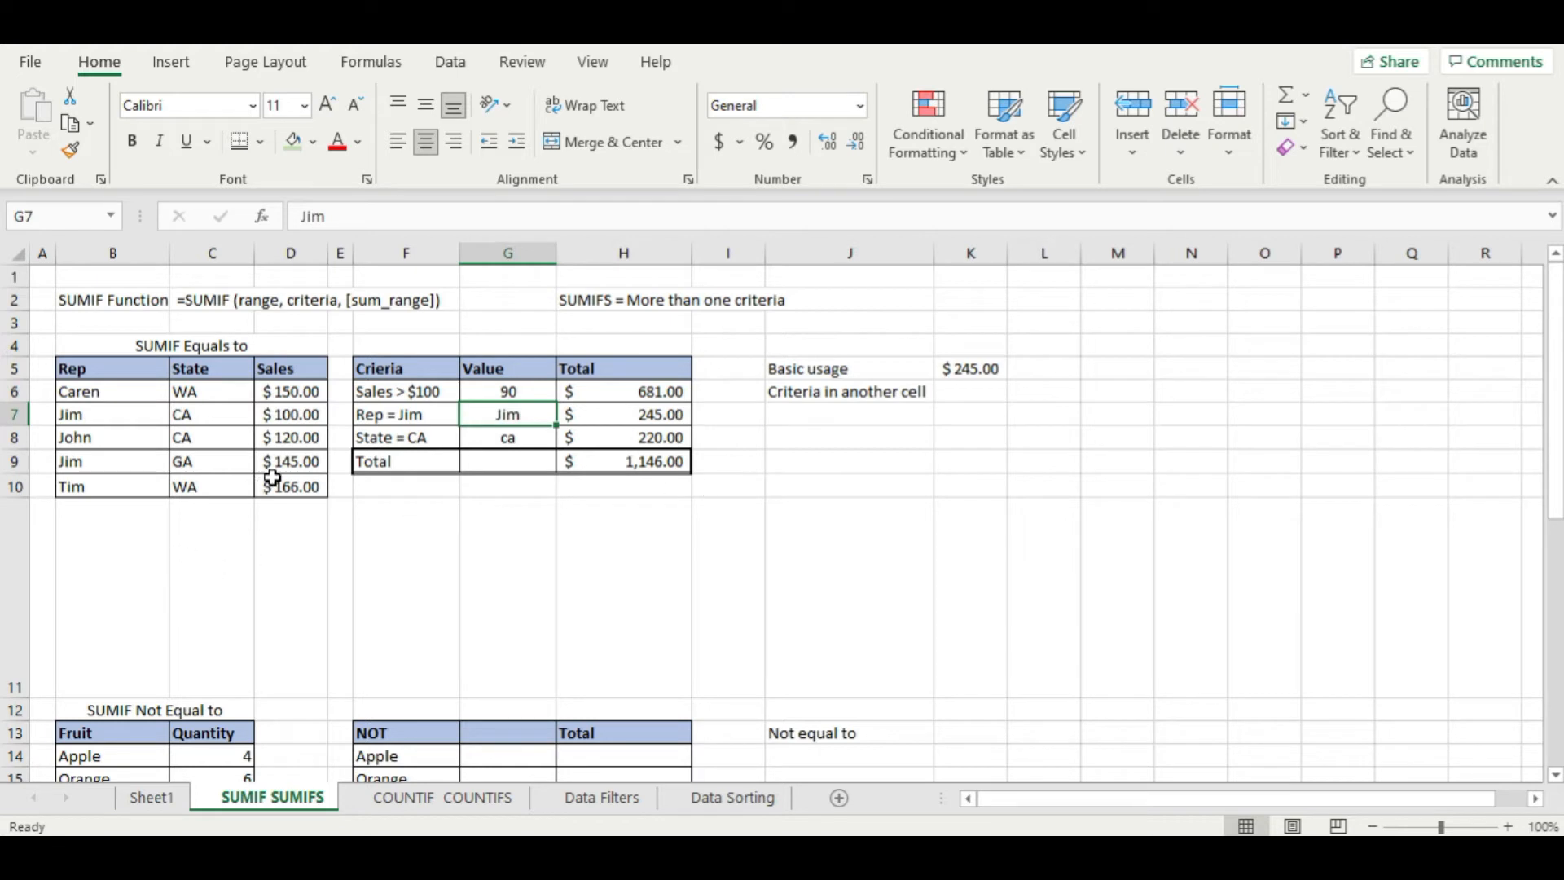
click(314, 413)
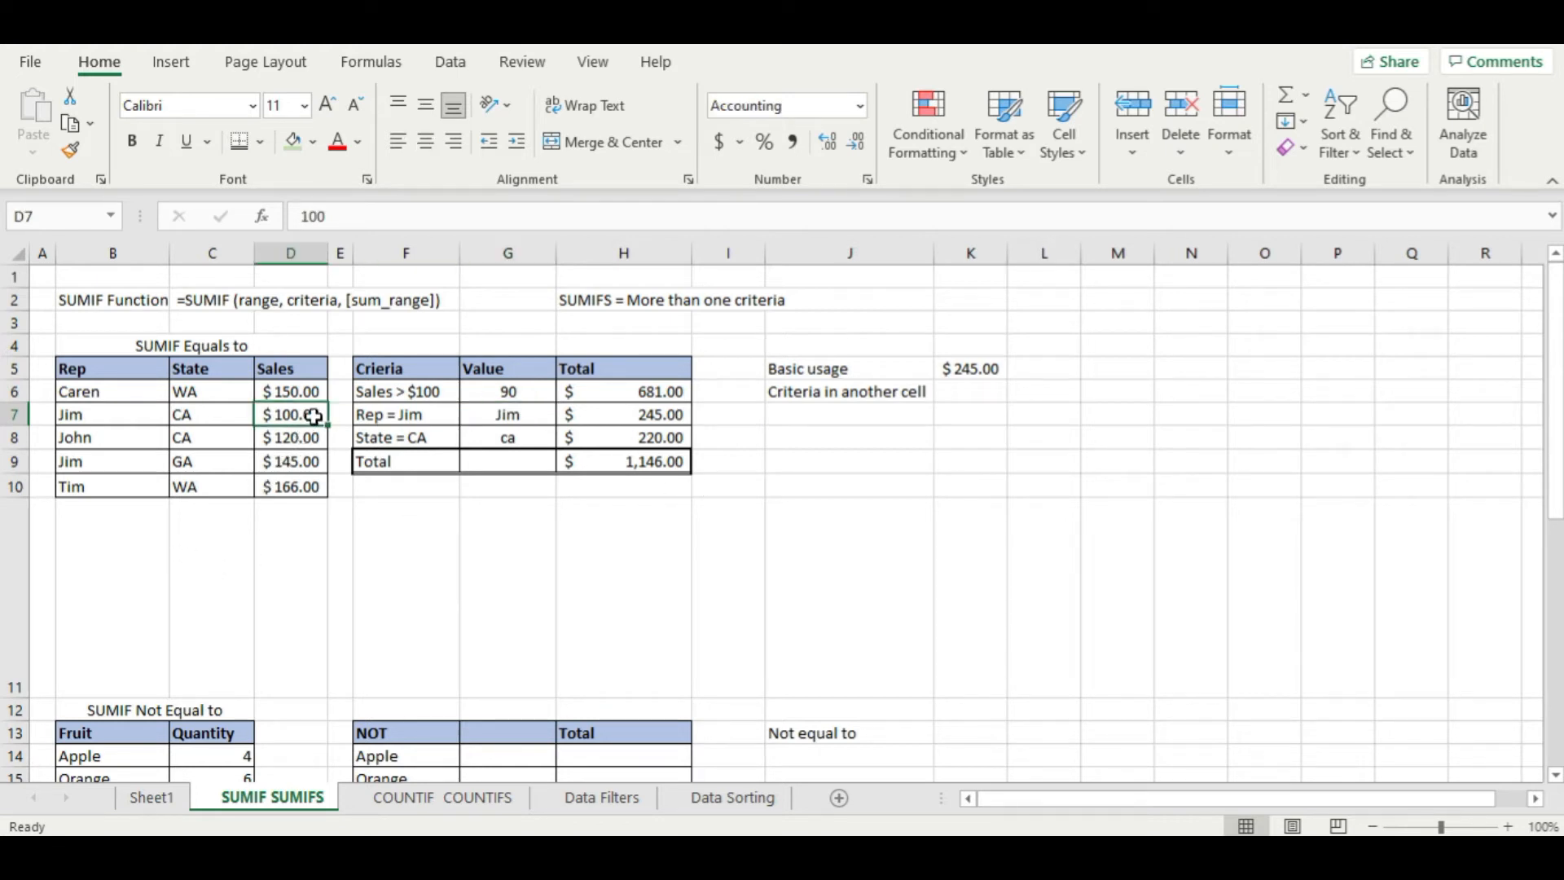
ctrl+click(308, 466)
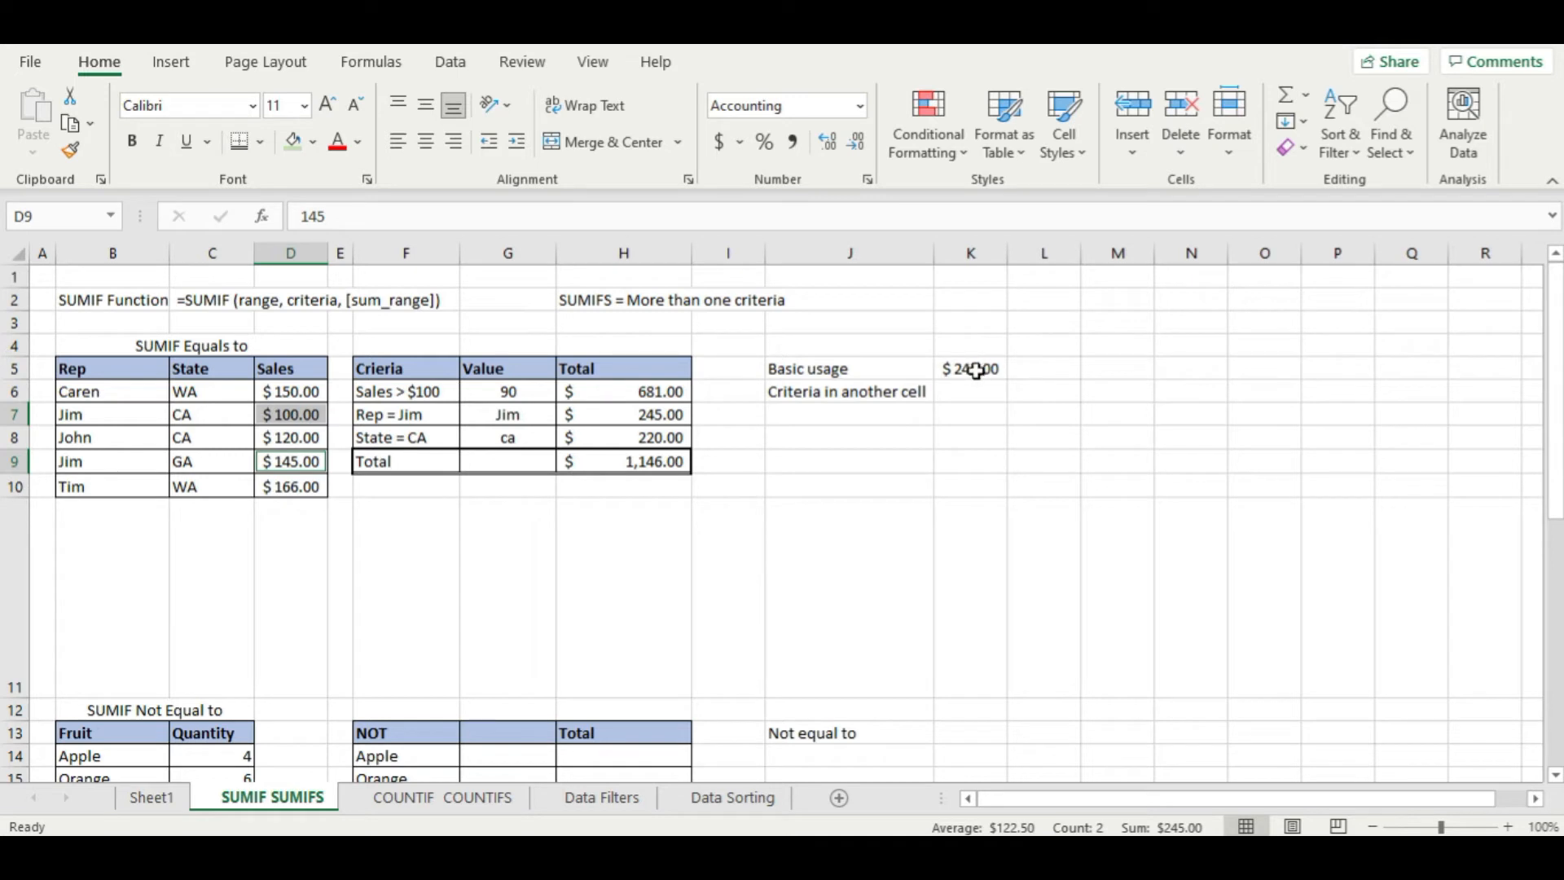
- Clear the Basic usage and Criteria in another cell notes from J5:J6
drag(838, 370, 856, 398)
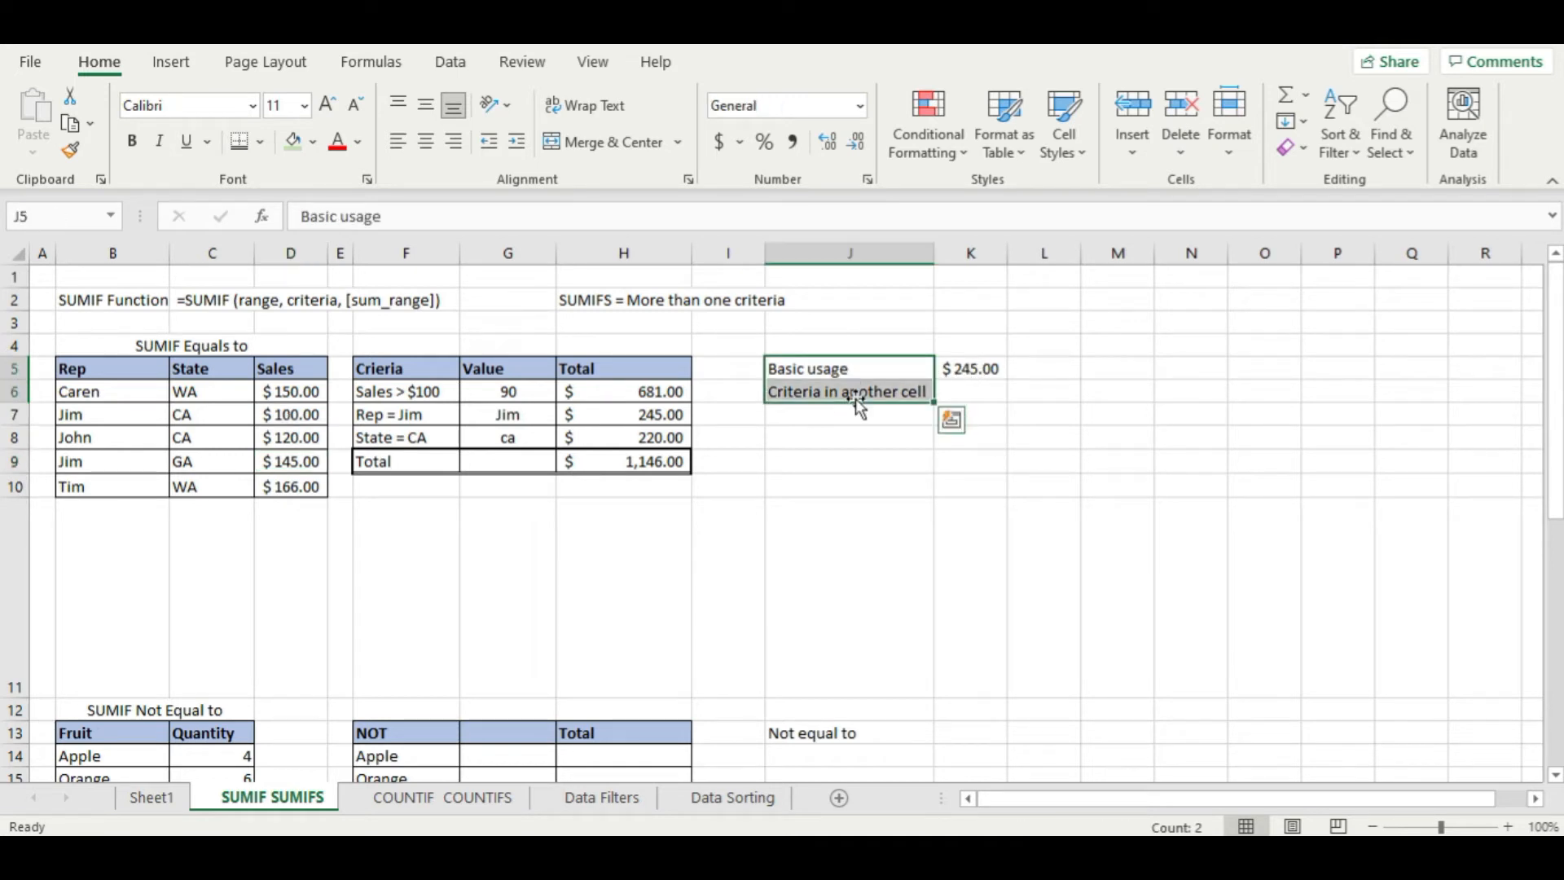
key(Delete)
click(855, 456)
click(953, 372)
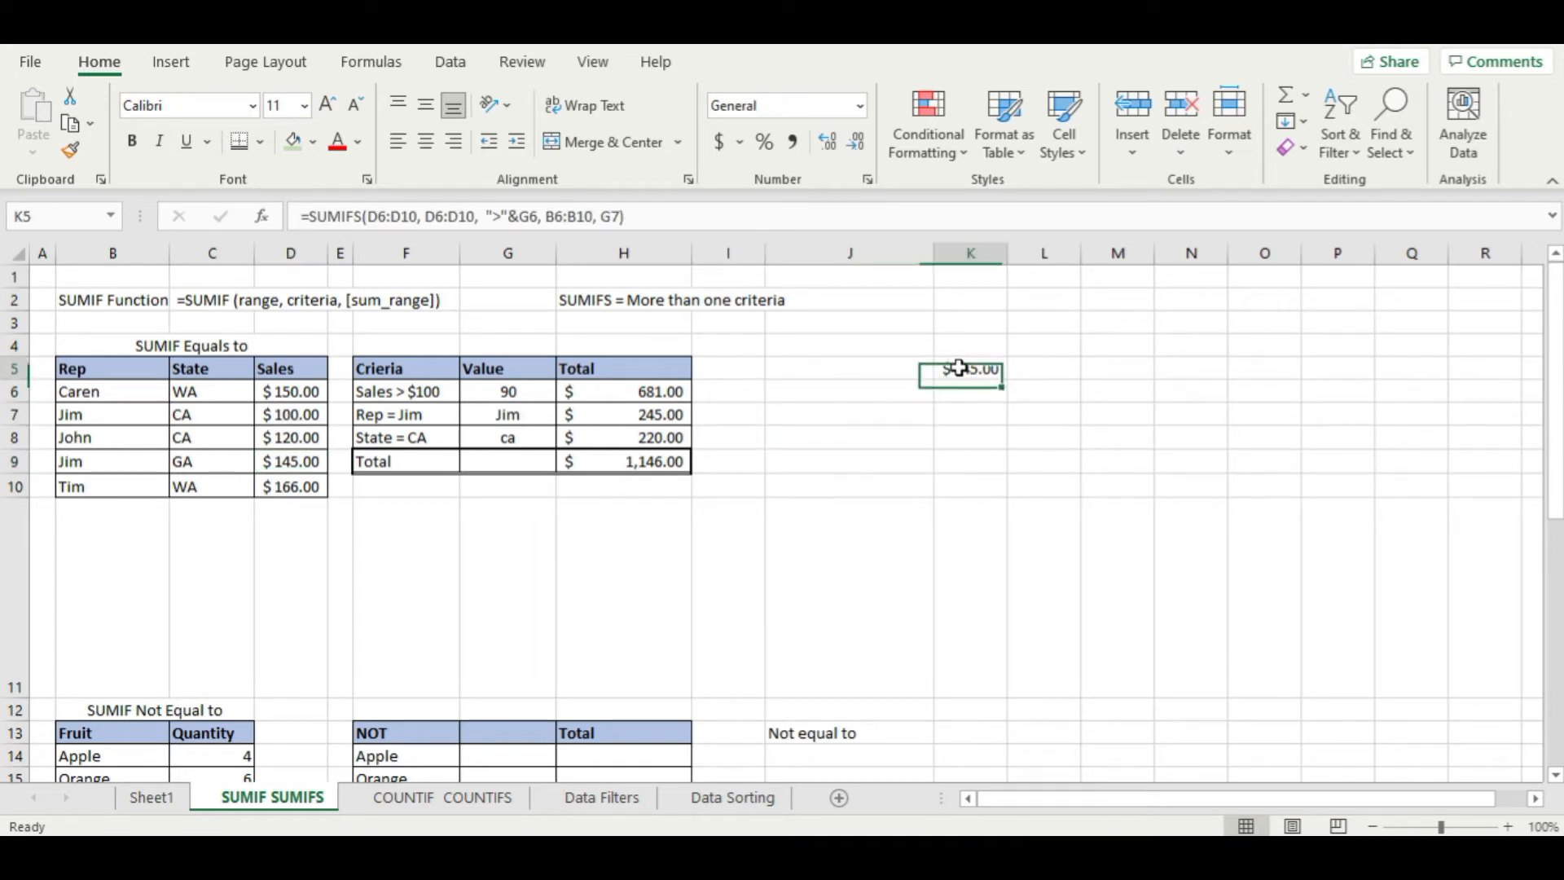
- Label J5 beside the SUMIFS result as SUMIFS, in bold with the blue header fill
click(898, 369)
text(SUNIFS)
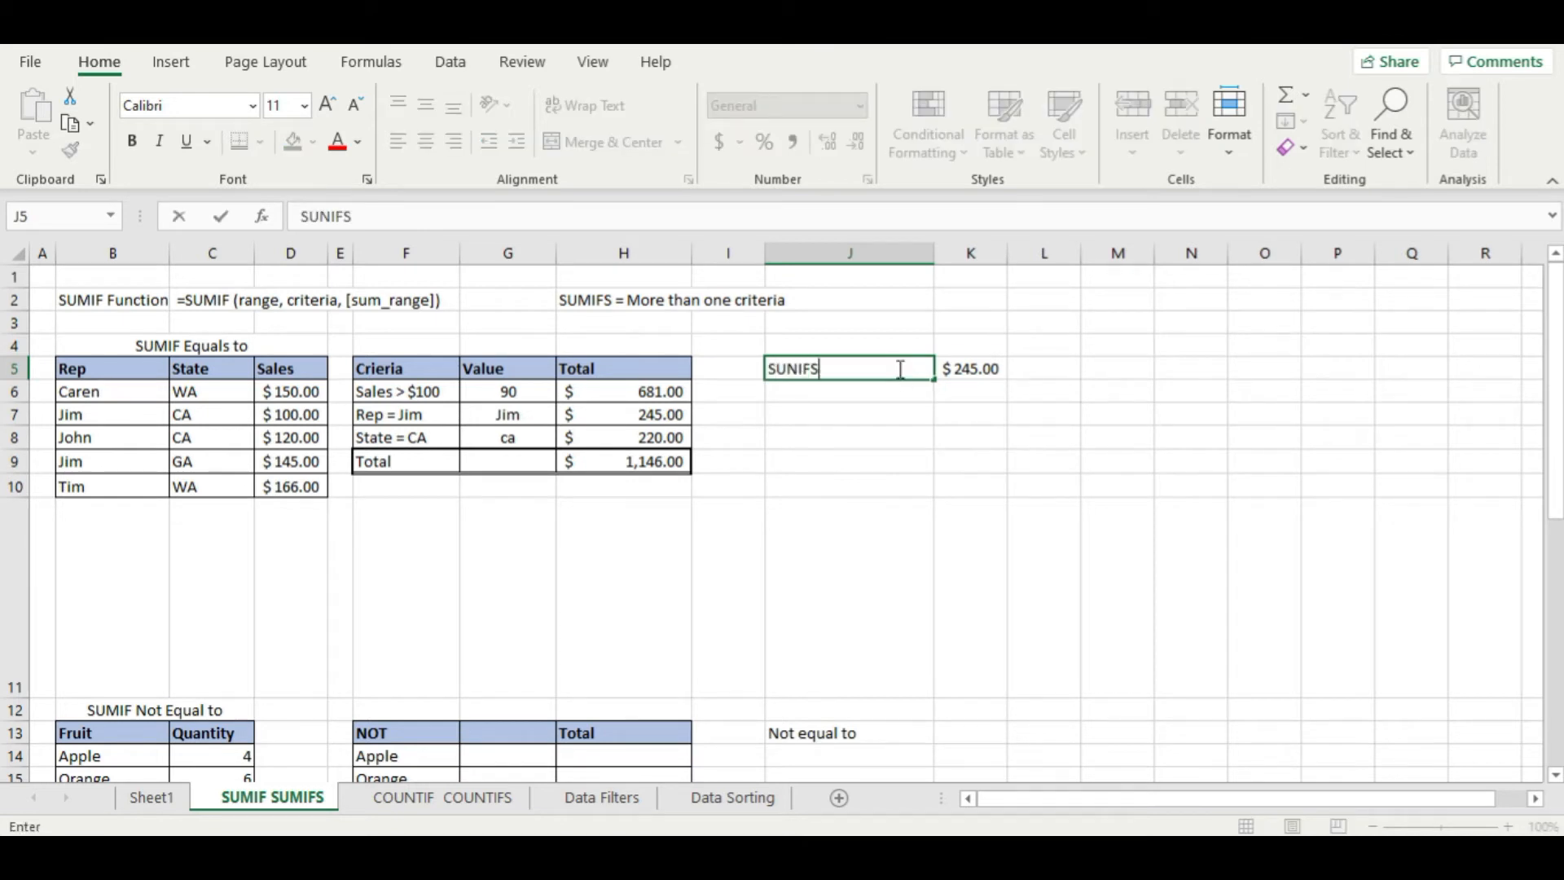
key(Return)
double_click(898, 369)
click(792, 368)
key(Delete)
text(M)
key(Return)
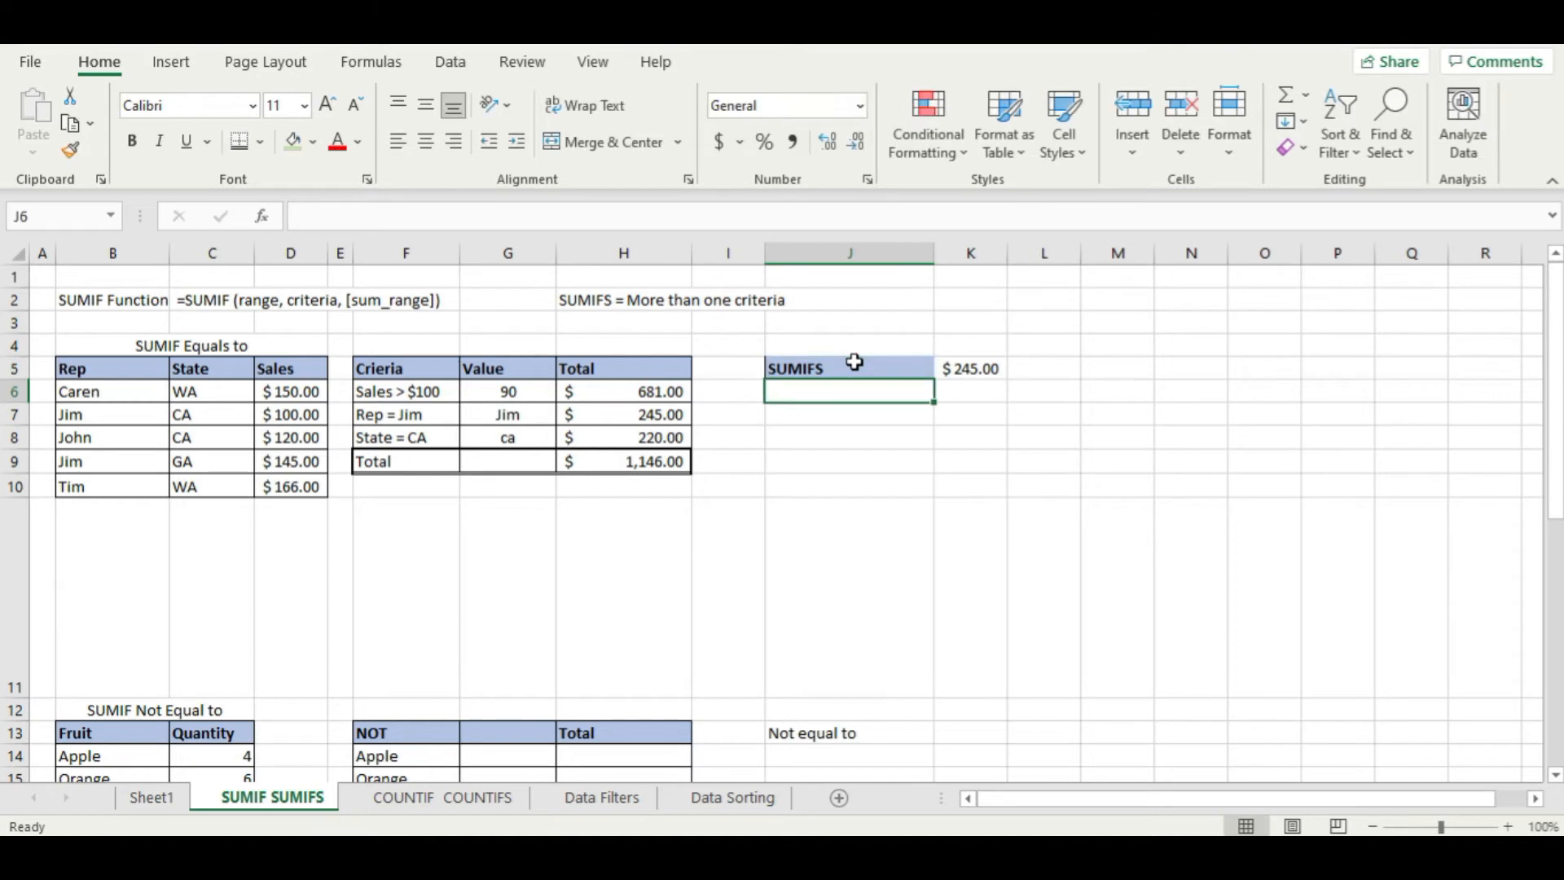
- Set the sales criterion value in G6 to 100
click(1004, 392)
click(534, 388)
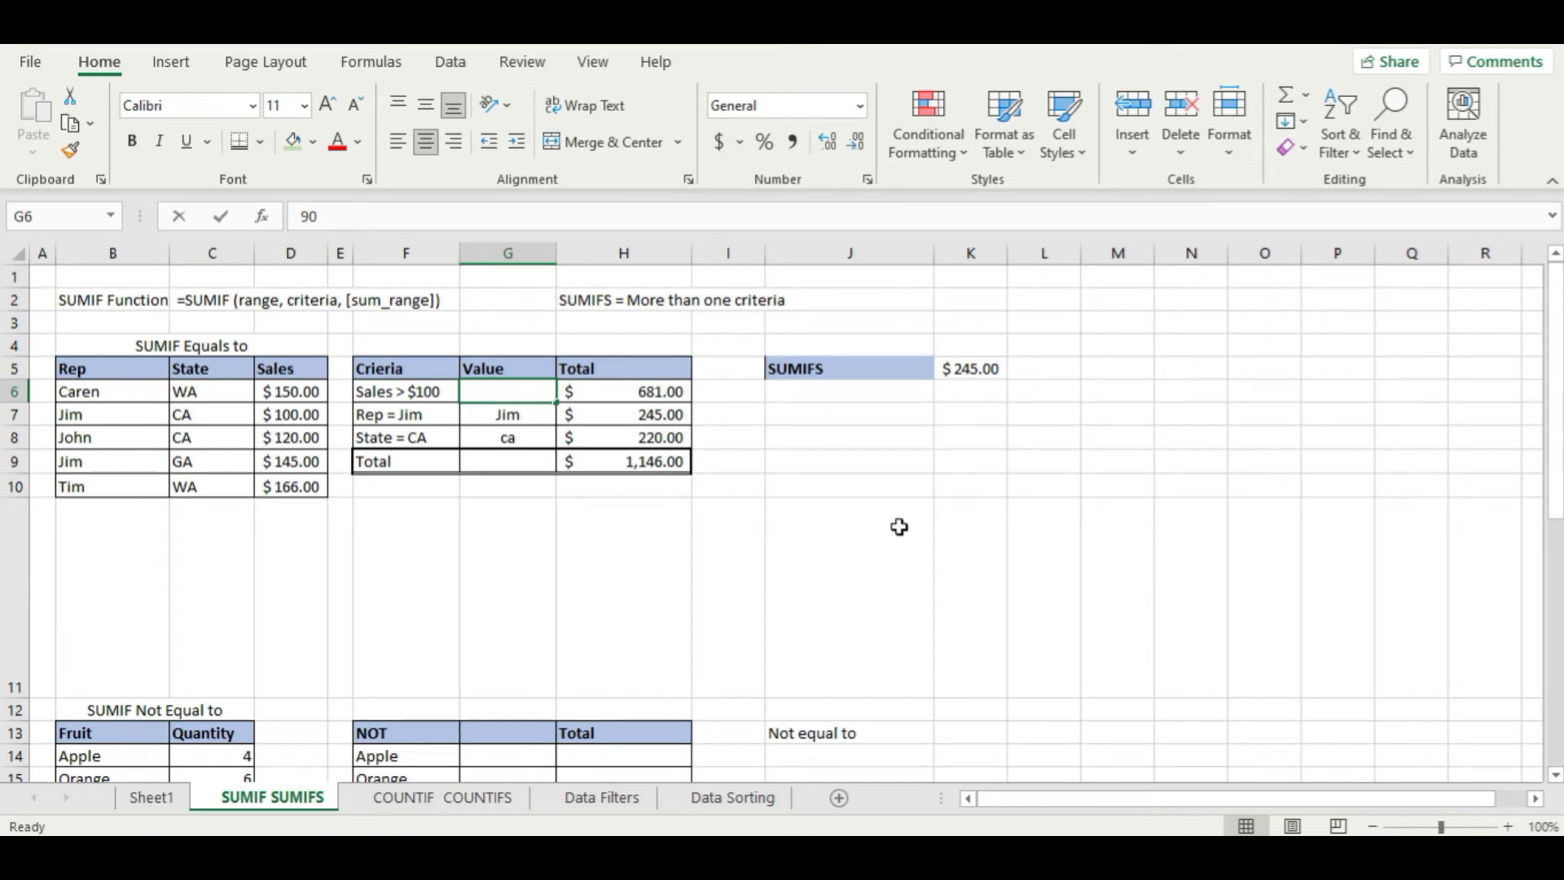
text(100)
key(Return)
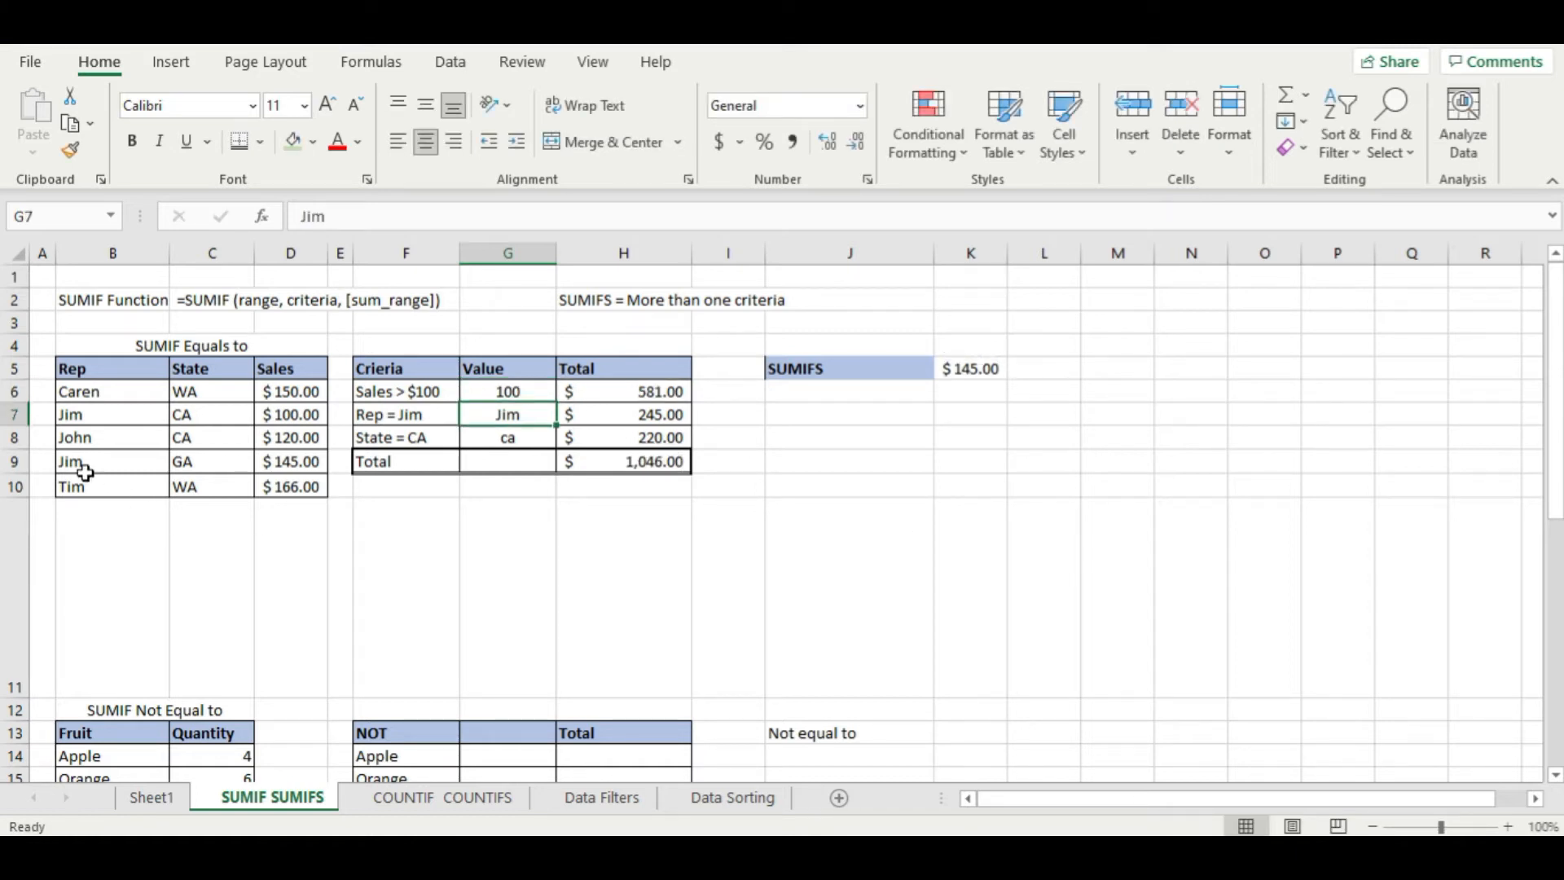
- Compare the matching rep's records in rows 7 and 9 with the sales criterion in G6
drag(77, 460, 293, 463)
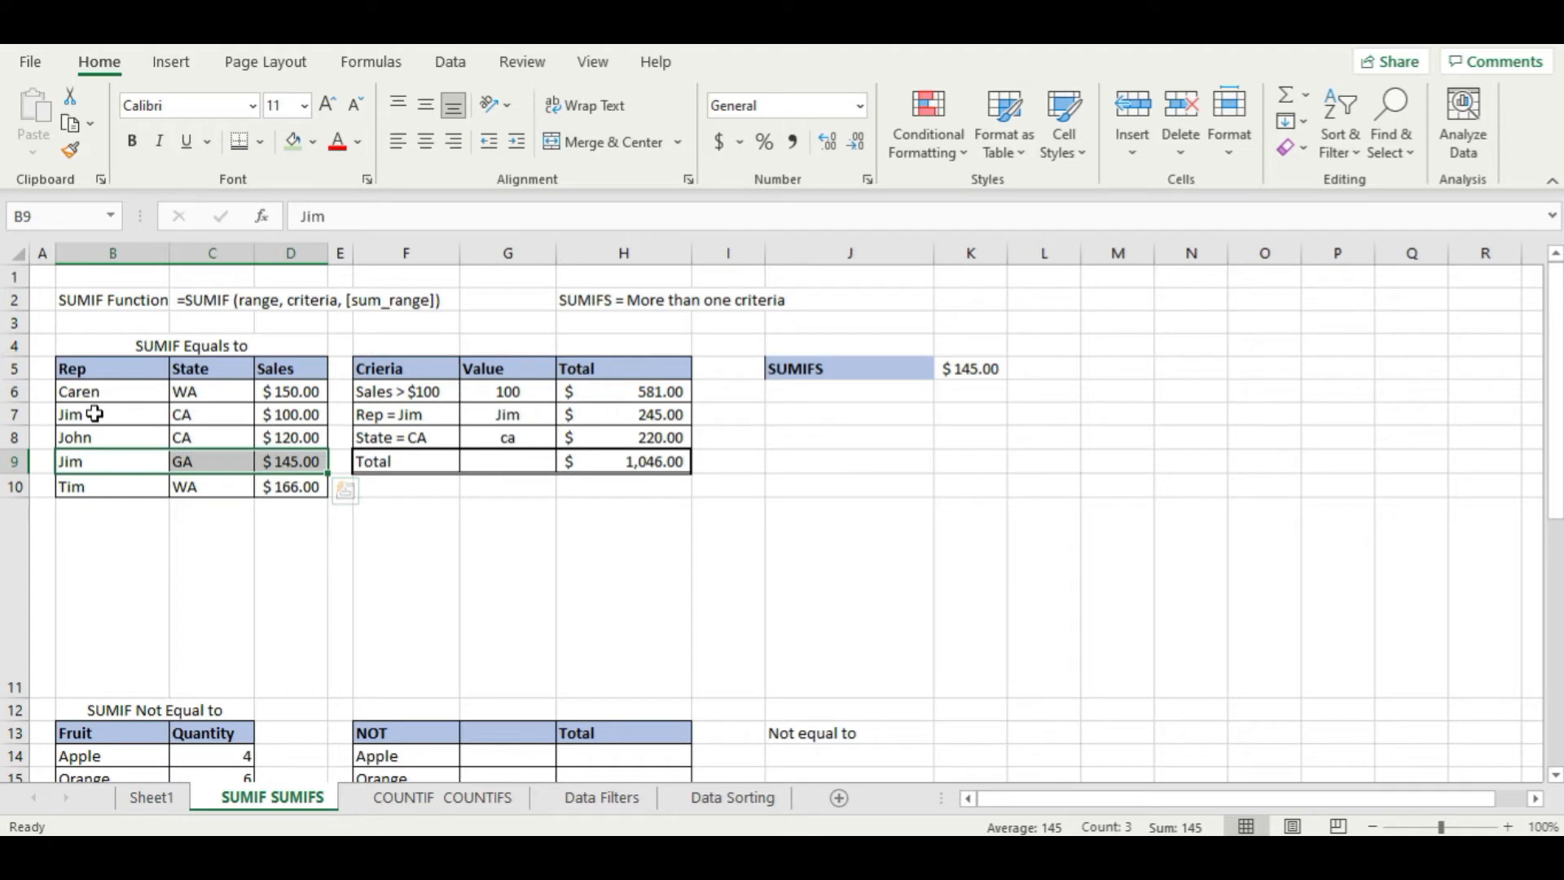
ctrl+drag(84, 414, 290, 414)
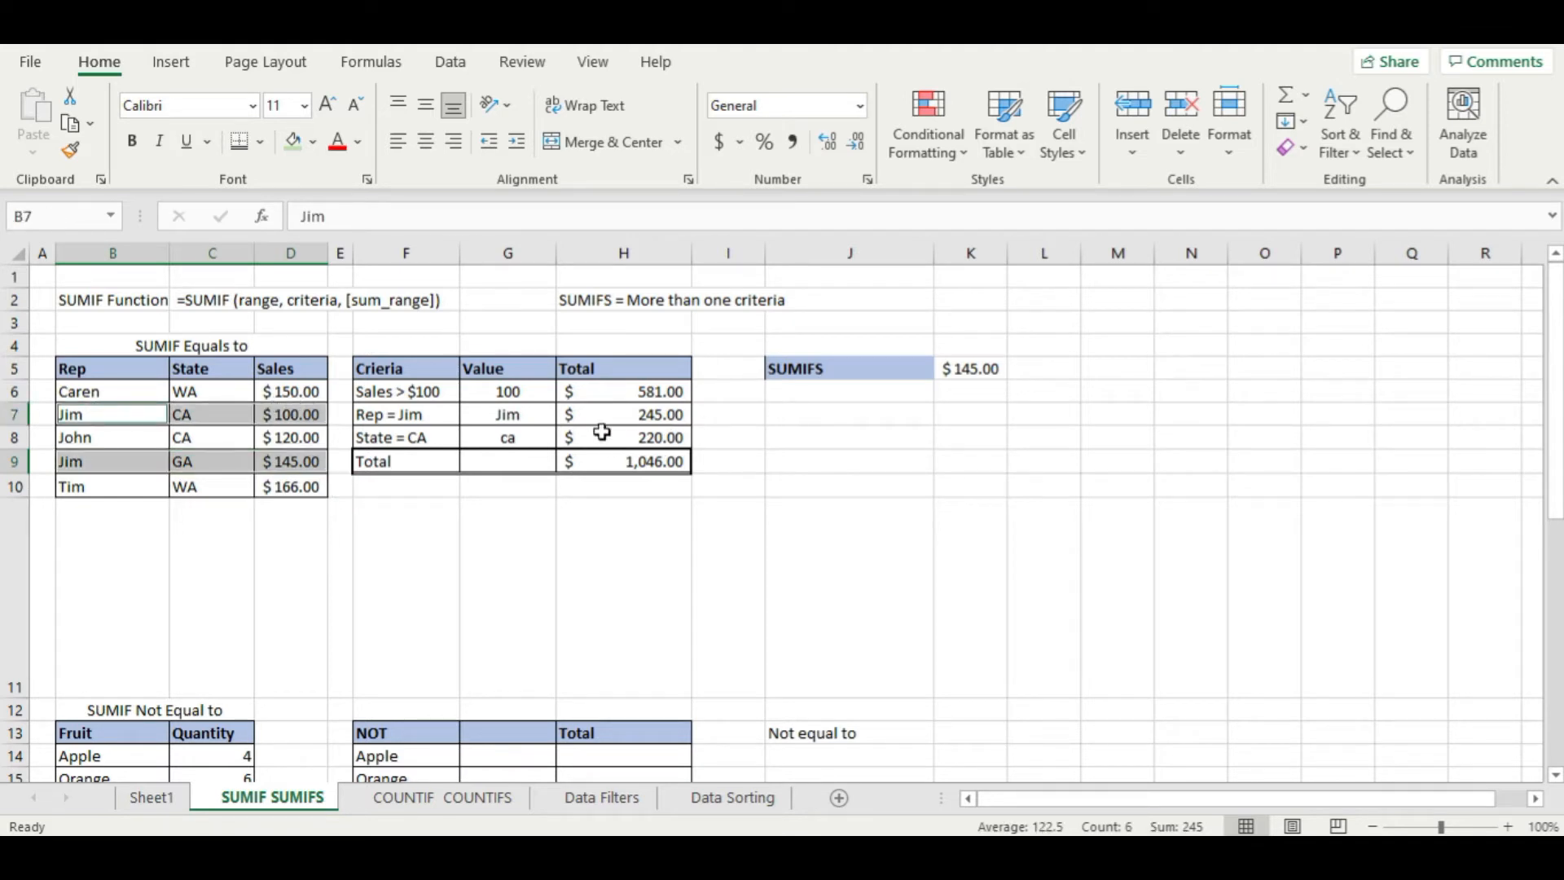
click(525, 391)
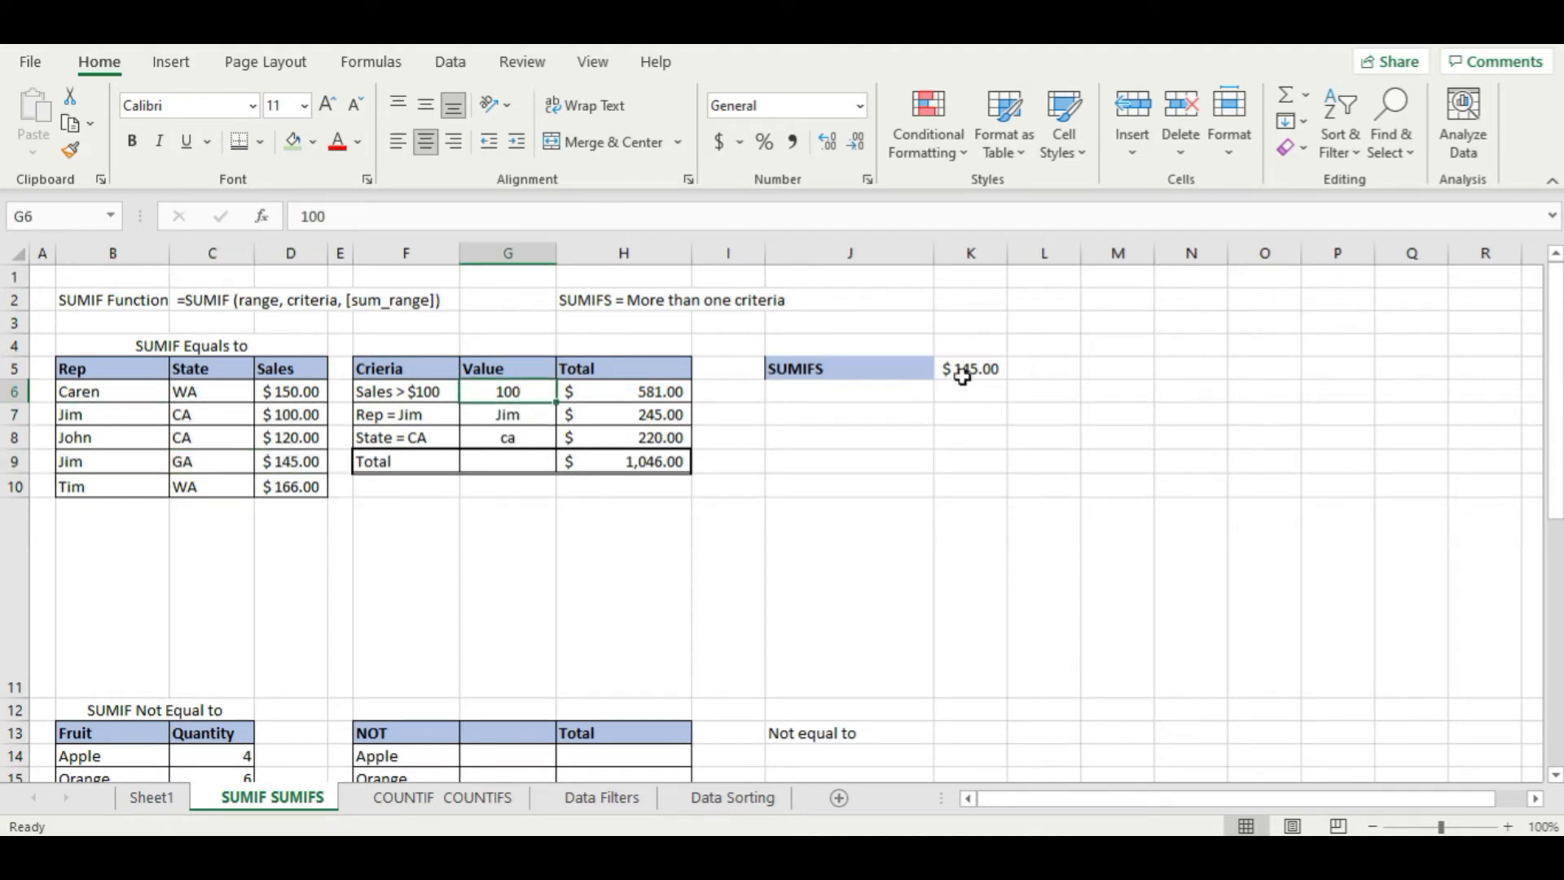
click(281, 463)
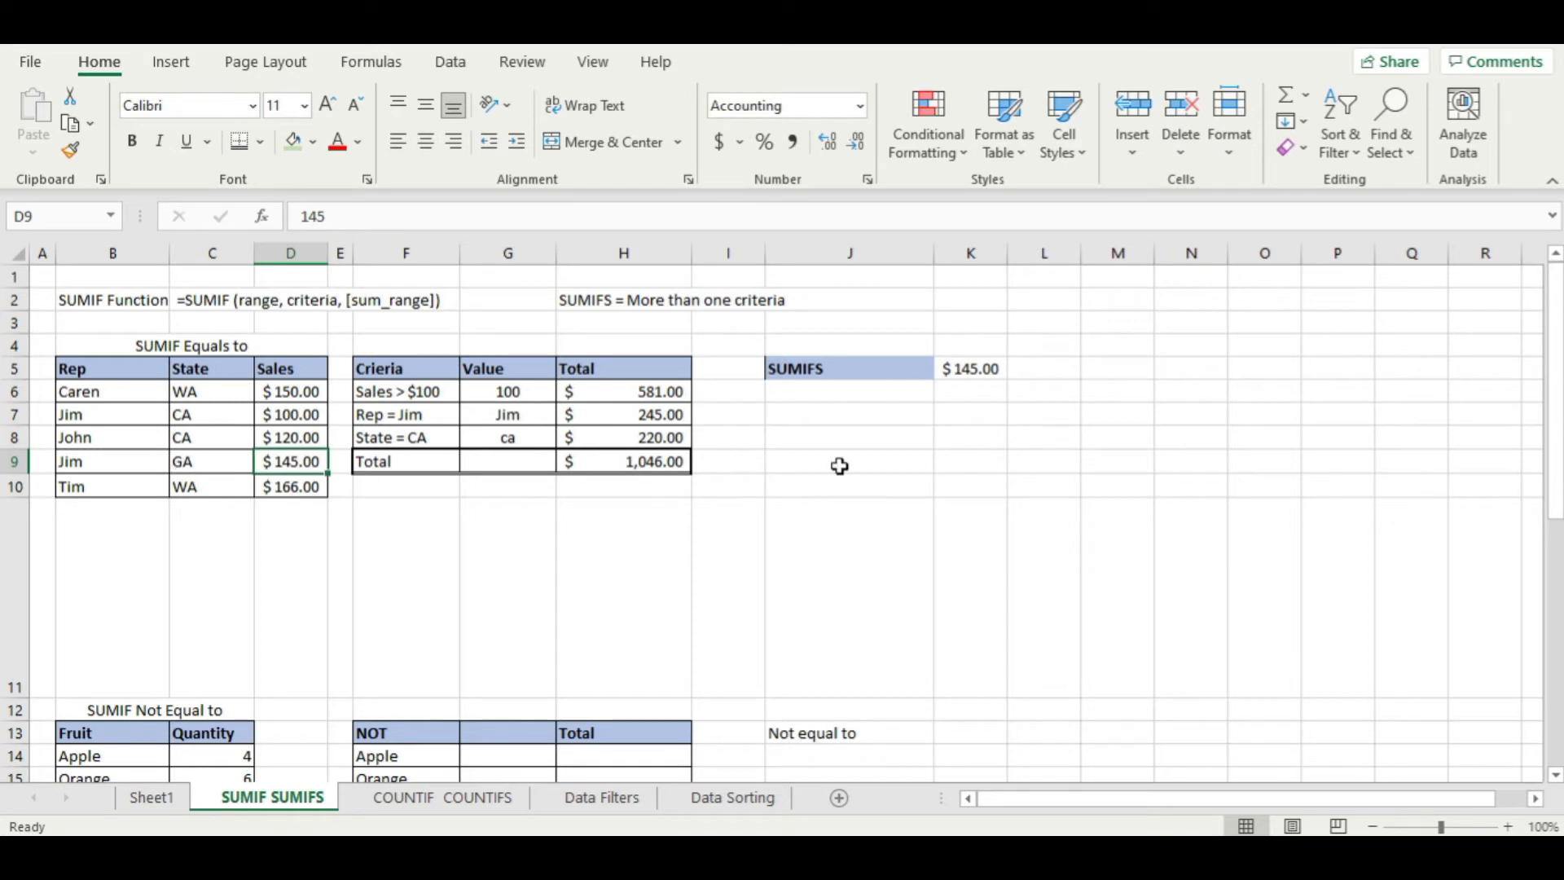
- Review the ranges and criteria referenced by the SUMIFS formula in K5, leaving the formula as it is
click(1001, 374)
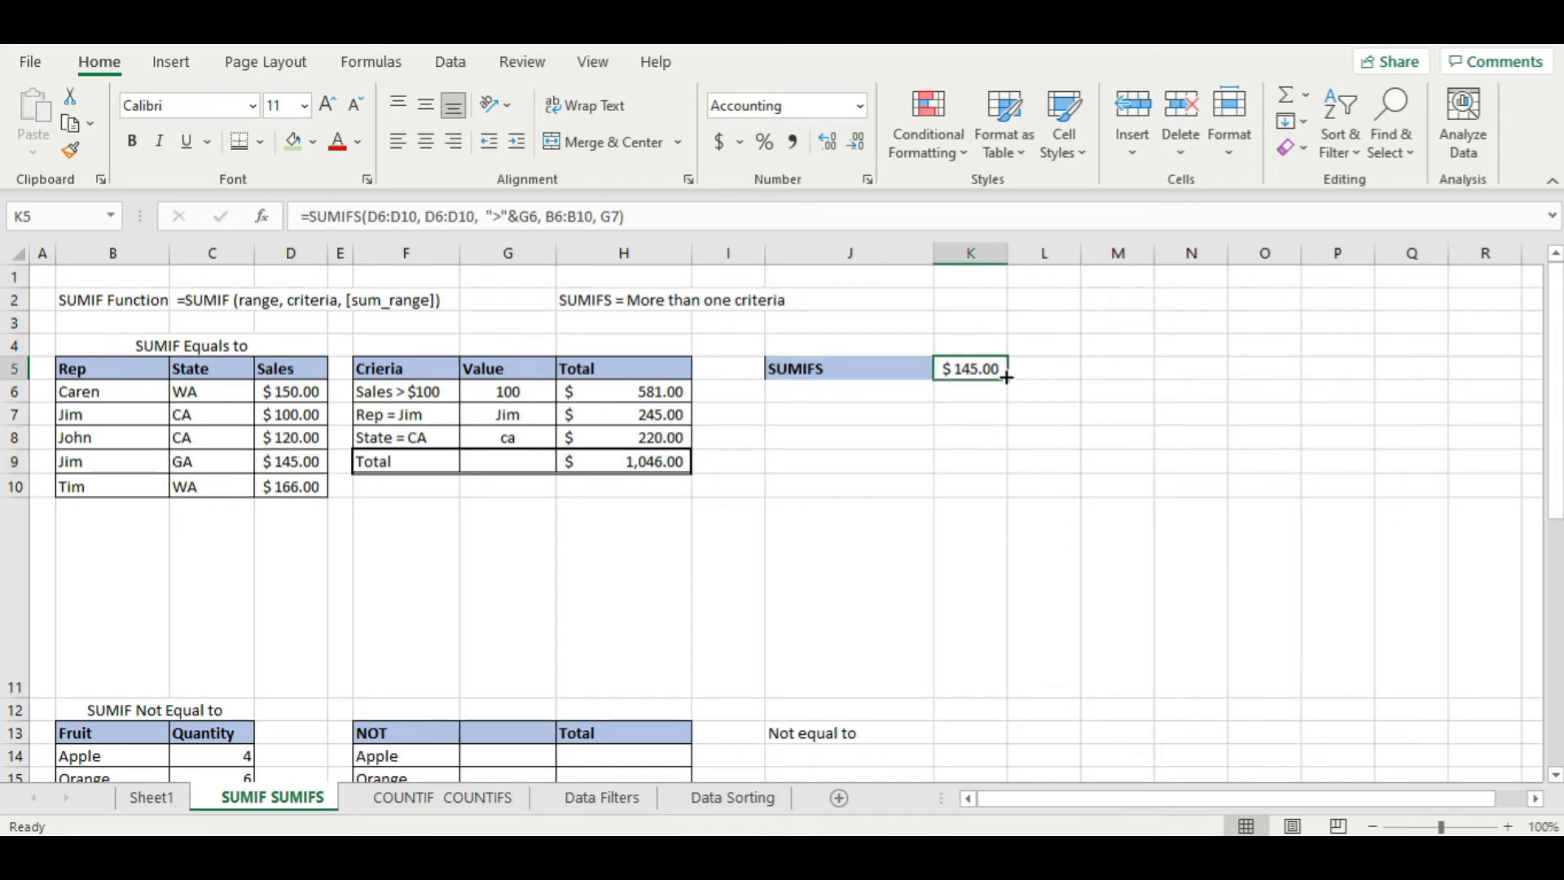
click(778, 367)
double_click(965, 368)
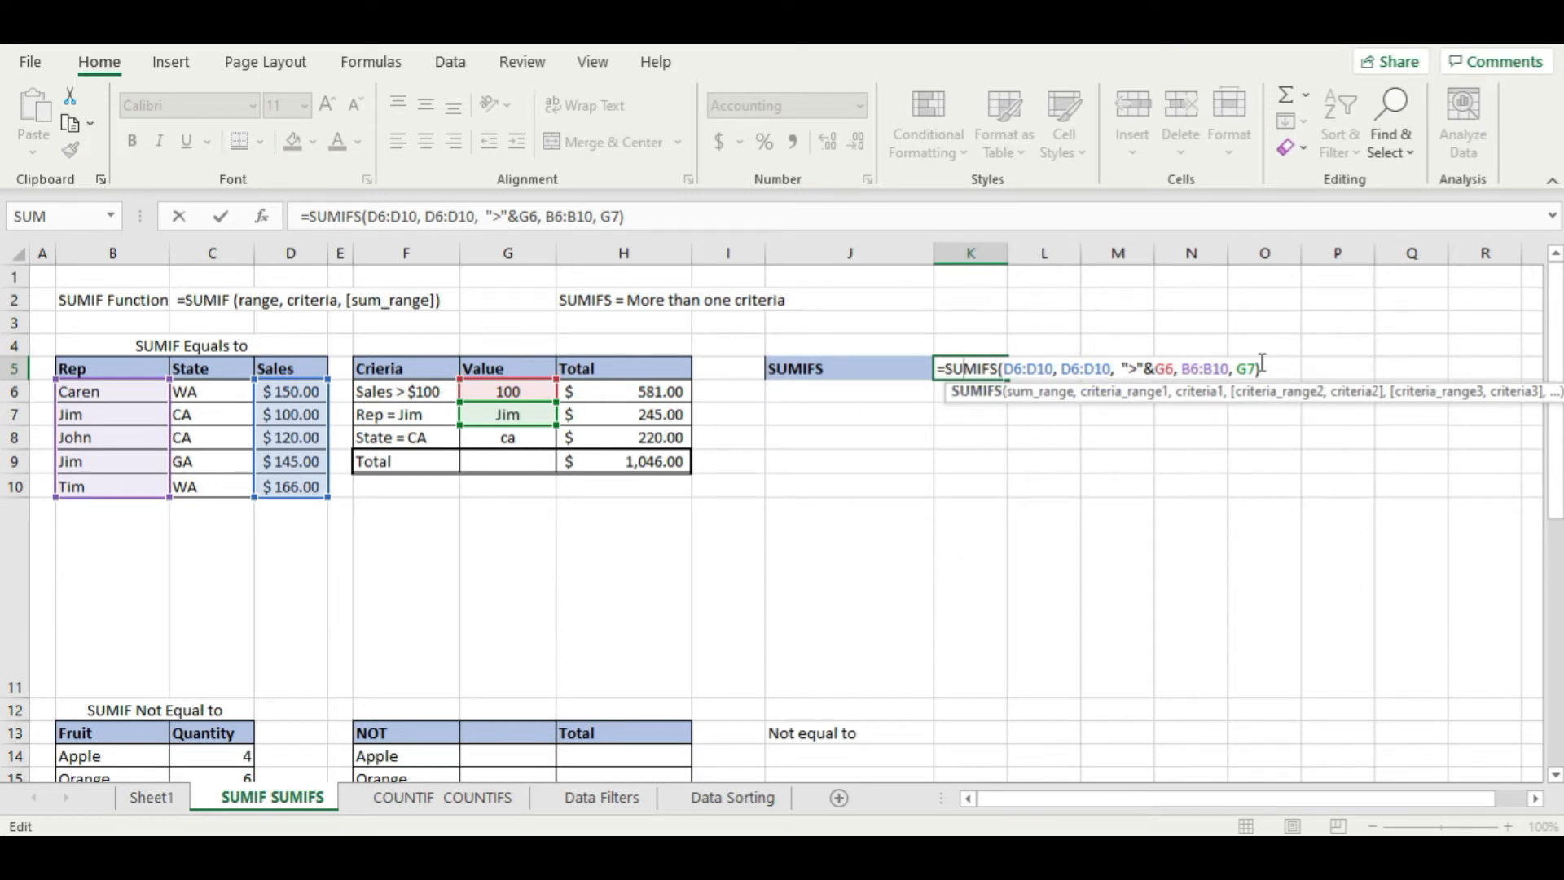
key(Return)
click(998, 545)
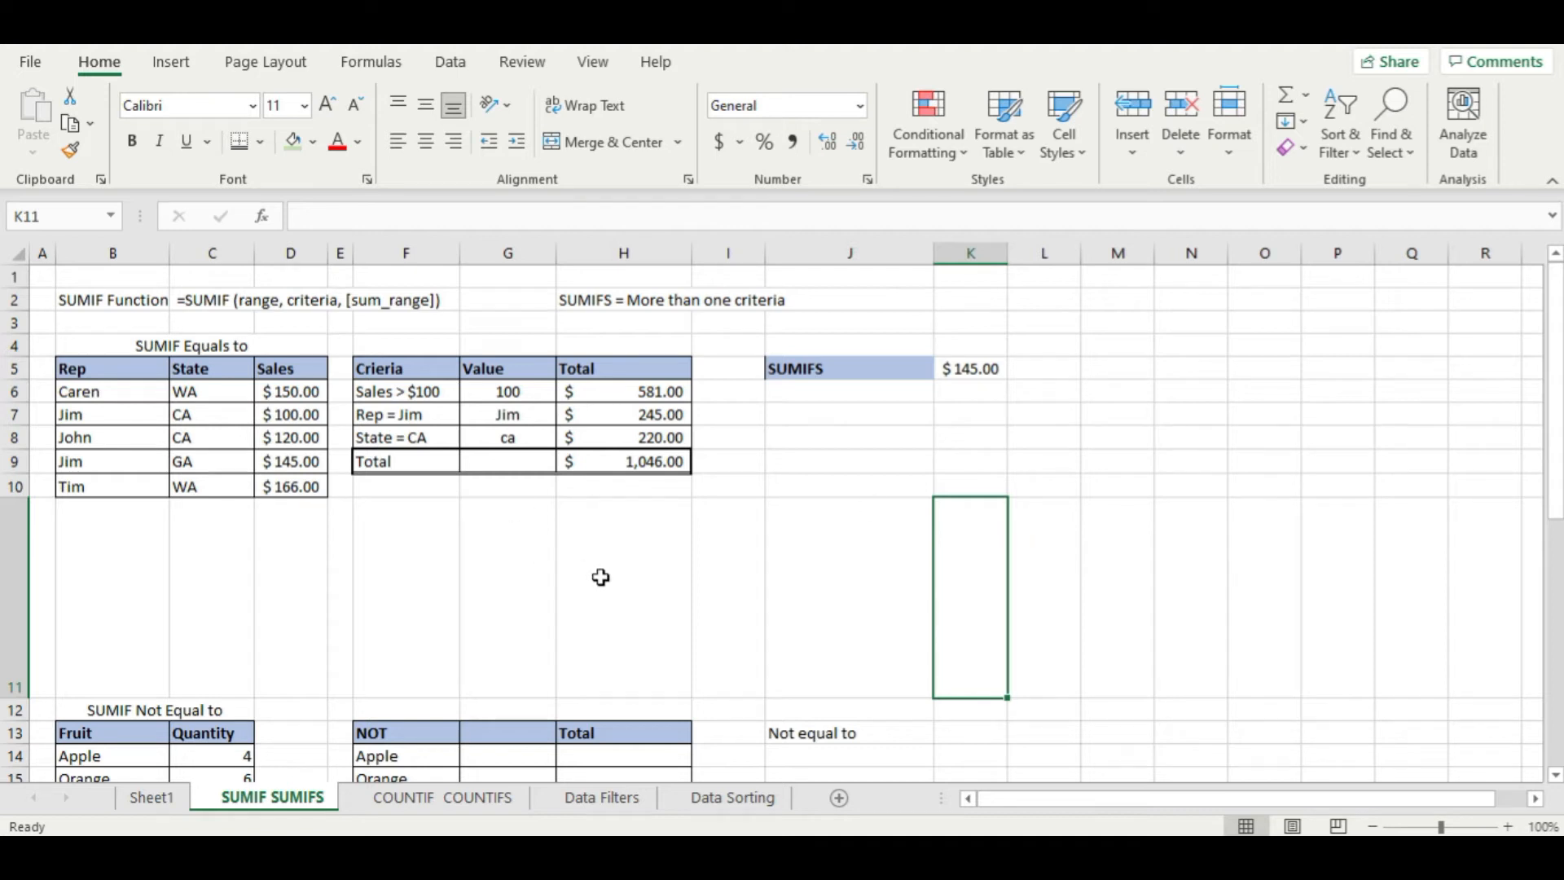
- Autofit the height of the oversized row 11 above the SUMIF Not Equal to table
double_click(22, 699)
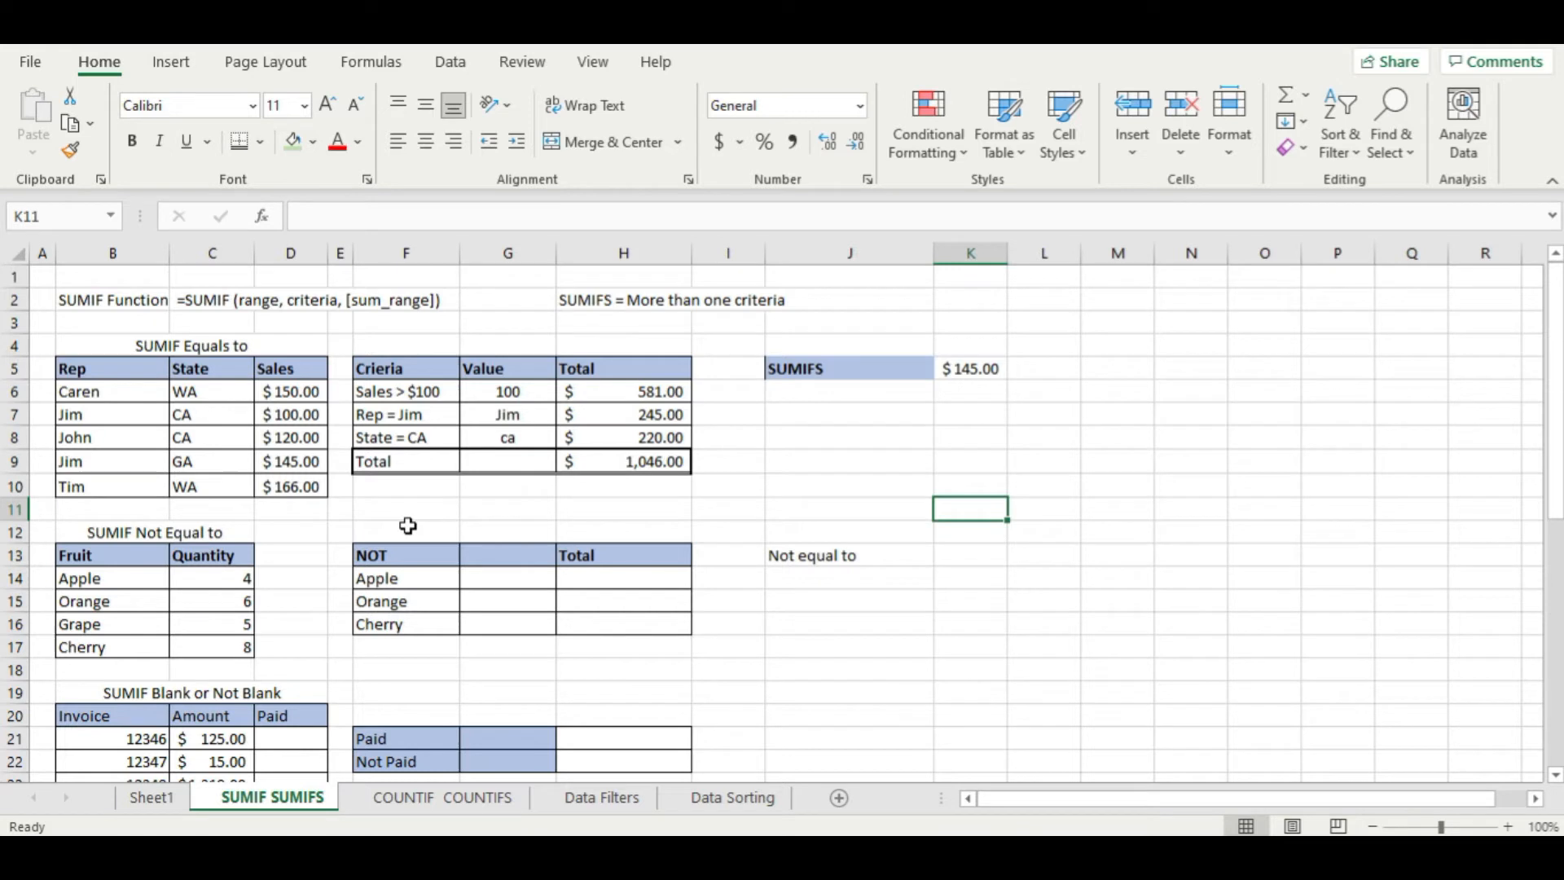
click(487, 513)
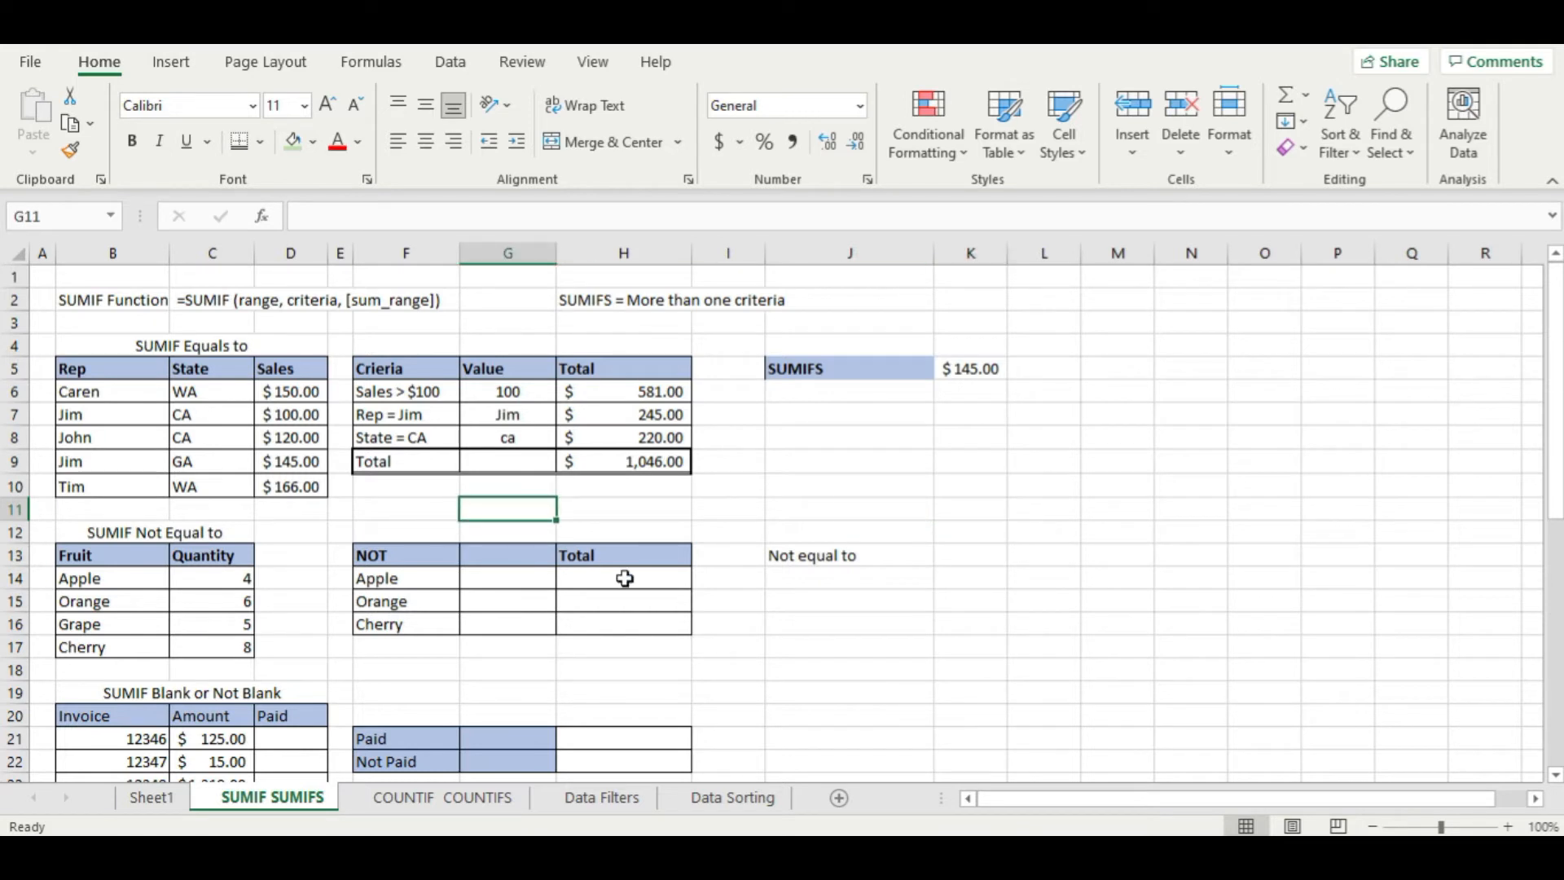
click(839, 640)
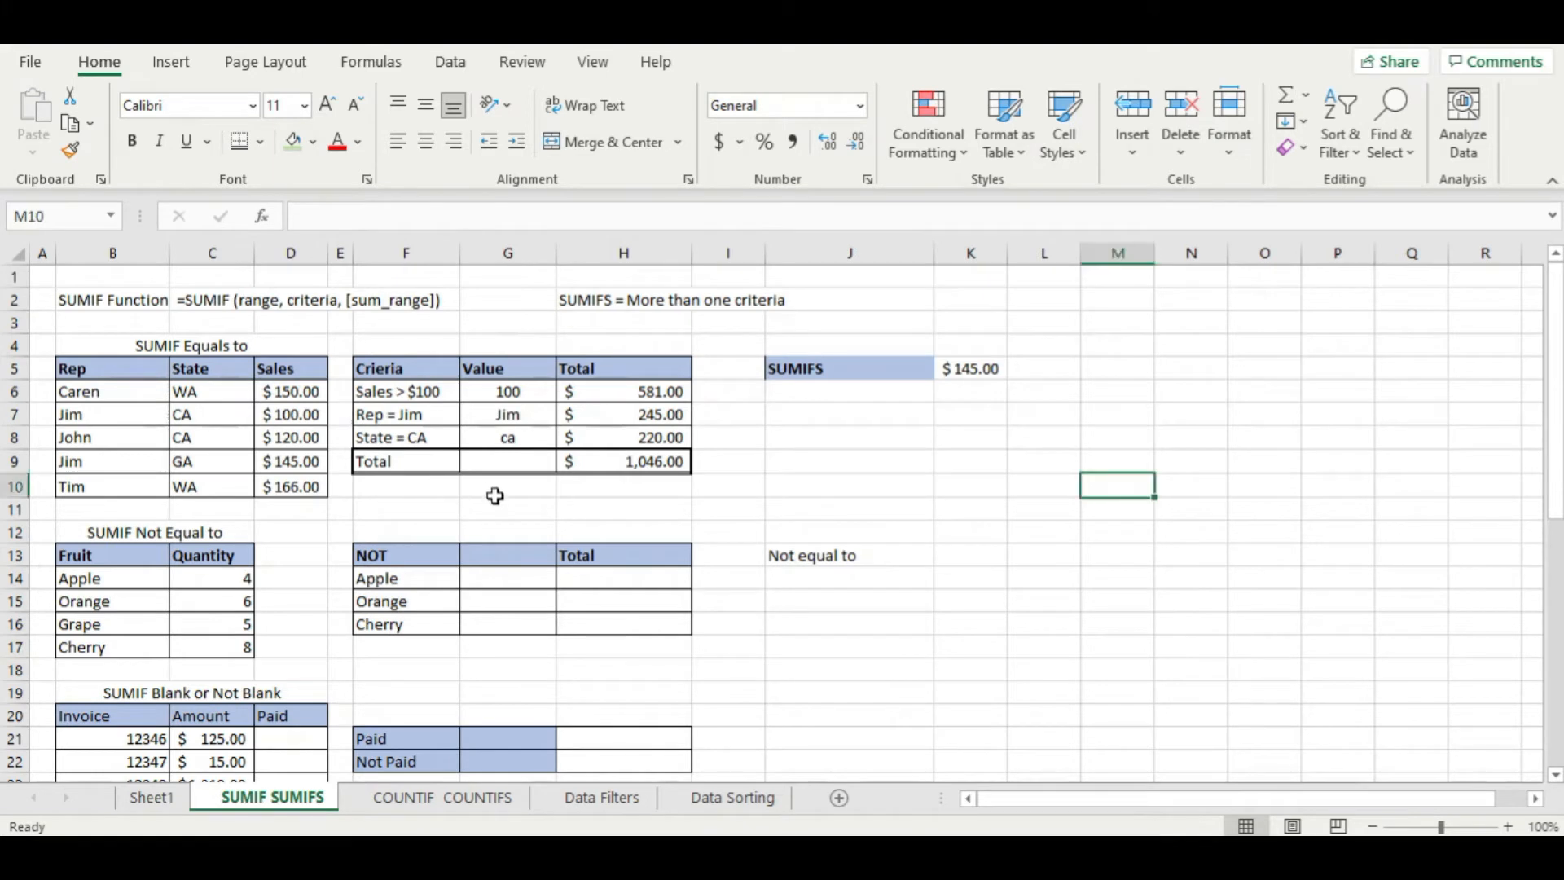
click(809, 509)
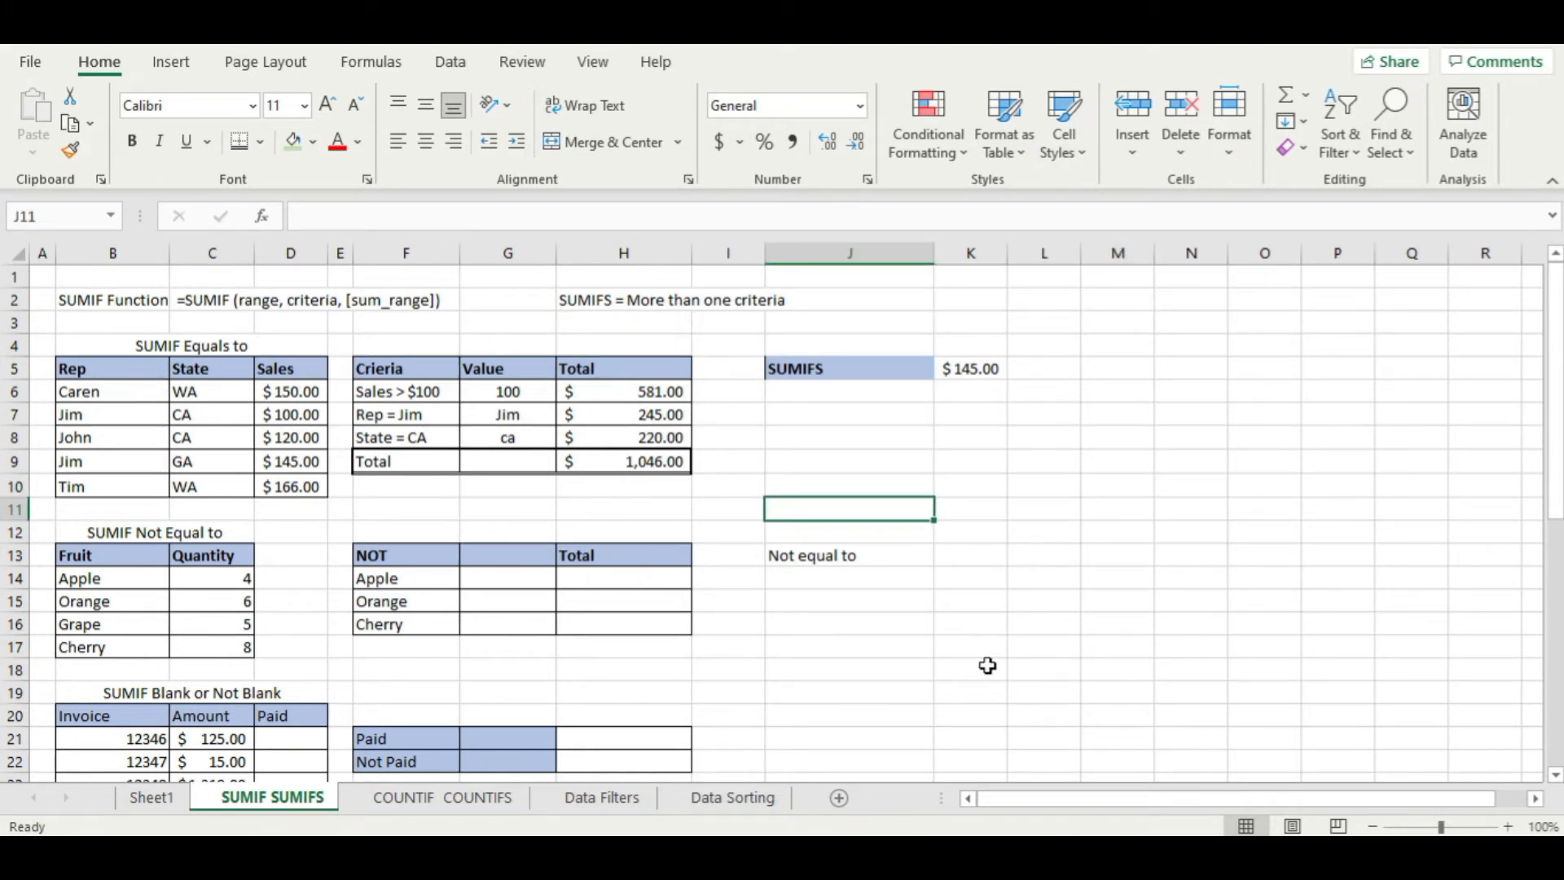
click(786, 637)
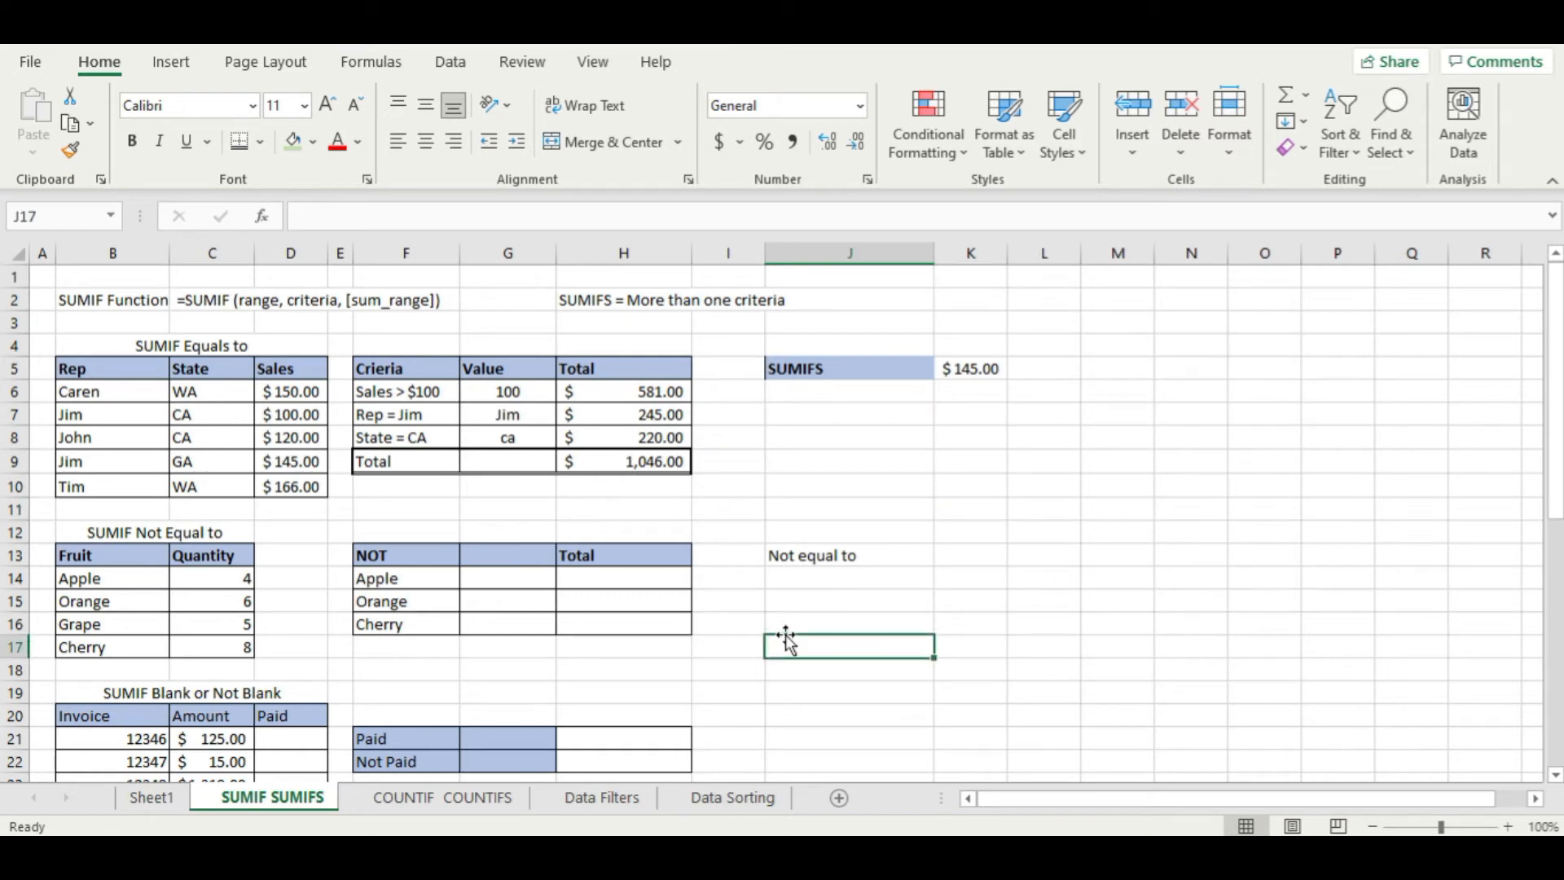
- Review the SUMIF formula in H6 and the tables below, and select the Apple total cell H14 in the NOT table
click(656, 394)
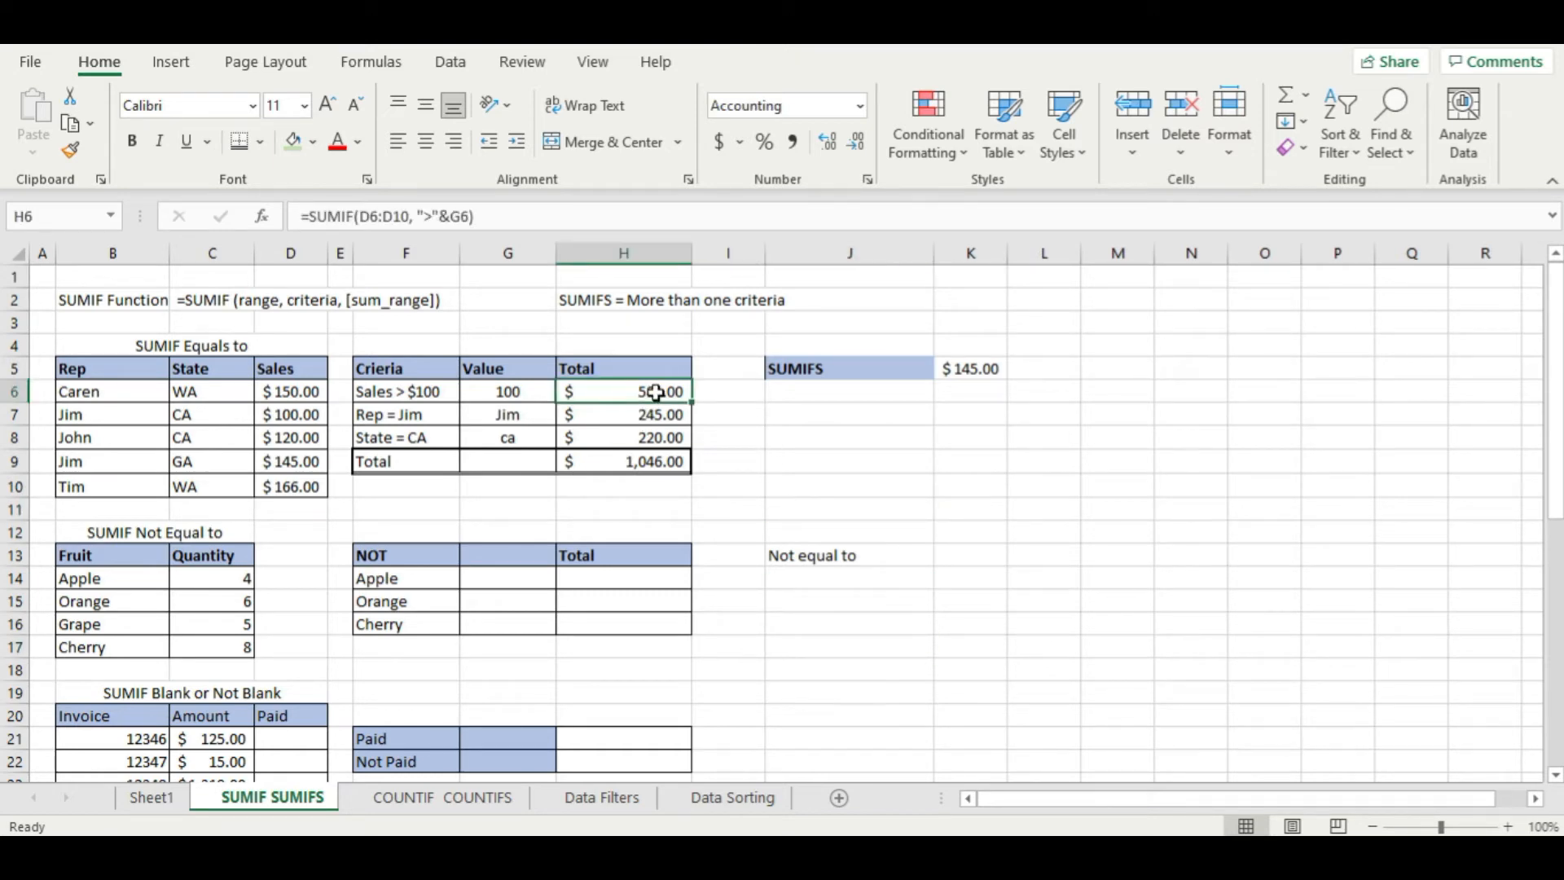
scroll(684, 515, down, 4)
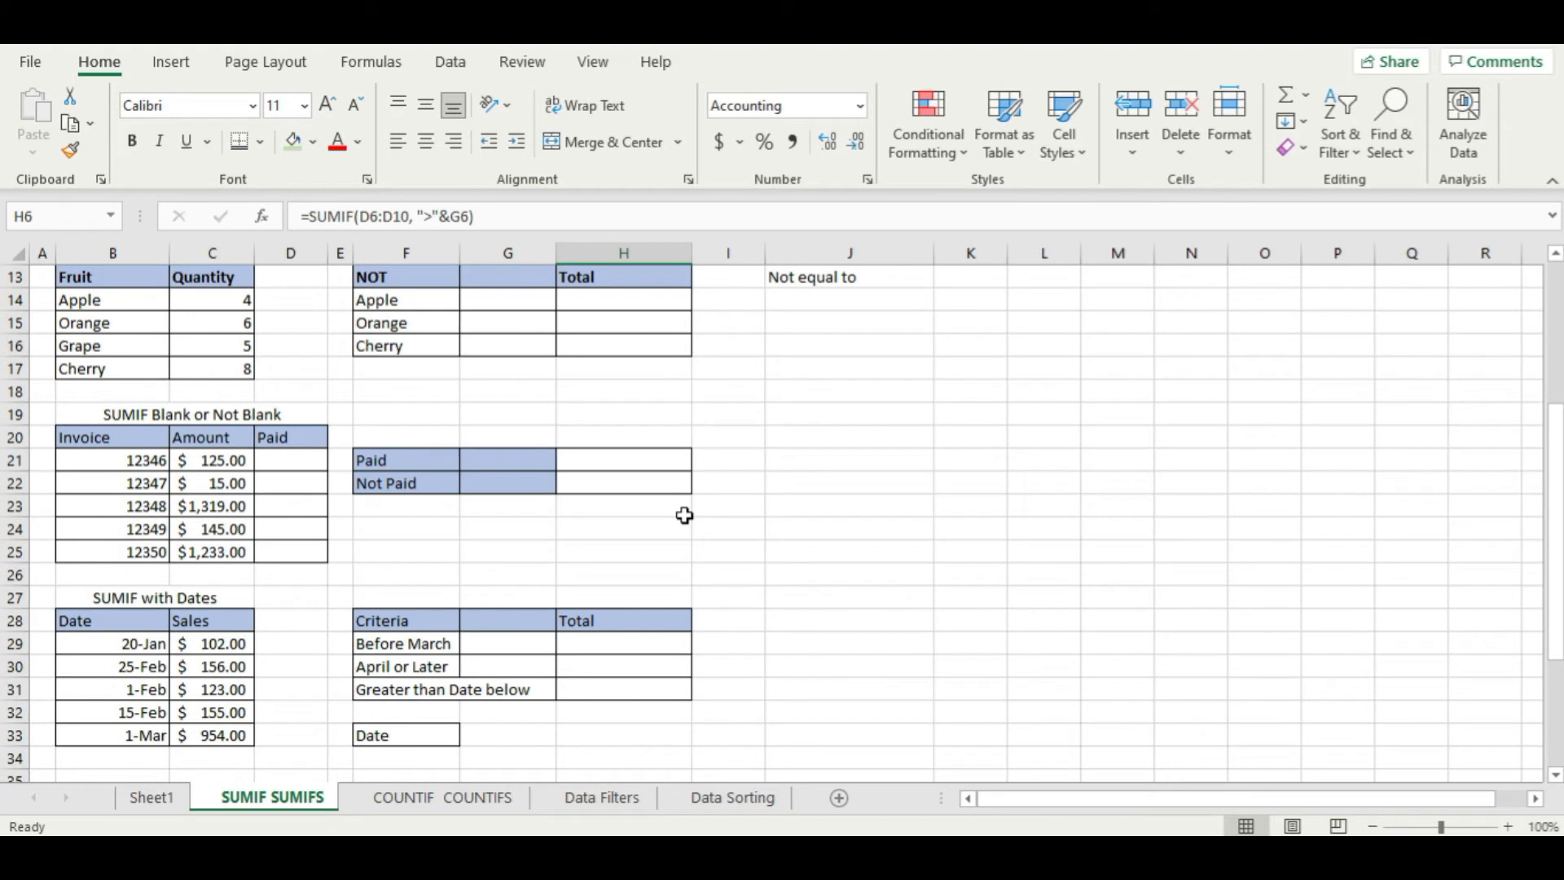
scroll(684, 516, up, 3)
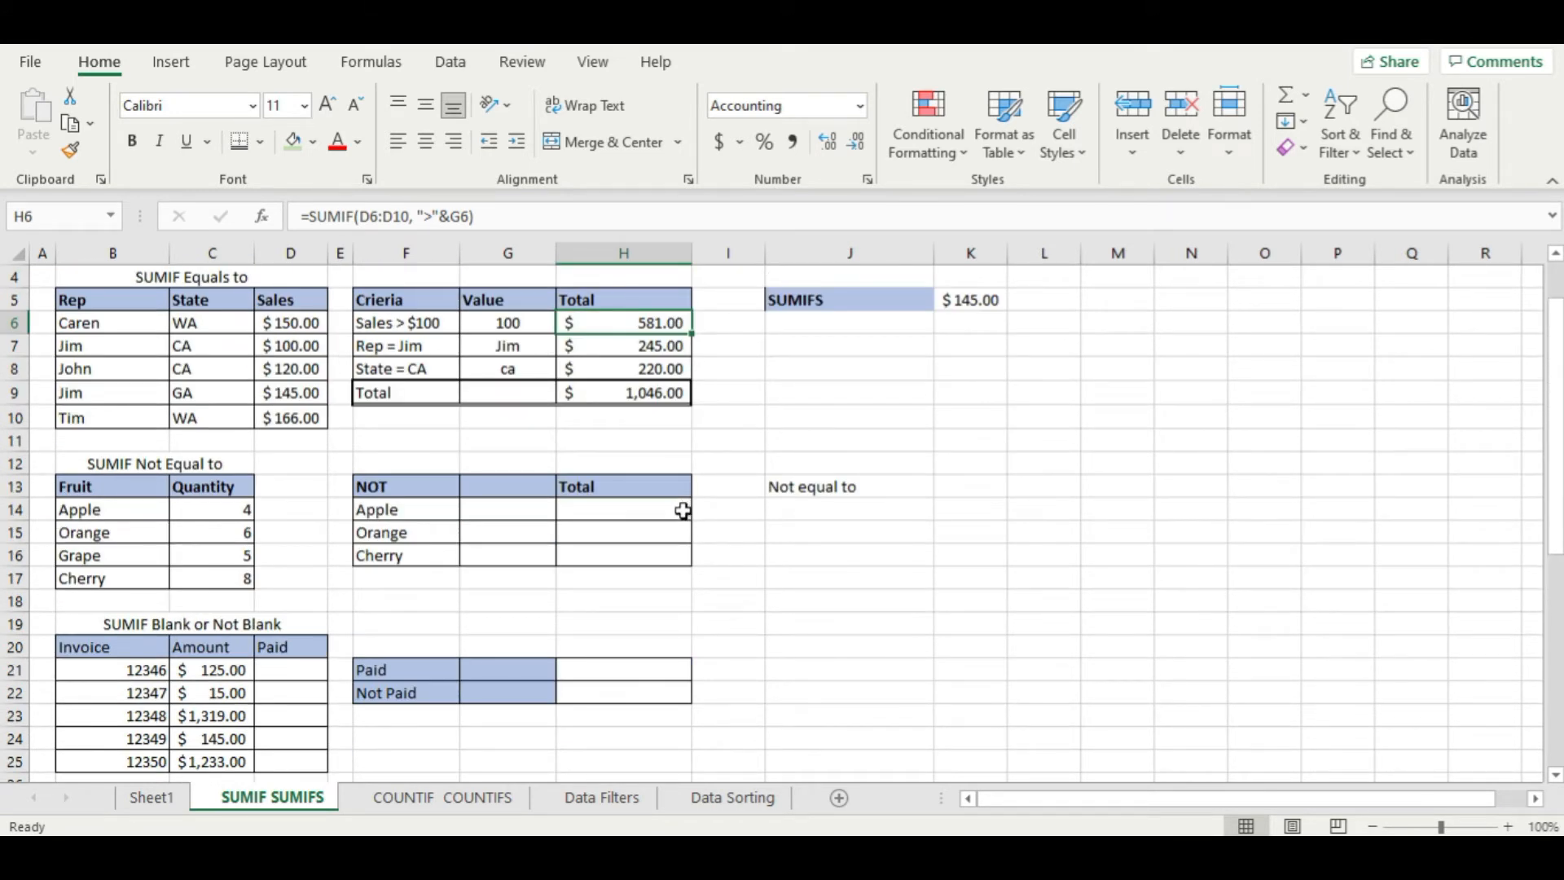
click(673, 524)
click(654, 501)
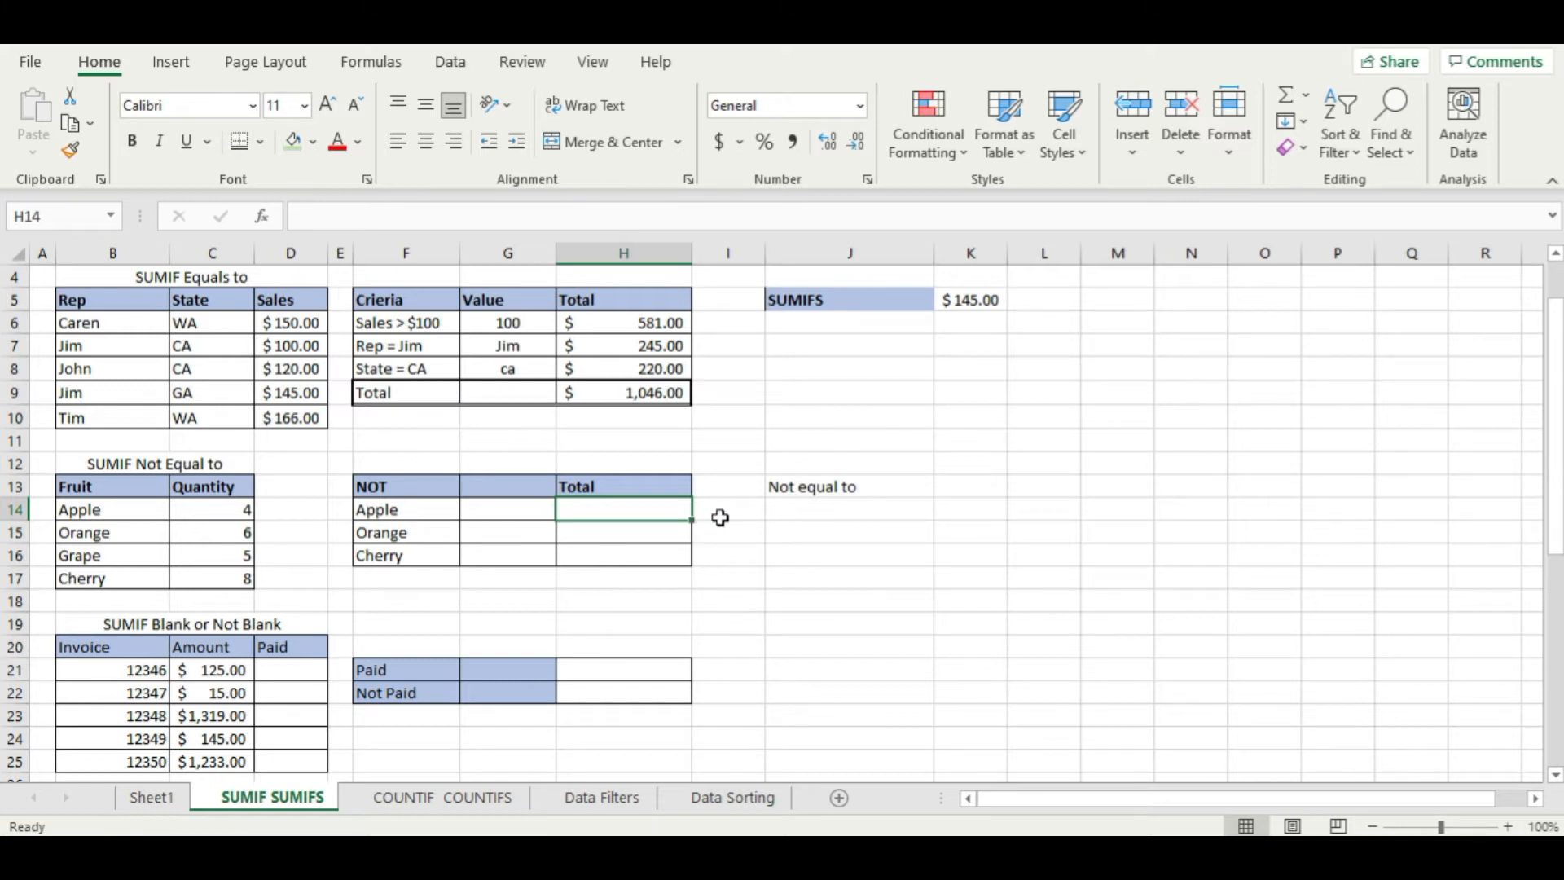
- Check the SUMIF formula in H6 for reference, and enter the operator <> in J14 under the Not equal to label
click(647, 318)
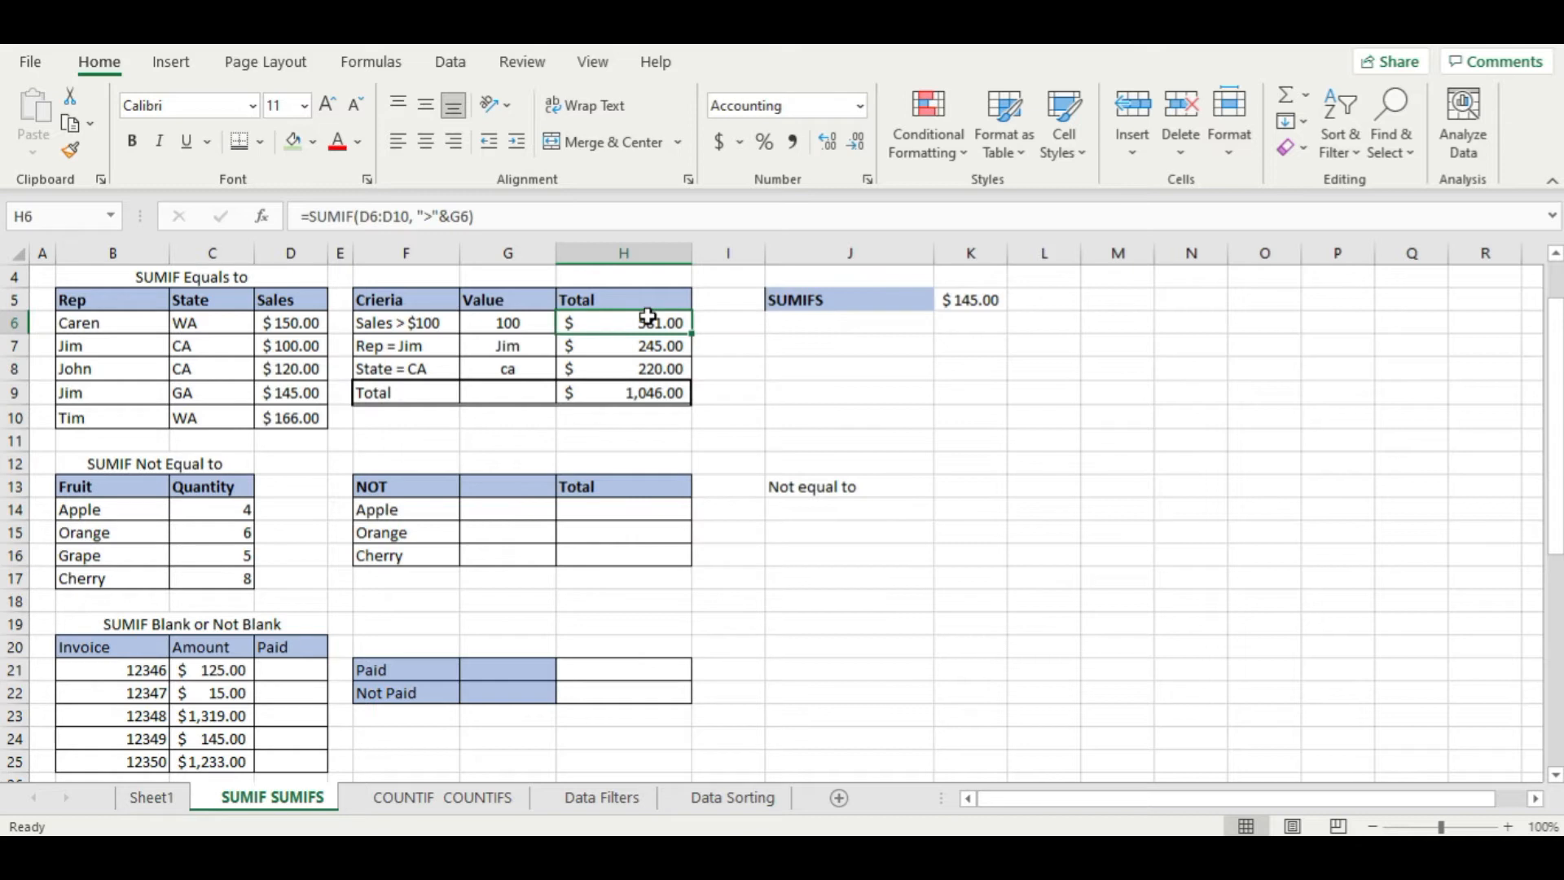
click(821, 511)
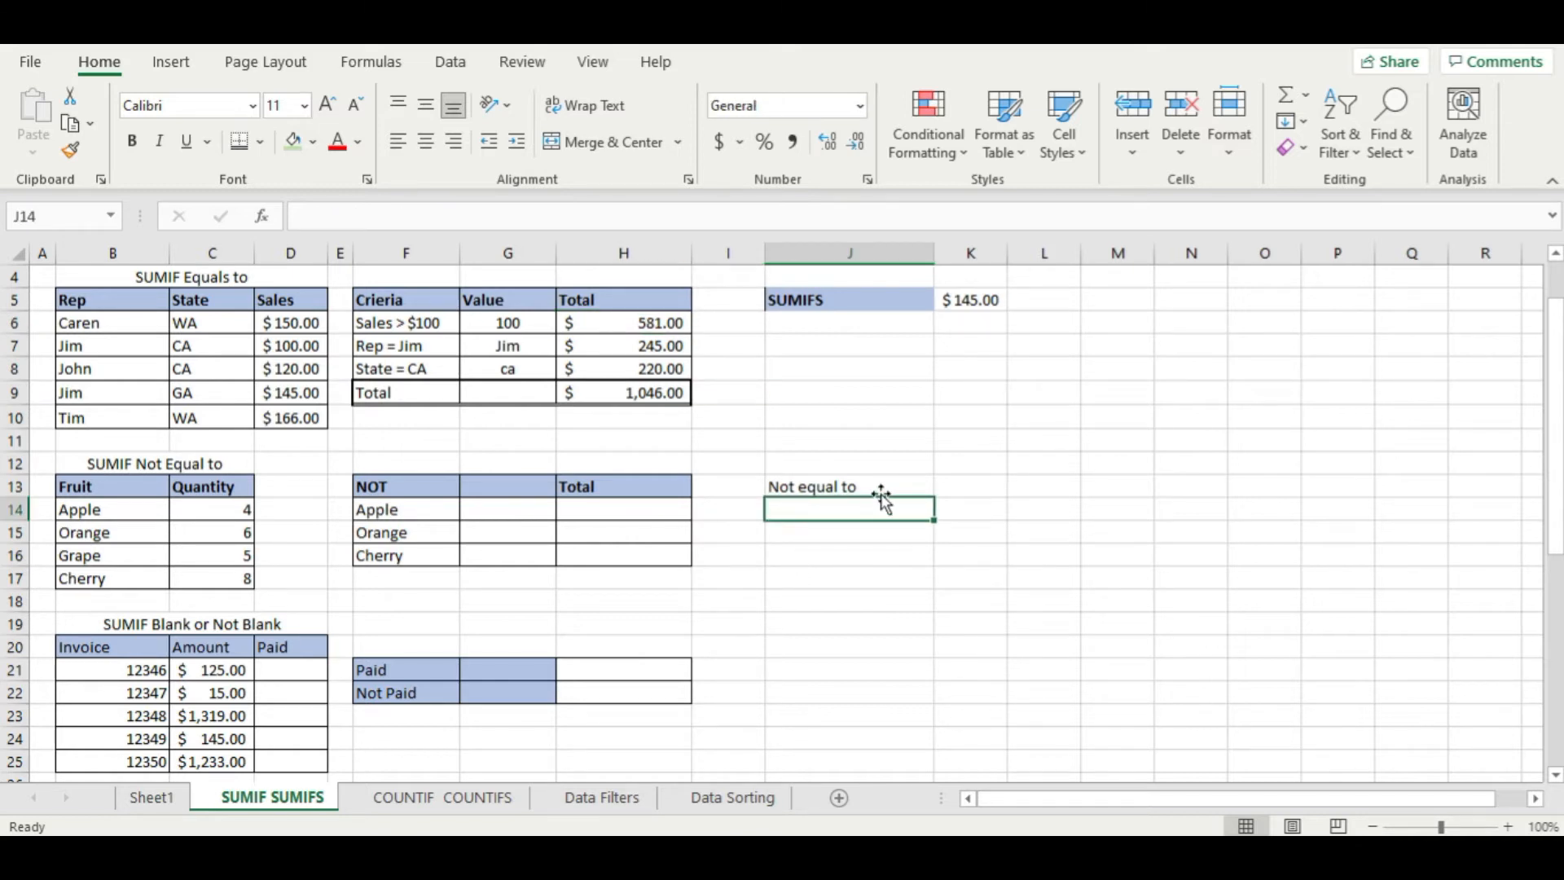
text(<>)
key(Return)
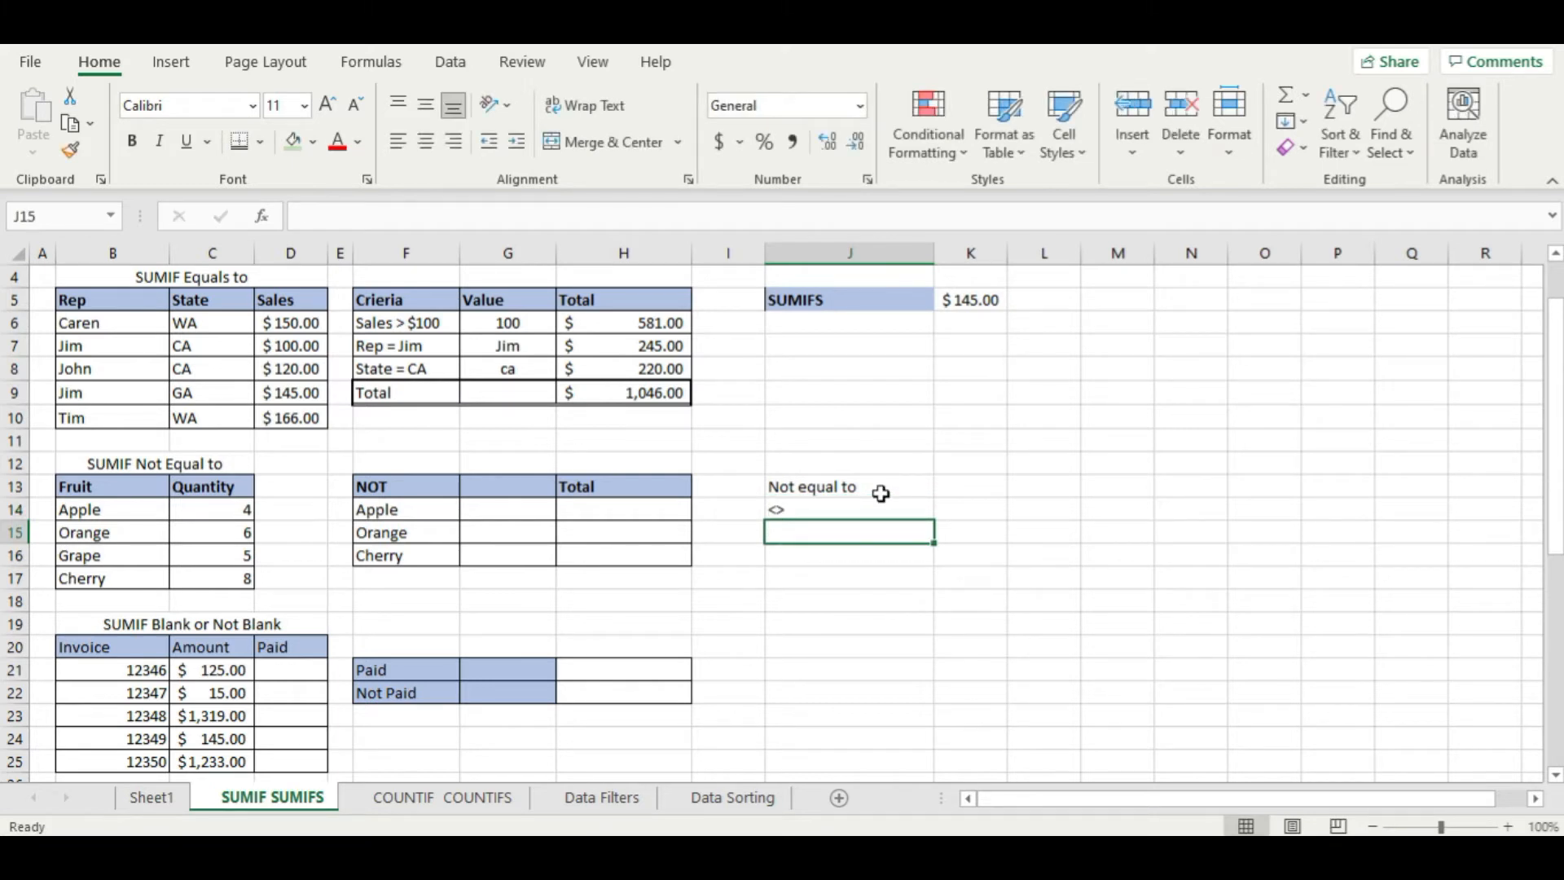
click(879, 505)
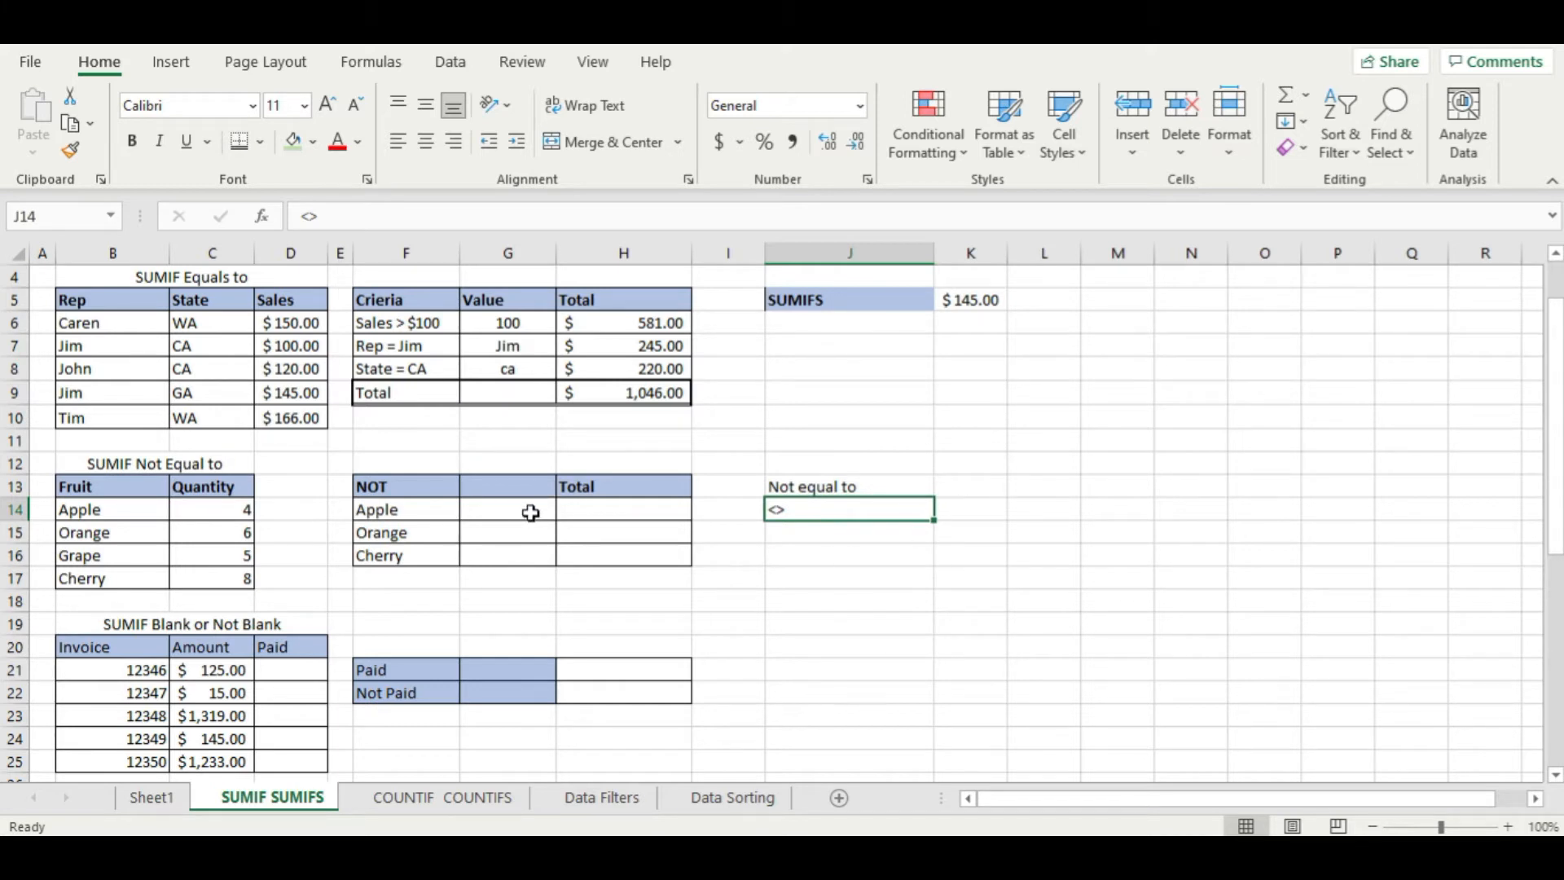
- Move the NOT heading and its fruit list from F13:F16 into G13:G16, beside the Total column
click(610, 511)
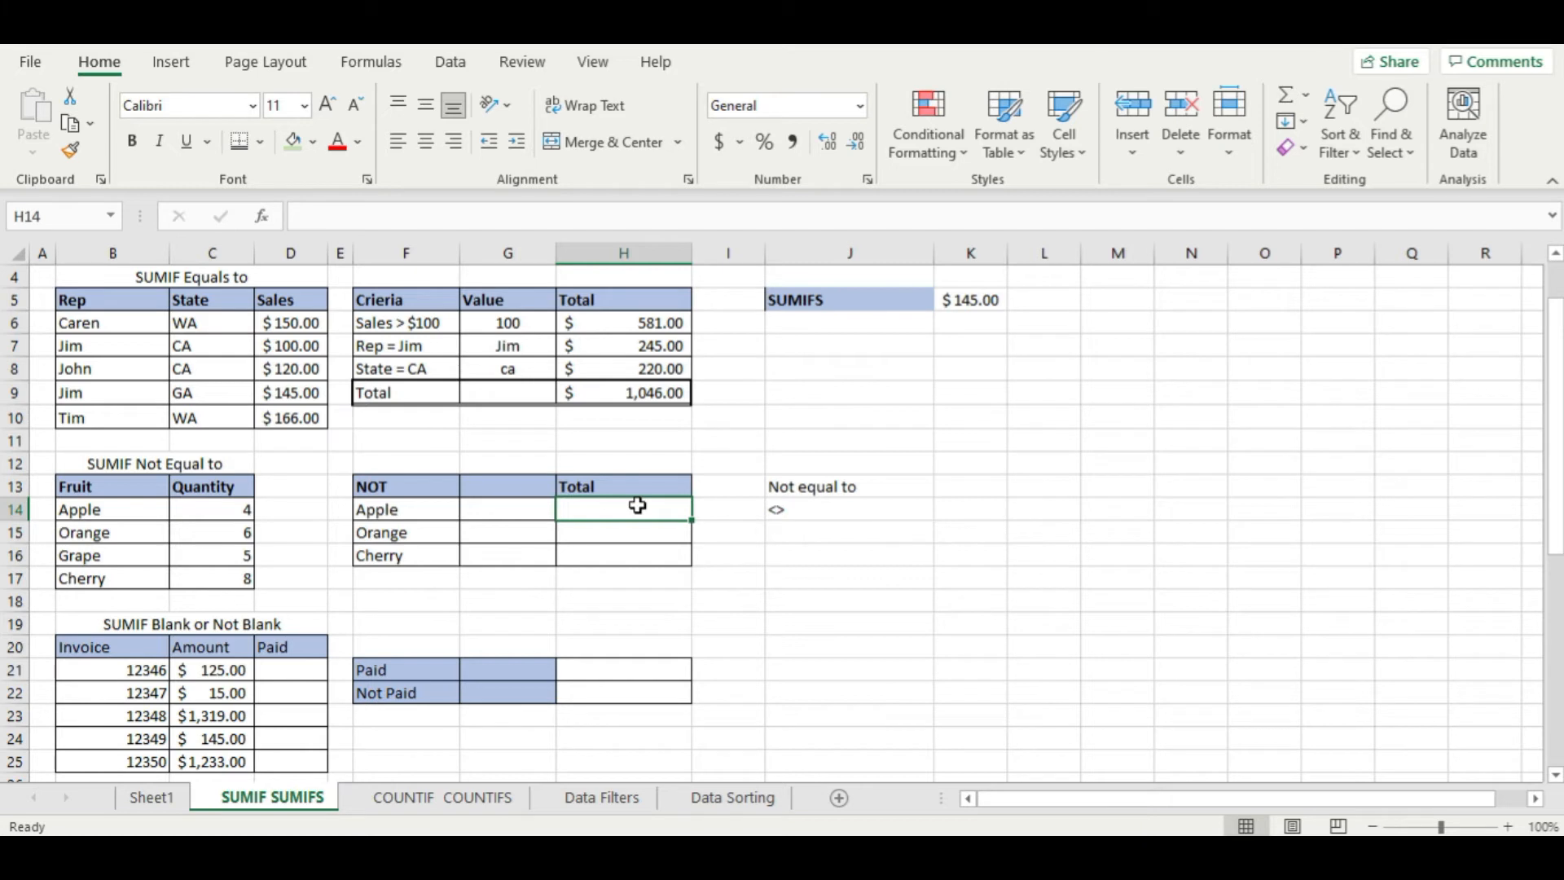
drag(435, 489, 438, 551)
key(ctrl+x)
click(505, 486)
key(ctrl+v)
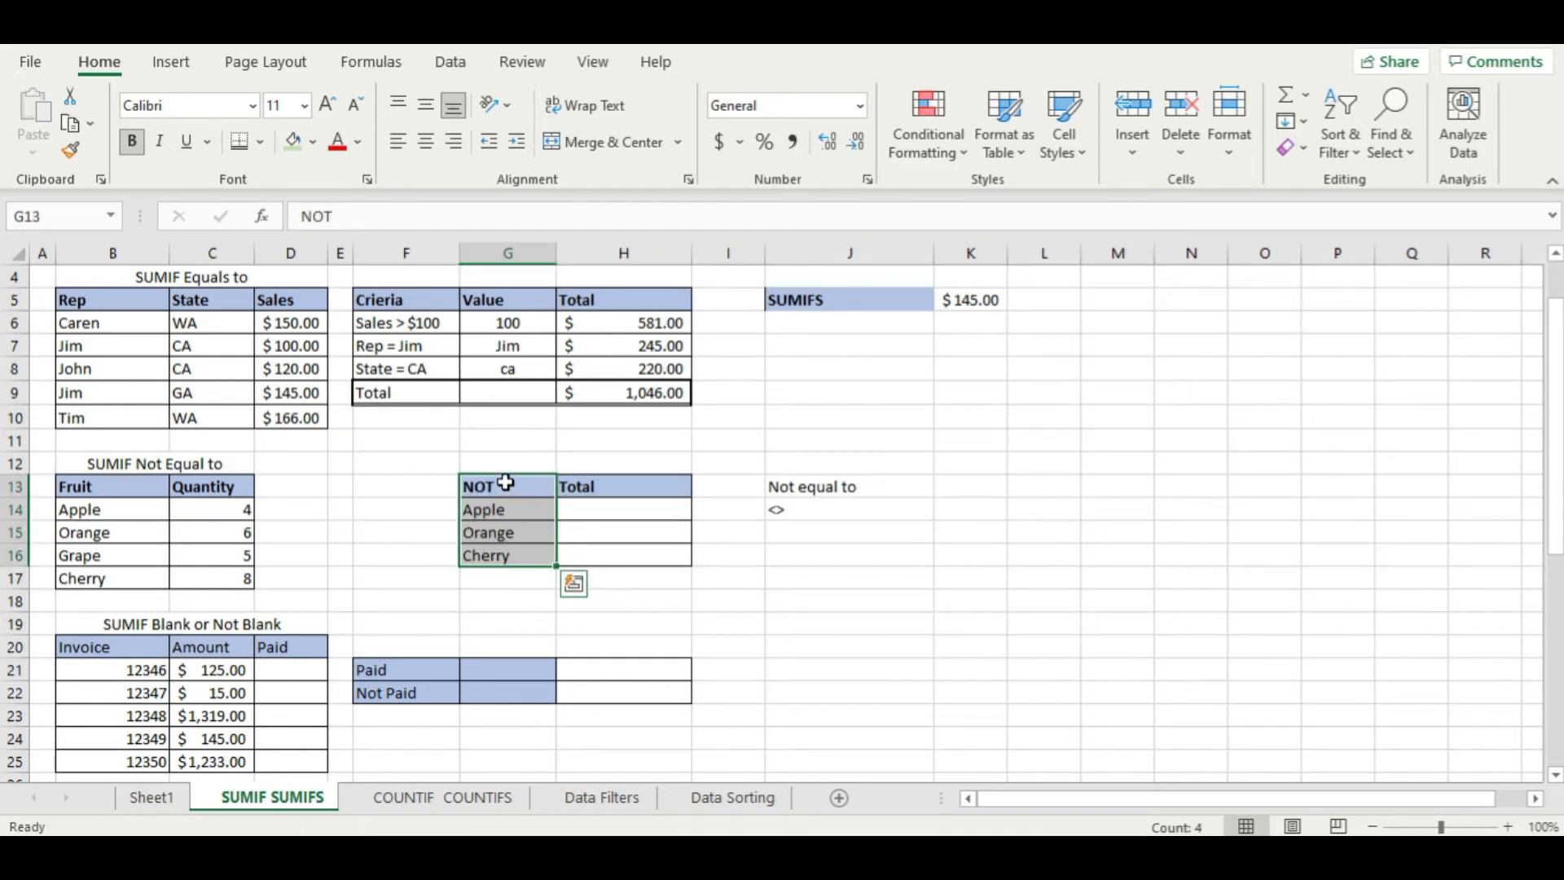
- Start a SUMIF formula in the Apple total cell H14 with range B14:B17 and a quoted <> operator opening the criterion
click(643, 528)
click(642, 511)
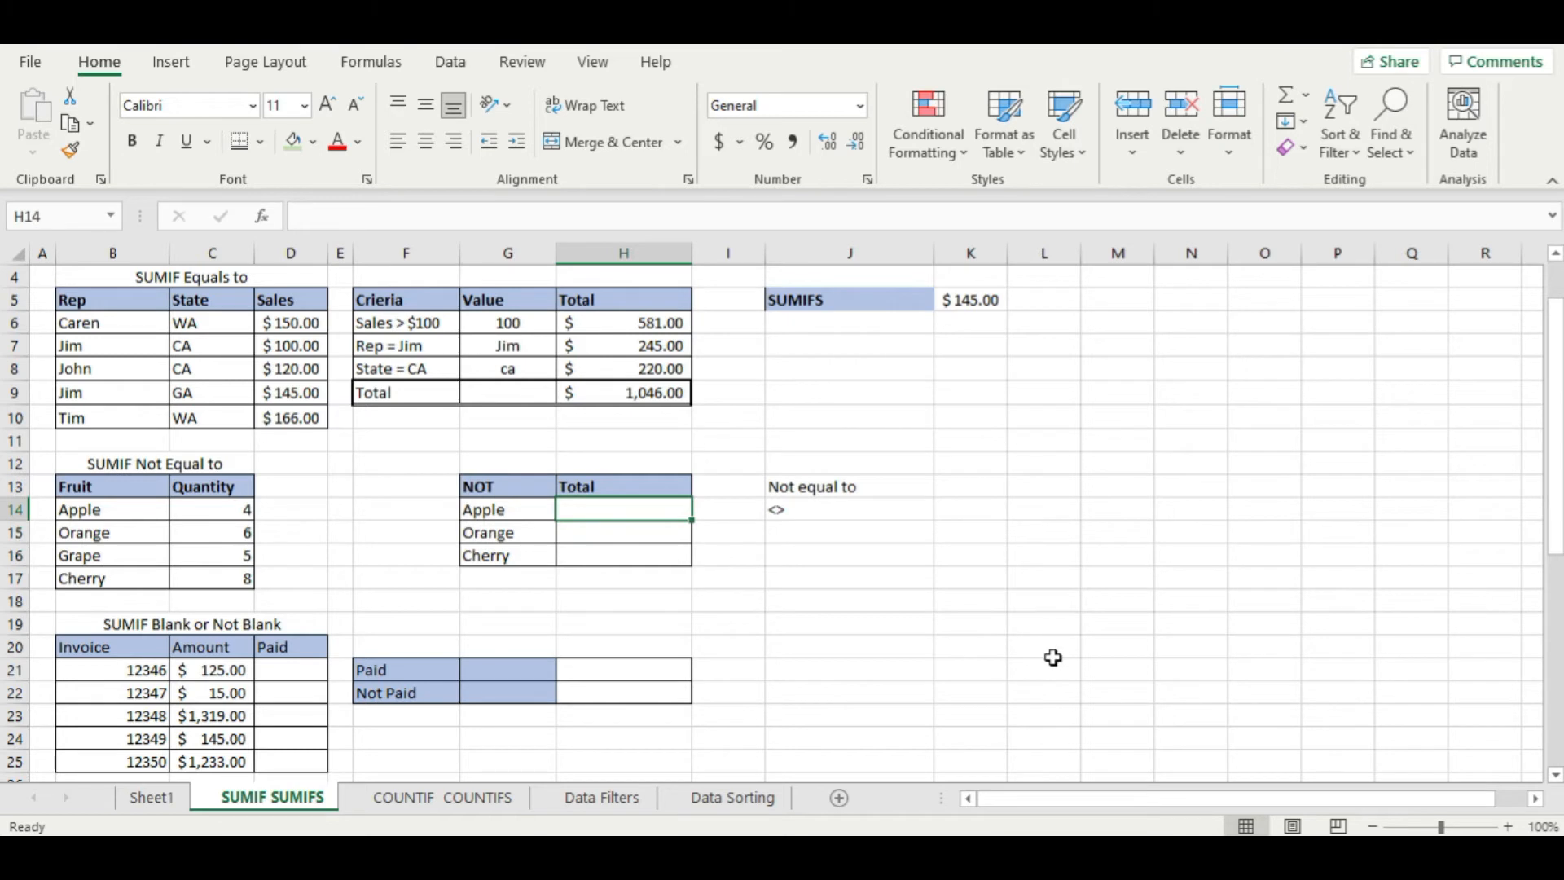
text(=)
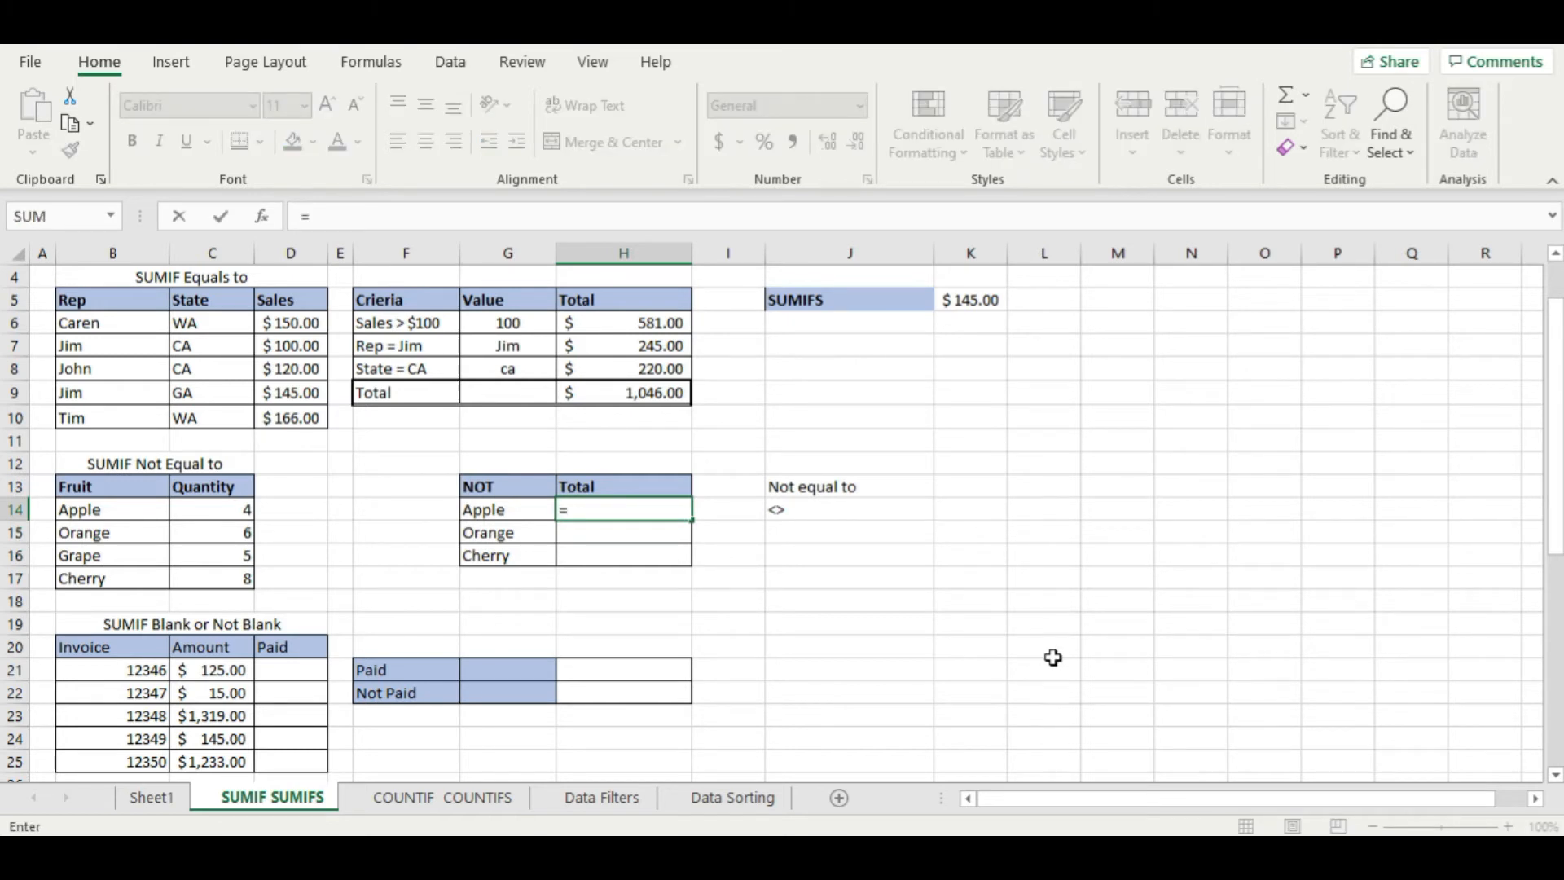
text(sumif)
key(Tab)
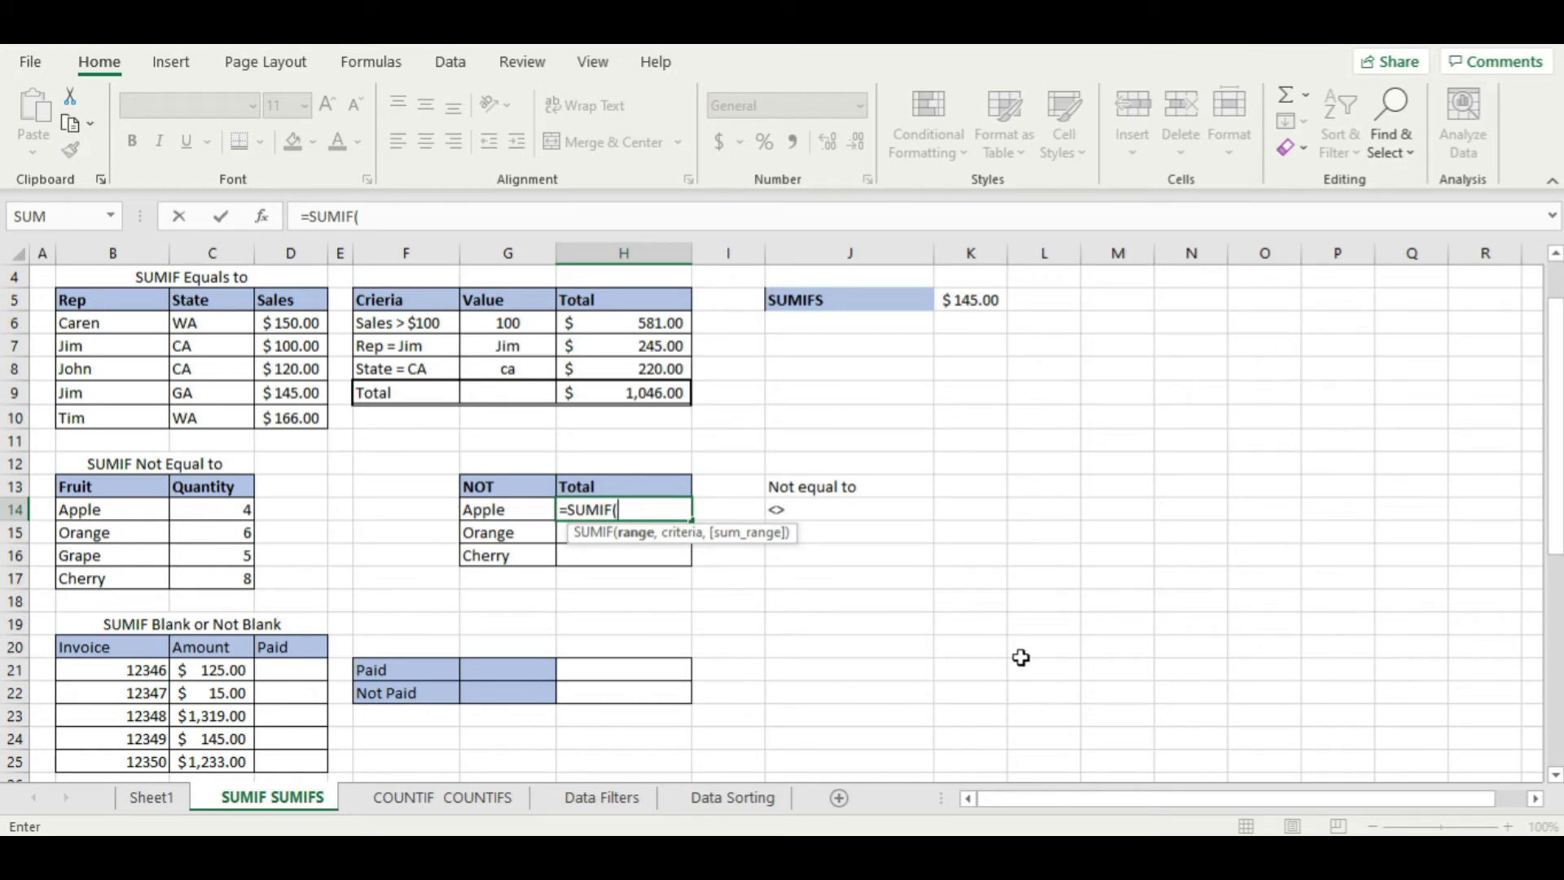
drag(137, 505, 134, 584)
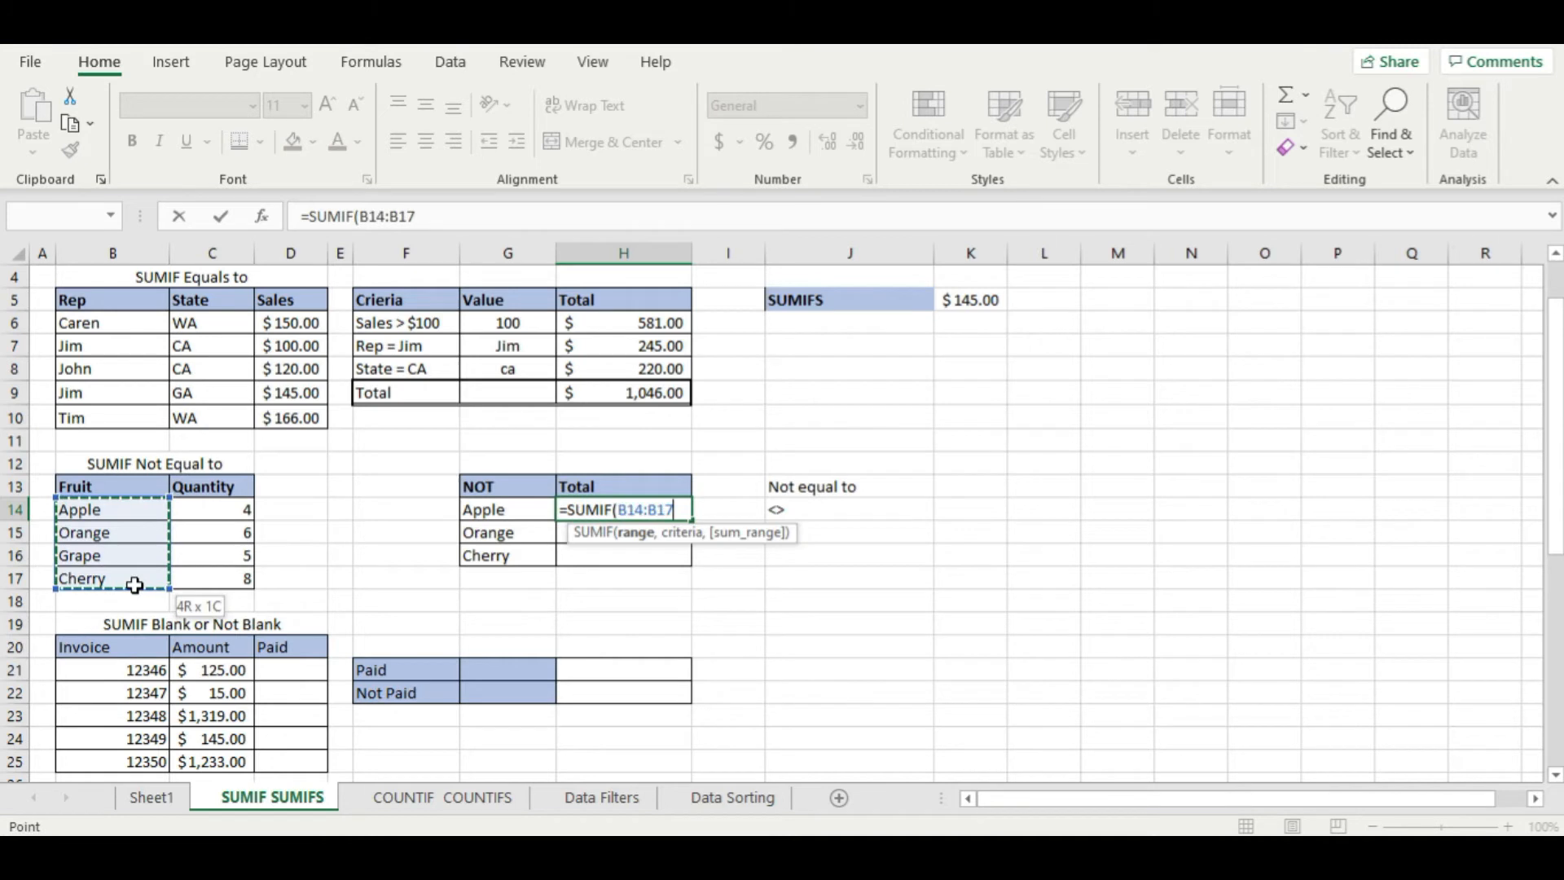
text(,)
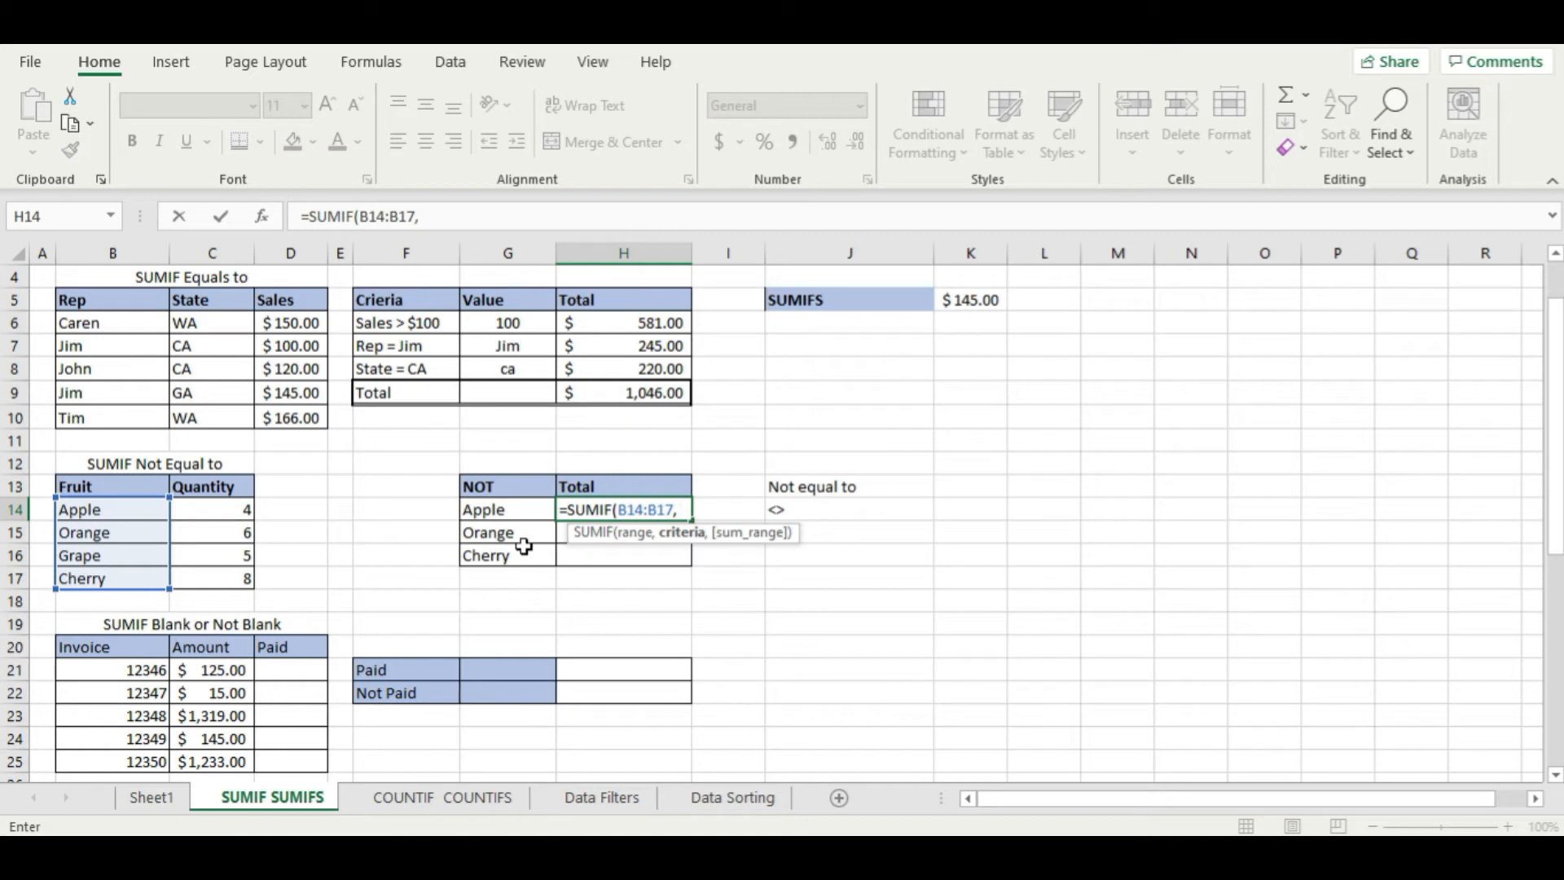
text("")
key(BackSpace)
text(<>)
text(Apple)
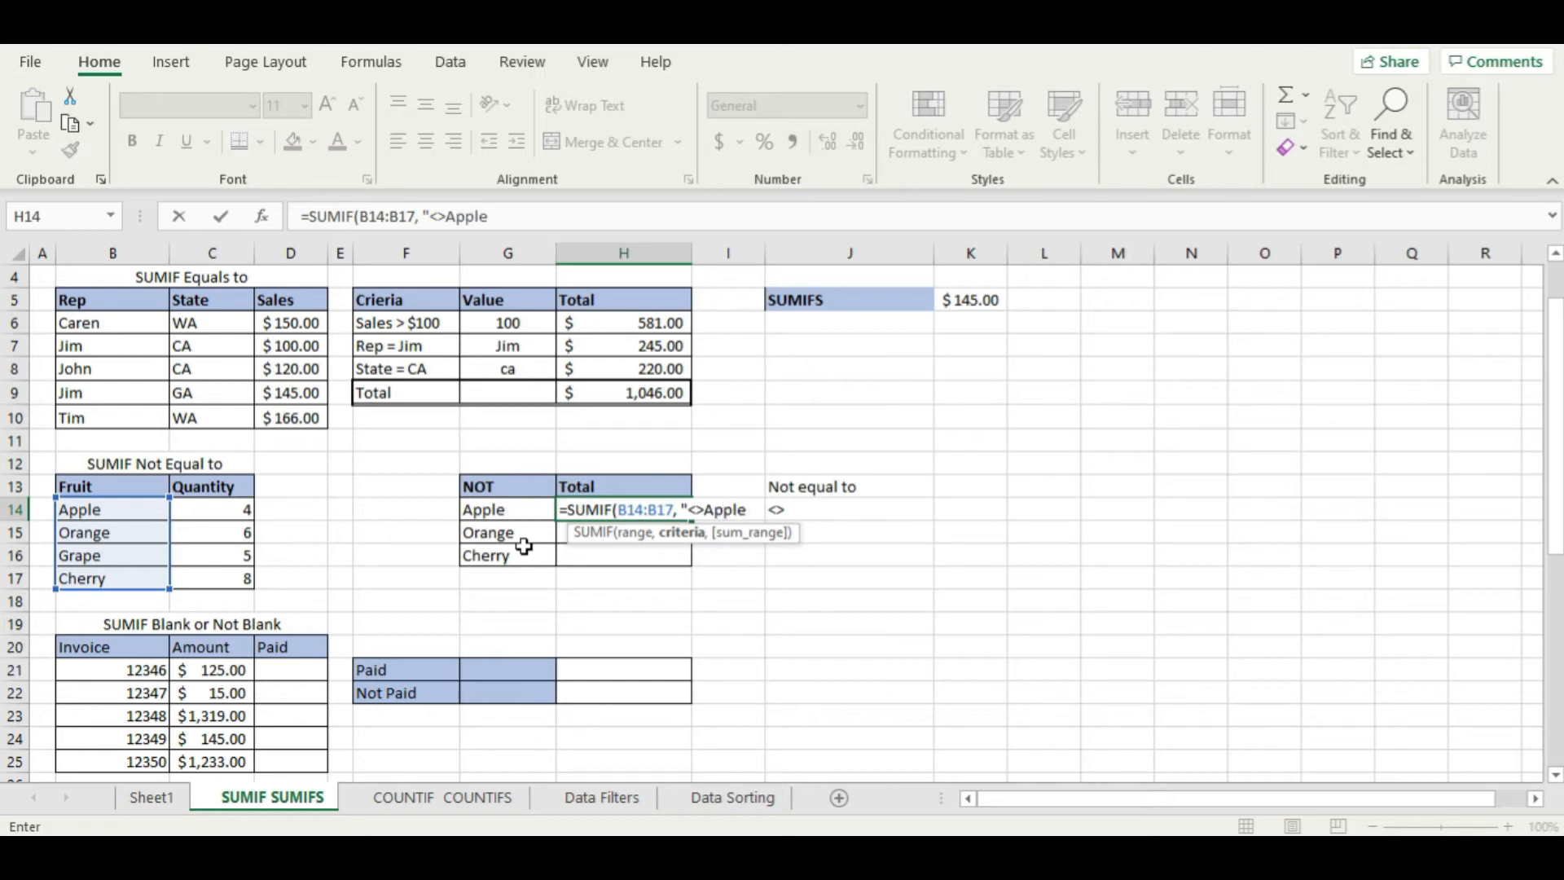
key(BackSpace)
key(BackSpace)
key(BackSpace)
key(BackSpace)
key(BackSpace)
- Complete the H14 formula as =SUMIF(B14:B17, "<>"&G14, C14:C17)
text("&)
click(511, 509)
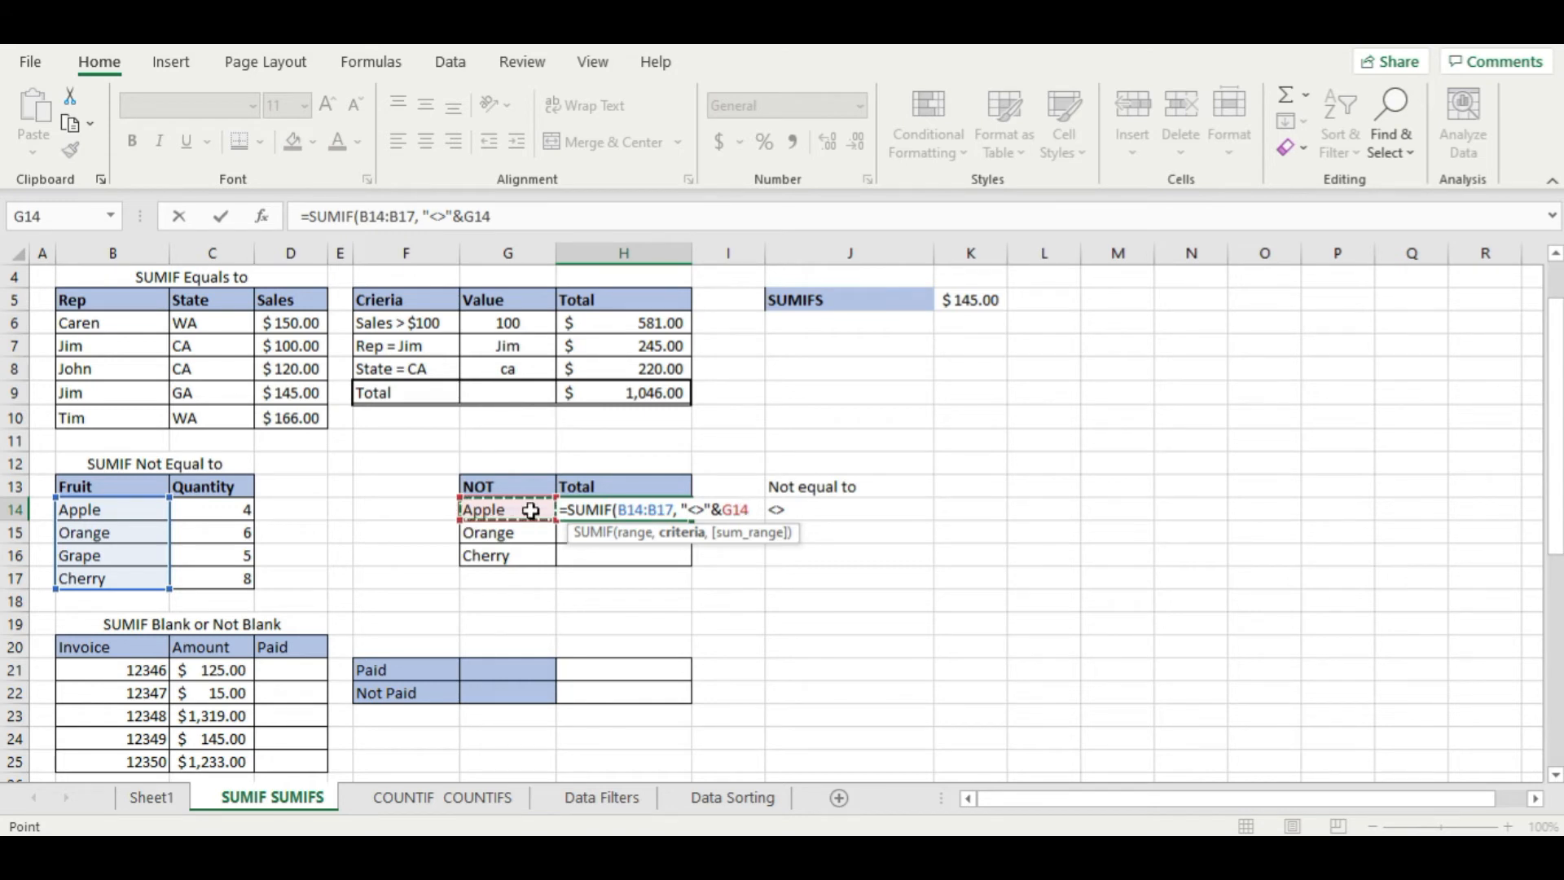
text(,)
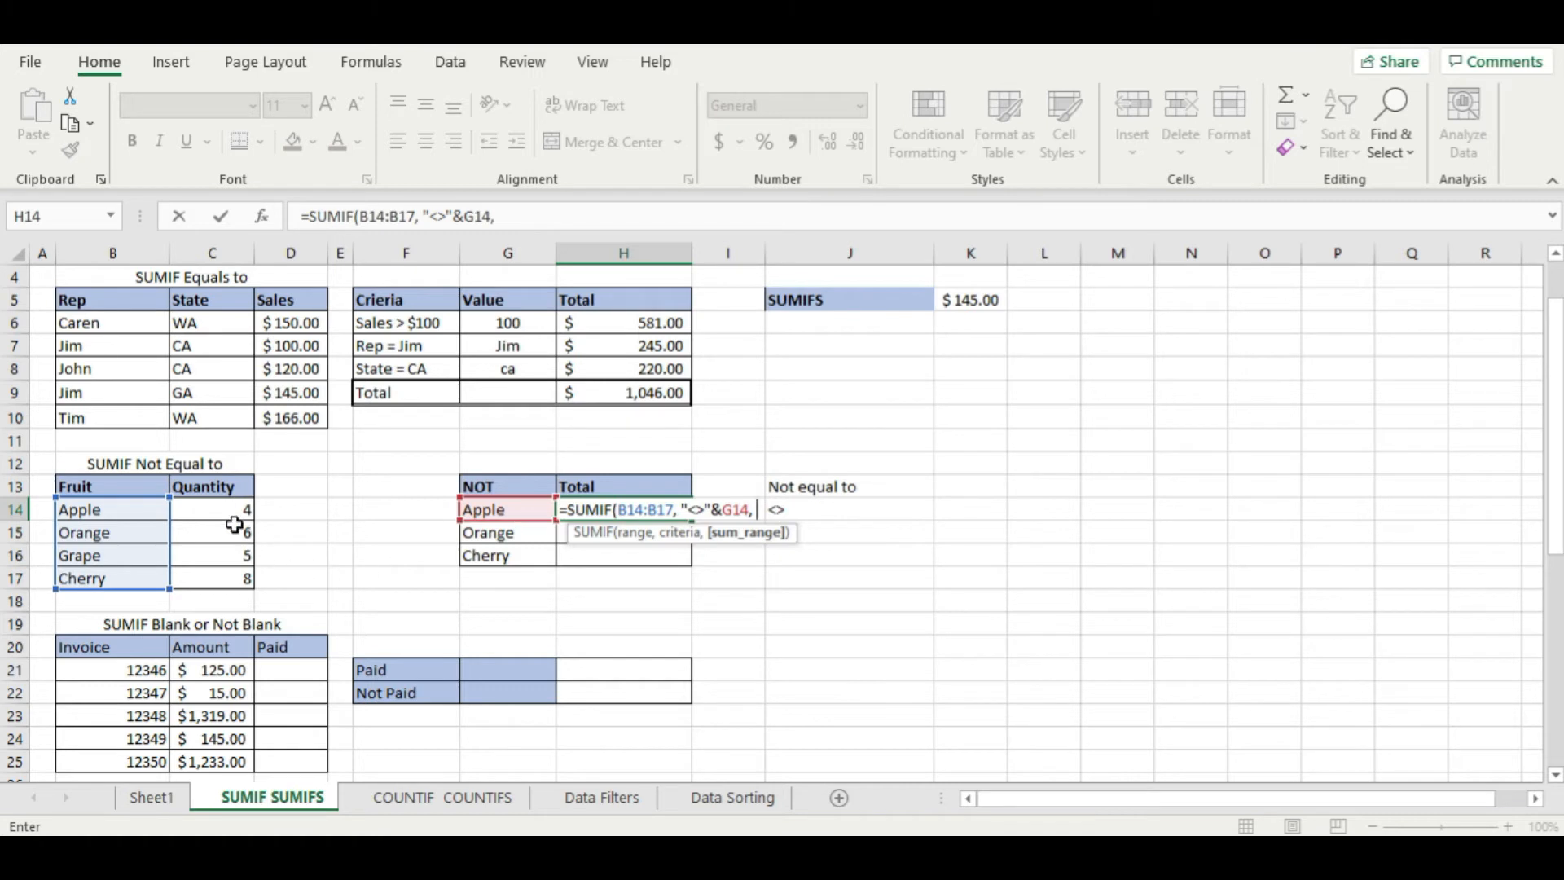
drag(222, 506, 221, 577)
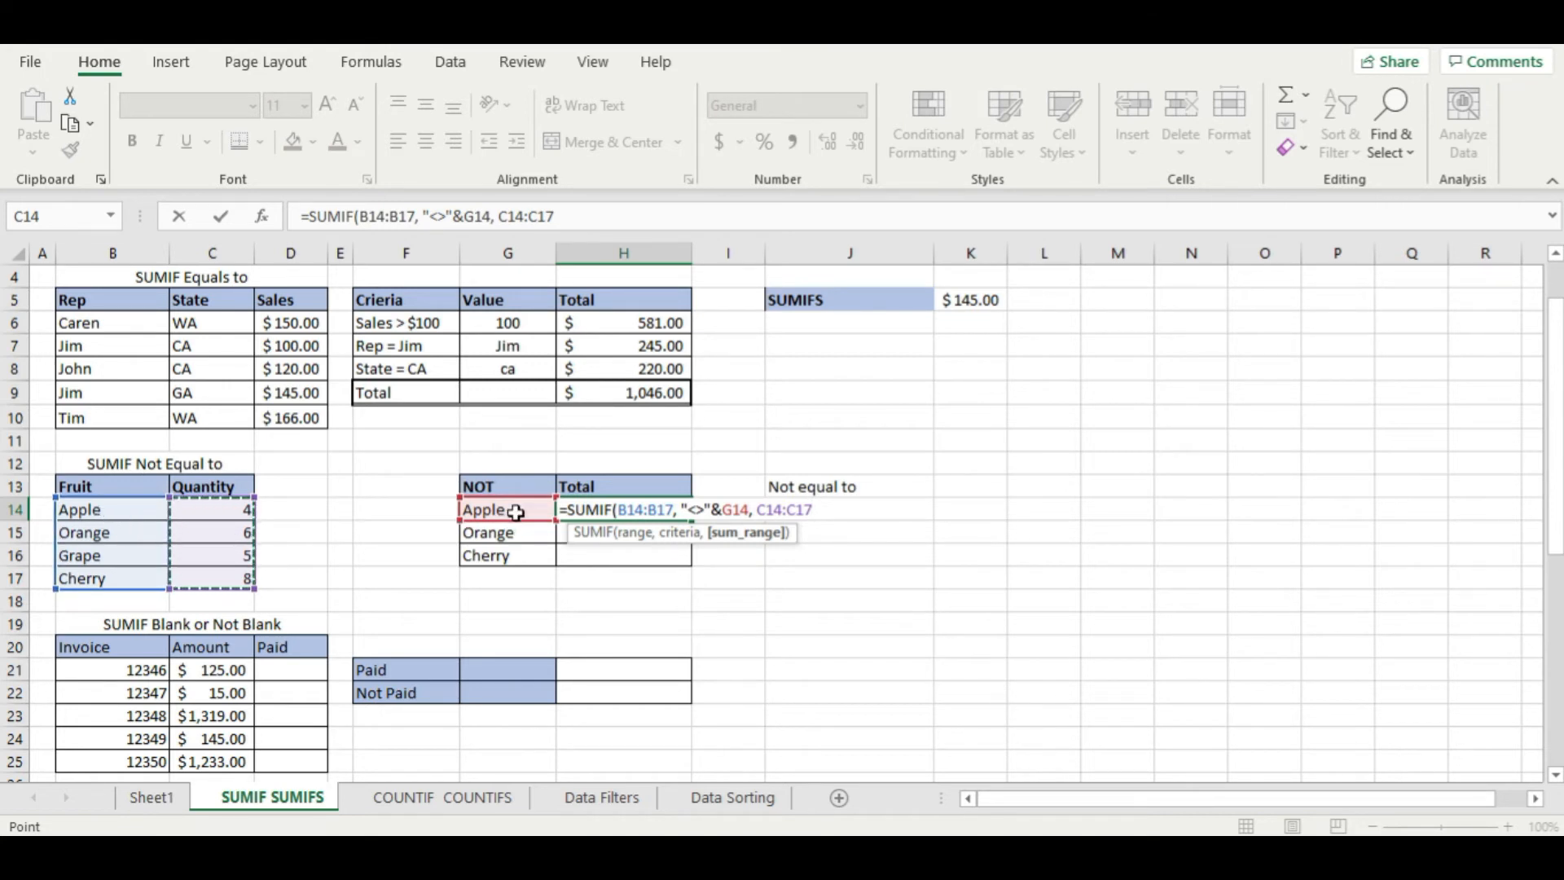
text())
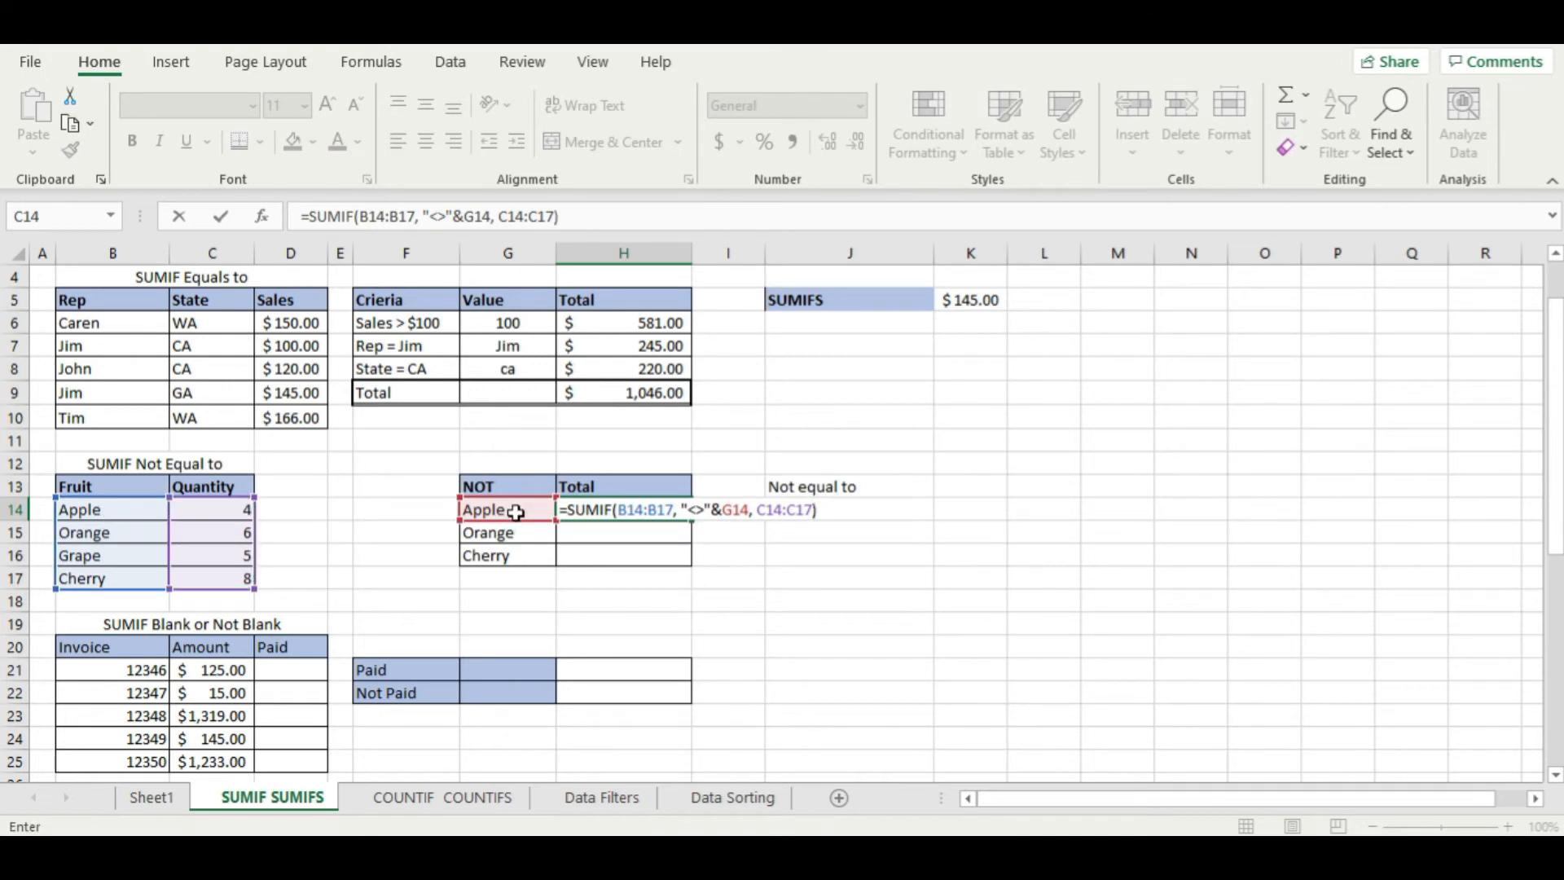
key(Return)
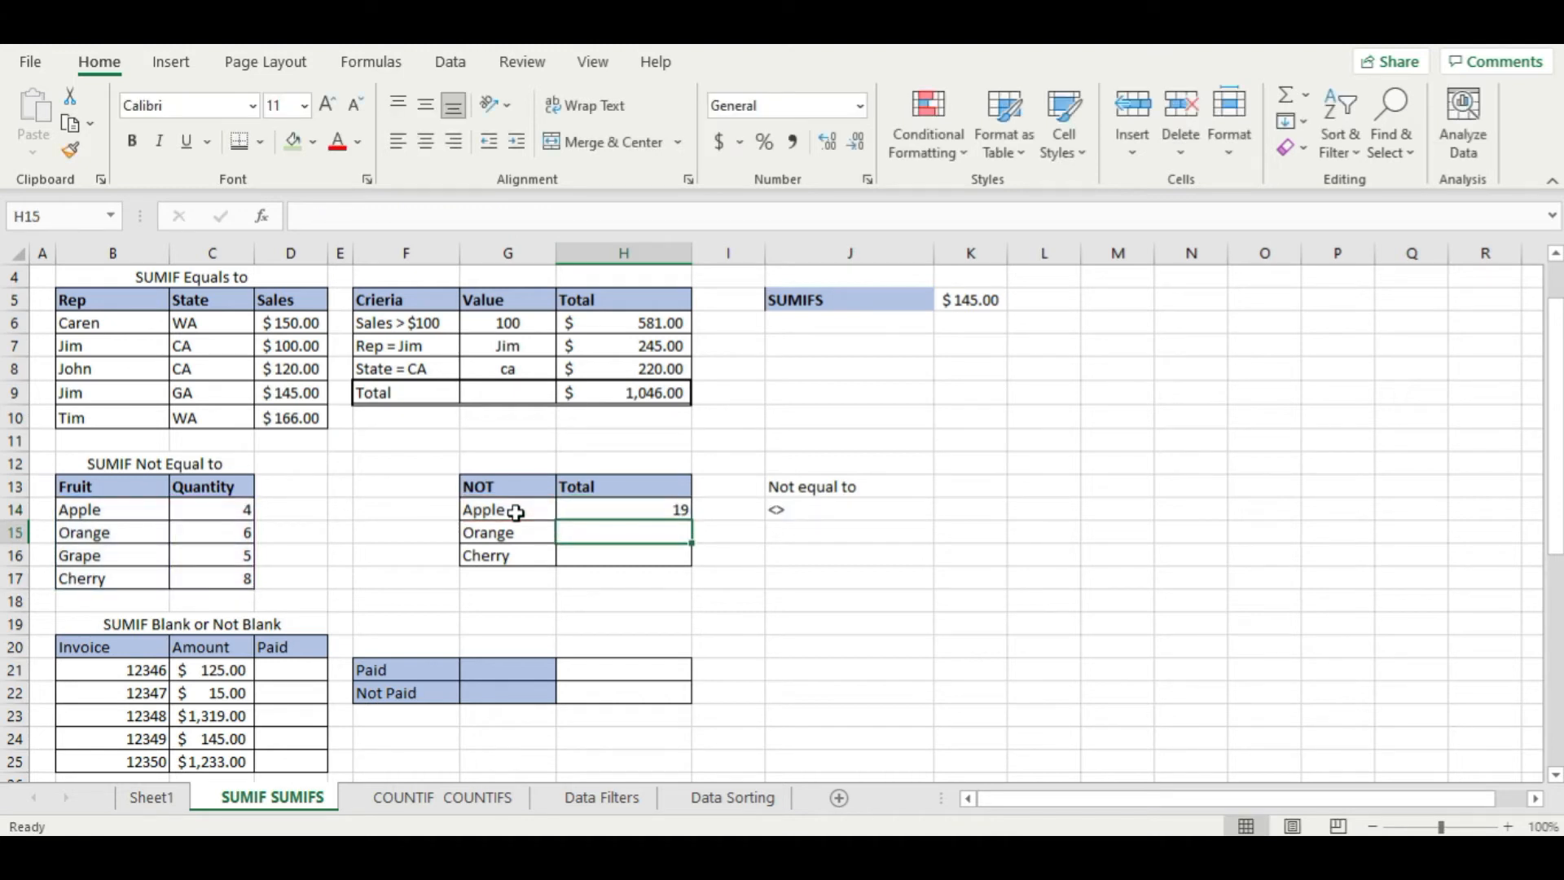
- Check the non-apple quantities in C15:C17 against the Apple total, and center the total in H14
drag(214, 530, 221, 577)
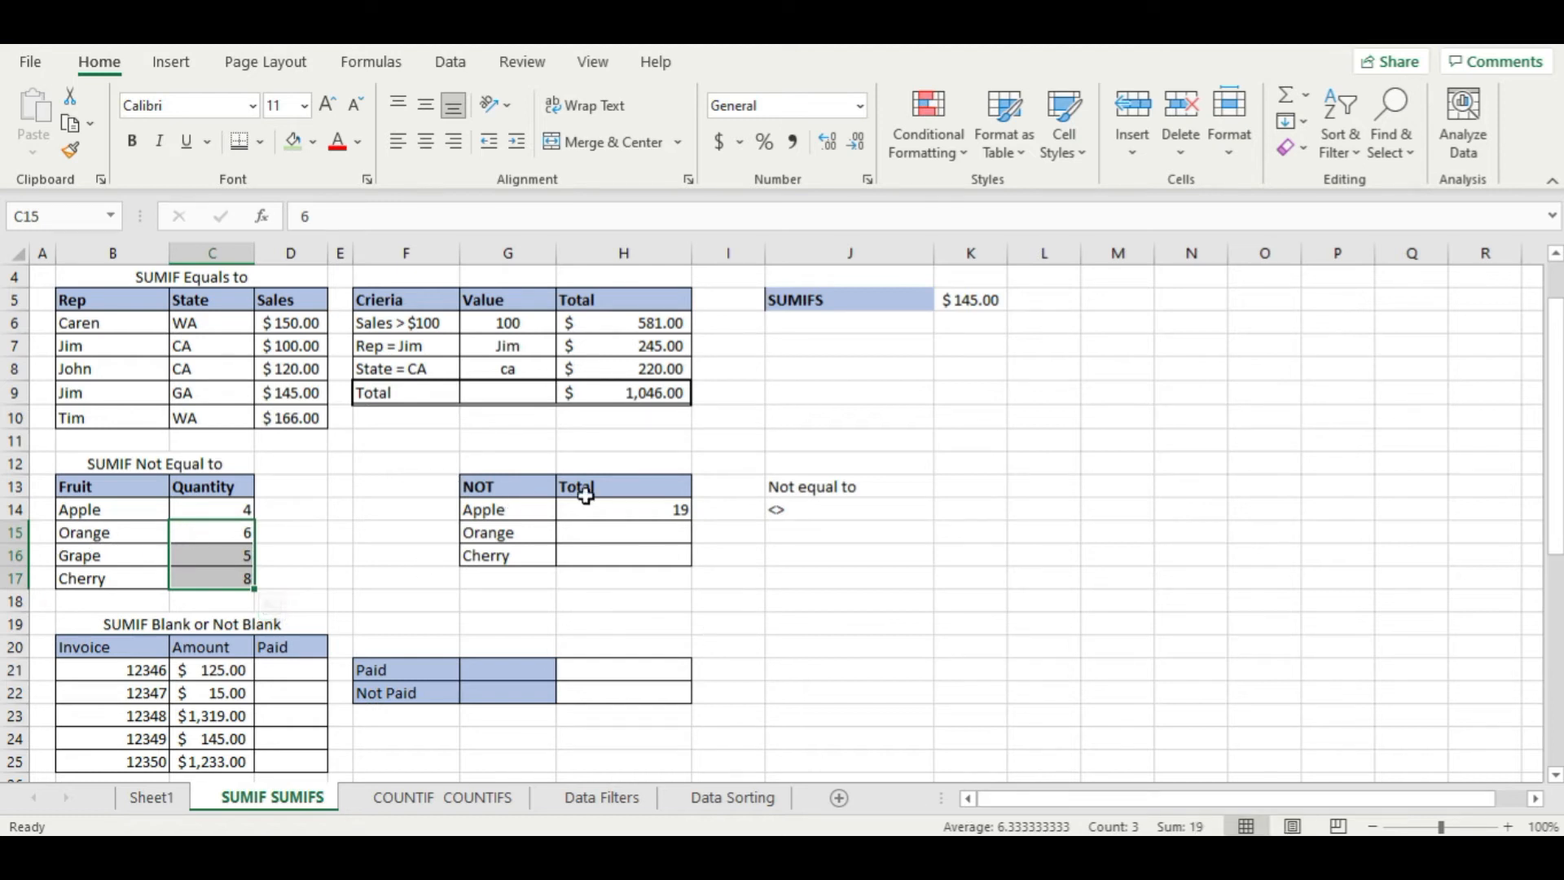
click(661, 519)
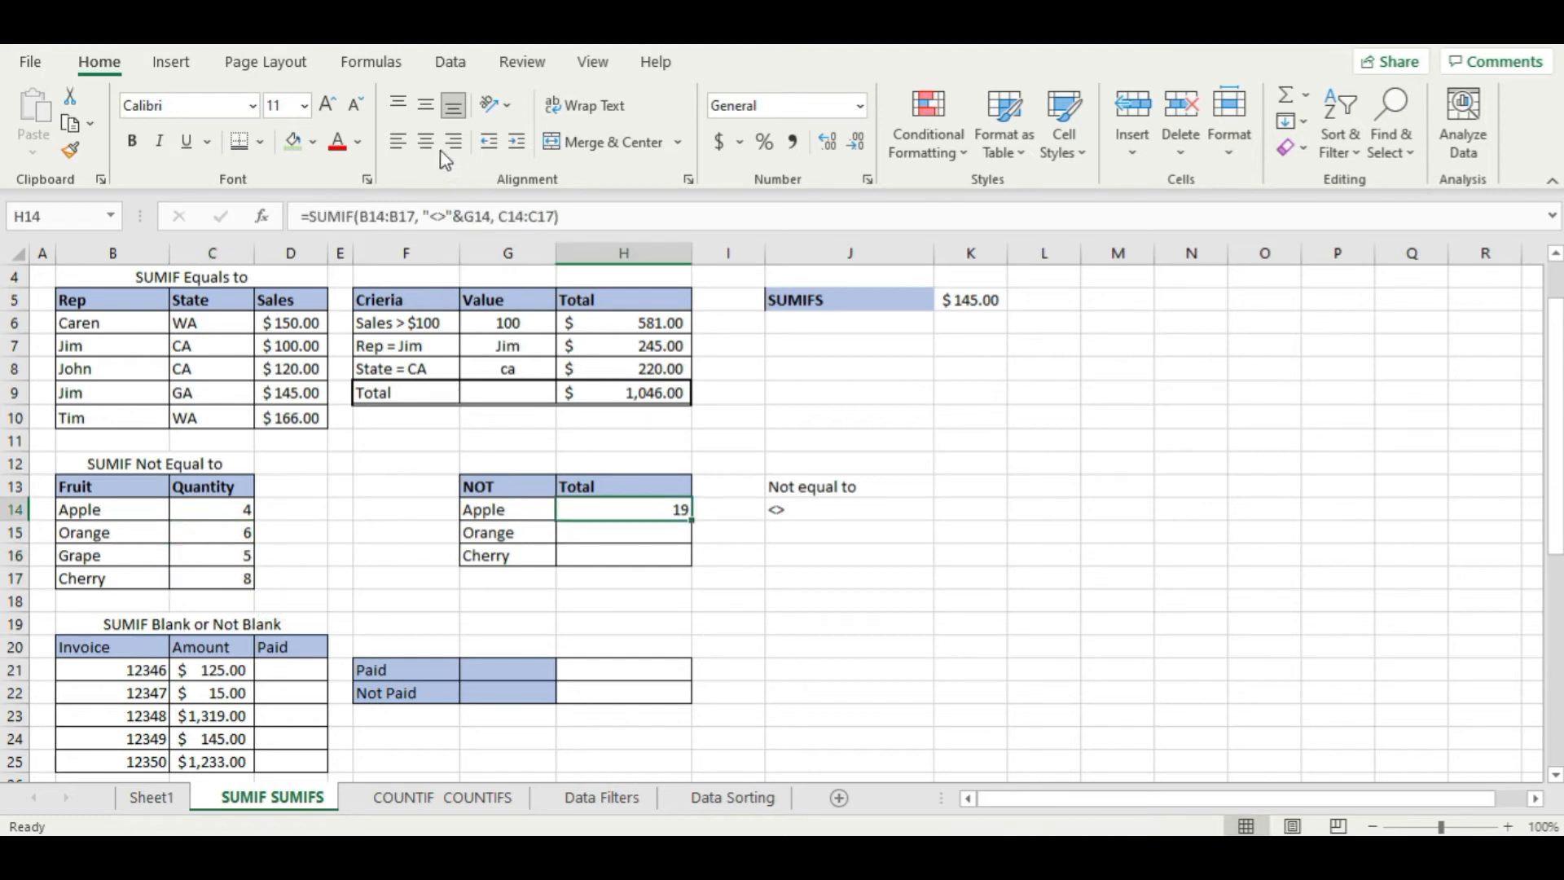
click(717, 562)
click(650, 517)
- Fill the SUMIF formula from H14 down through H16 for the Orange and Cherry totals
drag(696, 522, 696, 521)
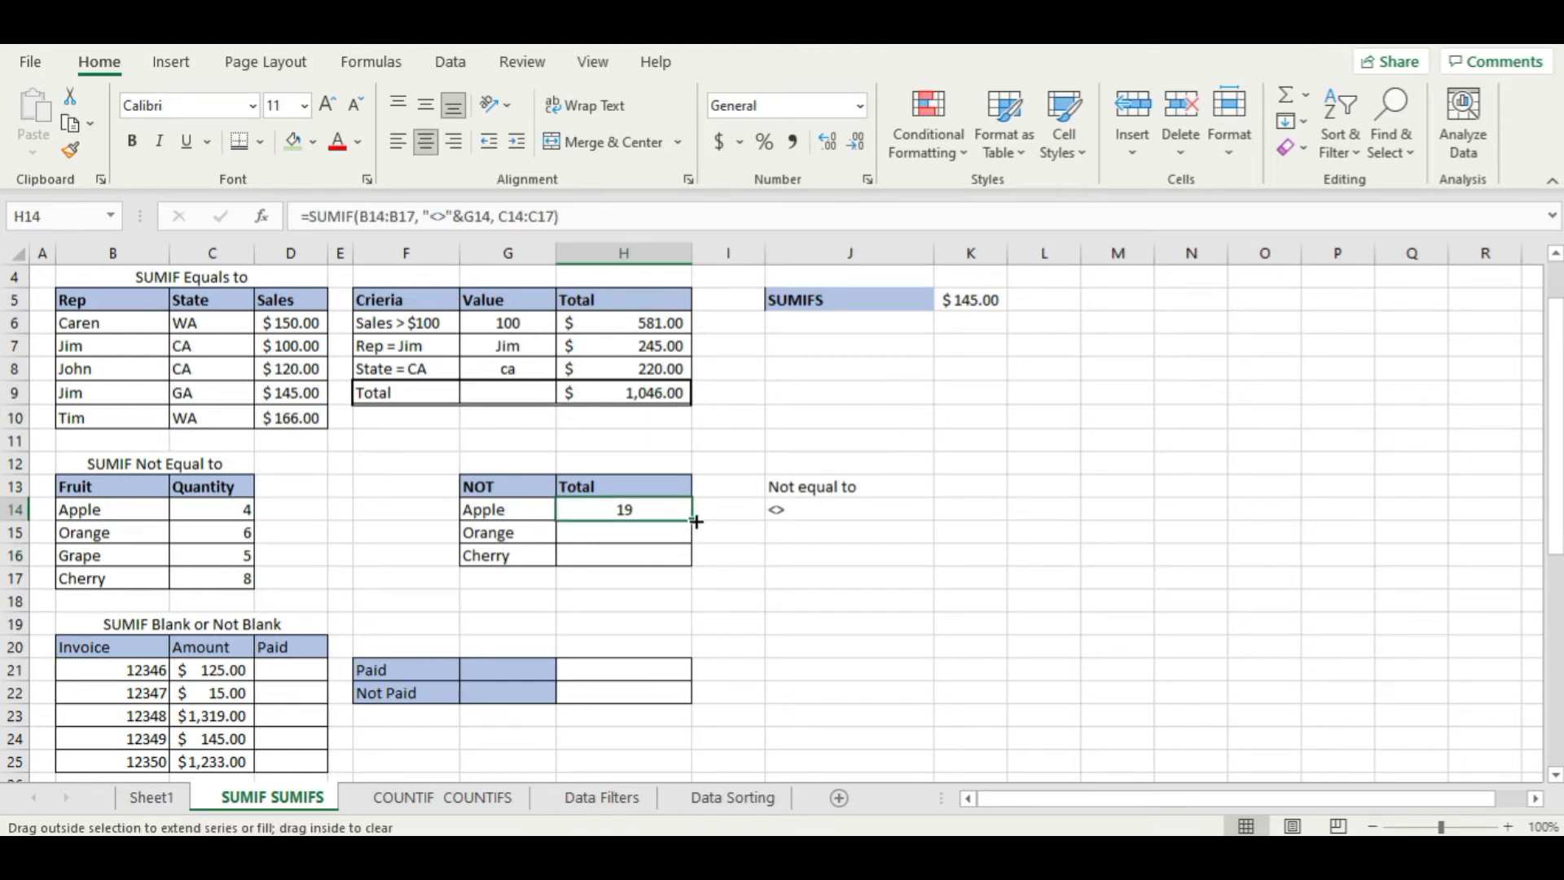
drag(697, 523, 698, 557)
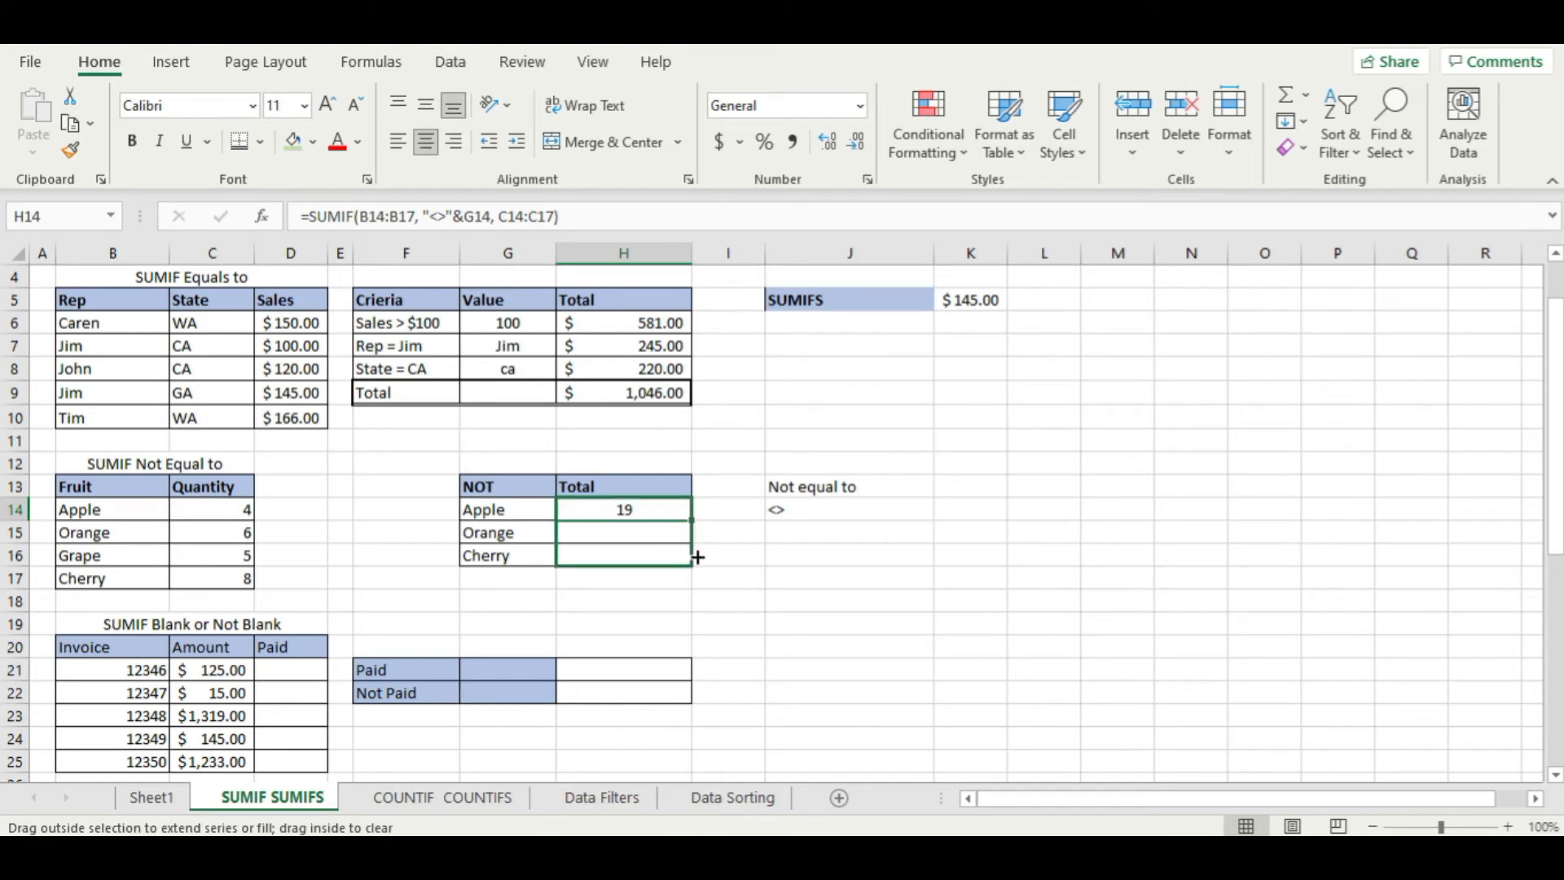
mouse_move(698, 557)
mouse_down()
mouse_move(700, 535)
mouse_move(705, 559)
mouse_up()
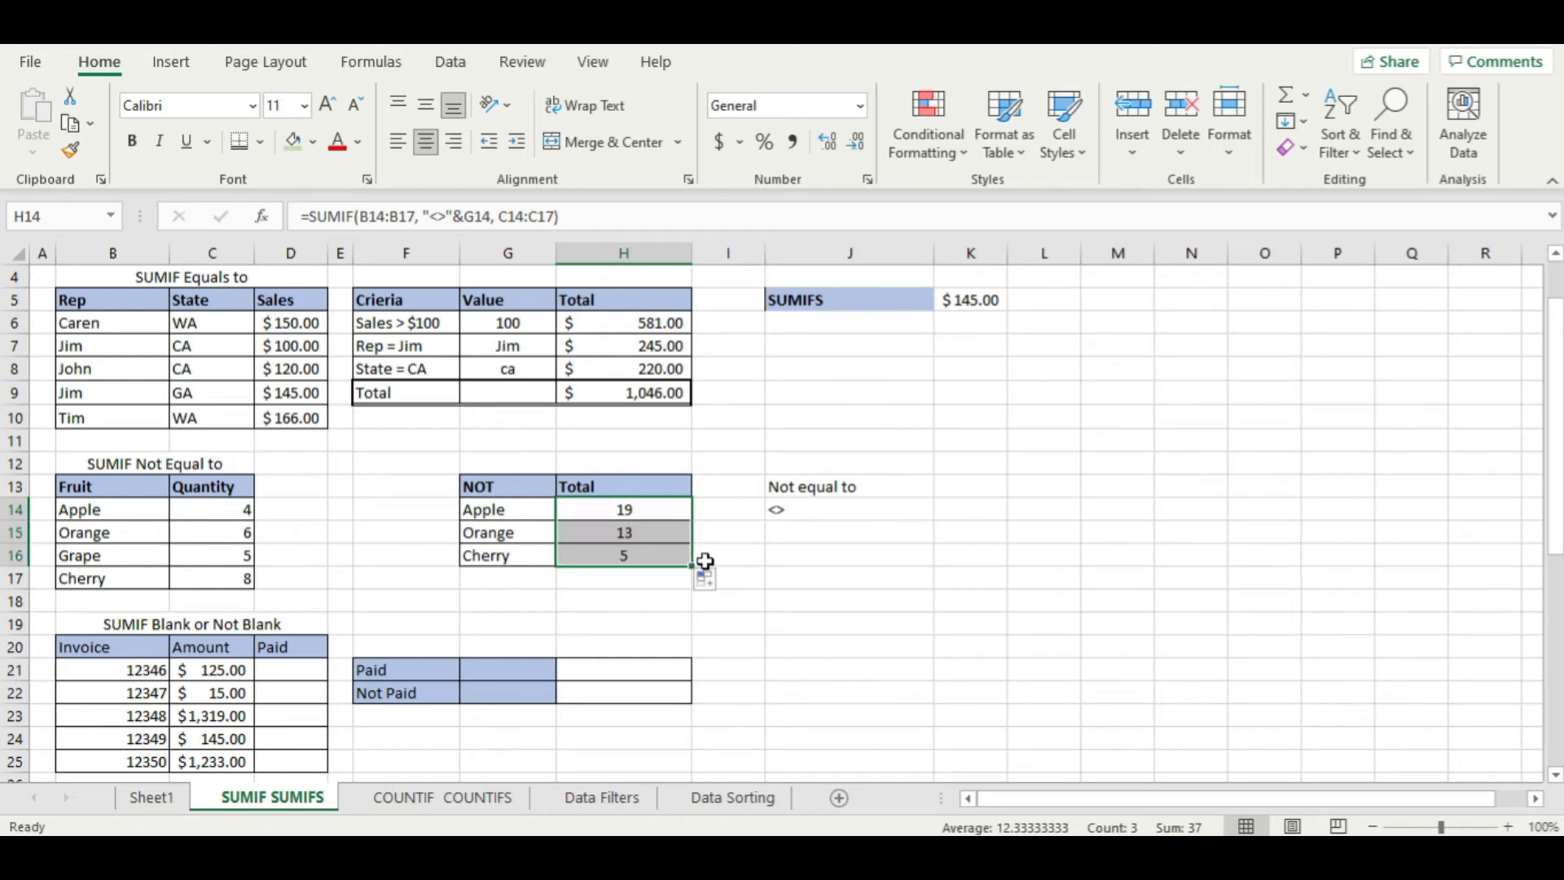
- Compare the ranges referenced by the SUMIF formulas in H14 and H15, leaving both formulas as they are
click(633, 535)
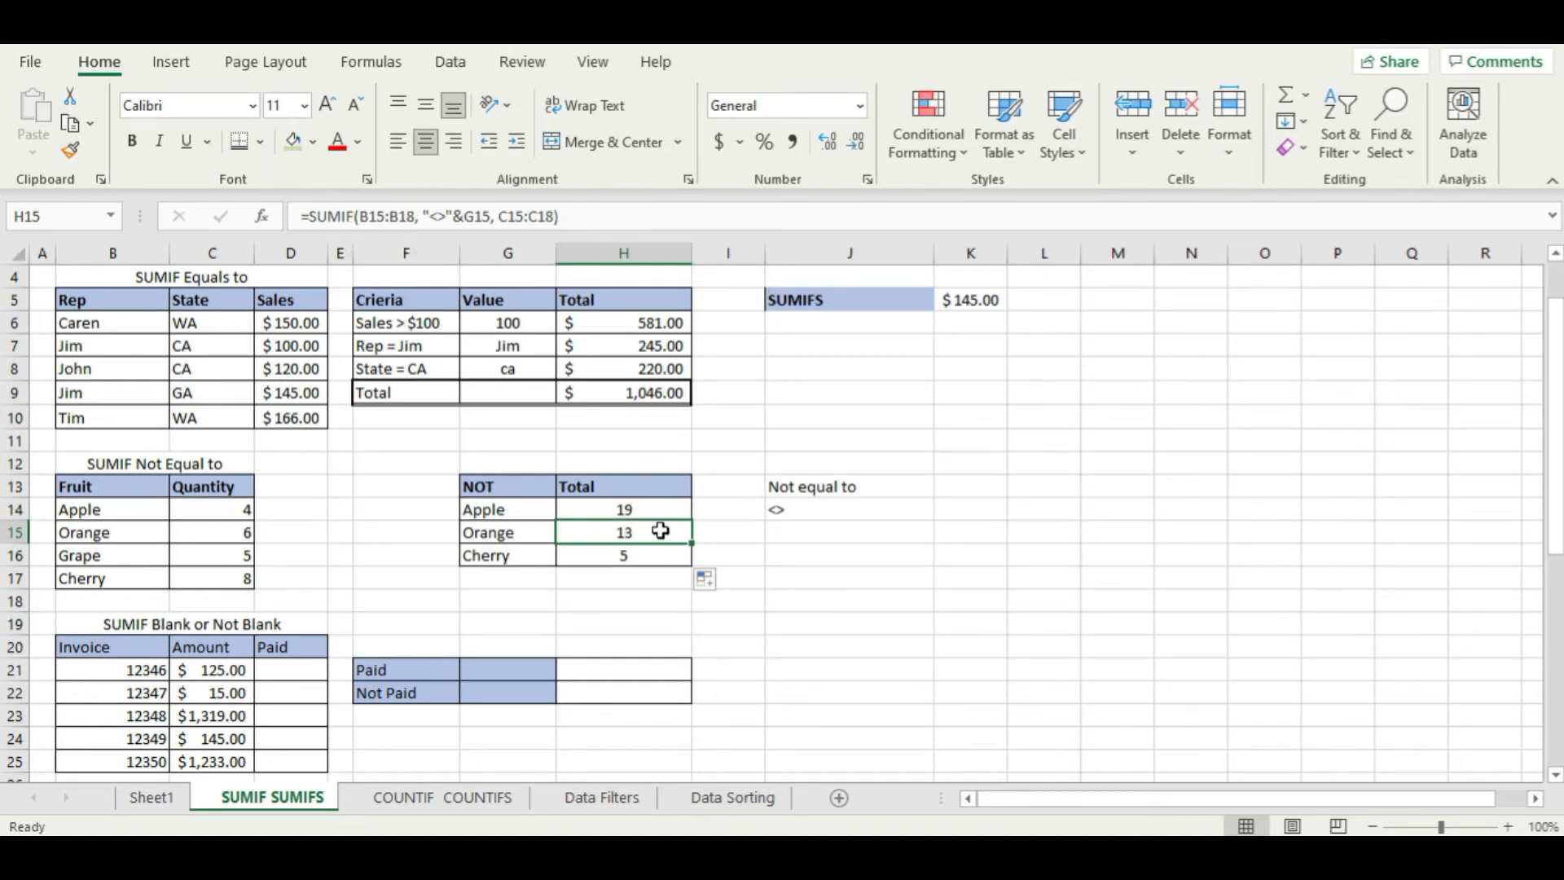
click(657, 513)
drag(692, 520, 697, 568)
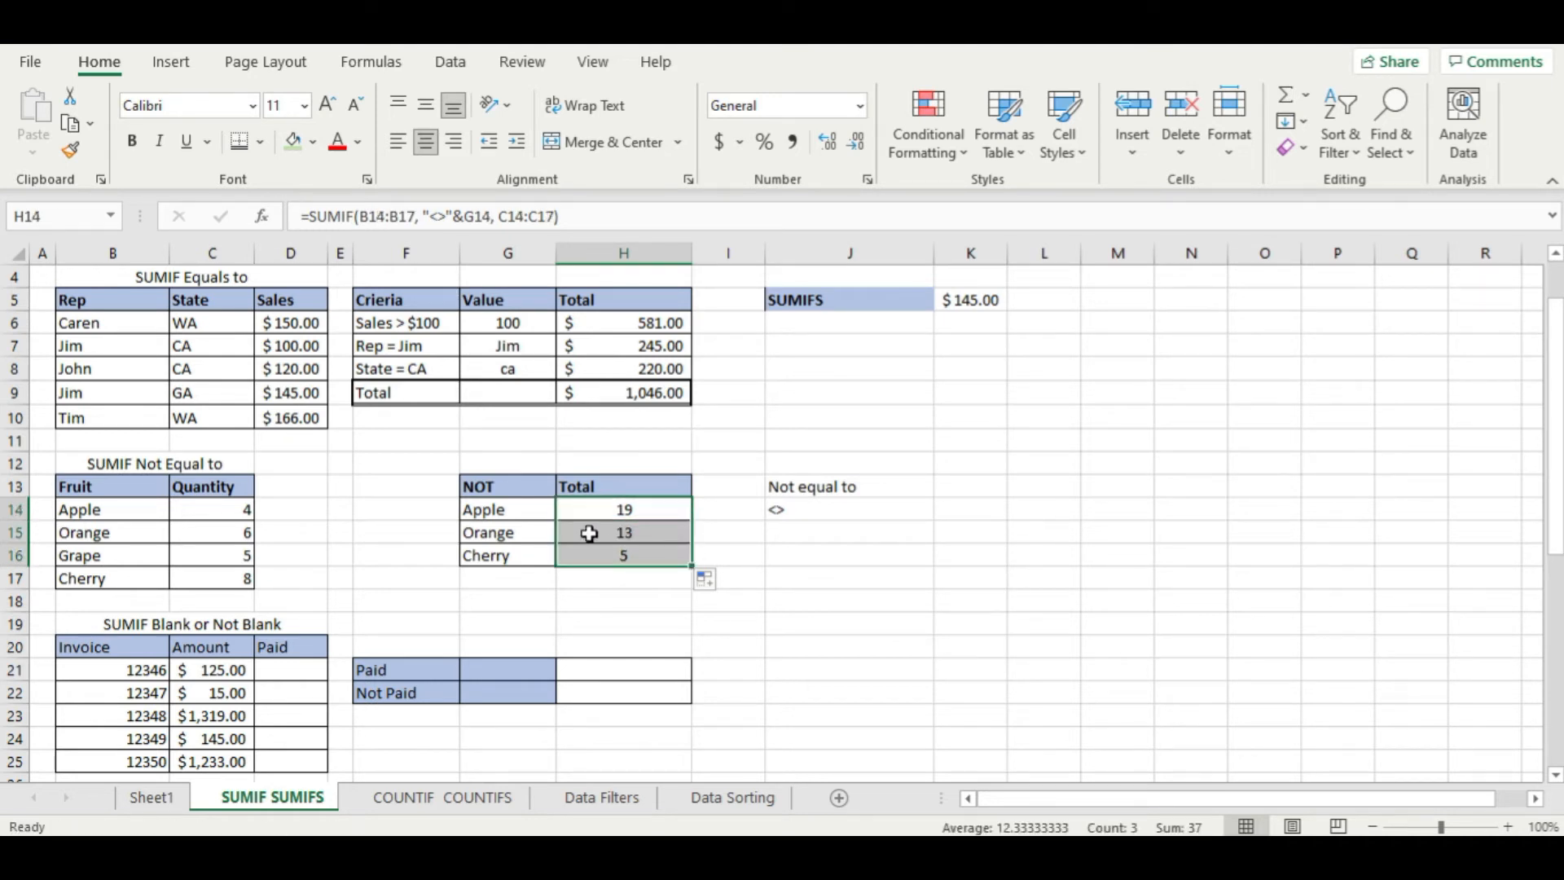
click(652, 530)
click(658, 505)
double_click(660, 507)
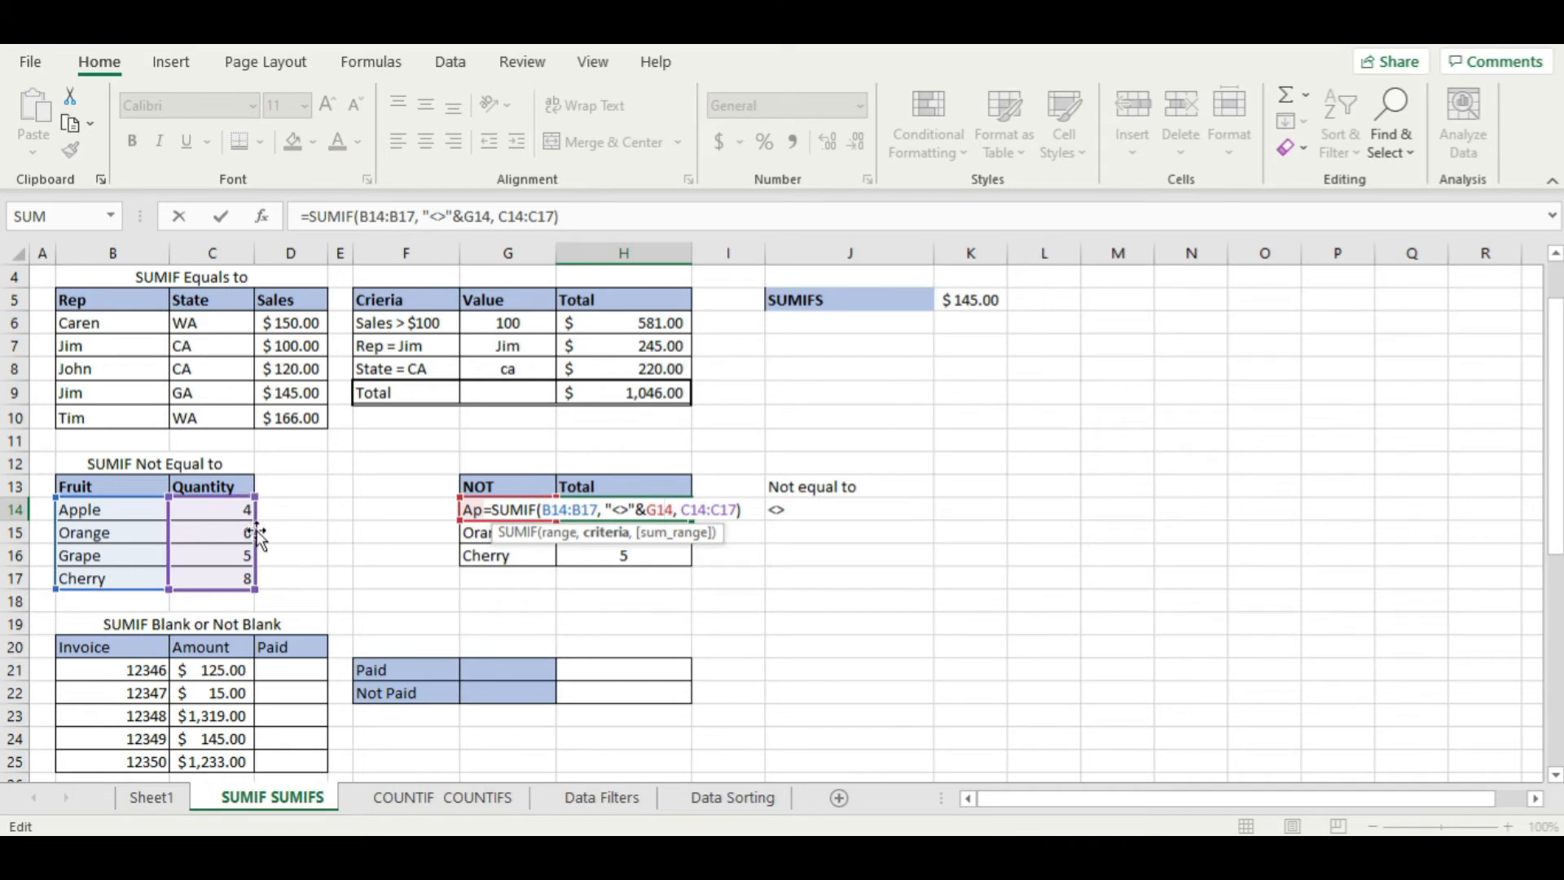
key(ctrl+Return)
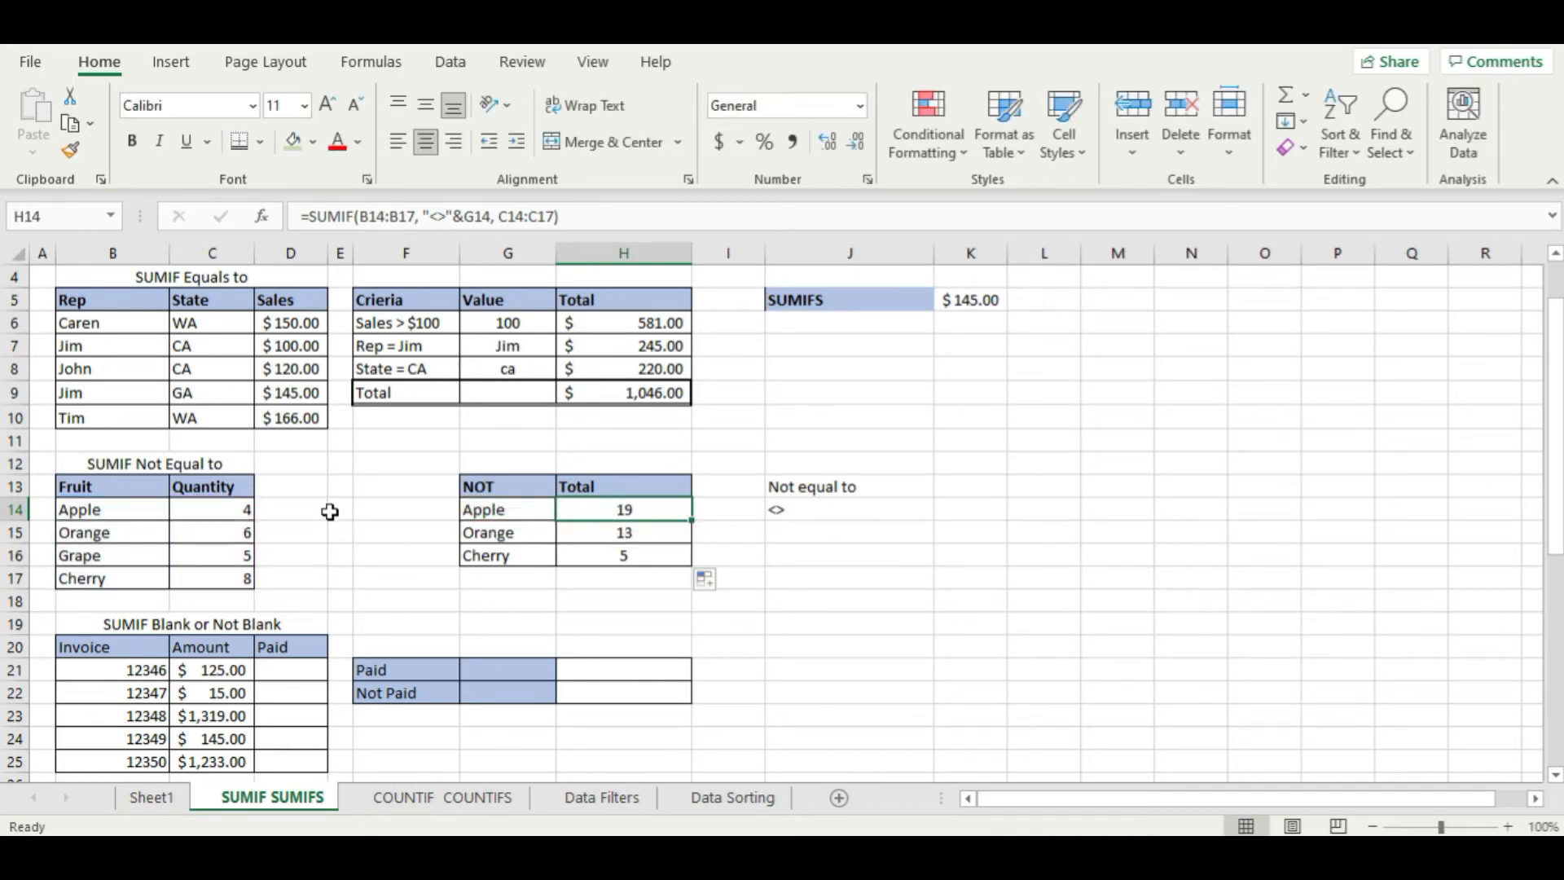
double_click(658, 535)
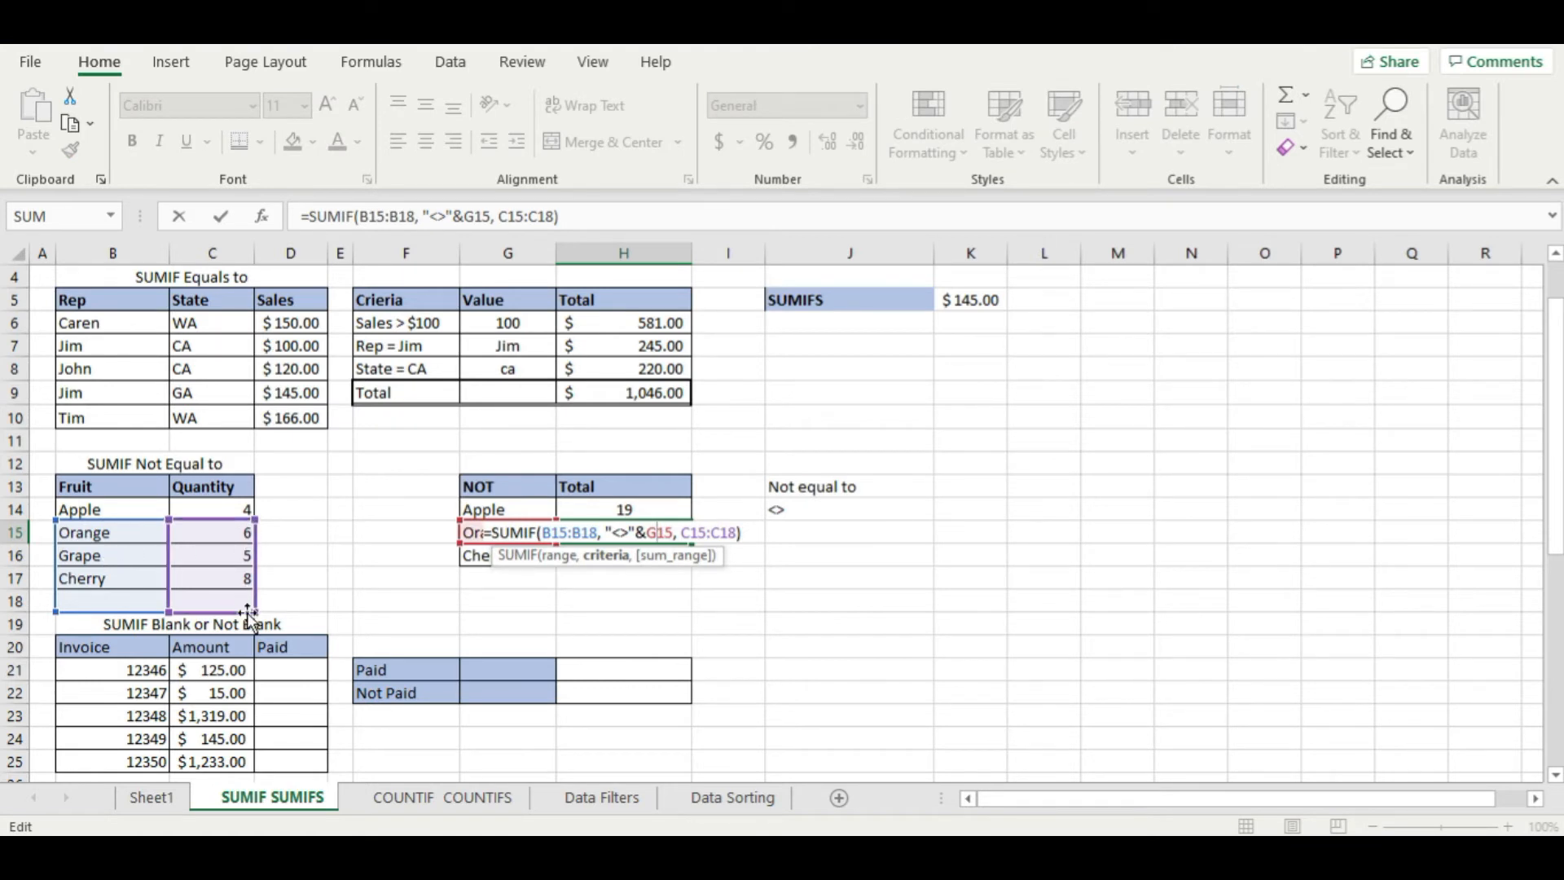
key(Escape)
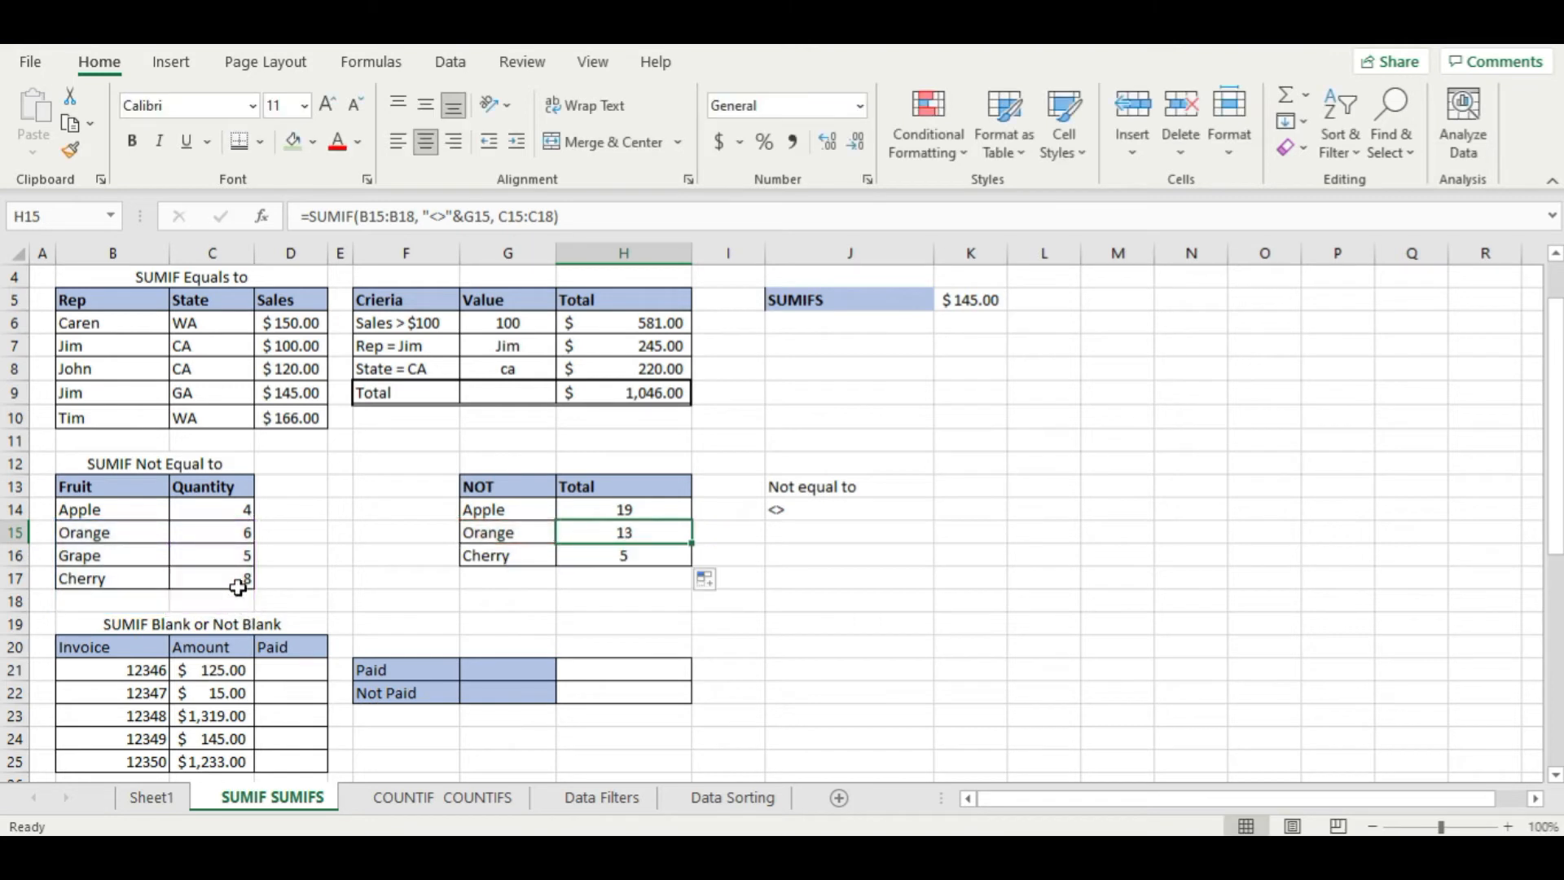
- Repeat the fill from H14 down to H16 and re-examine the range references in the H14 formula
click(676, 509)
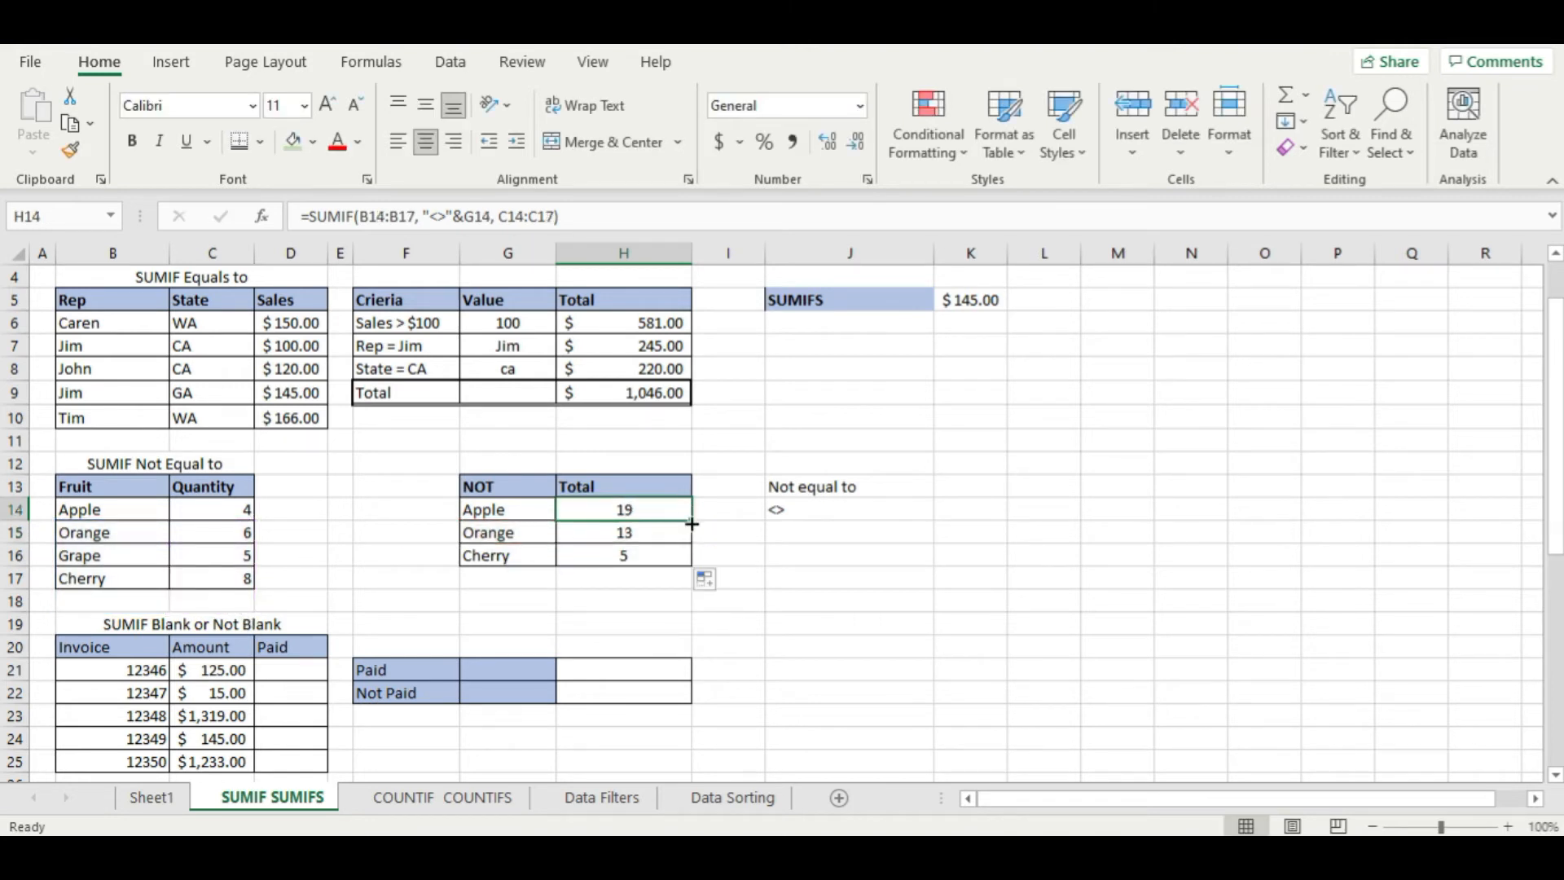
drag(693, 521, 692, 568)
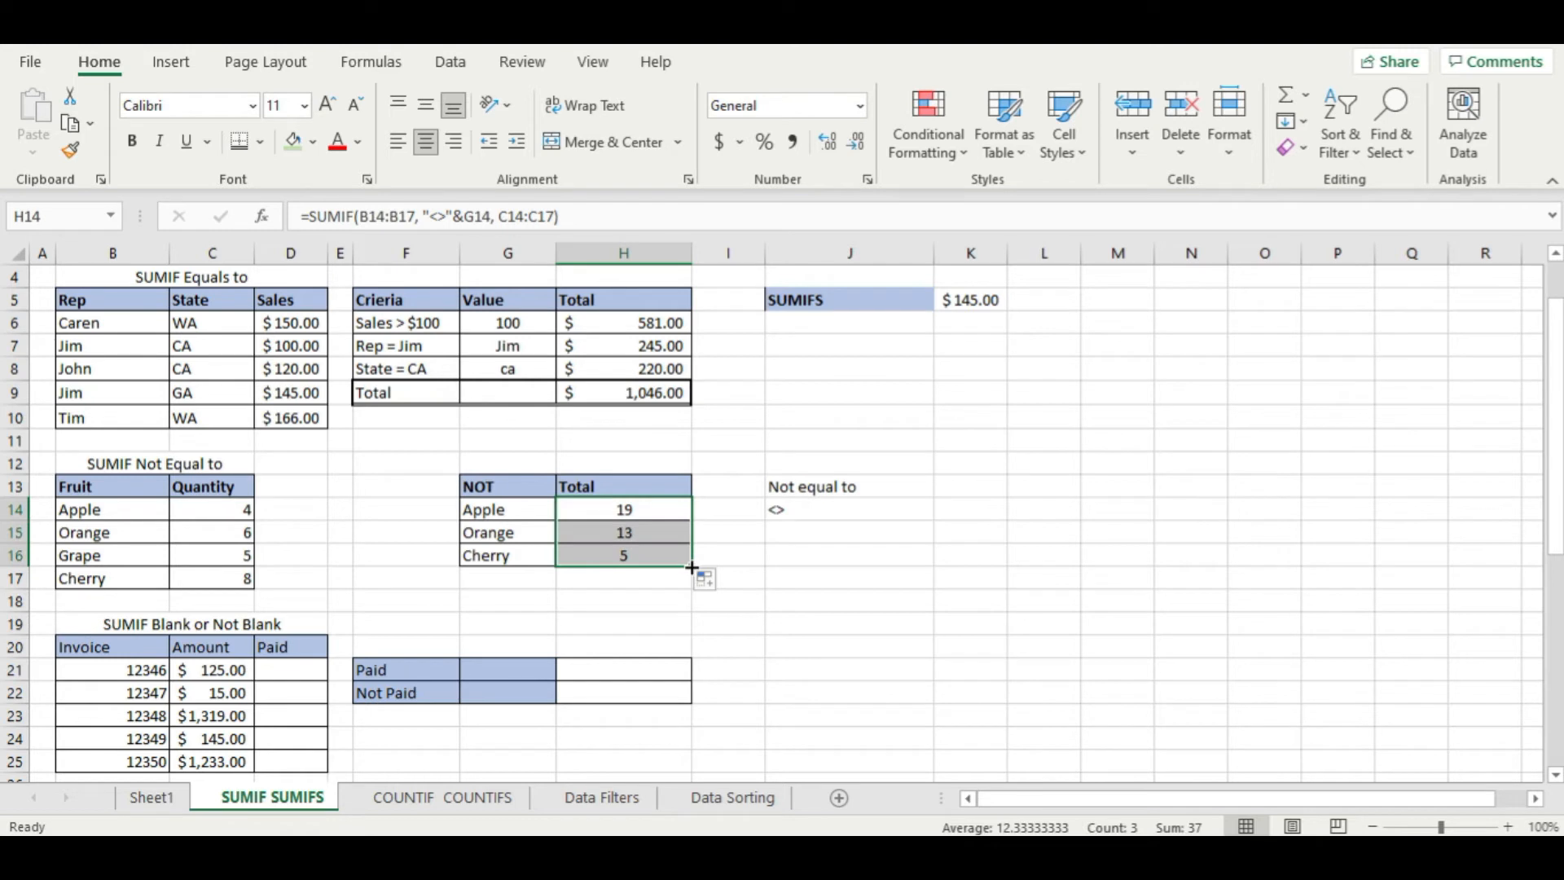
click(644, 513)
double_click(649, 508)
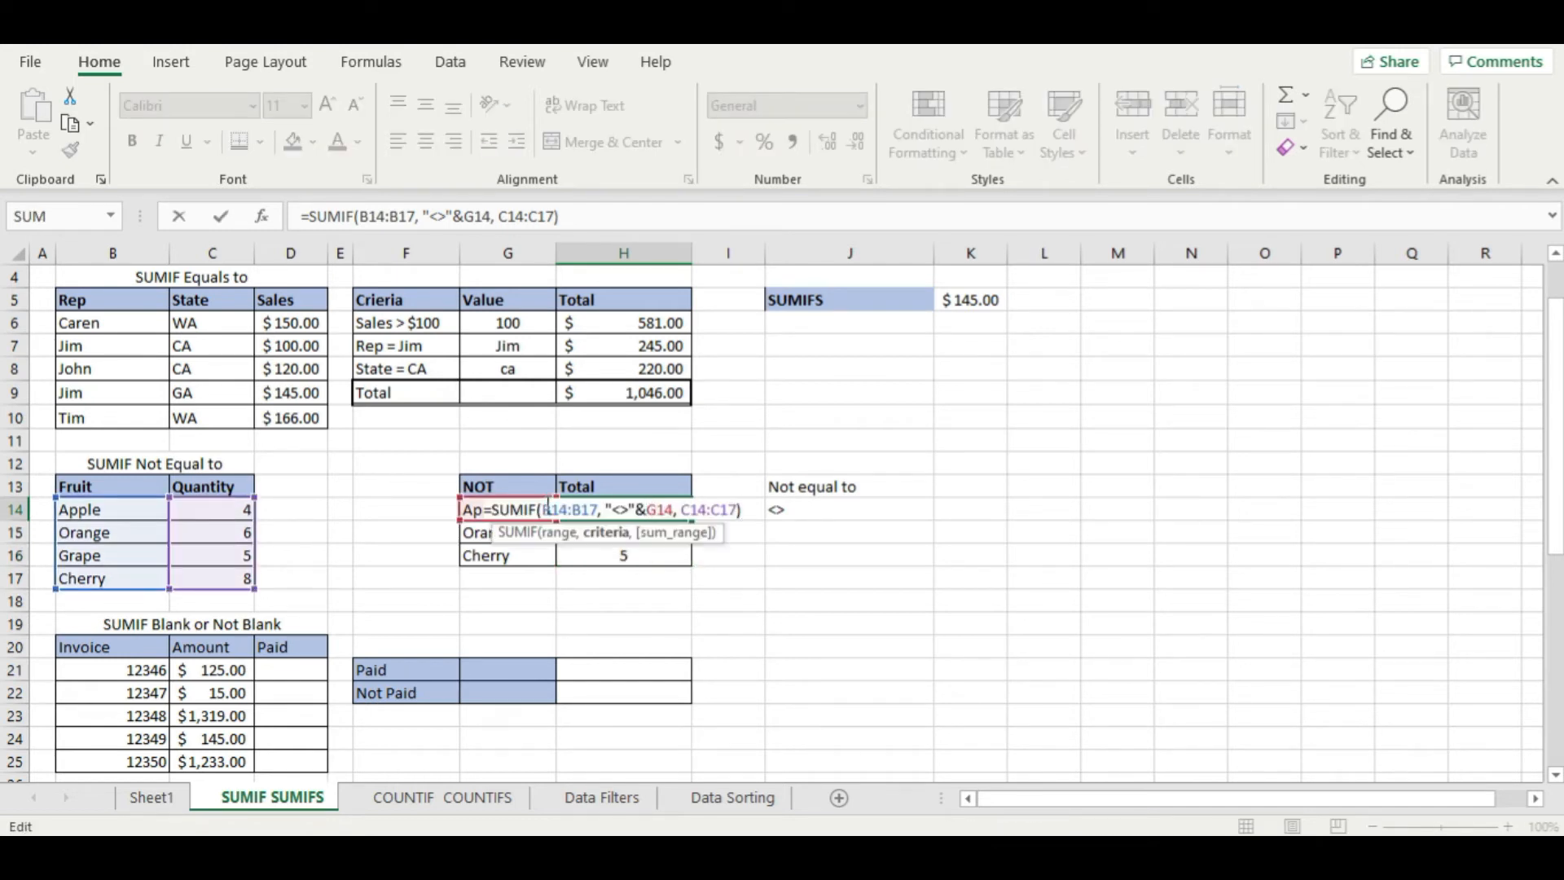
key(Escape)
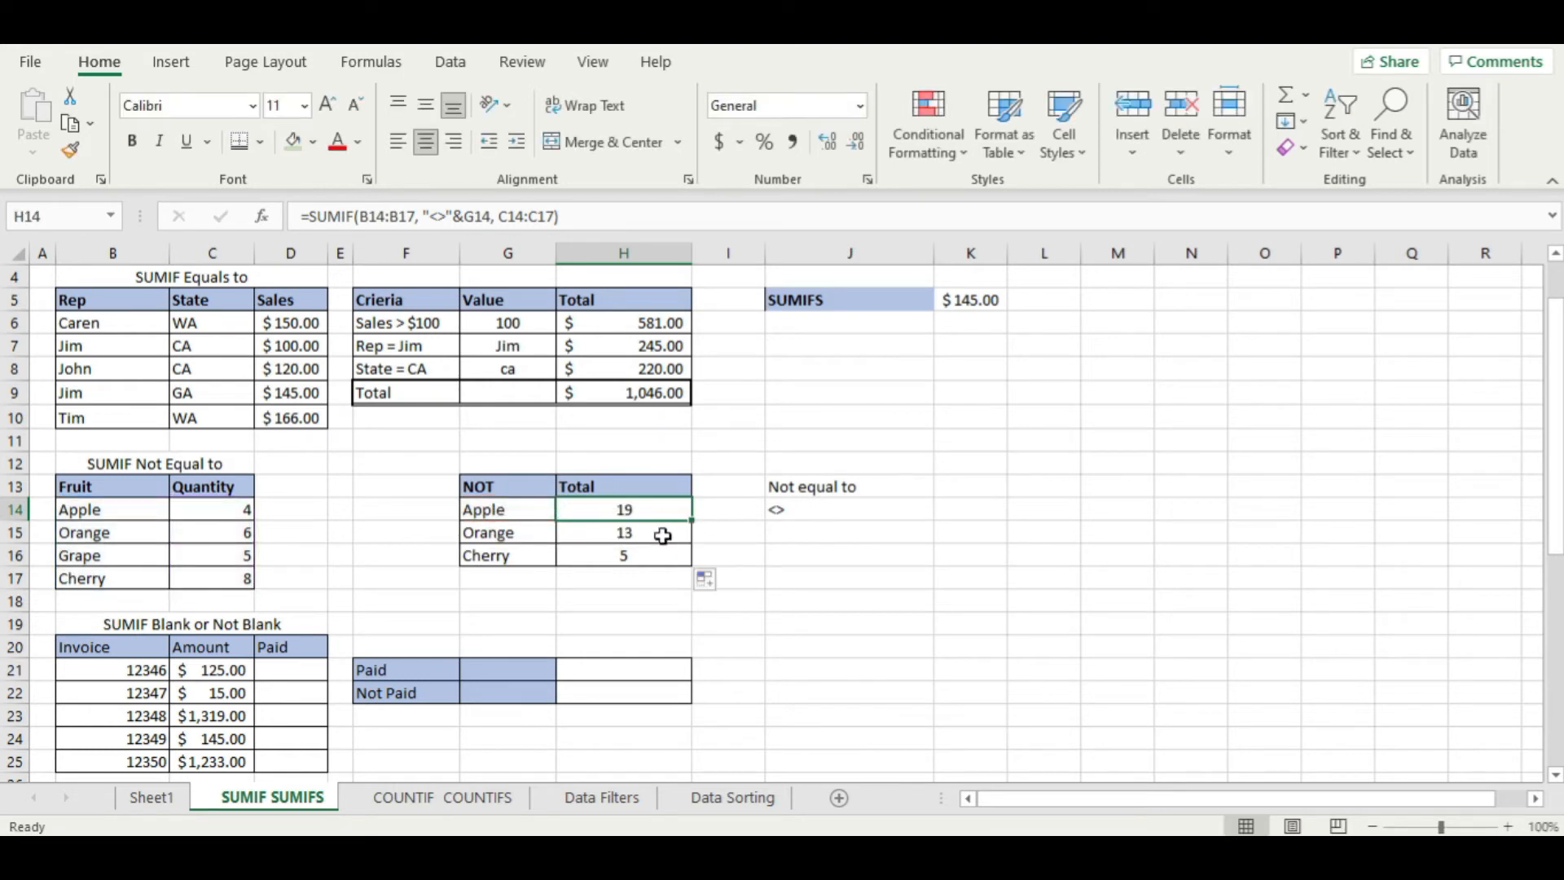
- Make the criteria range in the H14 SUMIF formula absolute as $B$14:$B$17
double_click(670, 509)
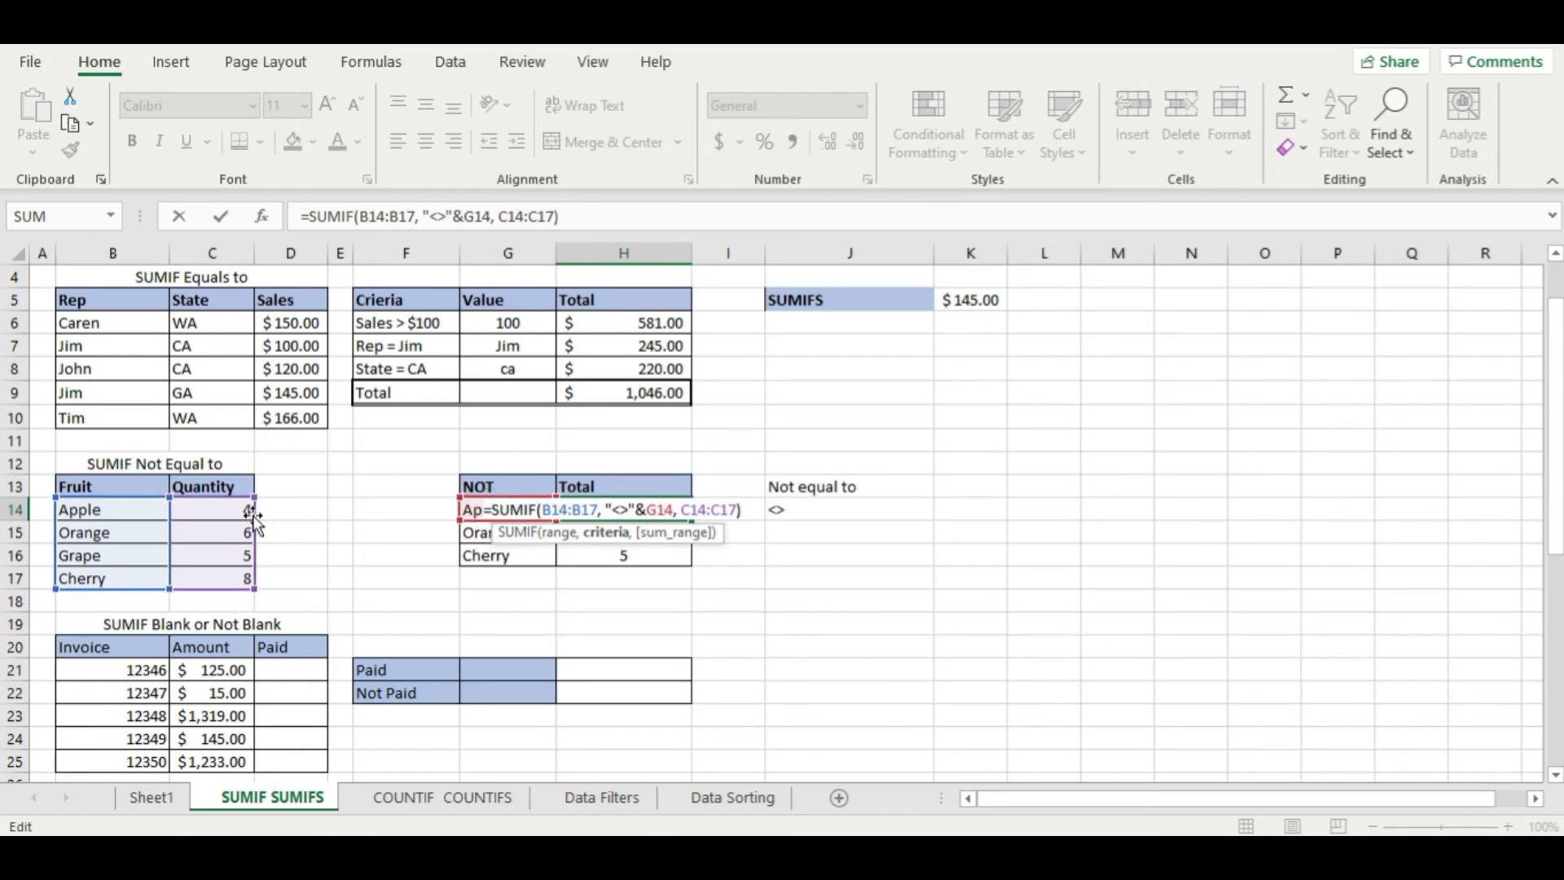
click(544, 510)
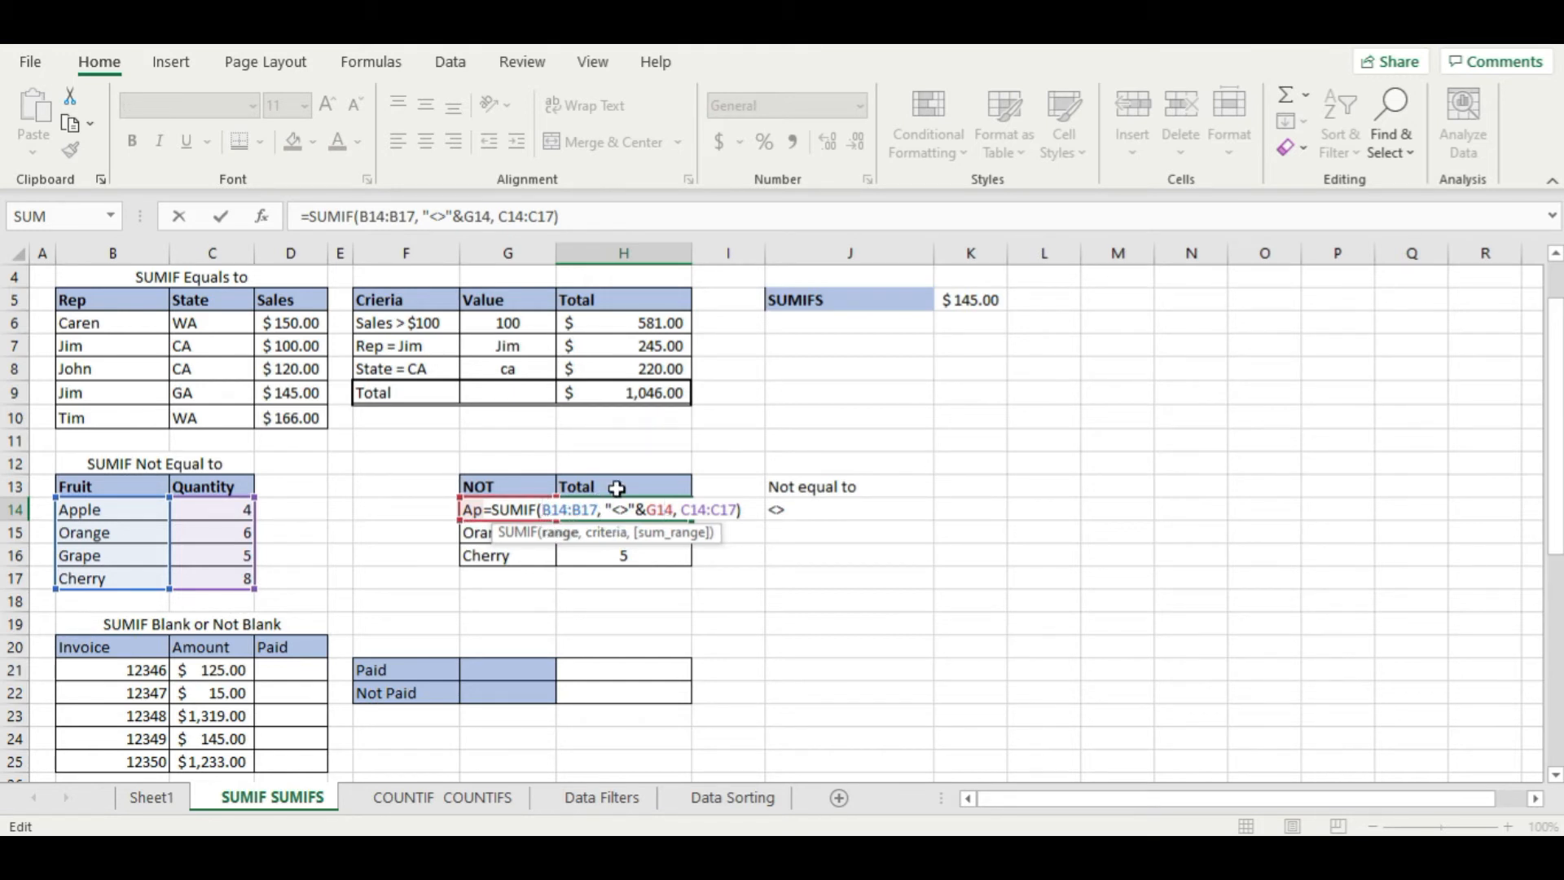
text($)
key(Right)
text($B)
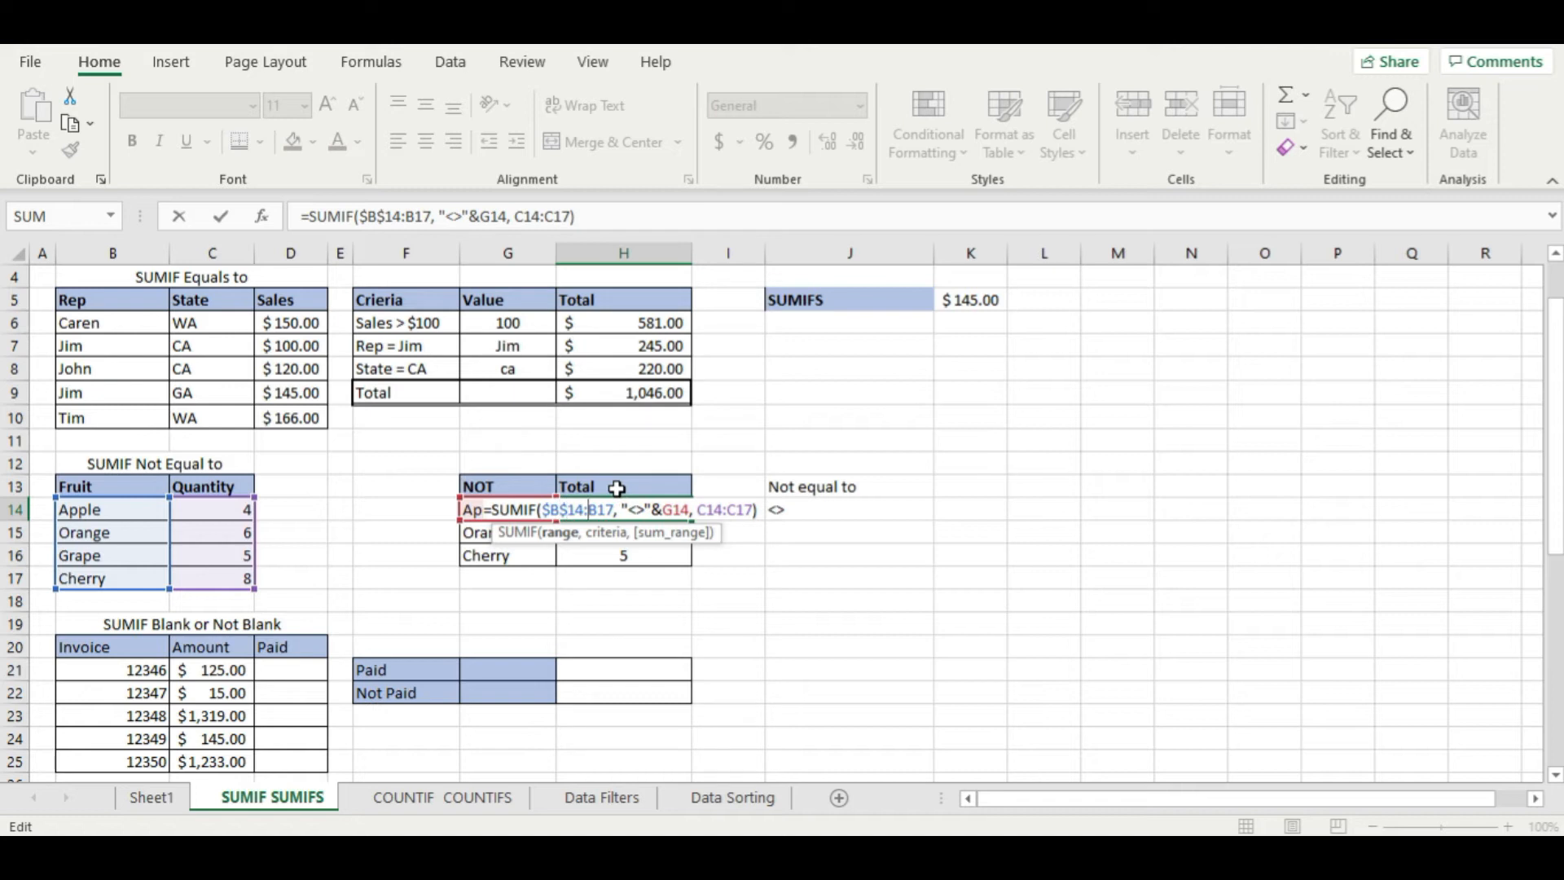
text($)
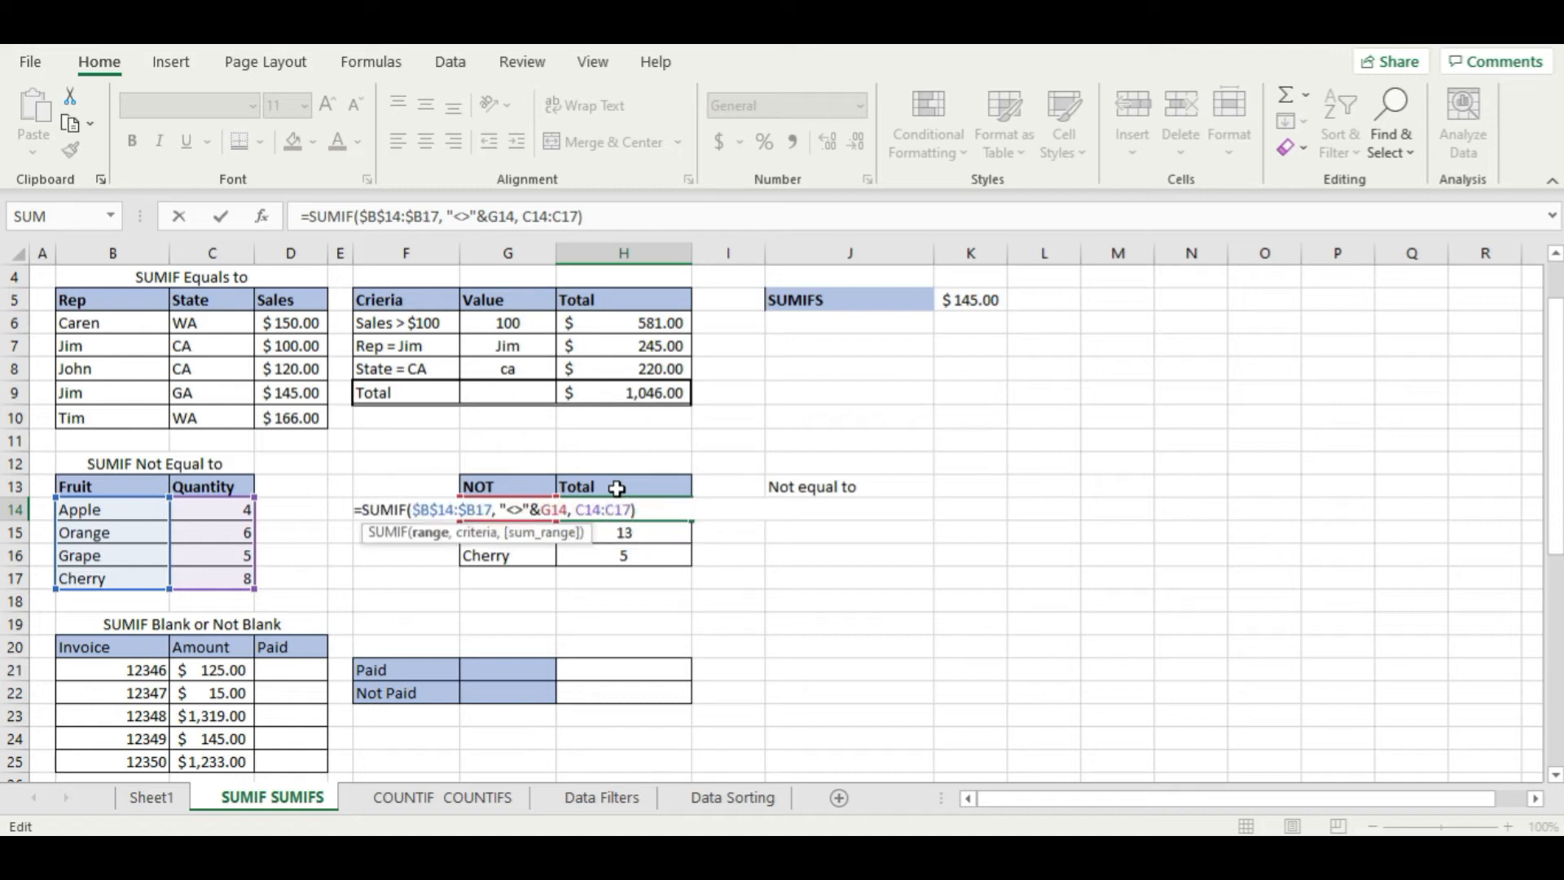
key(Right)
text($)
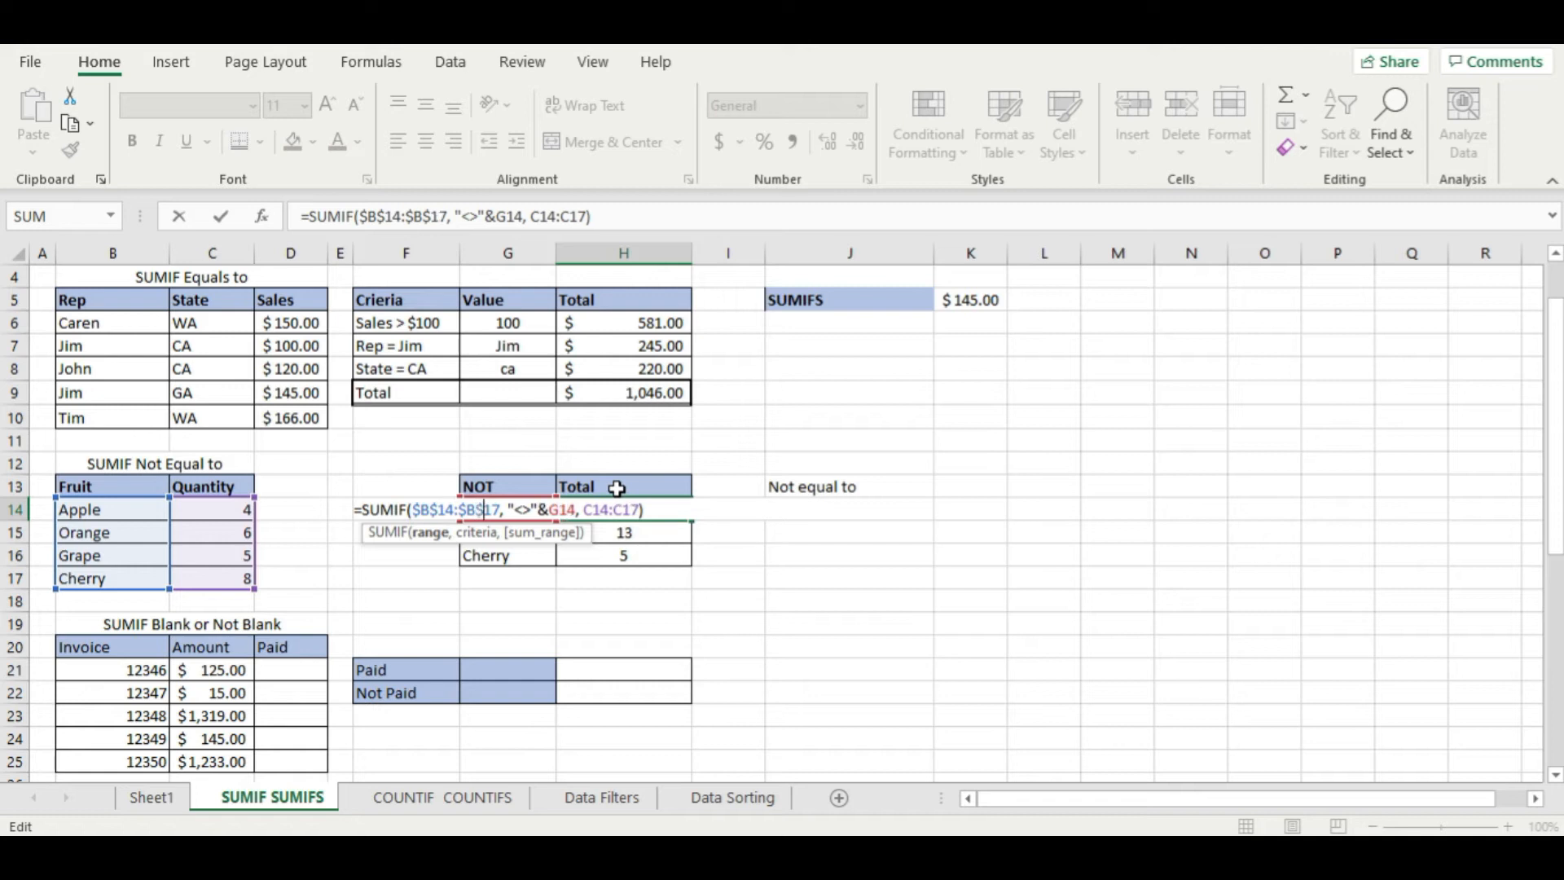
- Anchor the sum range of the Apple SUMIF formula in H14 as $C$14:$C17
key(Right)
key(Right)
key(Right)
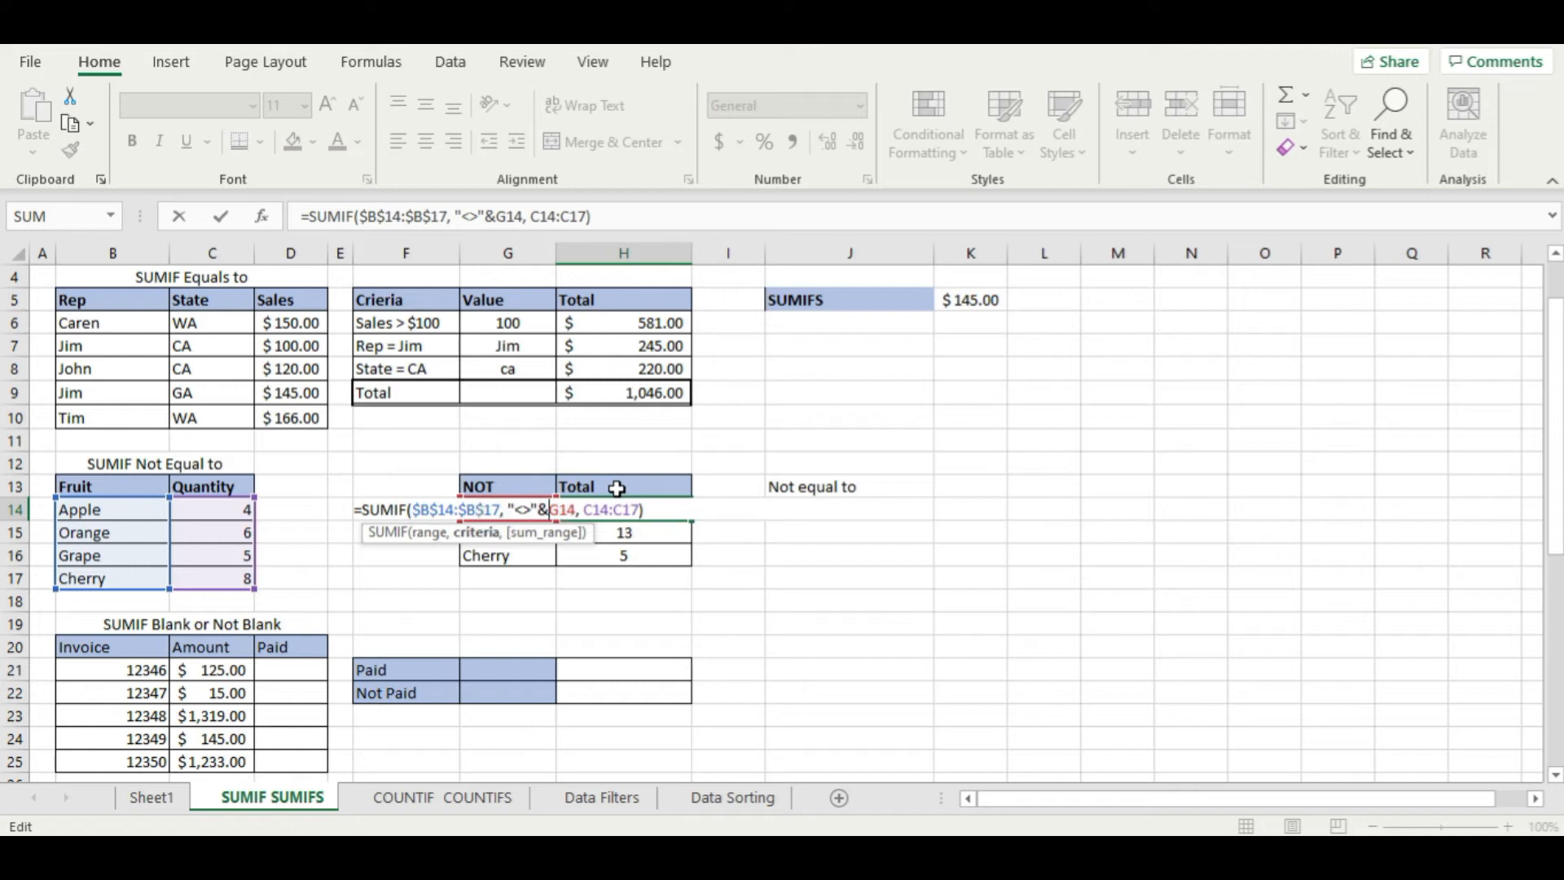
key(Right)
key(Right)
text($)
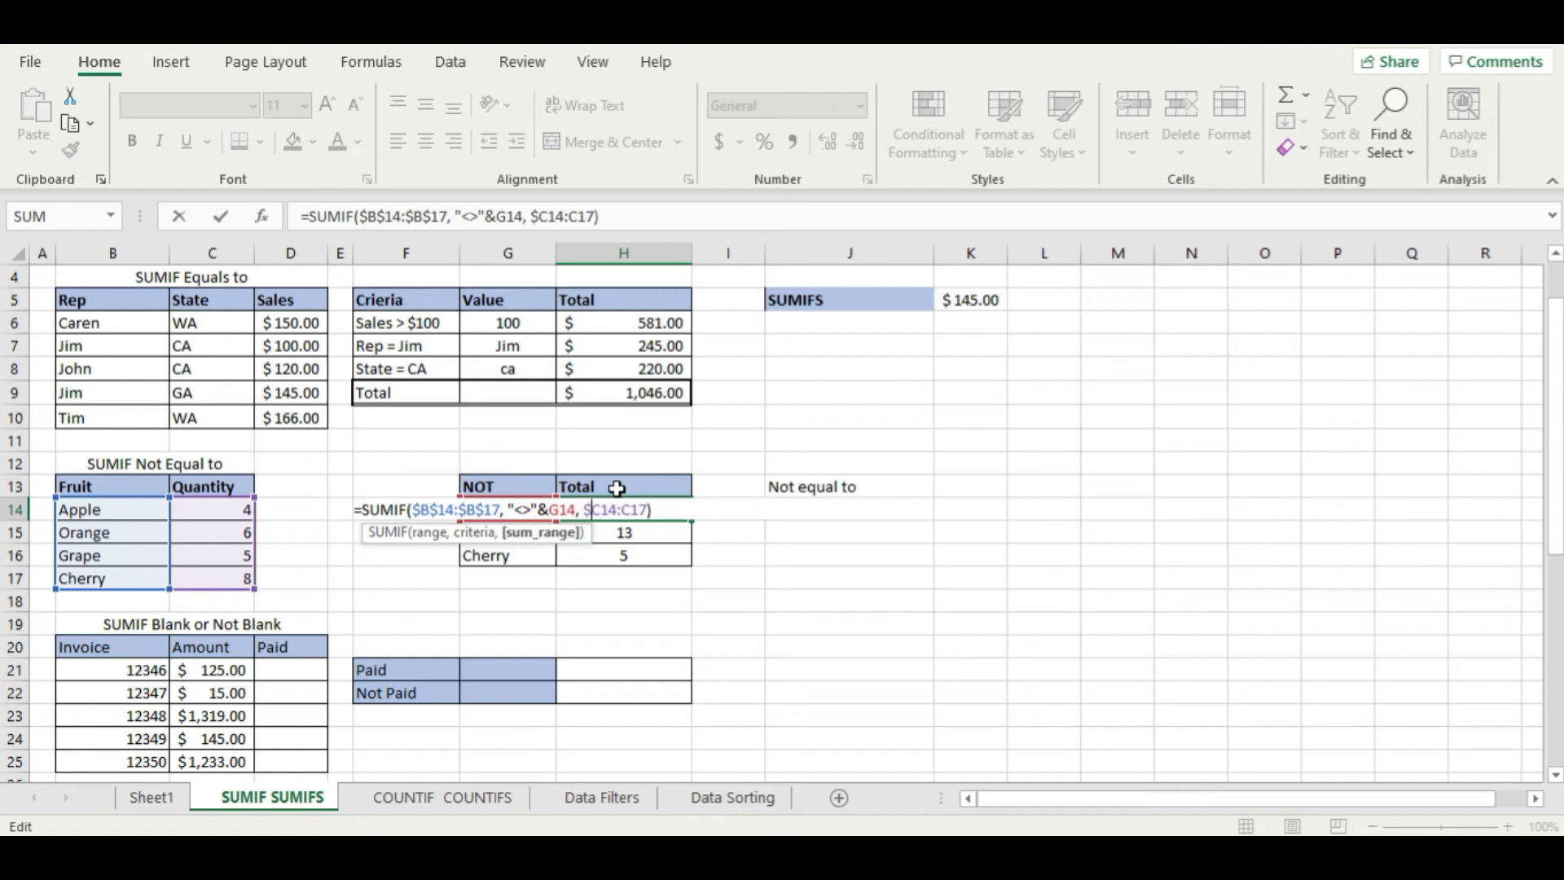
key(Right)
text($)
text($)
key(Right)
text($)
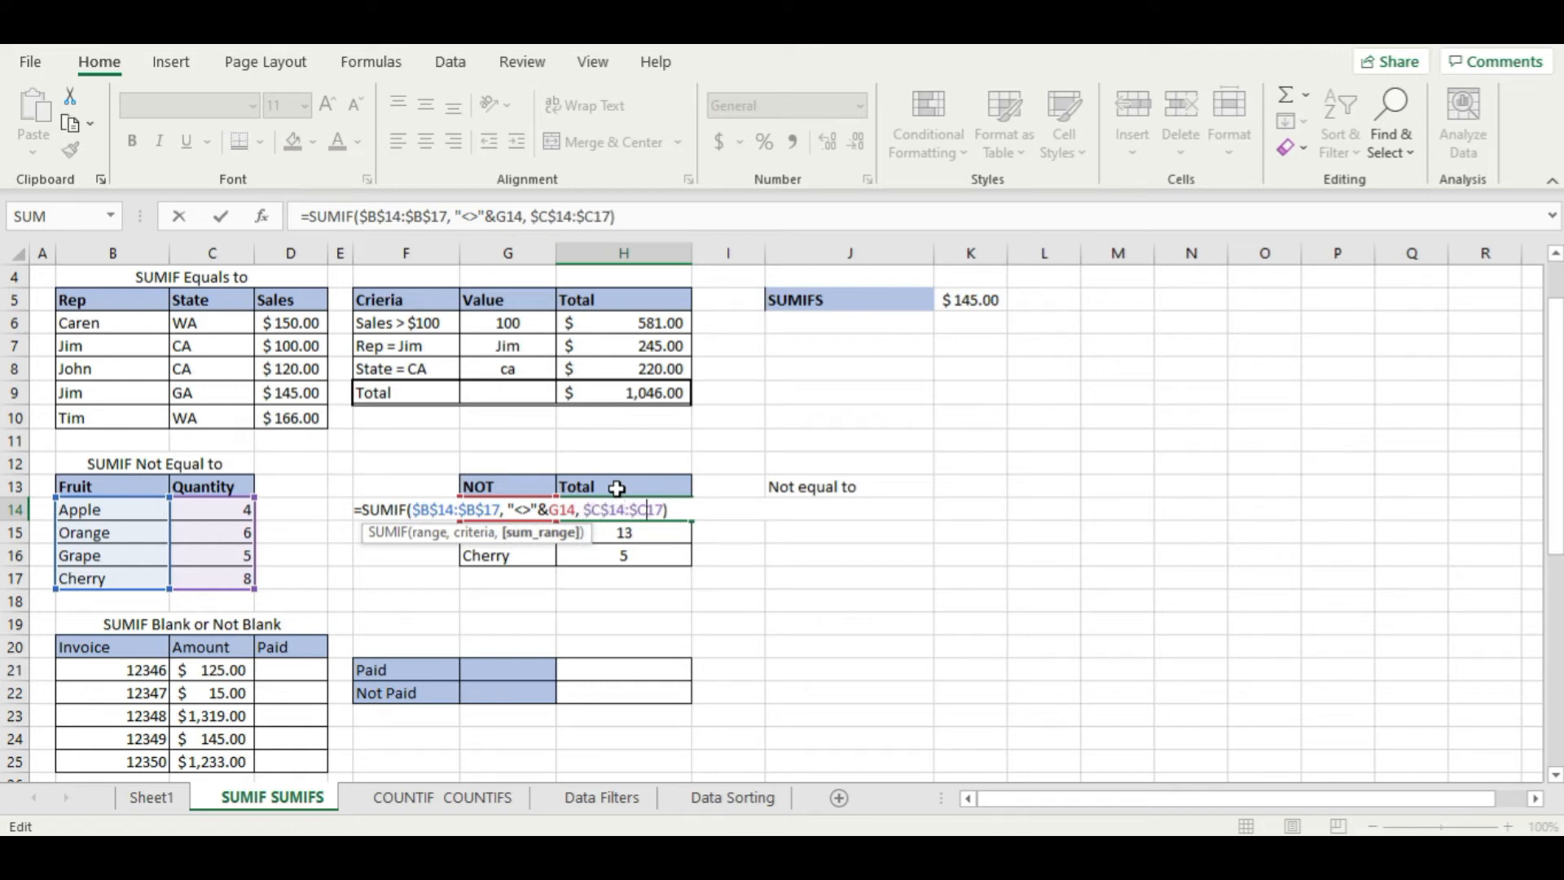
click(617, 488)
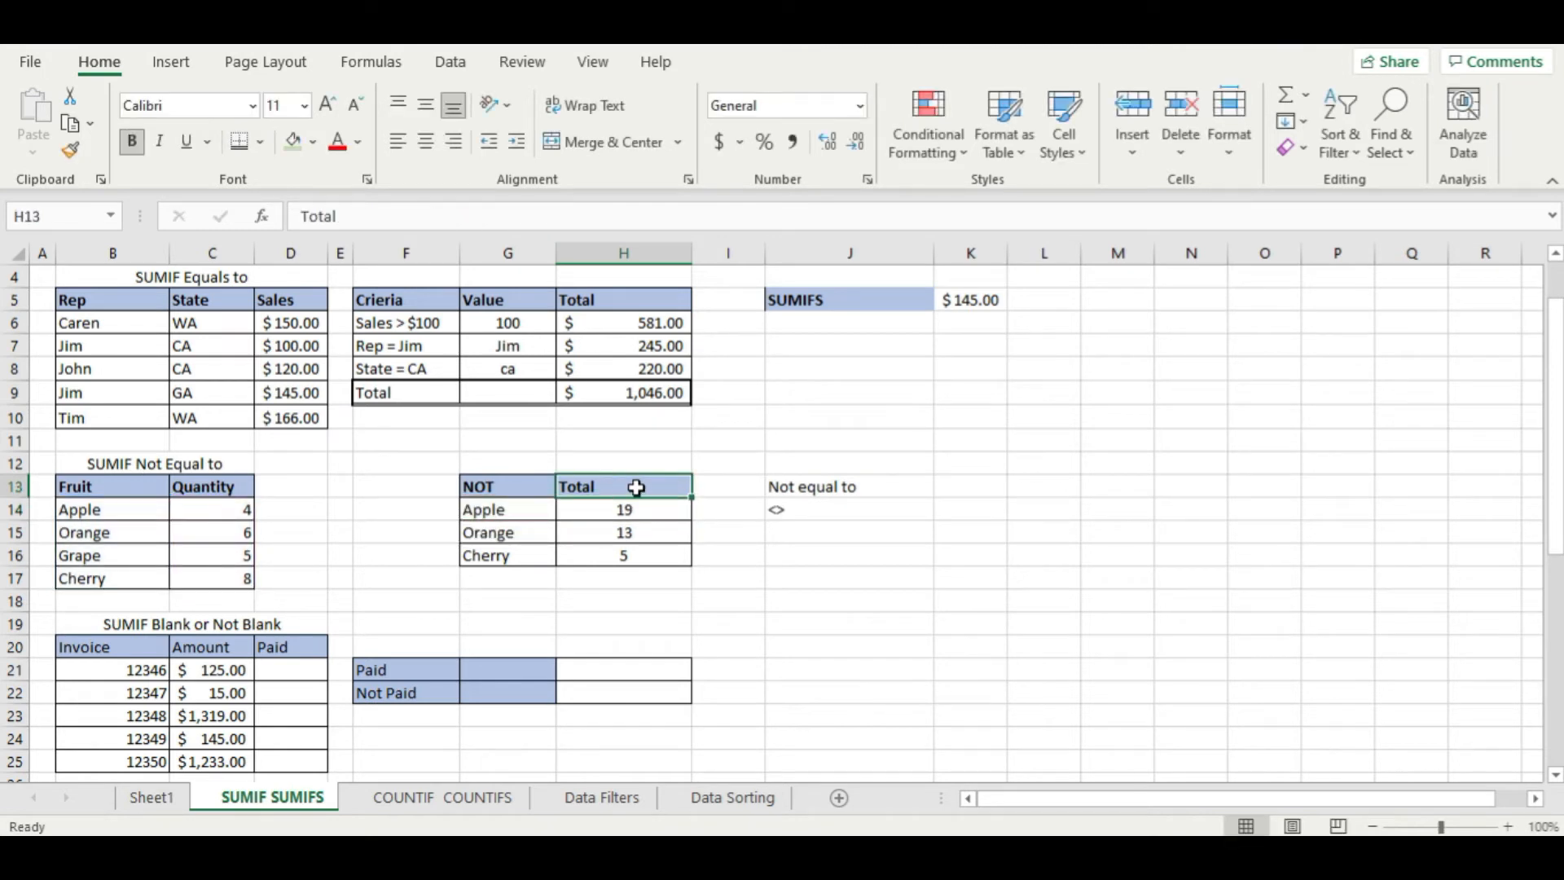
- Lock the end row of the sum range in H14 so it reads $C$14:$C$17
click(637, 509)
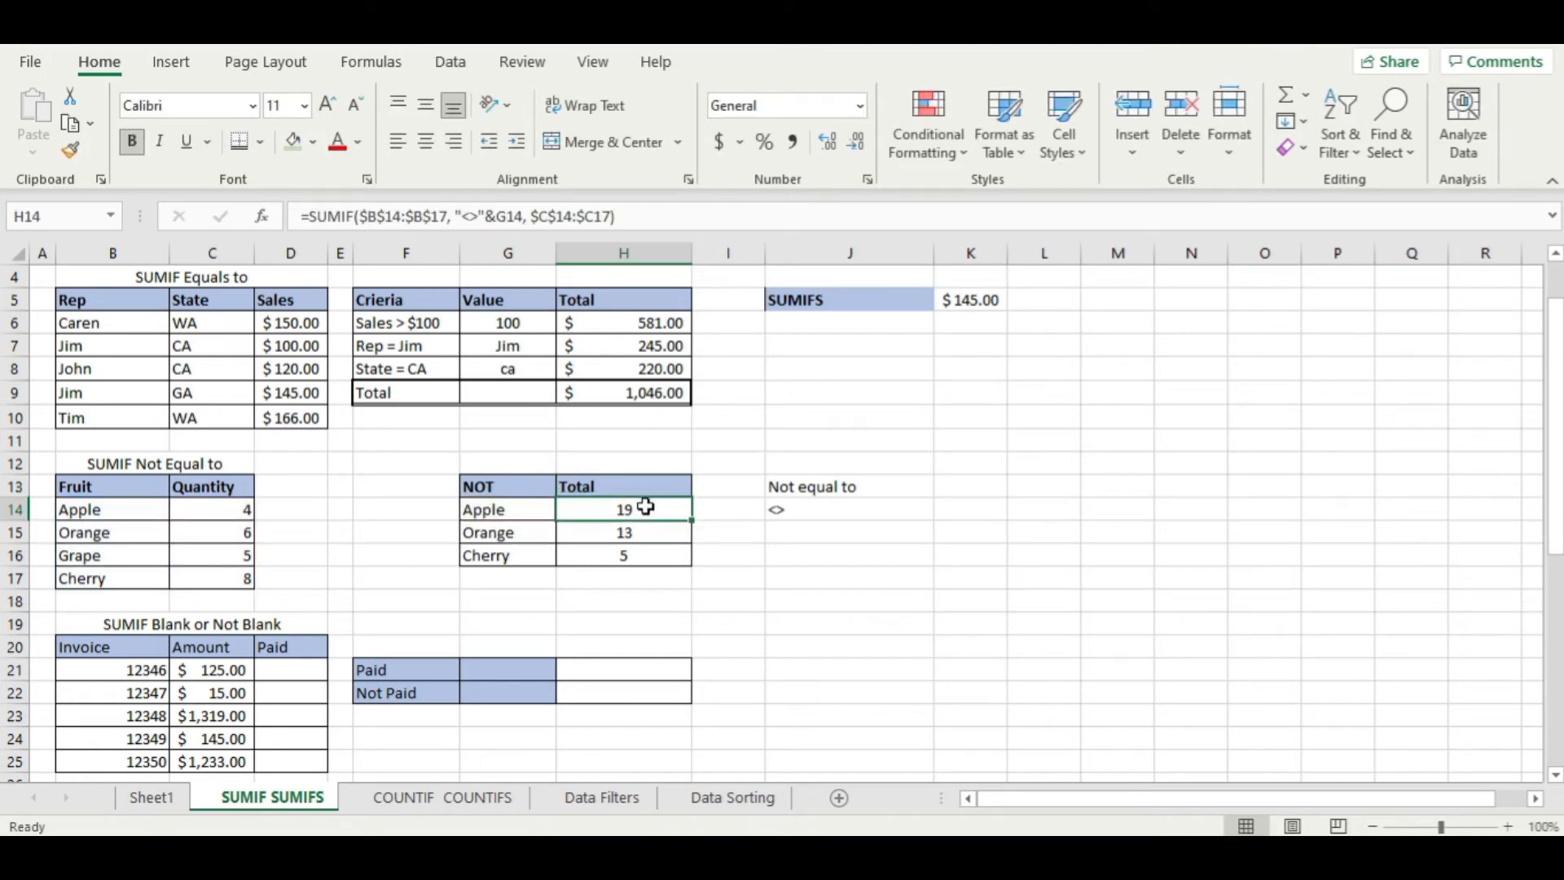
click(599, 214)
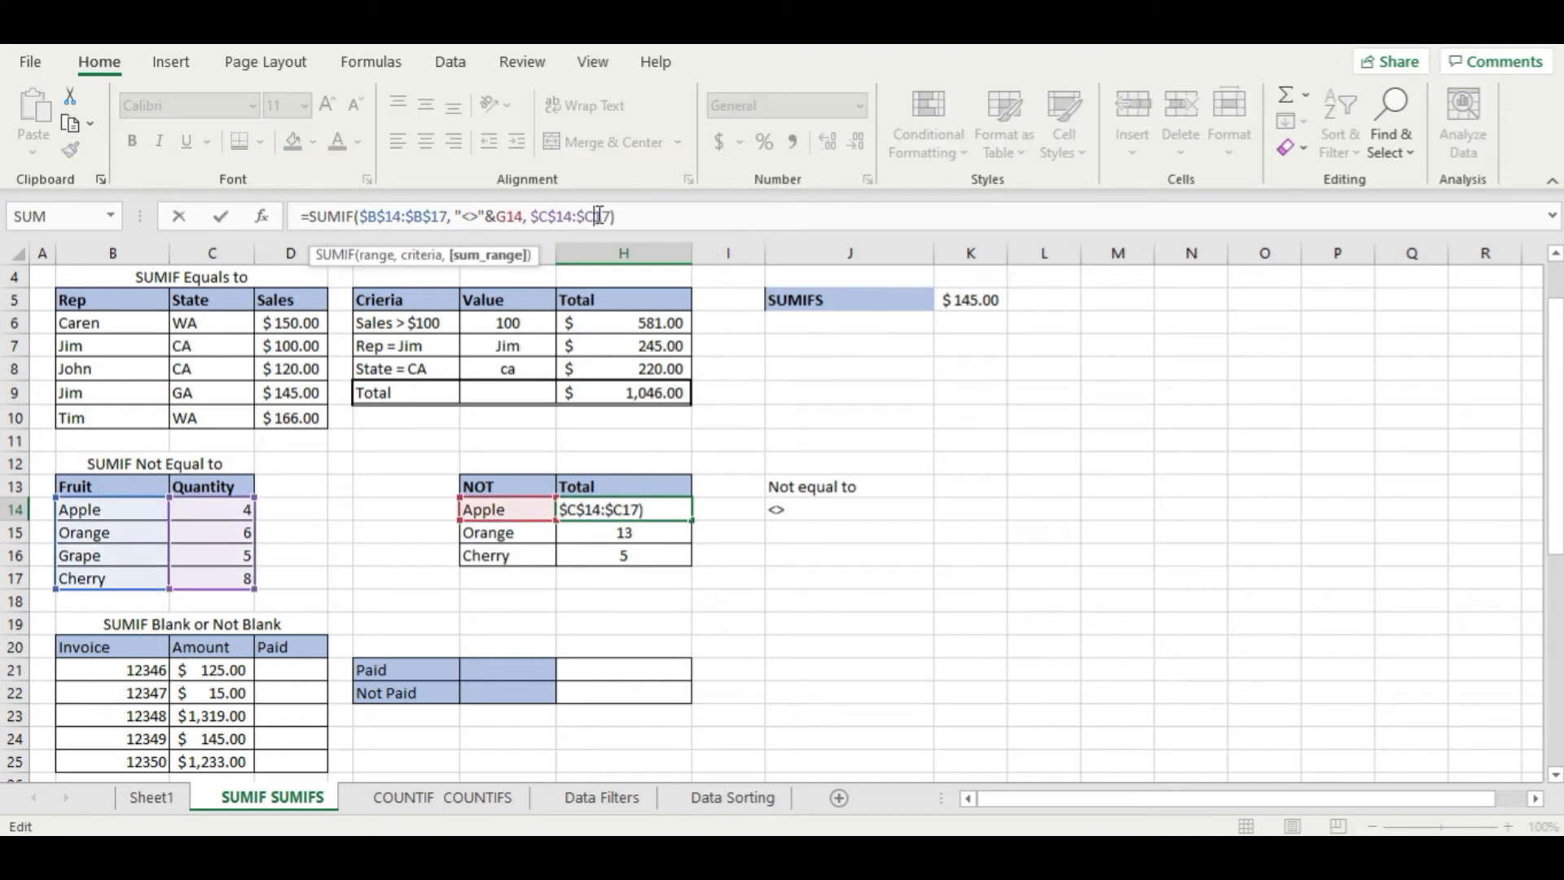
text($)
key(Return)
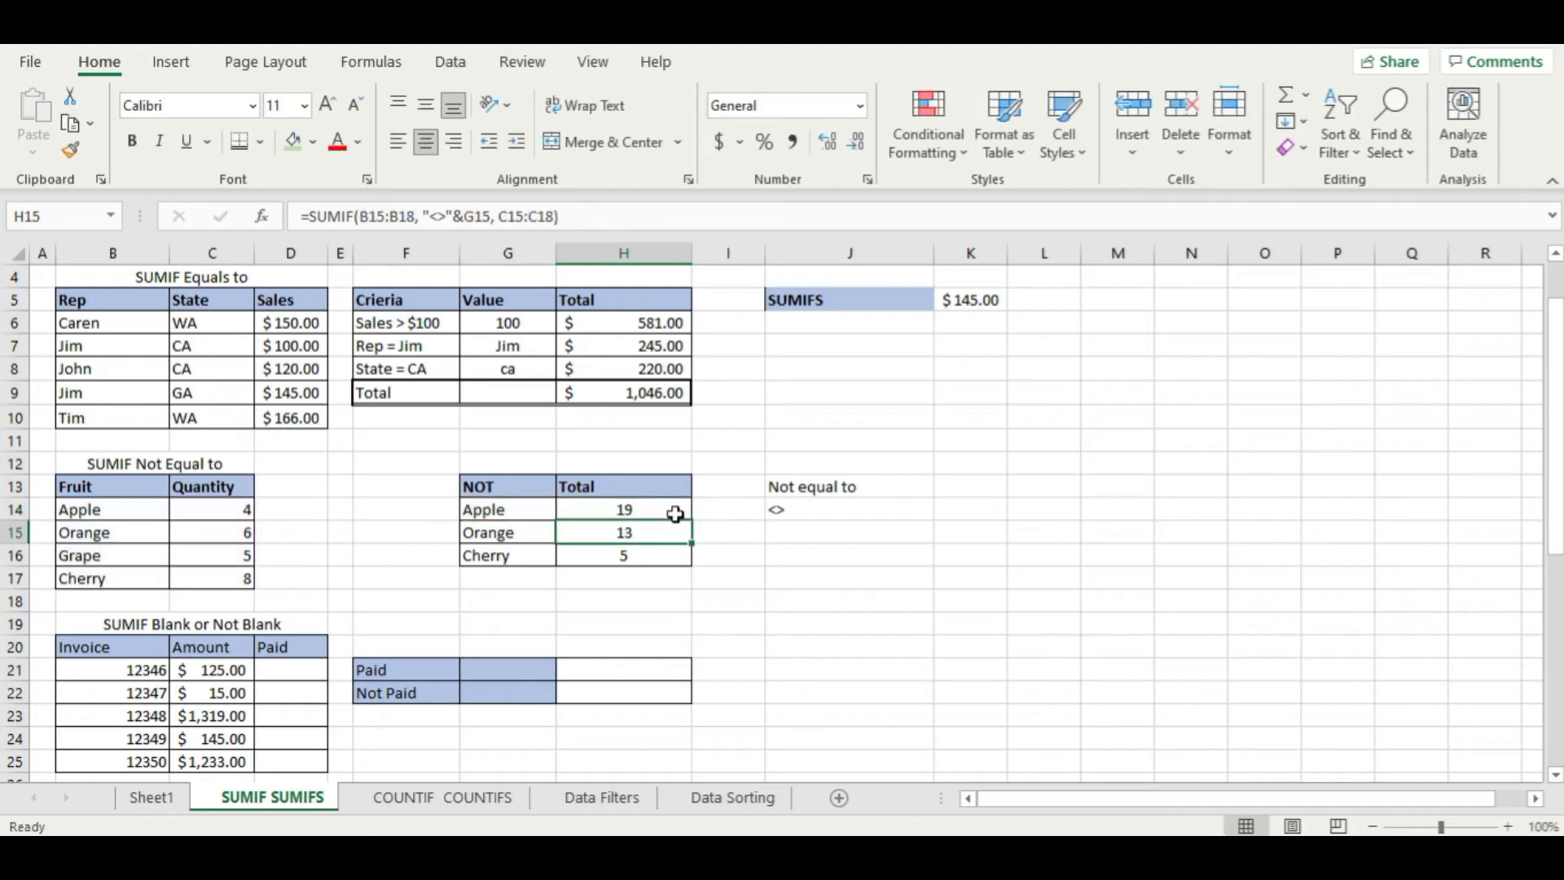
- Fill the SUMIF formula from H14 down to the Orange and Cherry totals through H16
click(676, 511)
drag(694, 519, 693, 547)
click(705, 513)
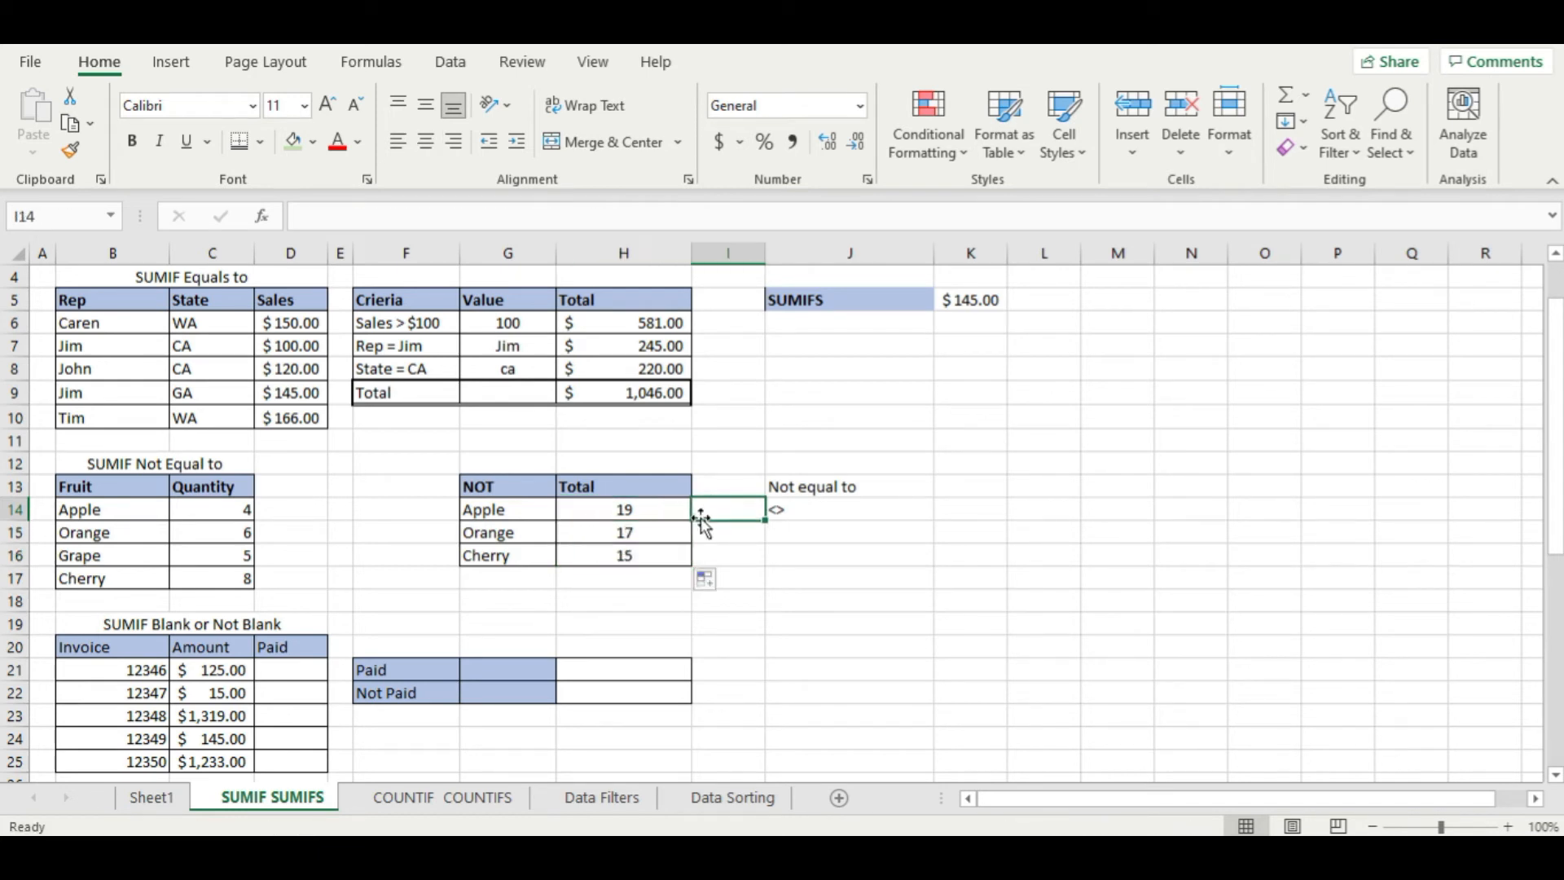
- Check the Orange and Cherry totals in H15 and H16 against the sums of the other fruits' quantities
click(656, 535)
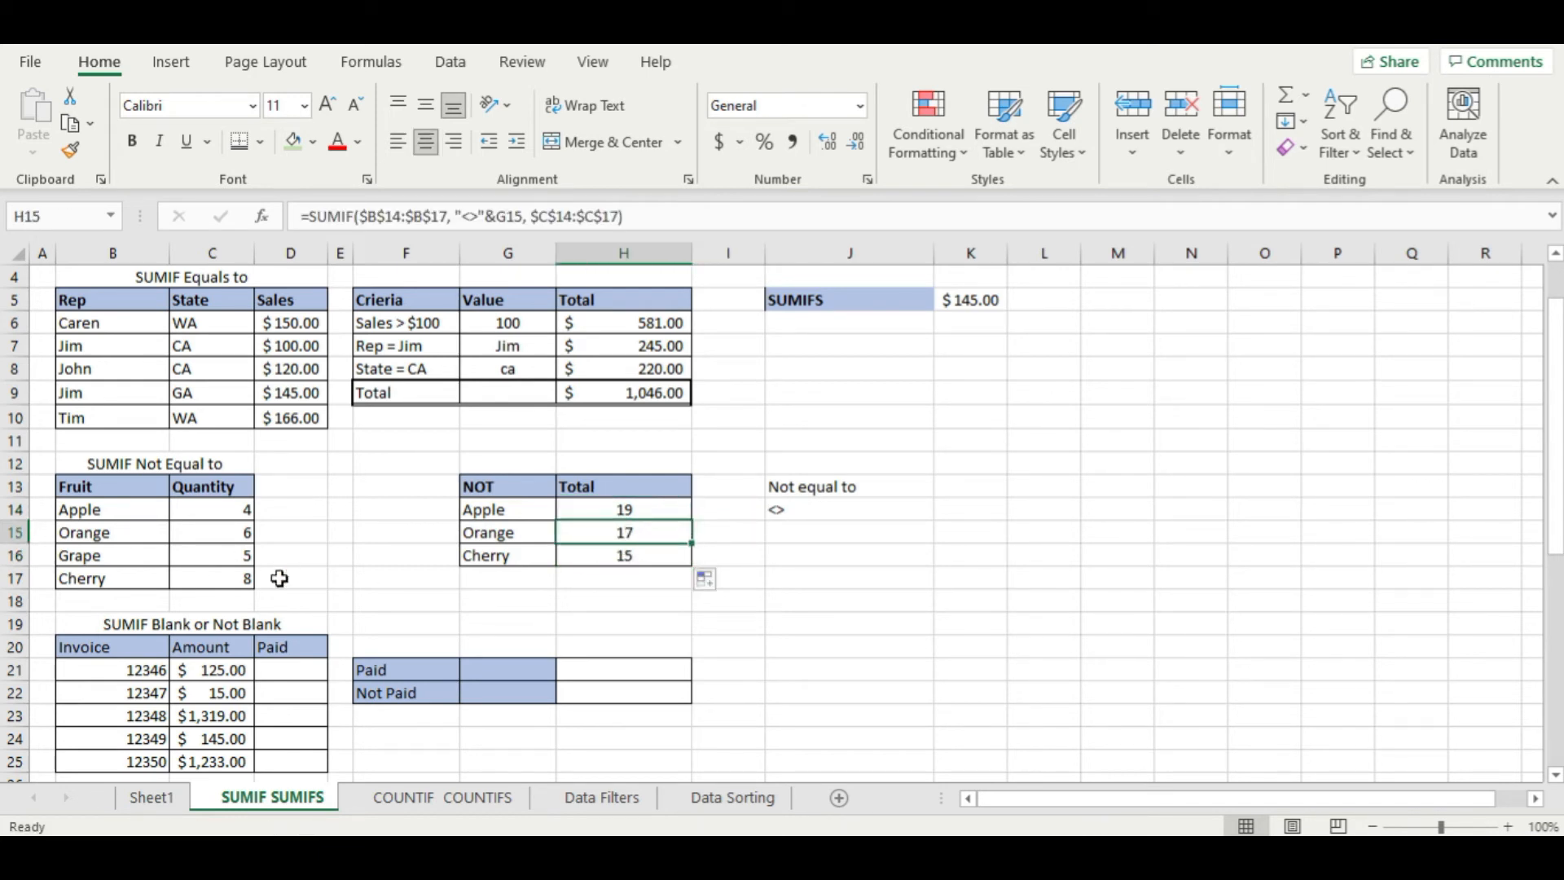
click(235, 557)
drag(234, 556, 237, 579)
ctrl+click(244, 509)
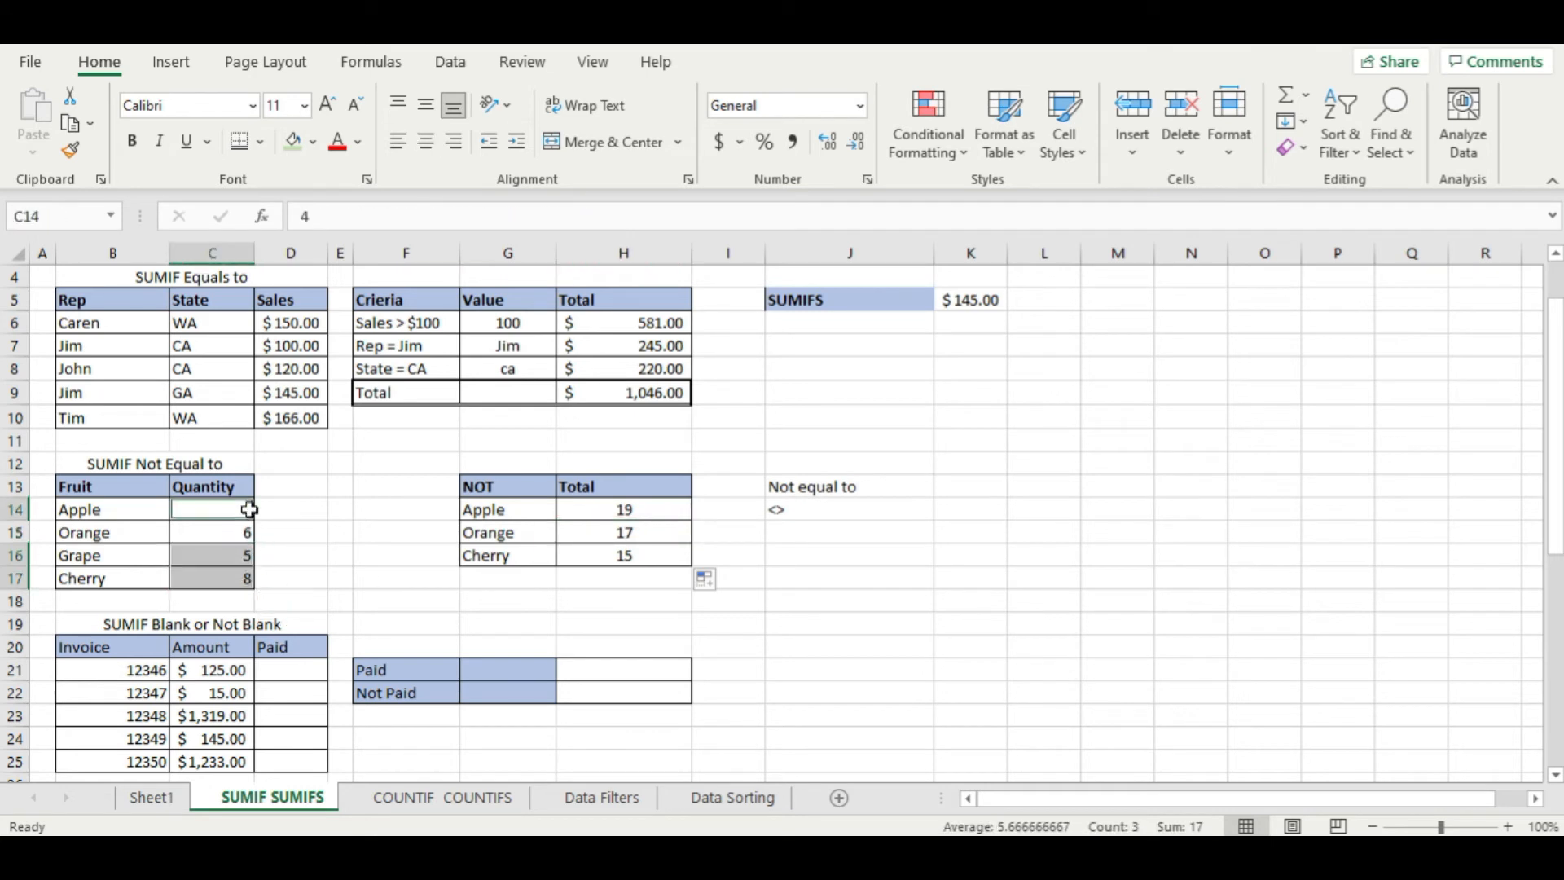
click(649, 557)
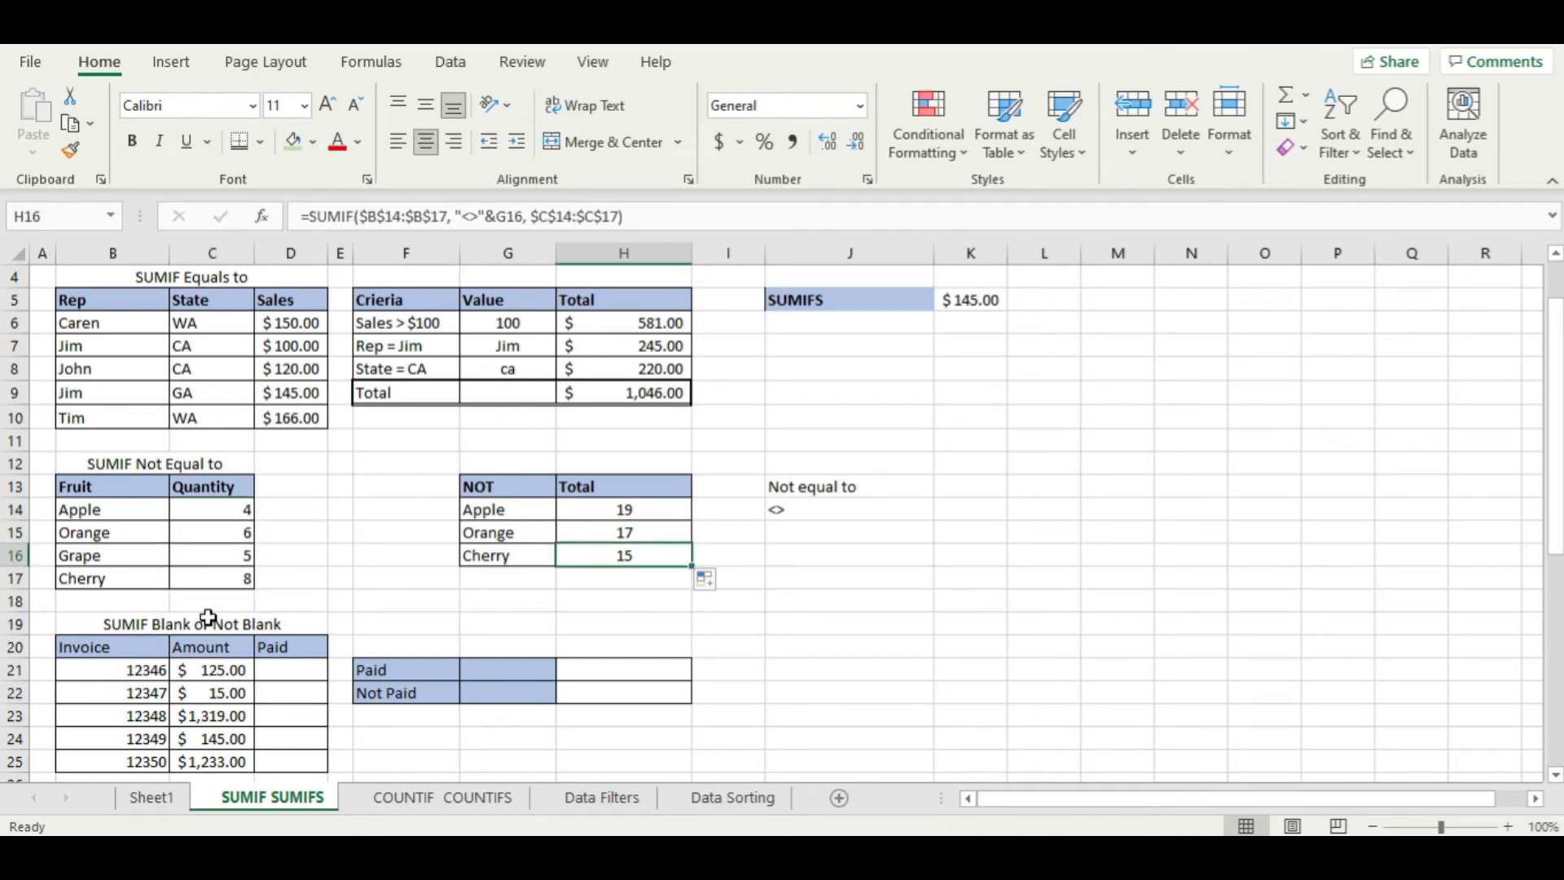
drag(226, 553, 233, 498)
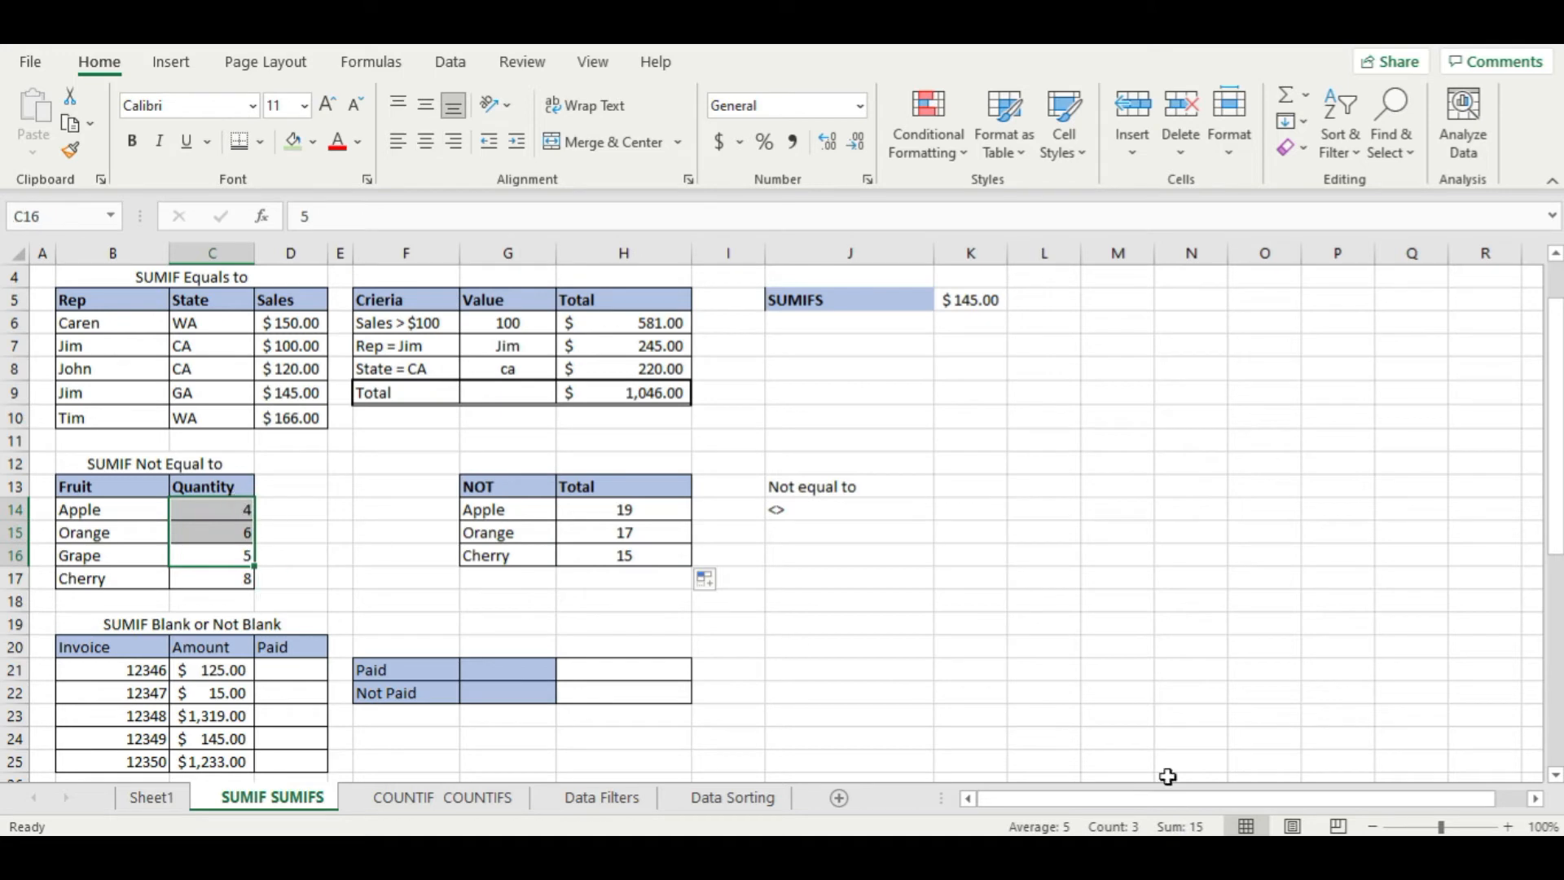
click(988, 582)
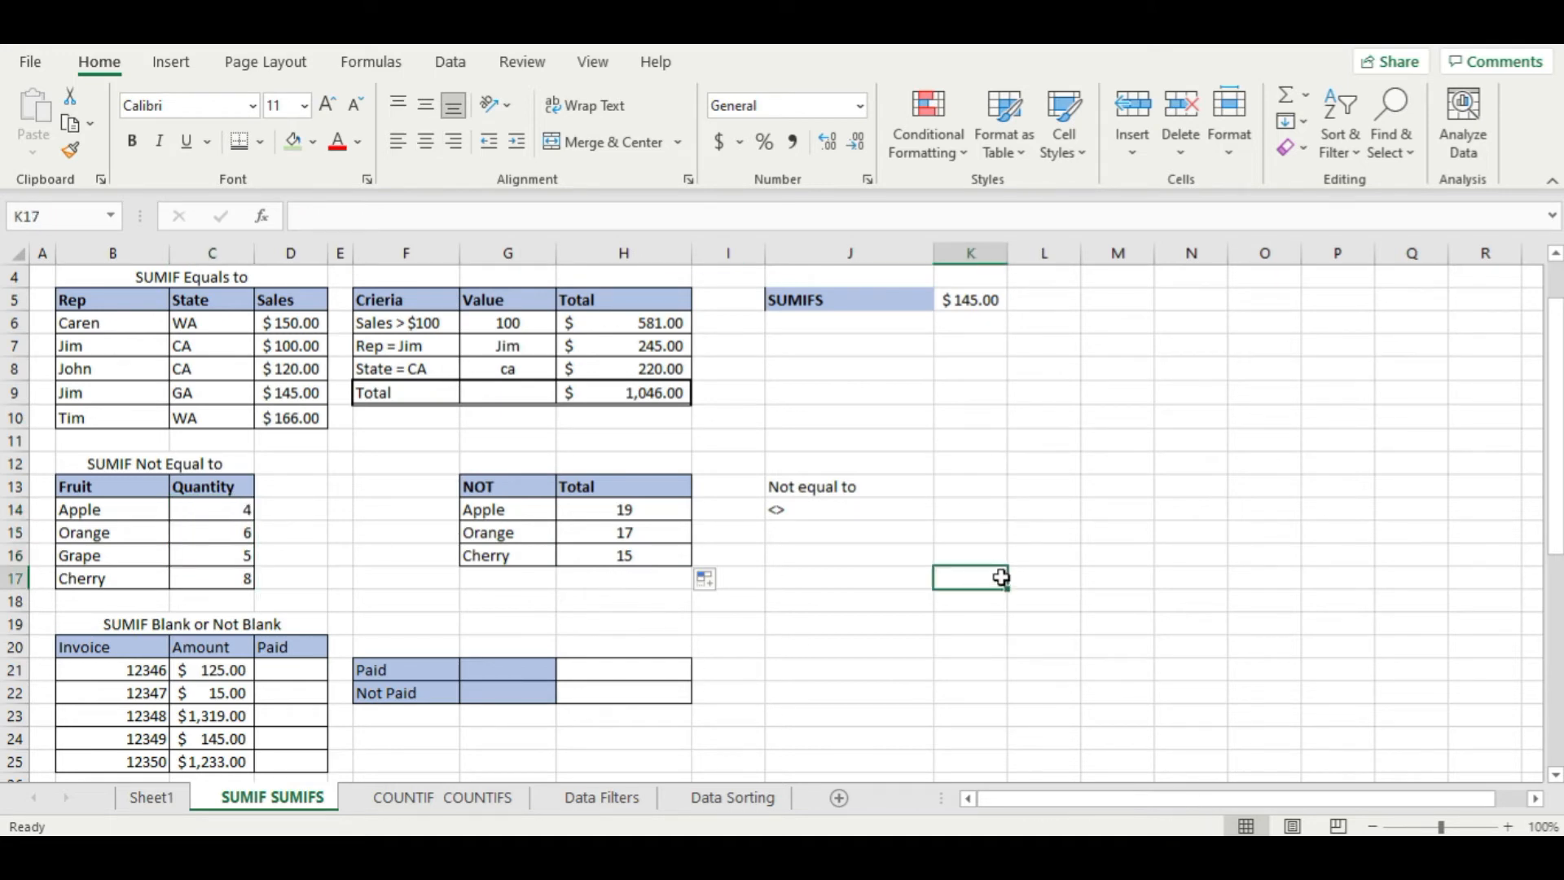
- Center the invoice numbers in B21:B25 of the SUMIF Blank or Not Blank table
click(751, 663)
scroll(750, 661, down, 3)
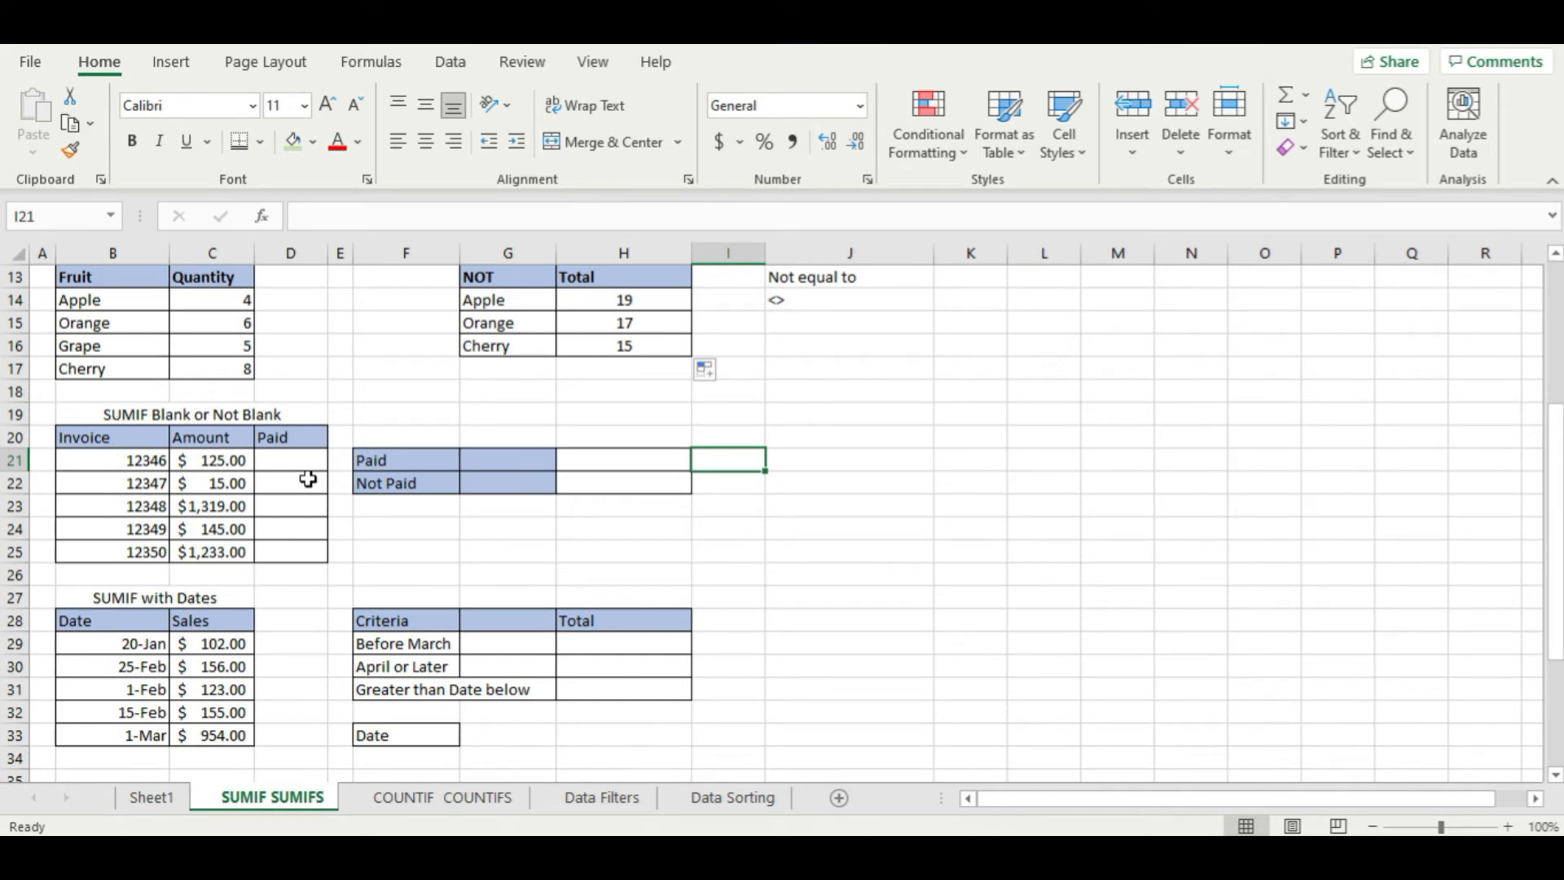
drag(134, 460, 130, 551)
click(425, 141)
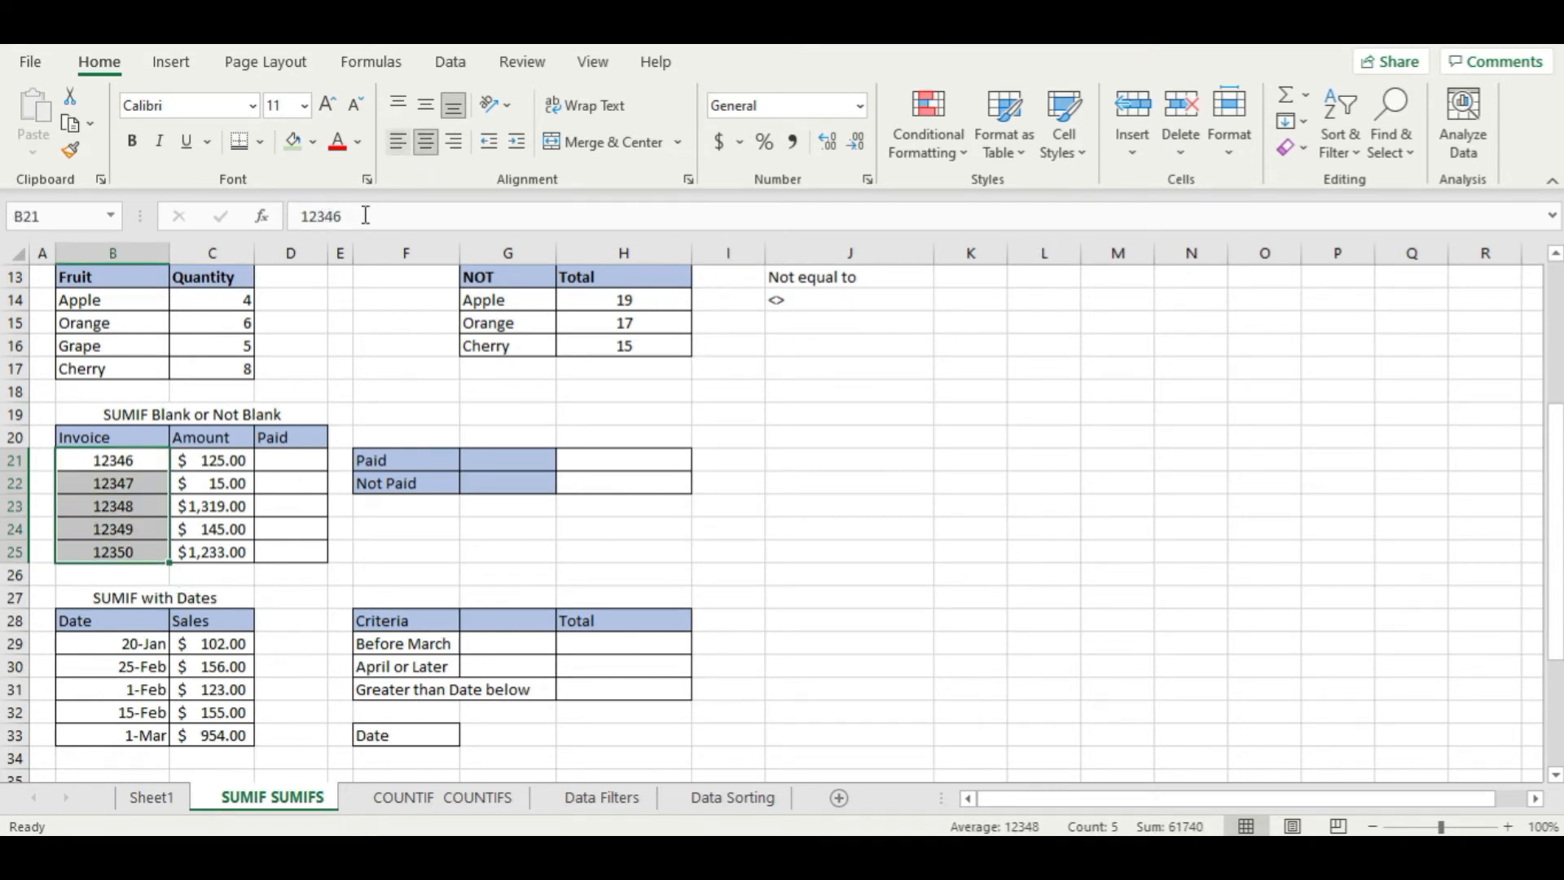
- Mark the second and fourth invoices as Paid in cells D22 and D24
click(291, 482)
click(279, 457)
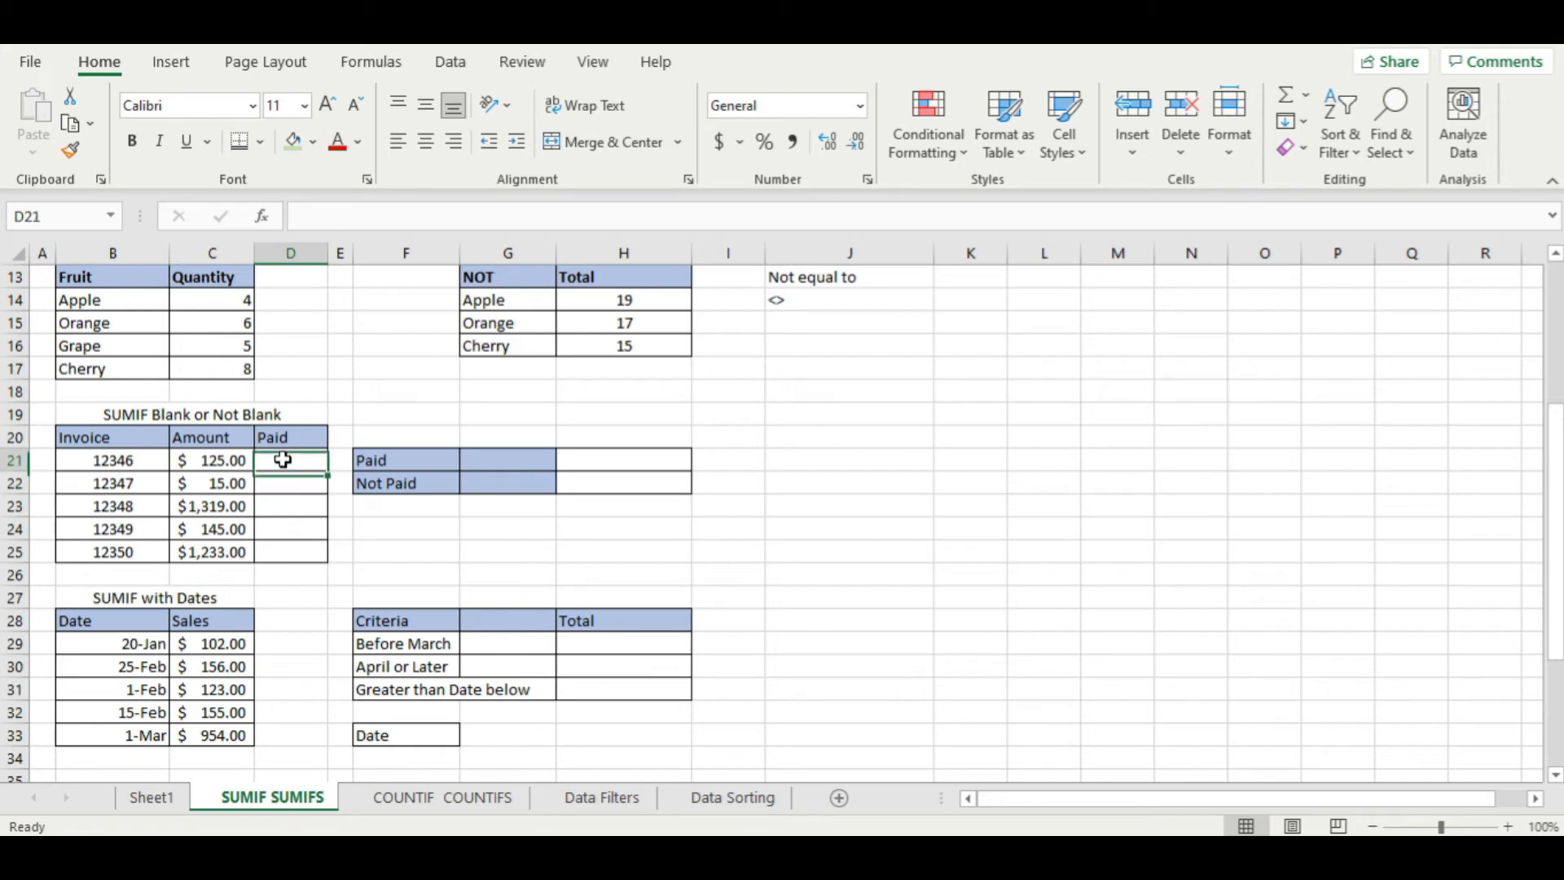
click(284, 480)
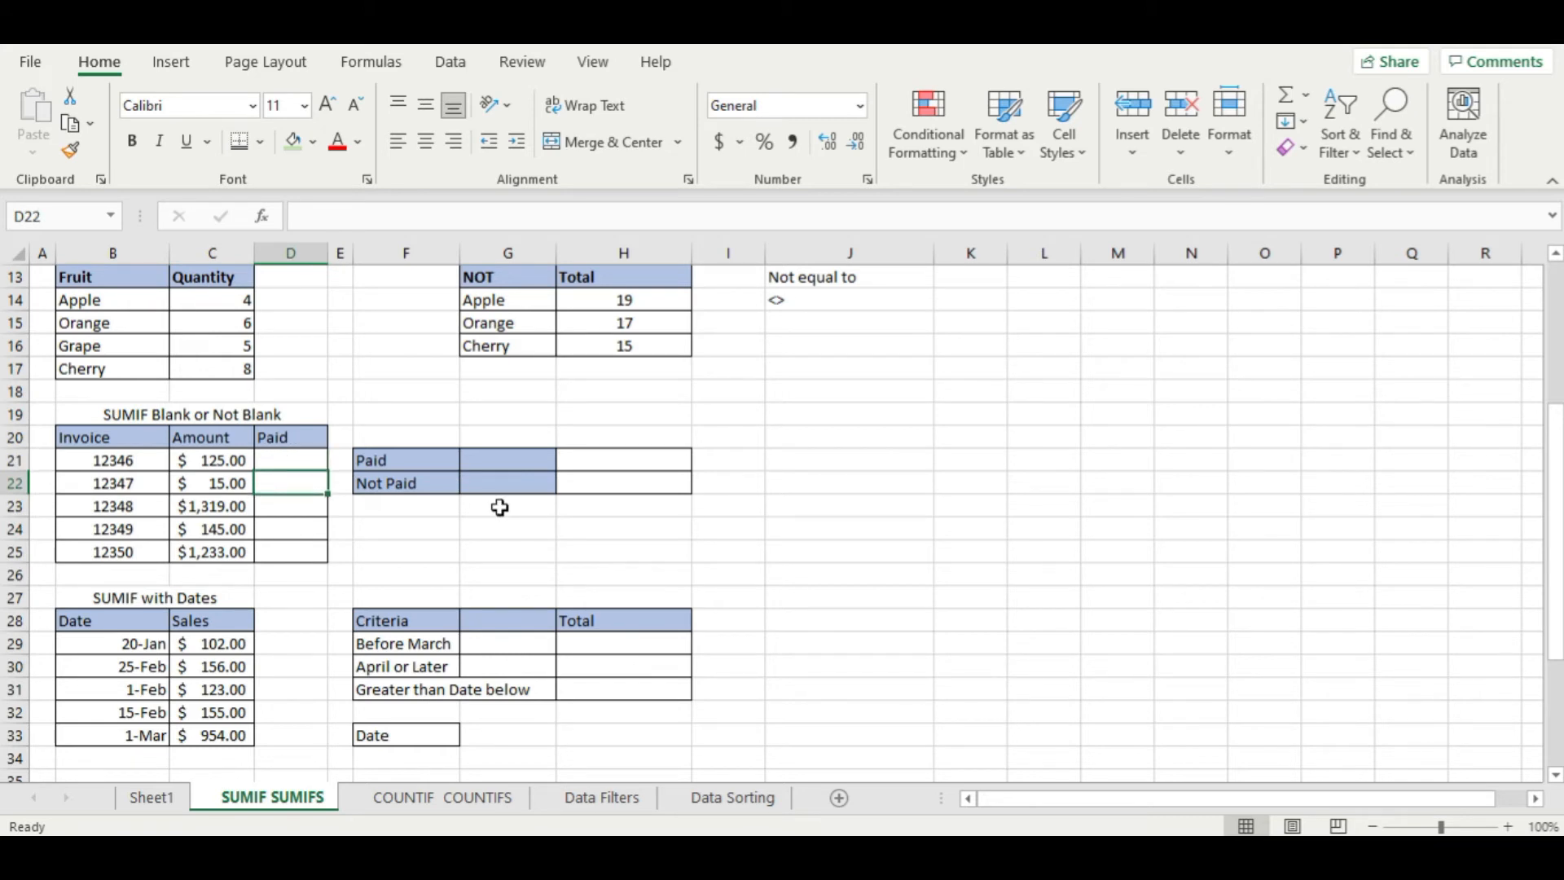
text(Paid)
key(Return)
key(Return)
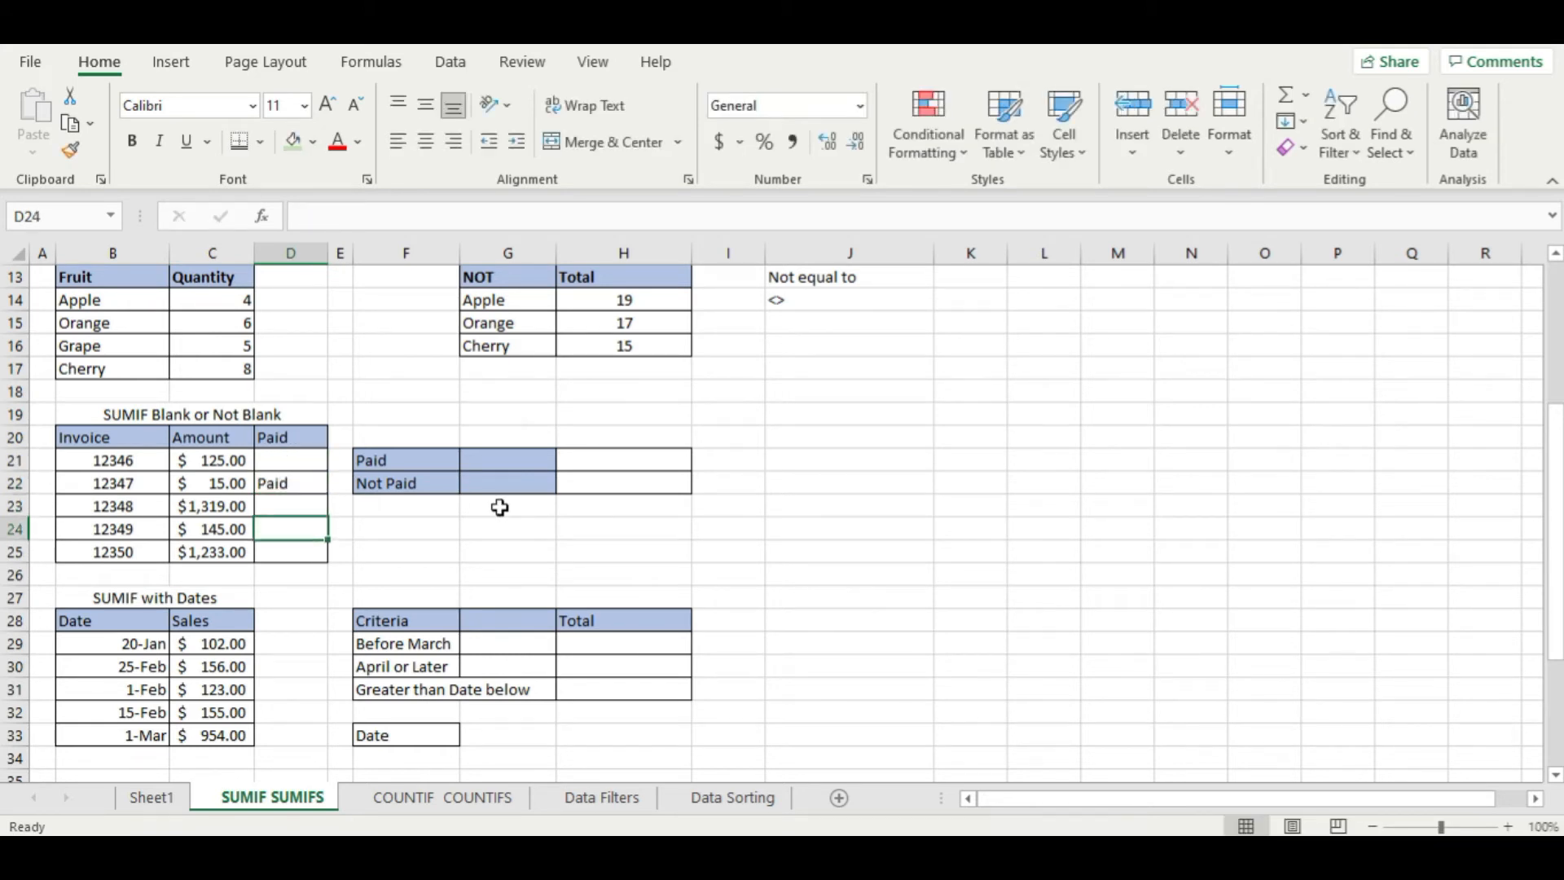
text(Paid)
key(Return)
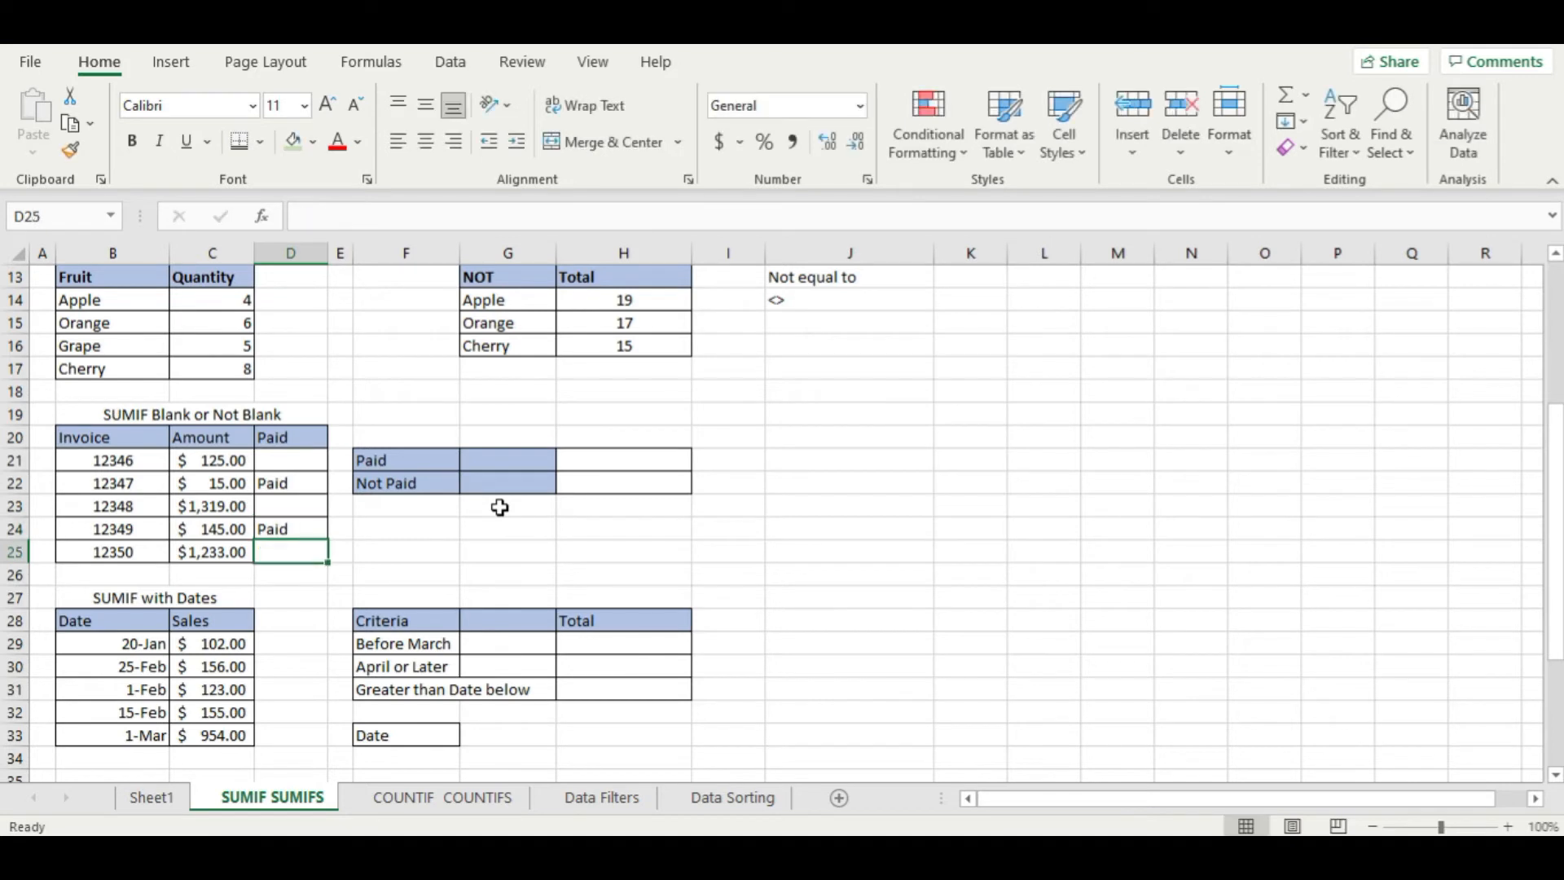
click(708, 555)
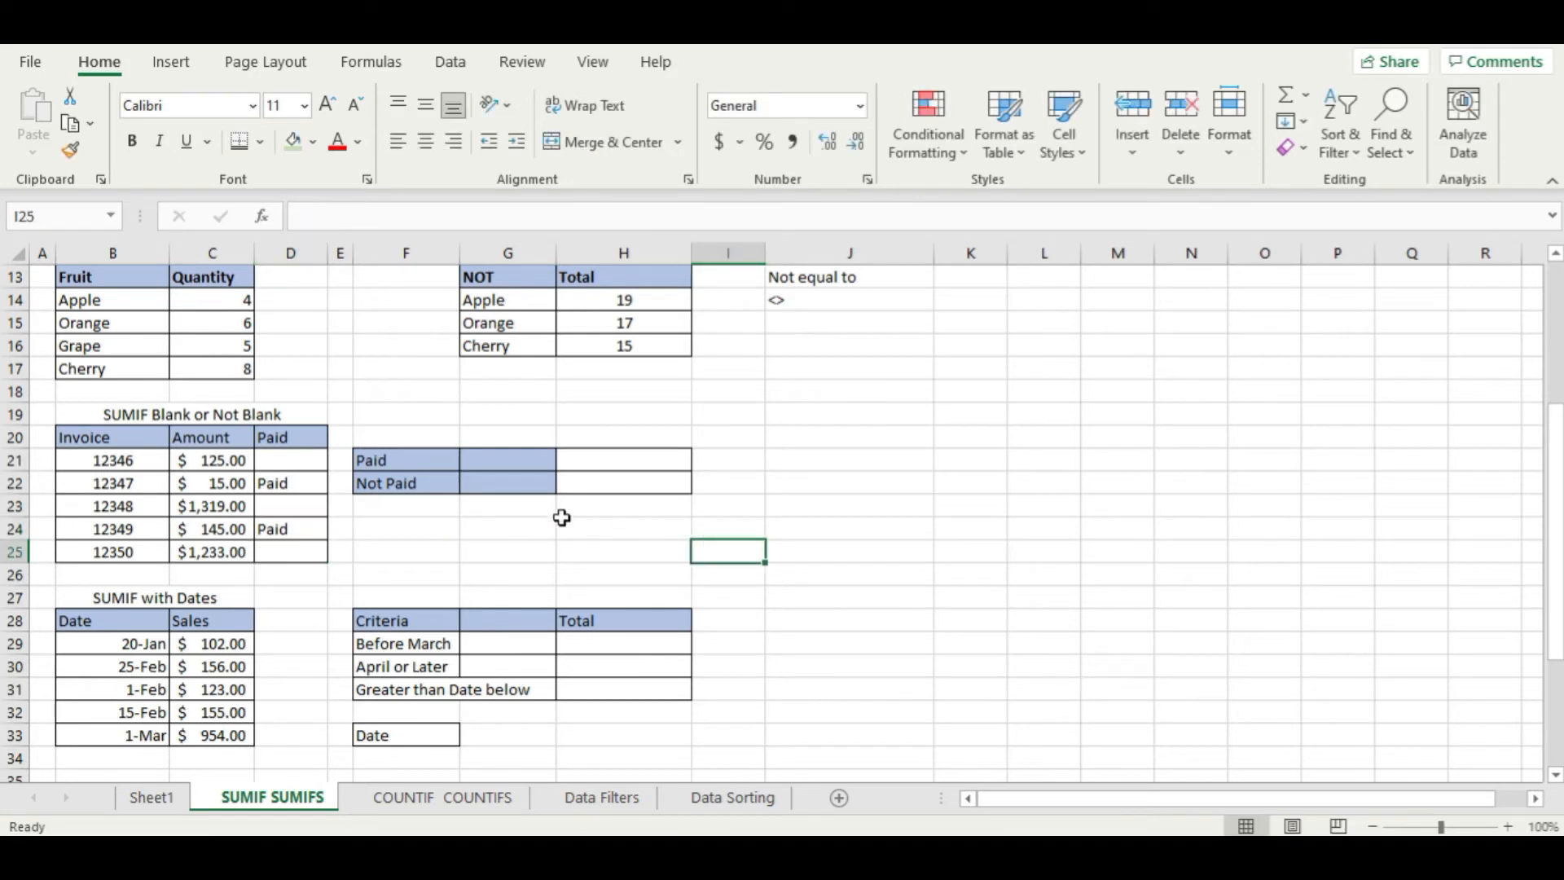
- Move the Paid and Not Paid labels from F21:F22 to G21:G22
click(593, 466)
drag(437, 460, 438, 483)
key(ctrl+x)
click(516, 464)
key(ctrl+v)
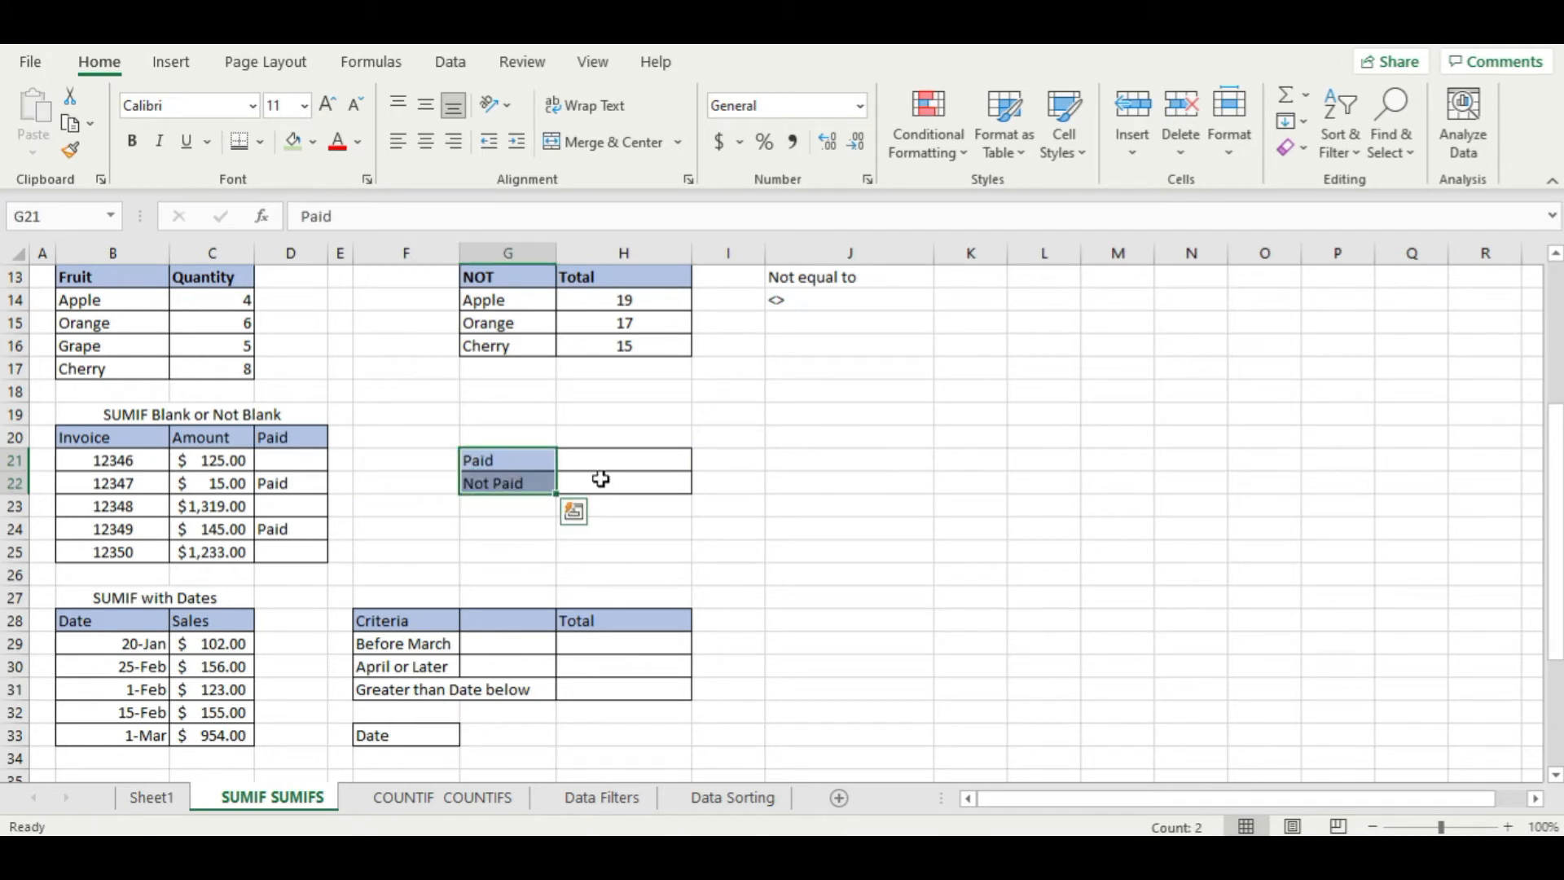
click(637, 481)
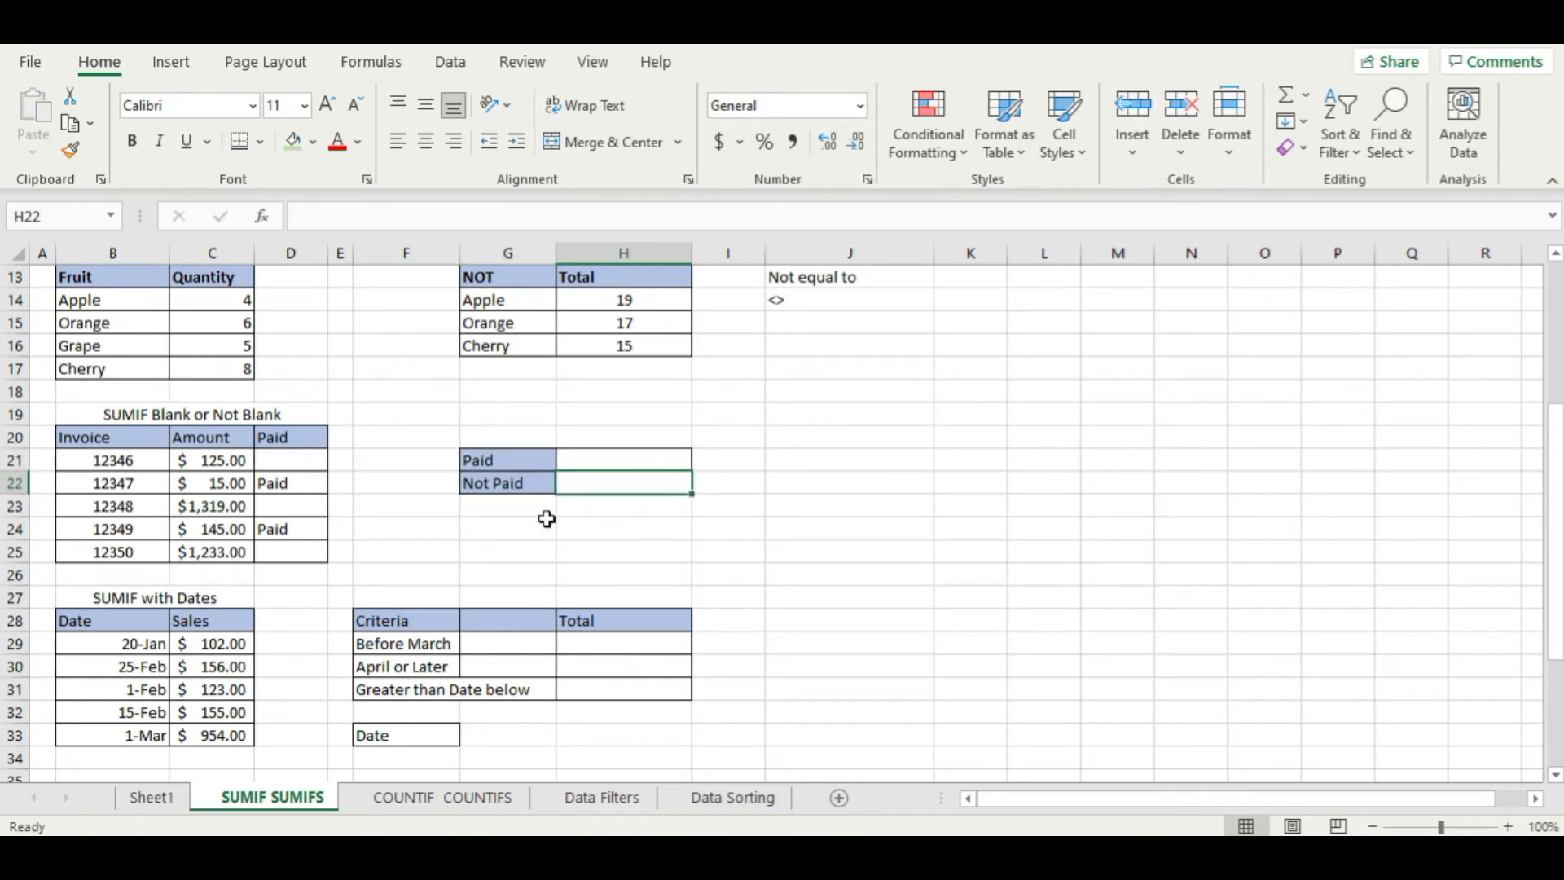
click(608, 465)
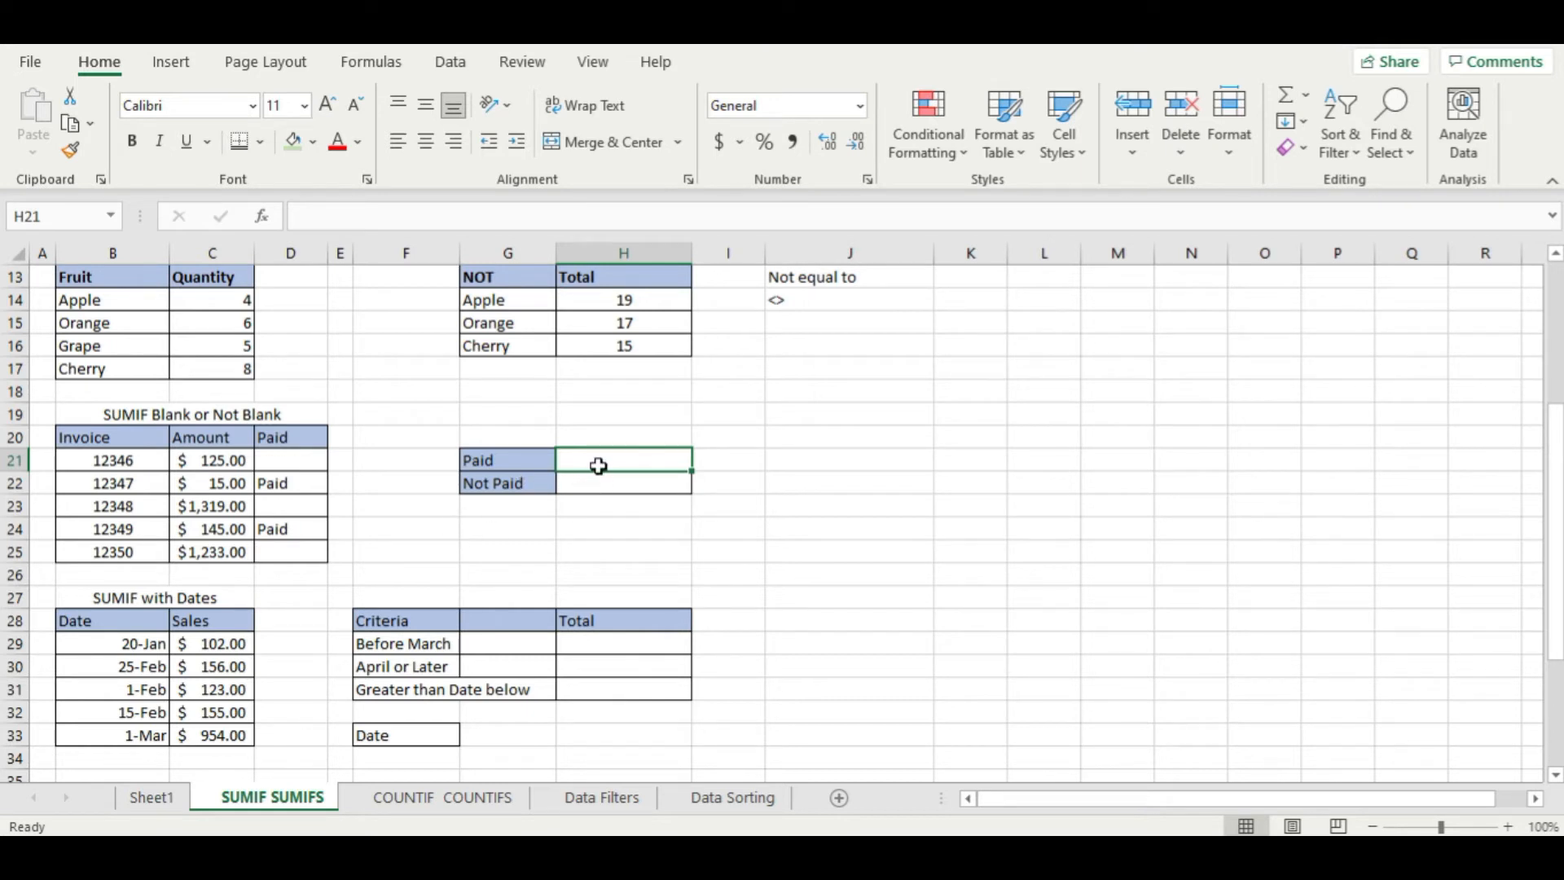
click(511, 465)
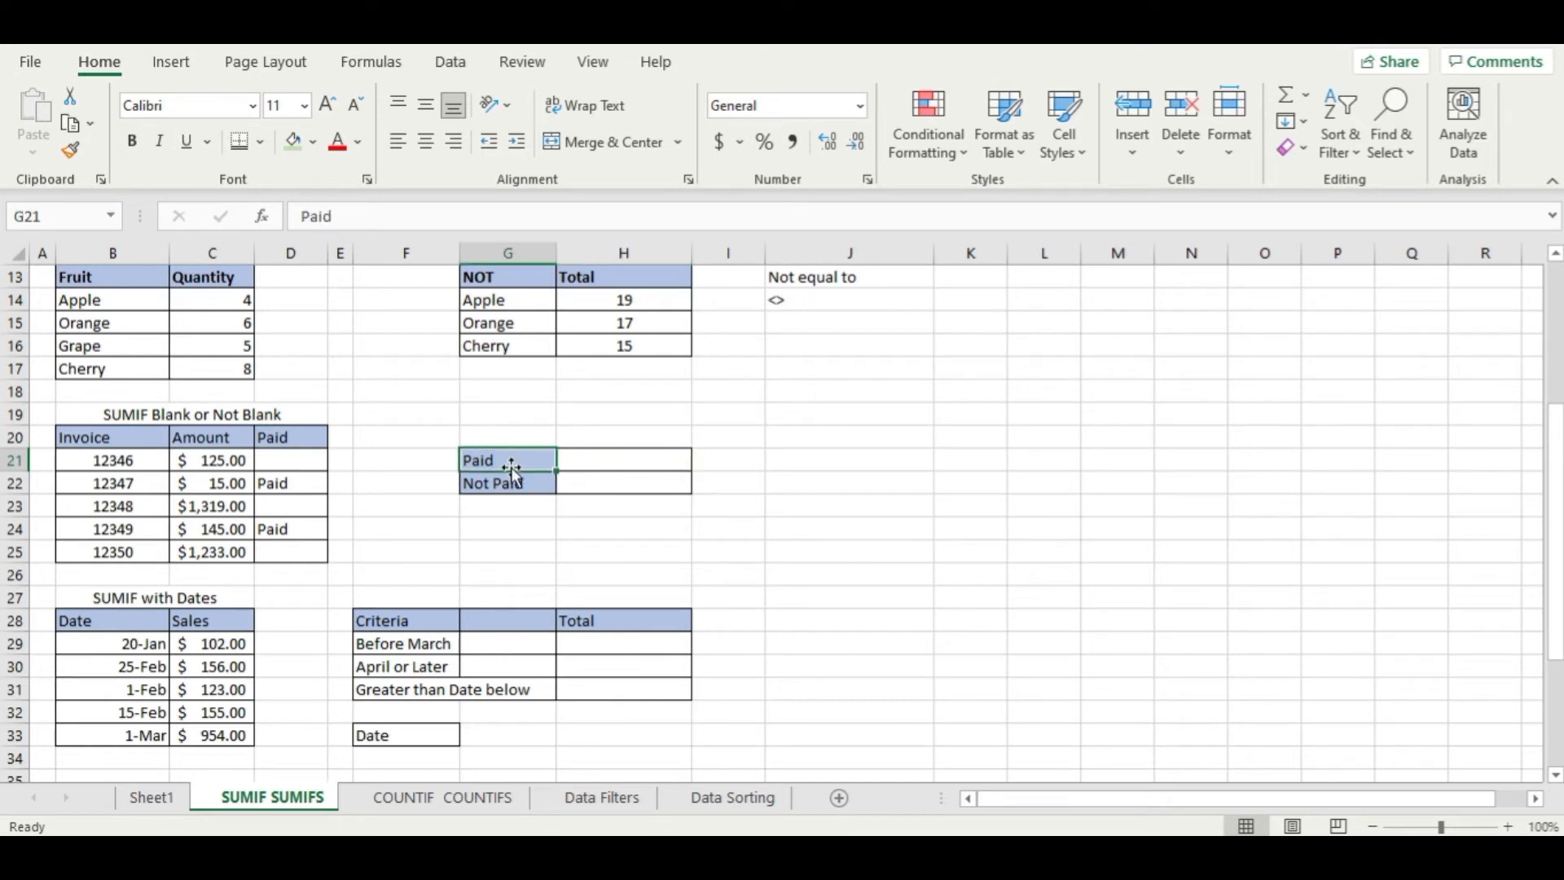
click(642, 463)
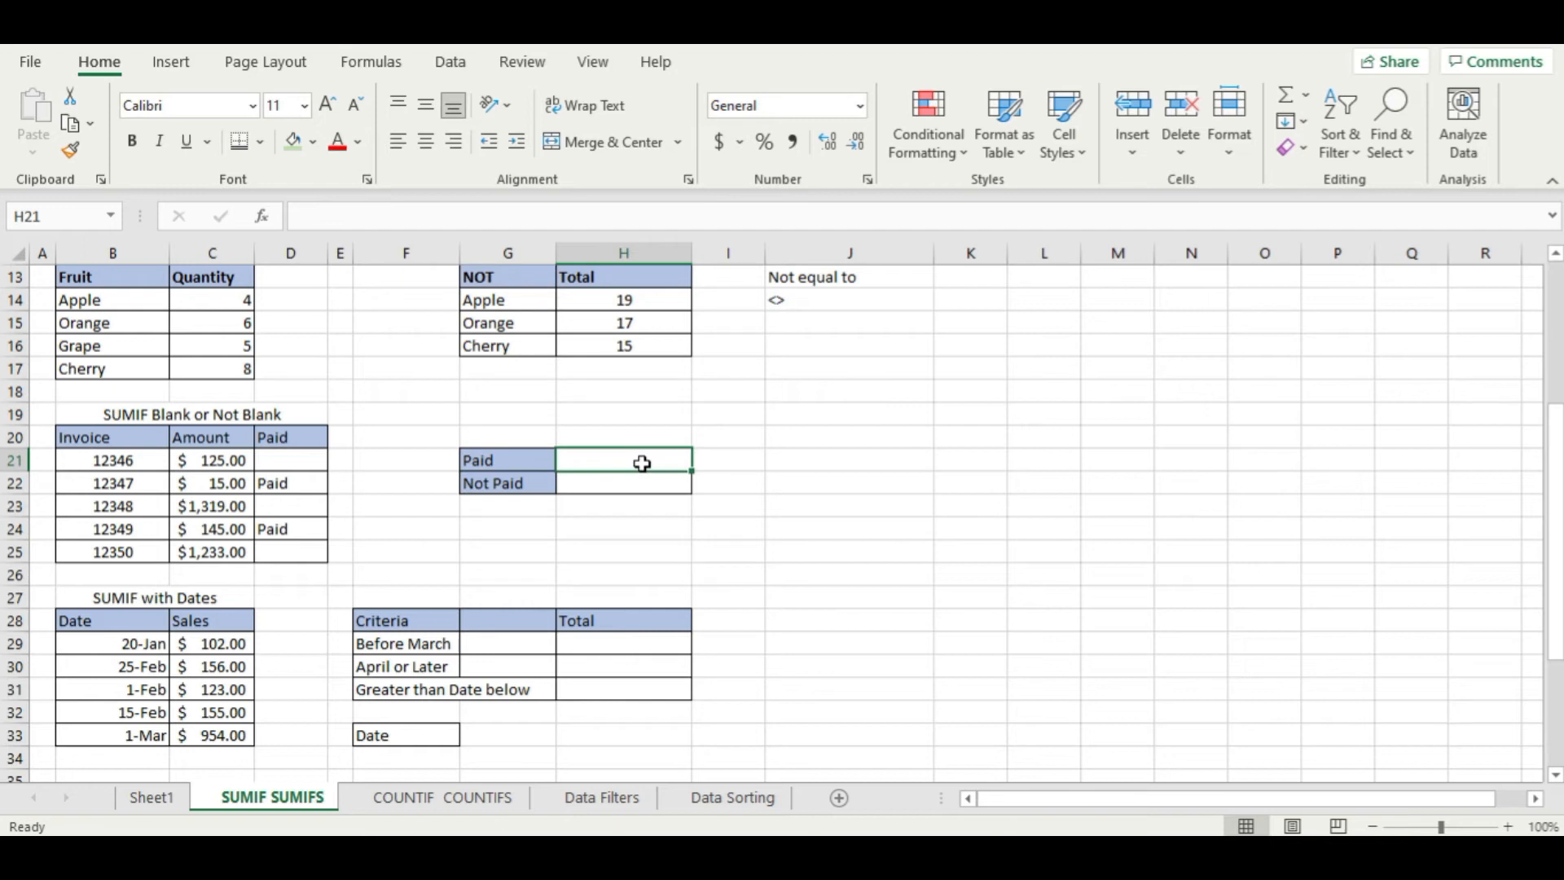
click(634, 502)
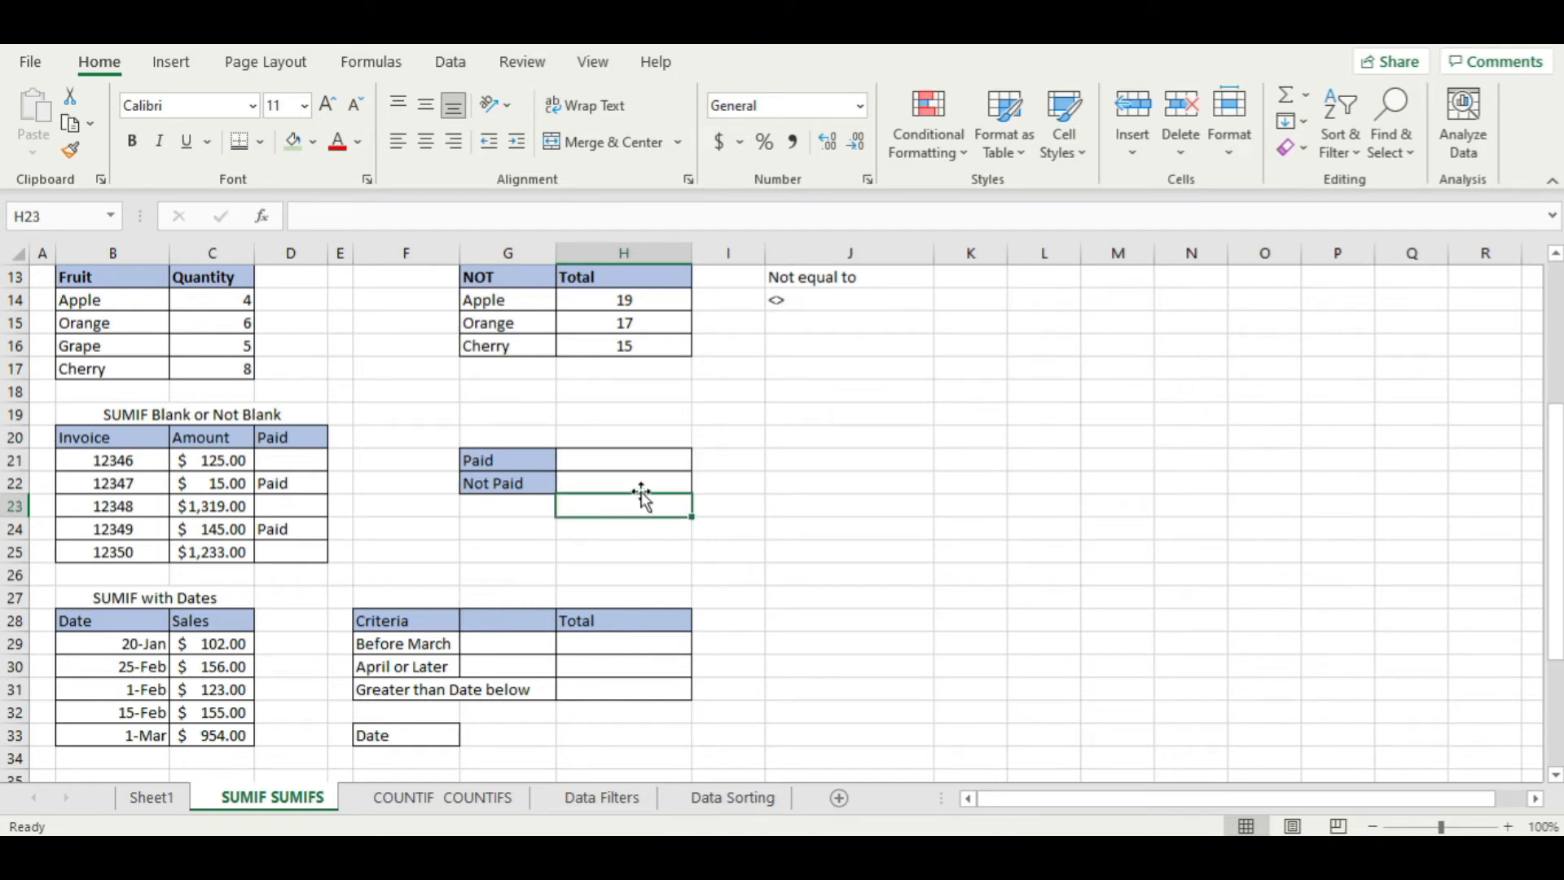
click(323, 513)
click(639, 482)
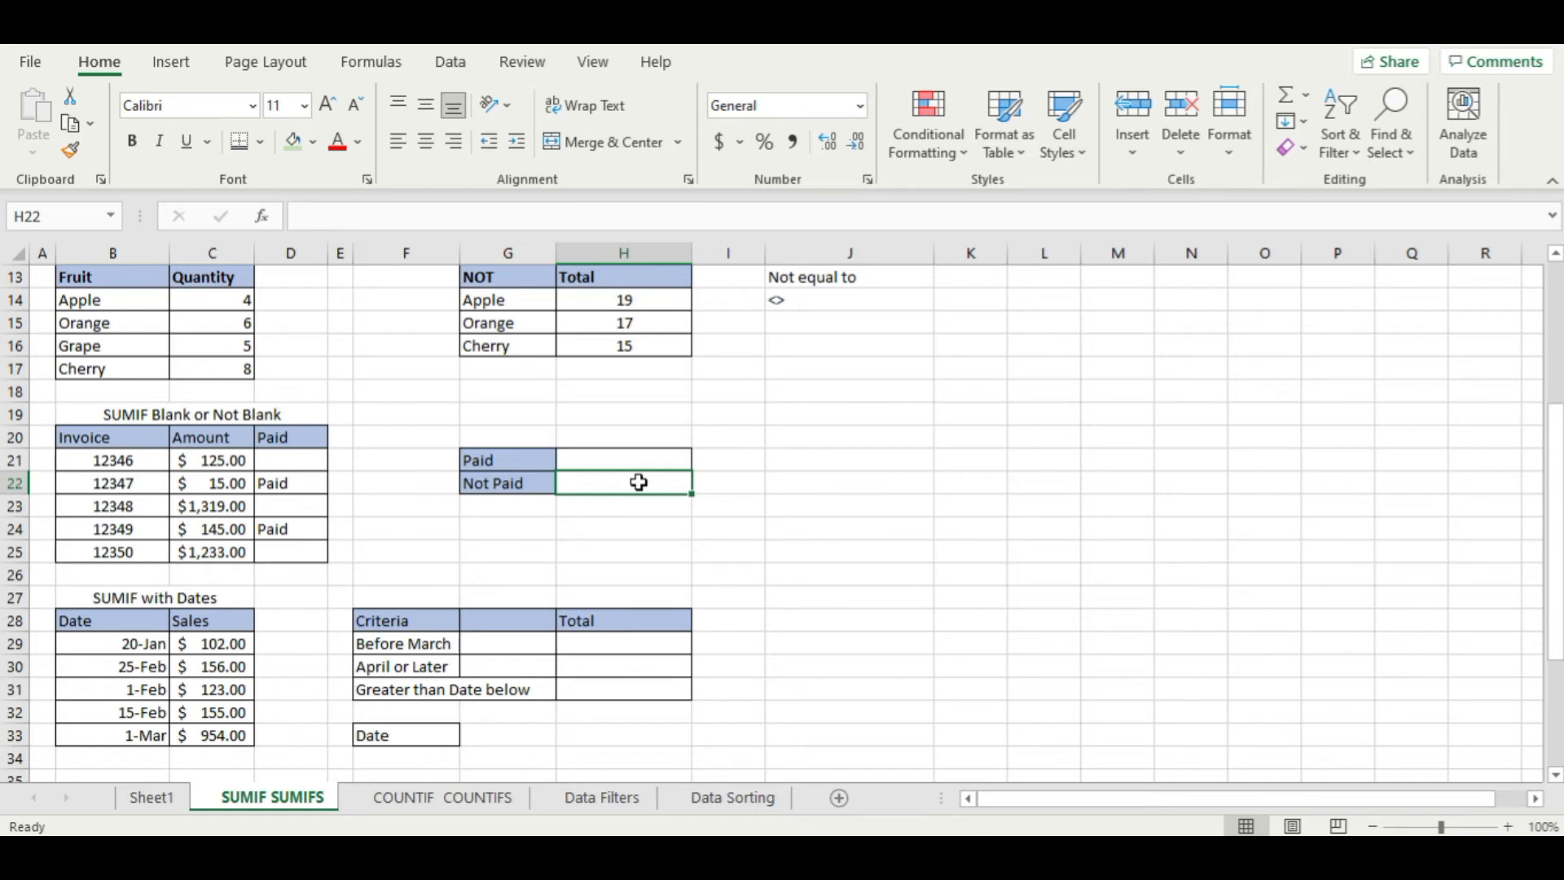
- Total the paid invoices in H21 with =SUMIF(D21:D25, G21, C21:C25)
click(637, 461)
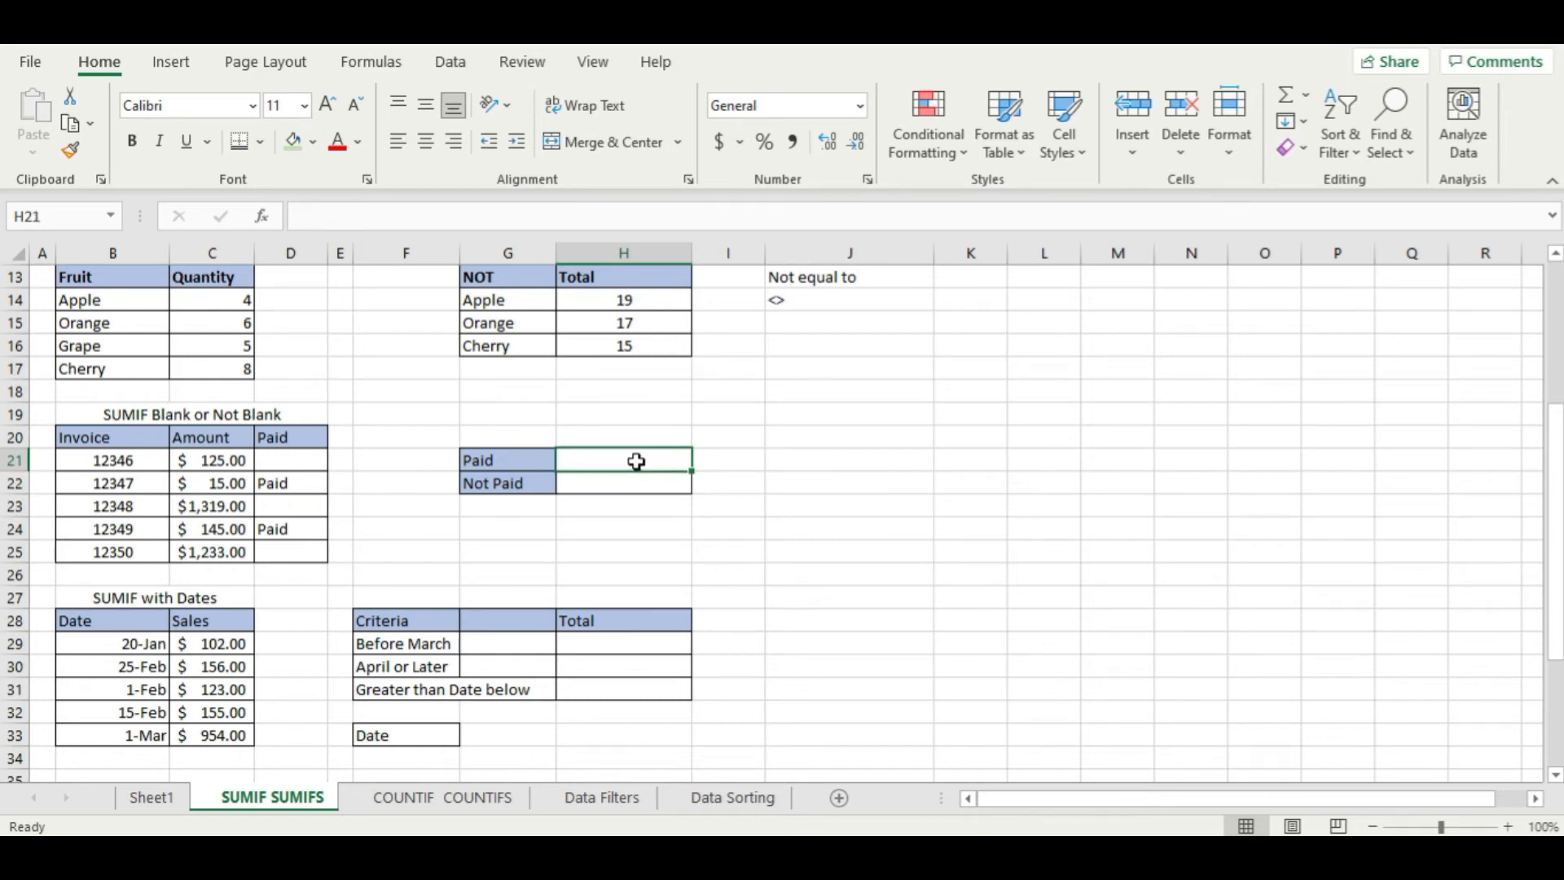
text(=sum)
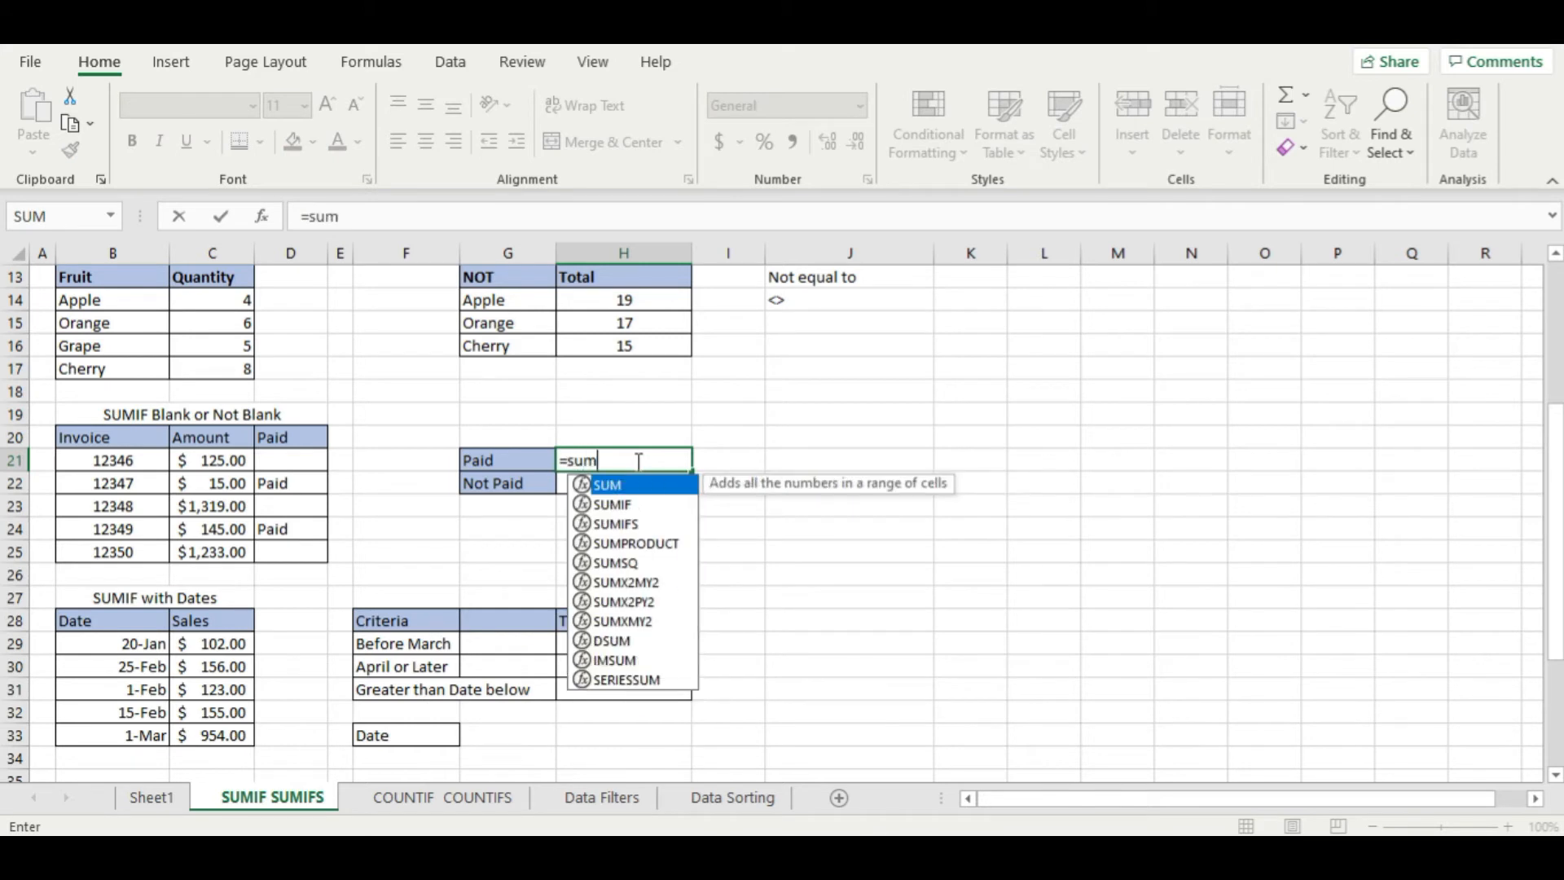
key(Down)
key(Tab)
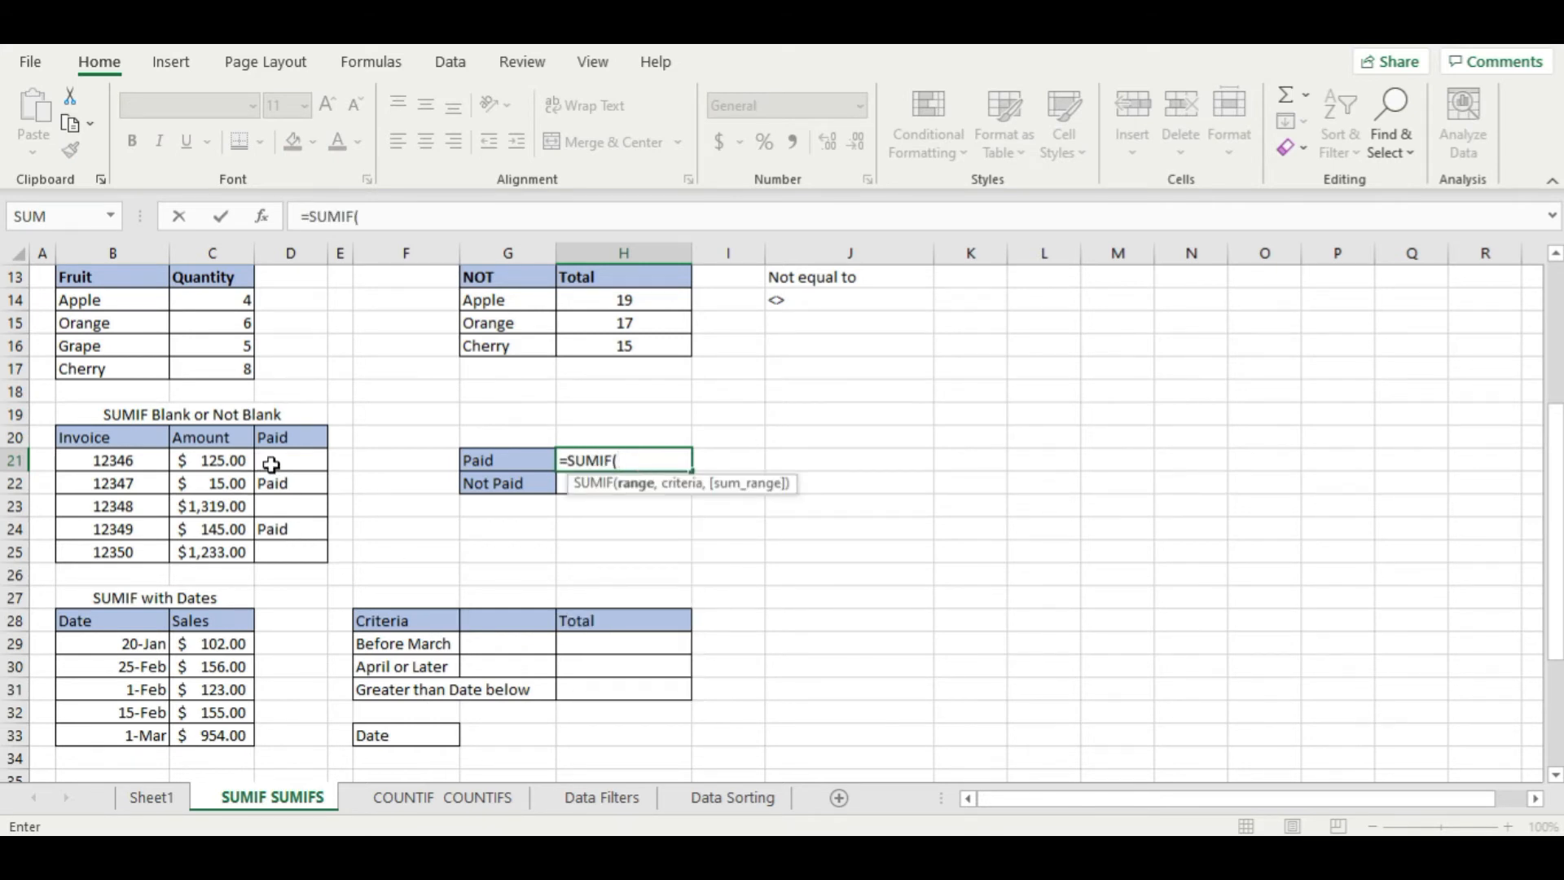
drag(279, 459, 291, 551)
text(,)
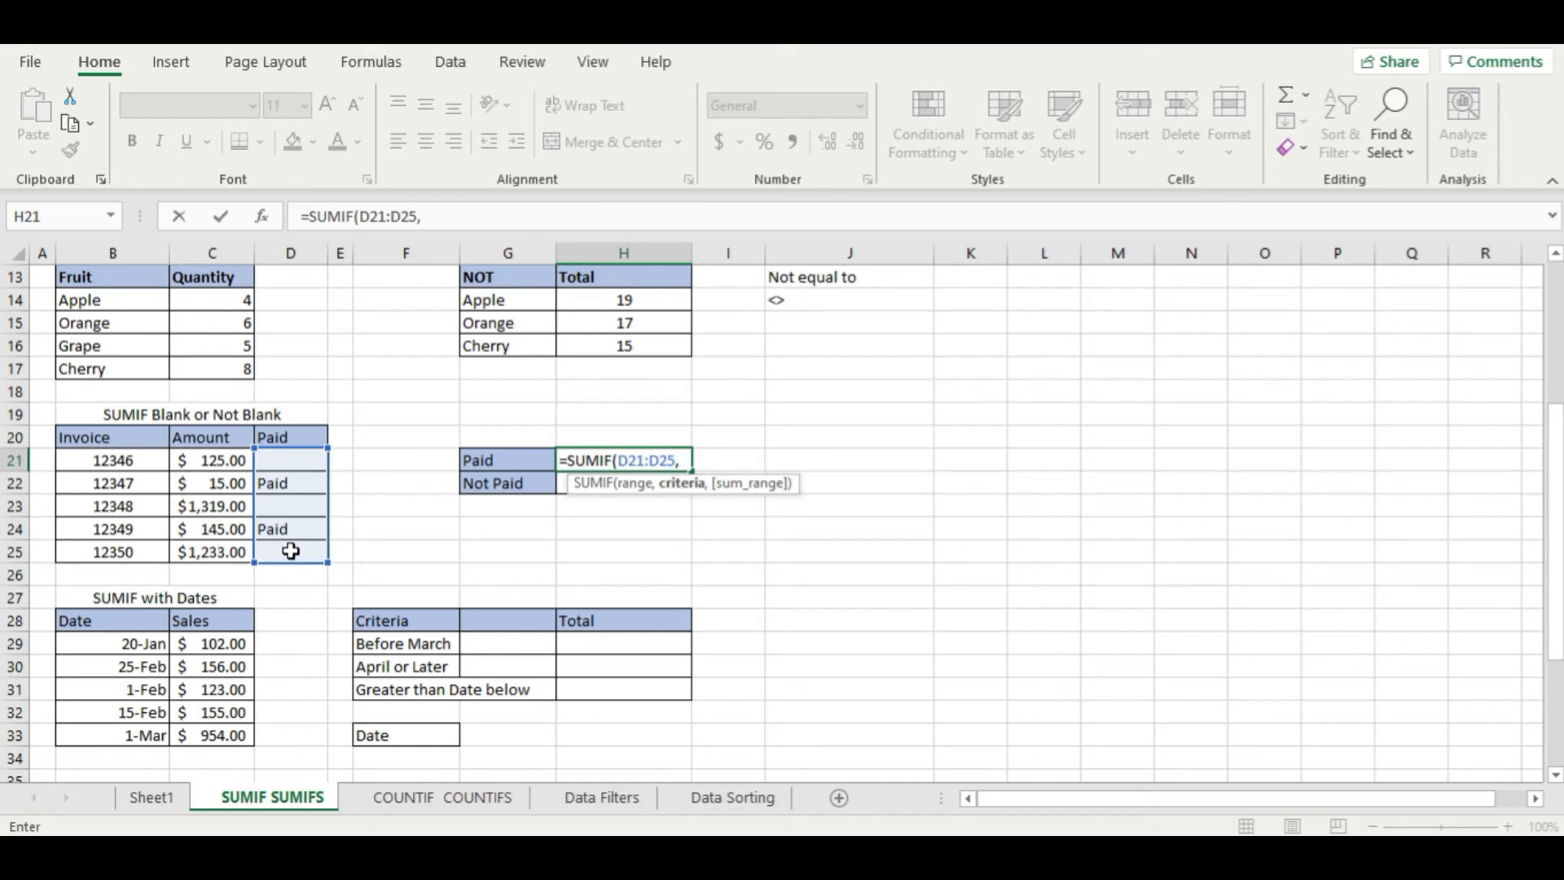
key(Left)
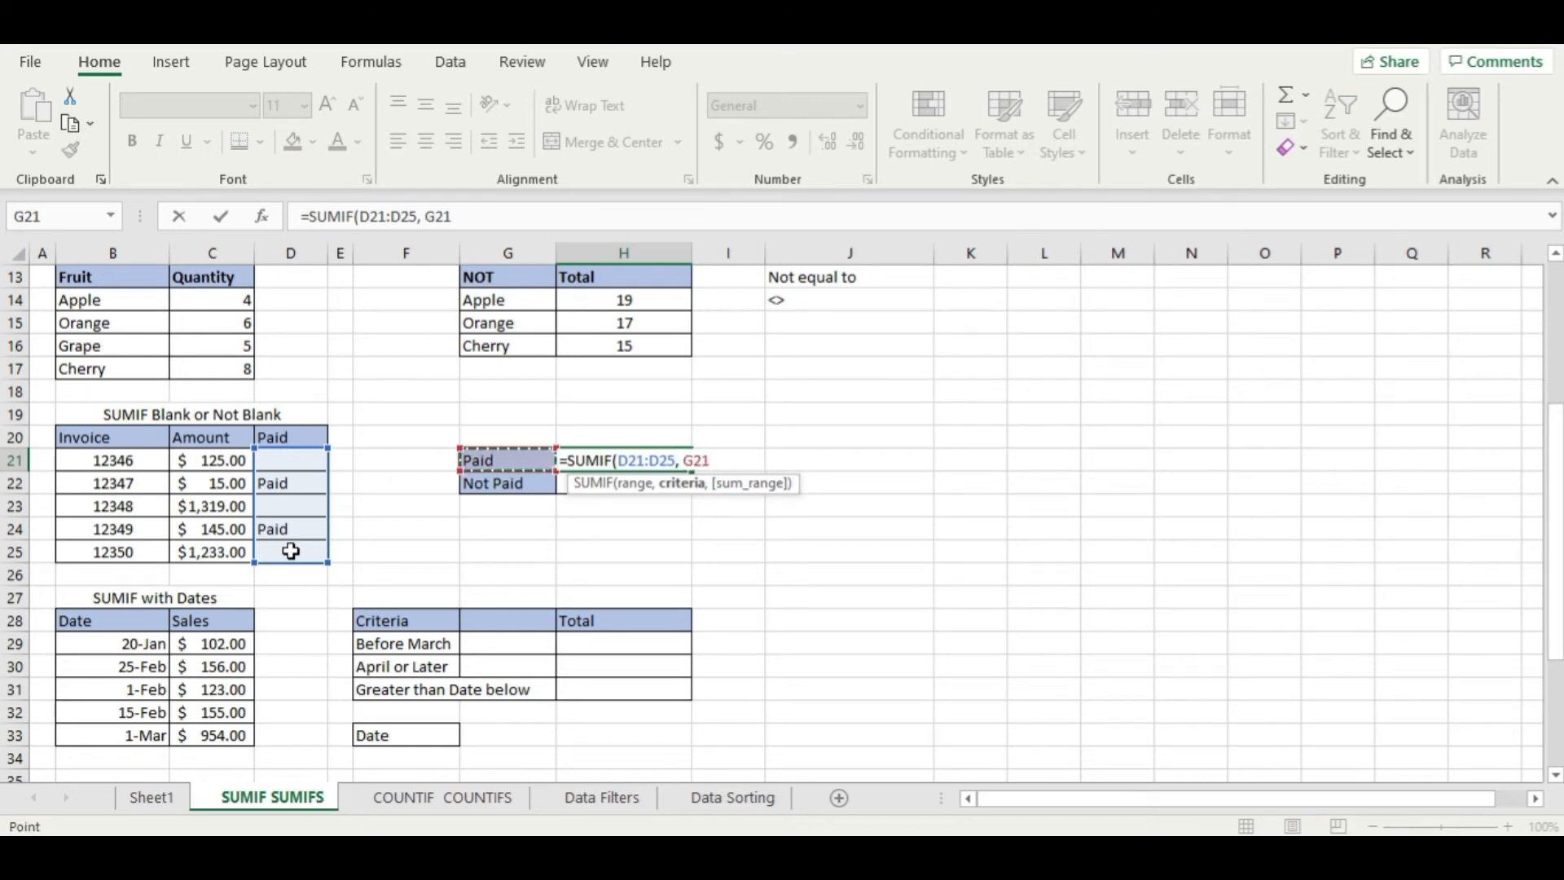
text(,)
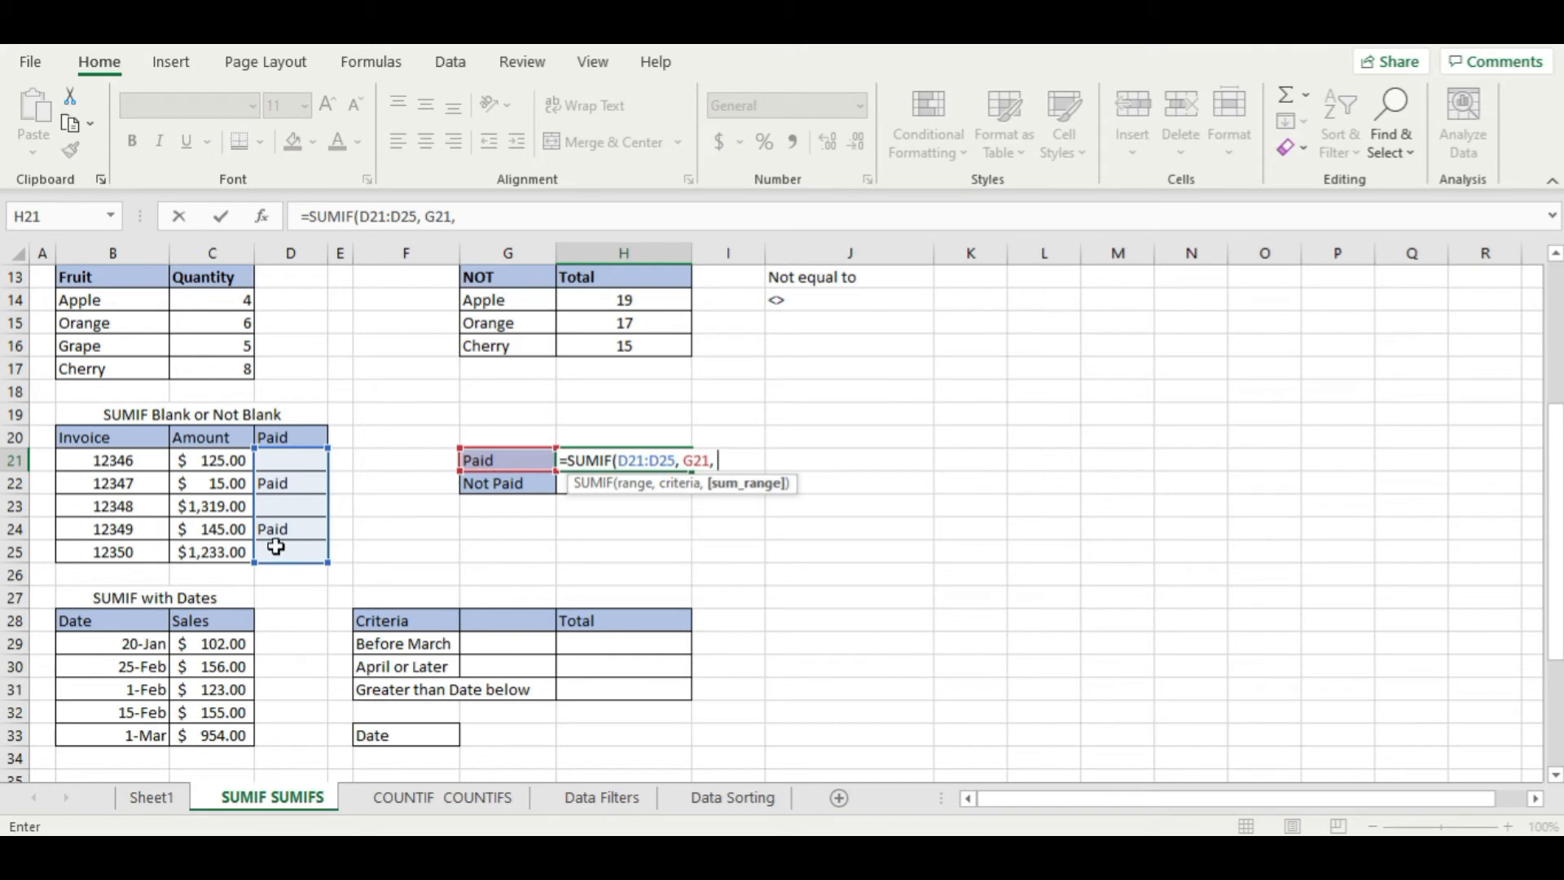
drag(200, 463, 202, 551)
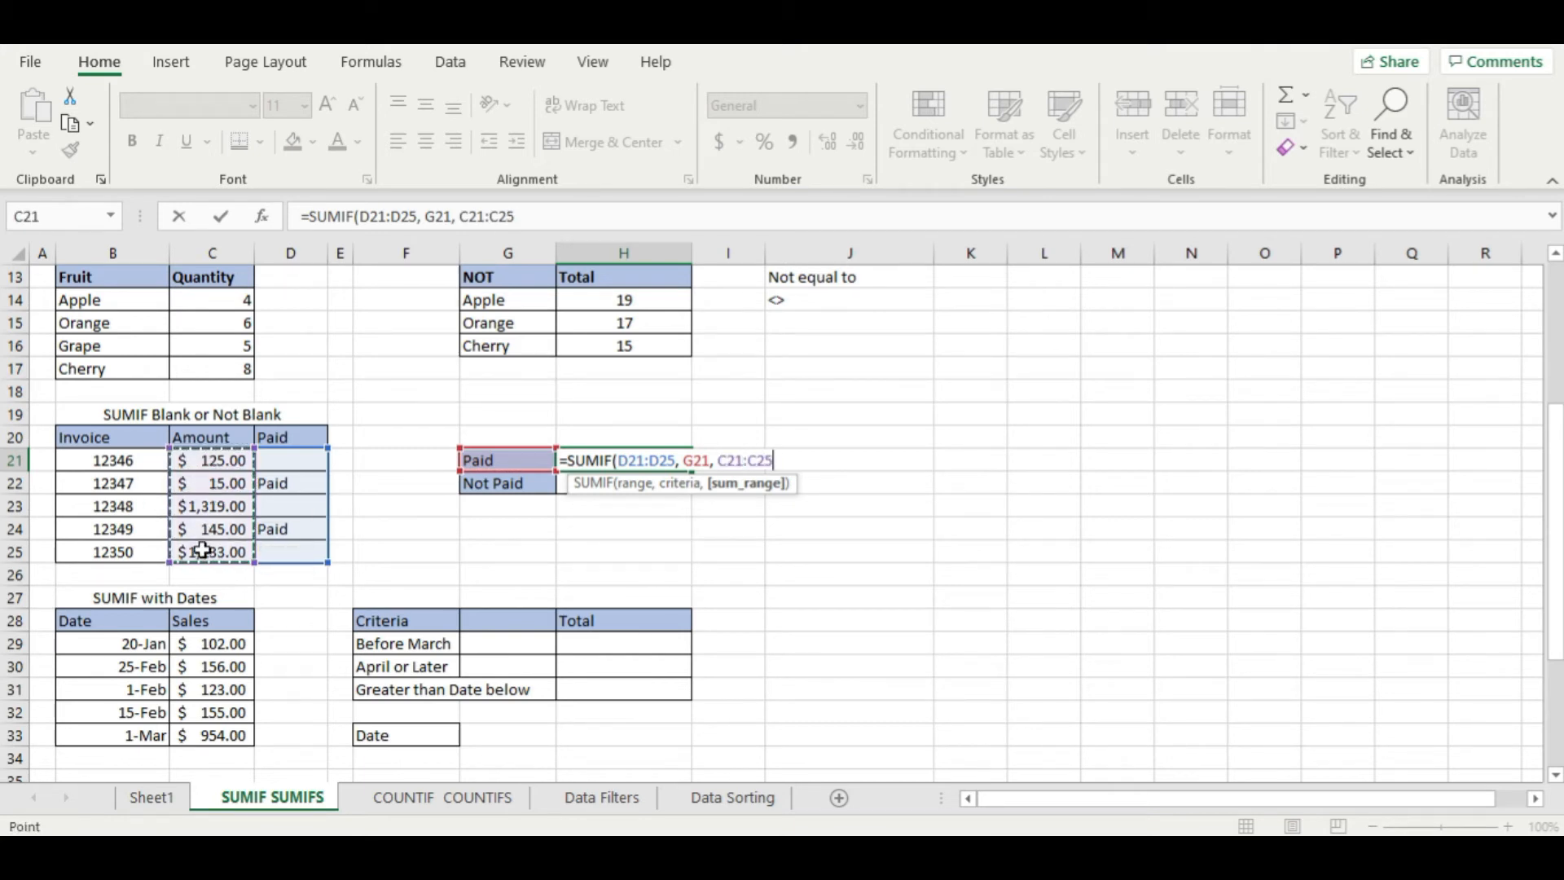
key(Return)
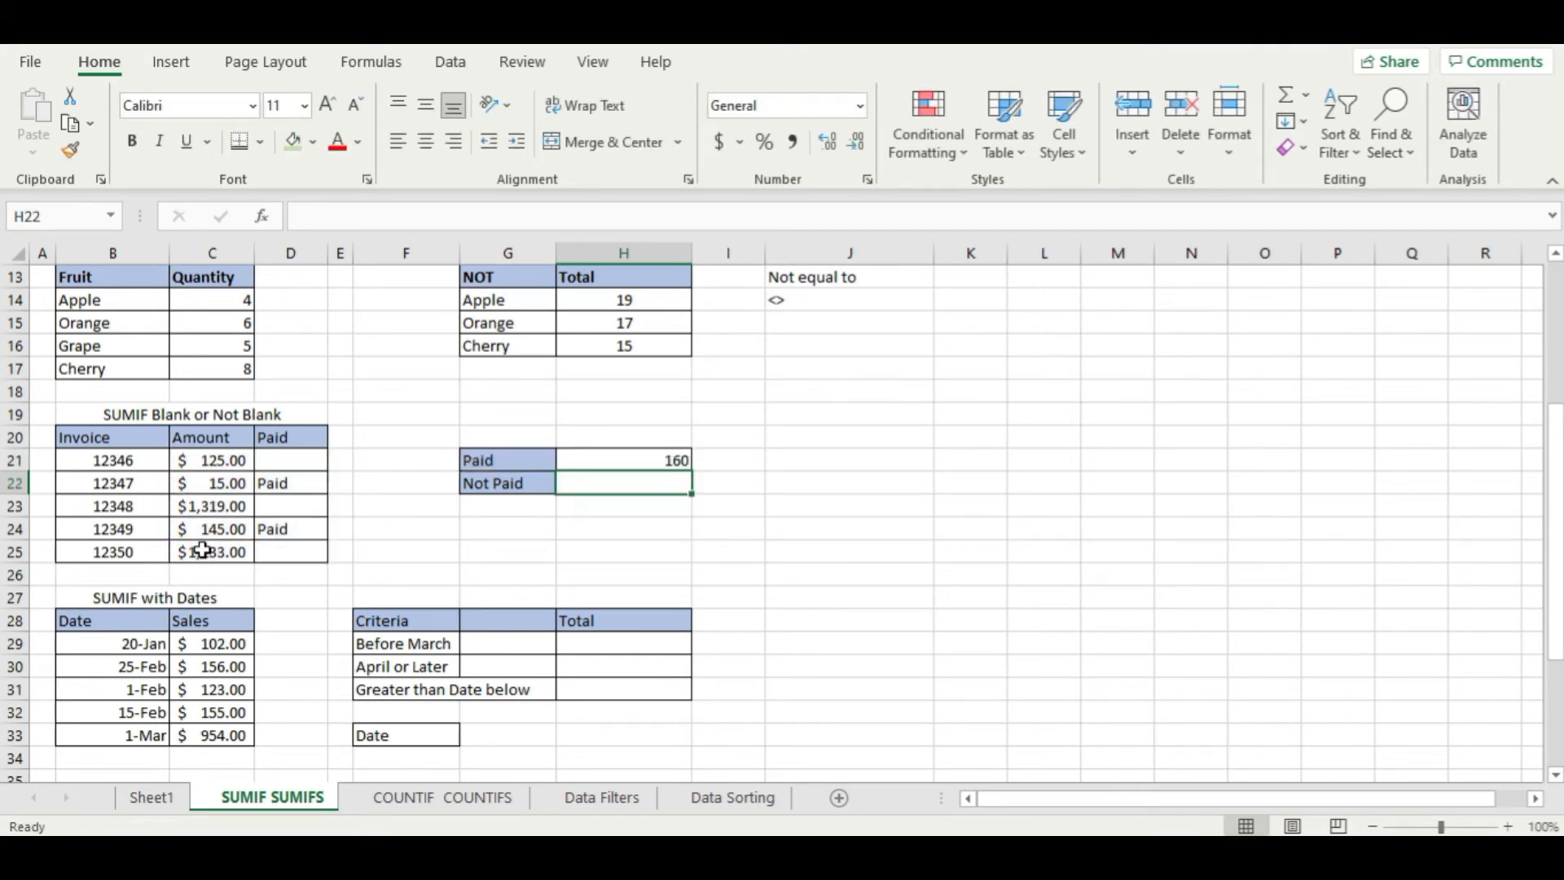
- Check the combined amount of the two paid invoices in C22 and C24
click(232, 488)
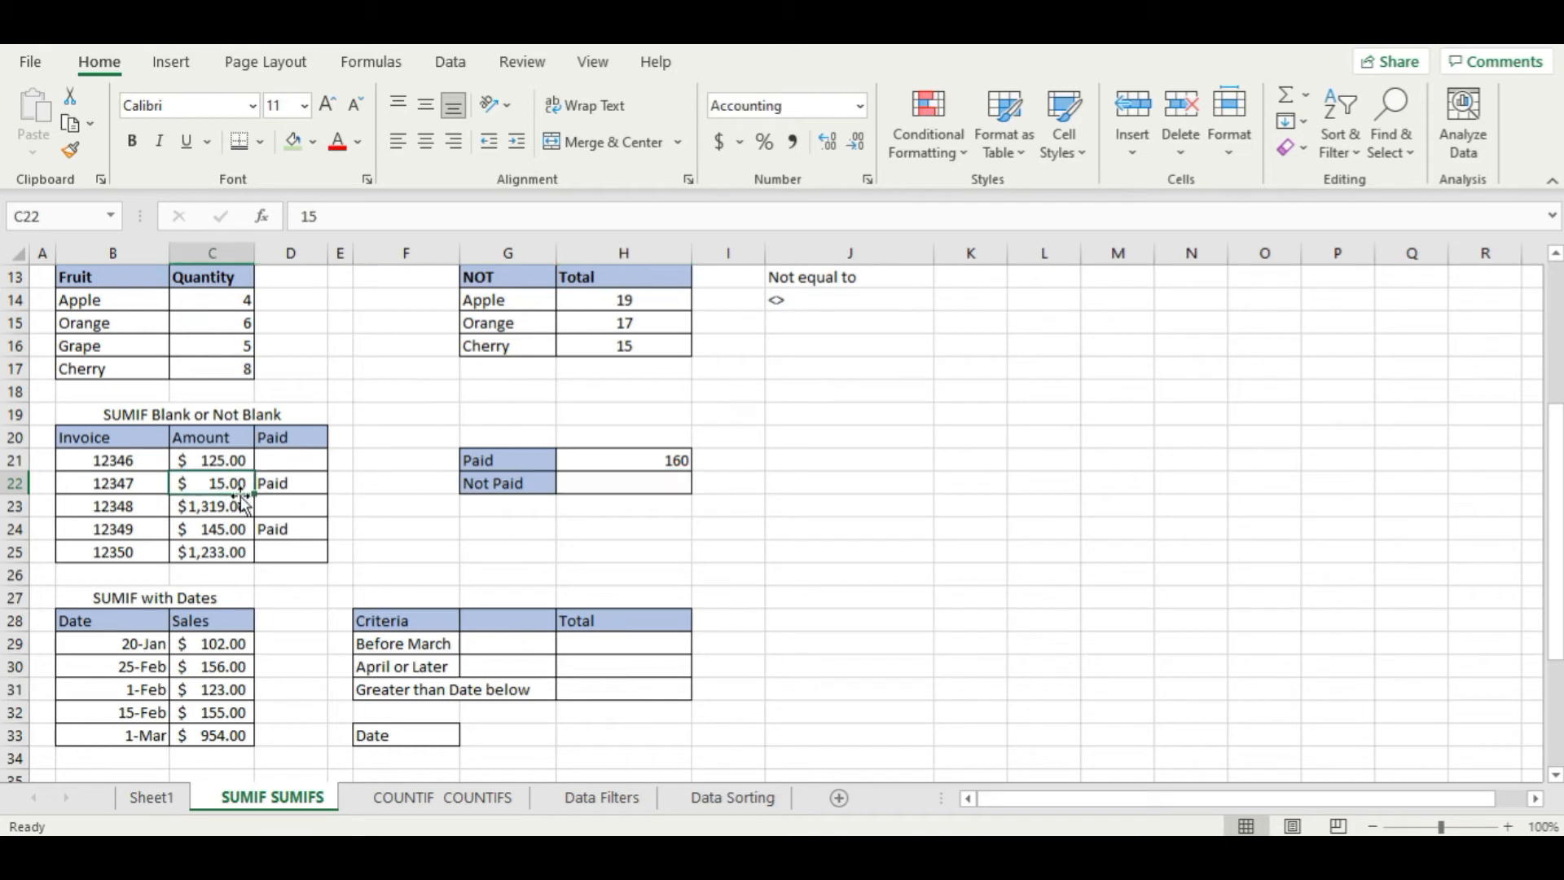
ctrl+click(244, 532)
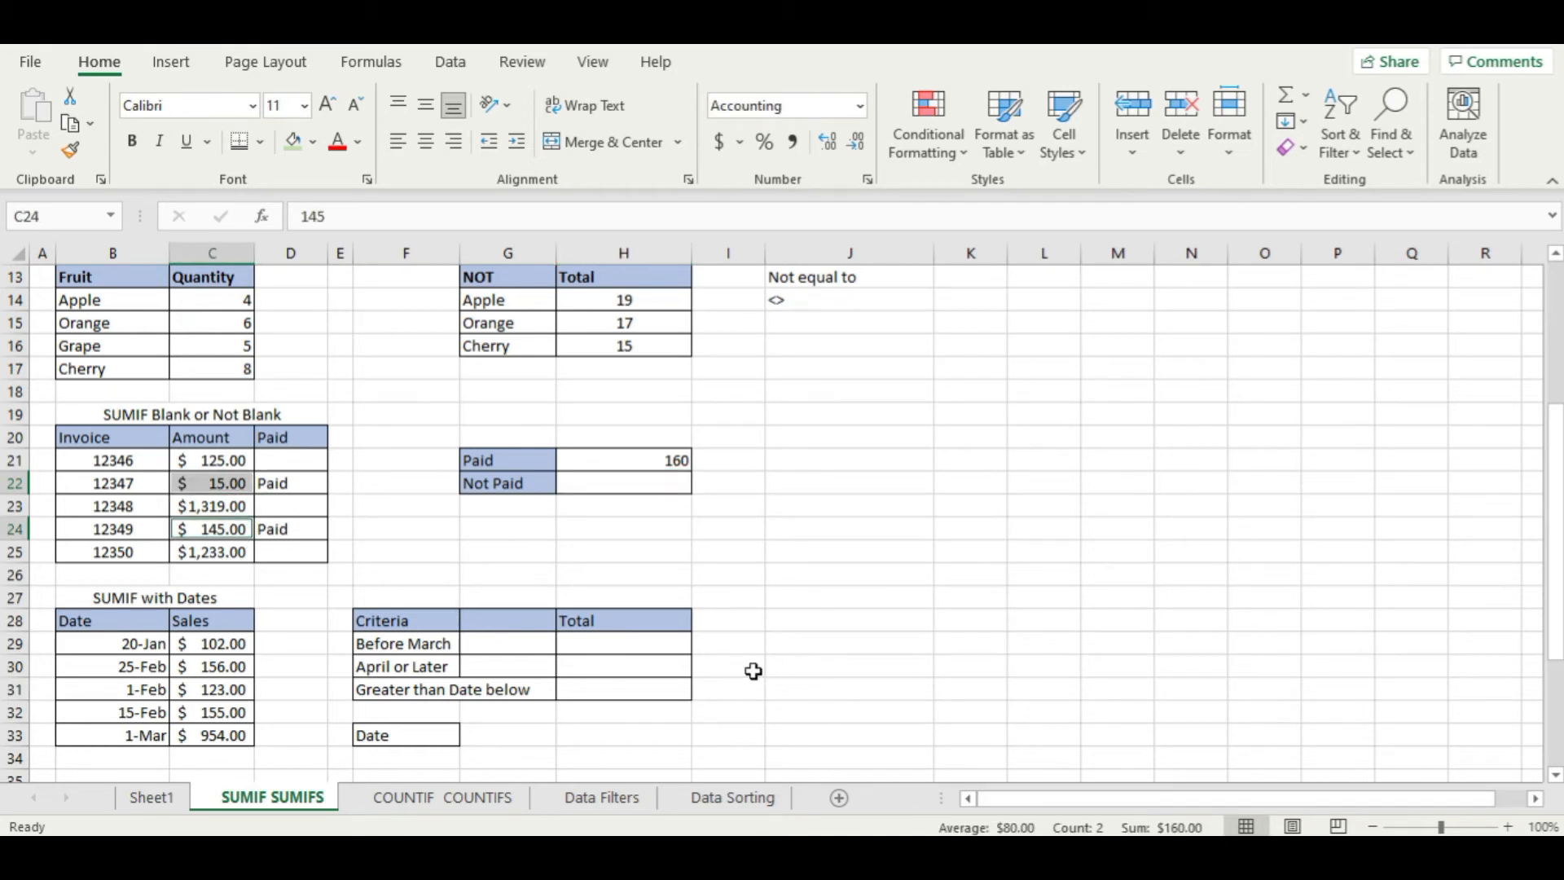
click(789, 578)
- Total the unpaid invoices in H22 with =SUMIF(D21:D25, "",C21:C25)
click(628, 485)
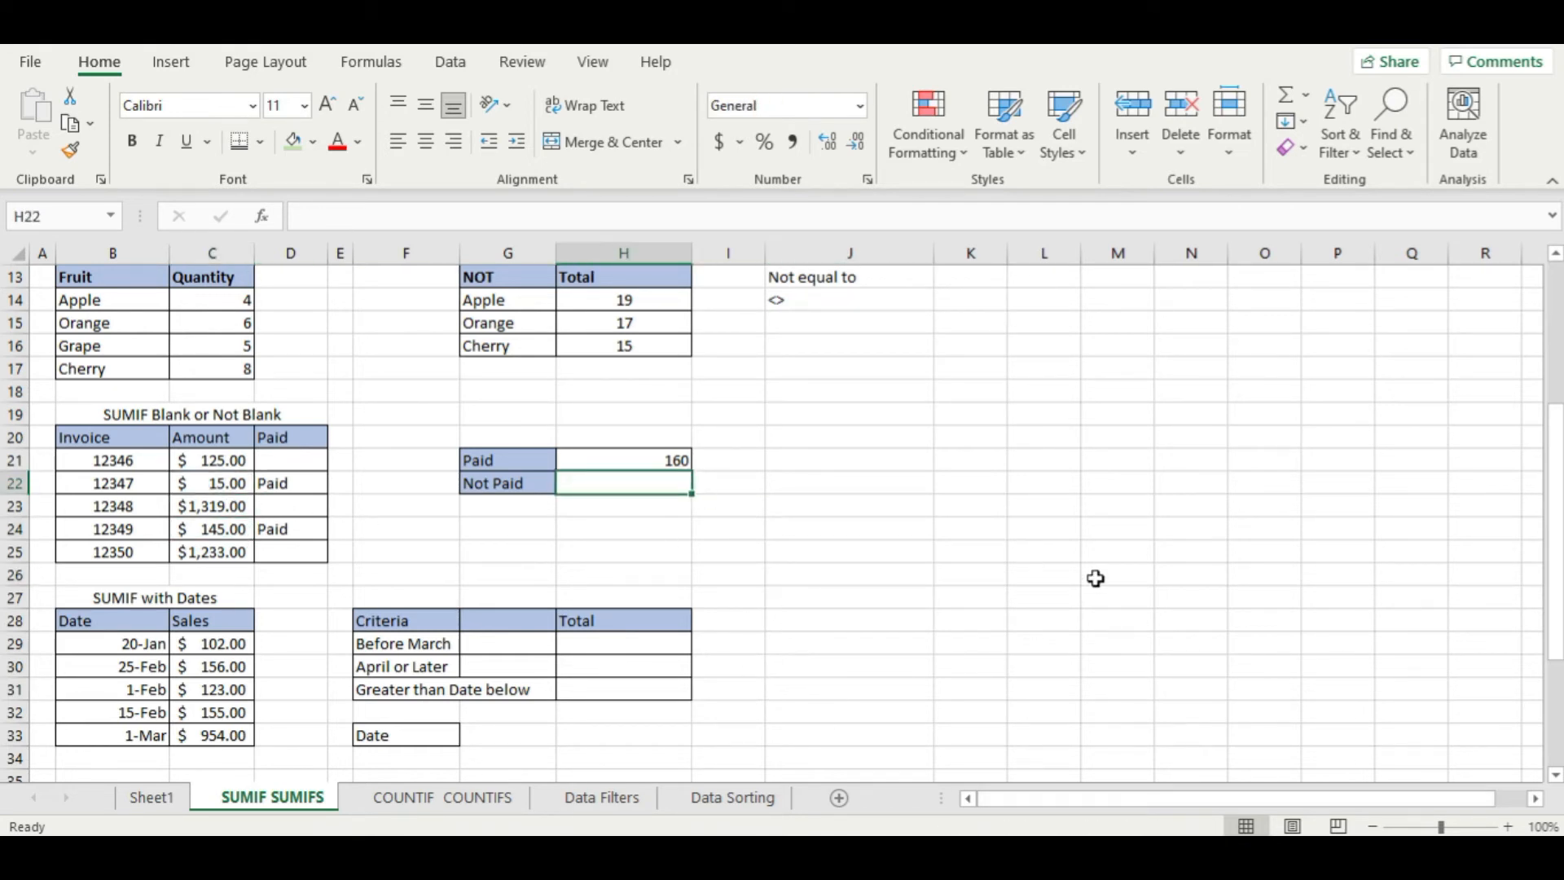
text(=)
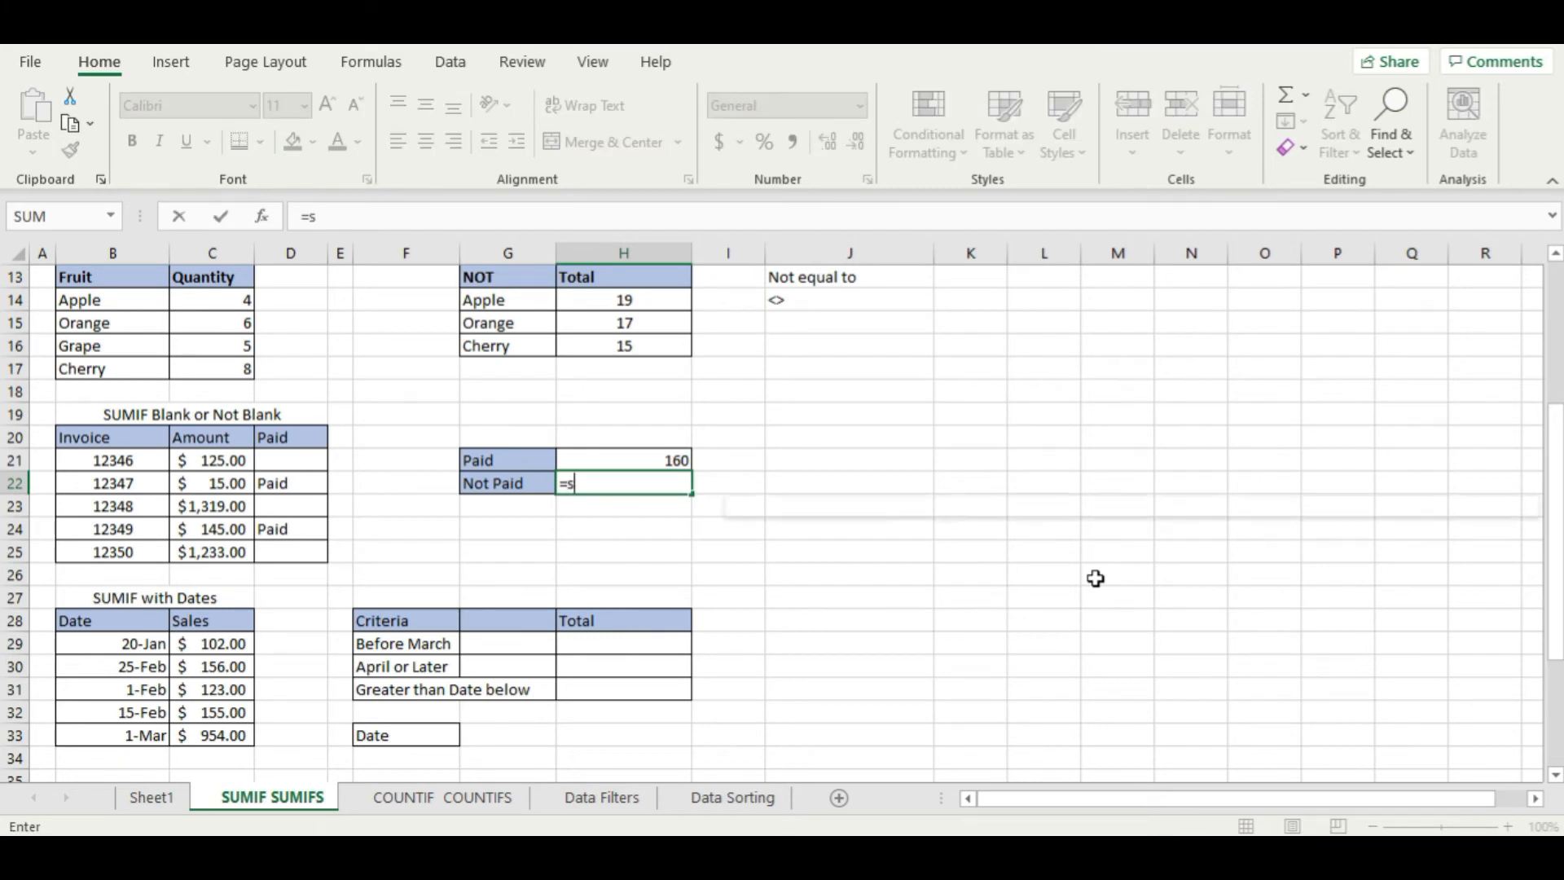
text(sumif()
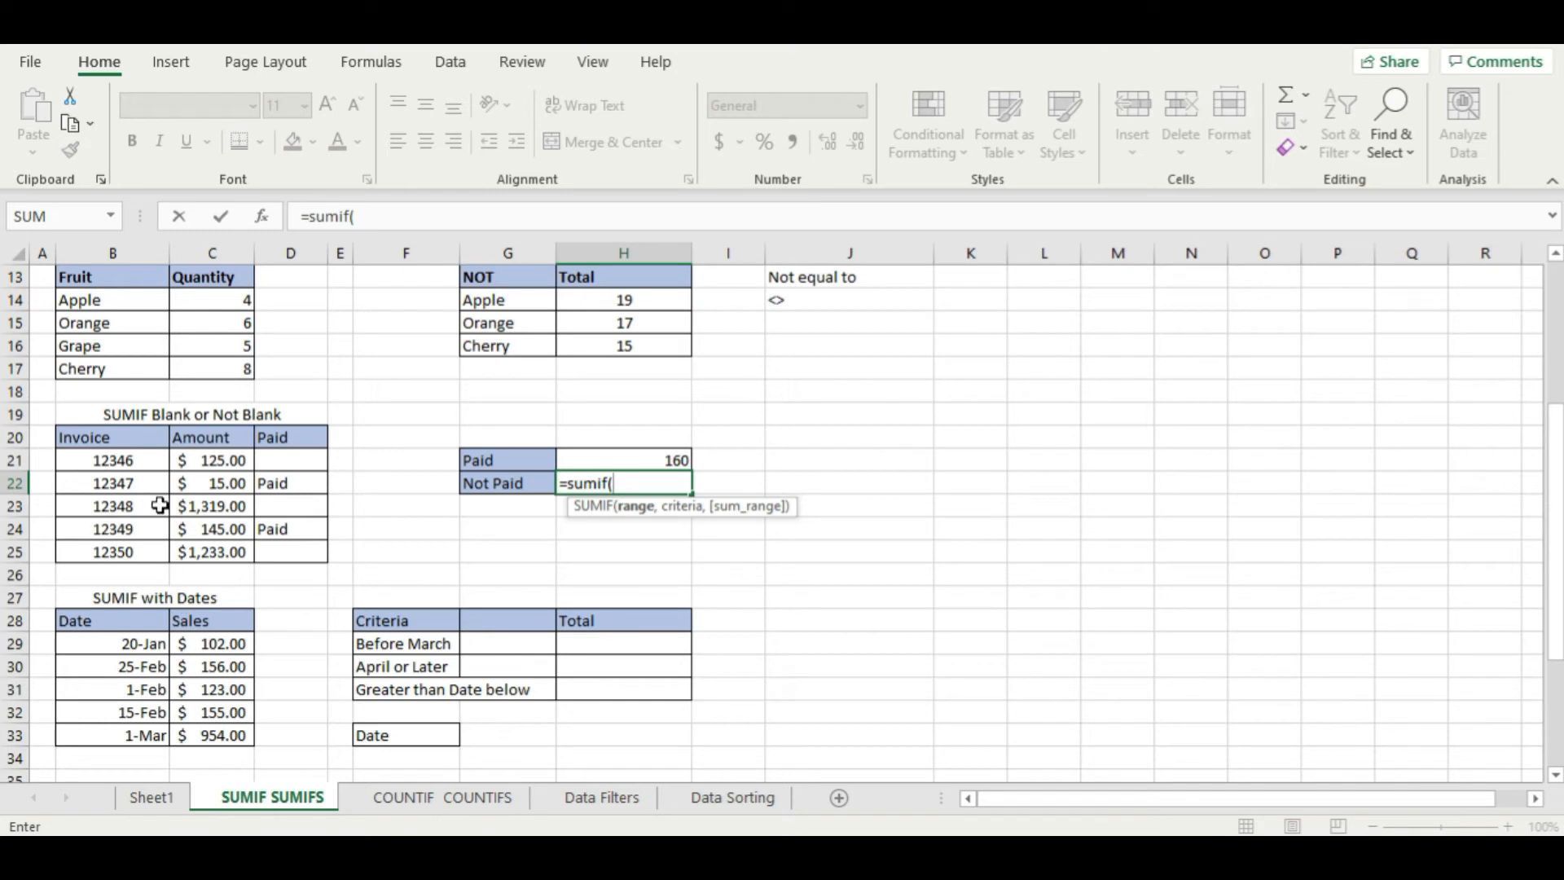
drag(293, 460, 285, 552)
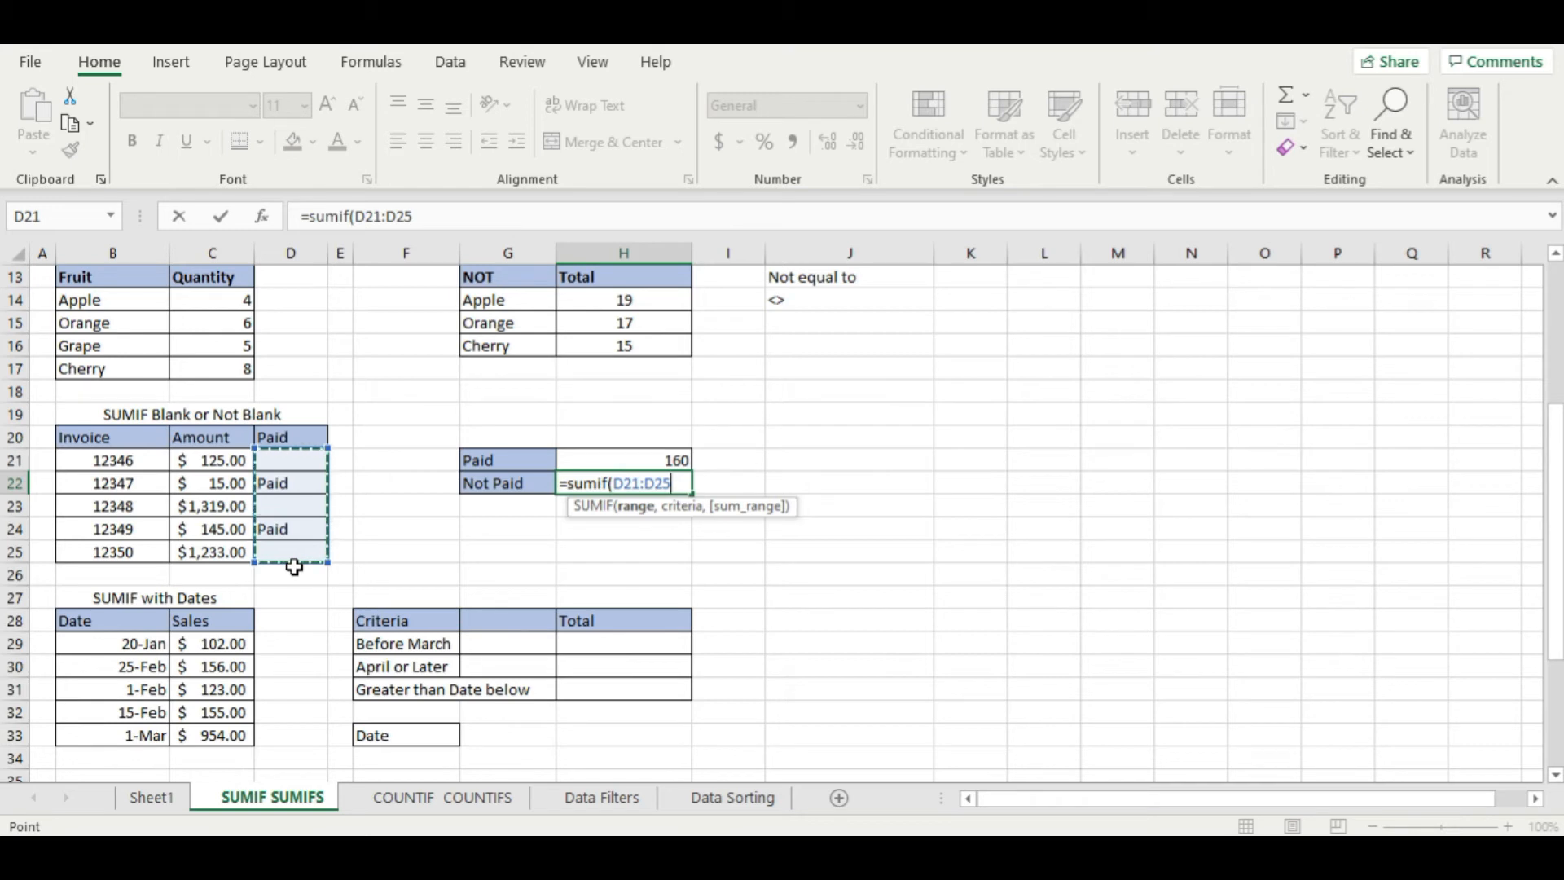
text(,)
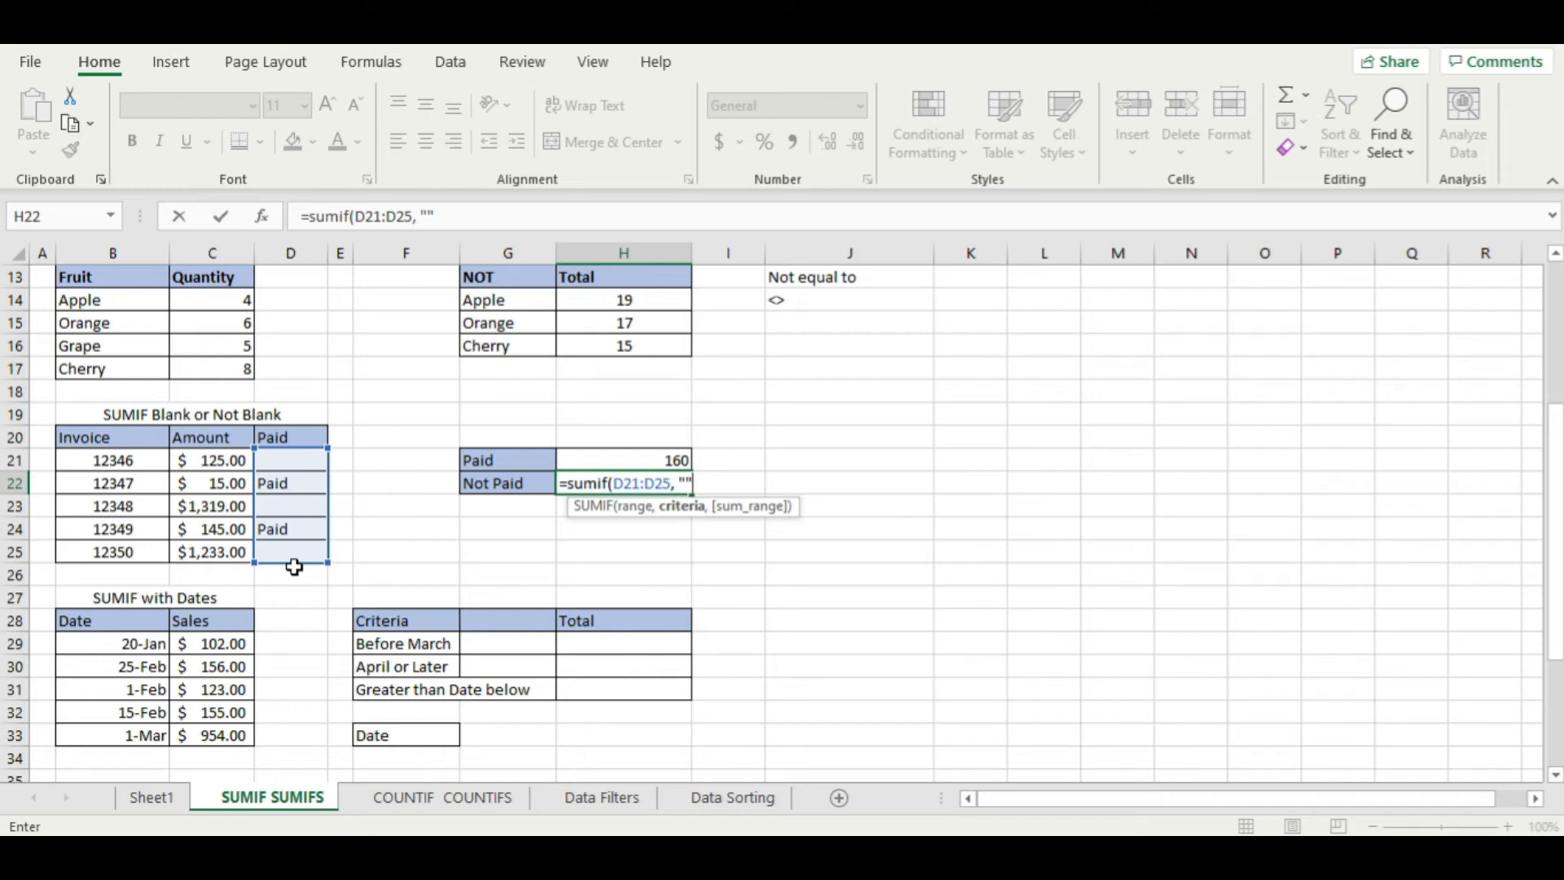
text(,)
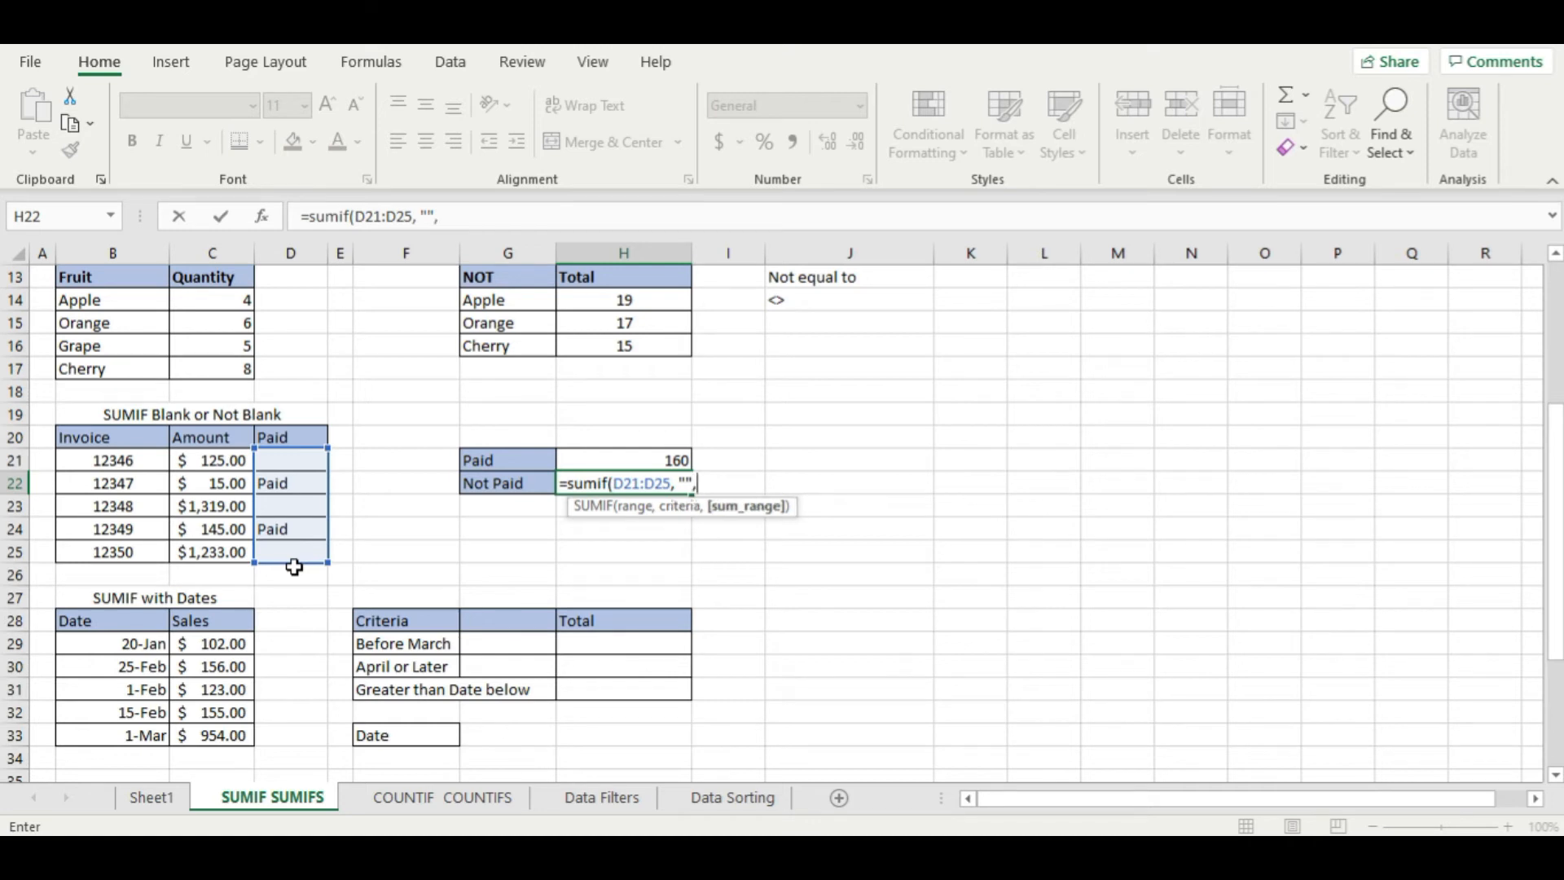
drag(215, 459, 209, 539)
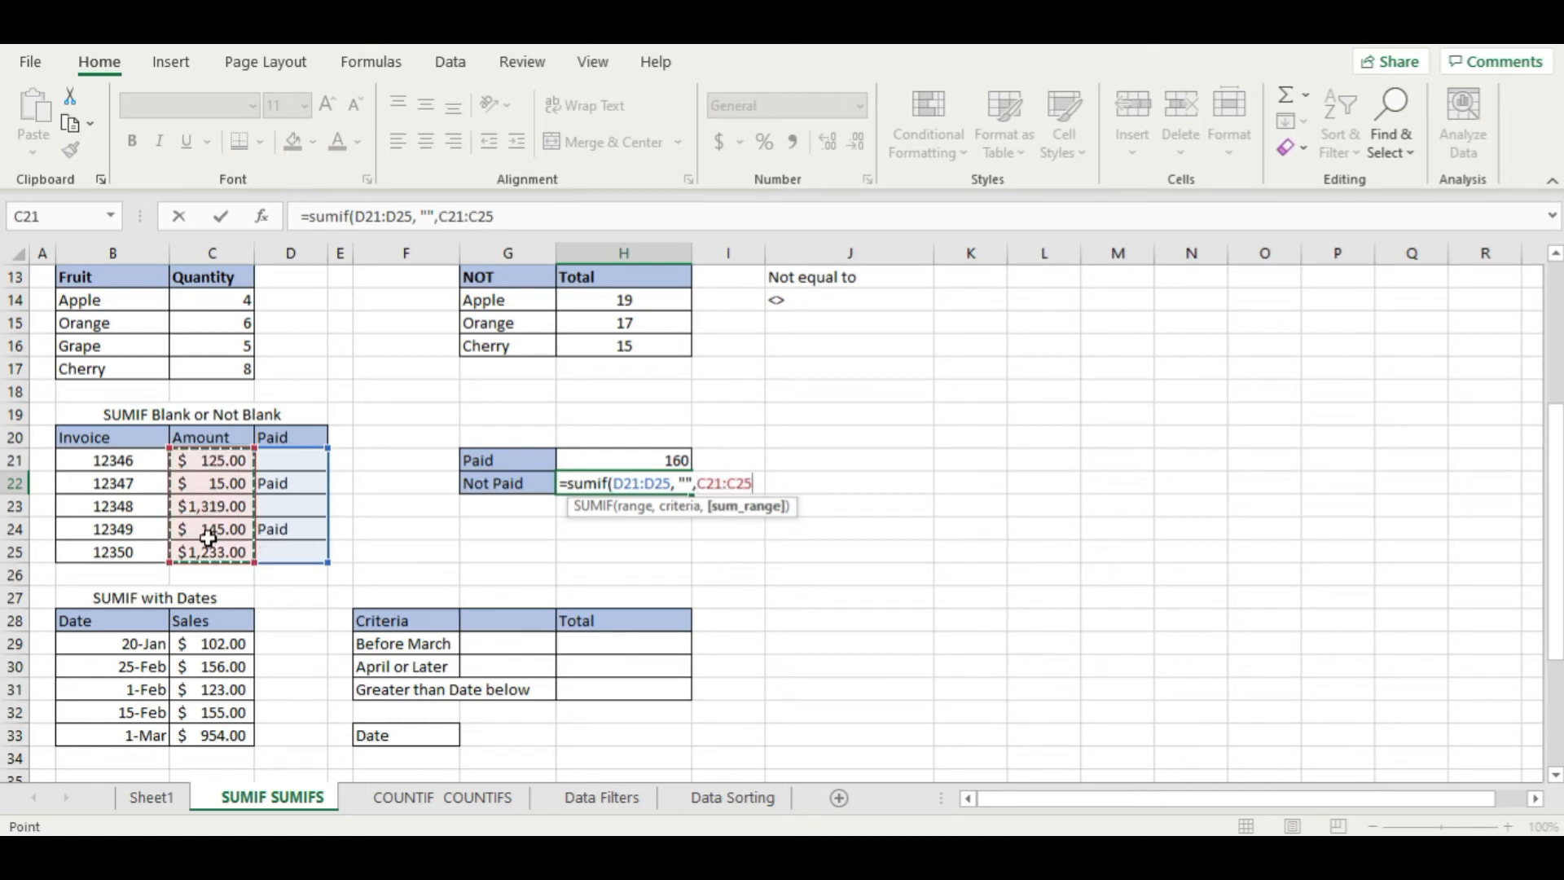
text())
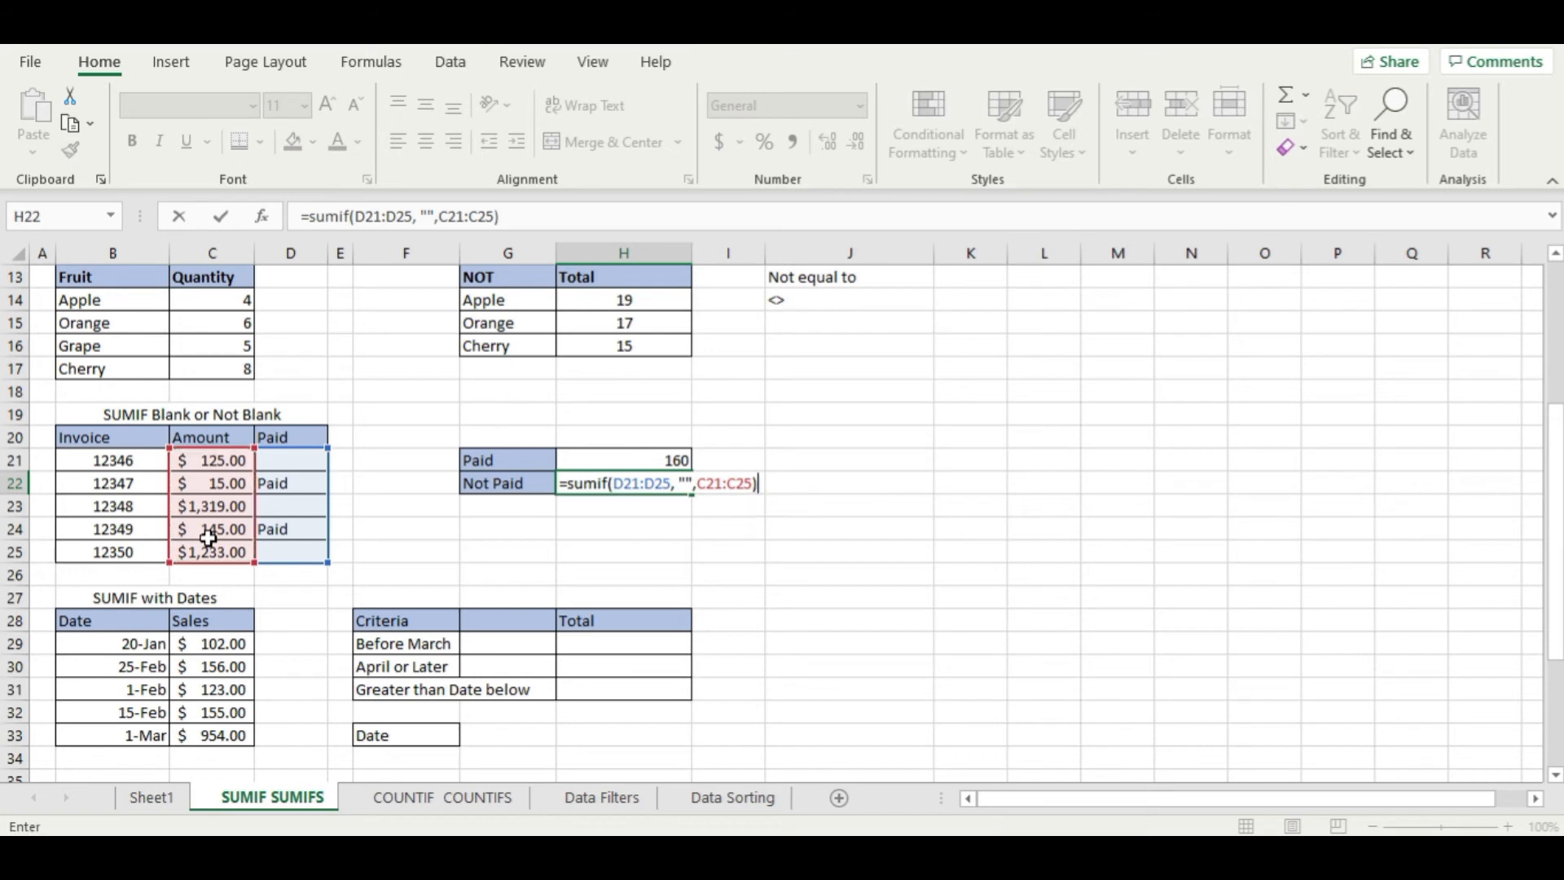
key(Return)
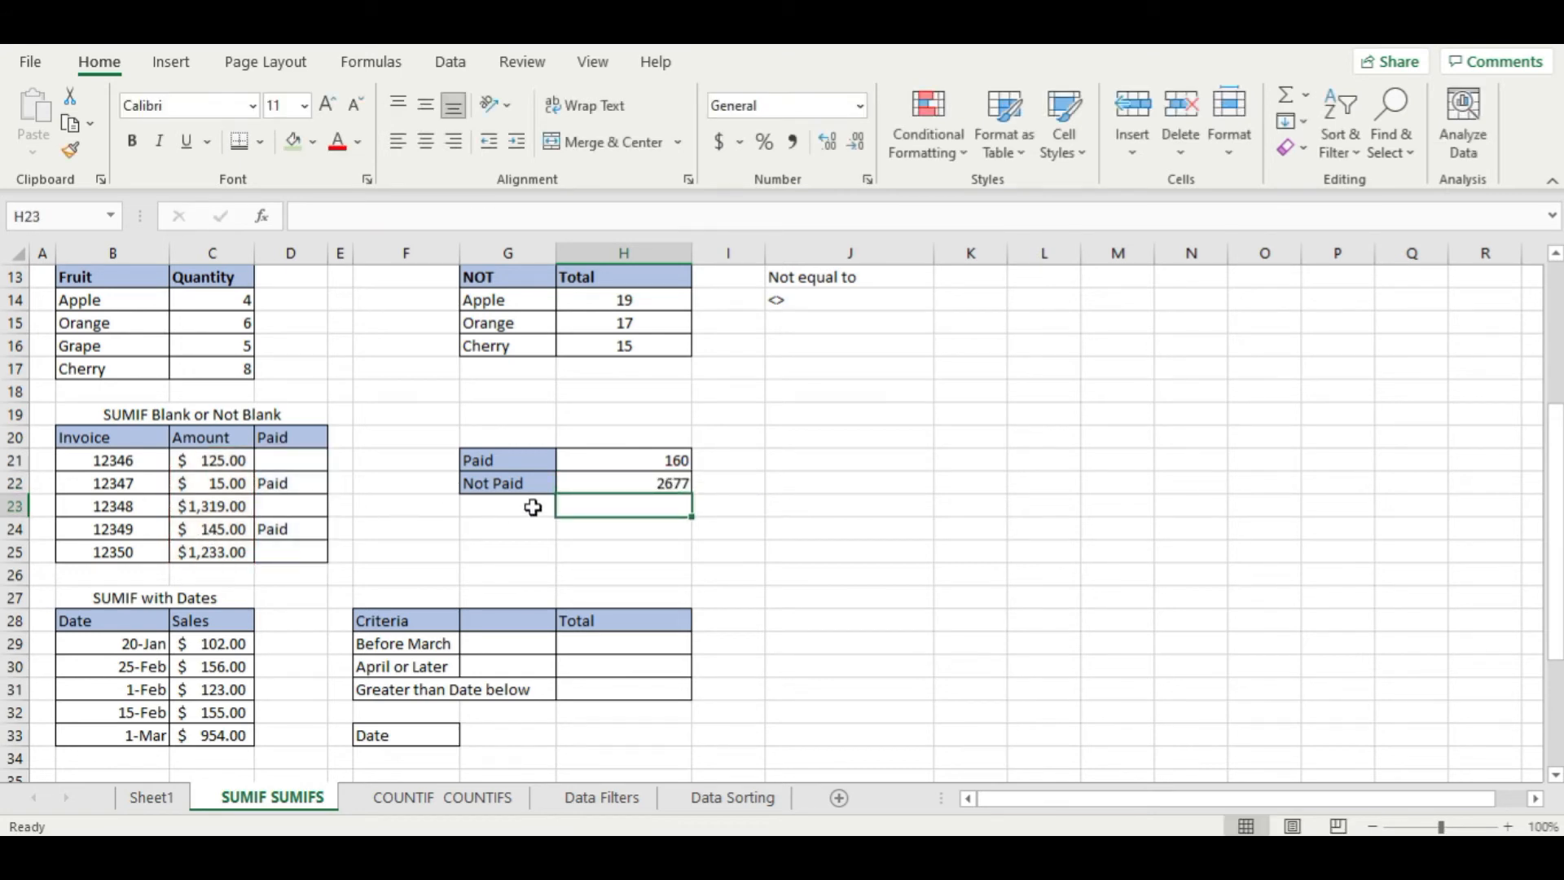
- Format the Paid and Not Paid totals in H21:H22 as dollar amounts in Accounting format
click(682, 476)
drag(610, 459, 619, 482)
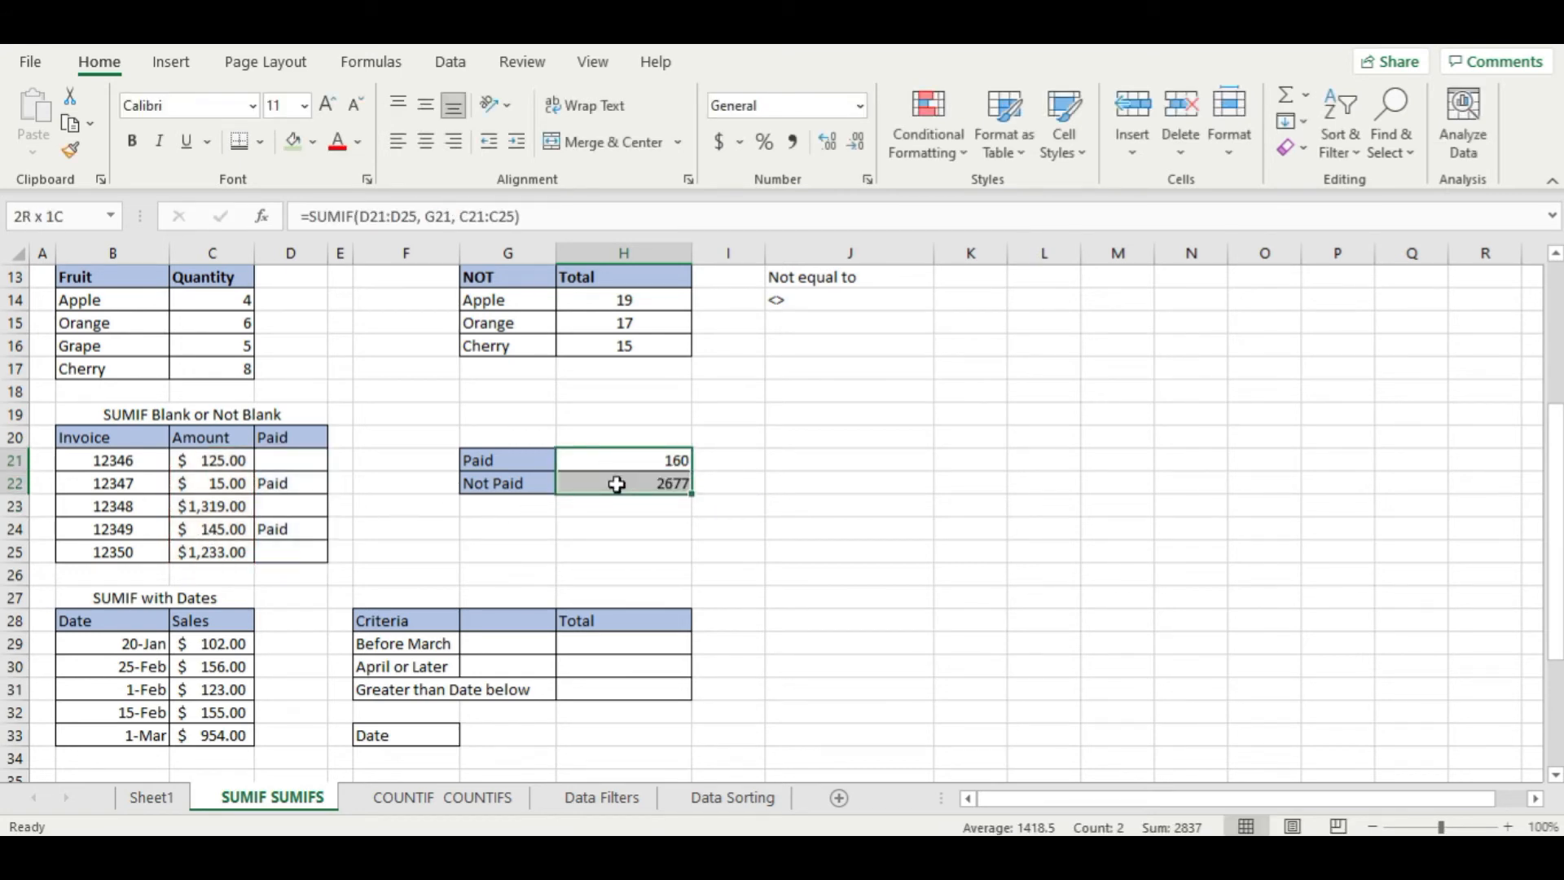
click(719, 141)
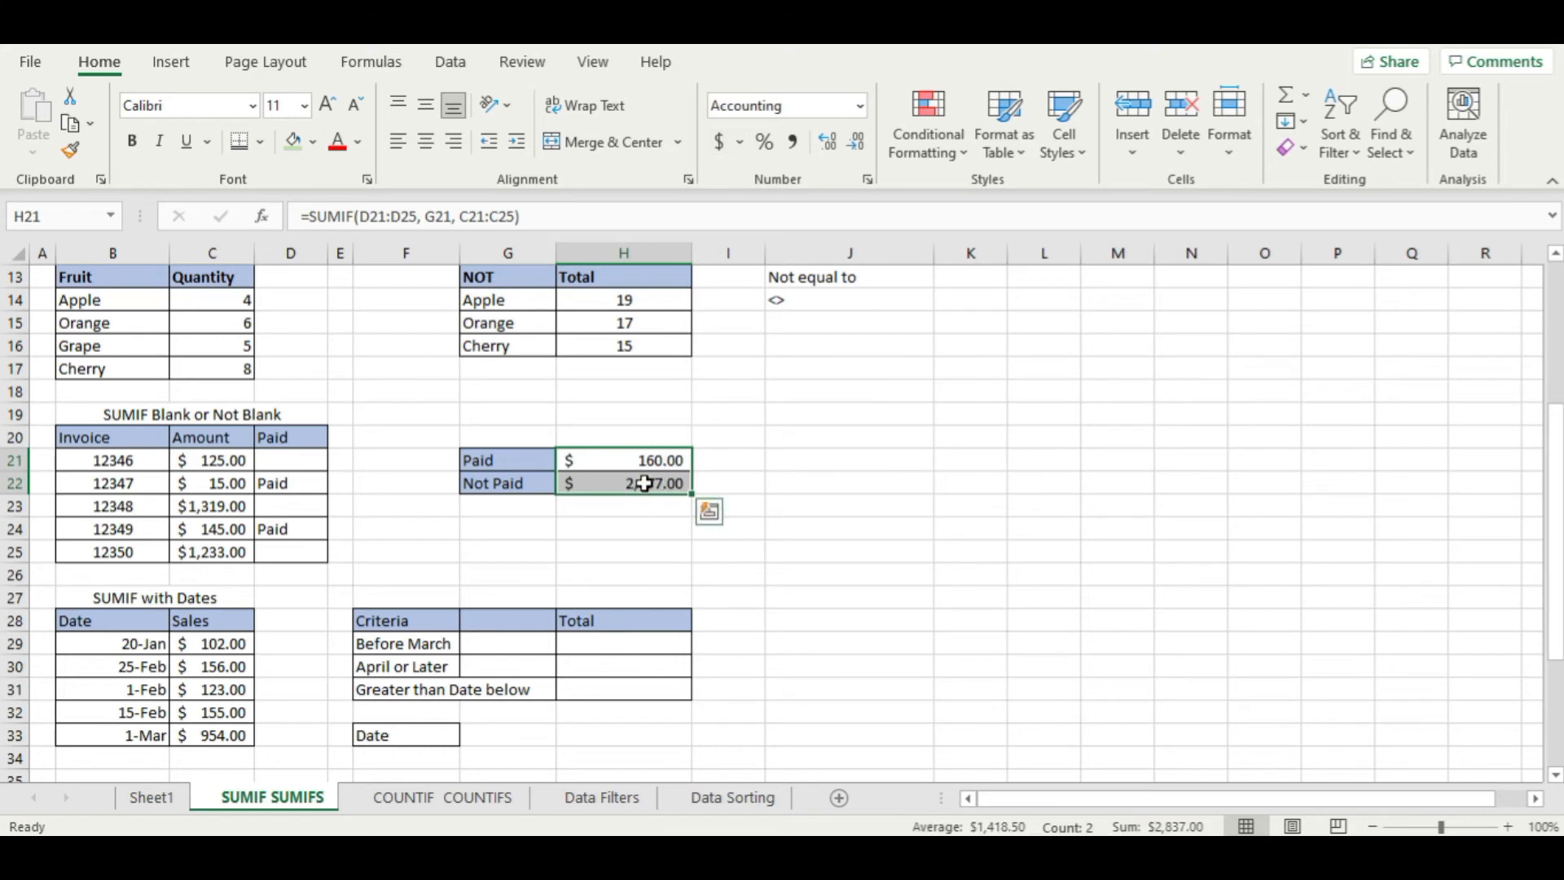
click(643, 483)
- Check the combined amount of the unpaid invoices in C21, C23 and C25 against the Not Paid total
click(220, 458)
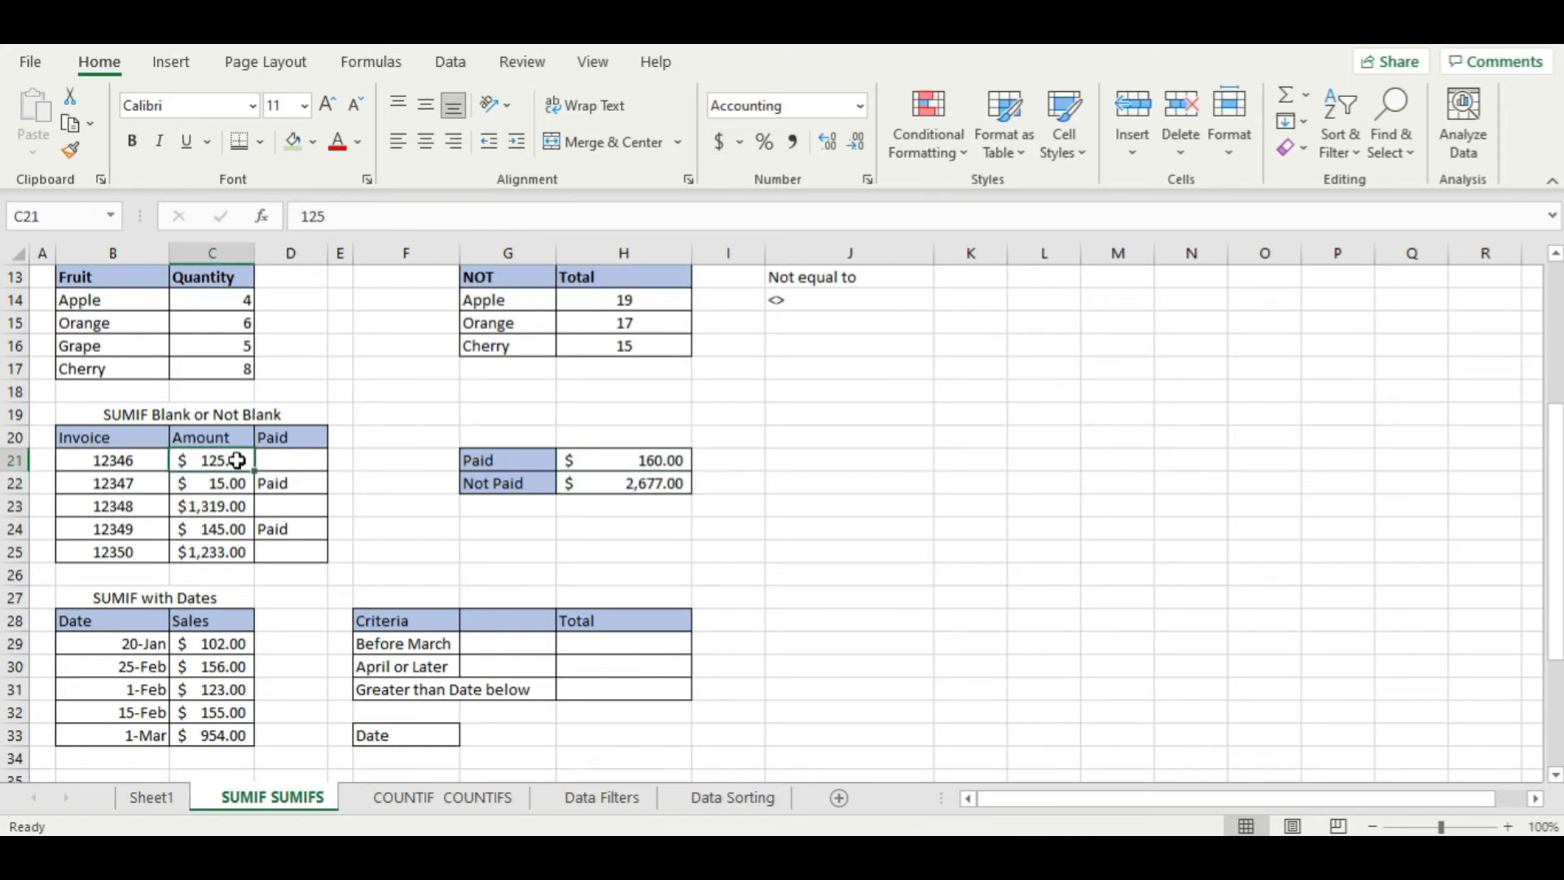
ctrl+click(224, 506)
ctrl+click(214, 556)
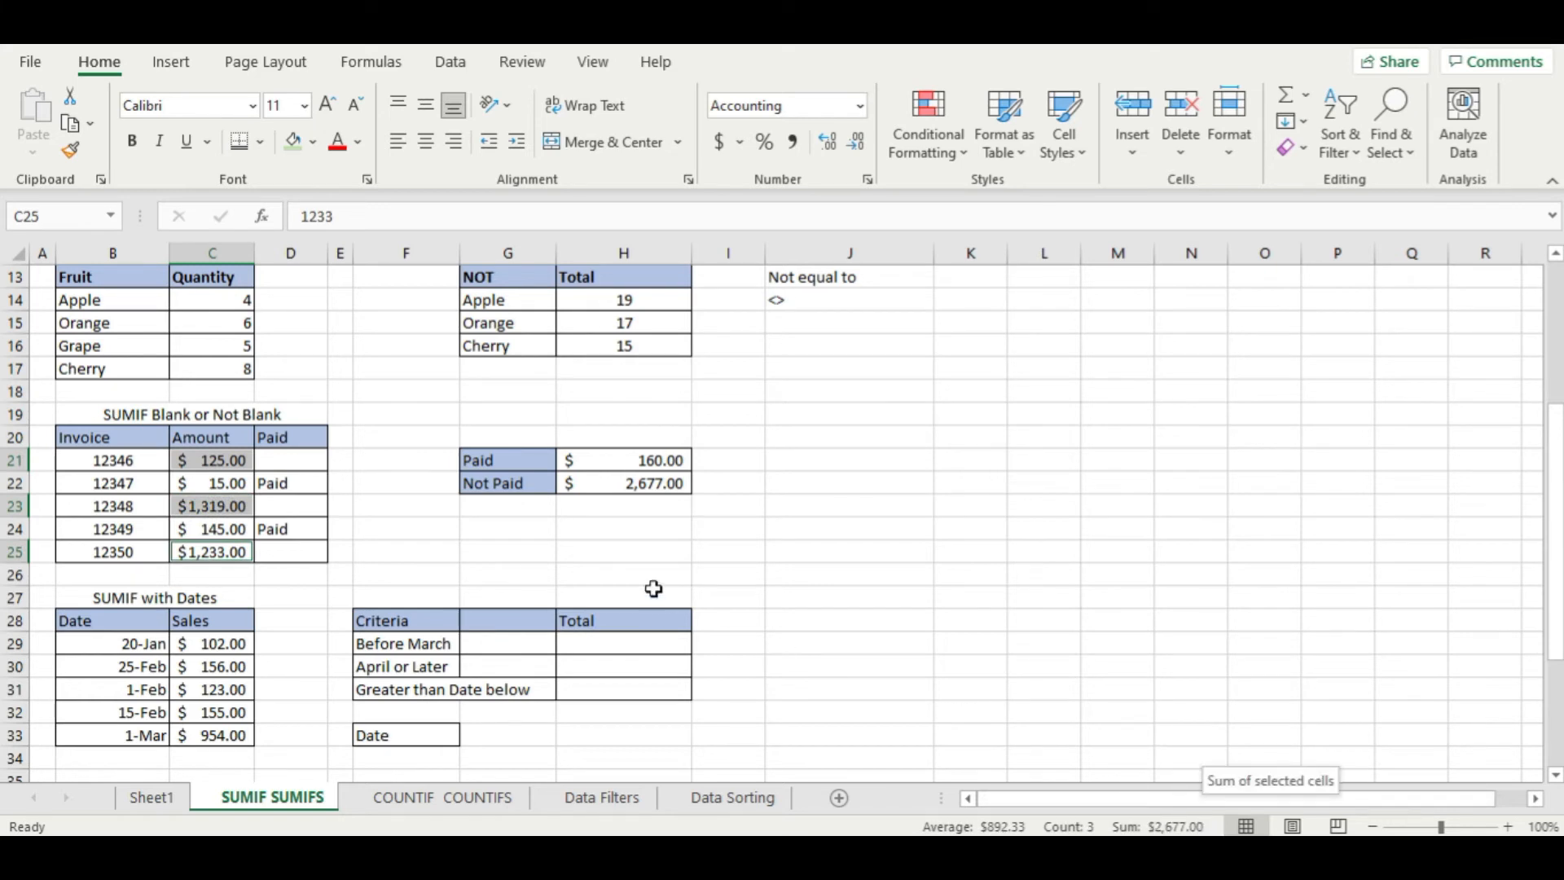
click(635, 484)
click(739, 466)
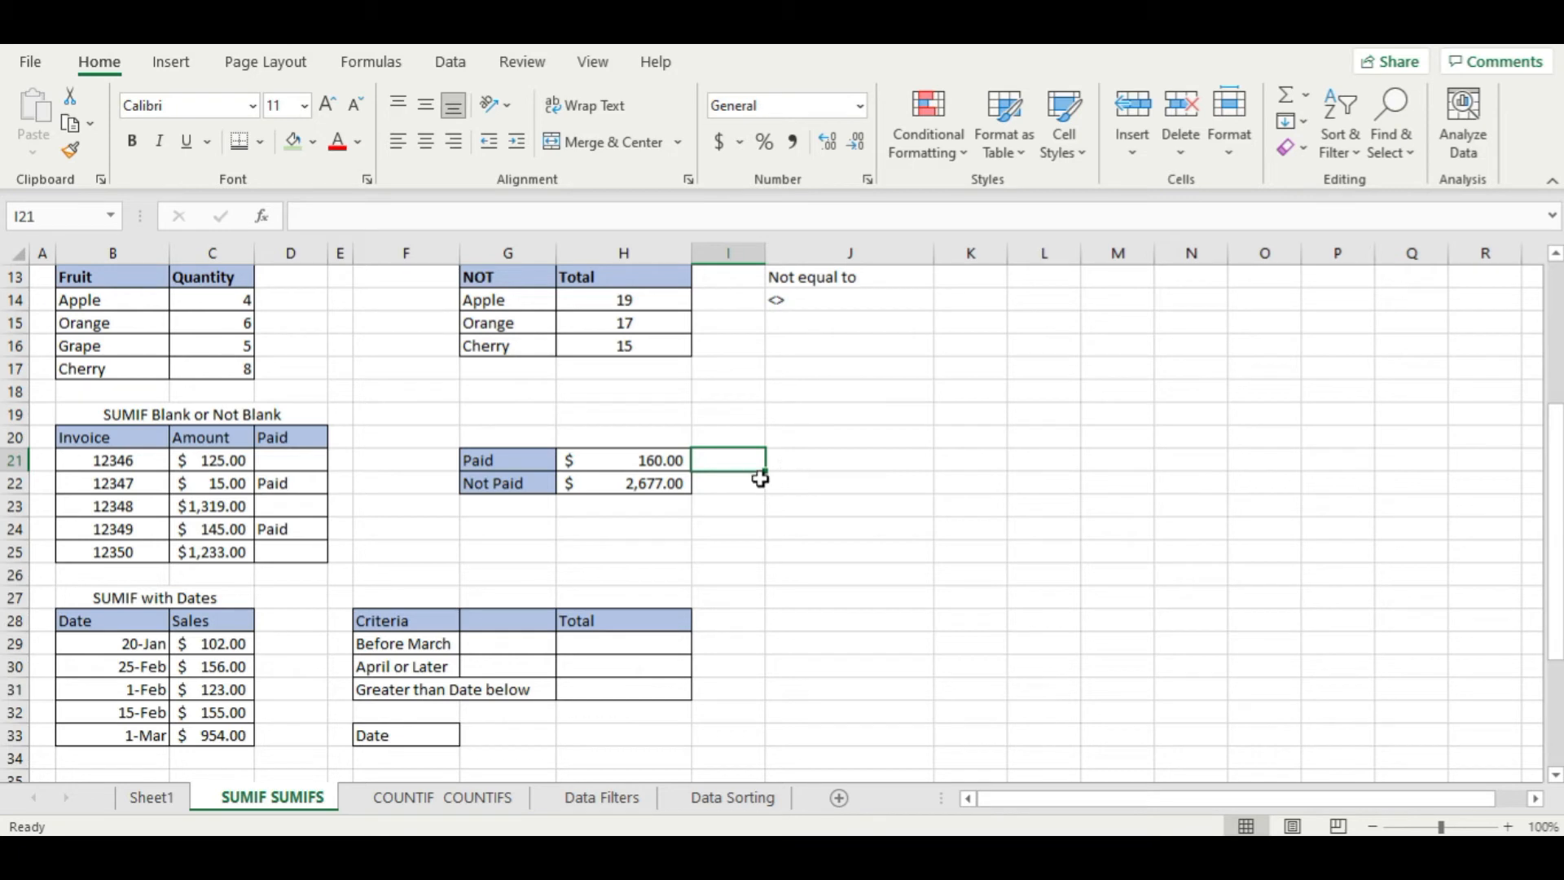
- Review the ranges and criteria used by the Paid total's formula in H21
click(614, 460)
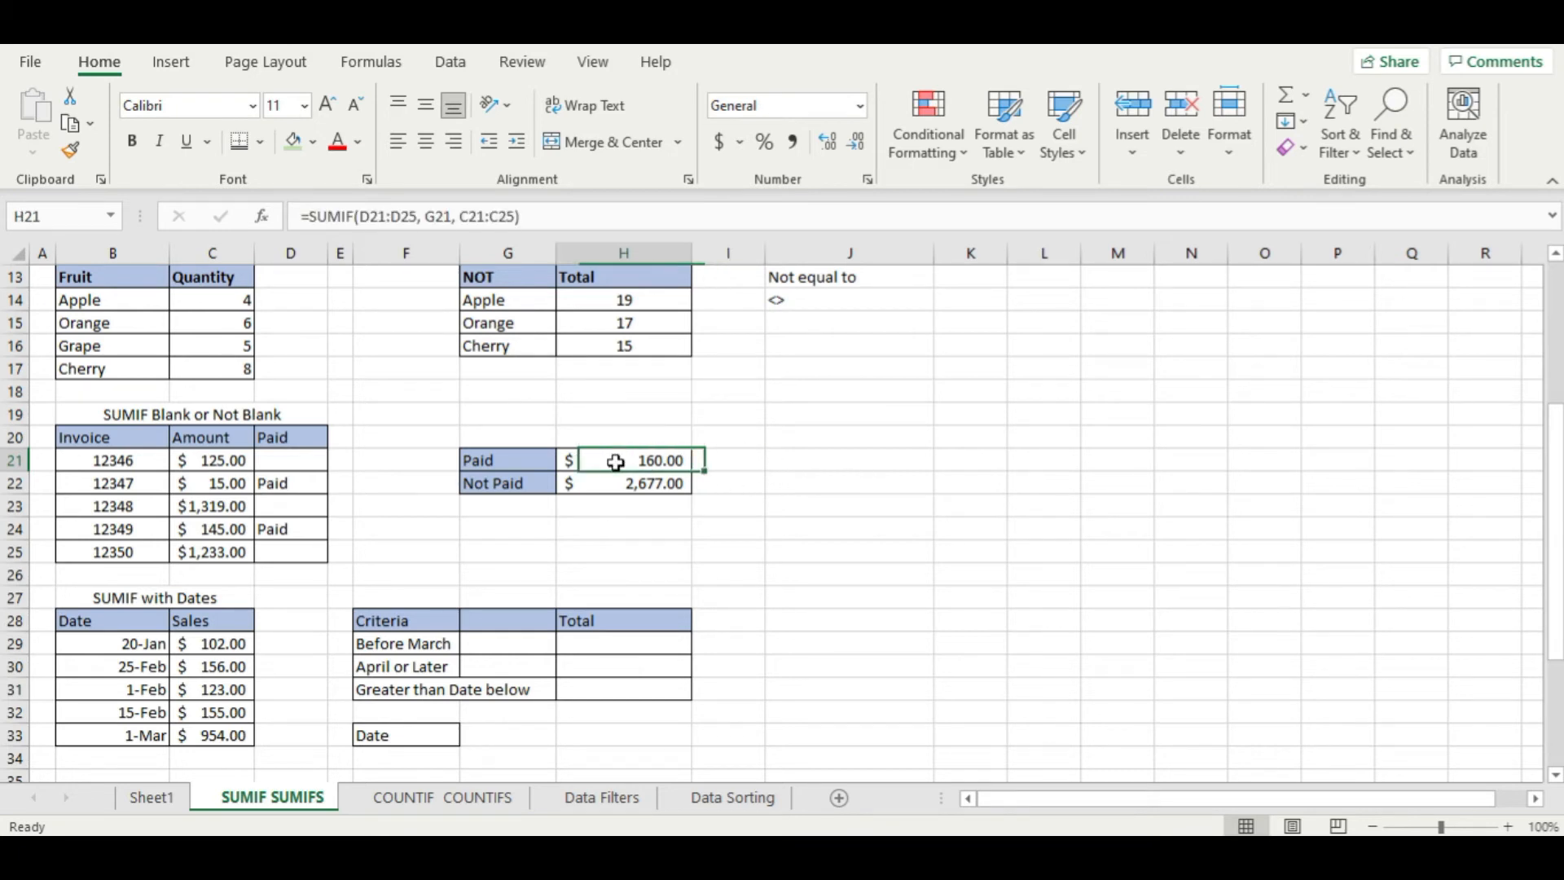
double_click(618, 460)
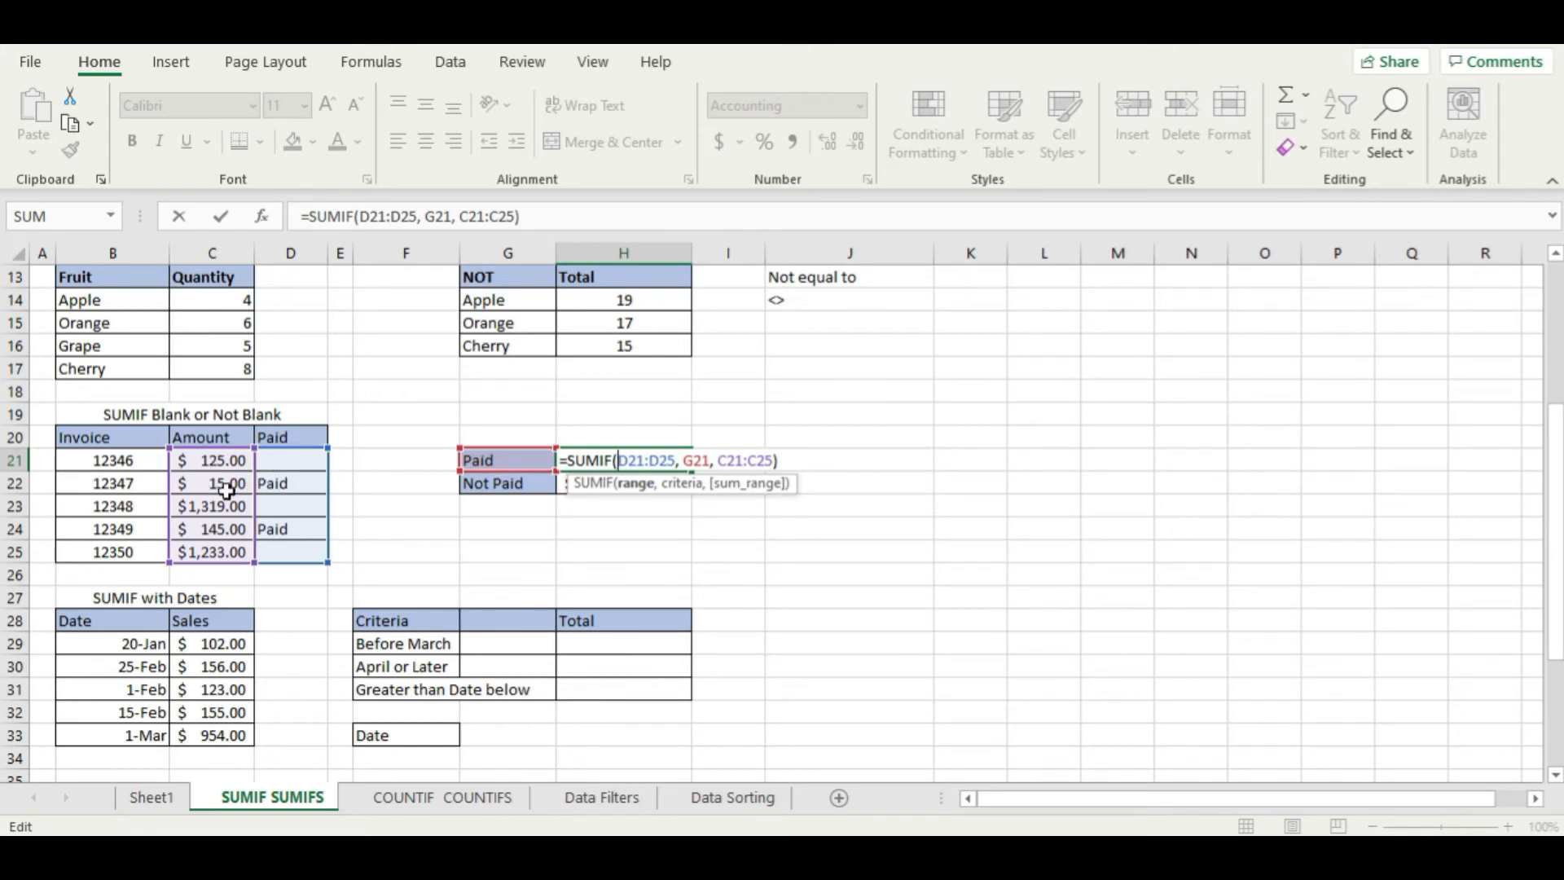
key(Return)
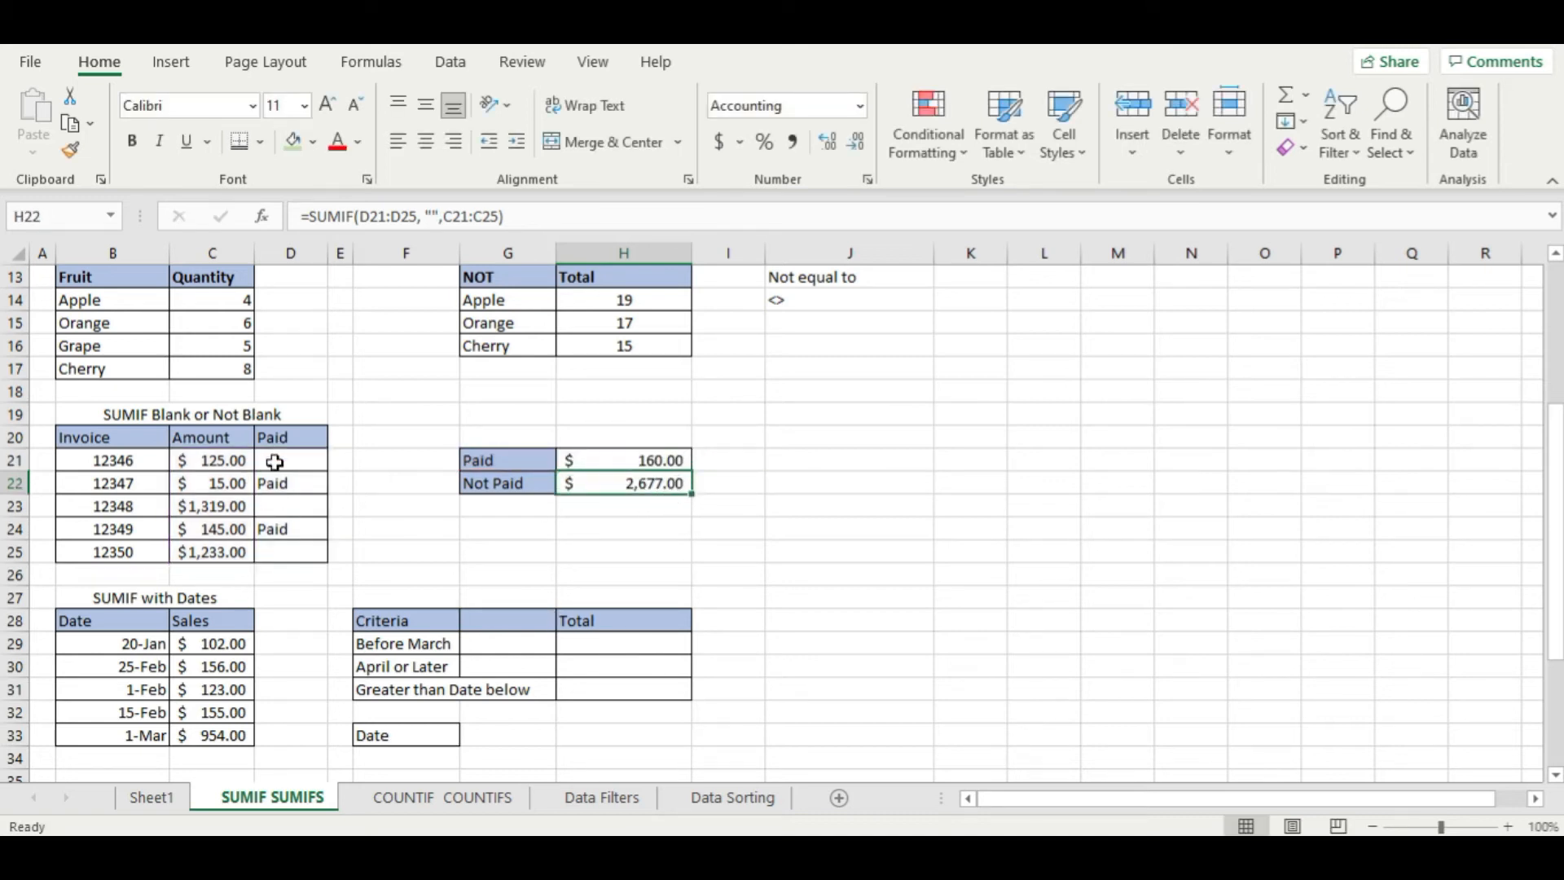
- Note the blank criteria "" in cell J22, beside the Not Paid total
click(815, 484)
text("")
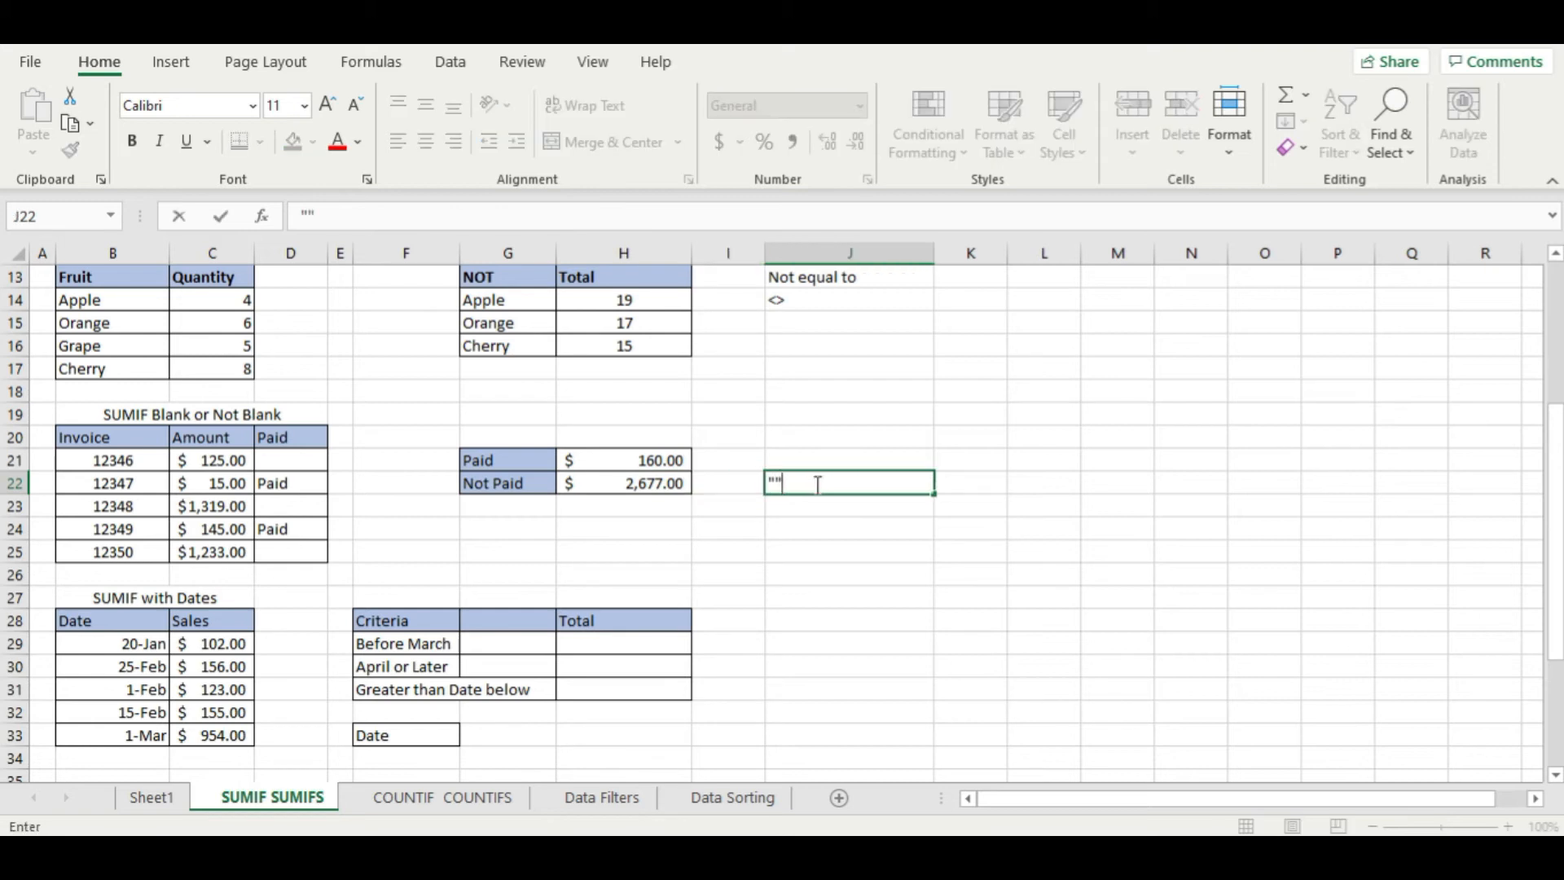
key(Return)
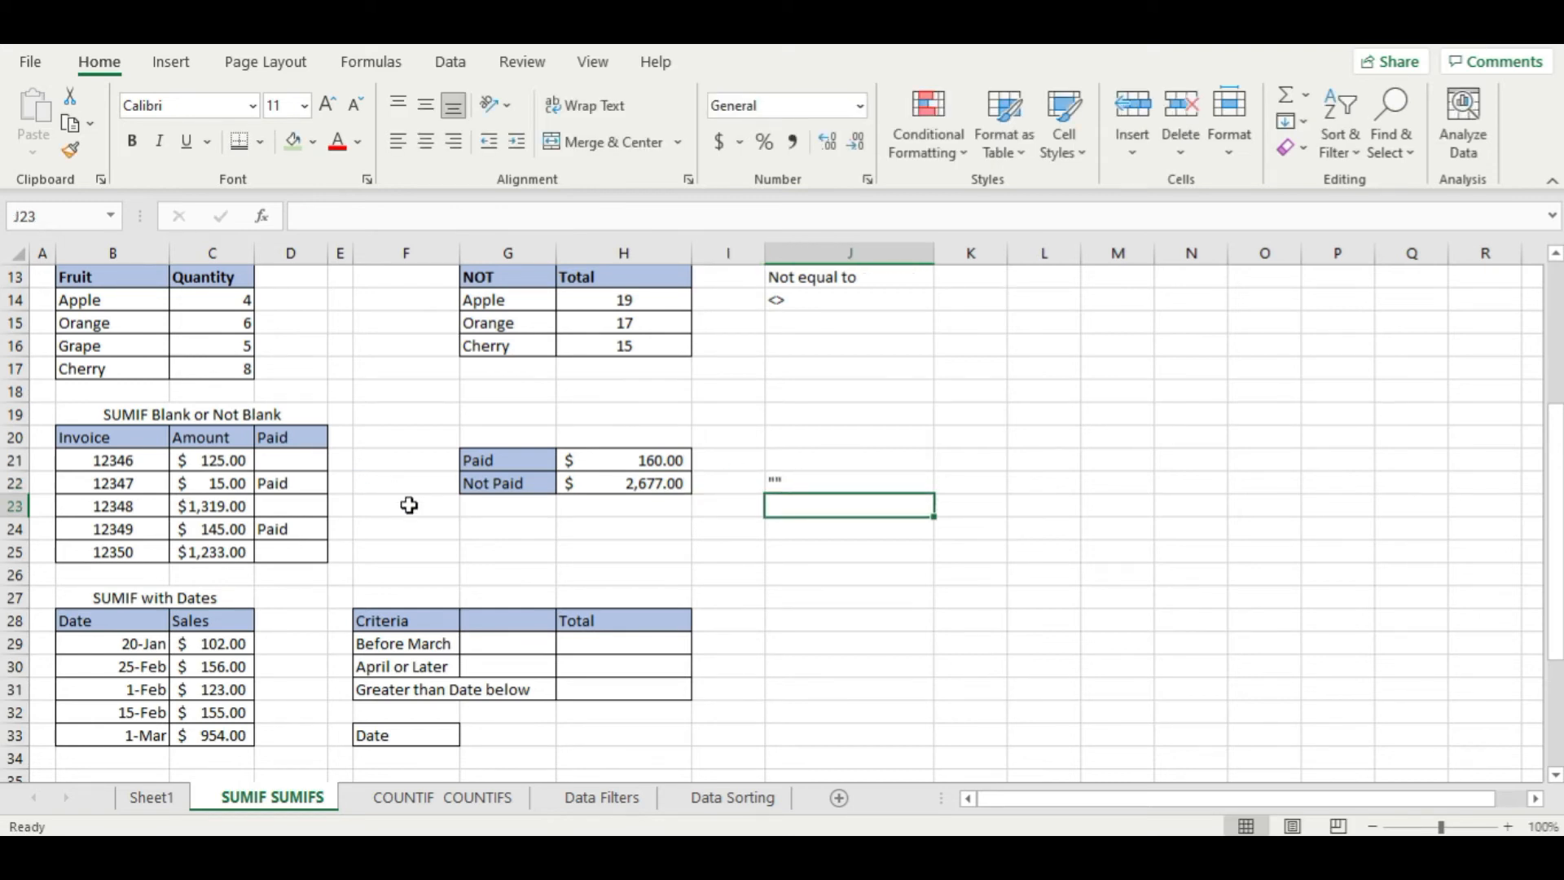
- Move the SUMIF with Dates criteria labels from F28:F33 to G28:G33, then widen column G and narrow column F
scroll(410, 501, down, 3)
scroll(410, 504, down, 1)
click(794, 454)
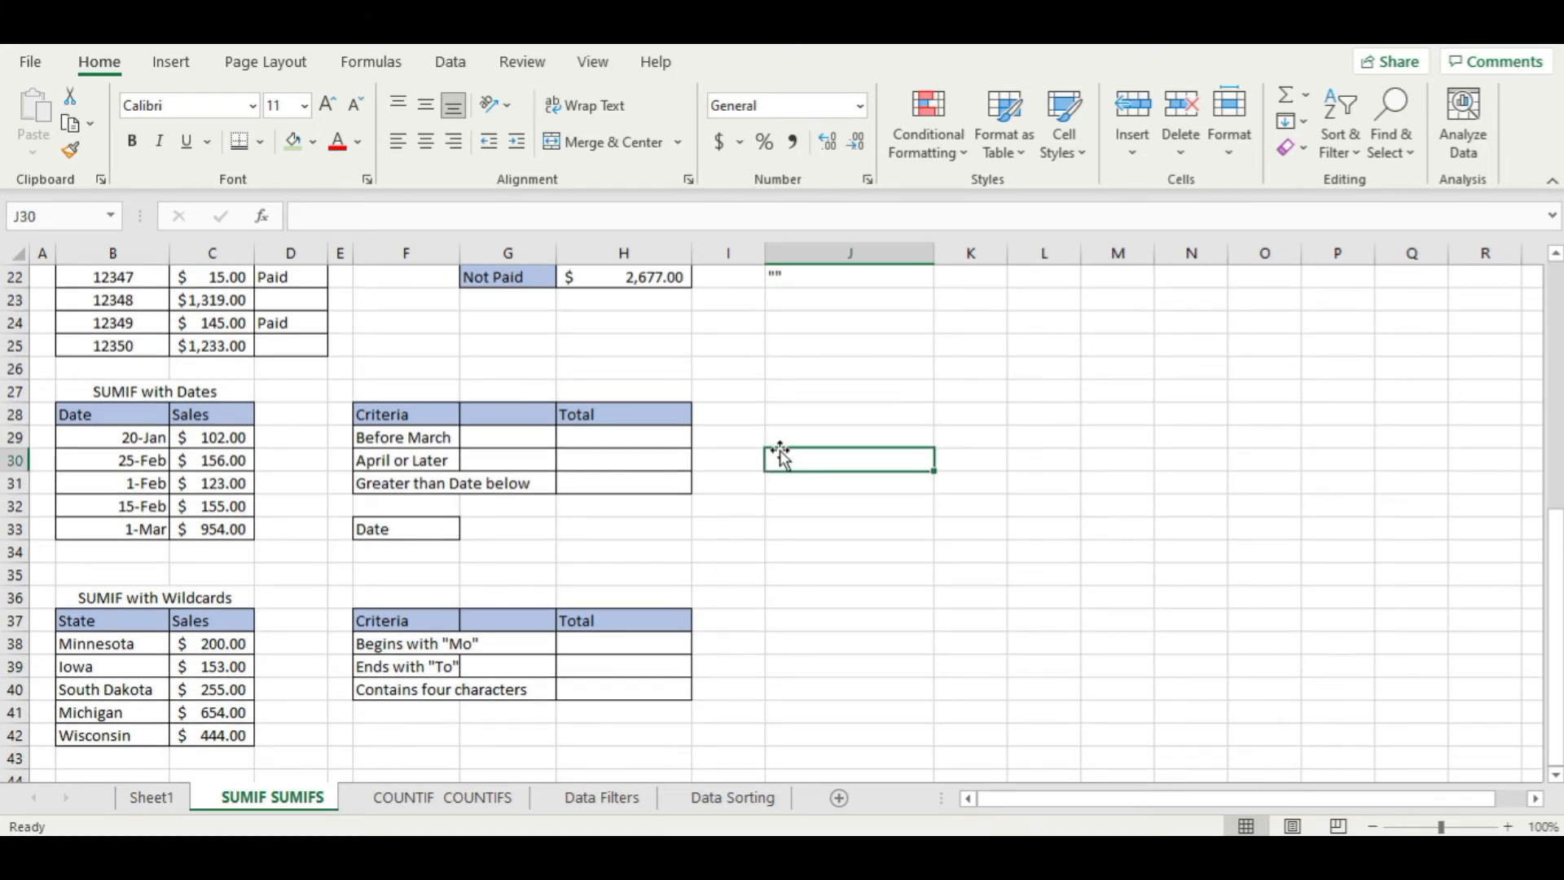
drag(460, 252, 494, 253)
drag(457, 424, 443, 530)
drag(489, 481, 568, 408)
click(868, 359)
drag(585, 256, 682, 255)
drag(492, 255, 438, 261)
- Move the SUMIF with Wildcards criteria labels from F37:F40 to G37:G40 and widen column G to fit the labels
drag(388, 619, 403, 680)
key(ctrl+x)
click(516, 617)
key(ctrl+v)
click(765, 525)
drag(627, 254, 703, 254)
click(650, 444)
click(830, 488)
click(782, 528)
- Apply all borders to the Date label and its entry cell in G33:H33
drag(674, 527, 750, 523)
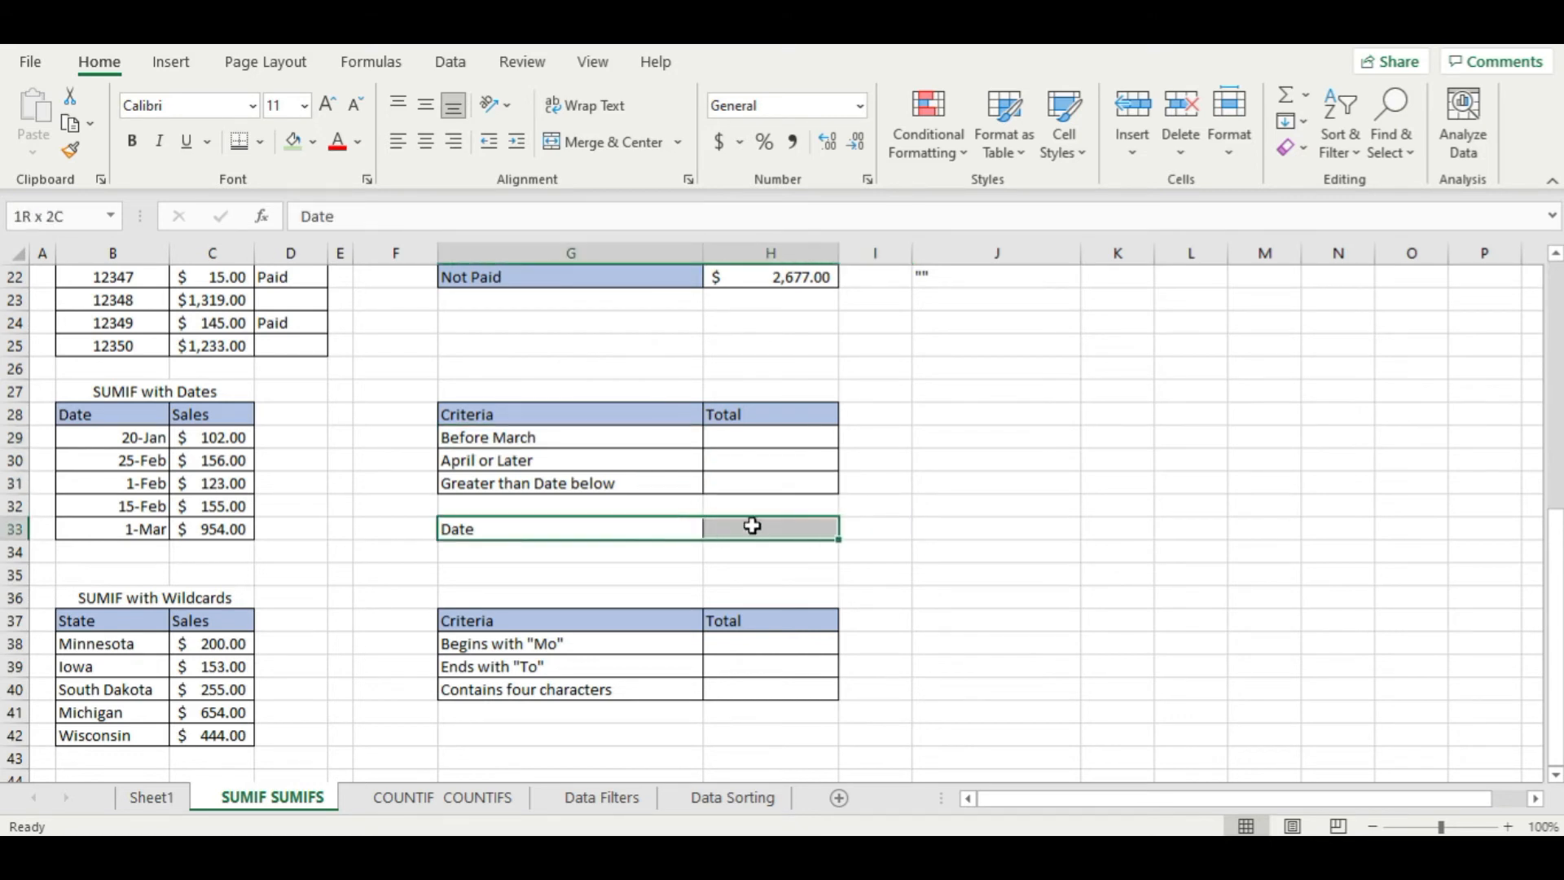
click(261, 142)
click(309, 368)
click(1012, 446)
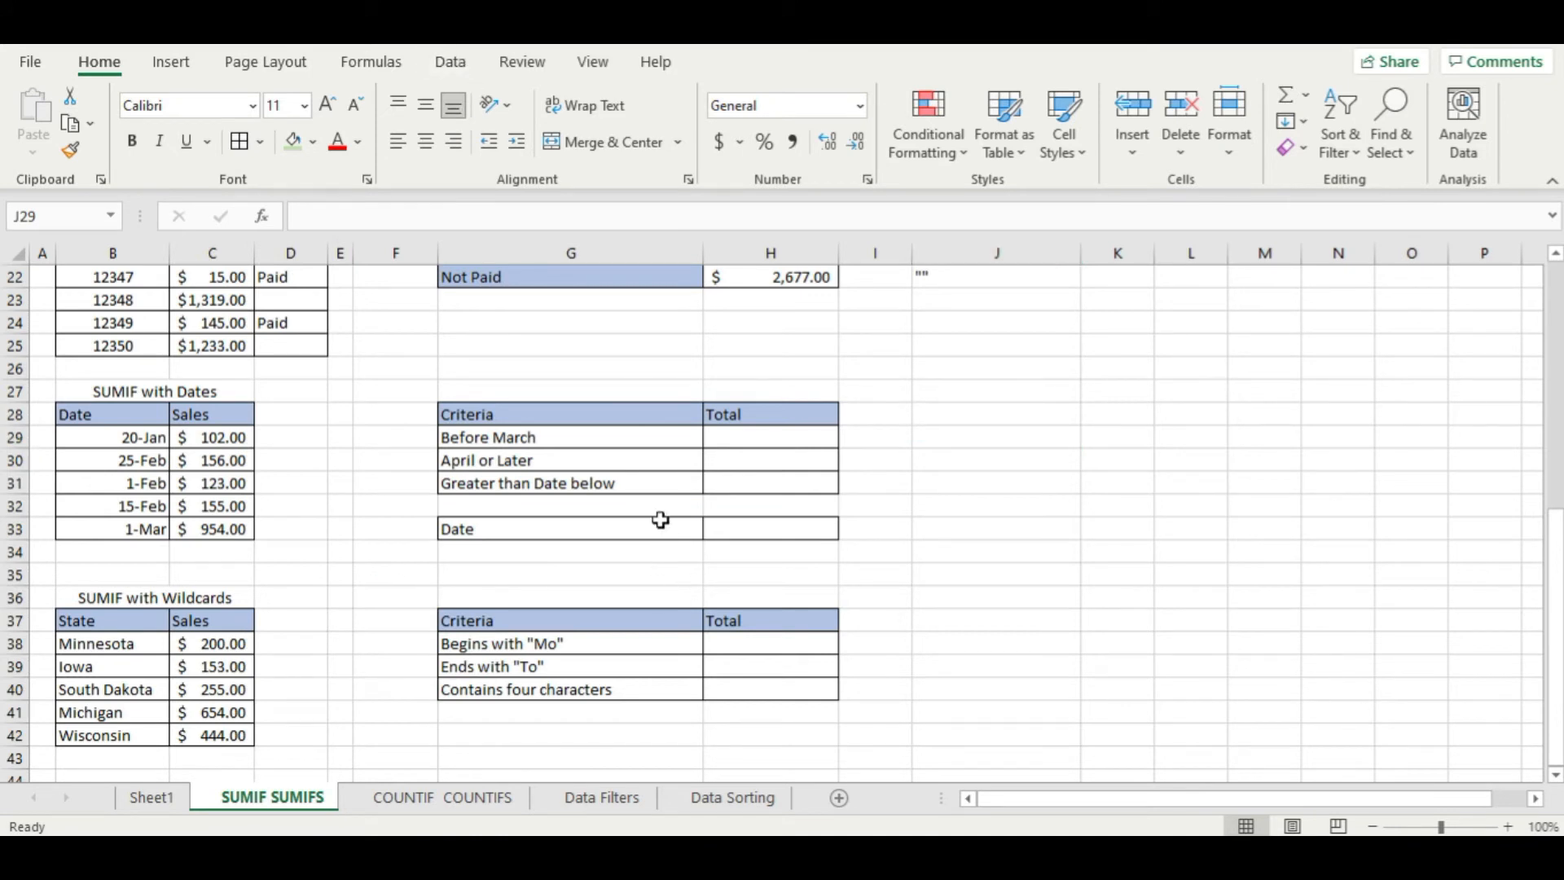
- In H29, begin the Before March SUMIF with range B29:B33 and criteria "<"&DATE(2021, 3, 1)
click(747, 440)
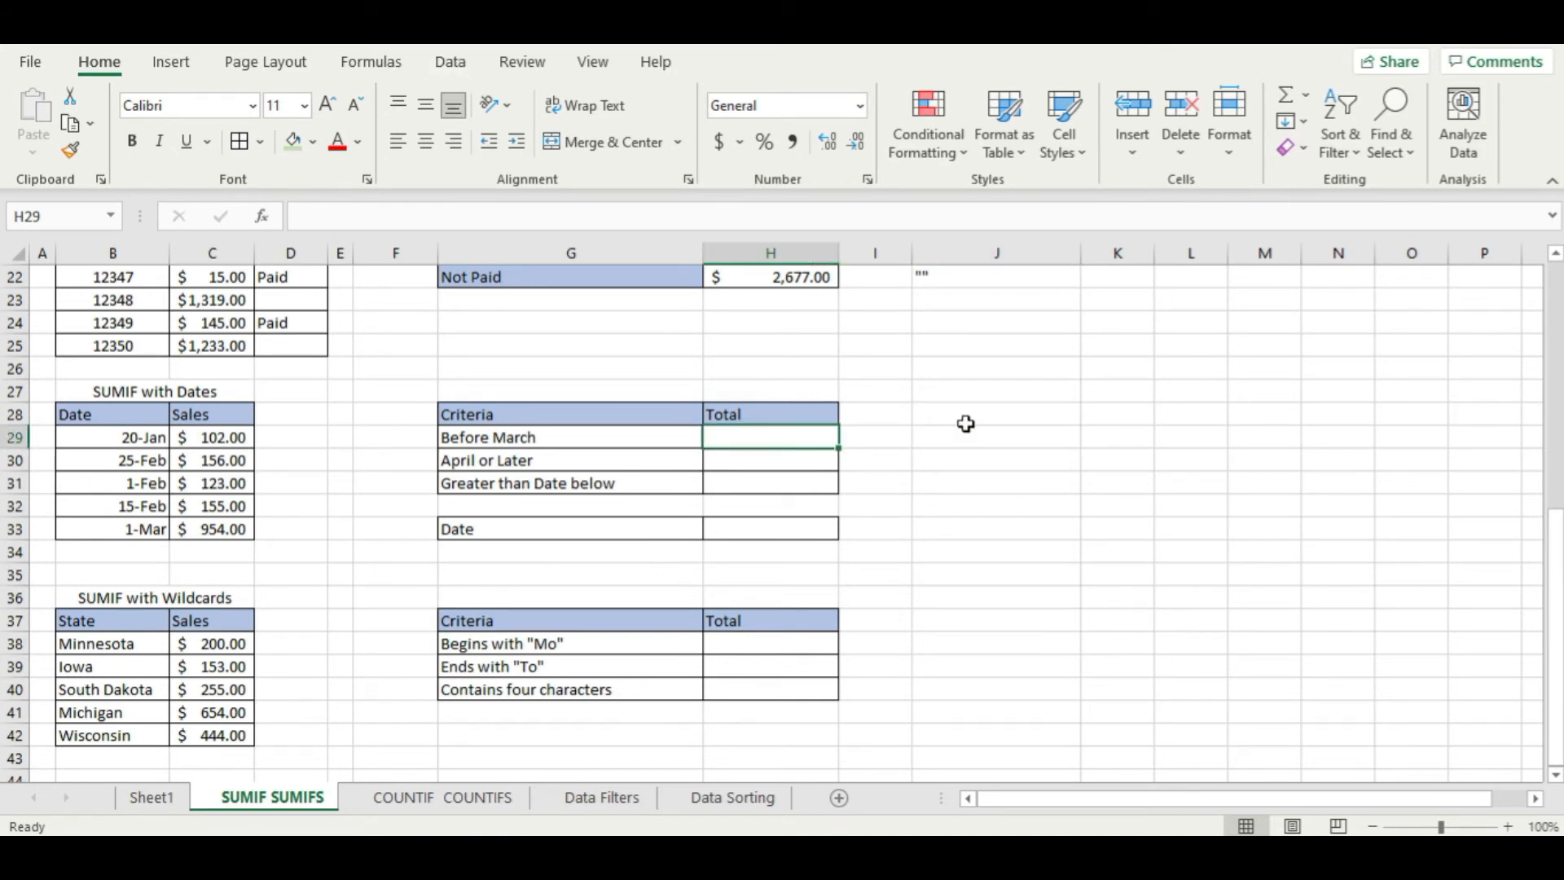
text(=)
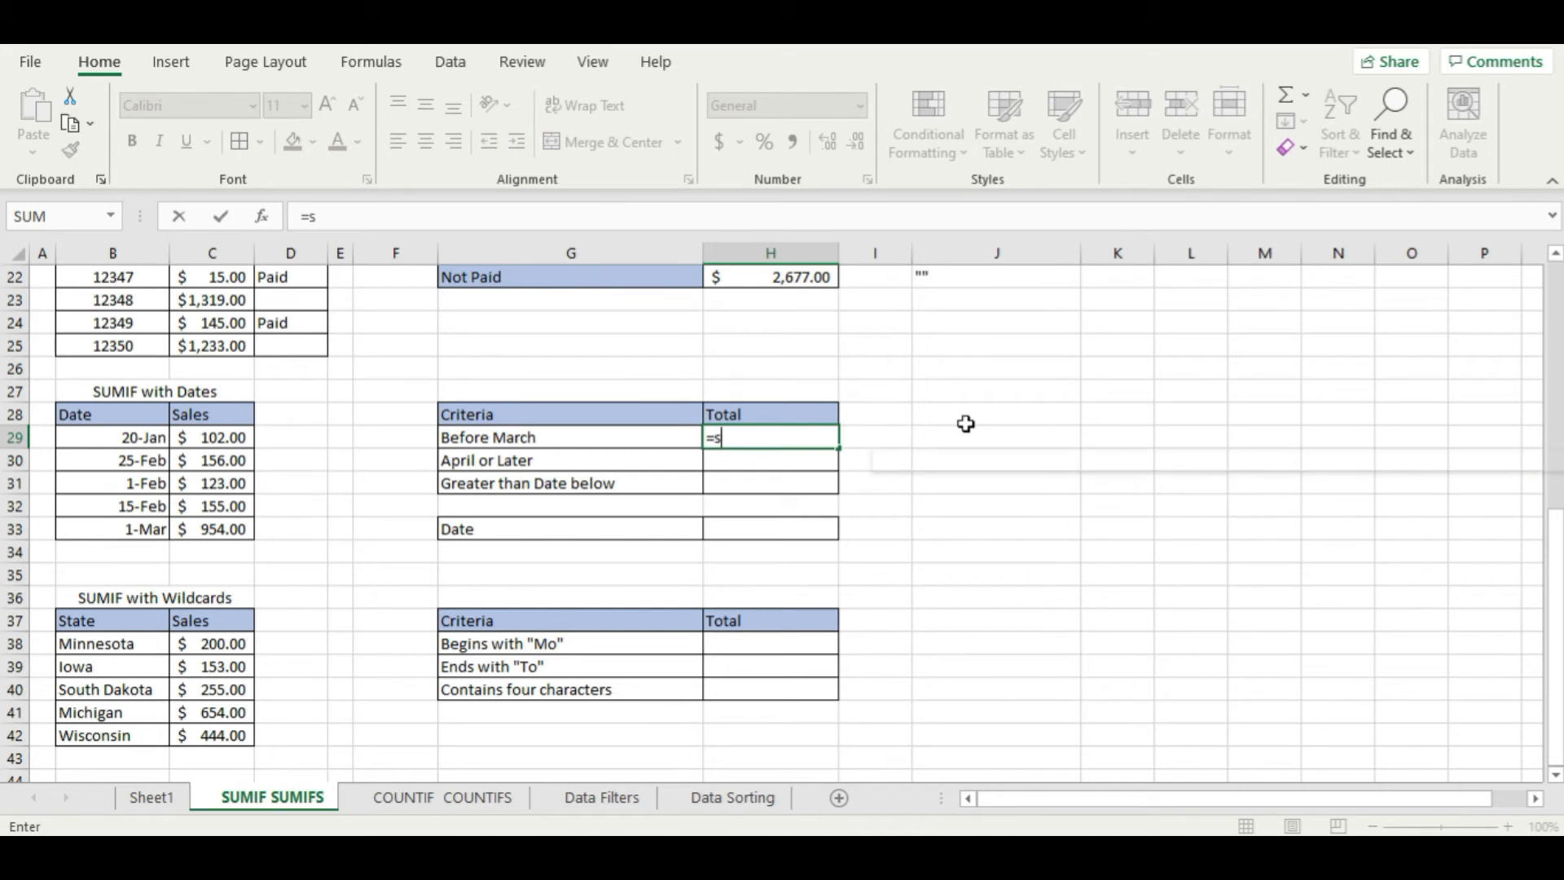
text(sumif)
key(Tab)
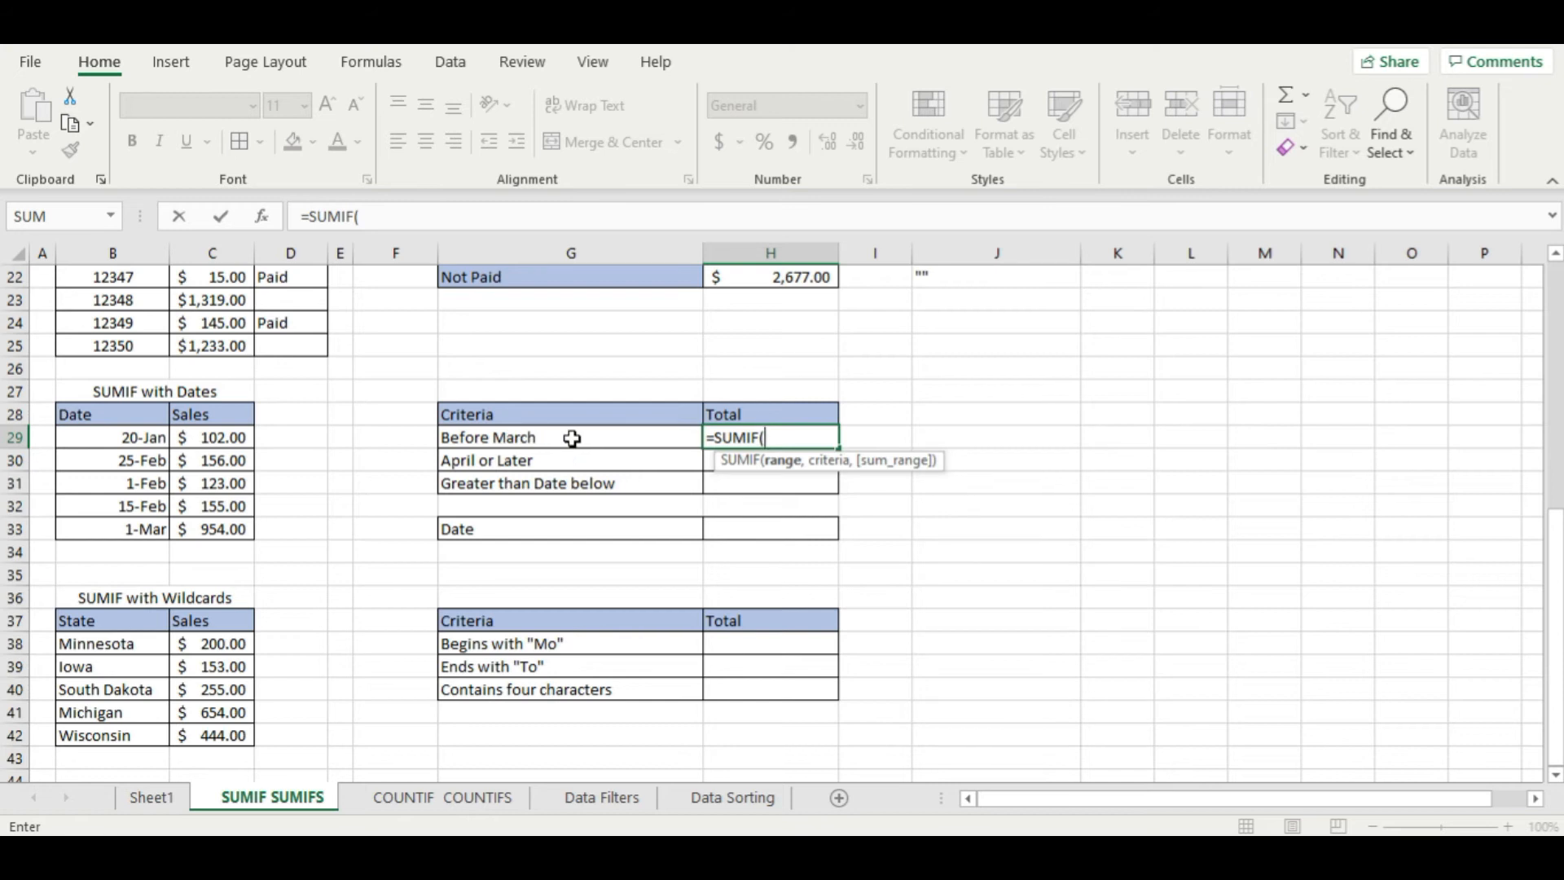
drag(139, 438, 148, 535)
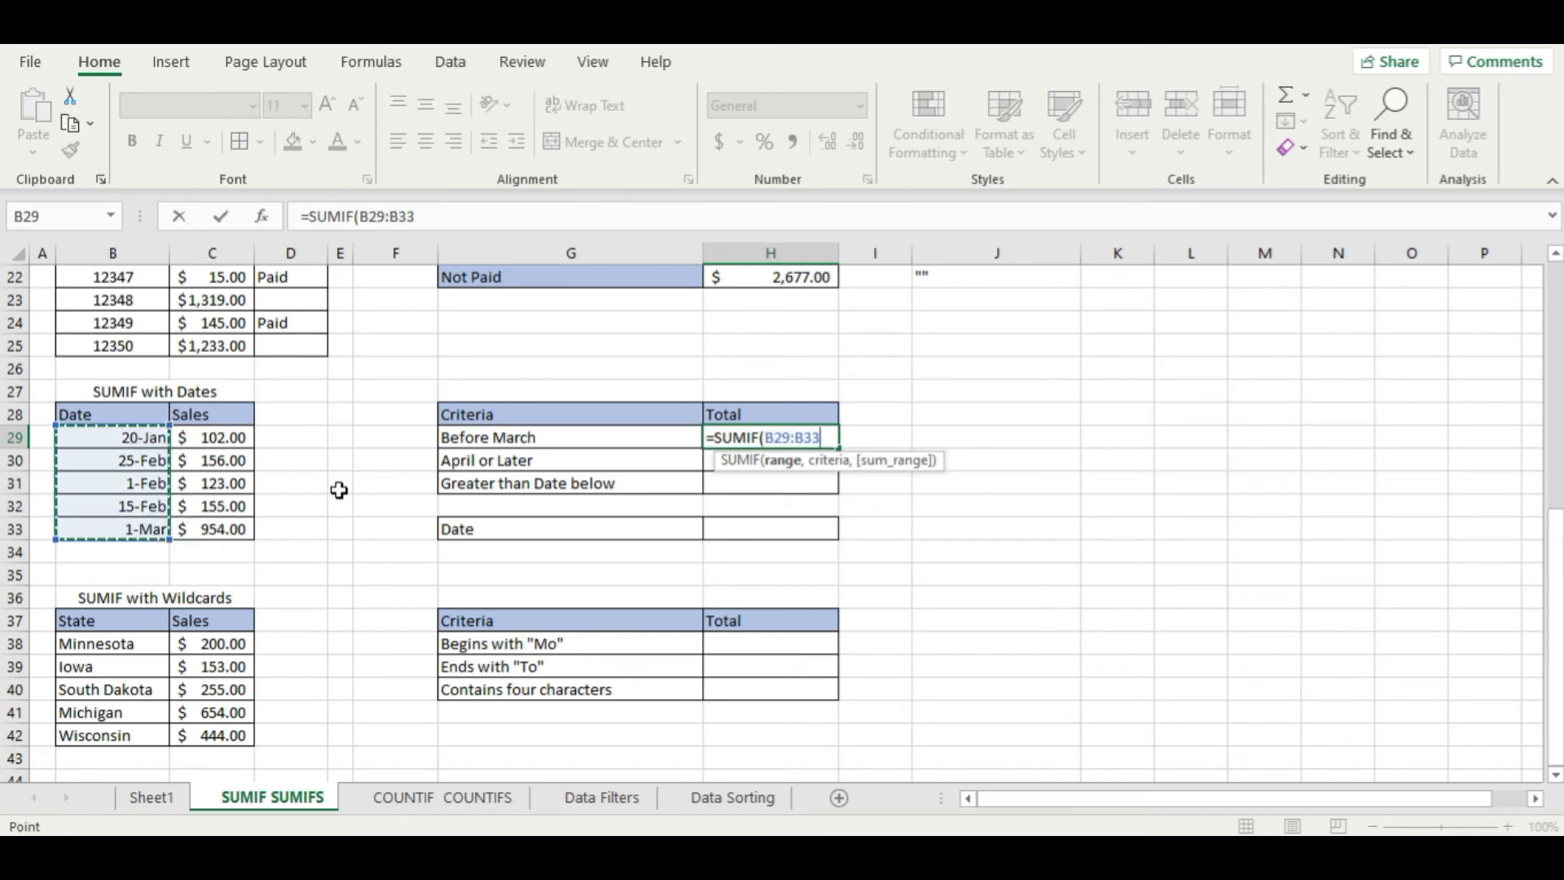
text(,)
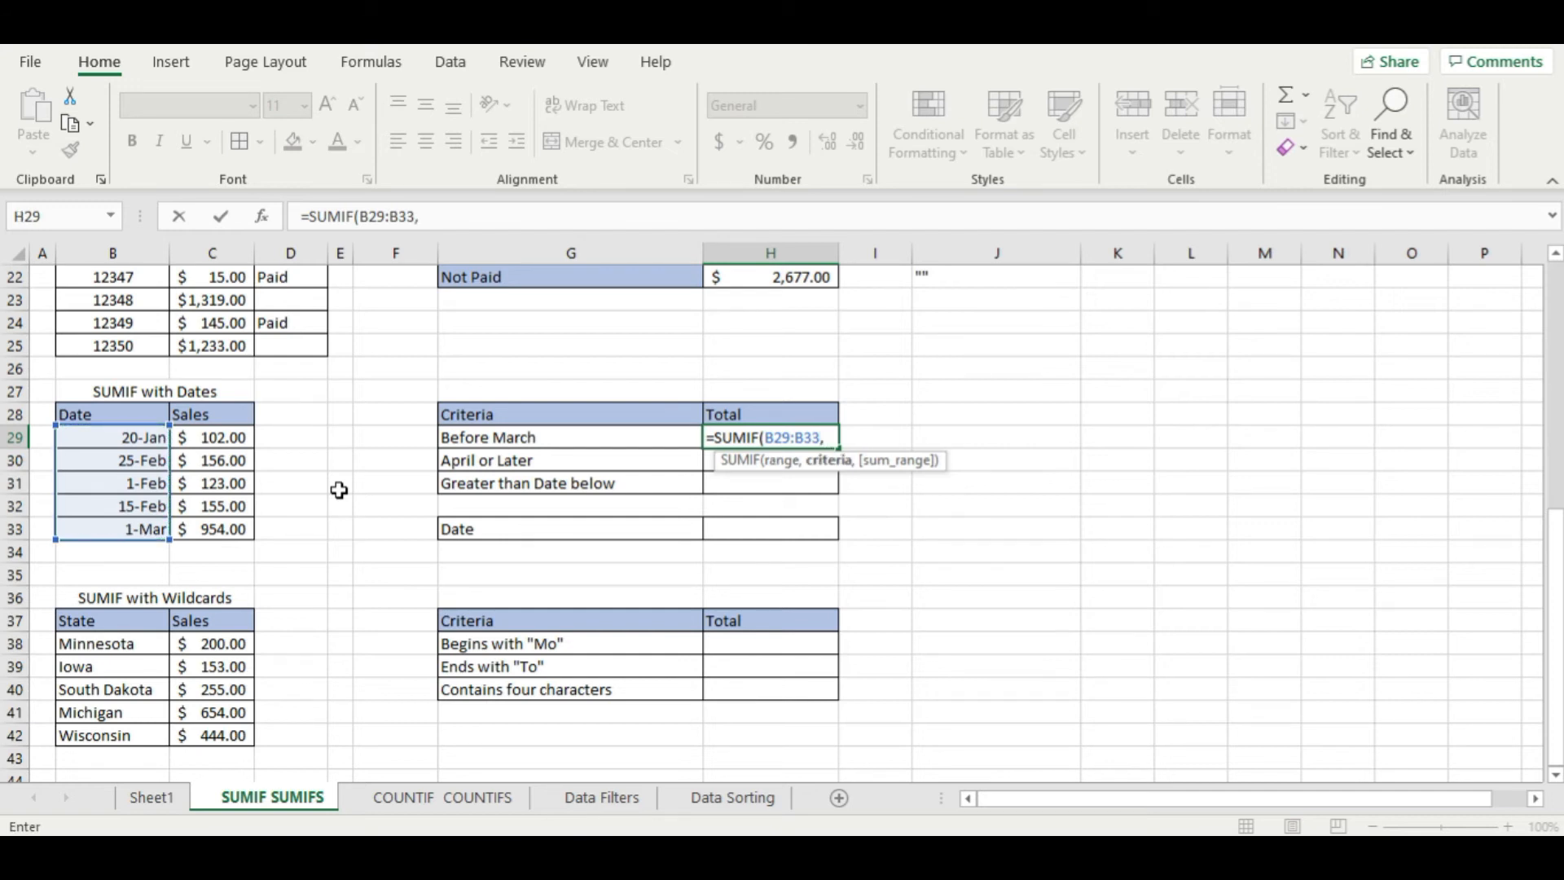
text( "<)
text(&DATE)
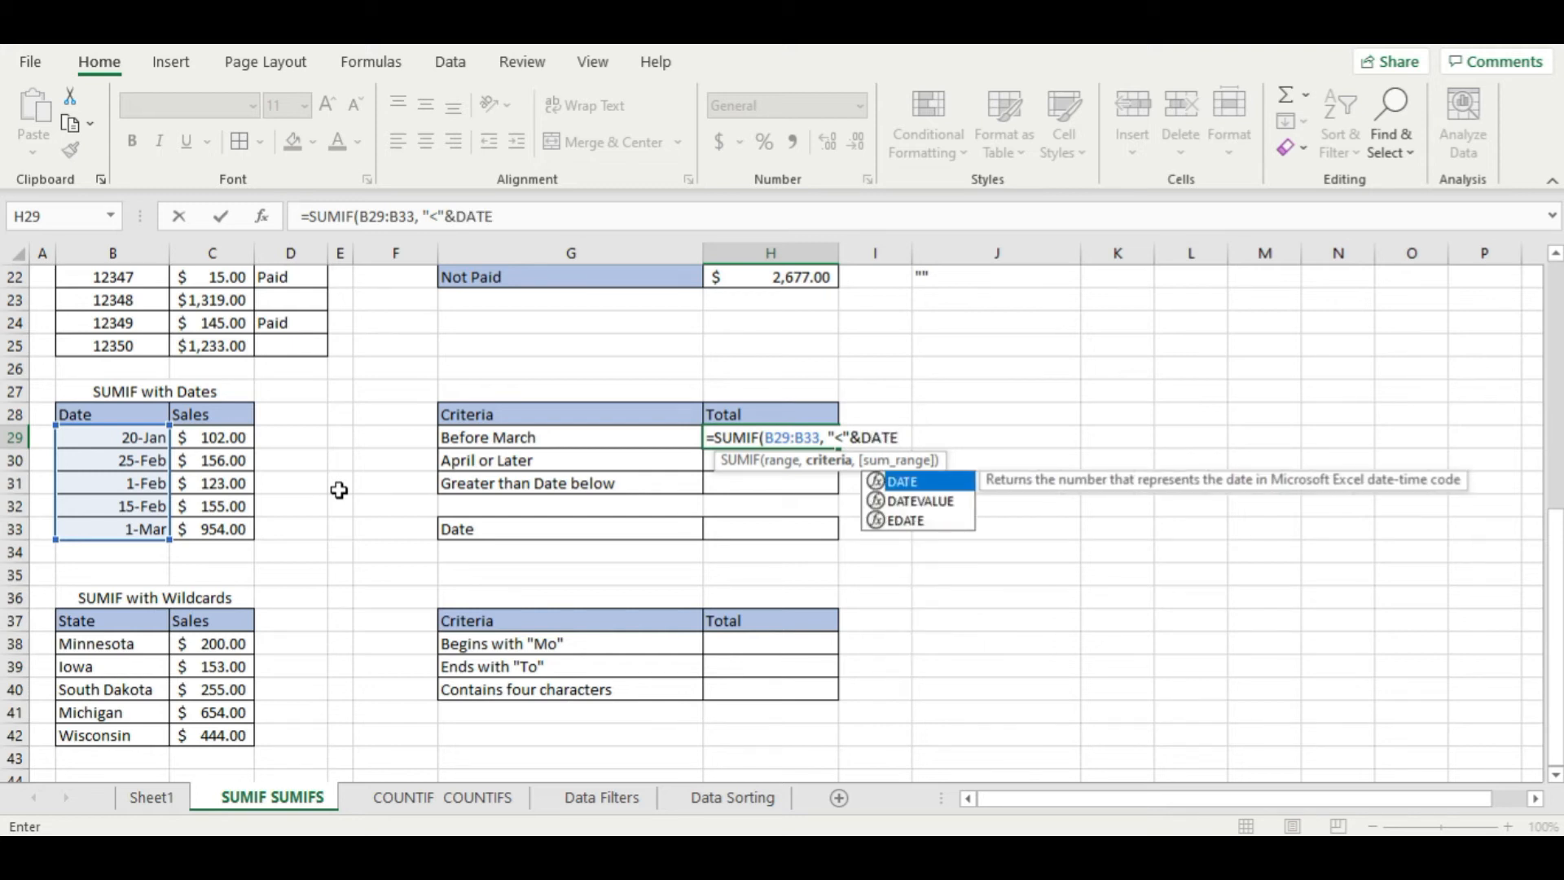
text(()
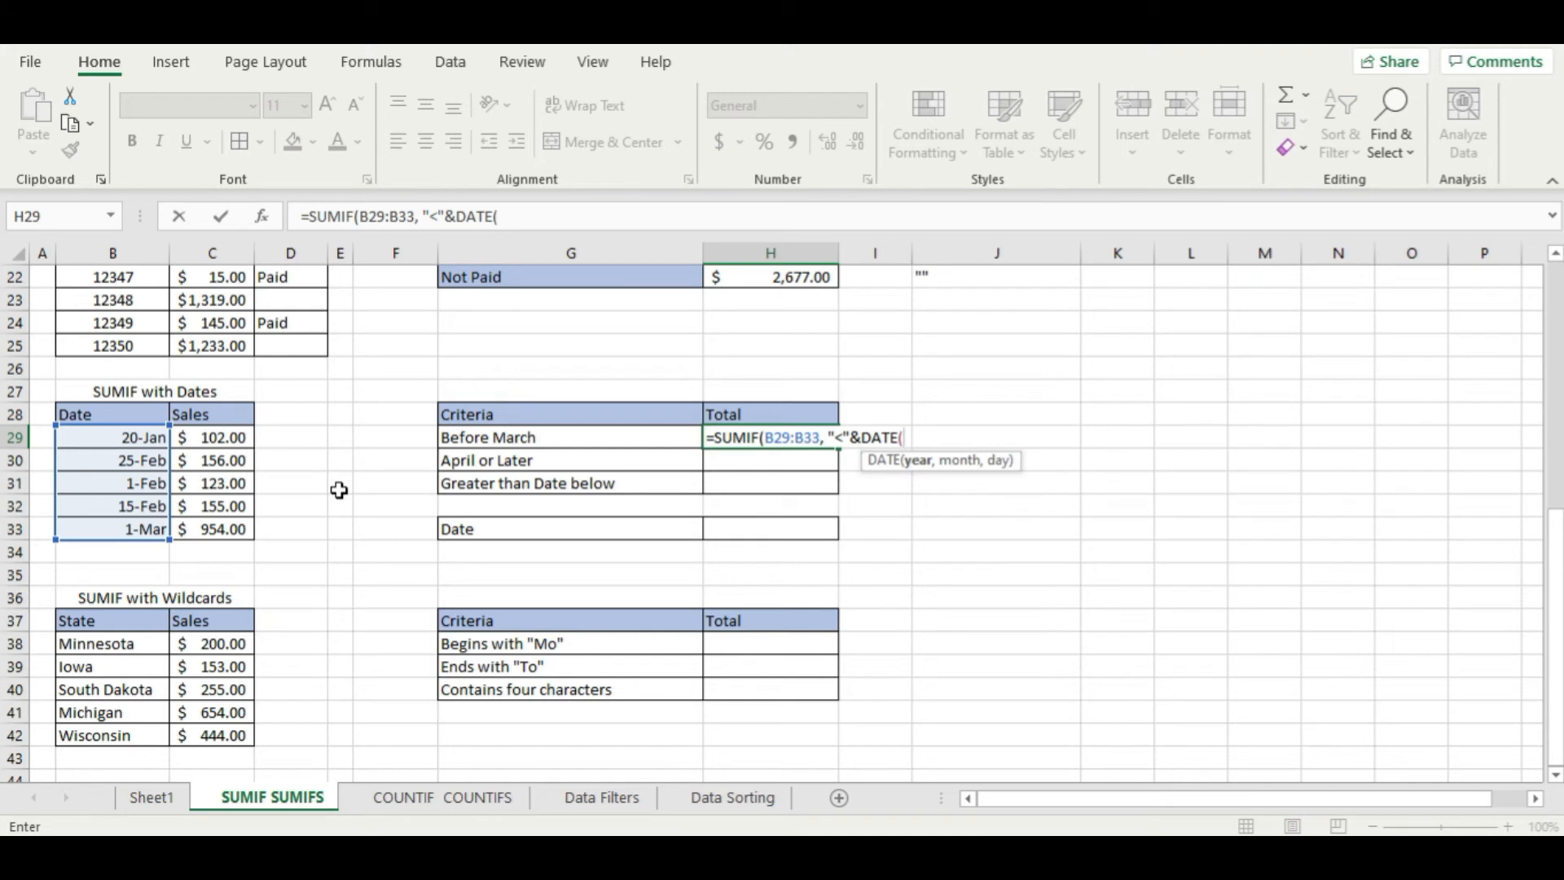
text(2021)
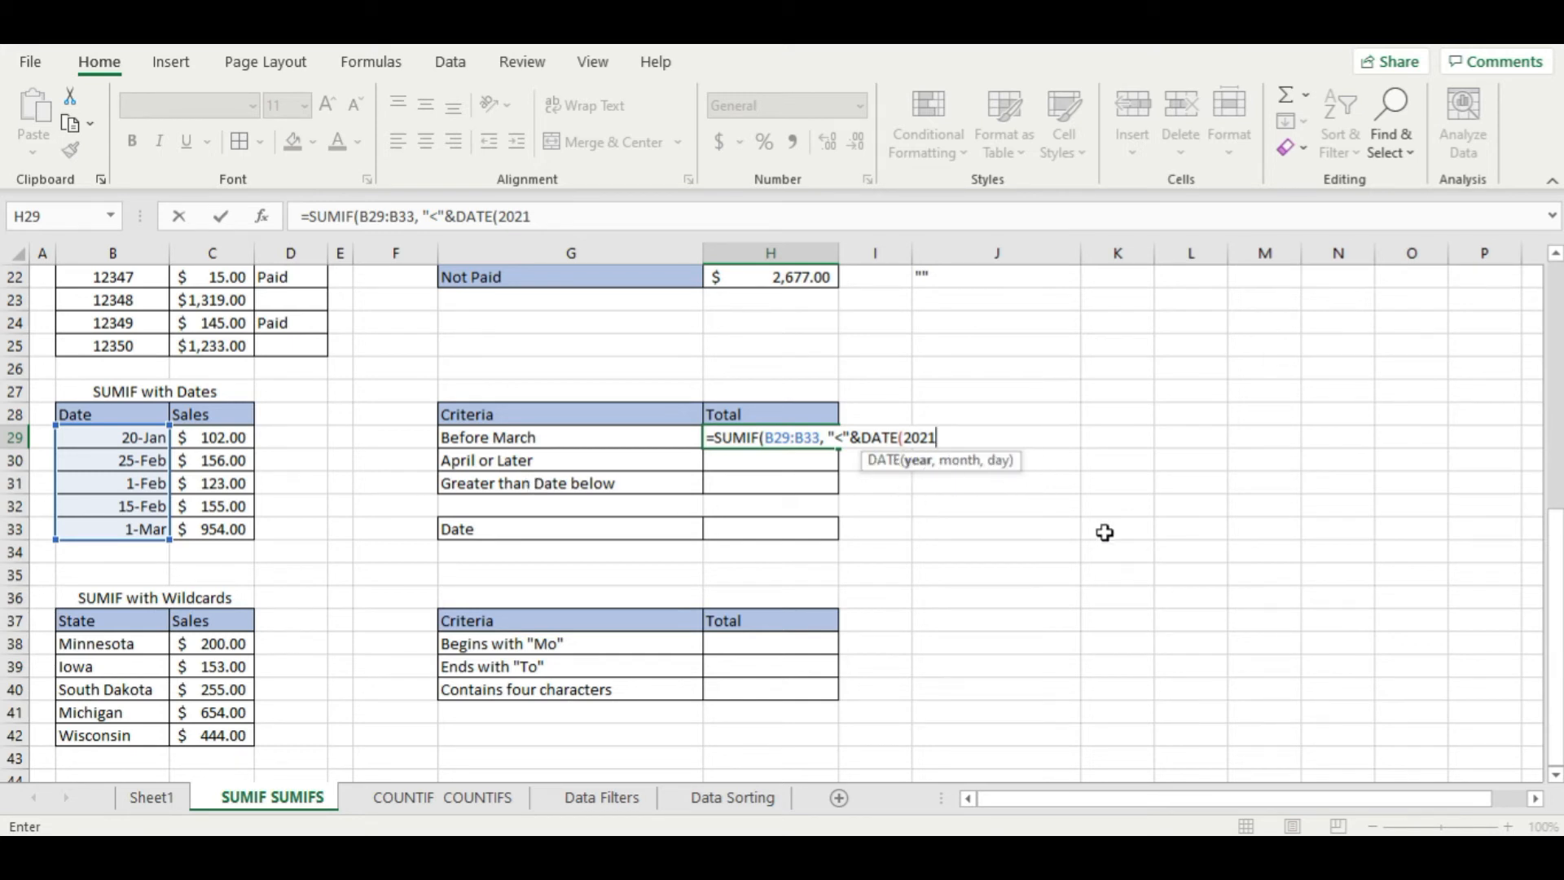
text(, 3, 1)
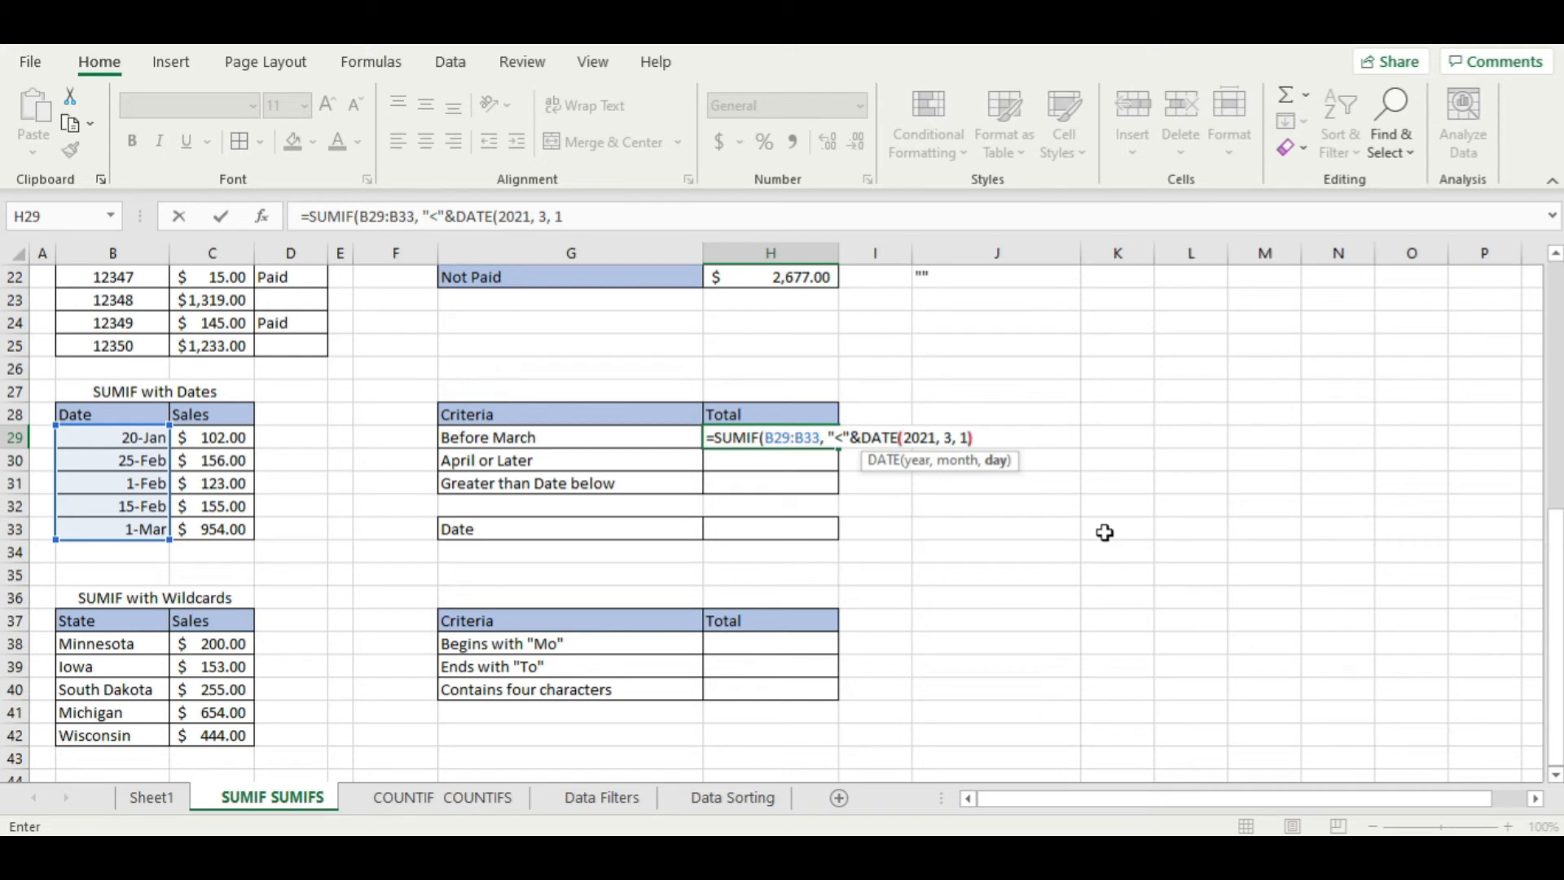
text(),)
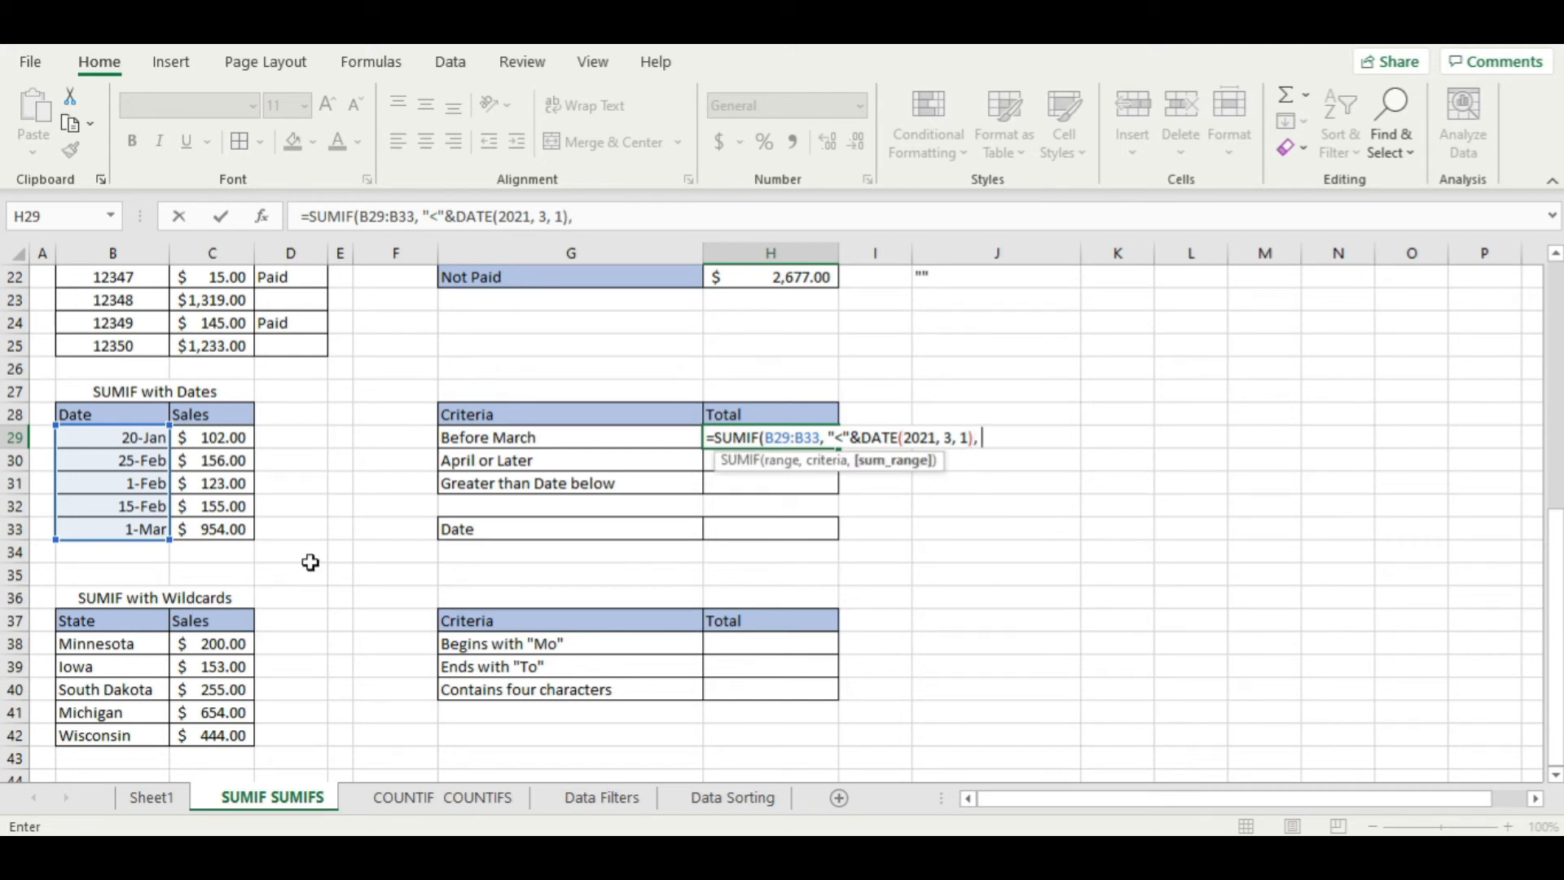
- Complete the Before March SUMIF with sum range C29:C33 and apply the dollar accounting format to H29
click(215, 440)
drag(215, 440, 240, 529)
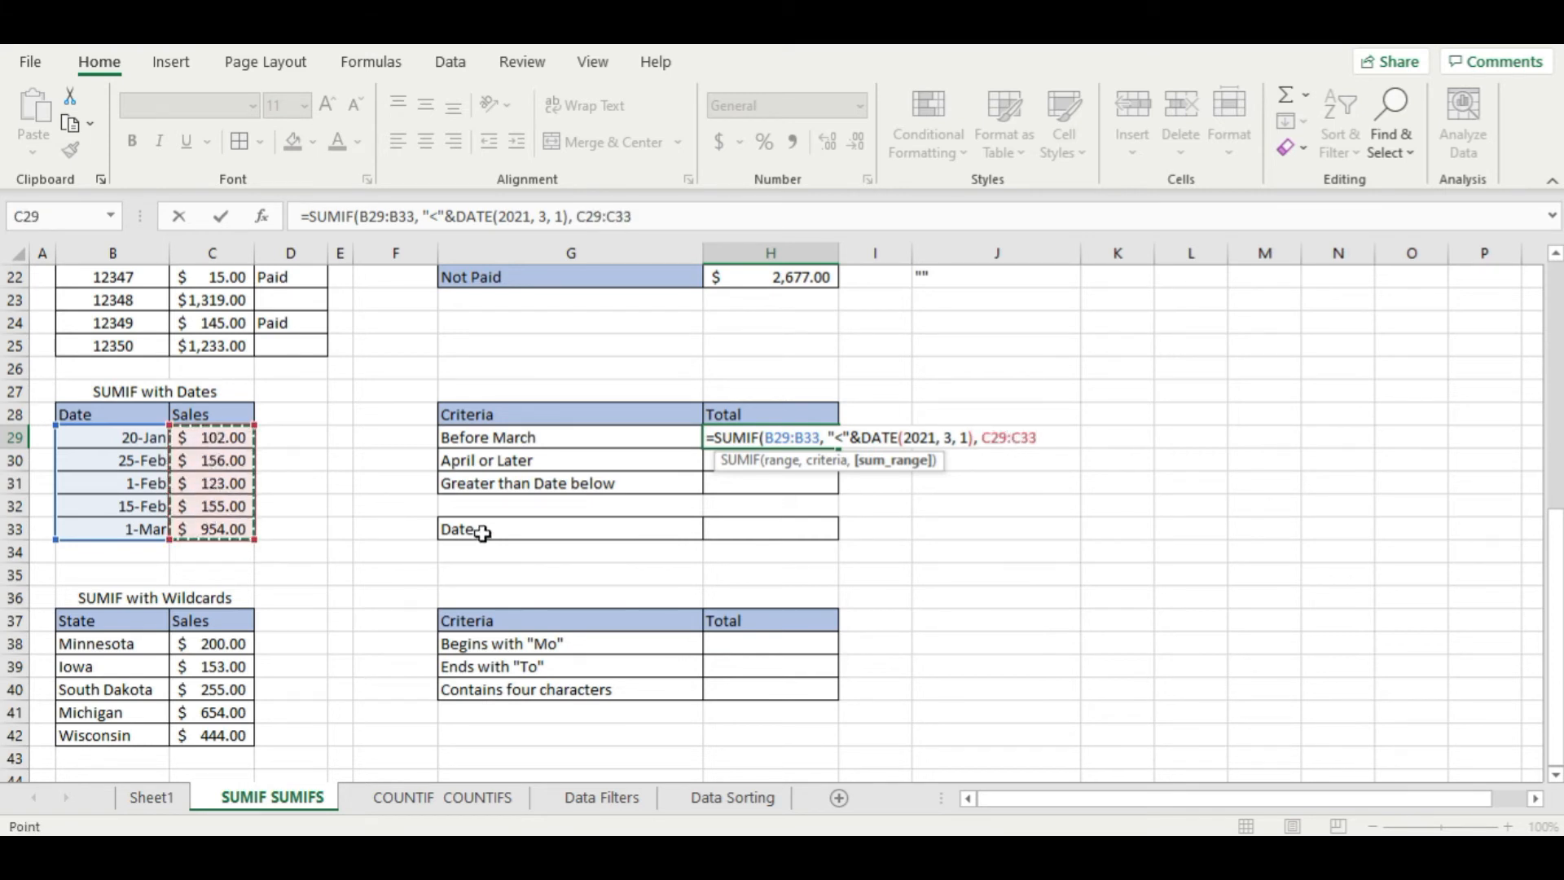
text())
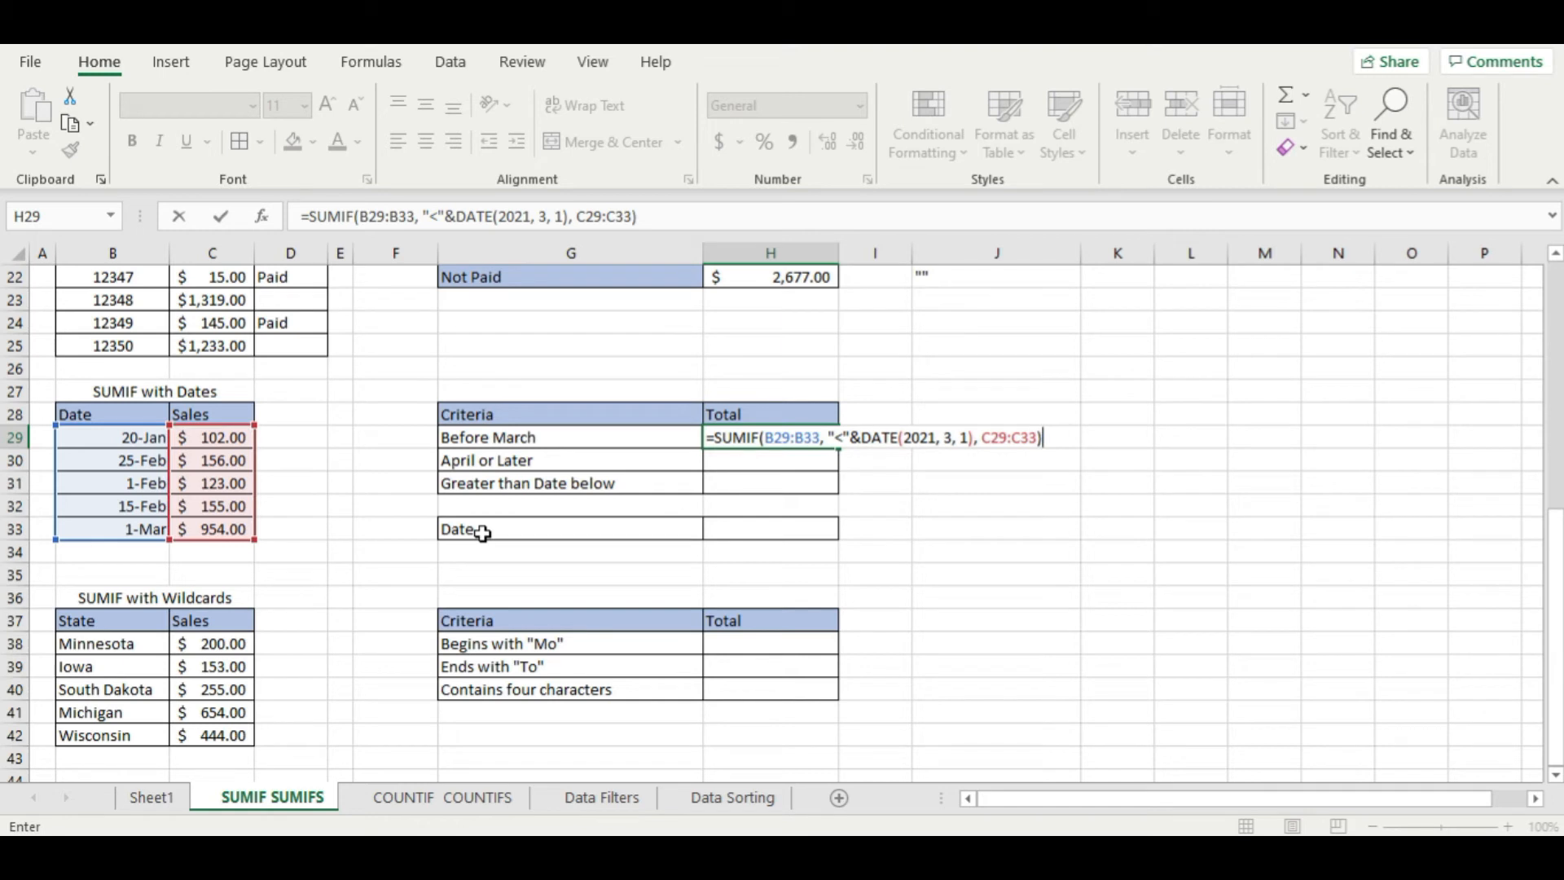
key(Return)
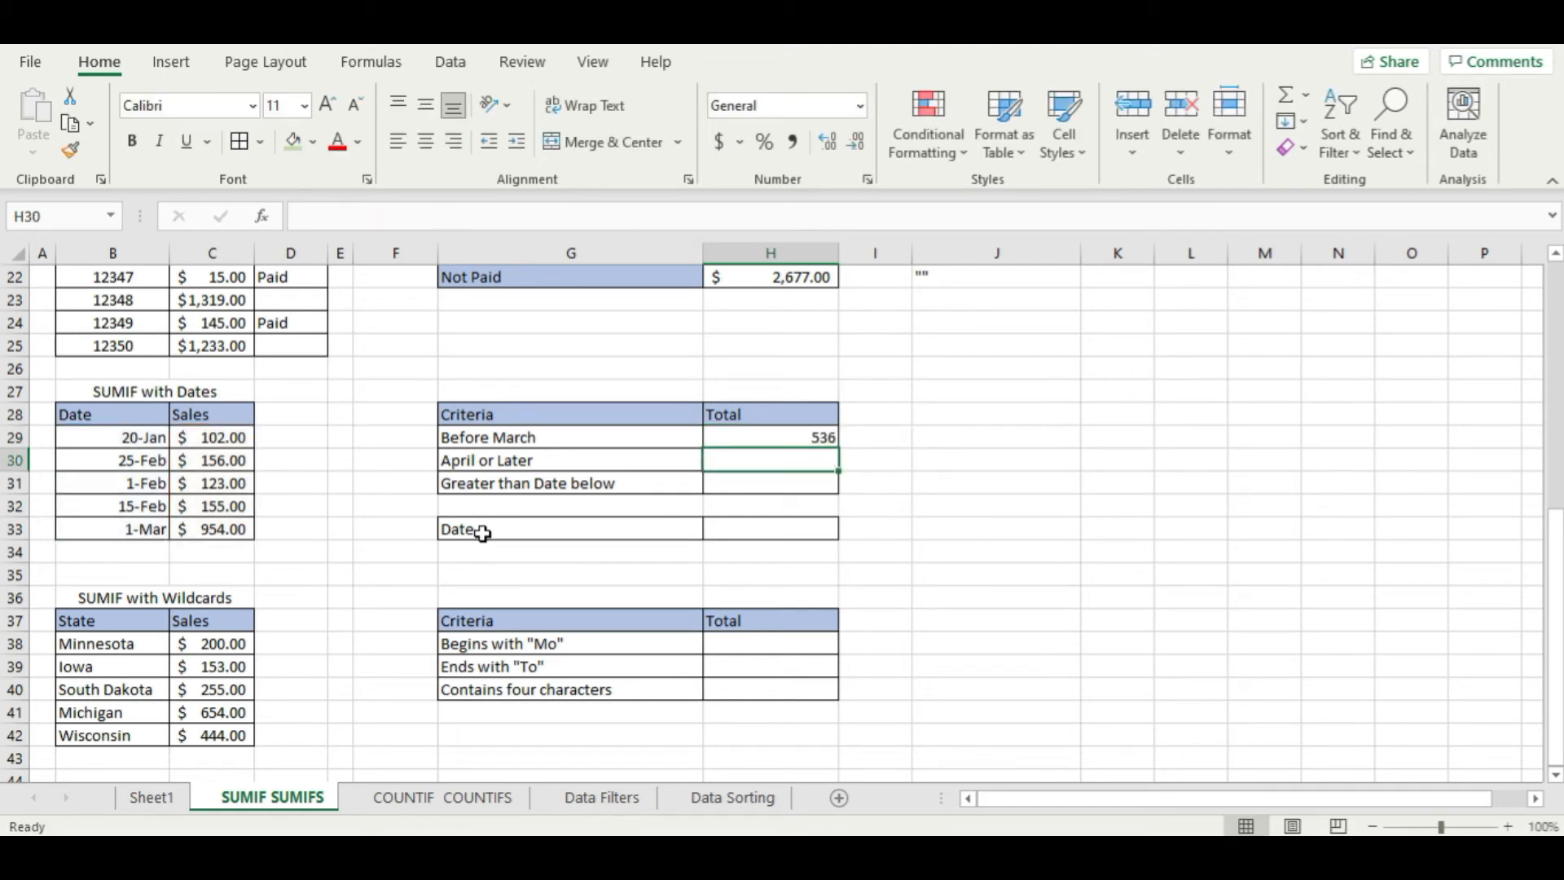
click(775, 437)
click(718, 142)
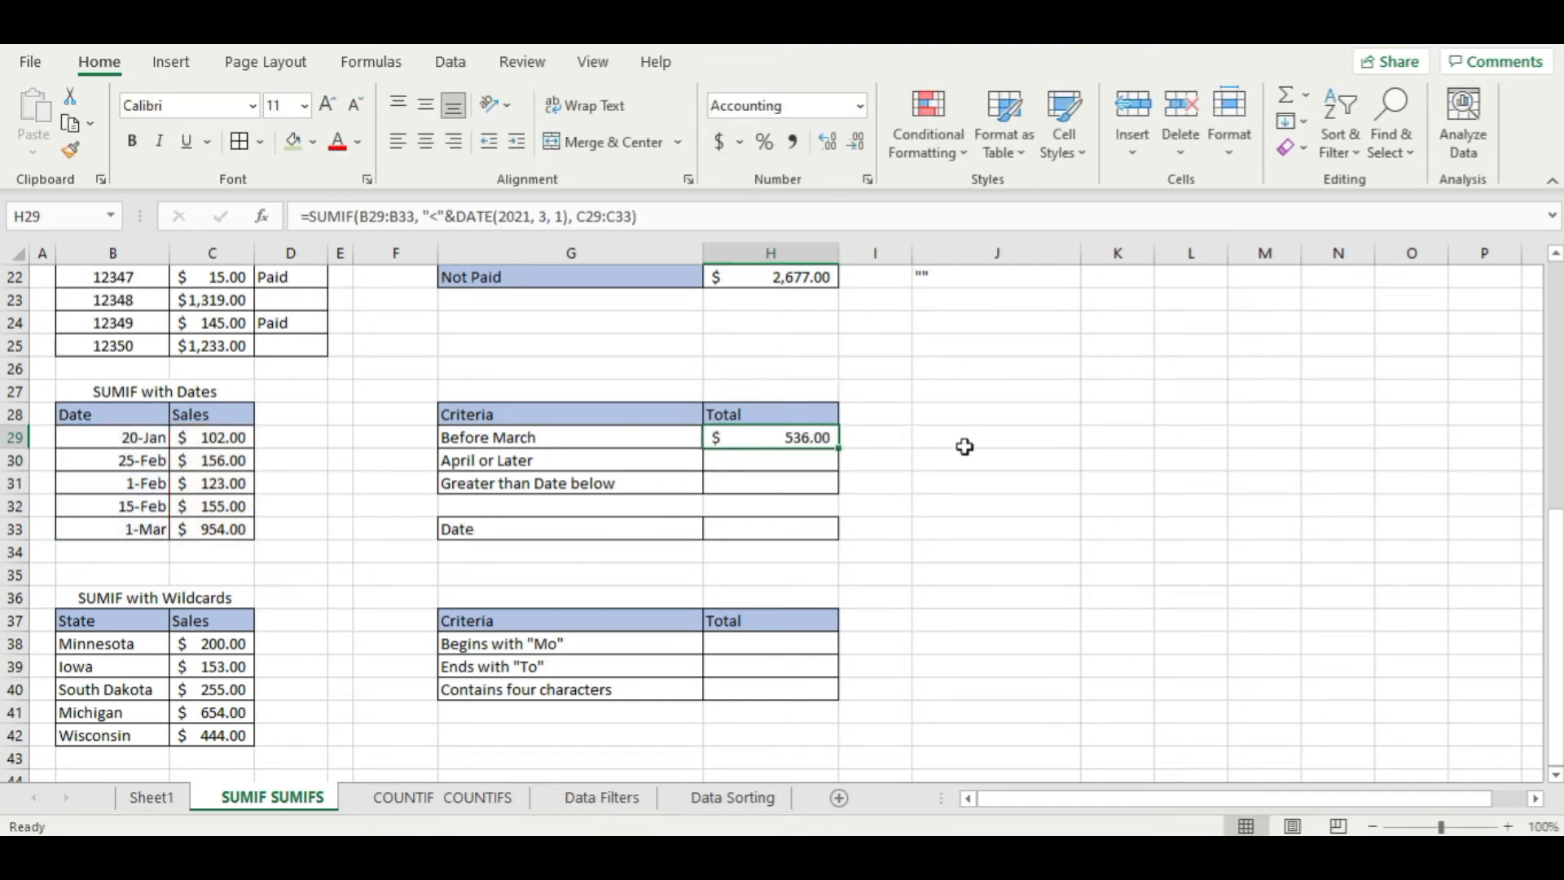
- Check the Before March total against the sum of sales C29:C32, and review the 1-Mar date and the H29 formula
click(965, 443)
click(749, 441)
key(Down)
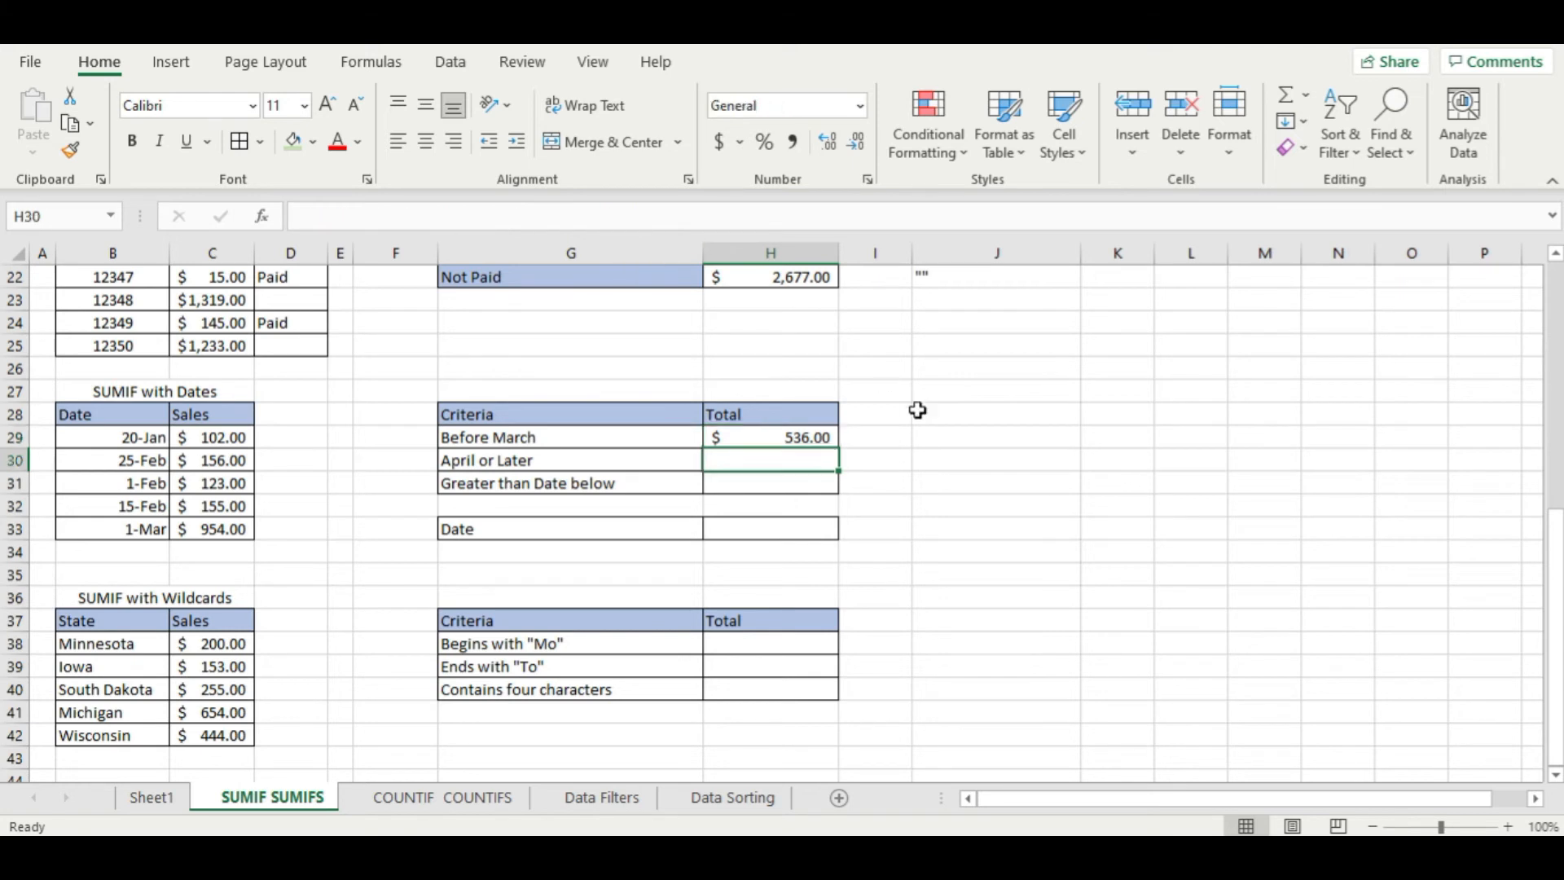
click(133, 535)
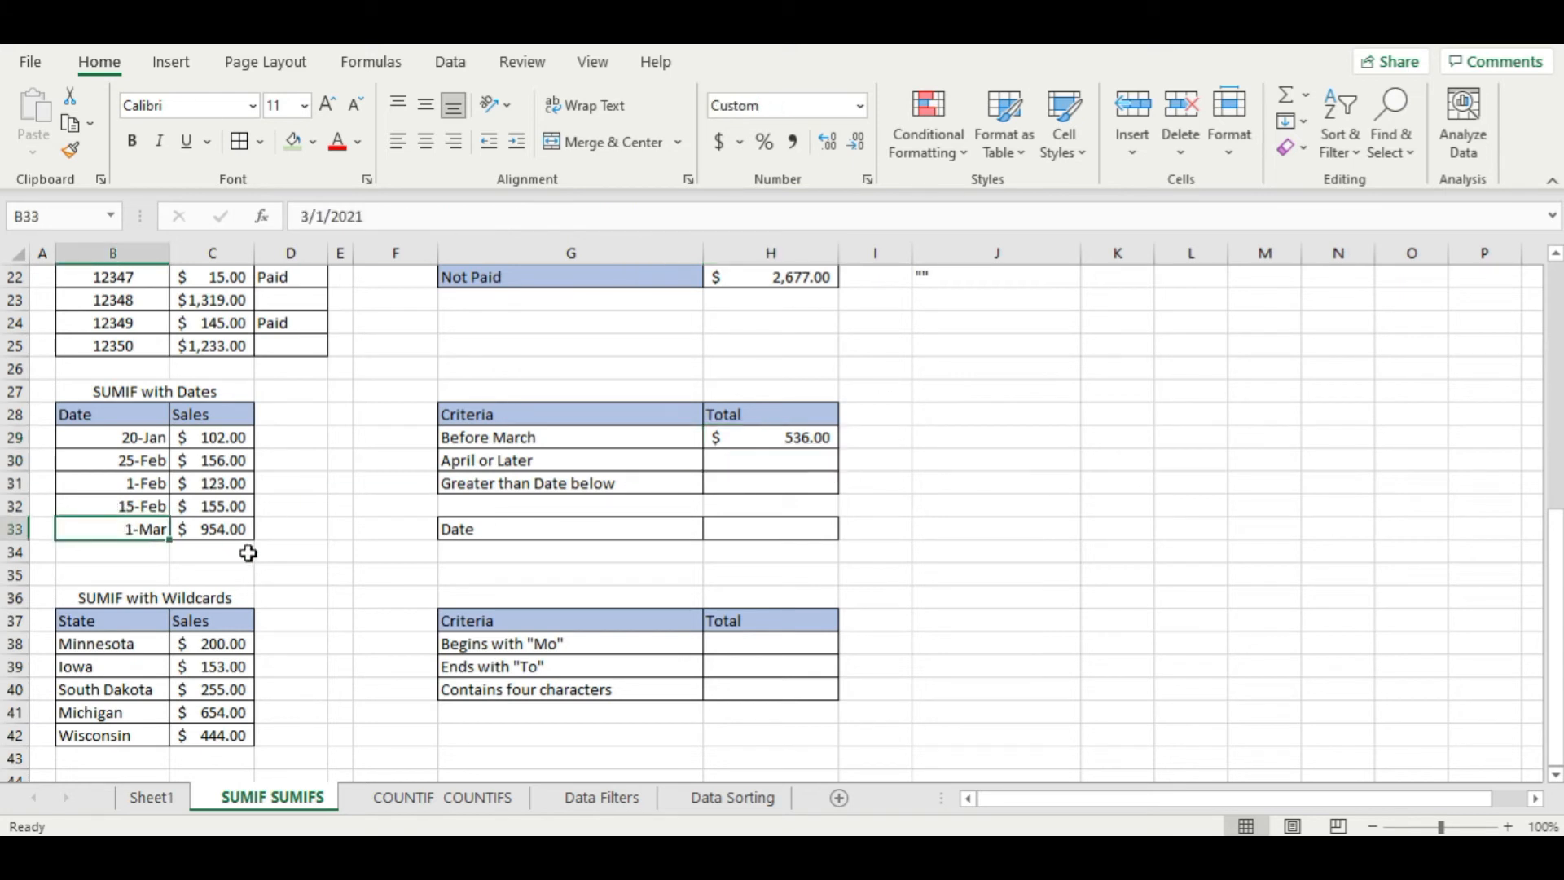
click(224, 509)
drag(224, 509, 232, 440)
drag(232, 440, 234, 435)
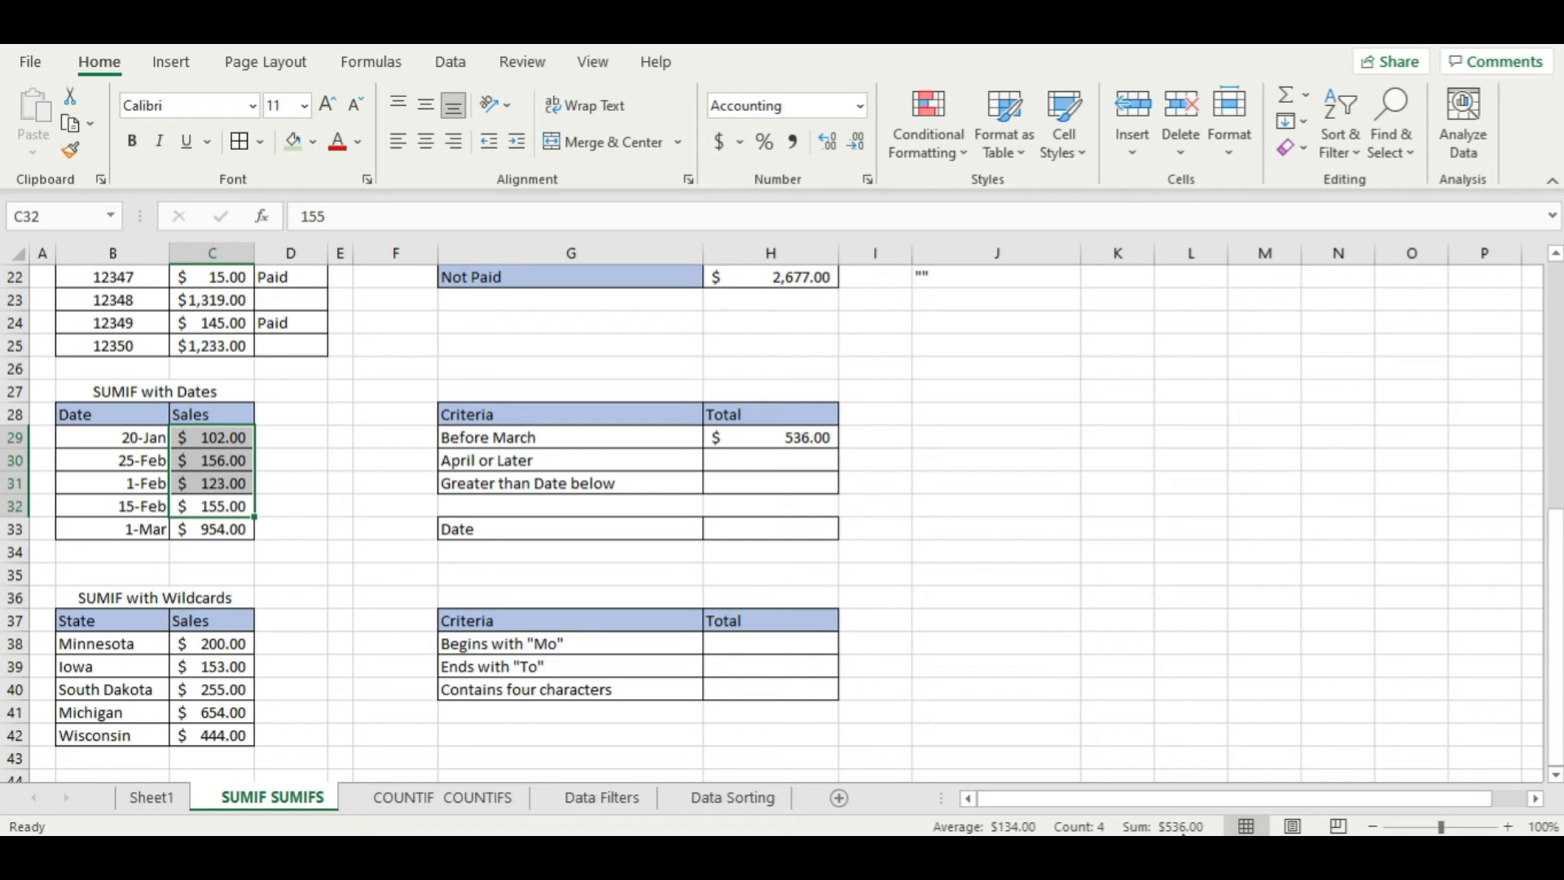
click(759, 466)
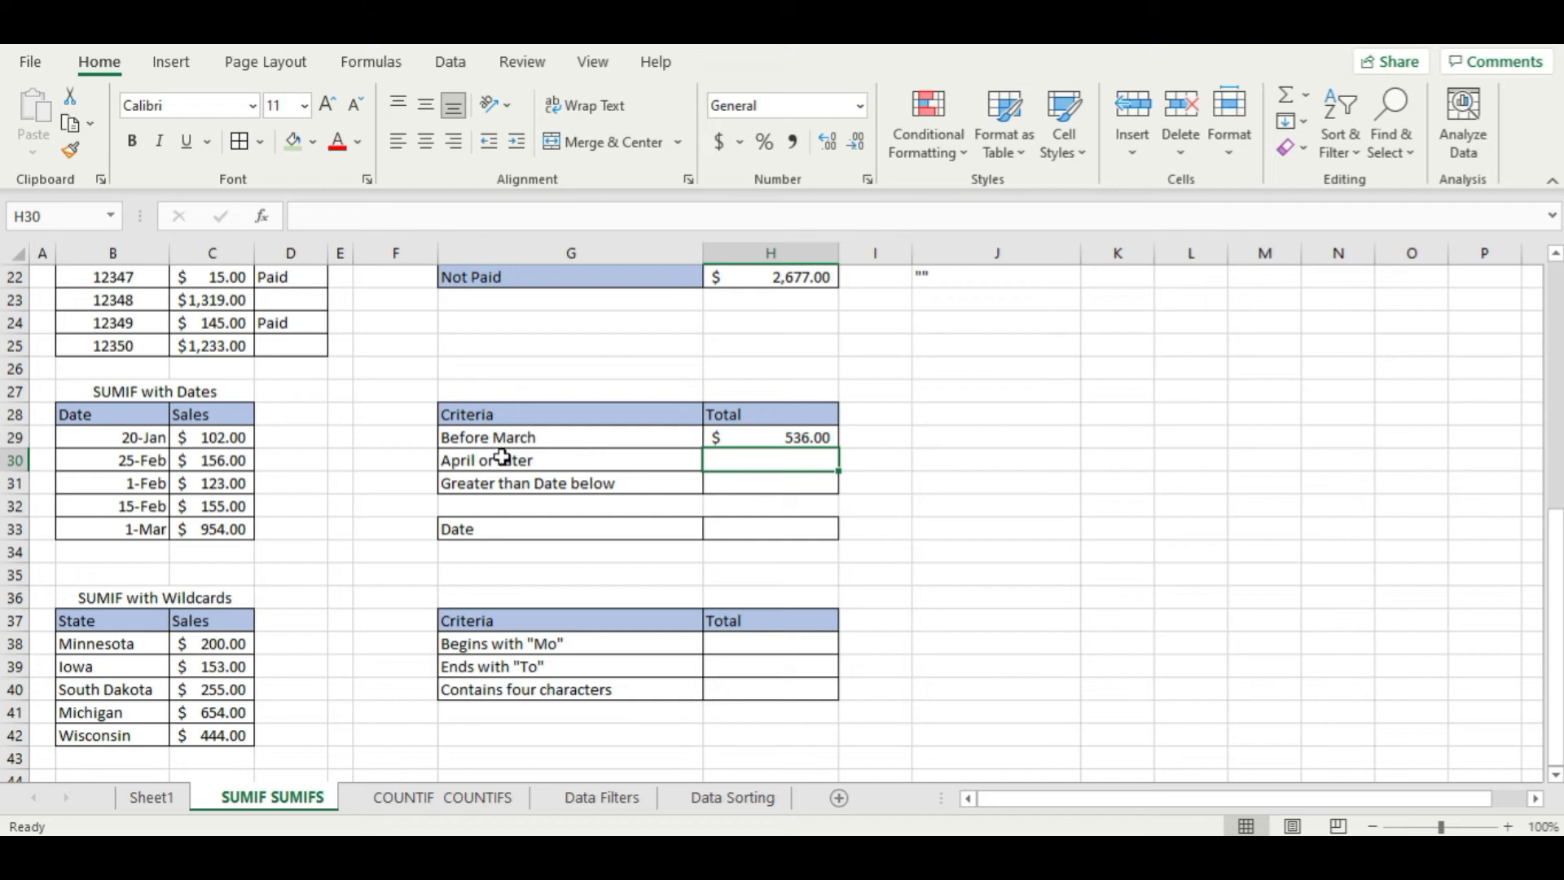
click(799, 437)
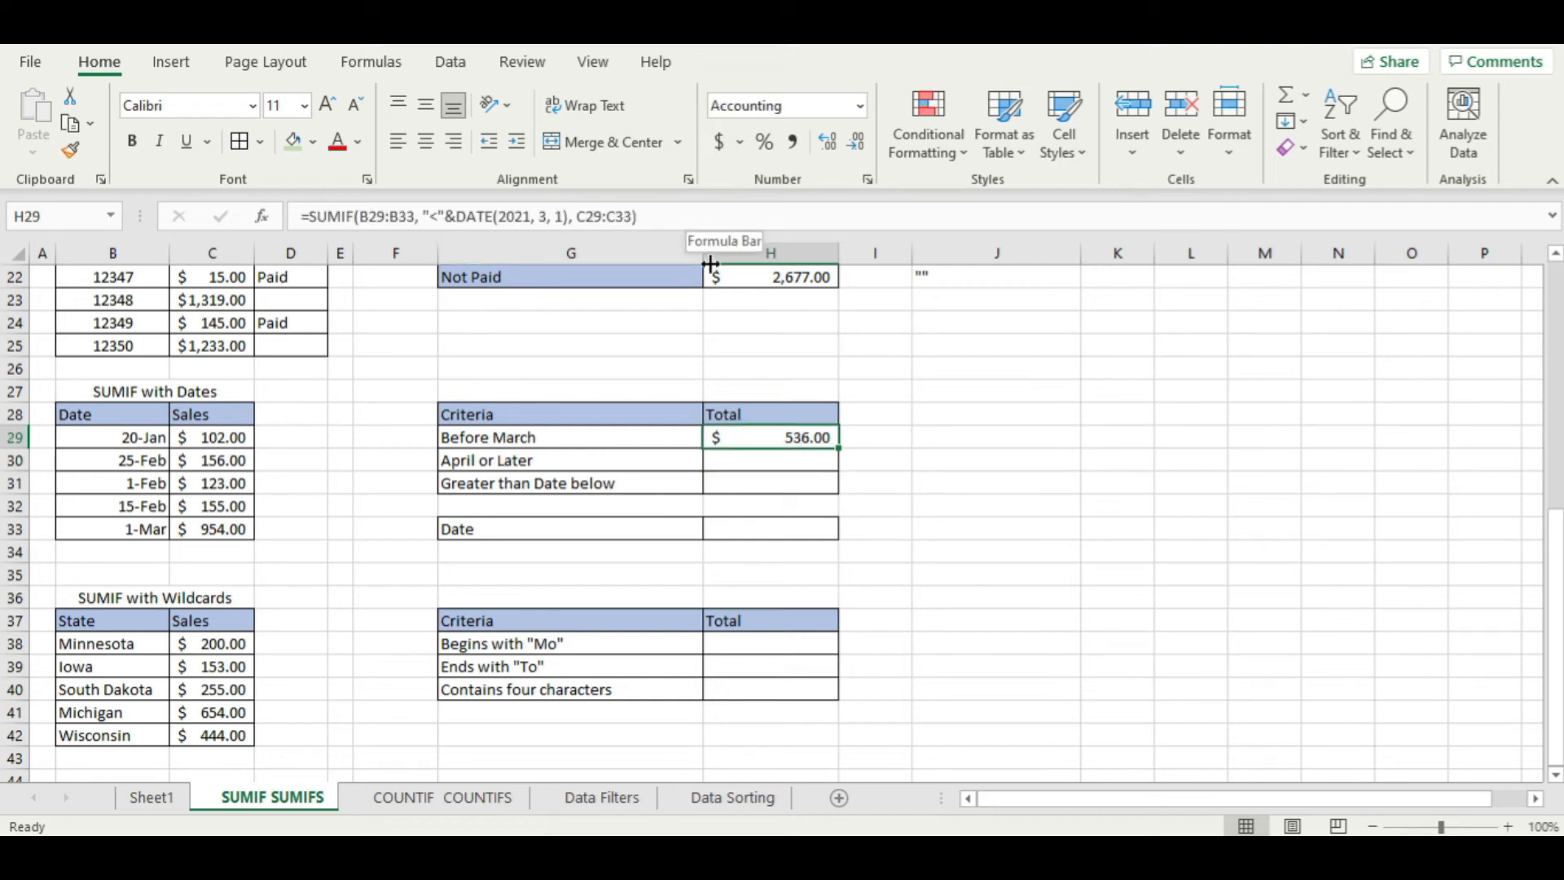
- In H30, begin the April or Later SUMIF with range B29:B33 and a ">="& criteria joined to the DATE function
click(757, 459)
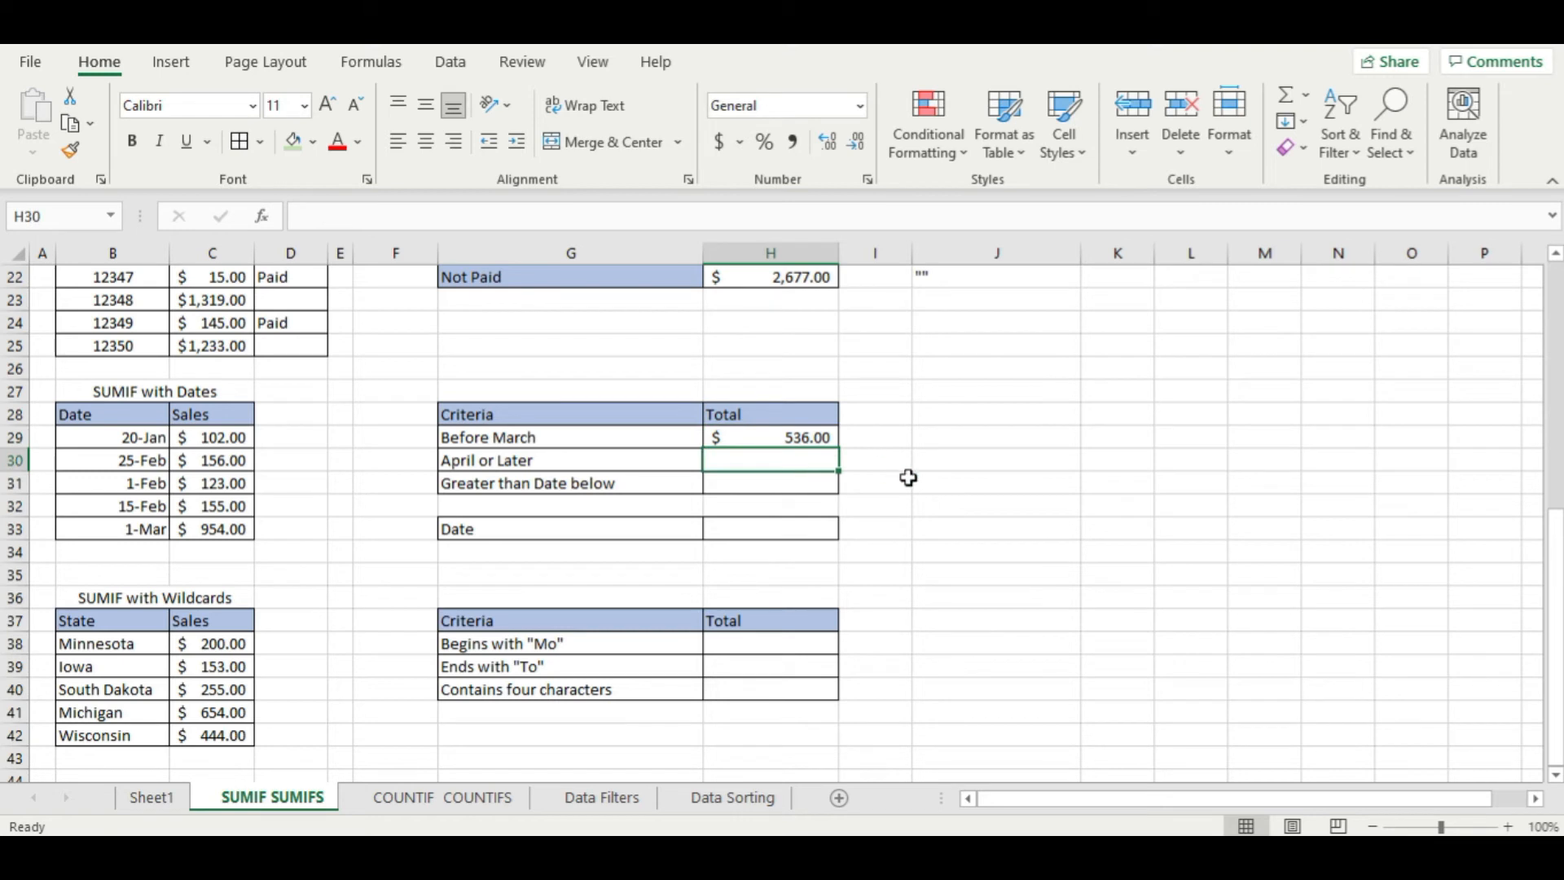
text(=SUM)
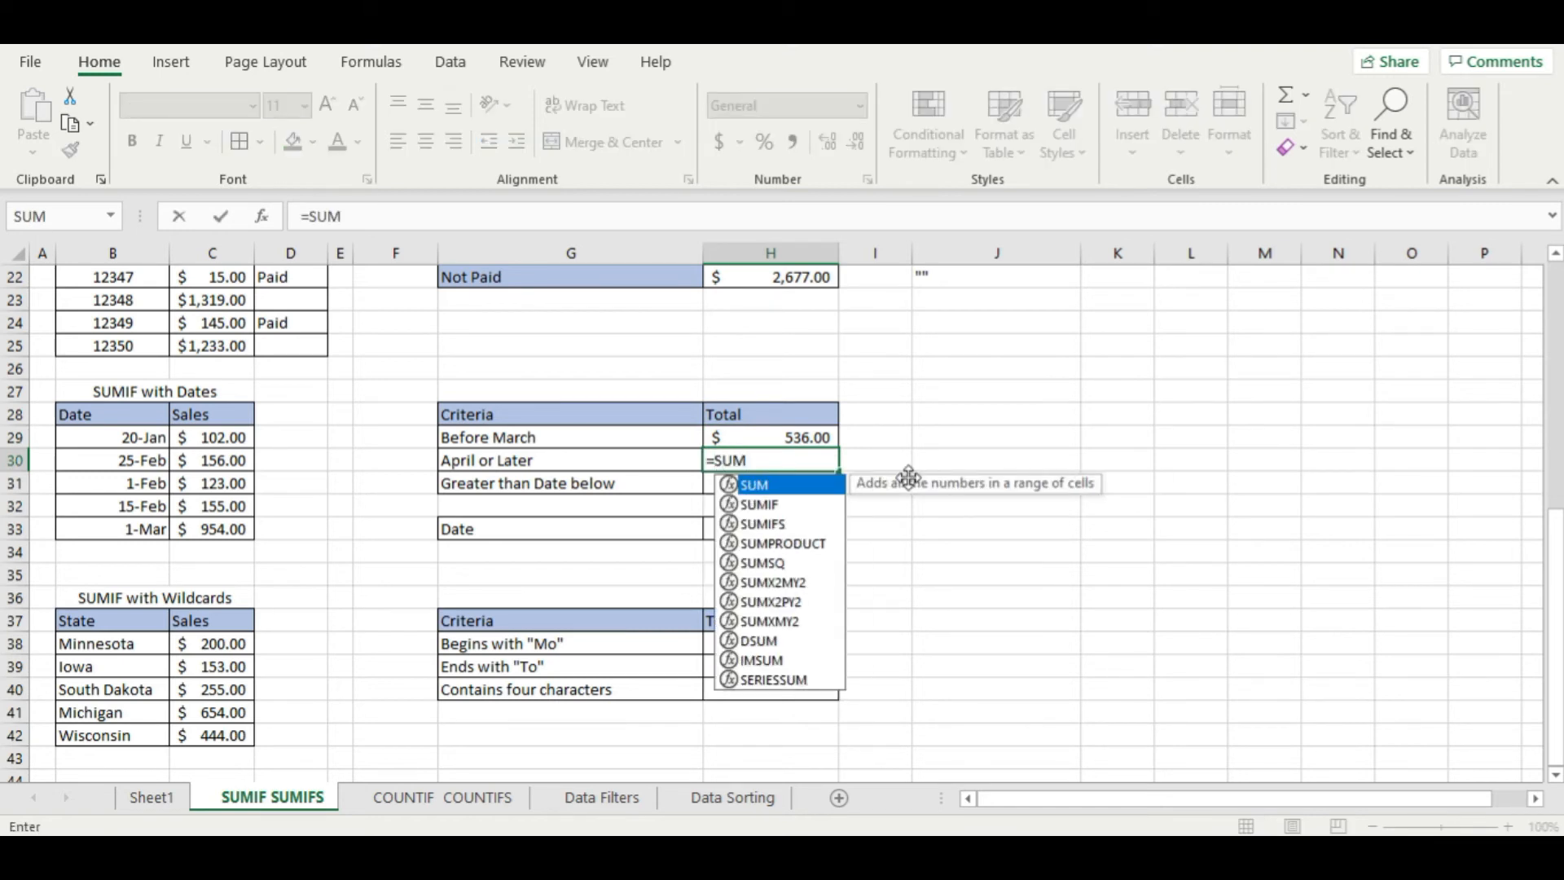
text(()
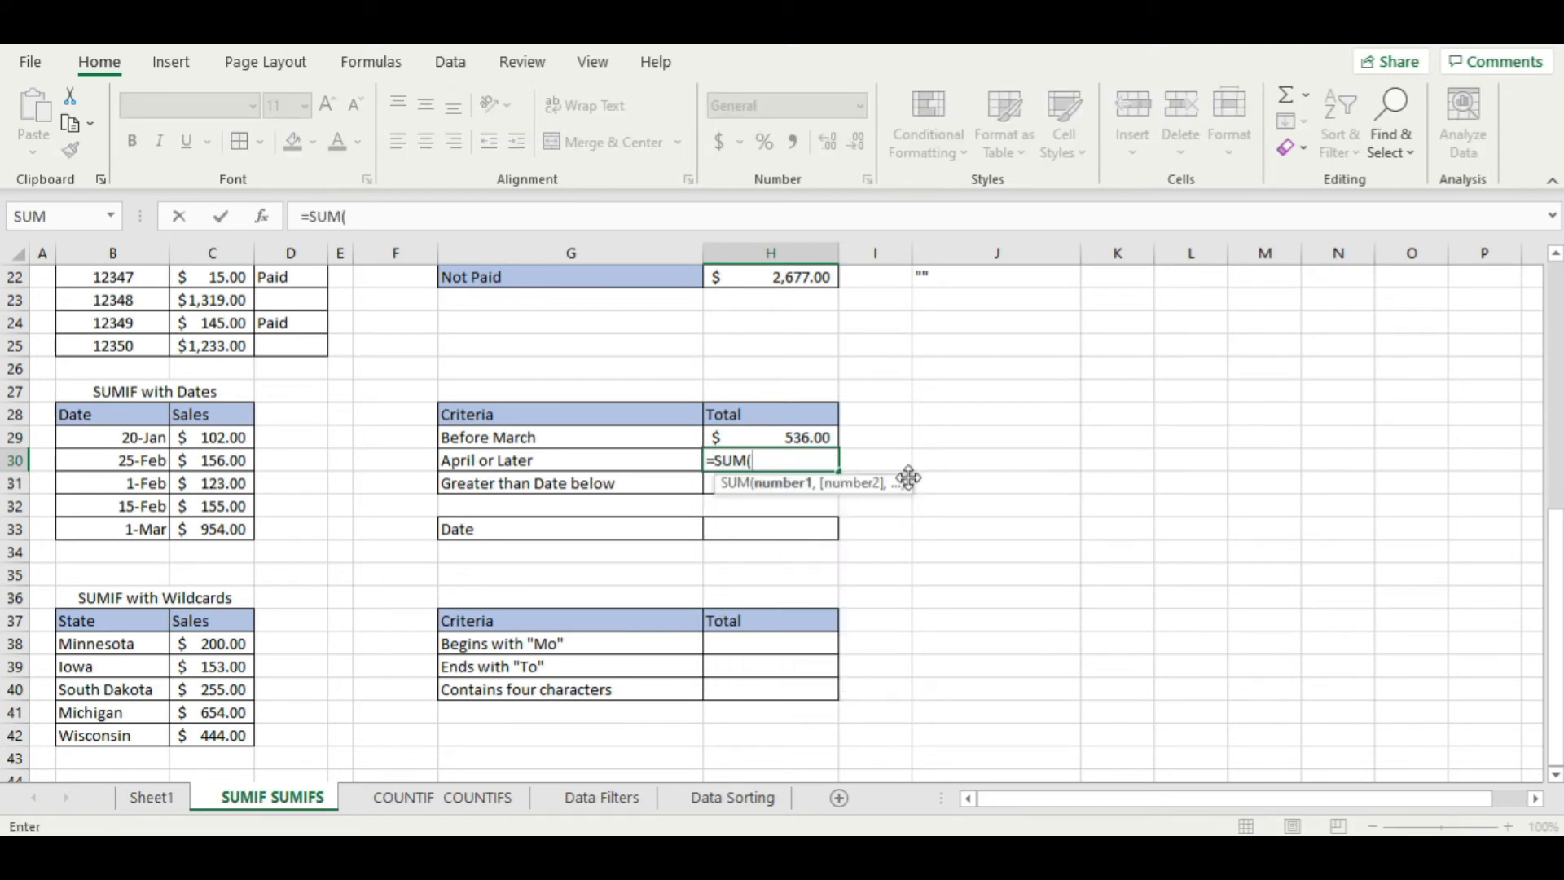
key(BackSpace)
text(IF()
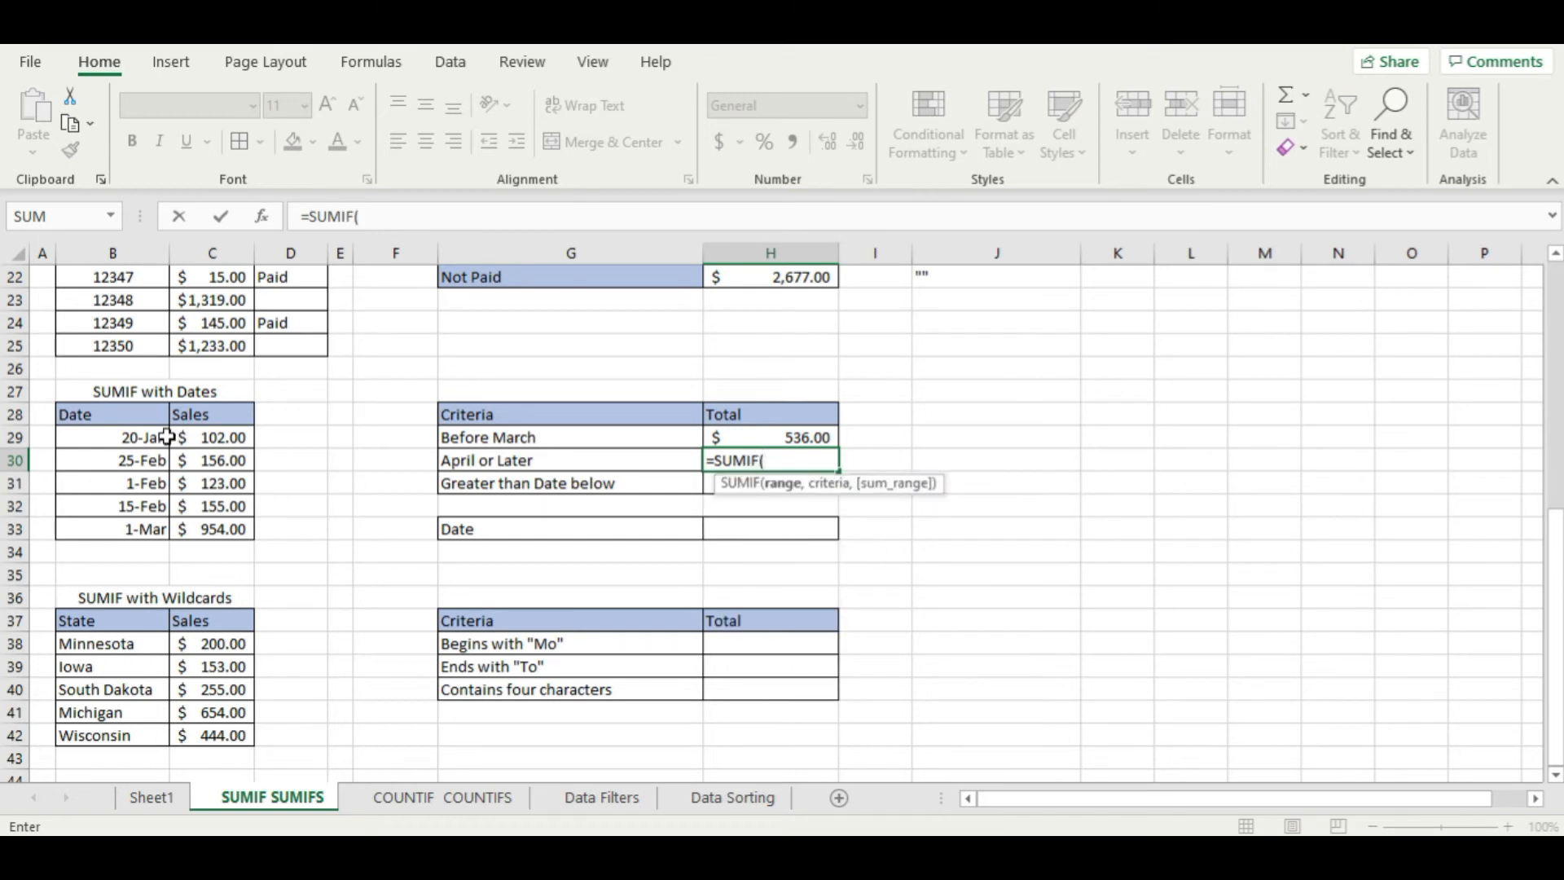
drag(151, 440, 151, 523)
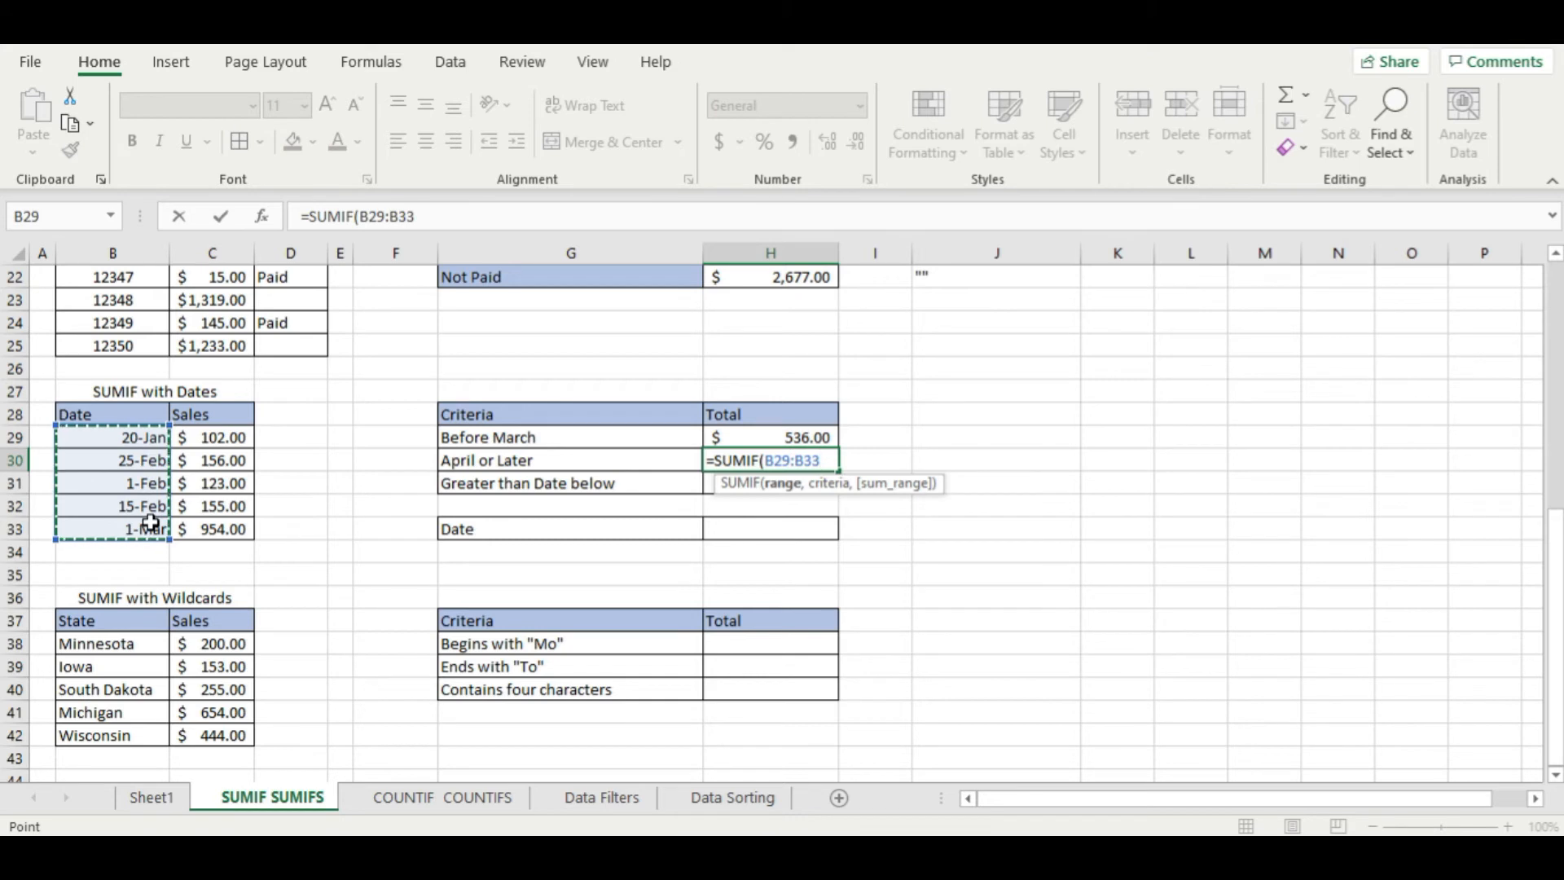
text(, ">=)
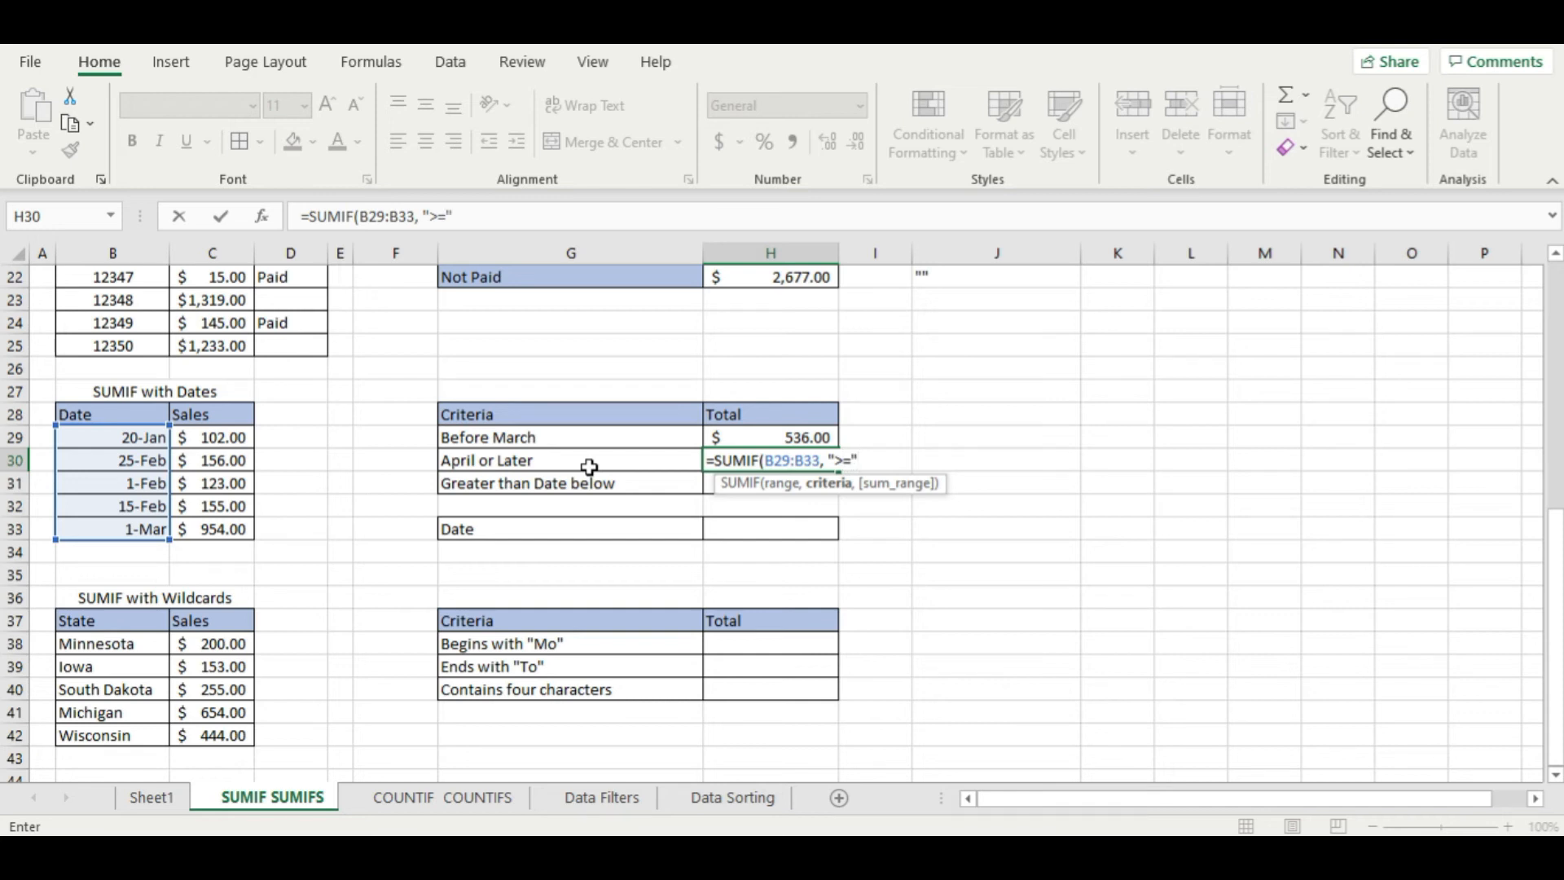
text(&DATE)
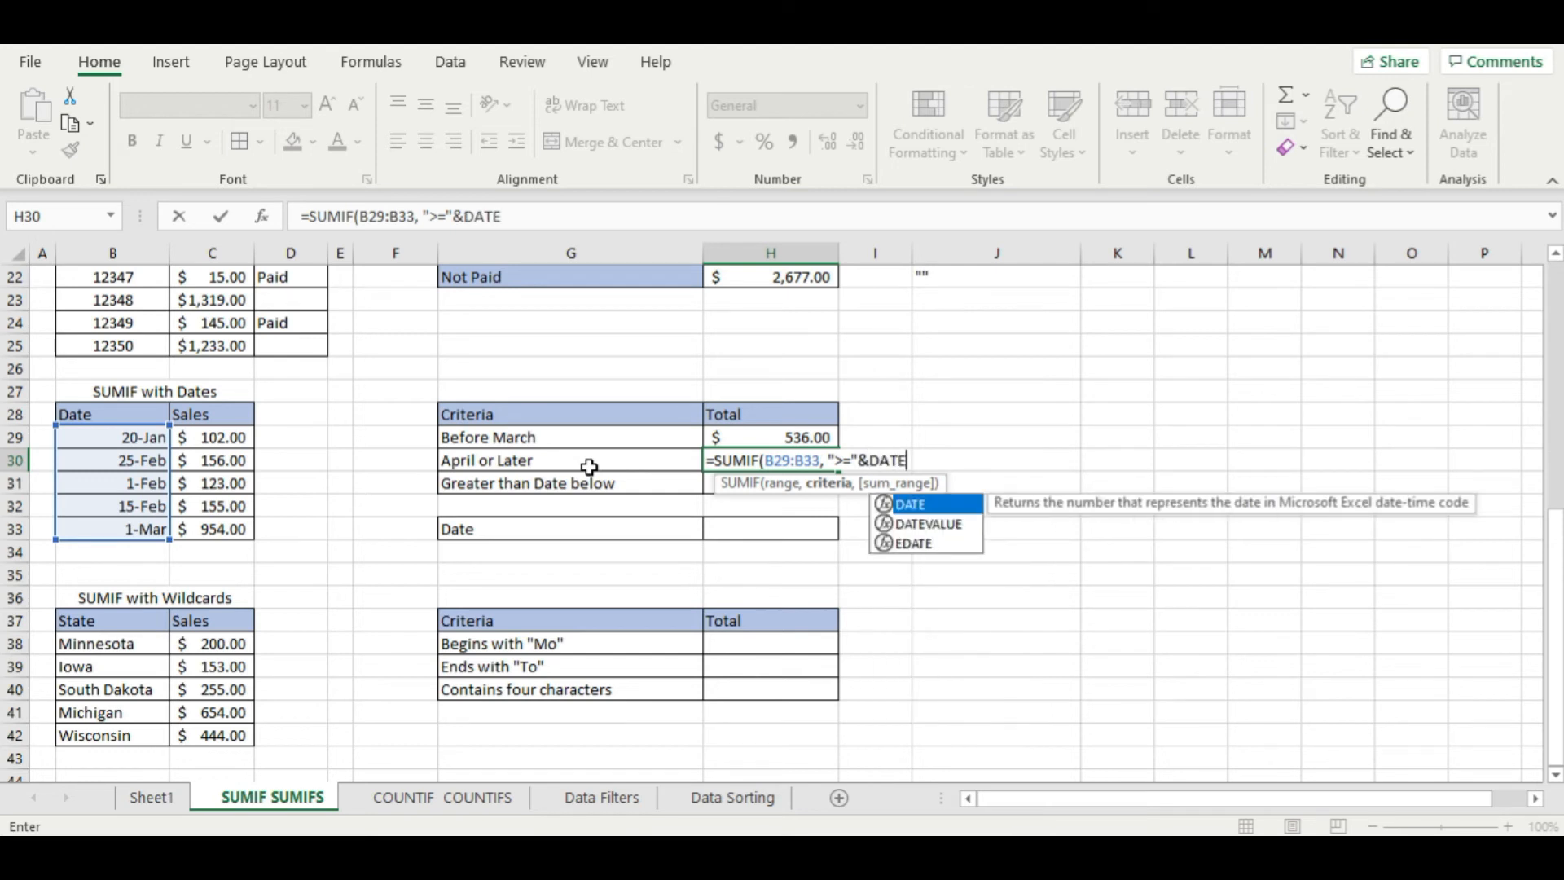
text(()
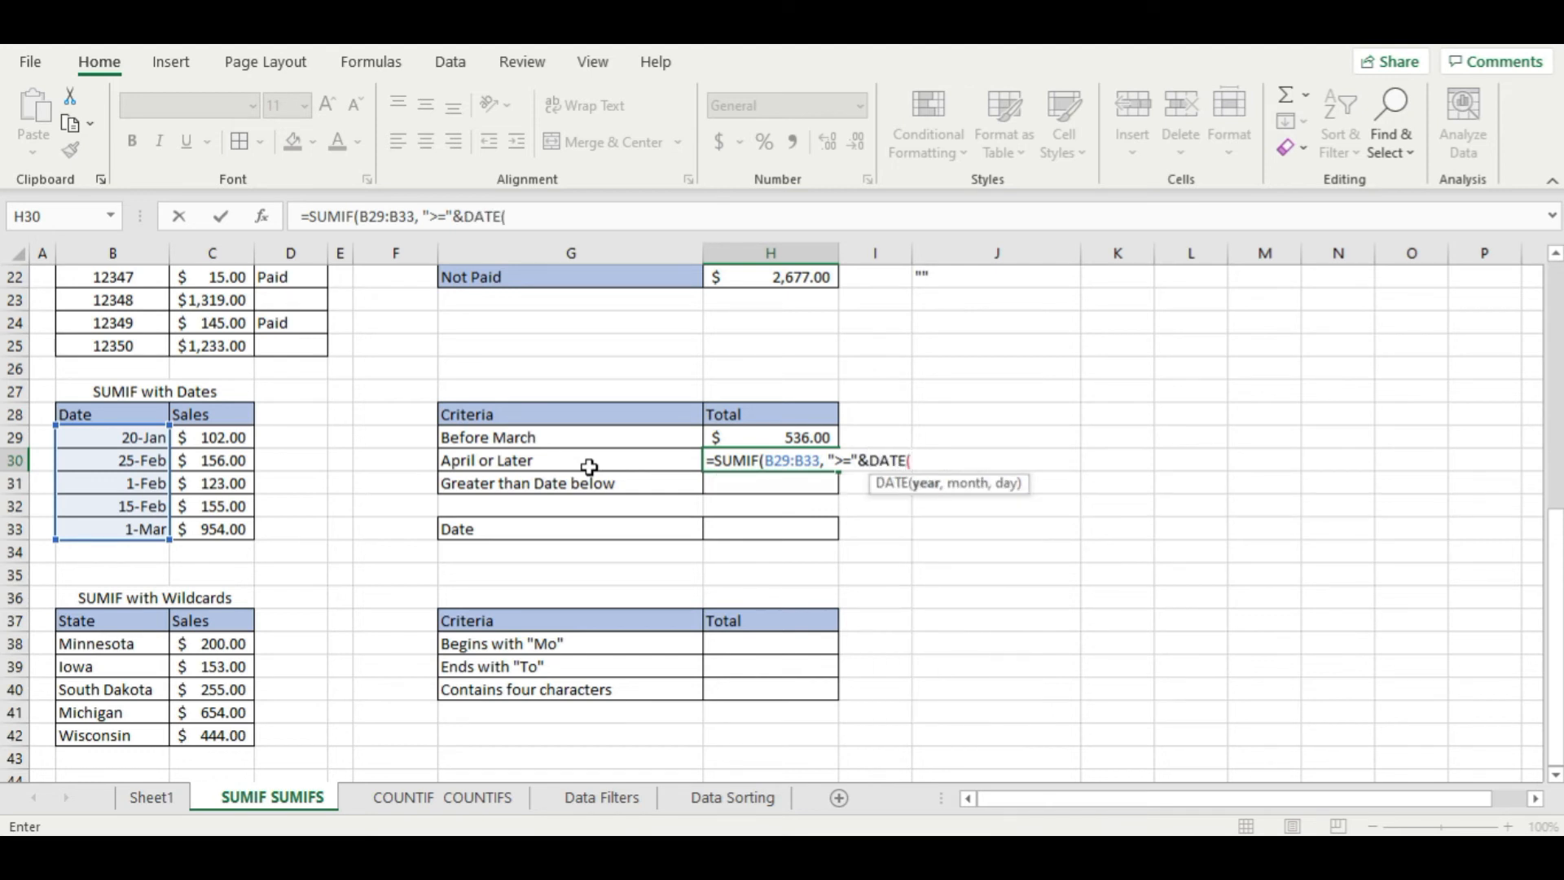
key(Down)
key(Return)
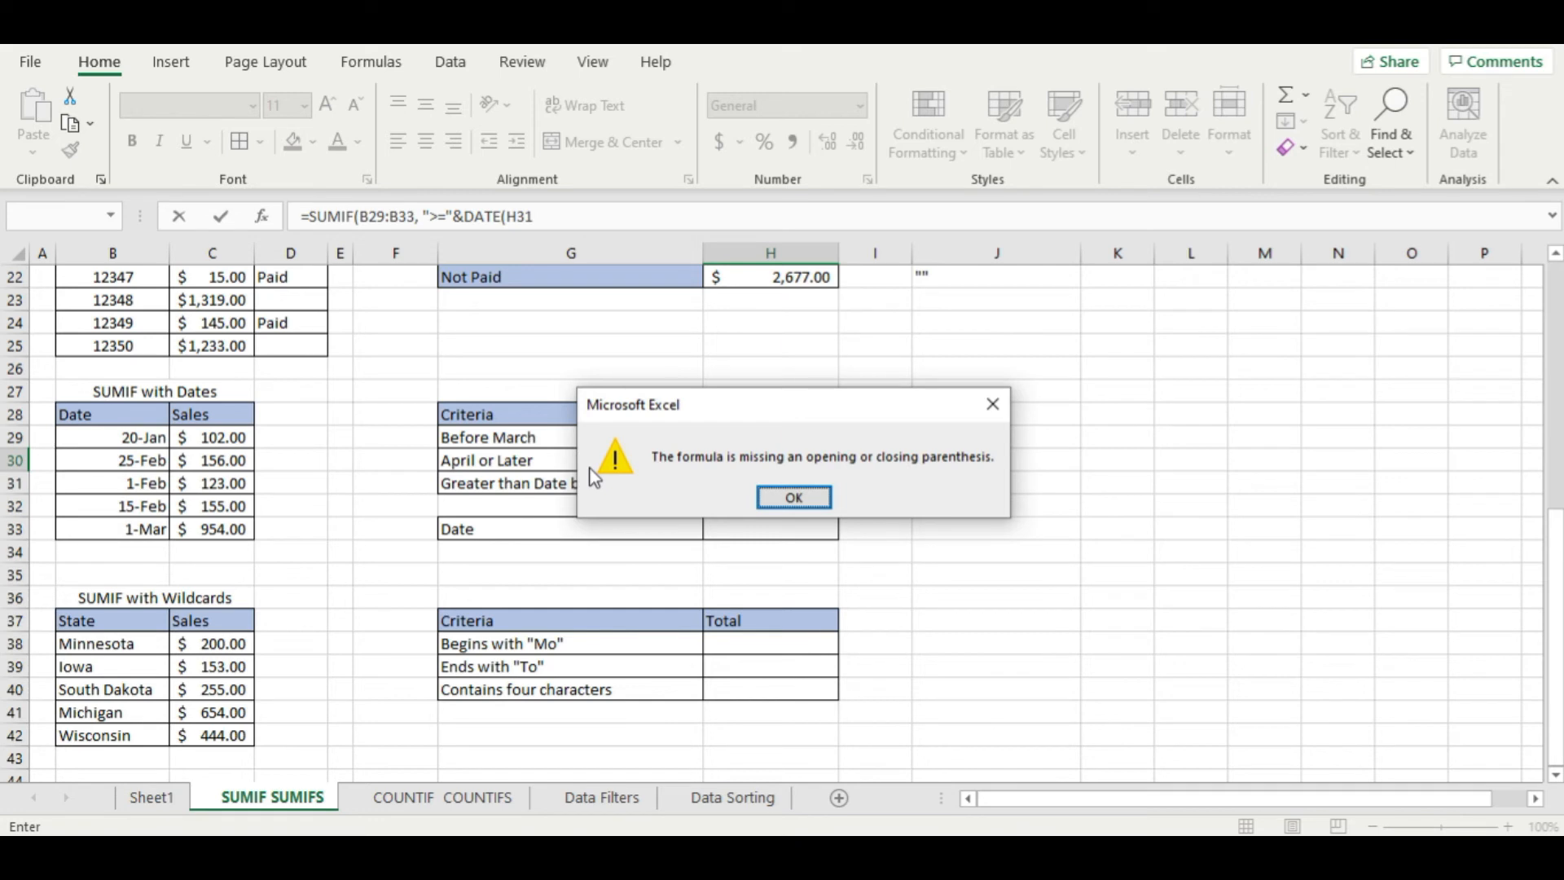
click(818, 497)
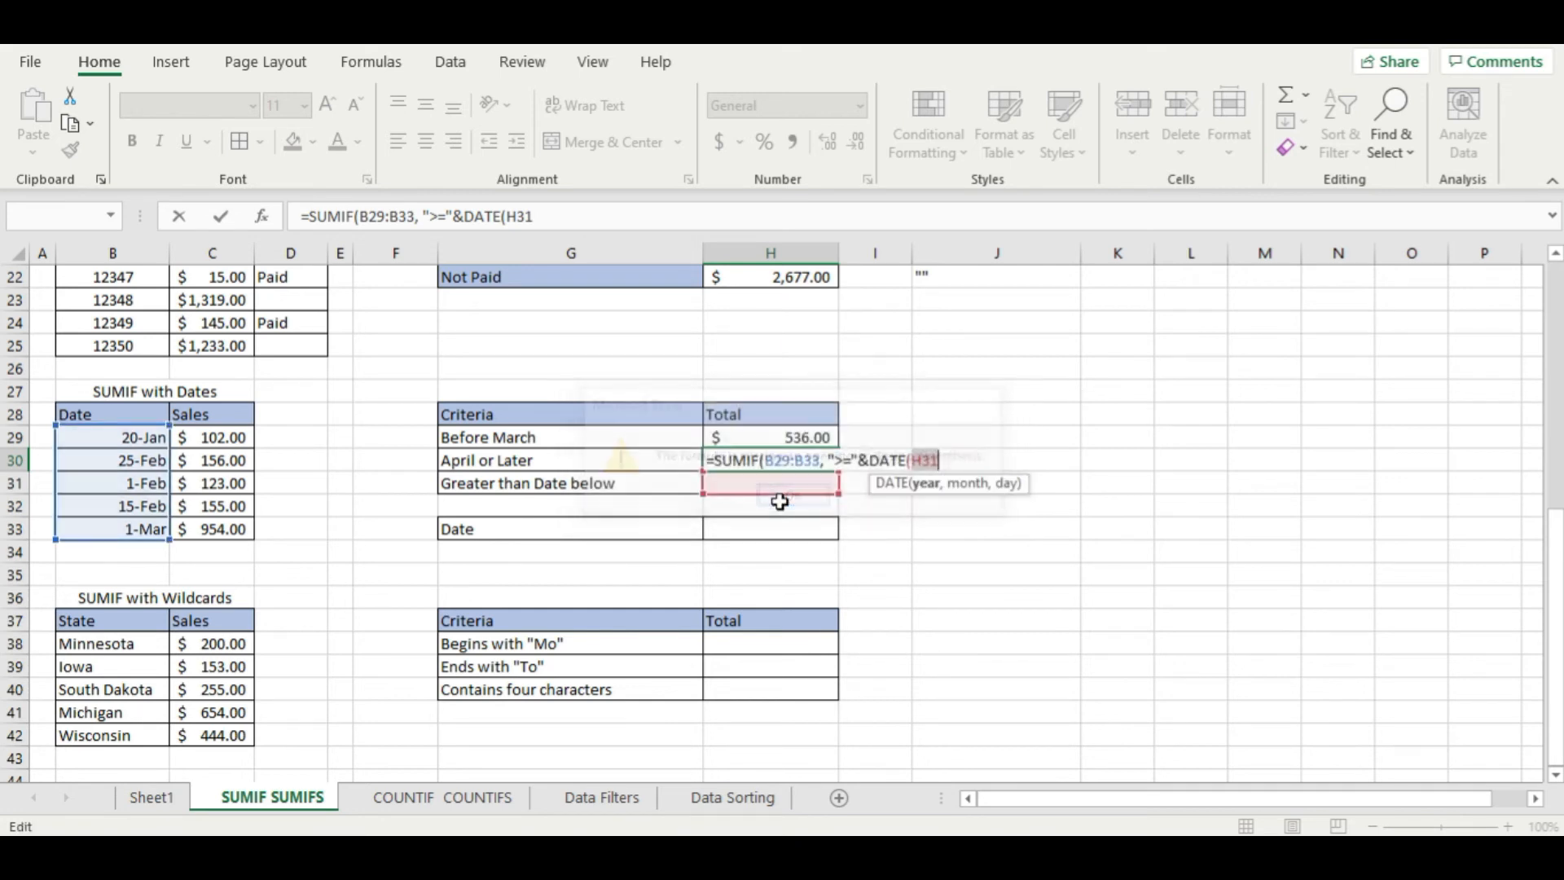
click(857, 460)
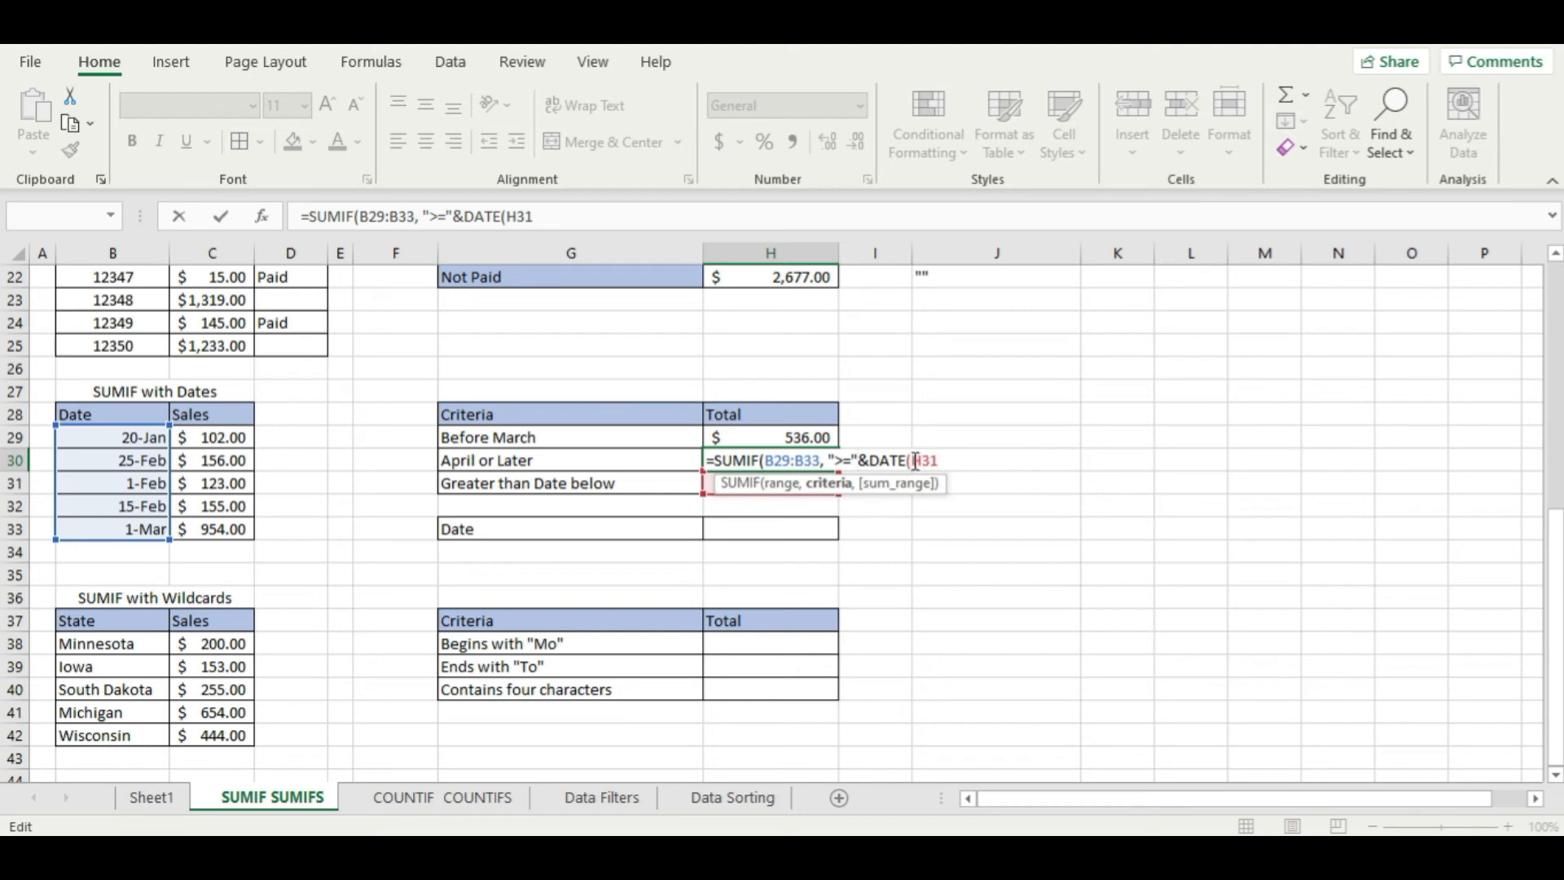
click(951, 461)
key(BackSpace)
key(BackSpace)
key(BackSpace)
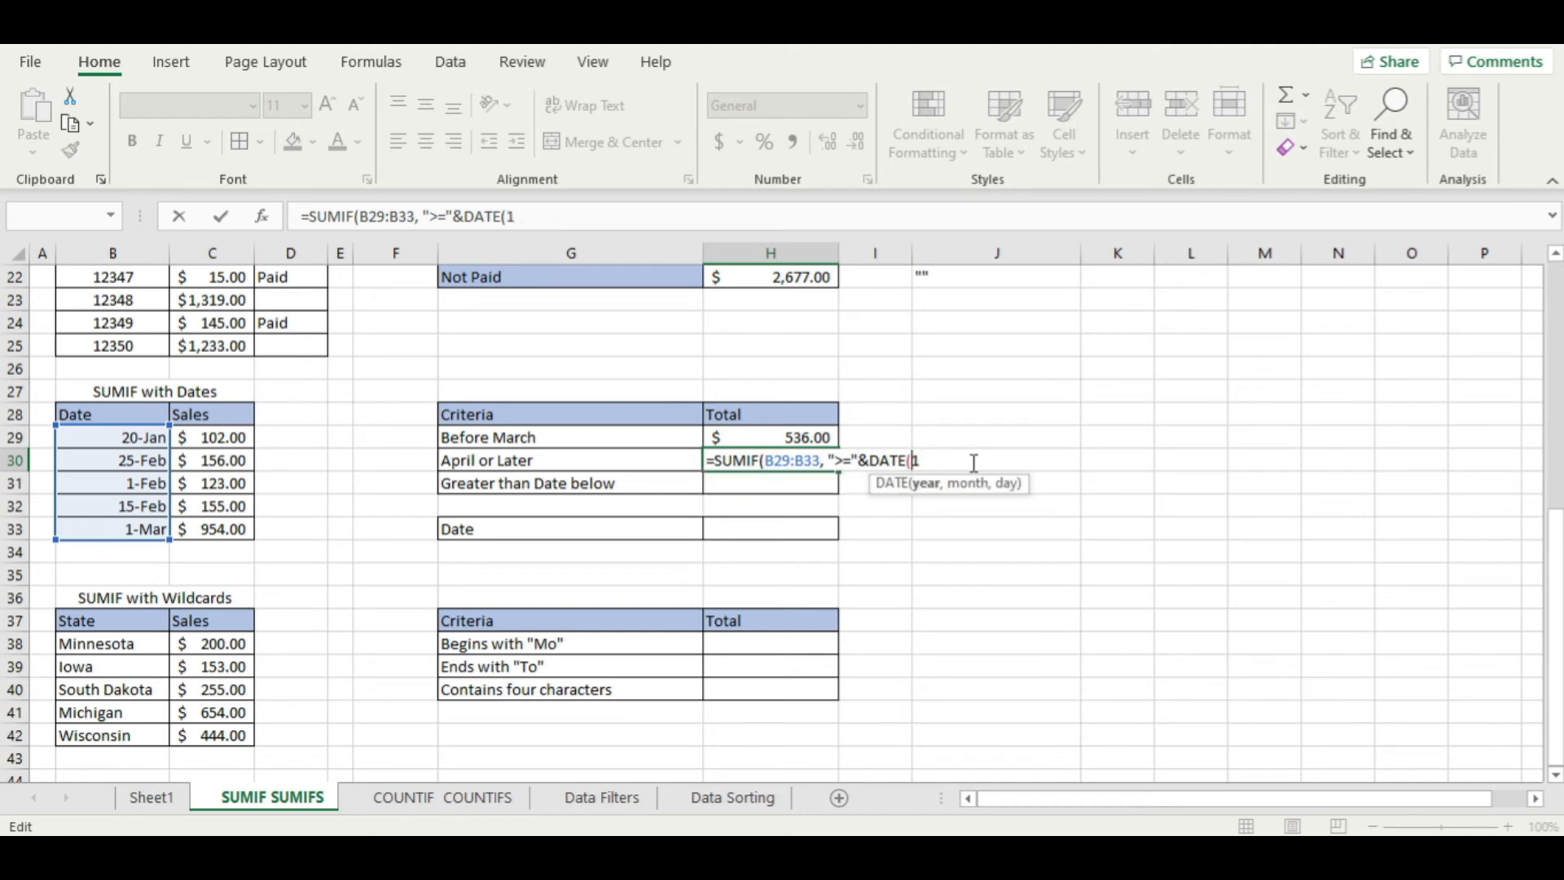
- Complete the April or Later formula with the date arguments 2021, 4, 1 and sum range C29:C33
text(2021, 4, )
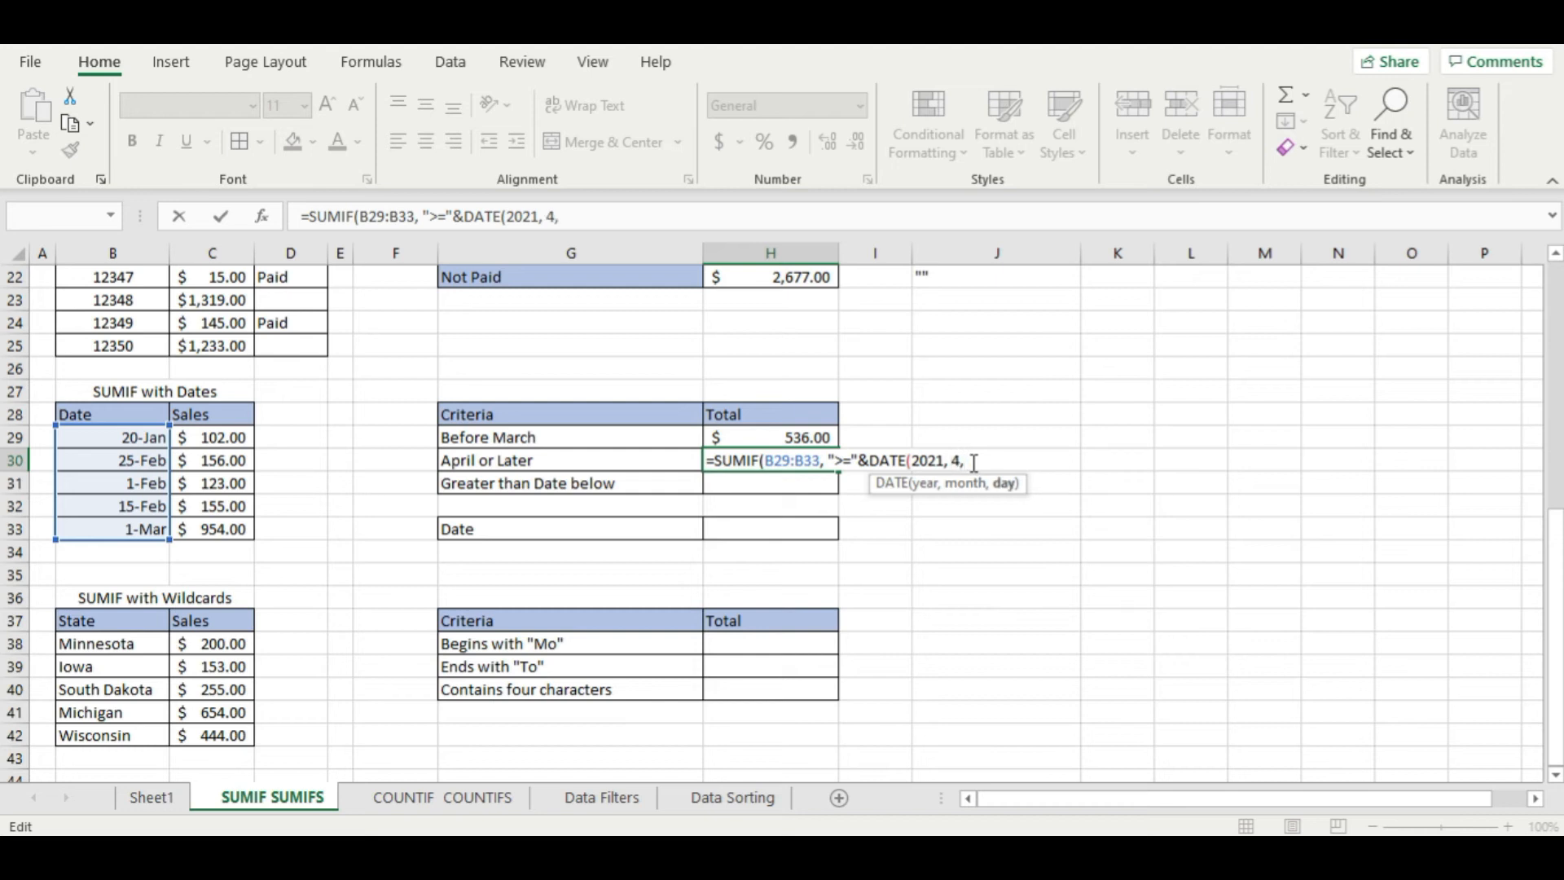
text(1),)
drag(220, 437, 226, 520)
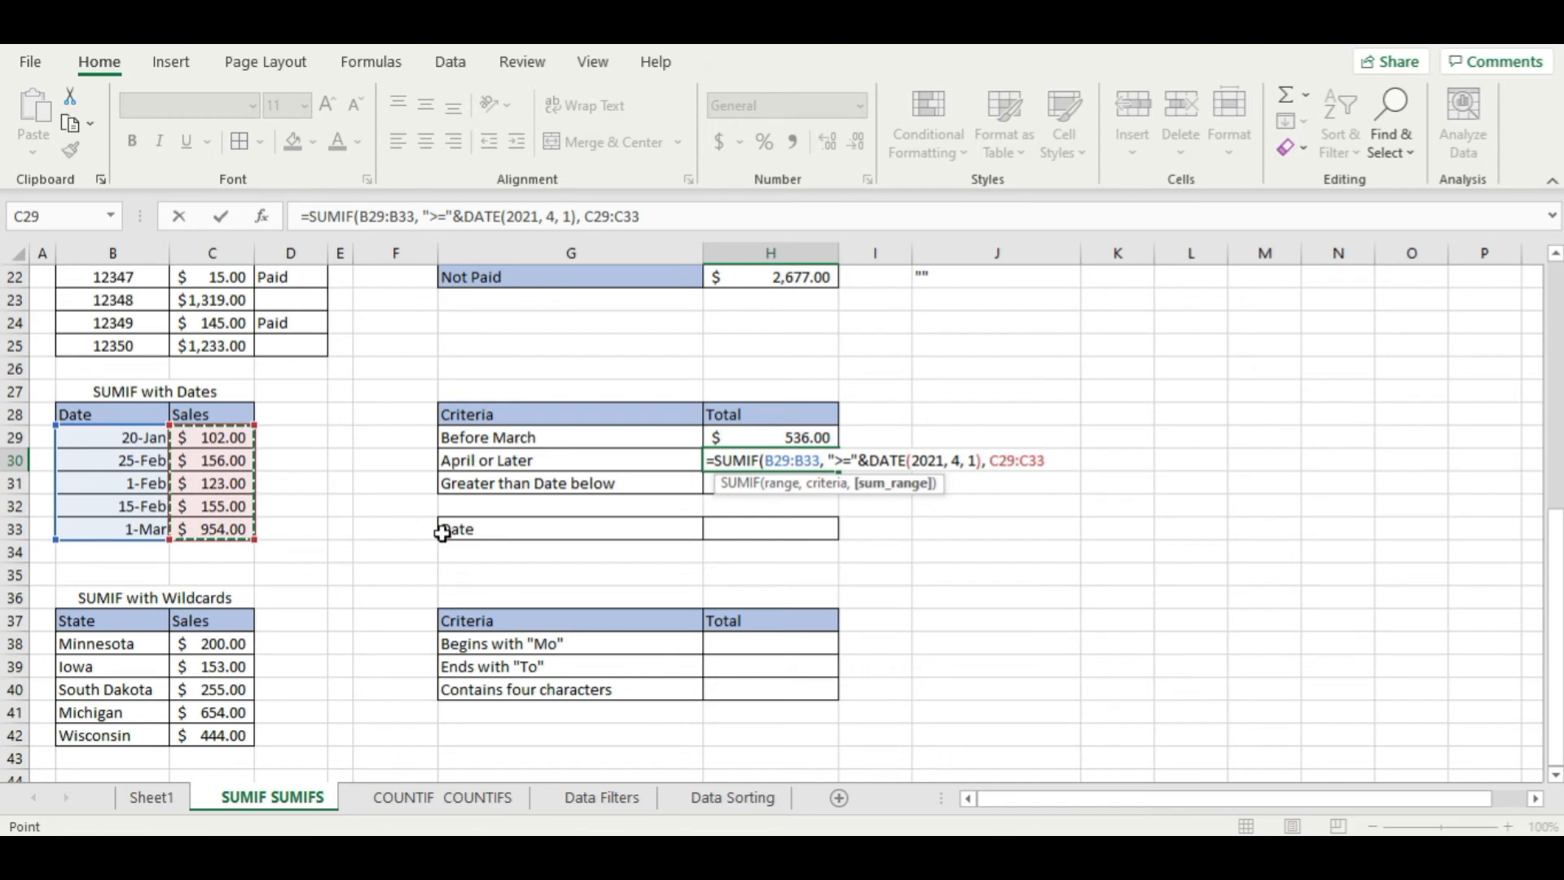
text())
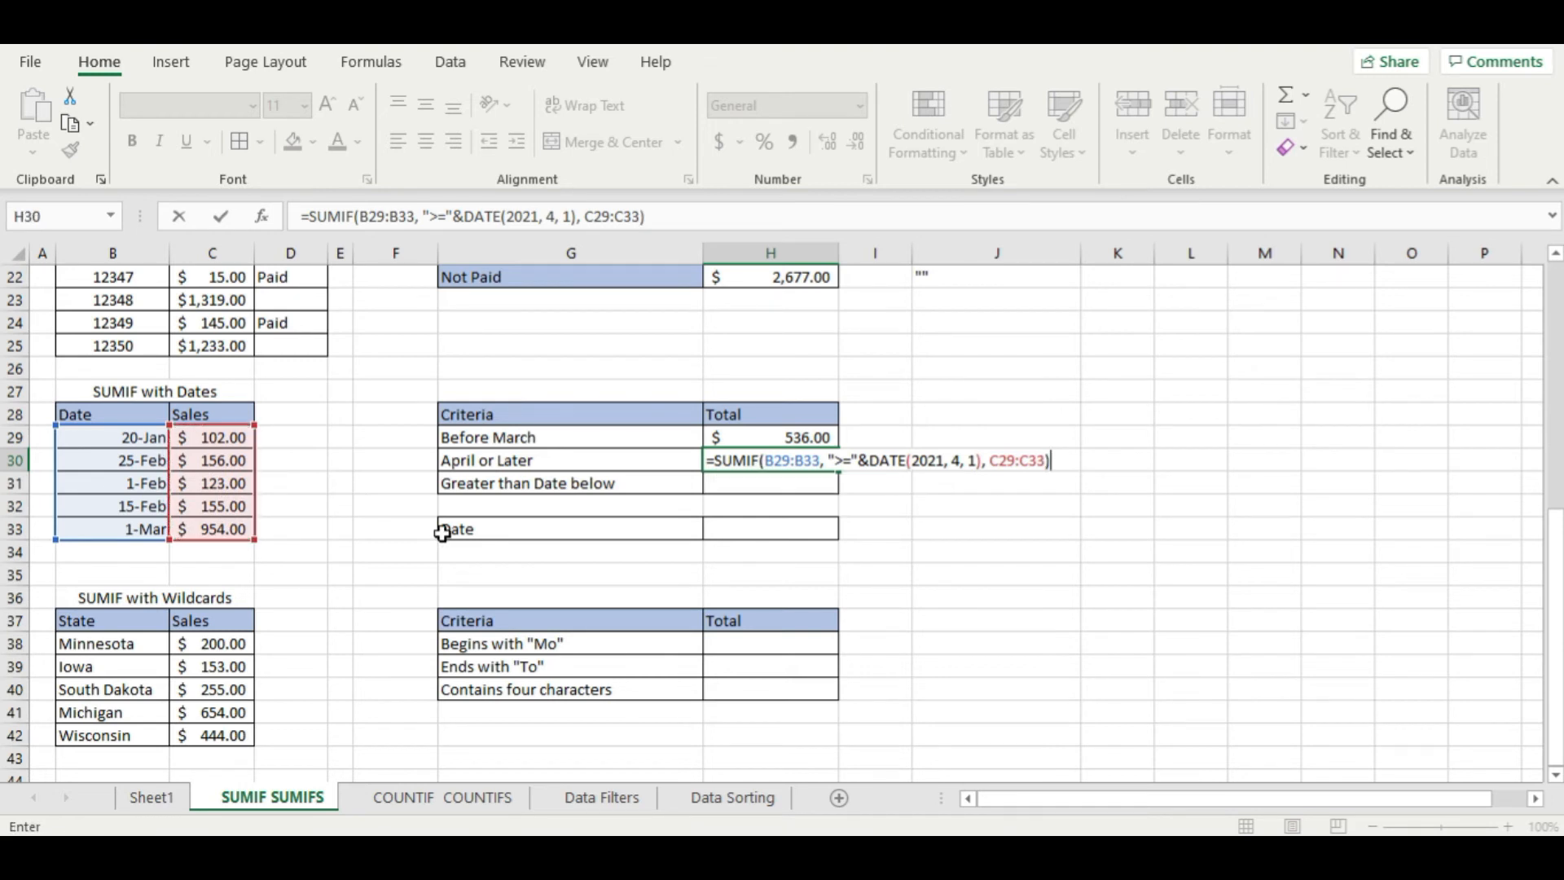
key(Return)
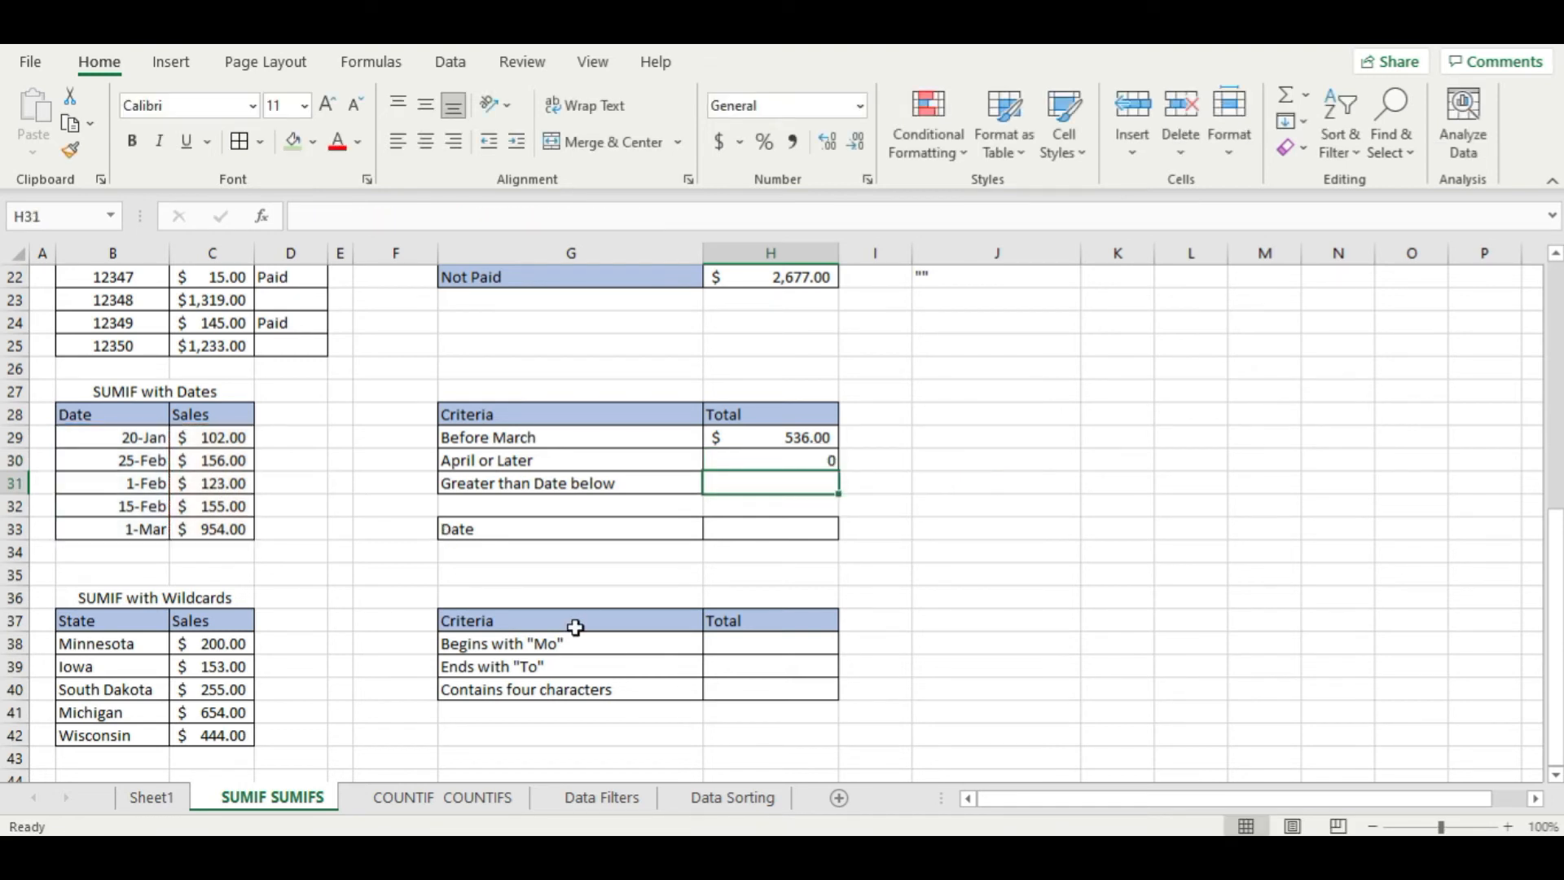
- Apply the dollar accounting format to H30 and change the date in B31 to 15-Apr
click(795, 454)
click(720, 142)
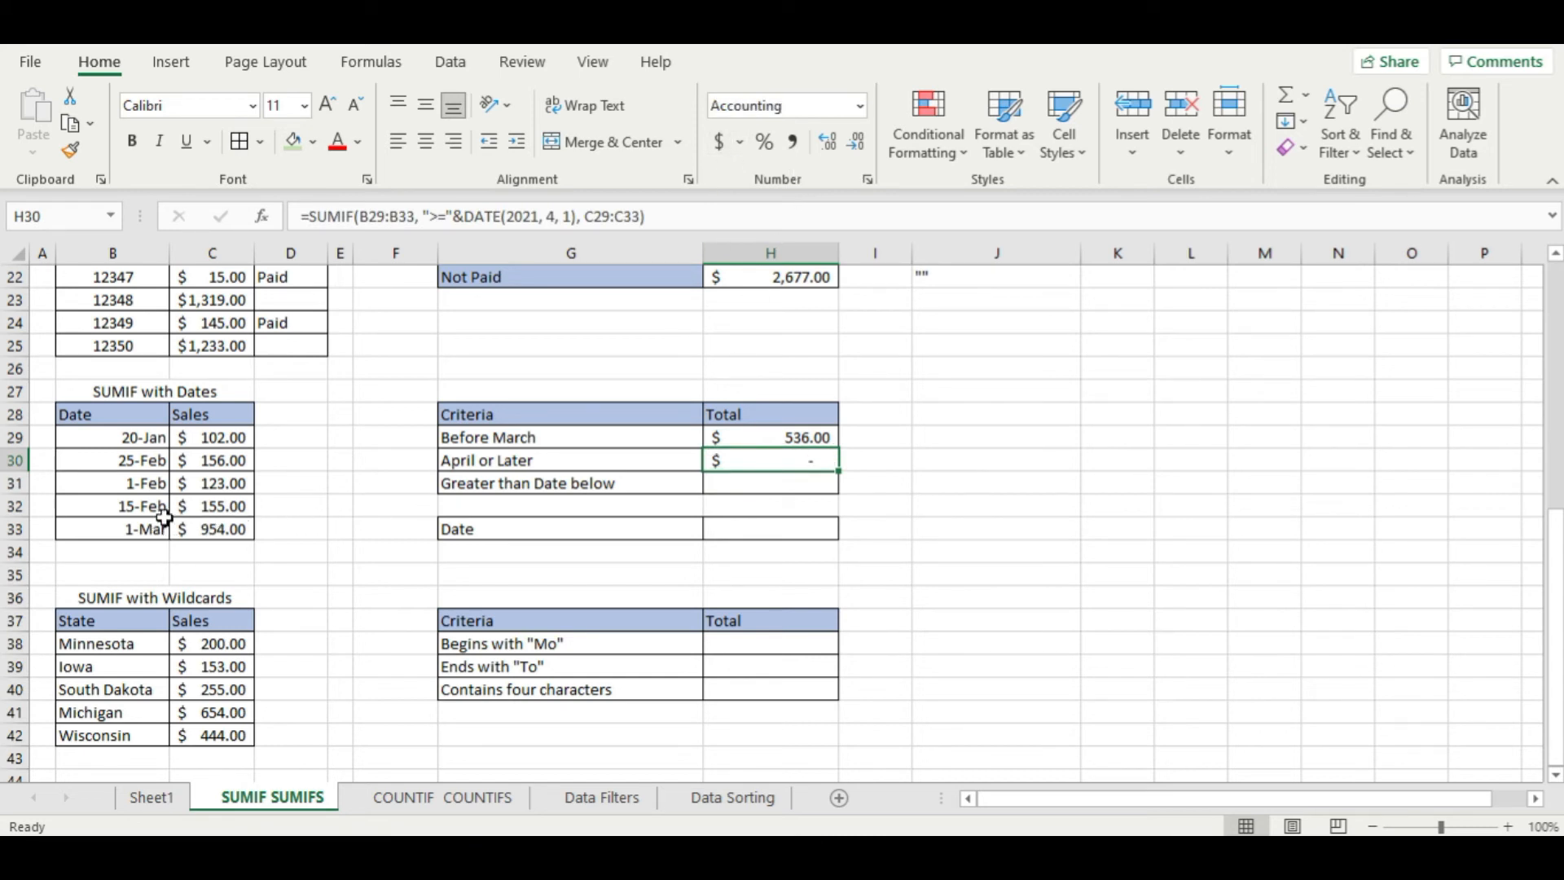
click(144, 486)
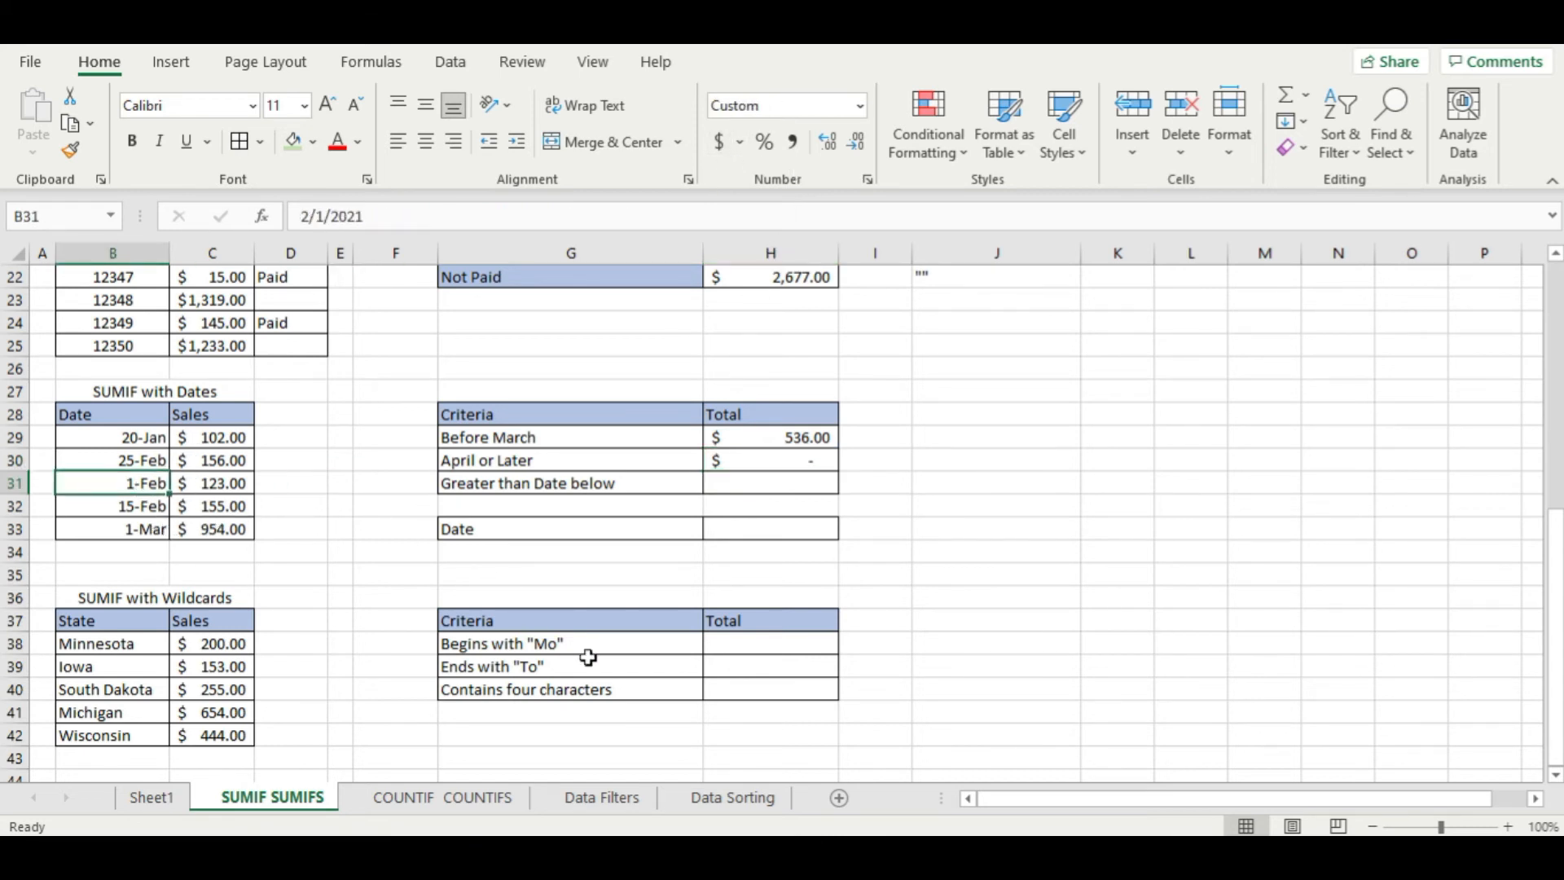
key(BackSpace)
text(15-aPR)
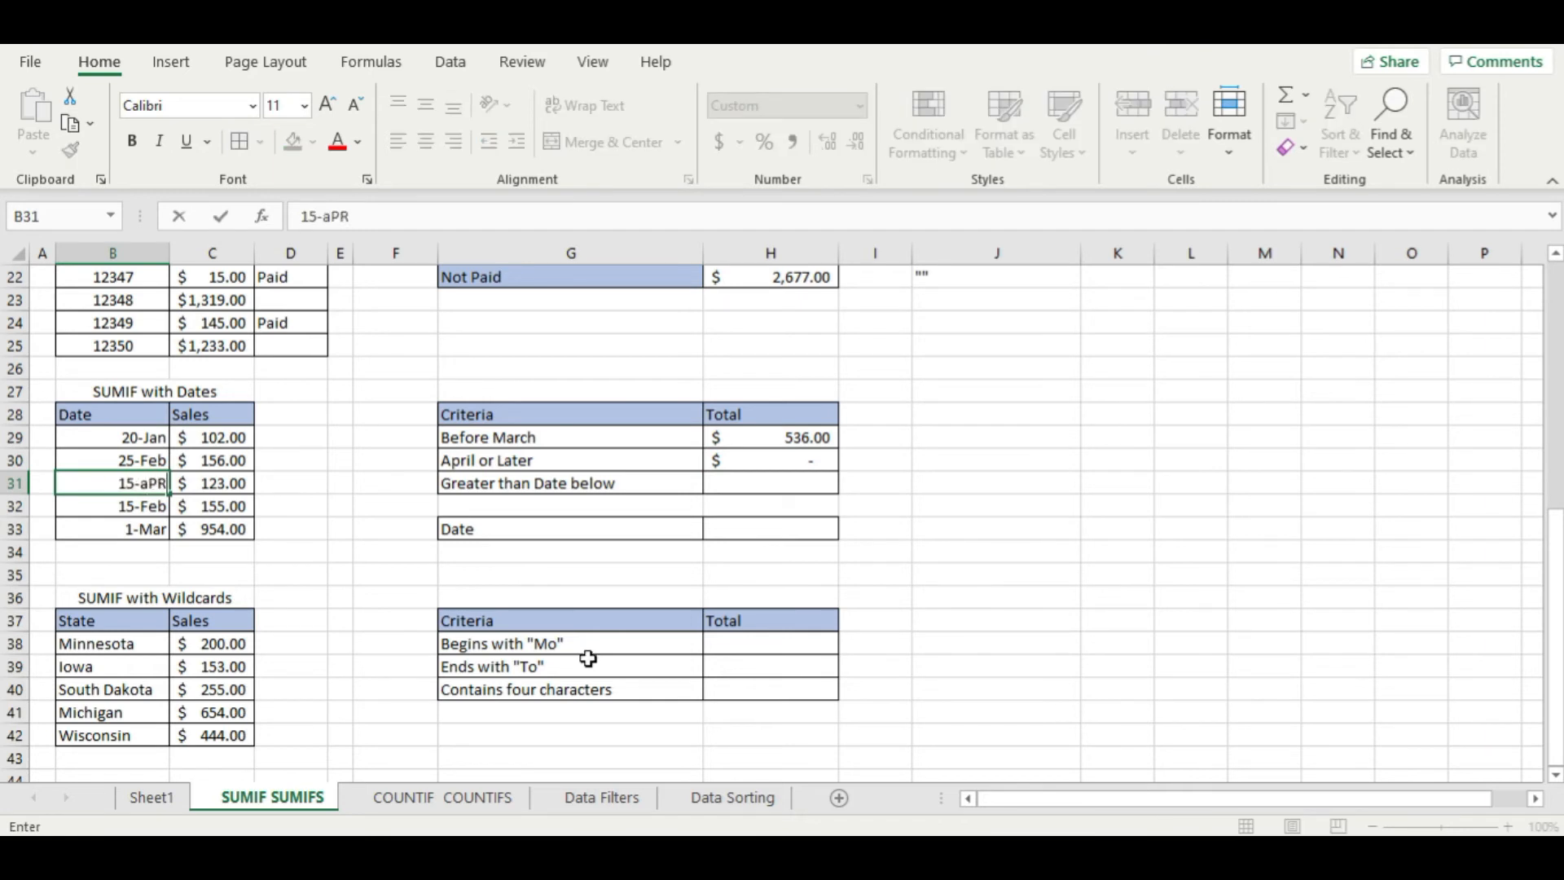
key(Return)
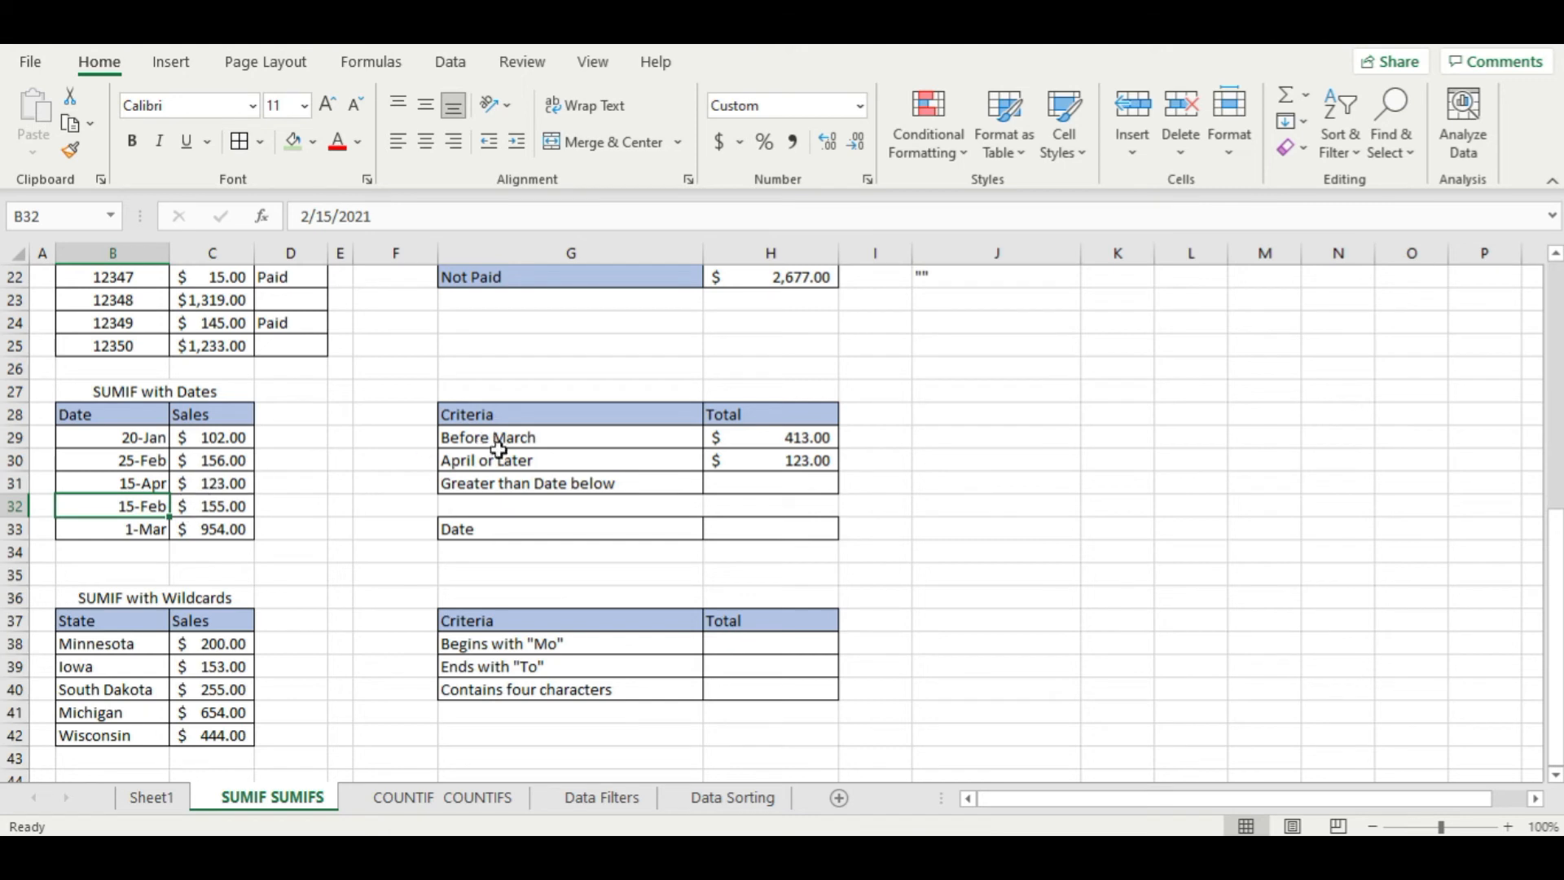
- Review the Before March and April or Later formulas in H29 and H30, and locate the empty Date cell H33
click(794, 487)
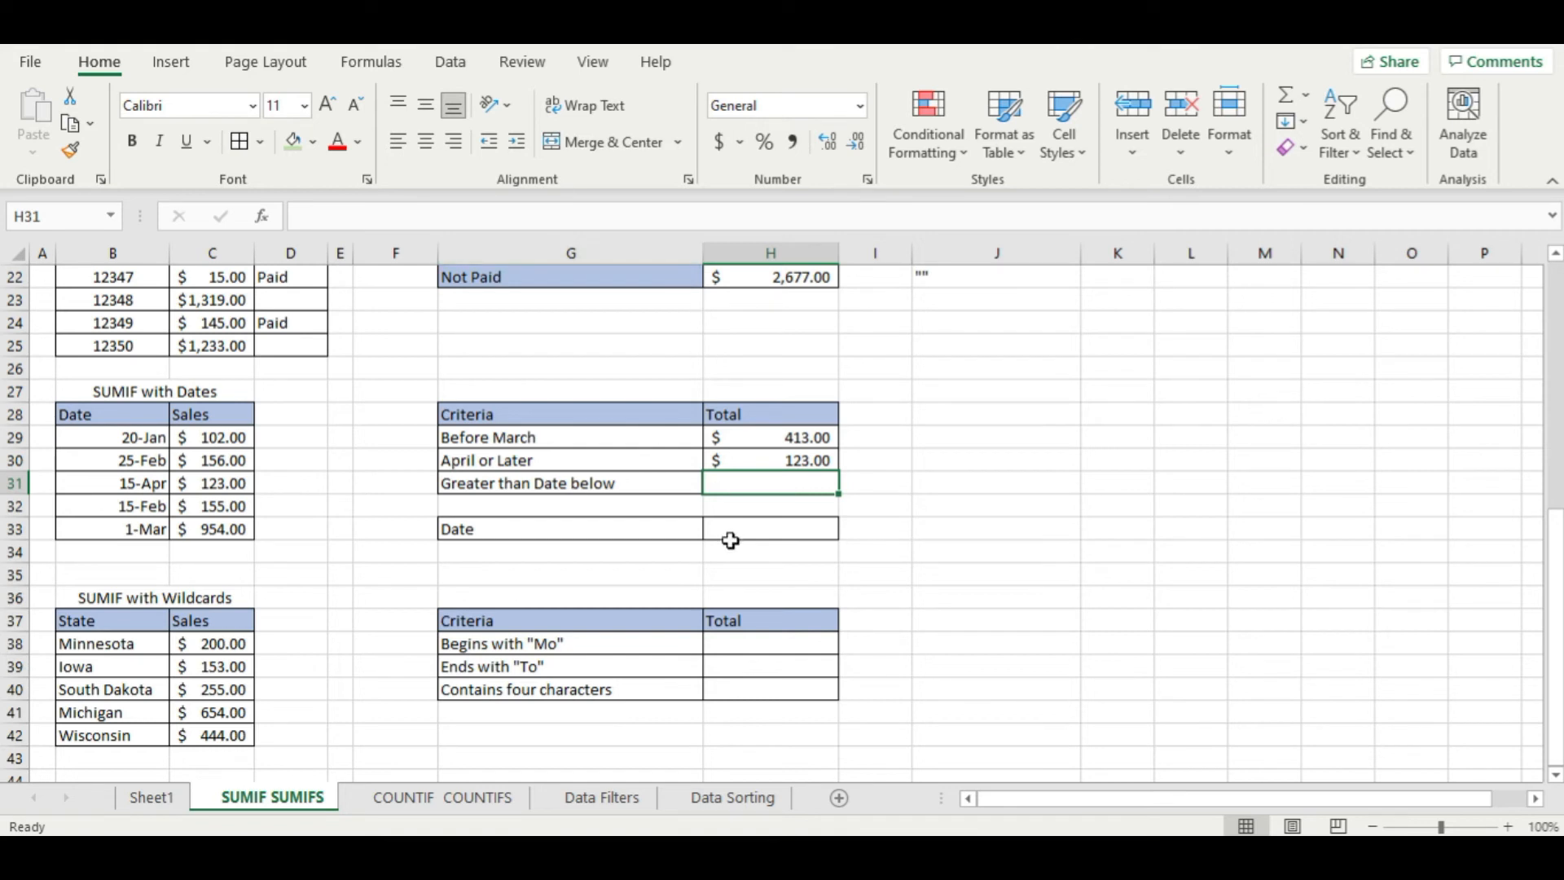
click(755, 438)
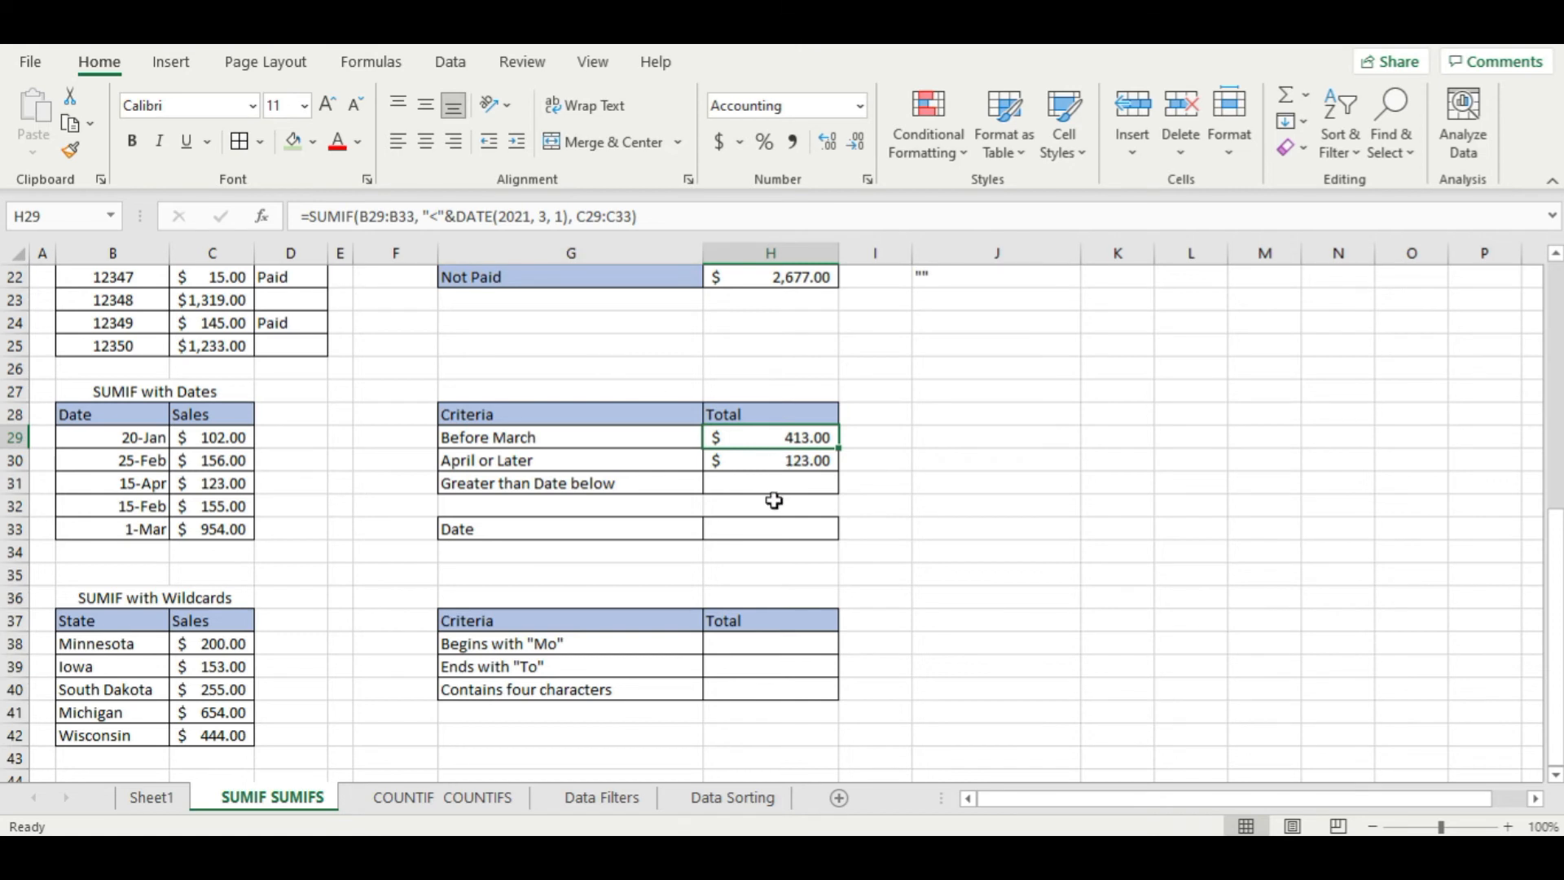
click(772, 530)
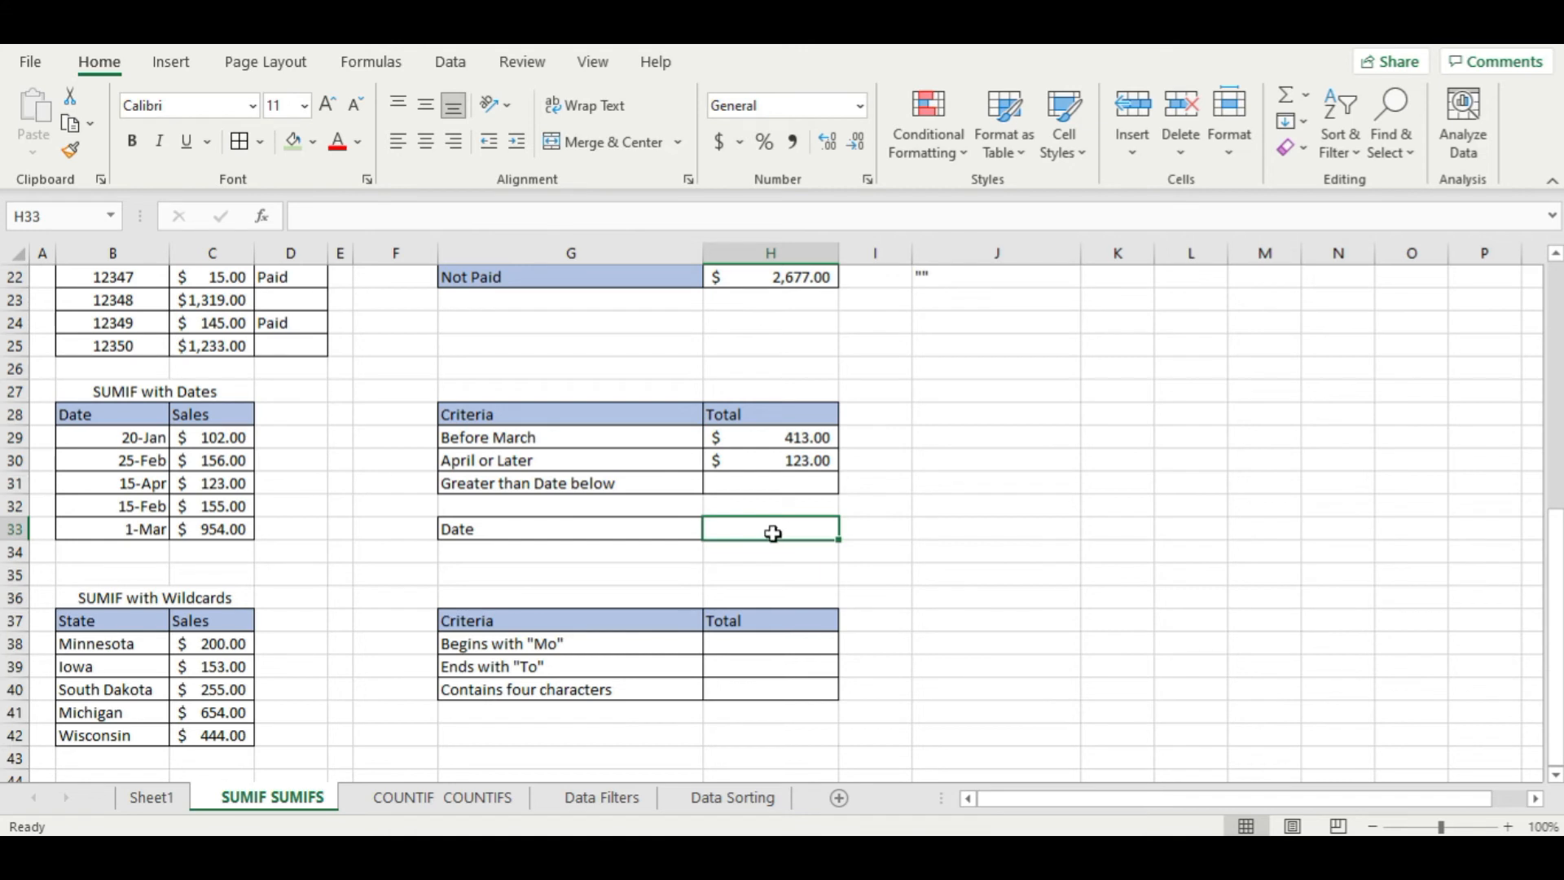
click(787, 461)
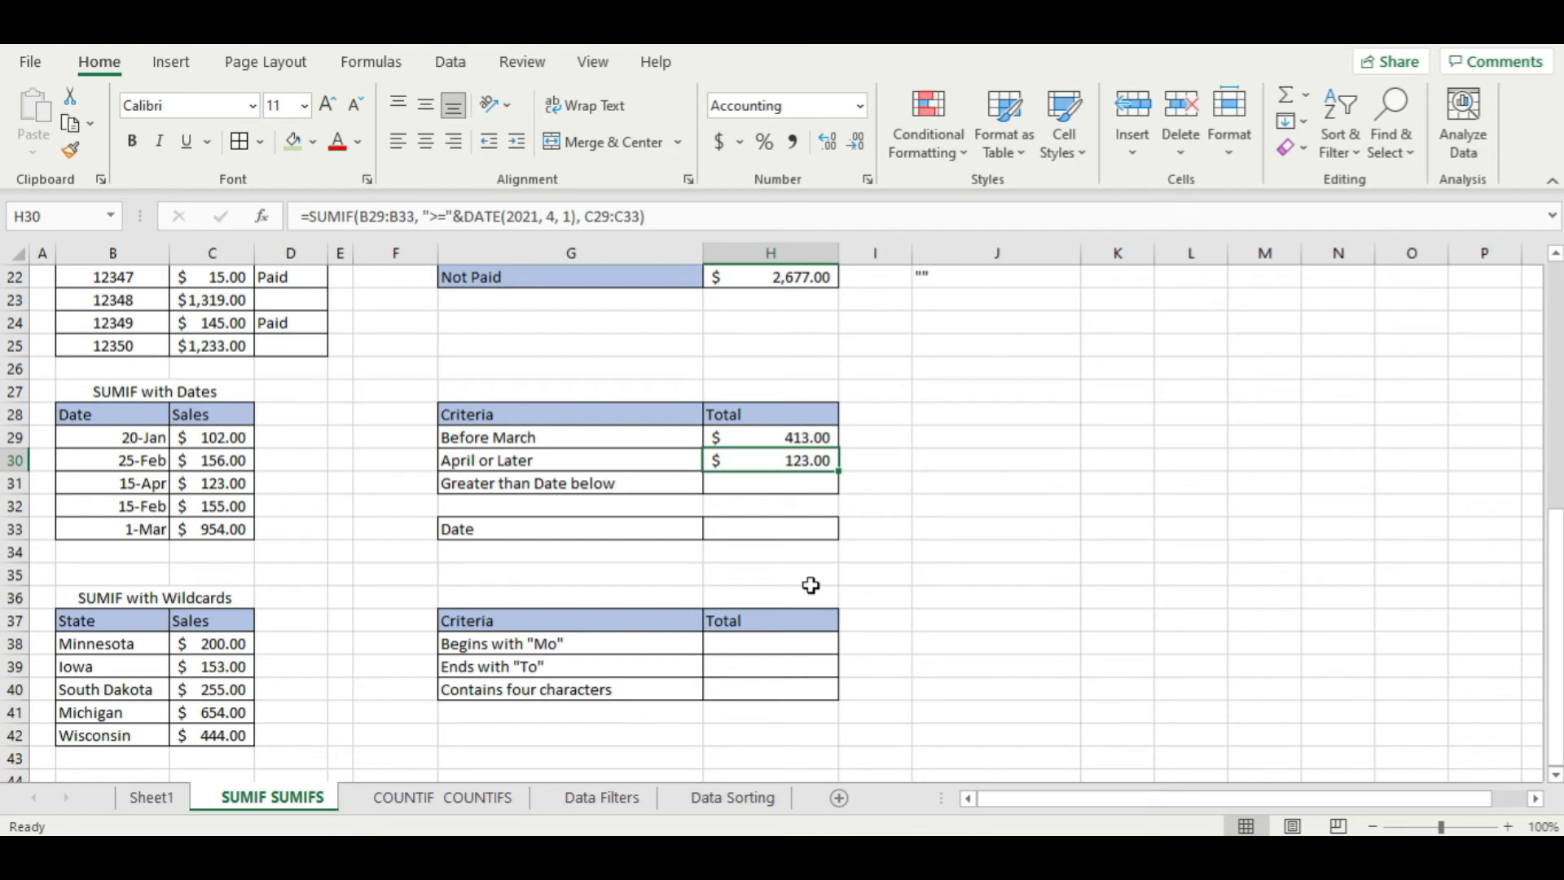
- In H31, begin the Greater than Date below SUMIF with range B29:B33 and the criteria ">"&H33
click(780, 487)
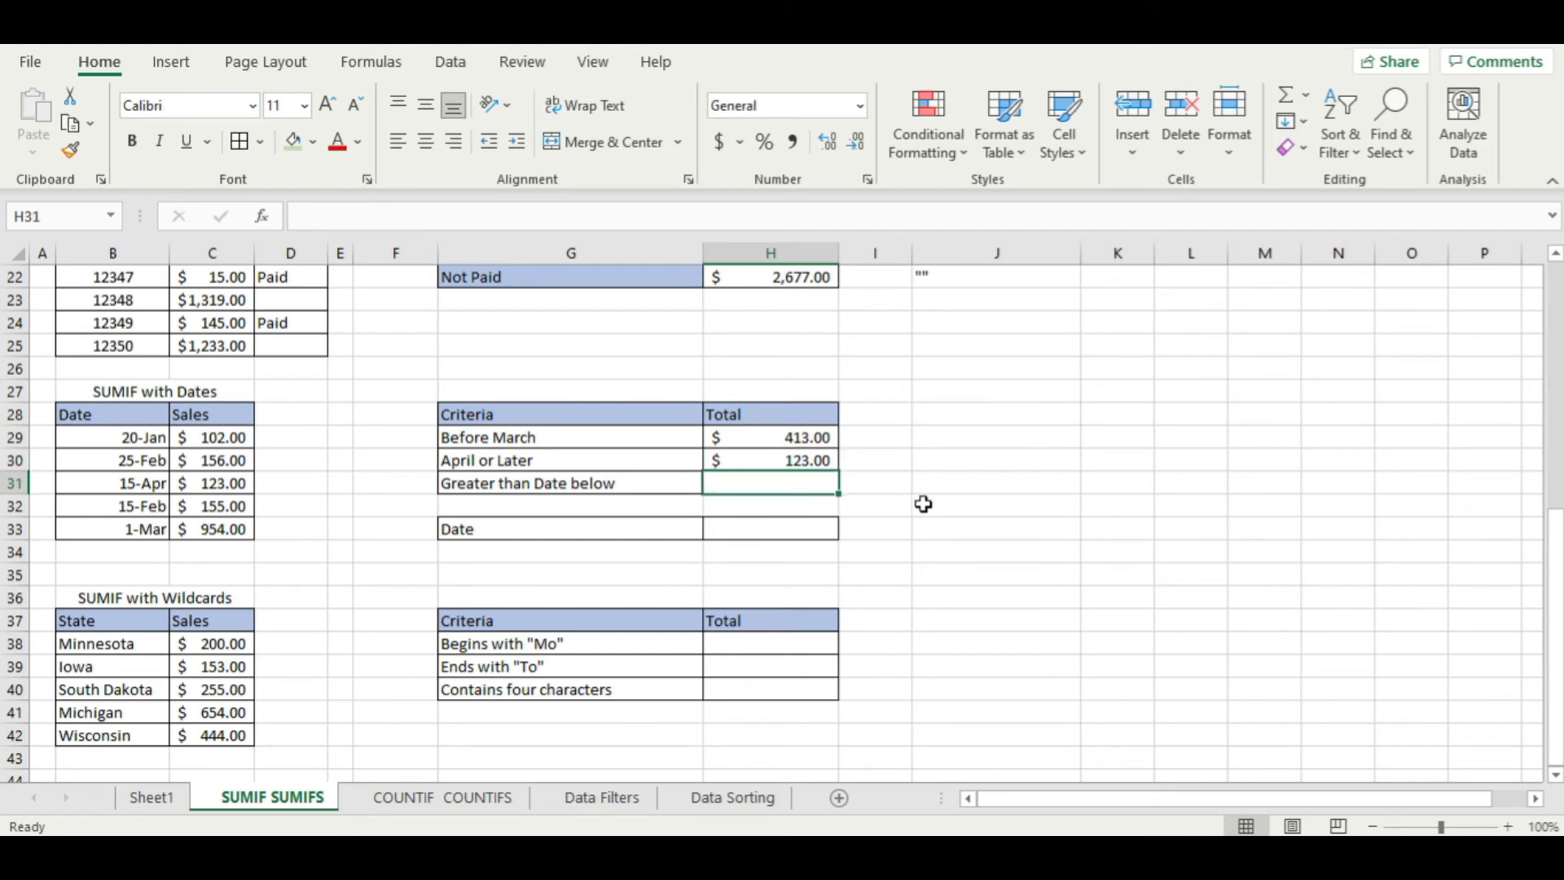
text(=s)
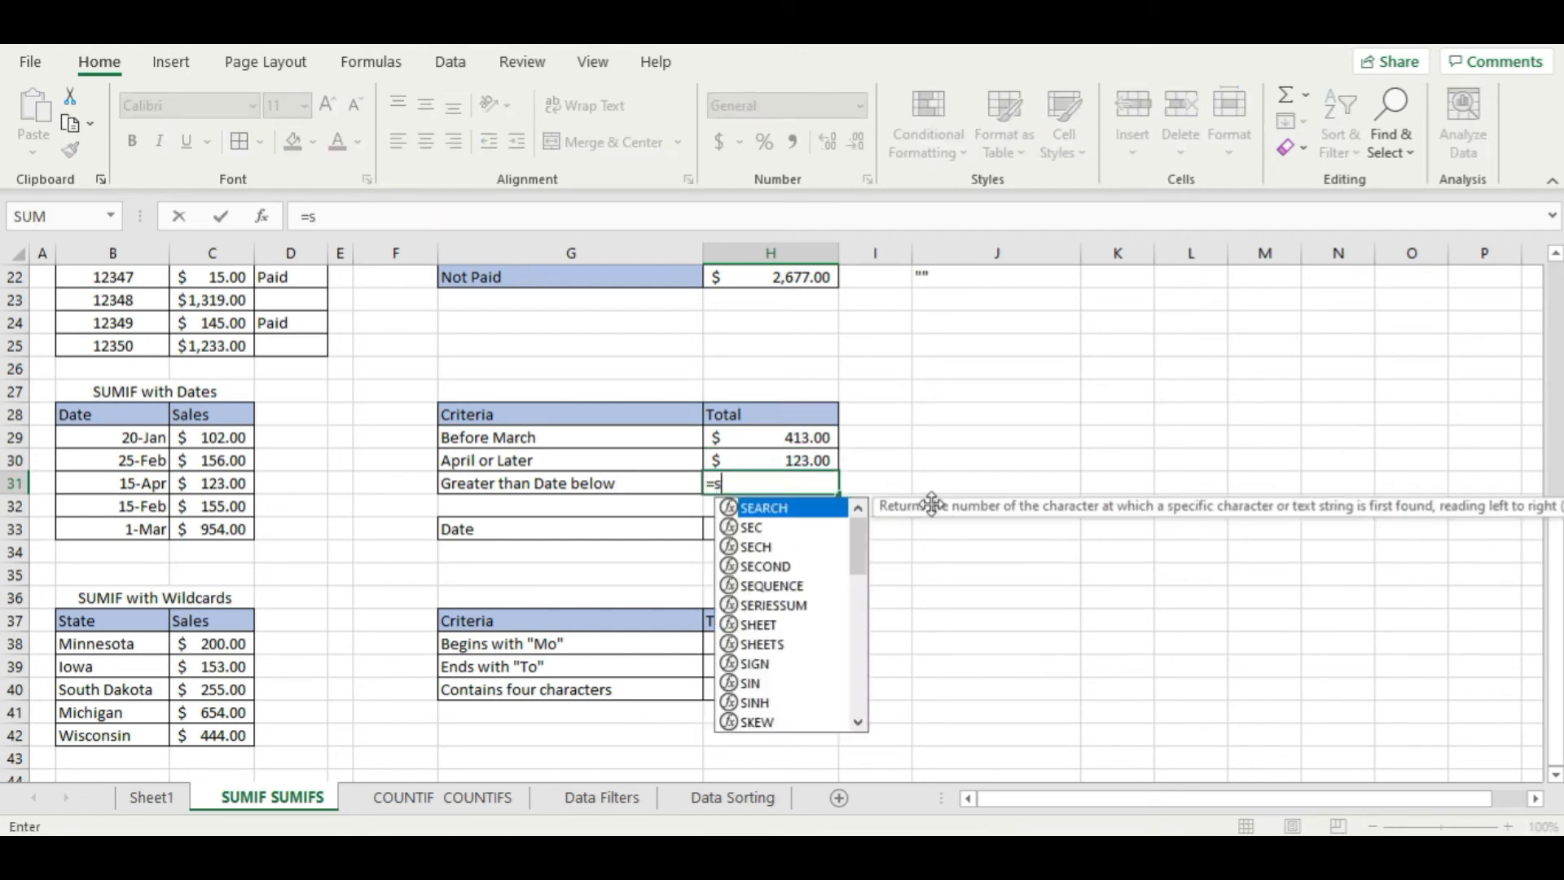
text(umif)
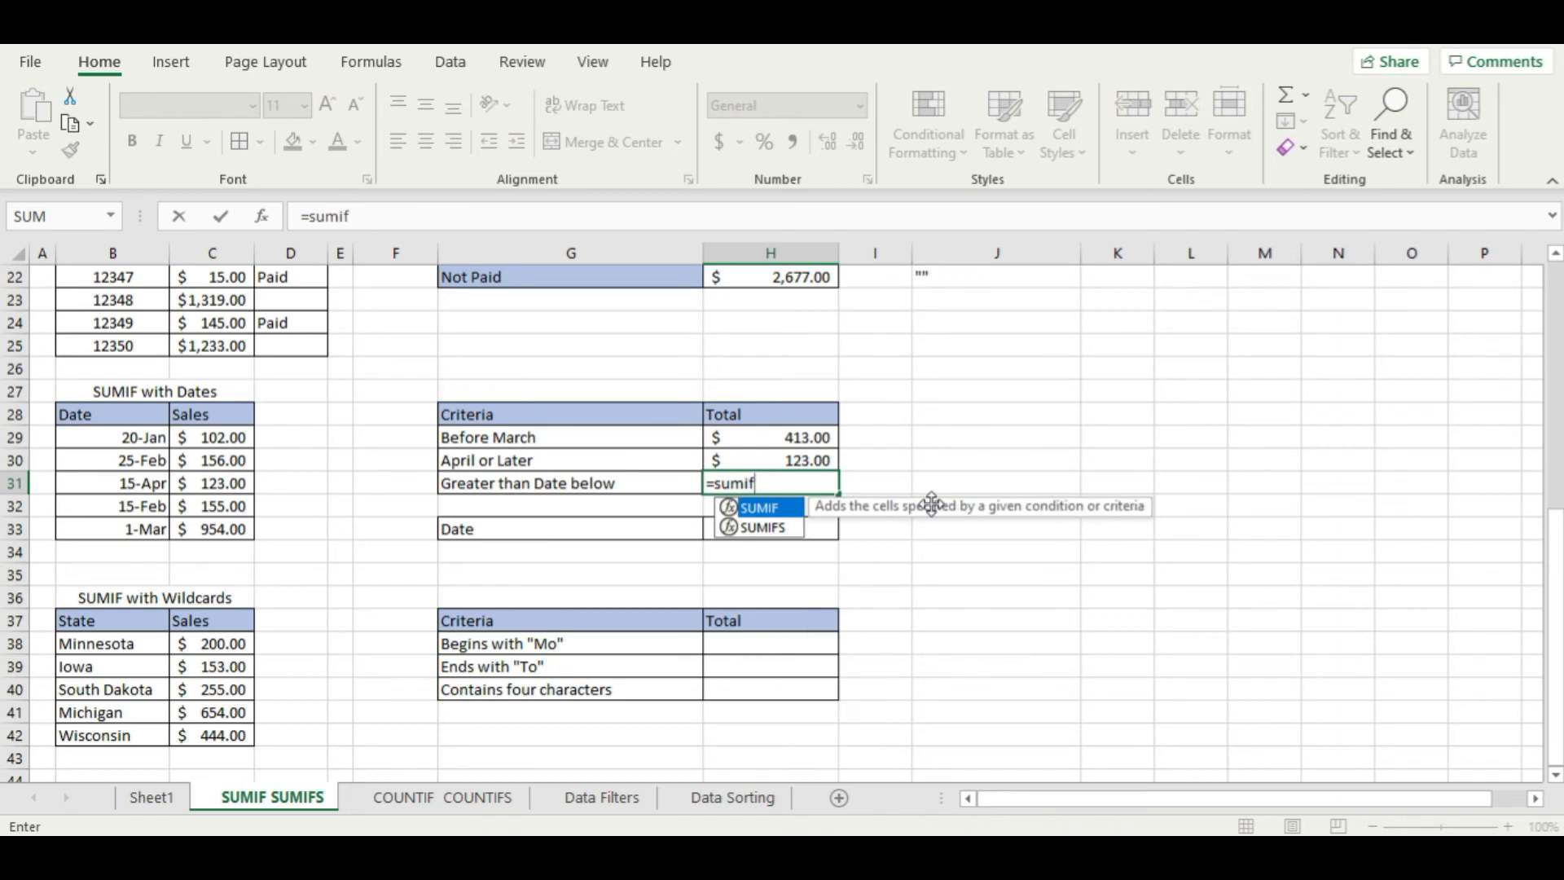
key(Tab)
drag(152, 440, 143, 522)
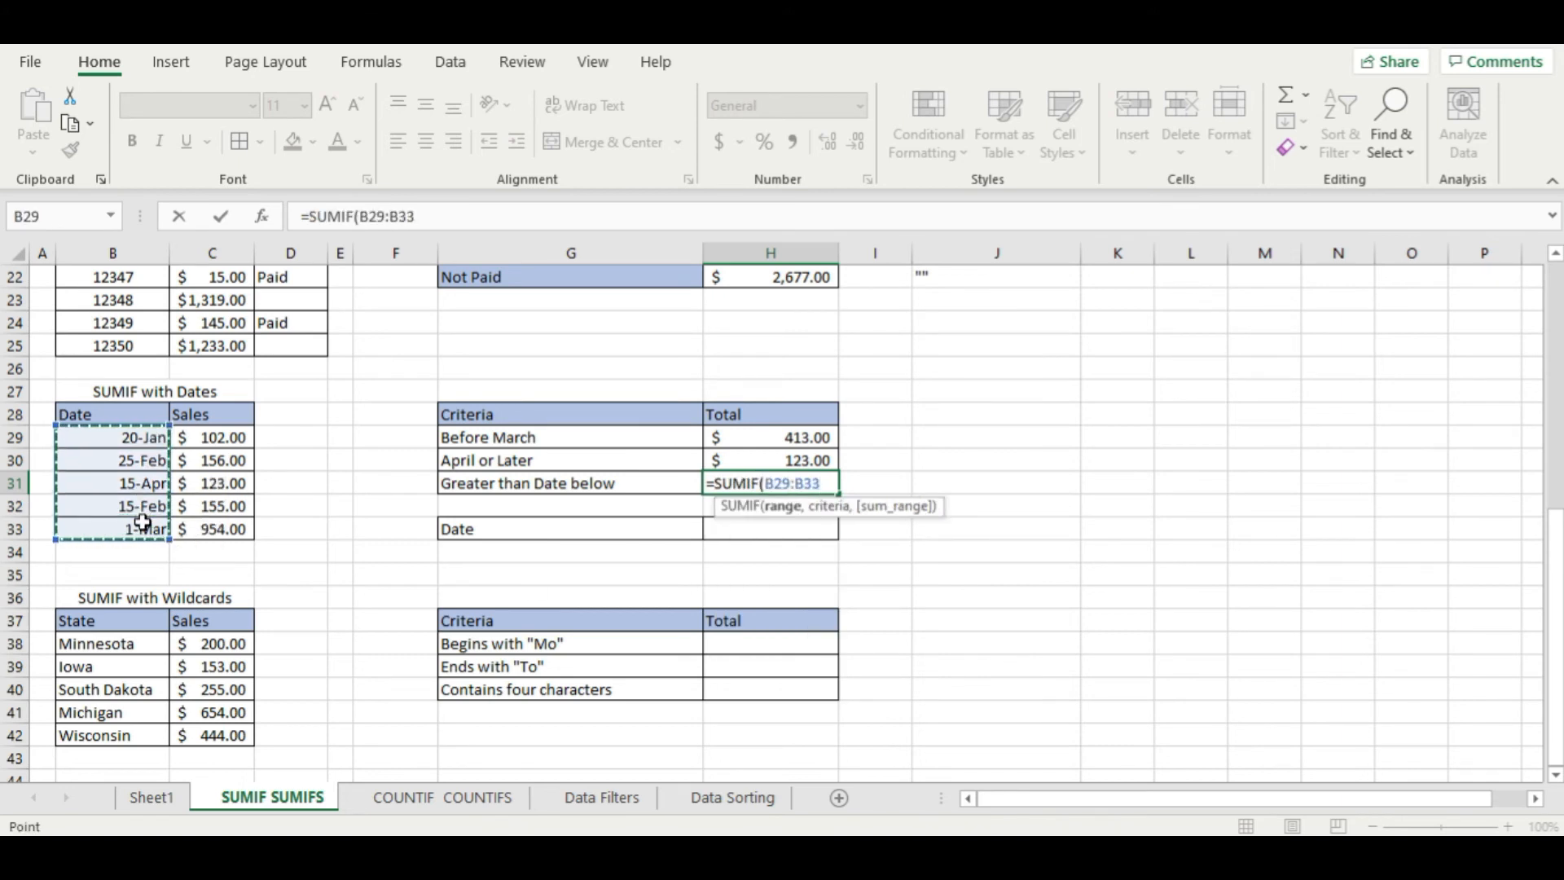
text(,)
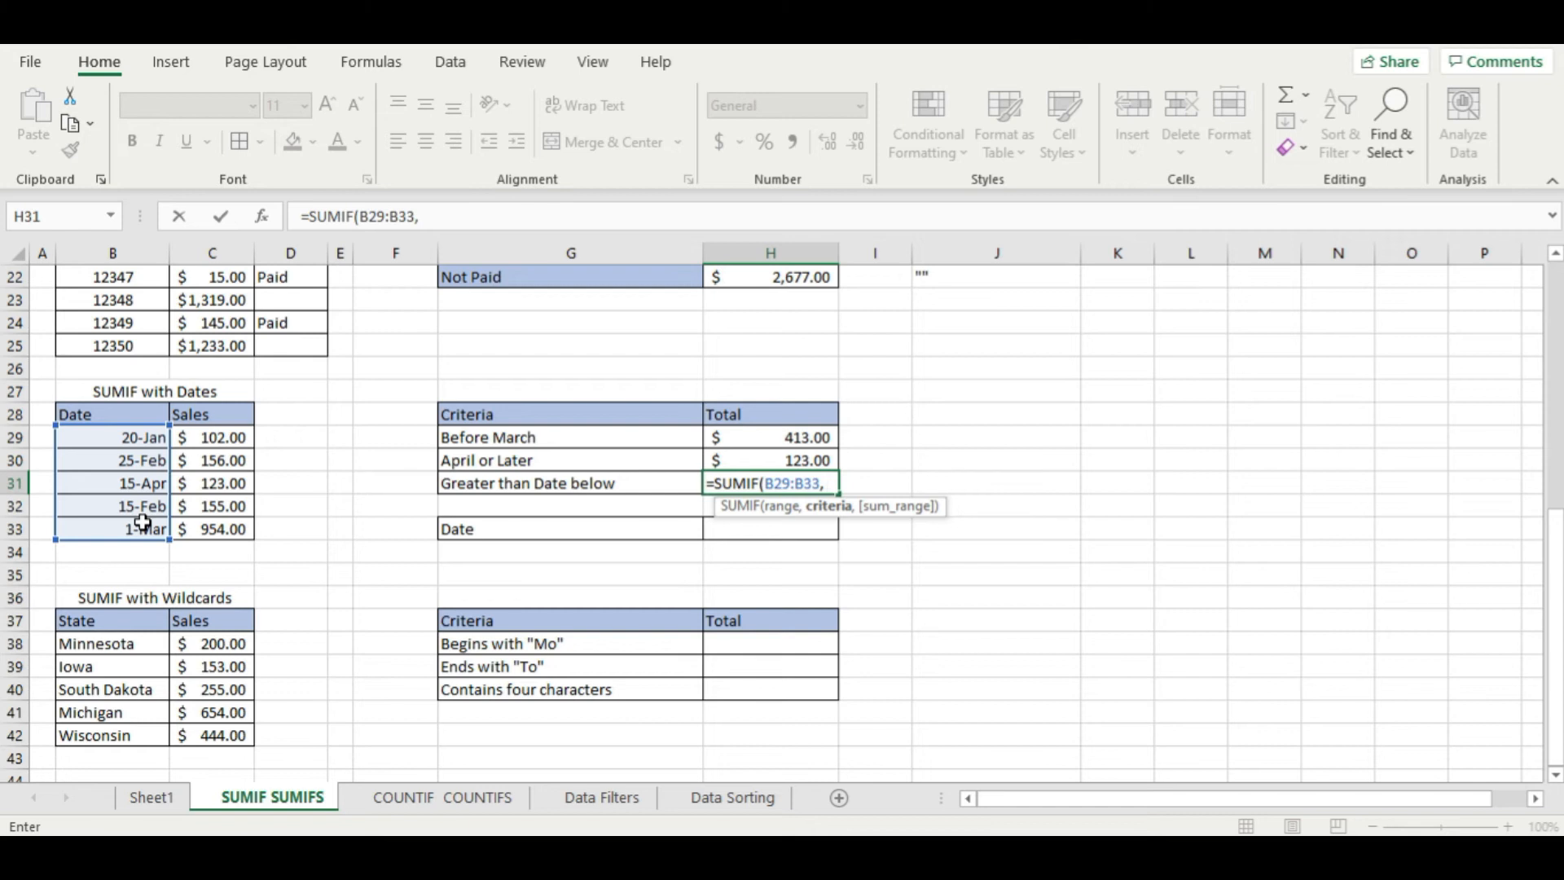
text( ">"&)
click(744, 533)
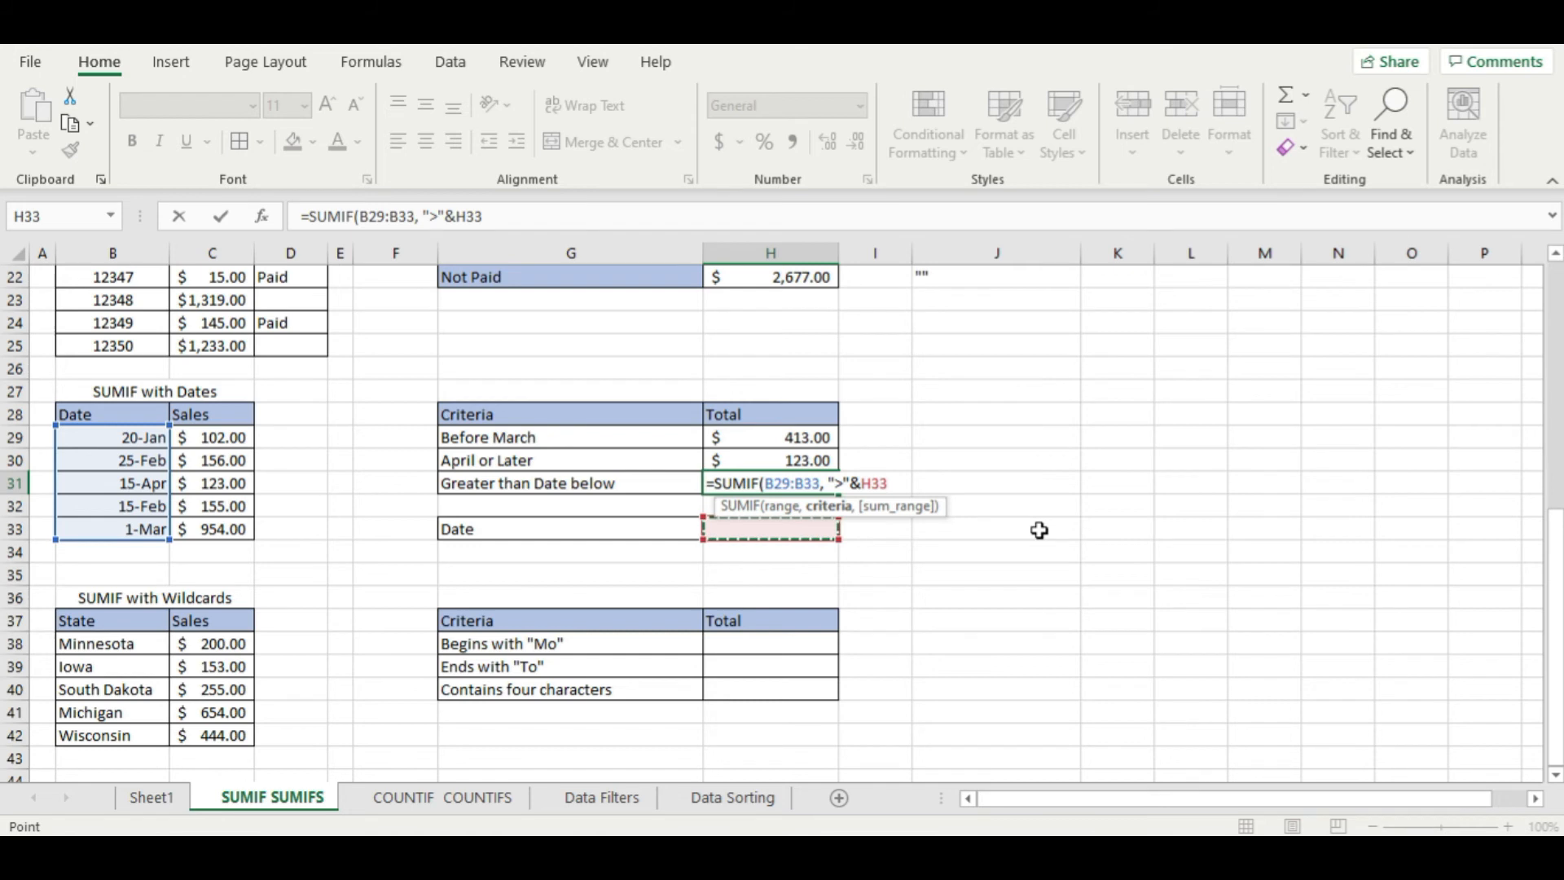
- Complete the H31 formula with sum range C29:C33 and apply the dollar accounting format to the cell
text(,)
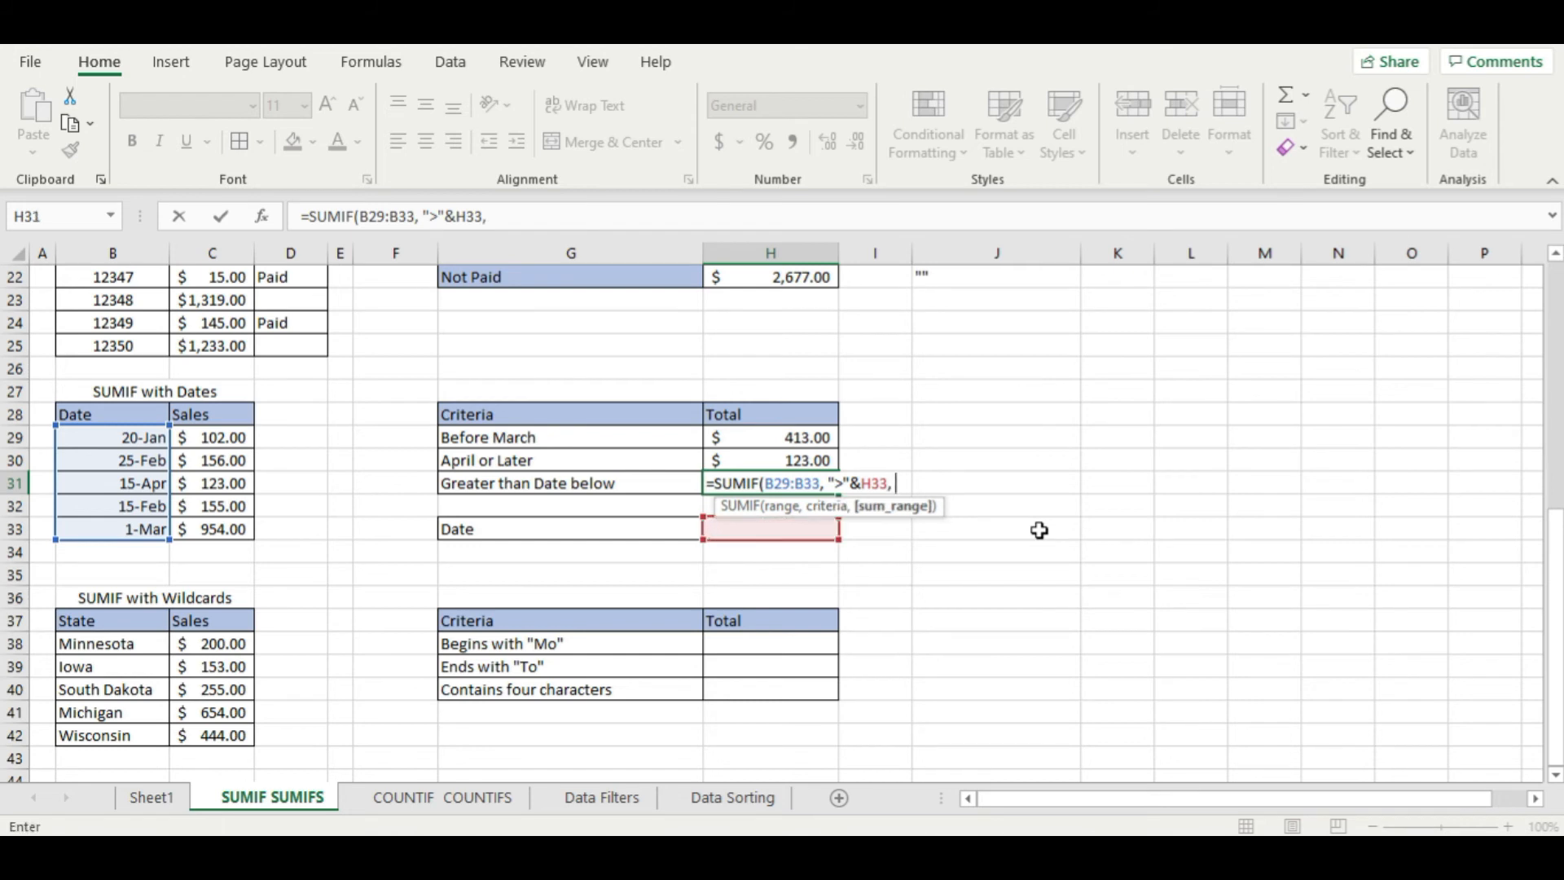
drag(228, 440, 218, 532)
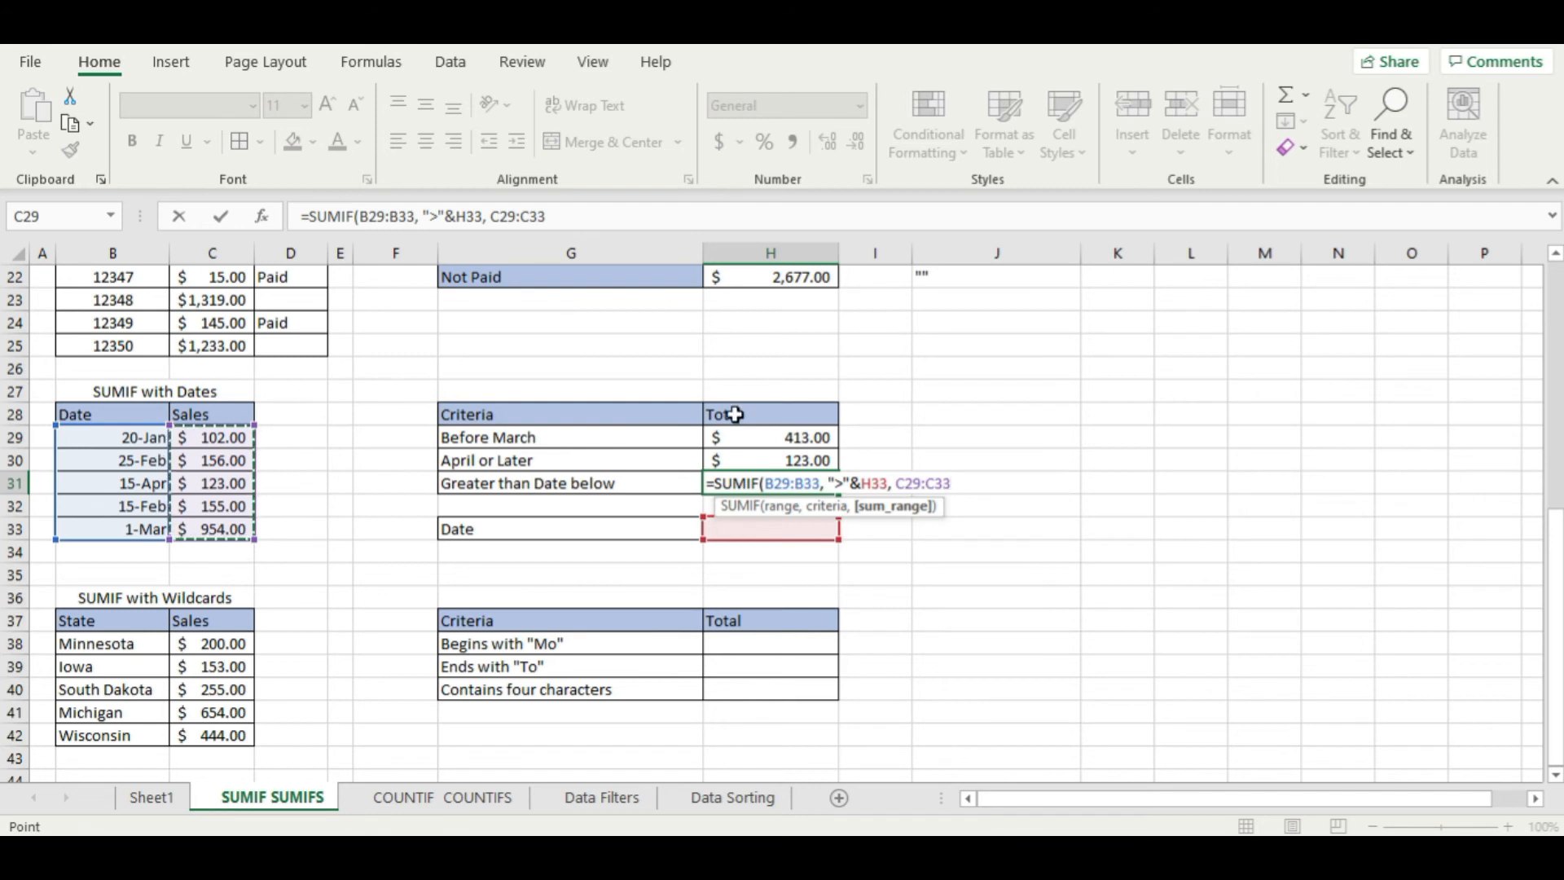
text())
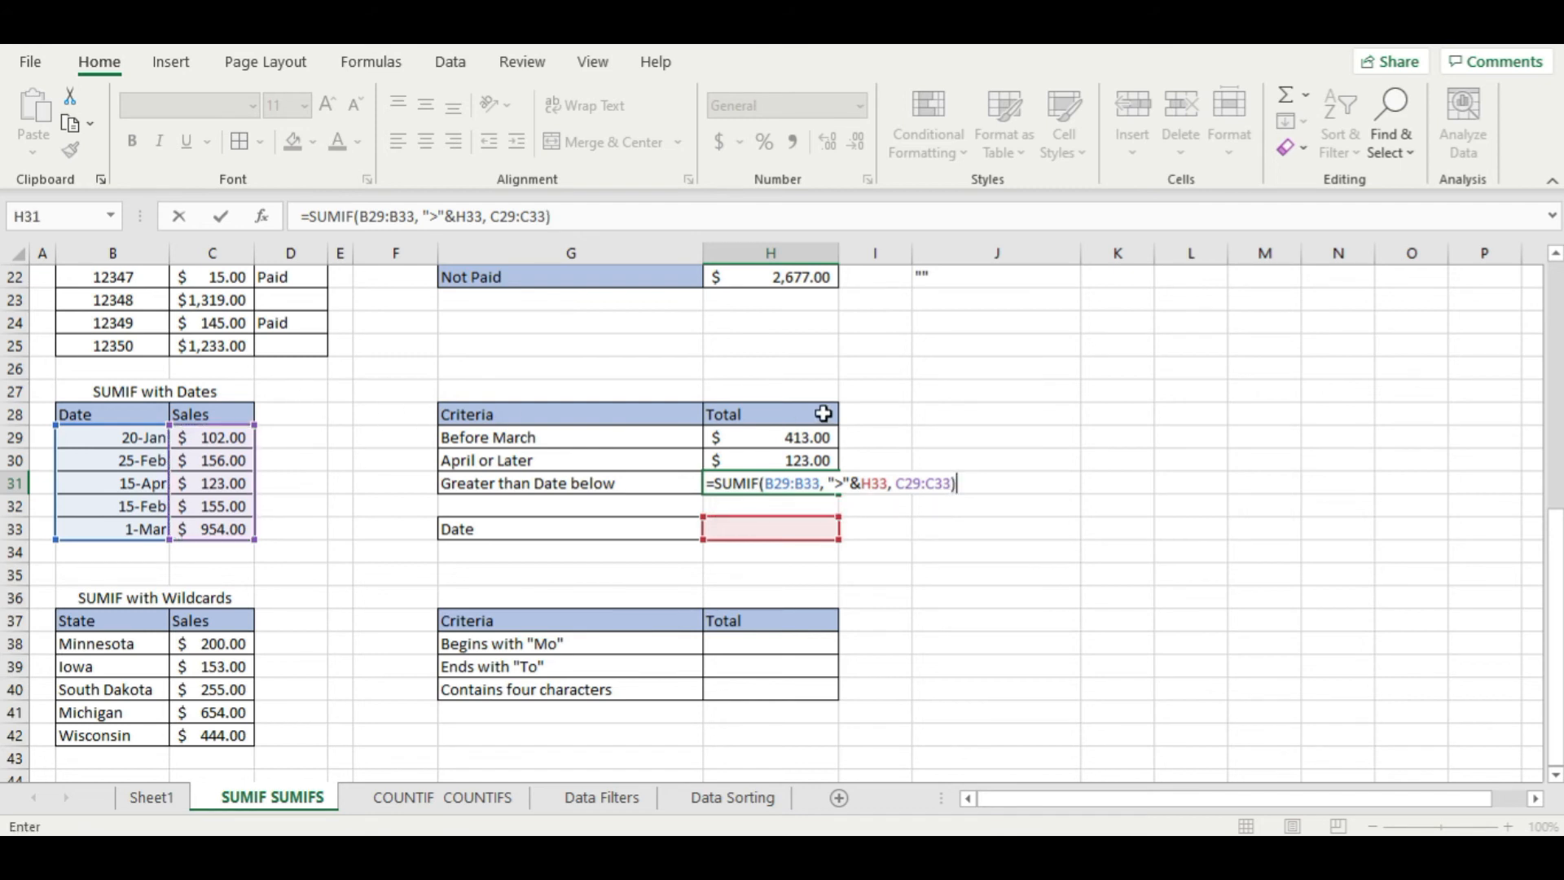
key(Return)
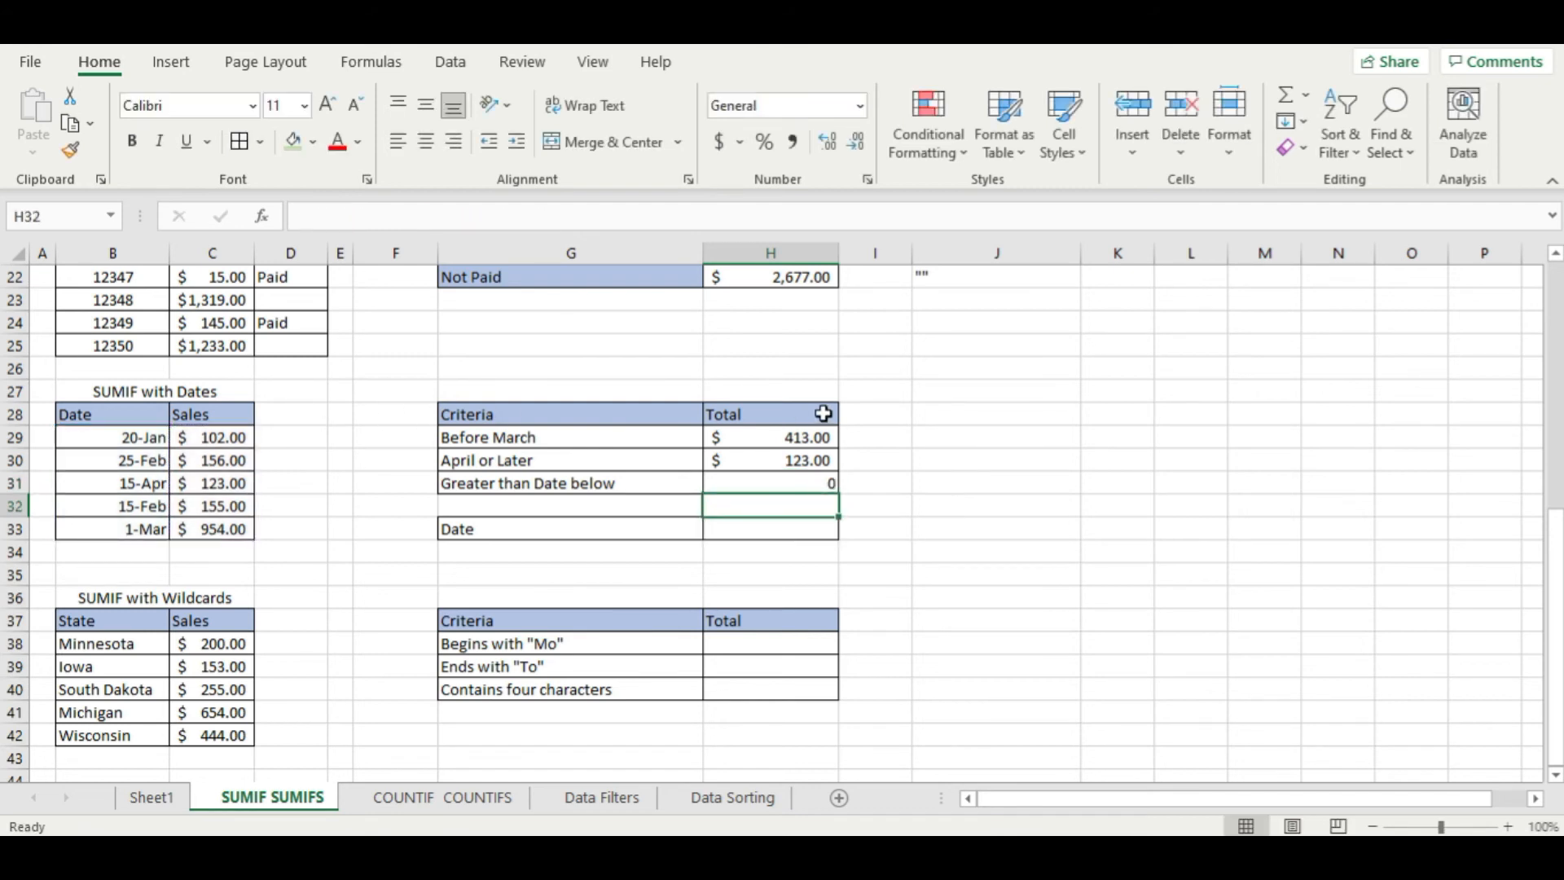
click(798, 484)
click(719, 142)
click(1026, 387)
- Enter 25-Feb as the comparison date in H33
click(807, 530)
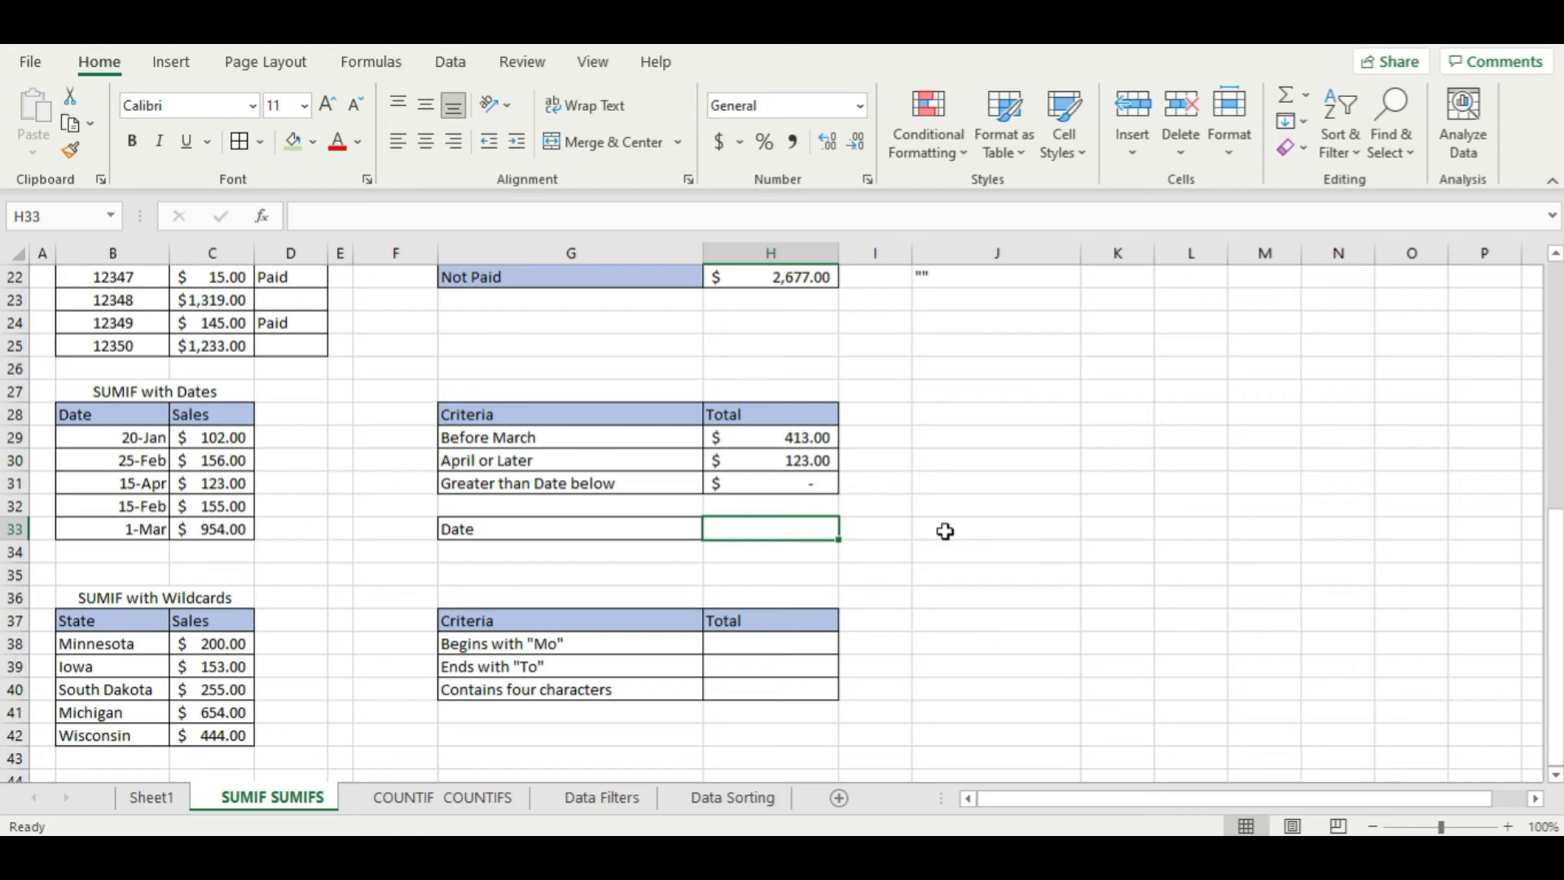
text(25-feb)
key(Return)
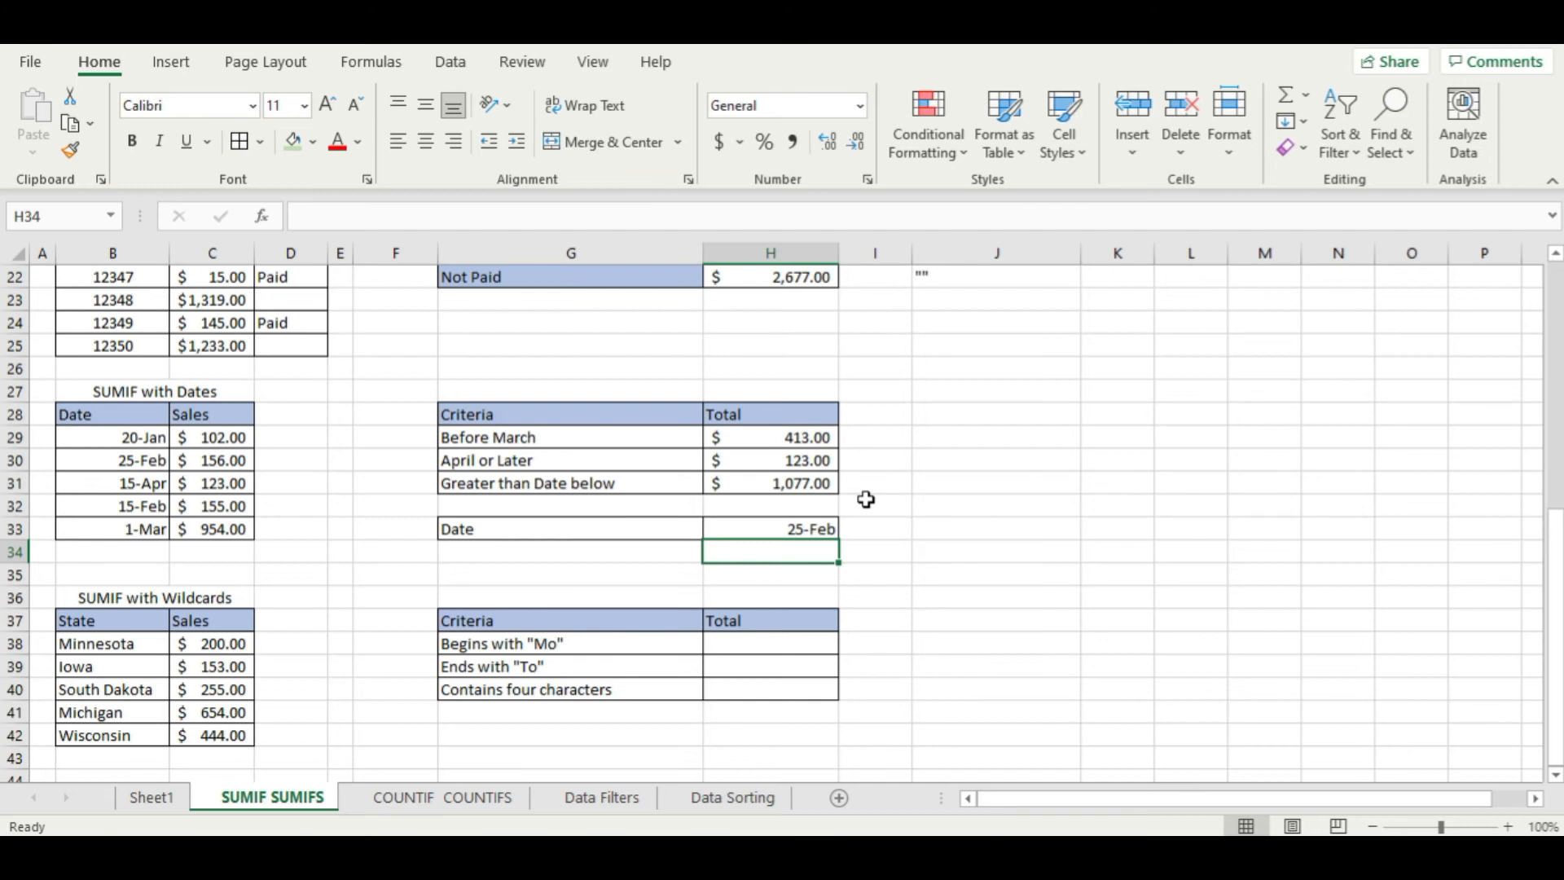
- Check the Greater than Date below total against the combined sales of the 15-Apr and 1-Mar rows, C31 and C33
click(776, 530)
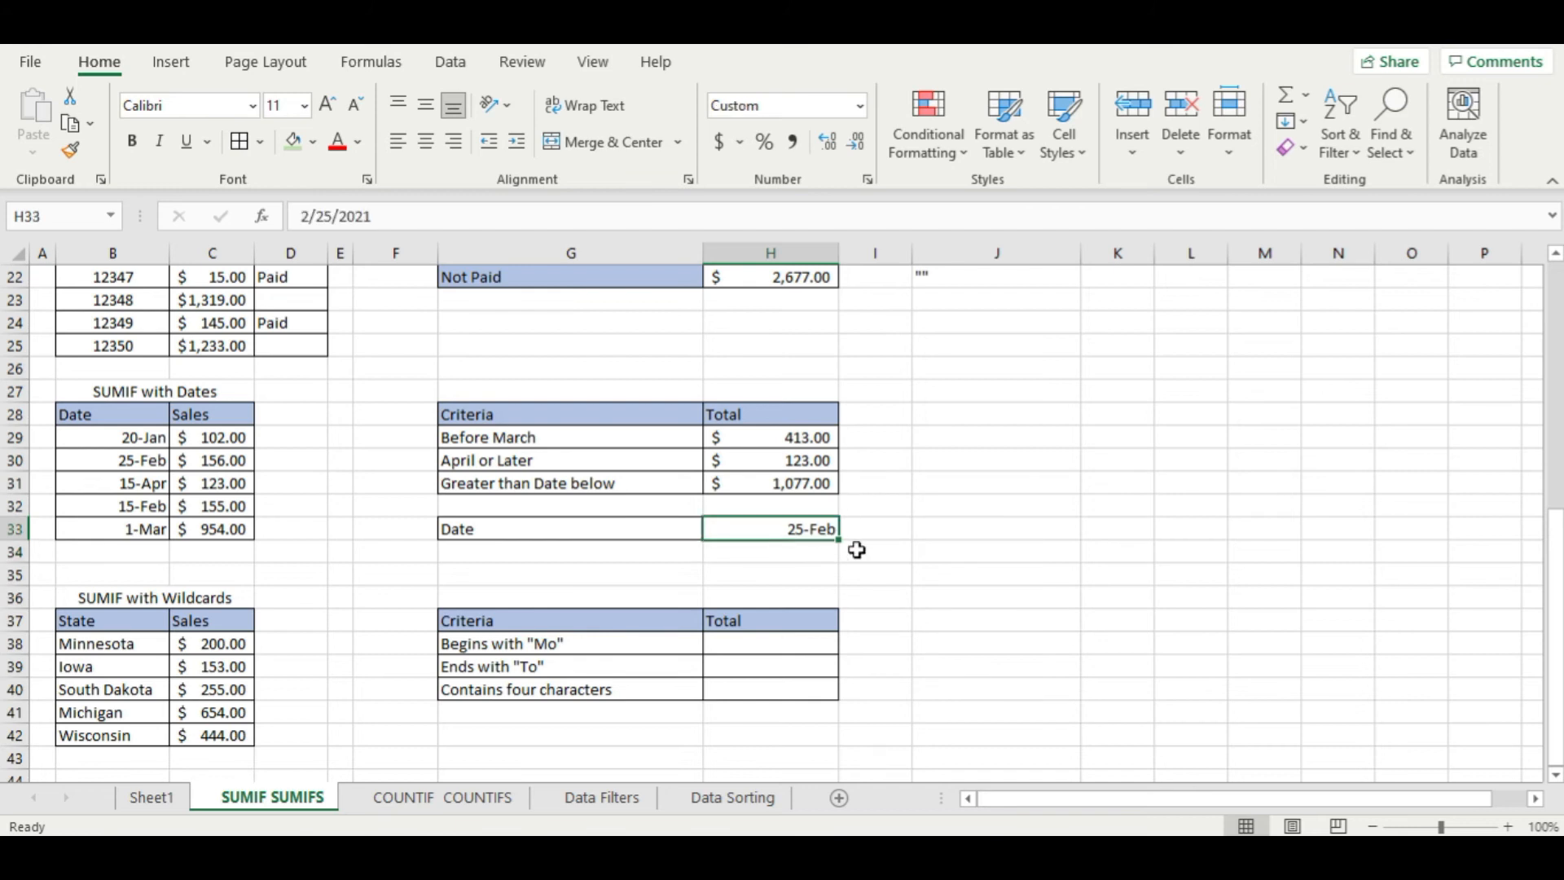
drag(155, 464, 215, 458)
click(216, 438)
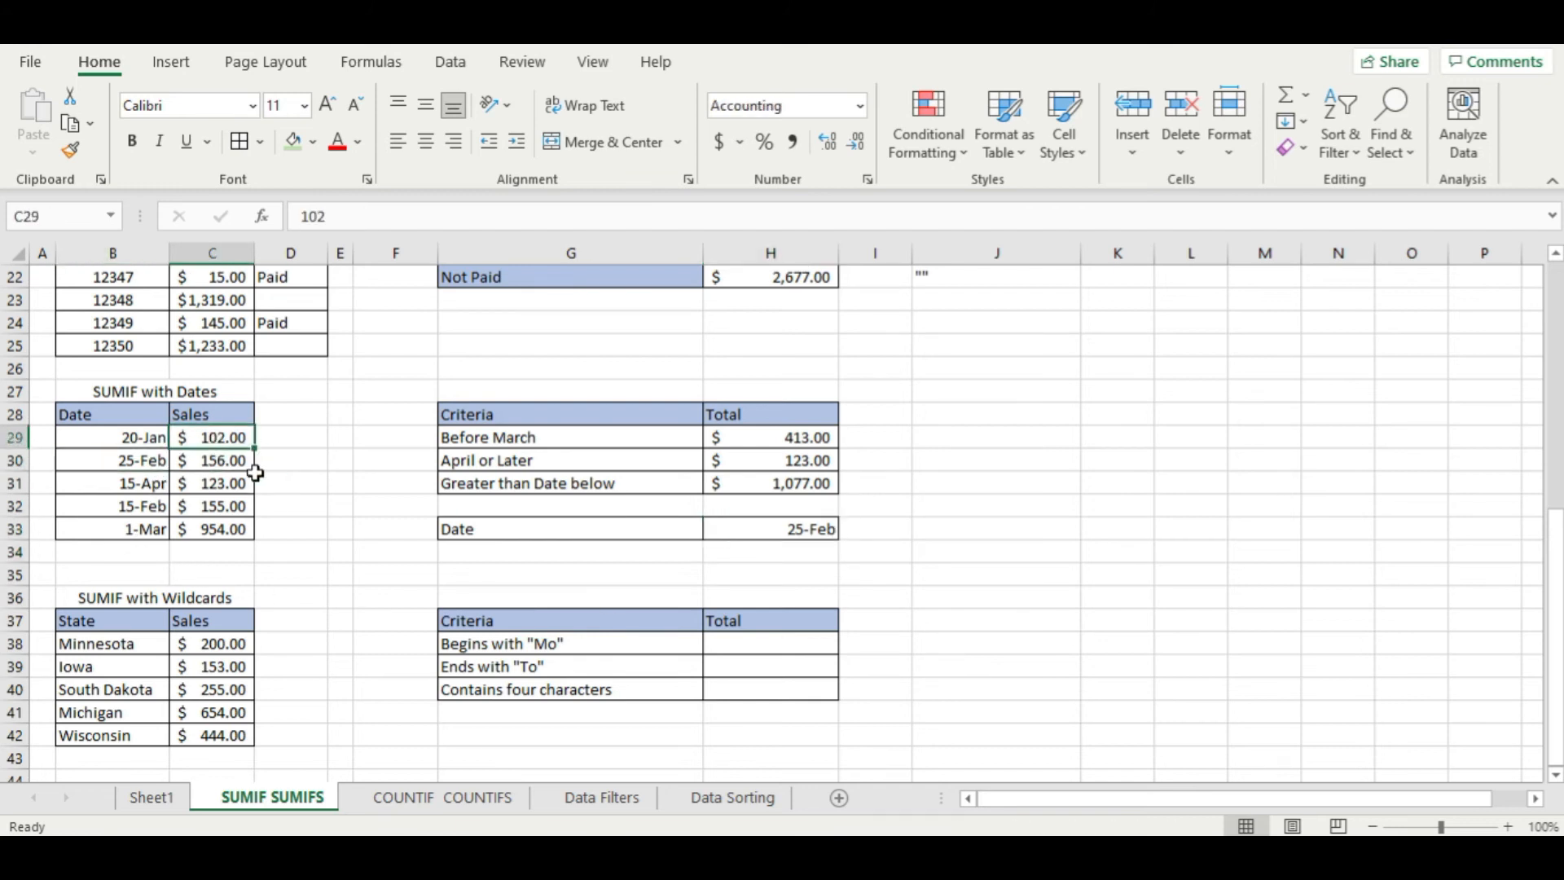
drag(217, 483, 218, 530)
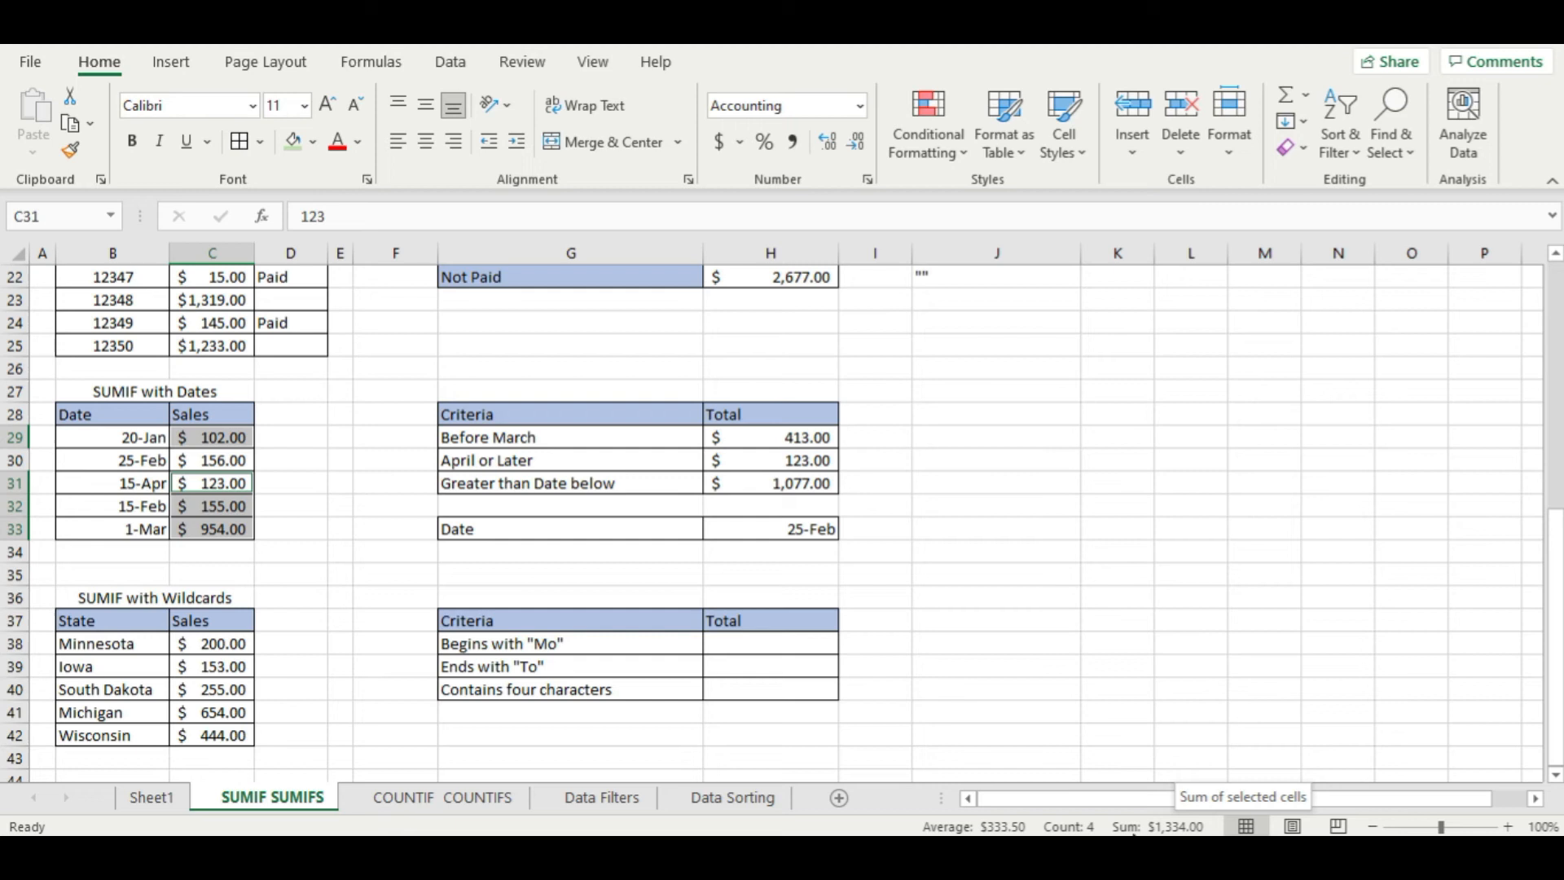
click(276, 550)
click(236, 440)
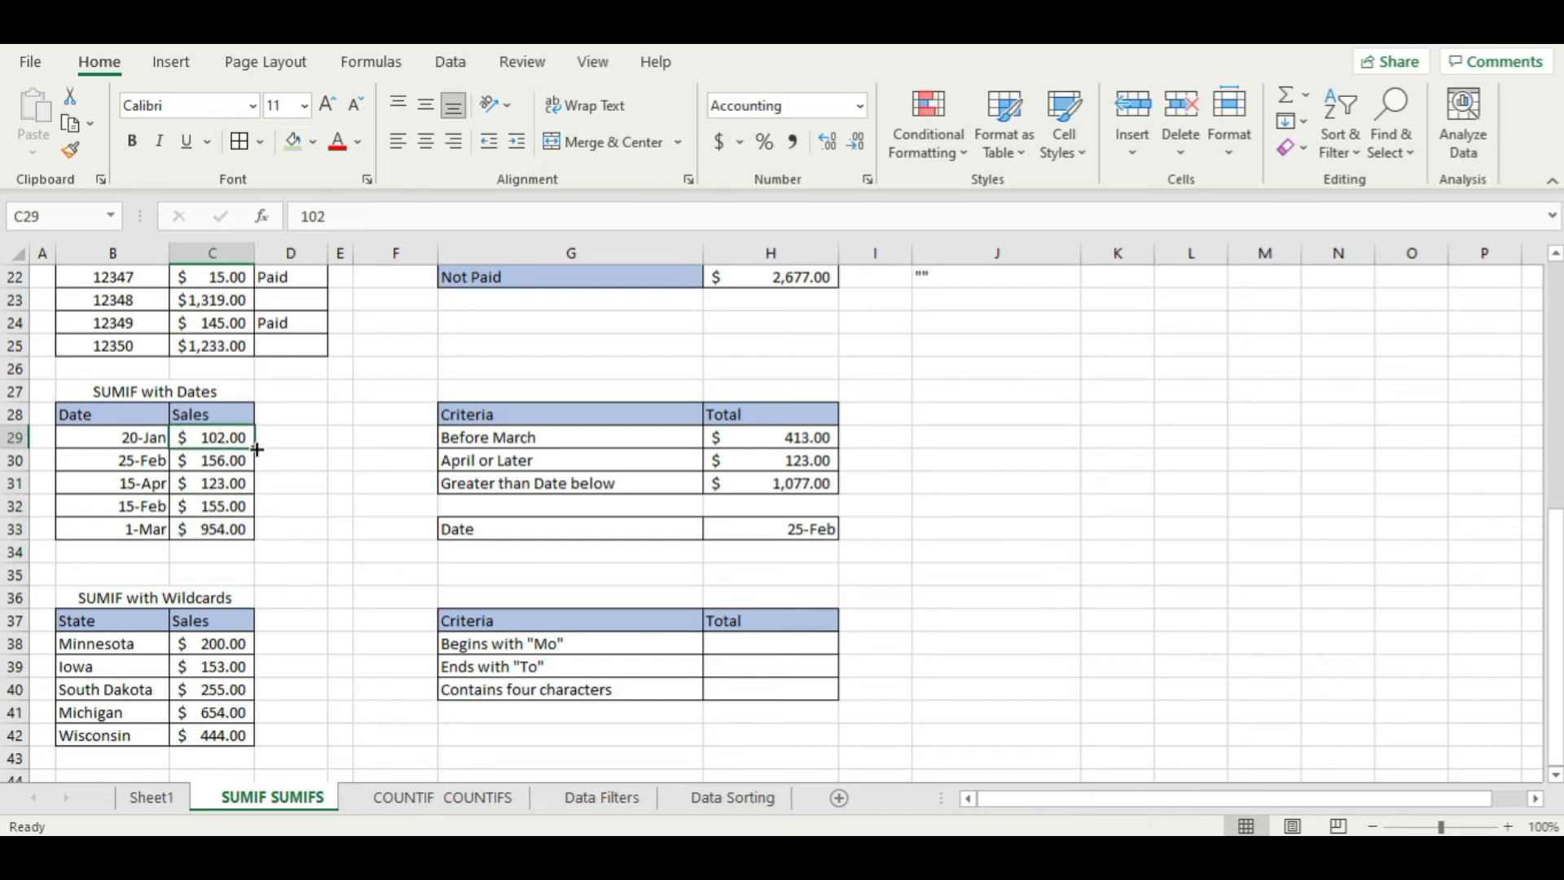
ctrl+click(203, 485)
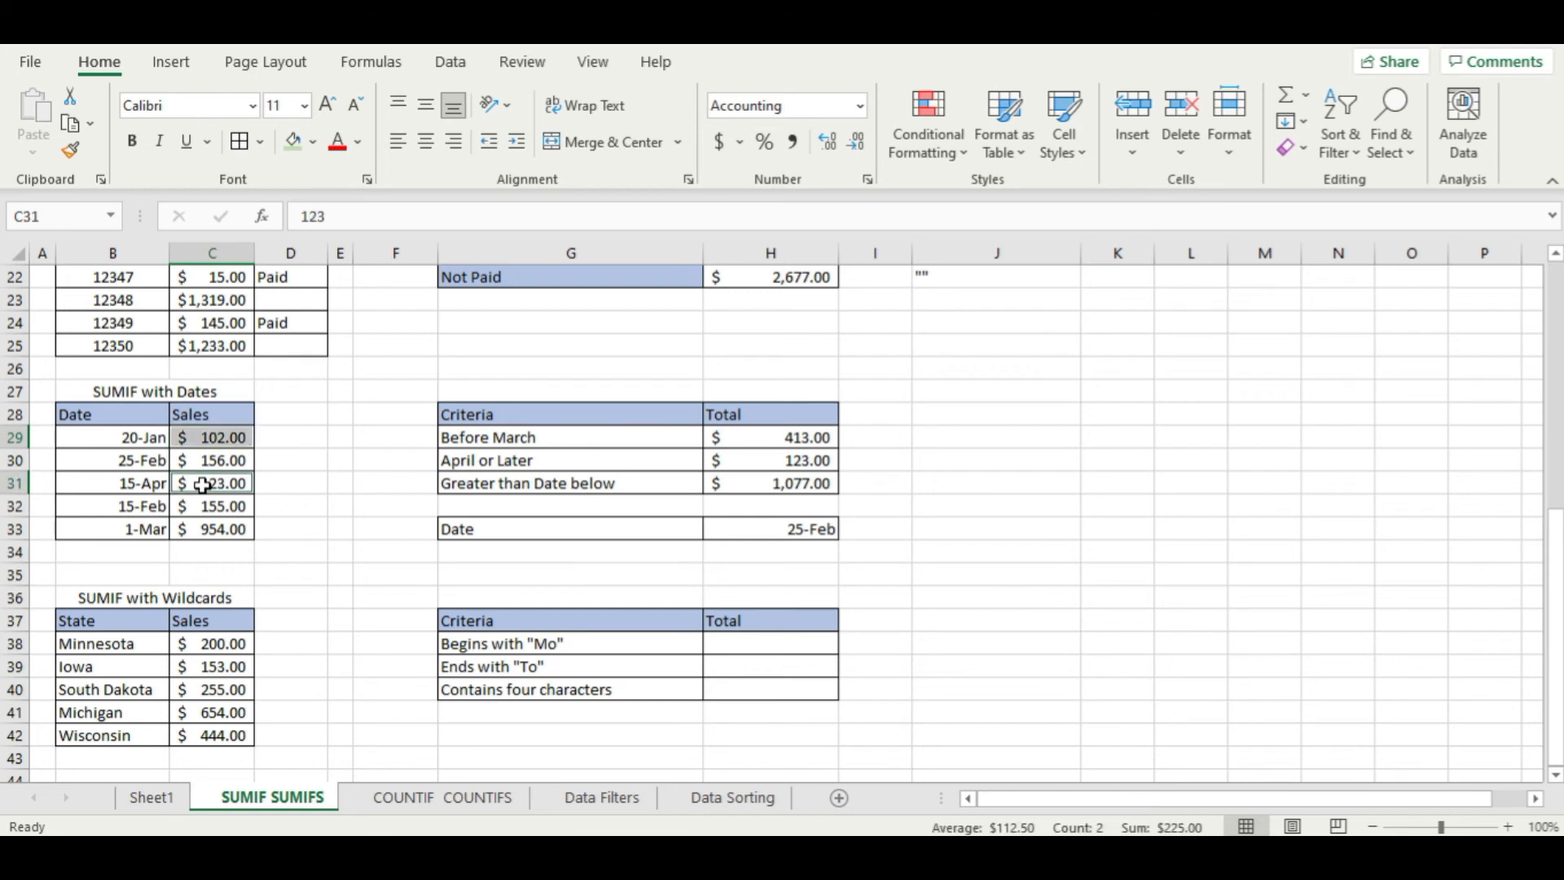
ctrl+click(216, 529)
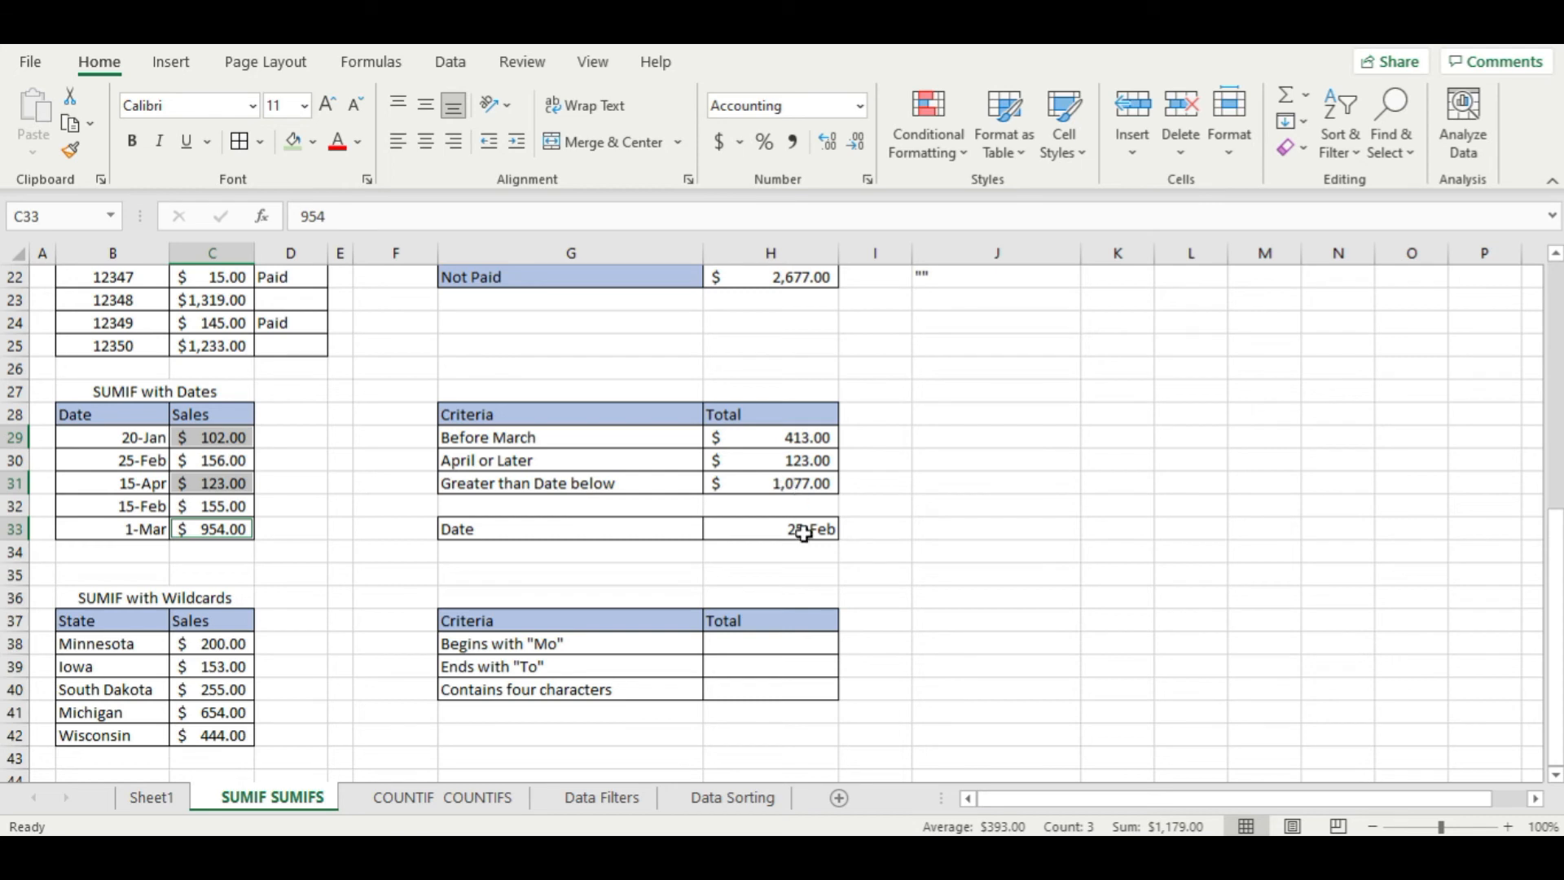
click(215, 440)
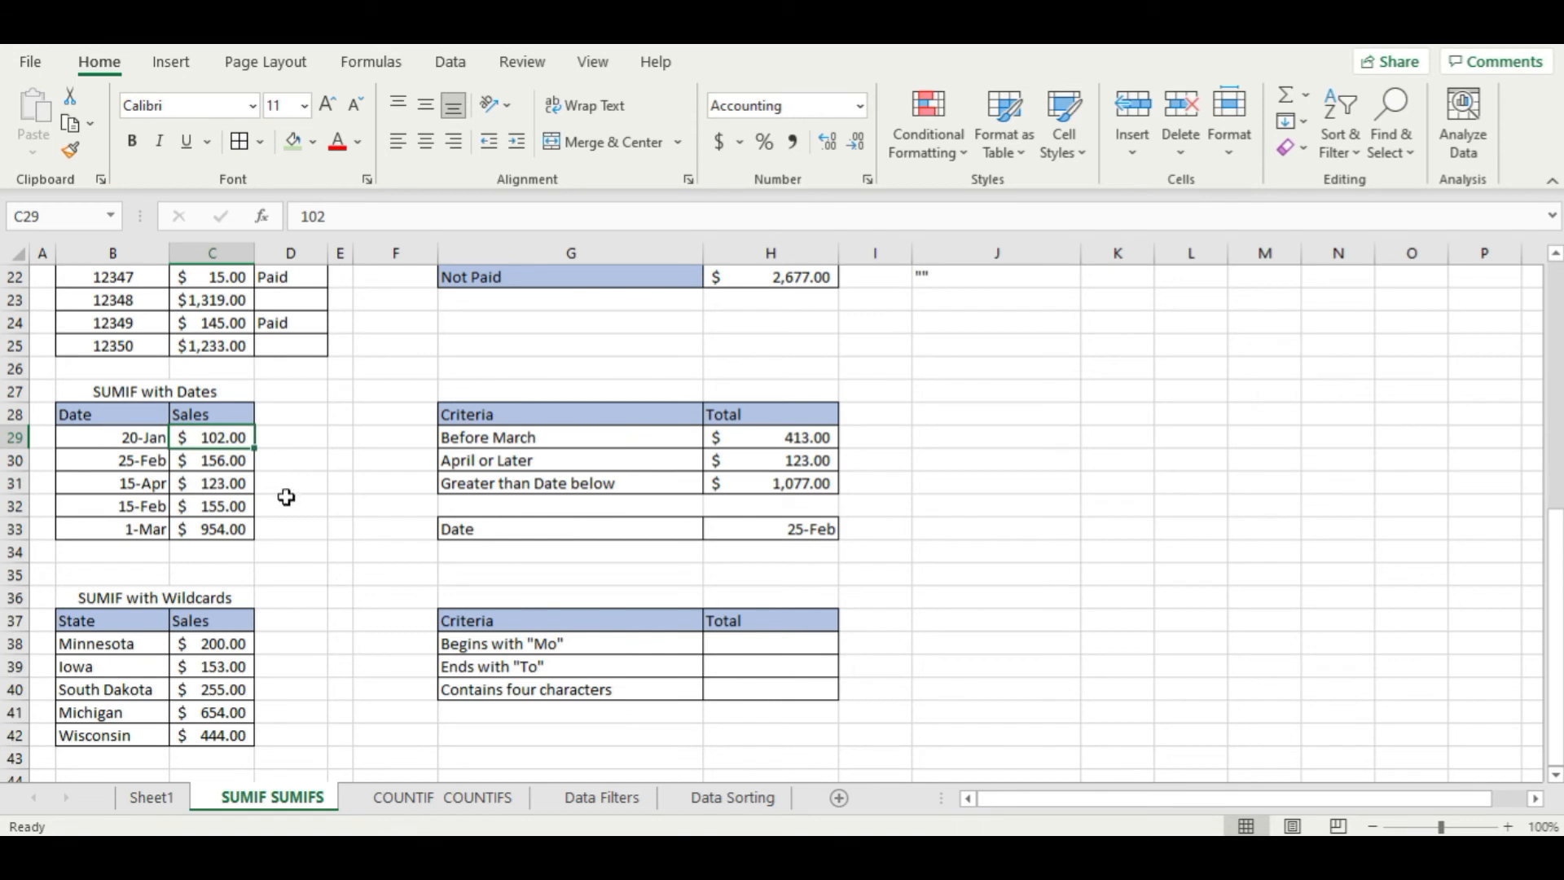
click(227, 482)
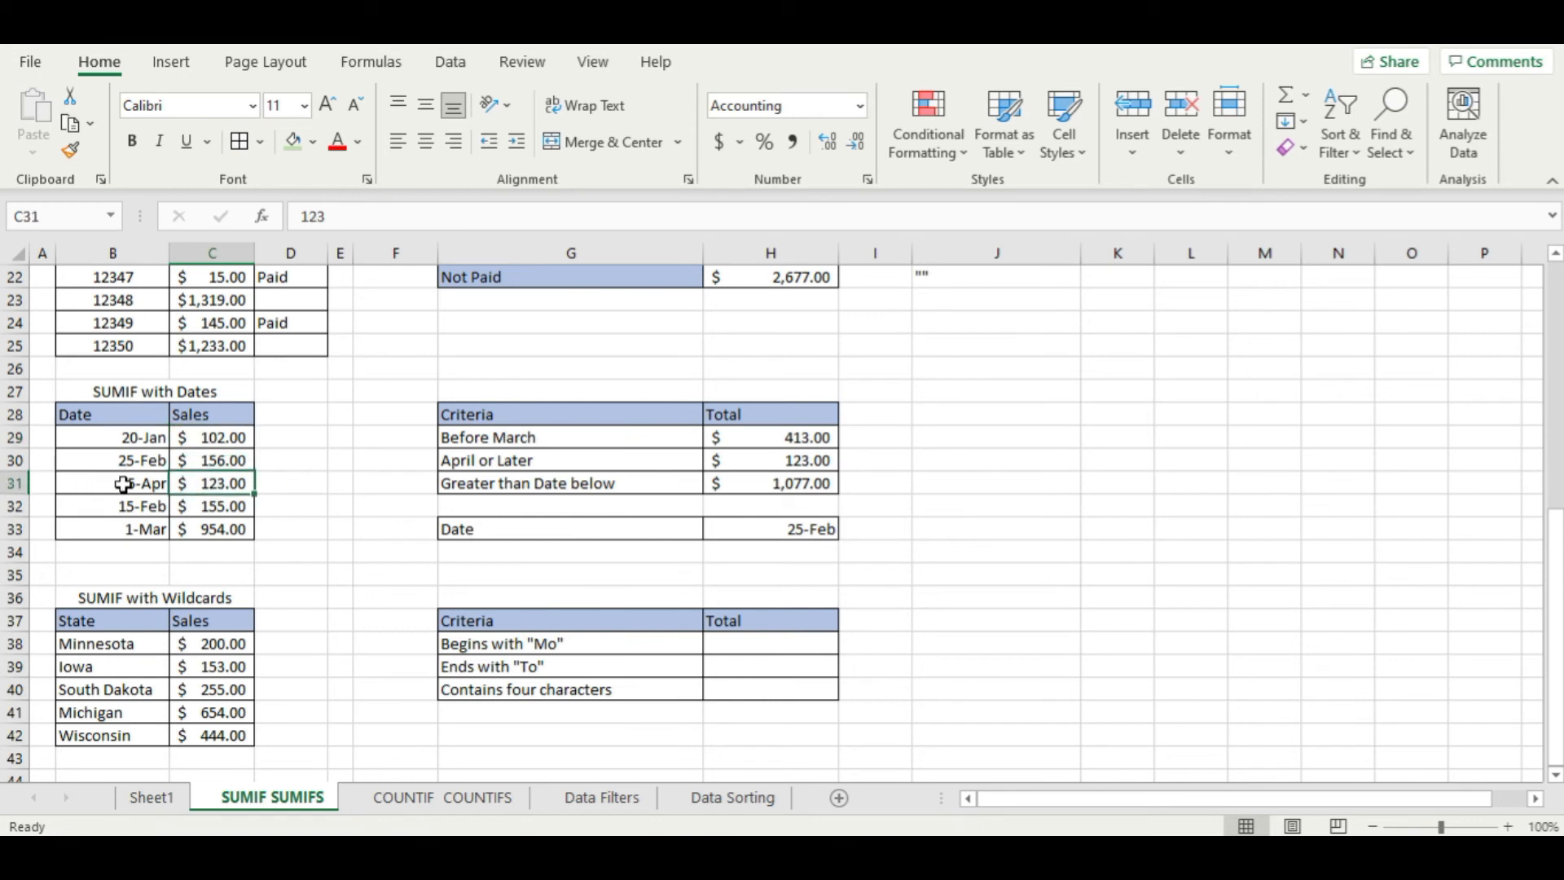
ctrl+click(229, 530)
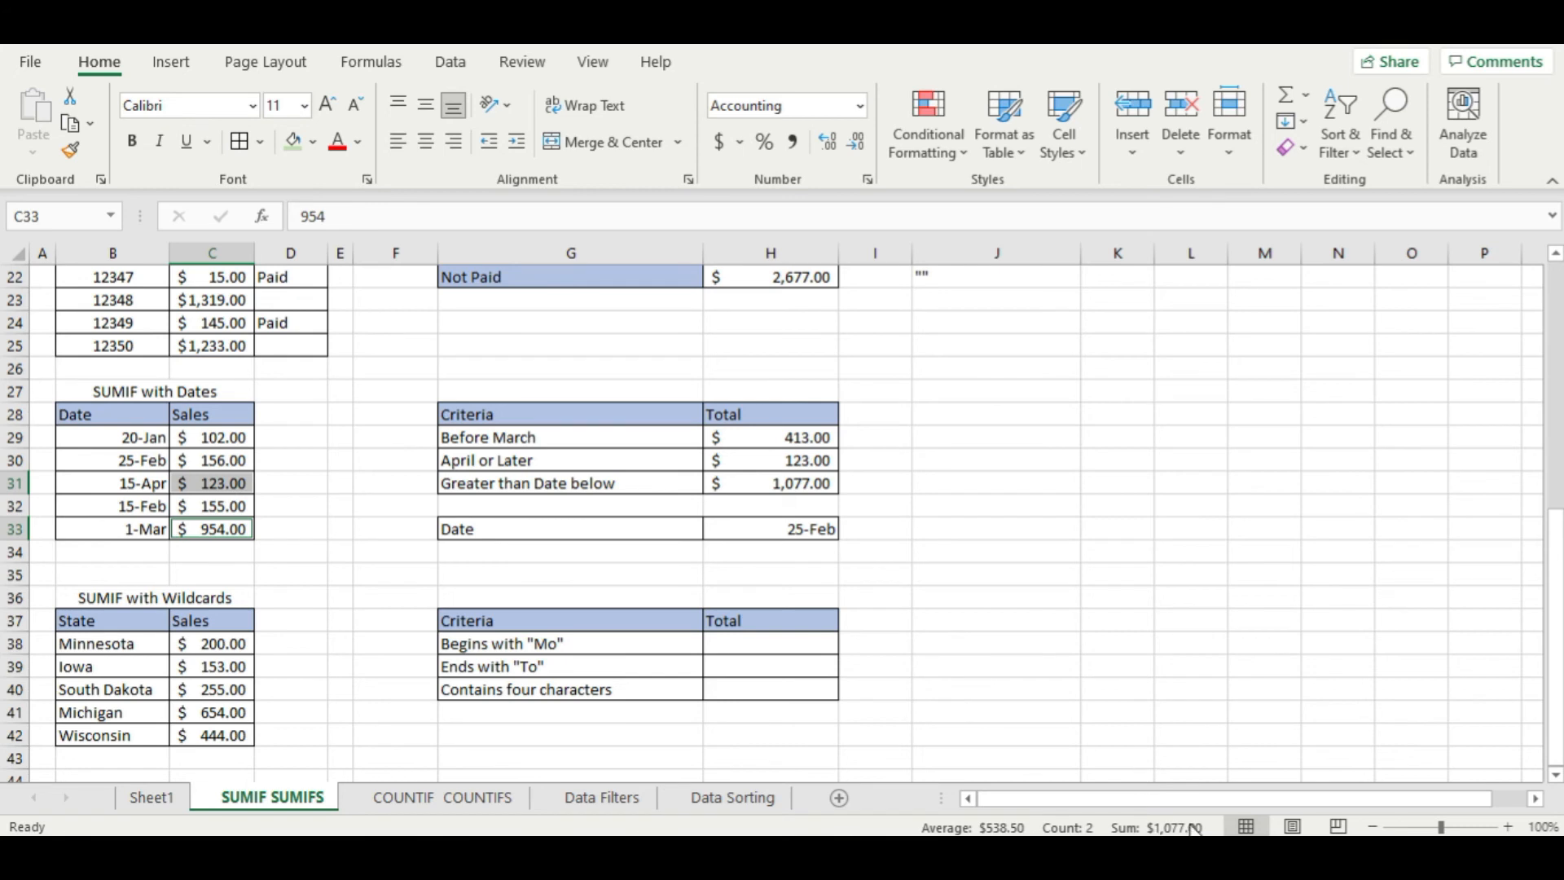
click(997, 511)
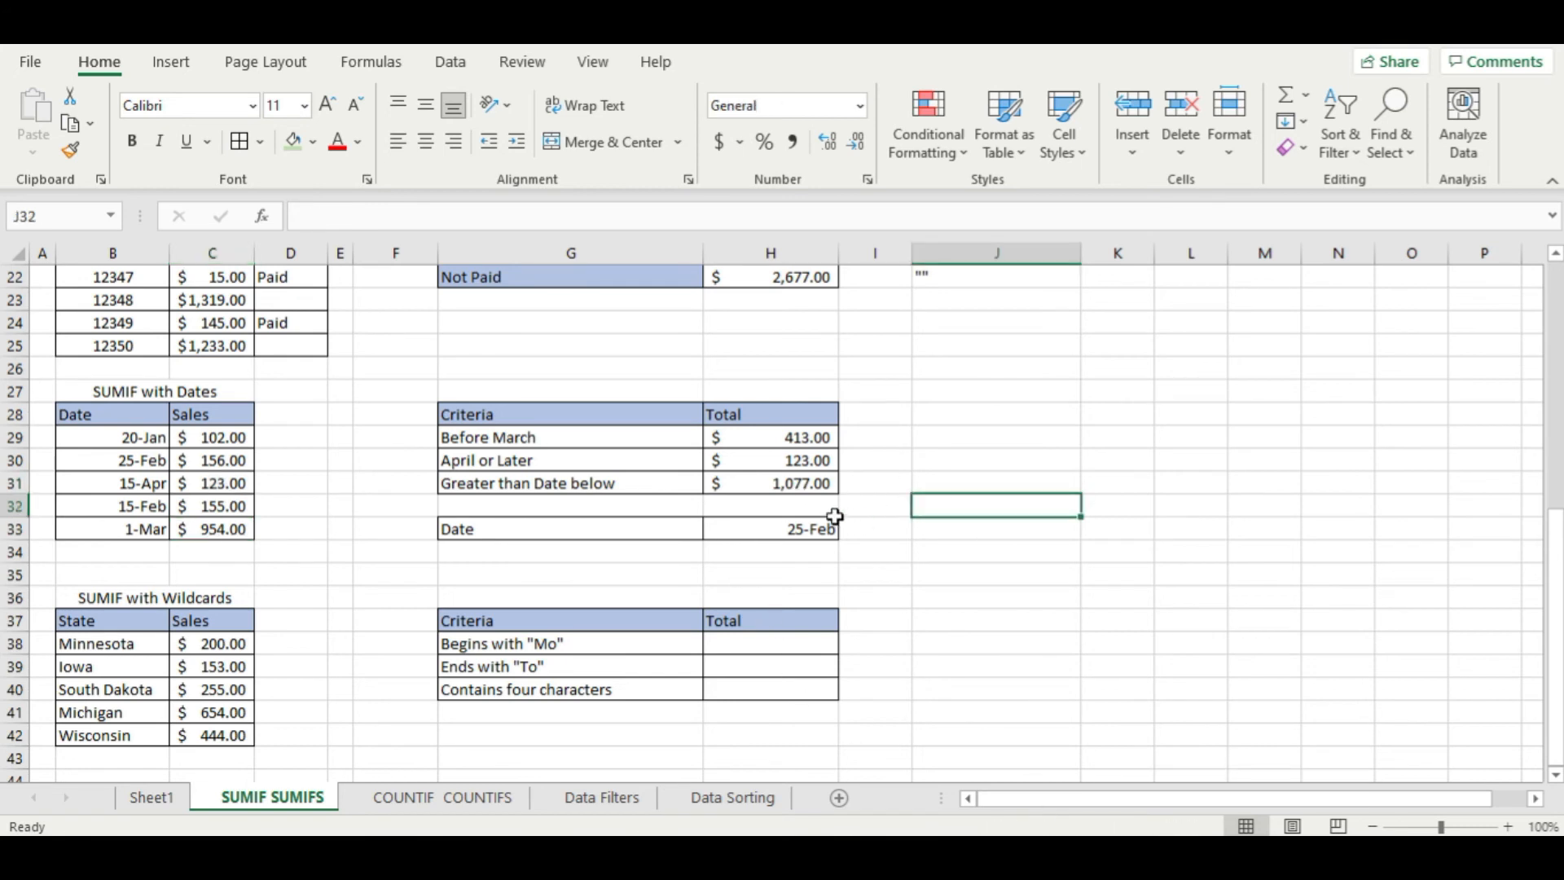
- Highlight the Greater than Date below total in H31 with a light green fill
click(801, 490)
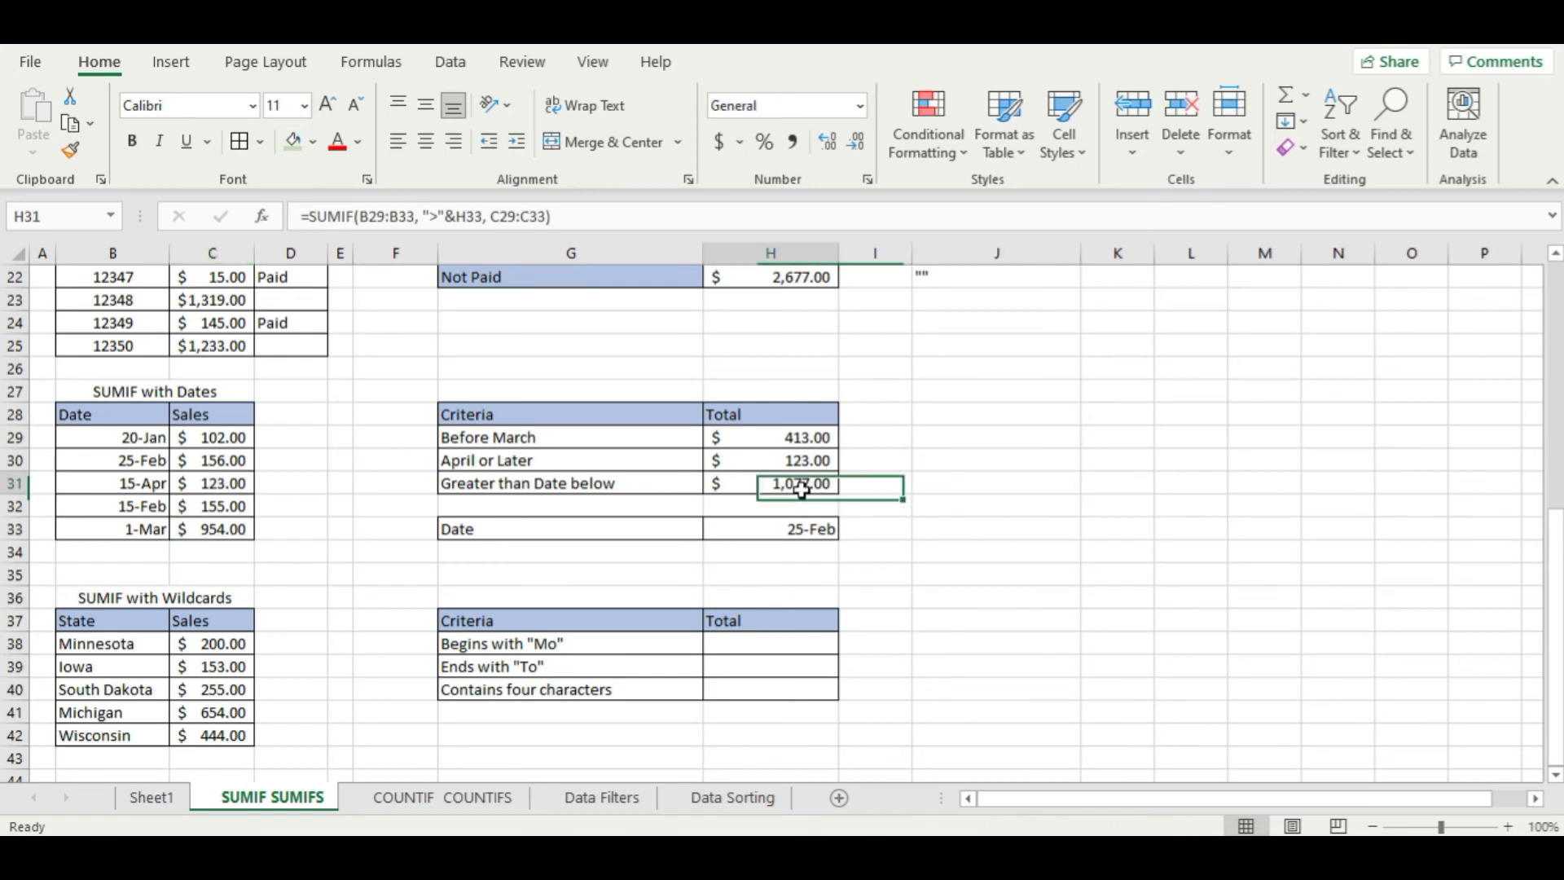
click(303, 151)
click(1172, 395)
click(764, 593)
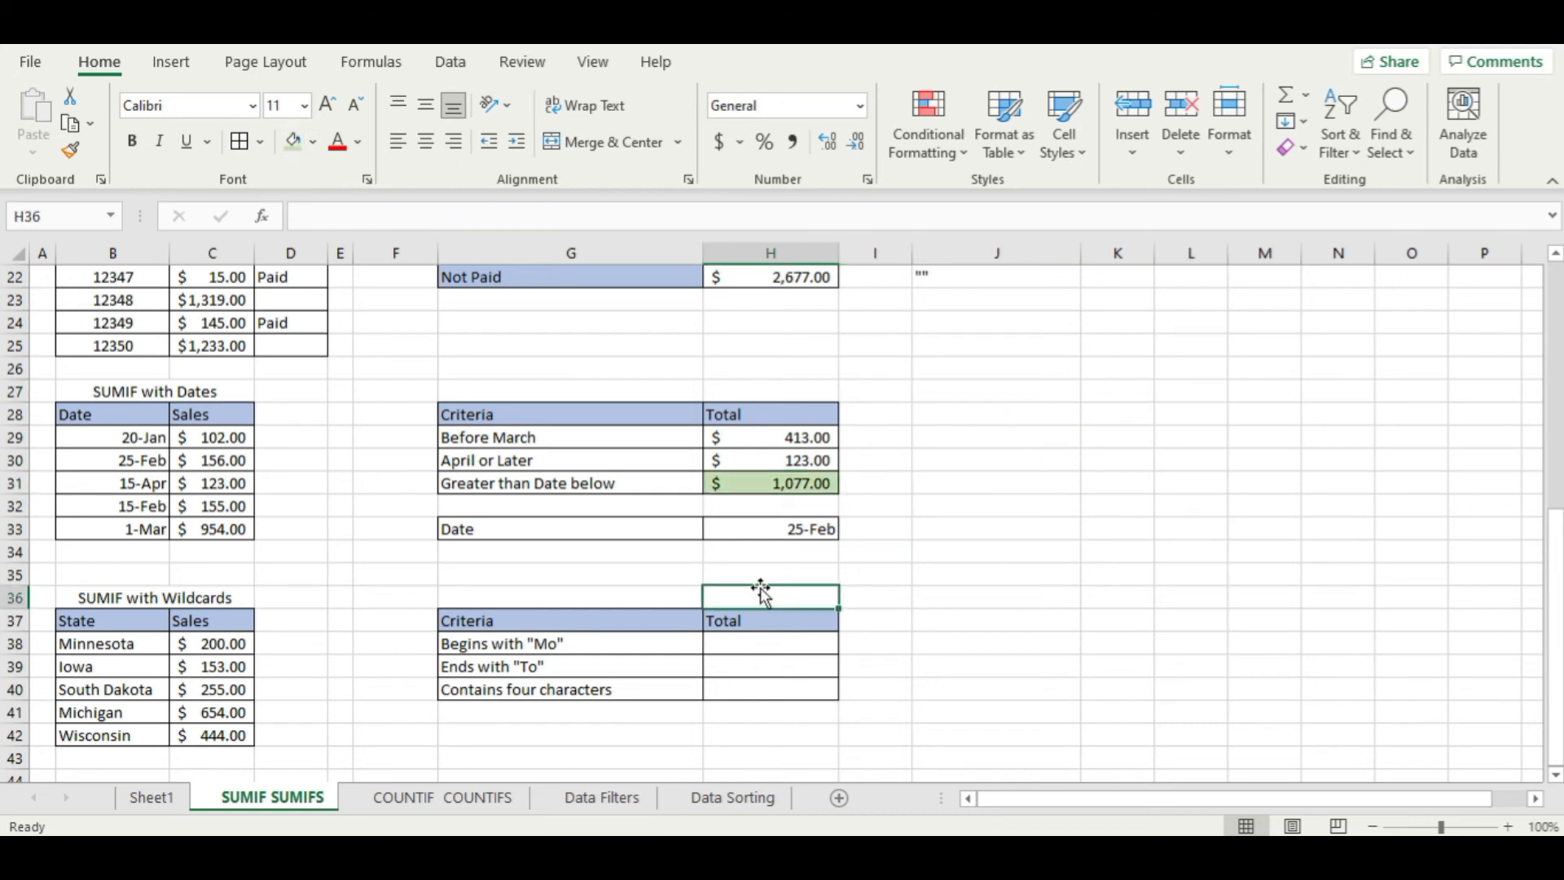
click(785, 530)
scroll(876, 594, down, 3)
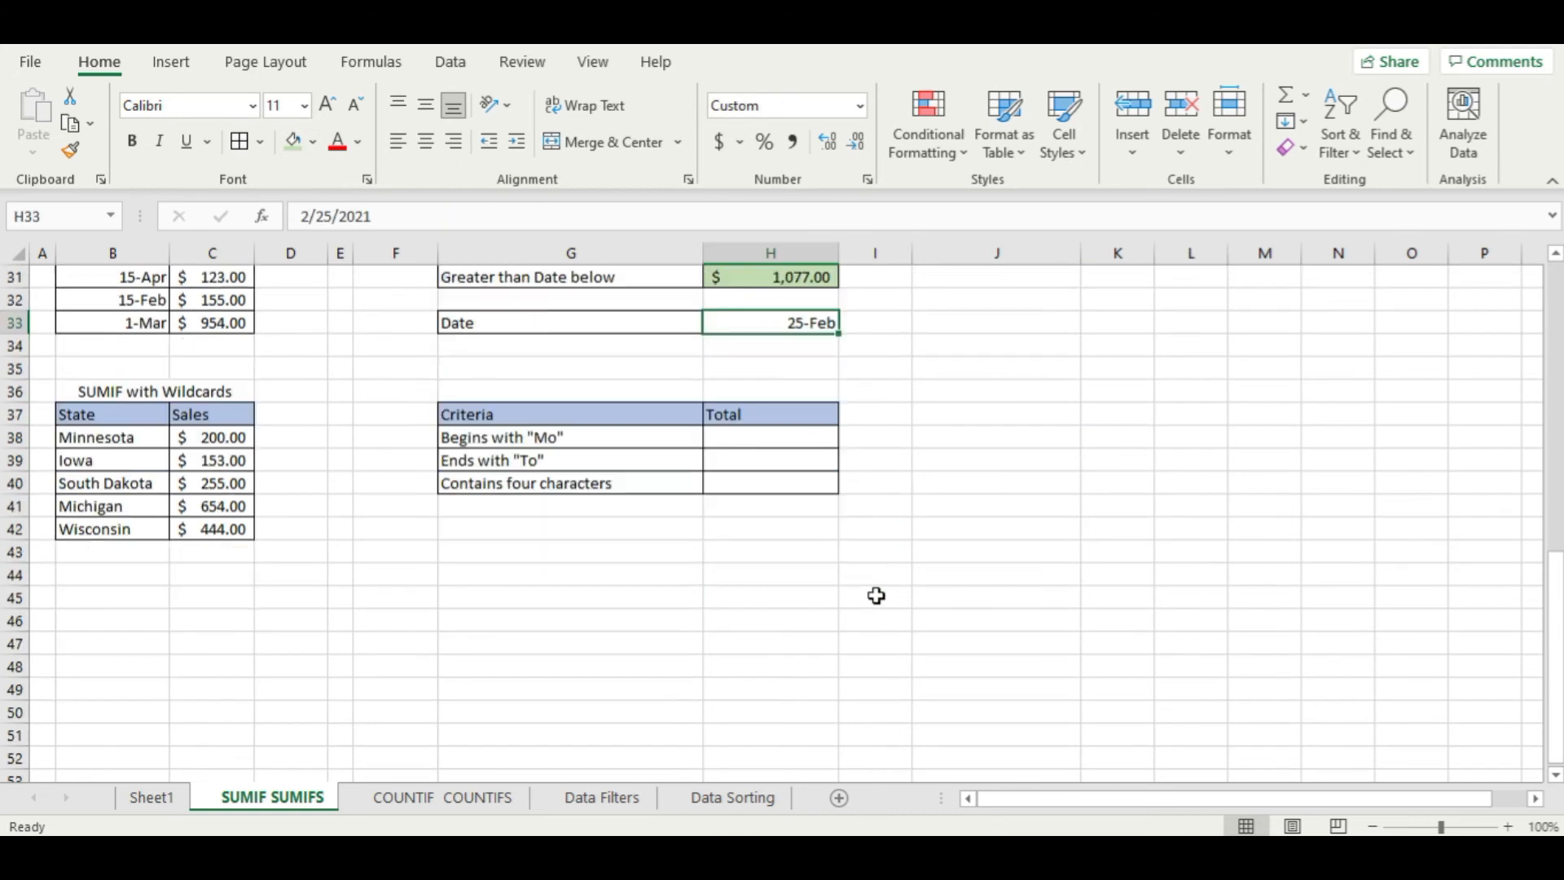
click(939, 580)
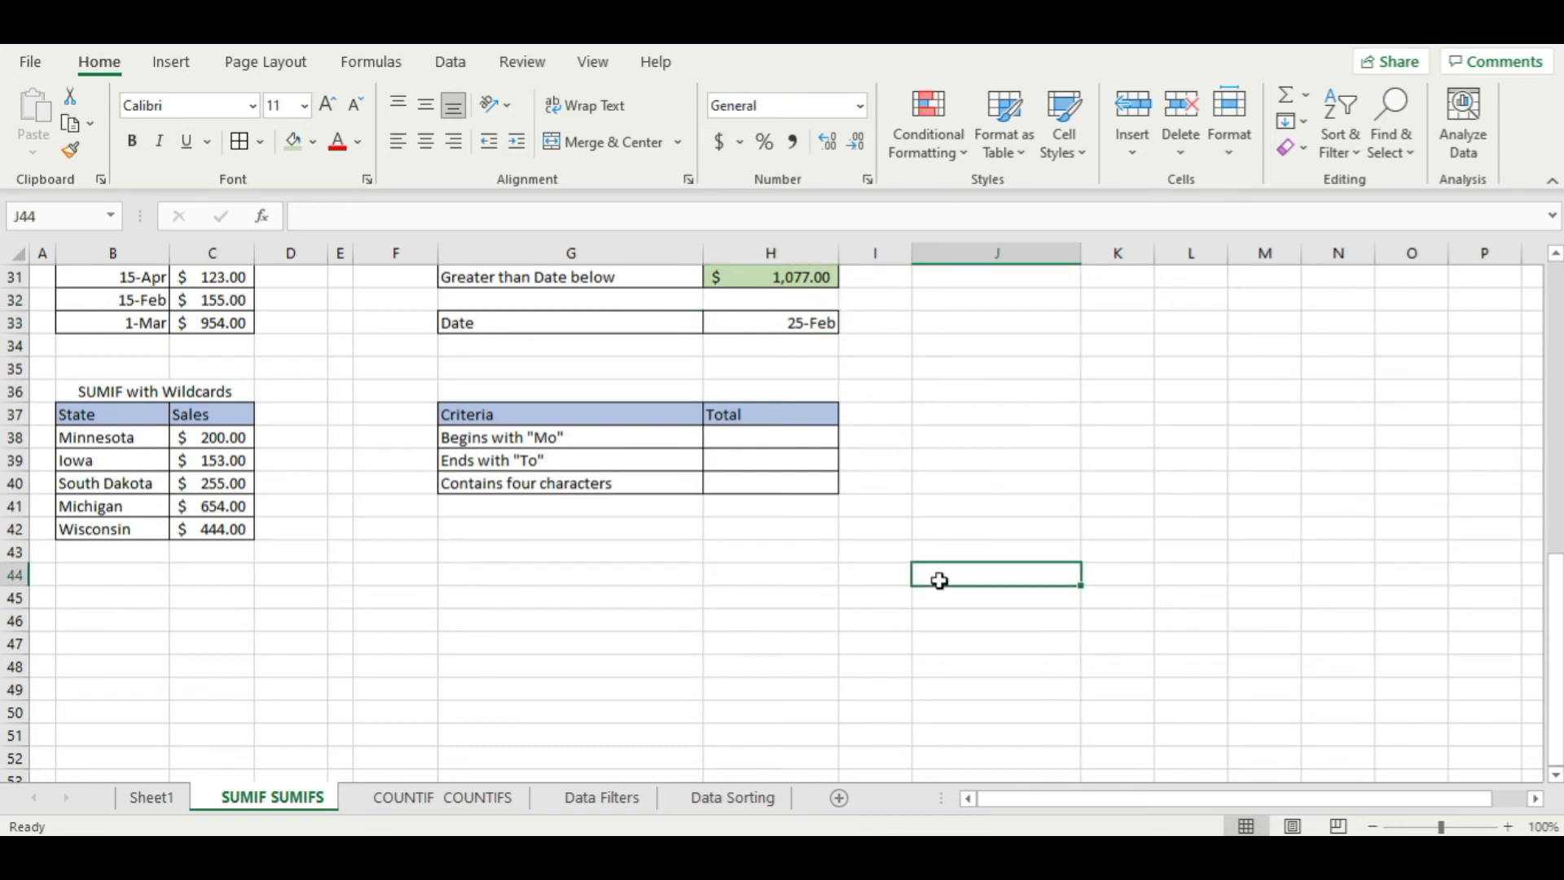
click(745, 619)
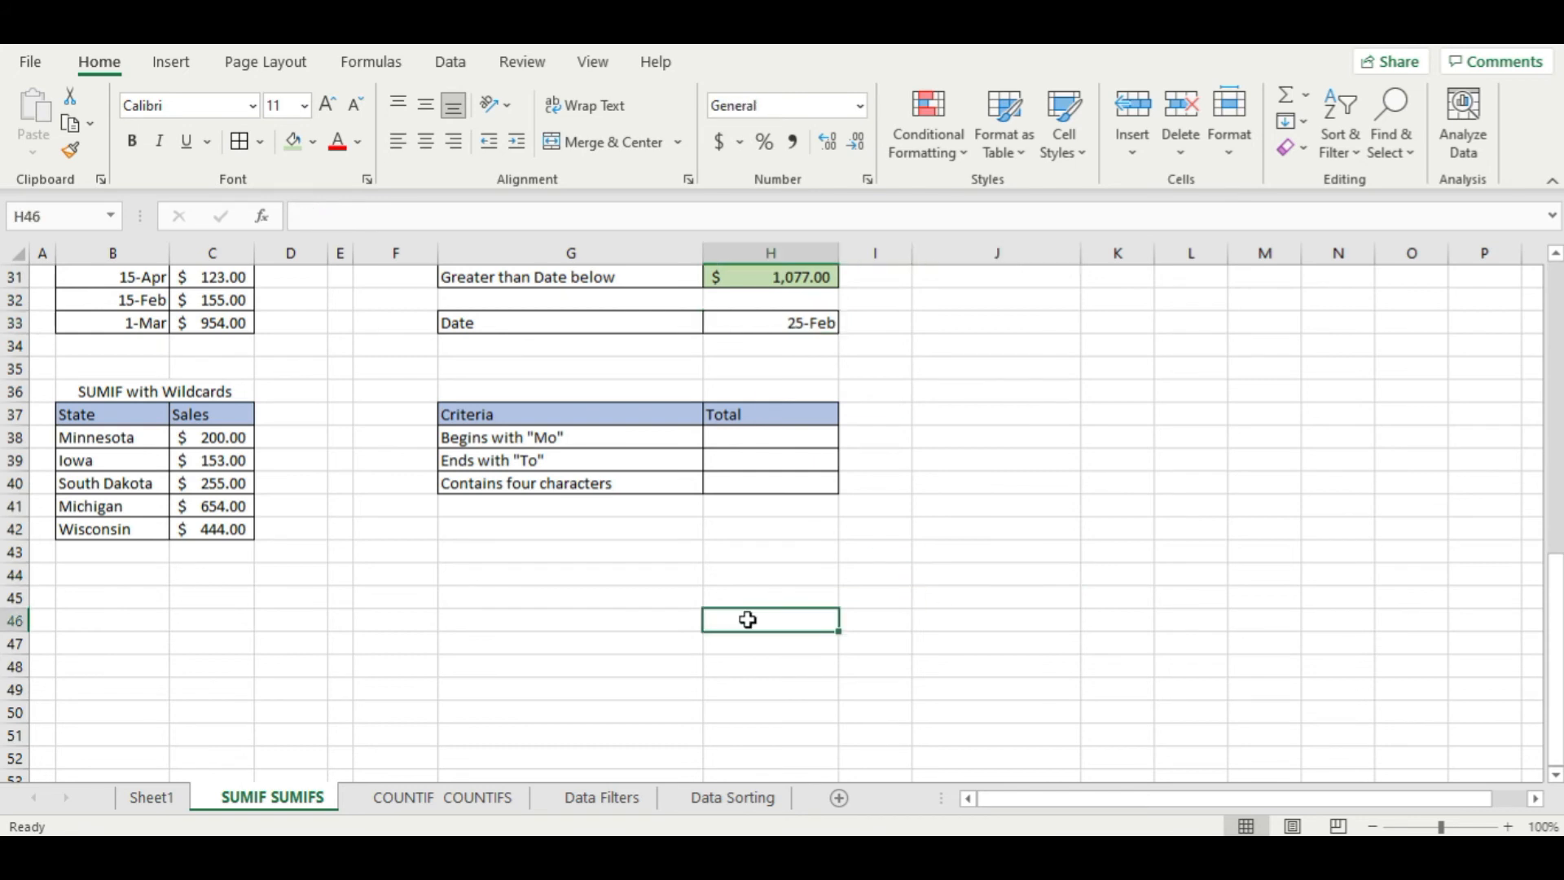
- Add the note DATE() in J29, beside the SUMIF with Dates criteria table
scroll(748, 620, up, 2)
scroll(748, 620, up, 2)
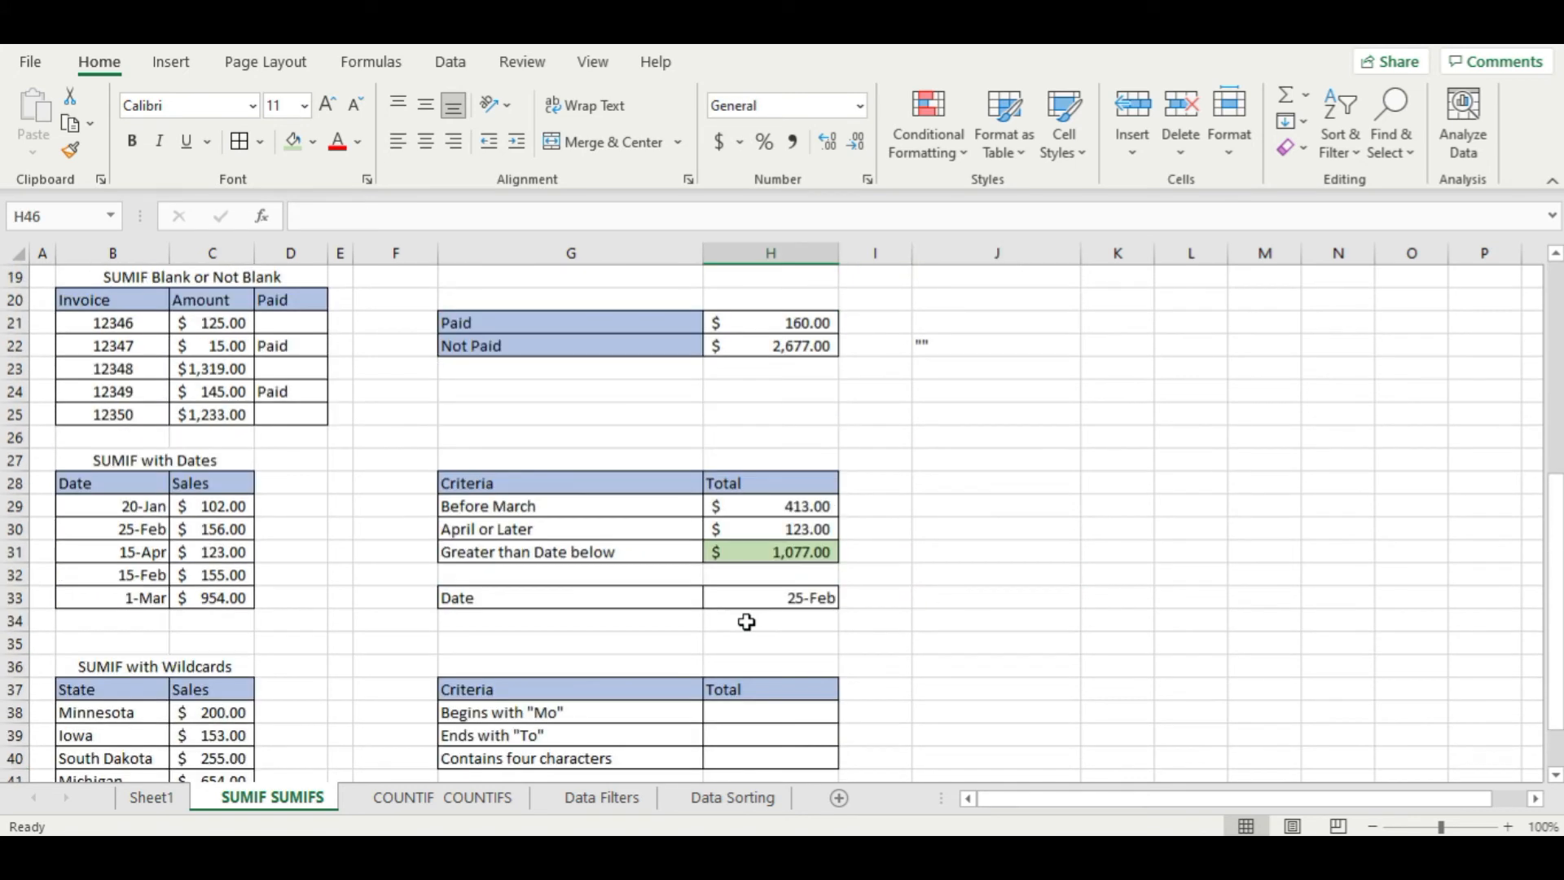
scroll(867, 607, down, 1)
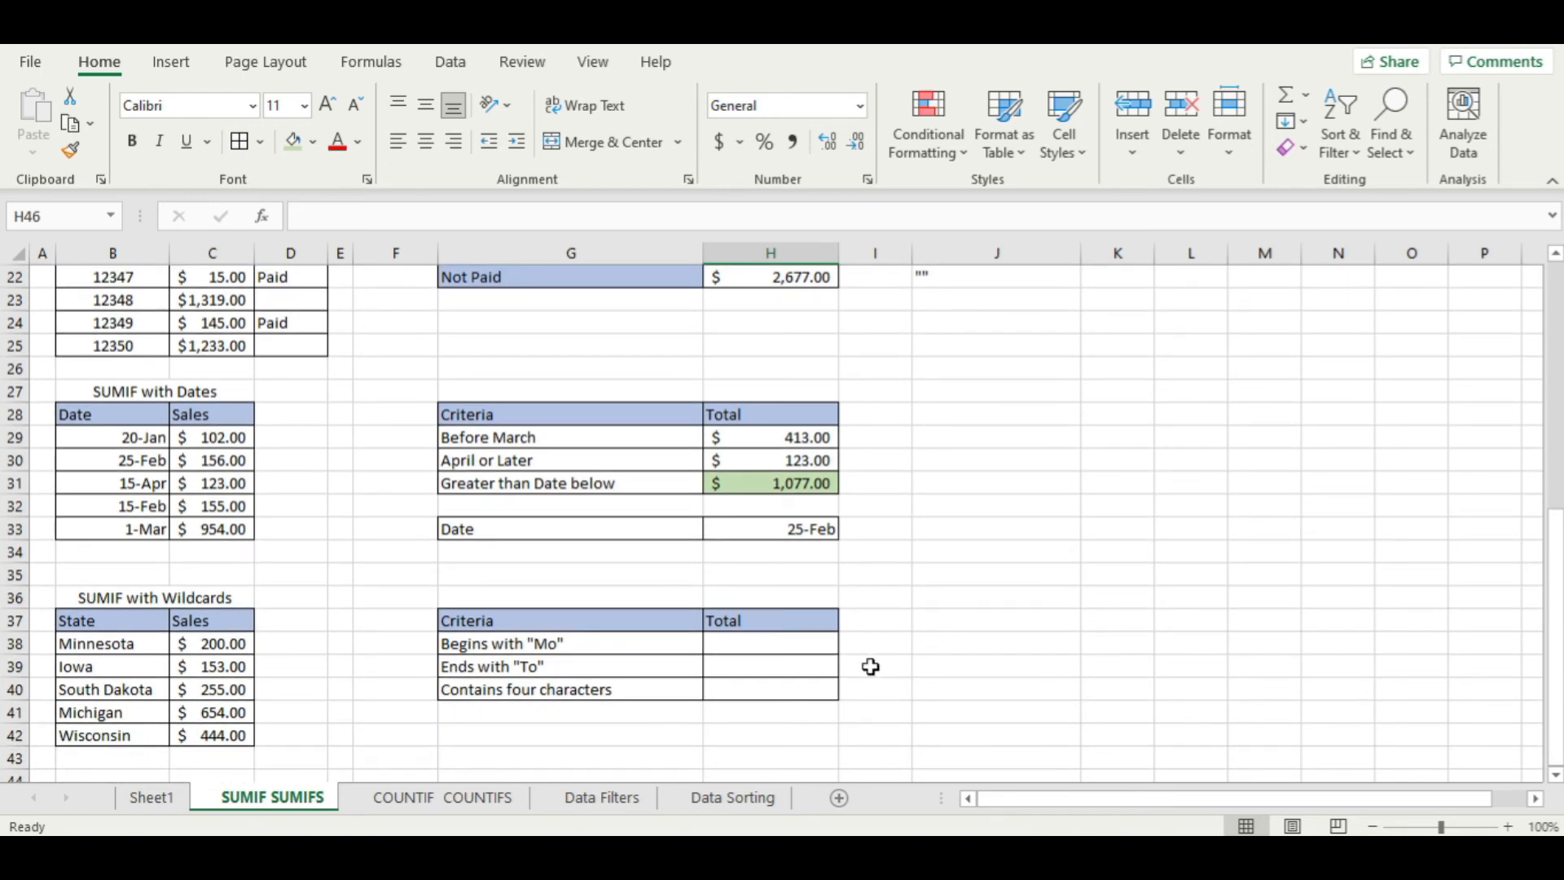
click(950, 439)
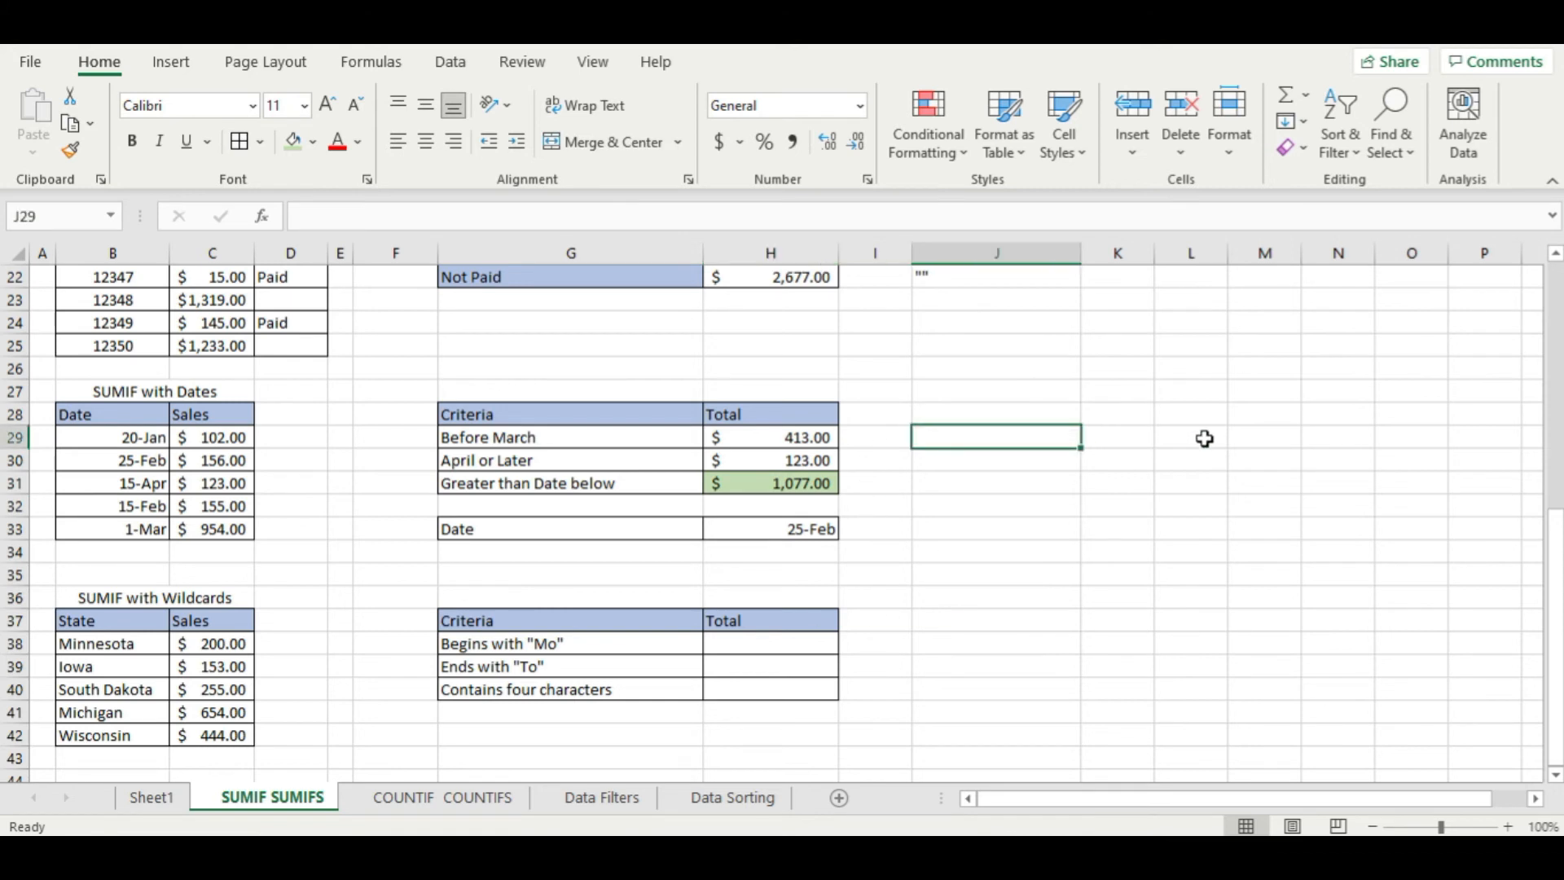
text(DATE())
key(Return)
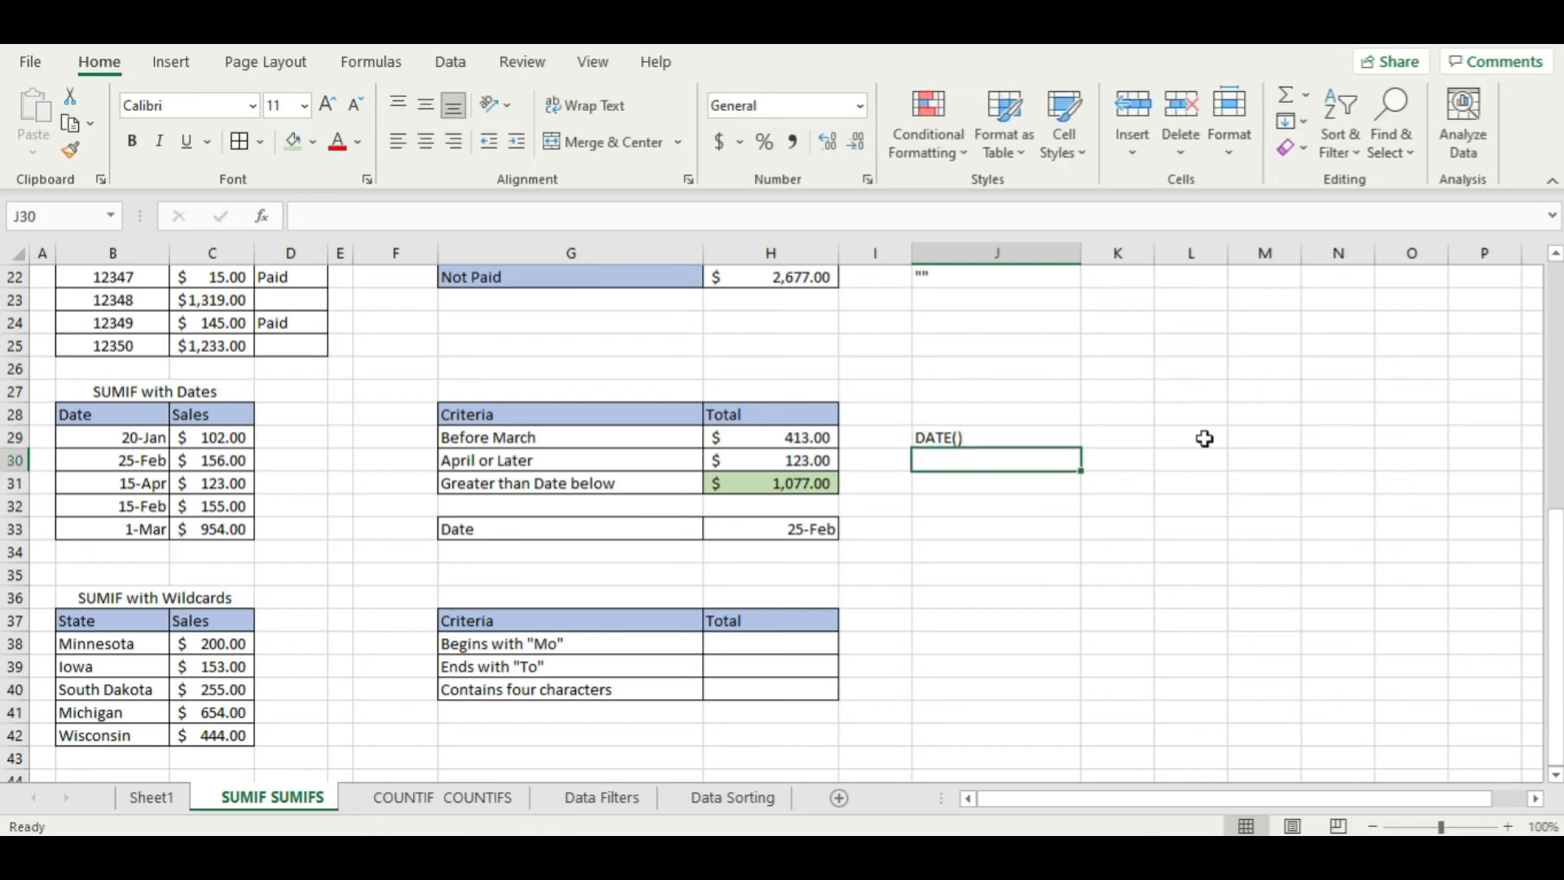
click(970, 625)
click(976, 482)
click(984, 662)
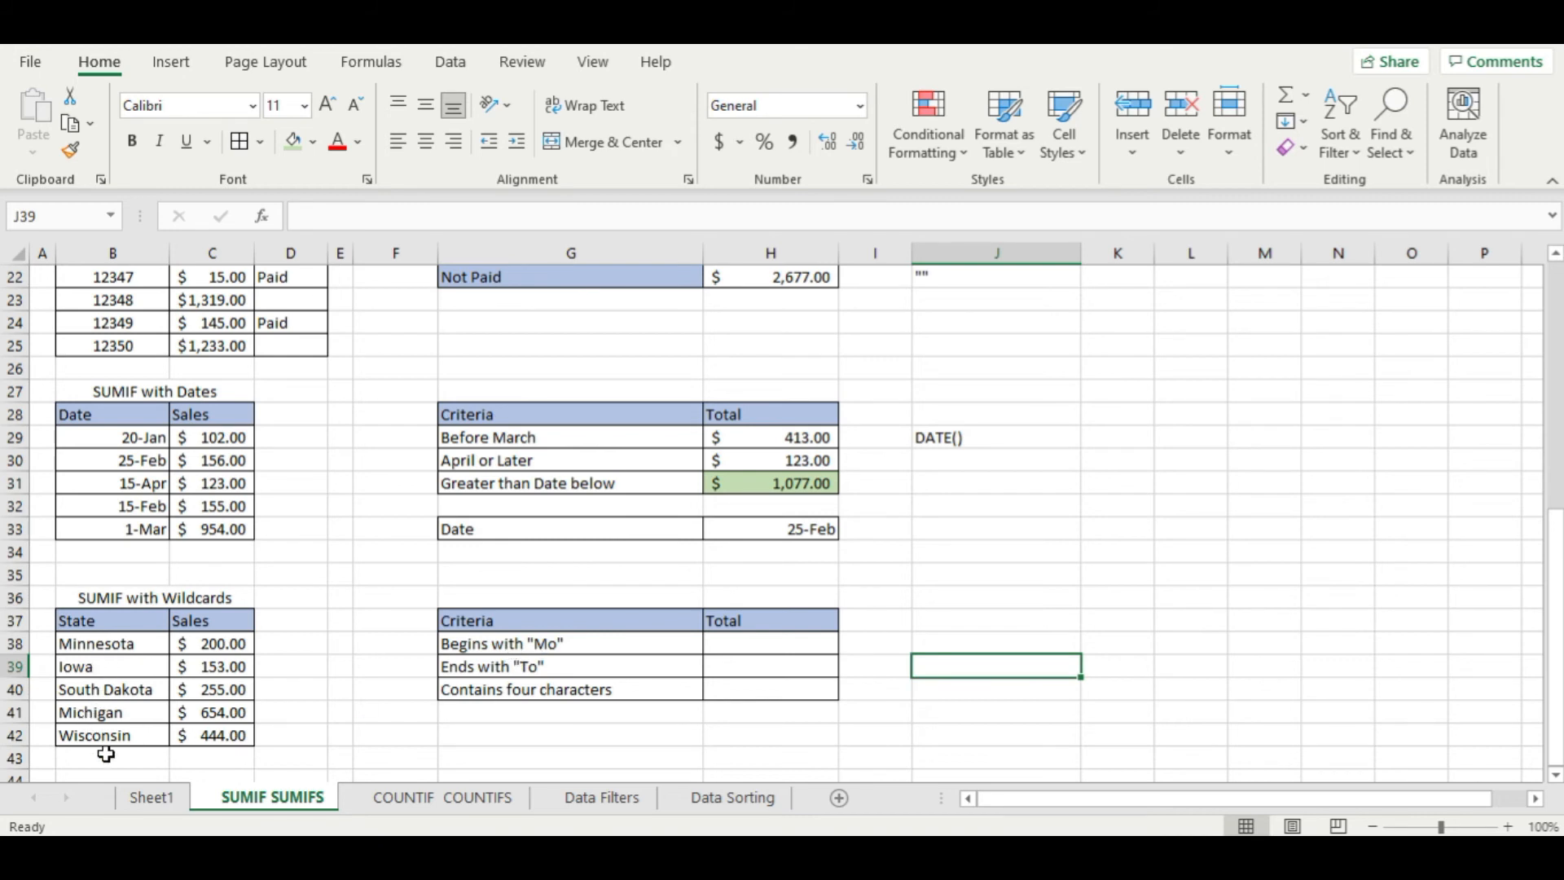
- Change the wildcard criteria labels to Begins with "Mi" in G38 and Ends with "Ta" in G39
double_click(558, 643)
key(BackSpace)
text(I)
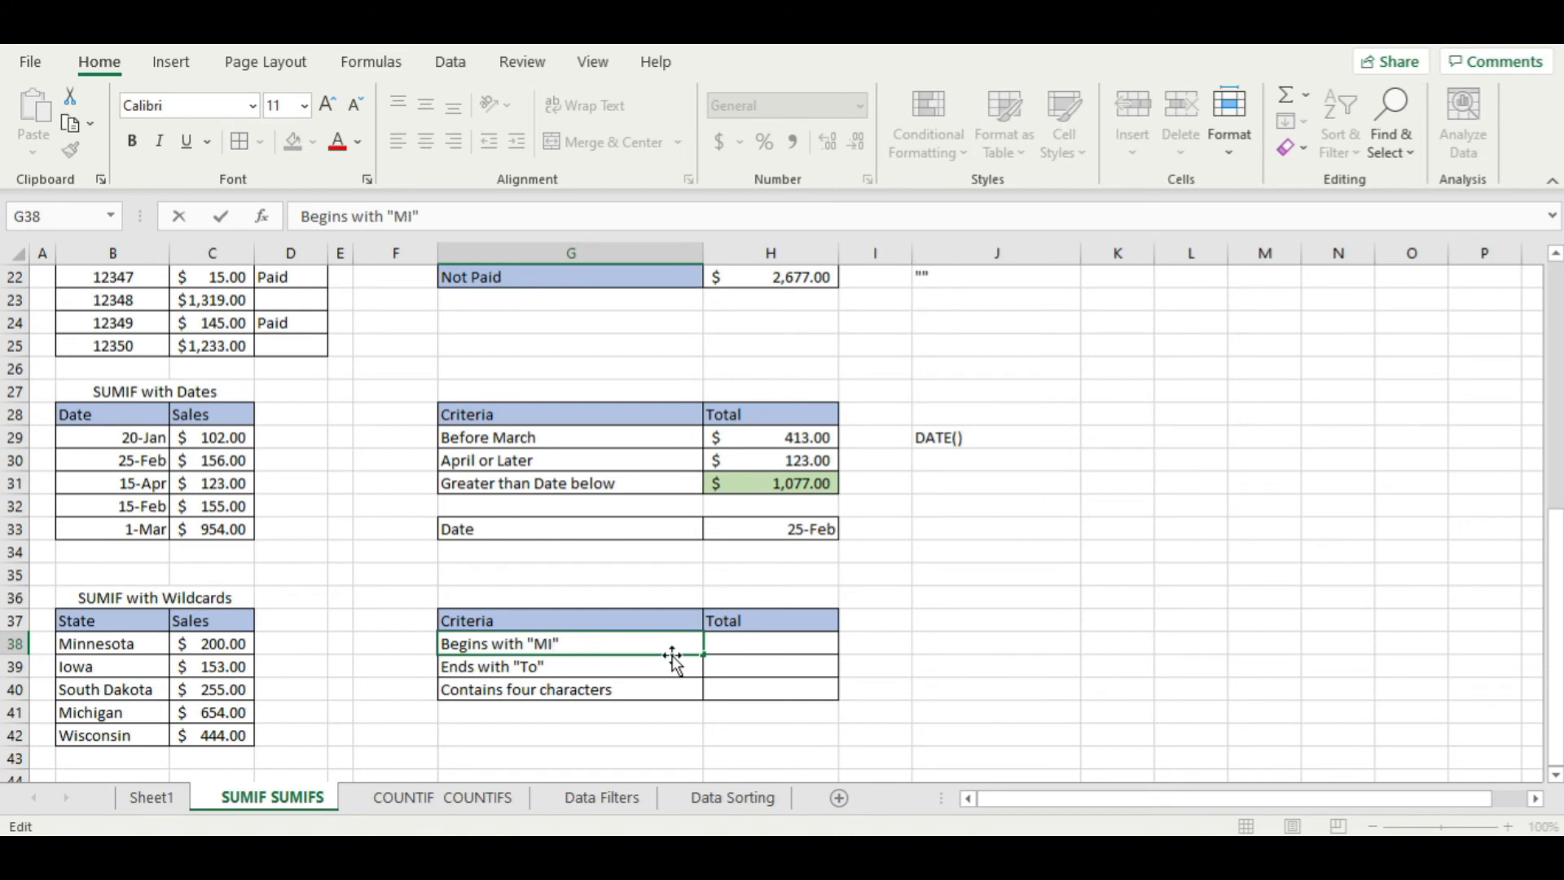
key(Return)
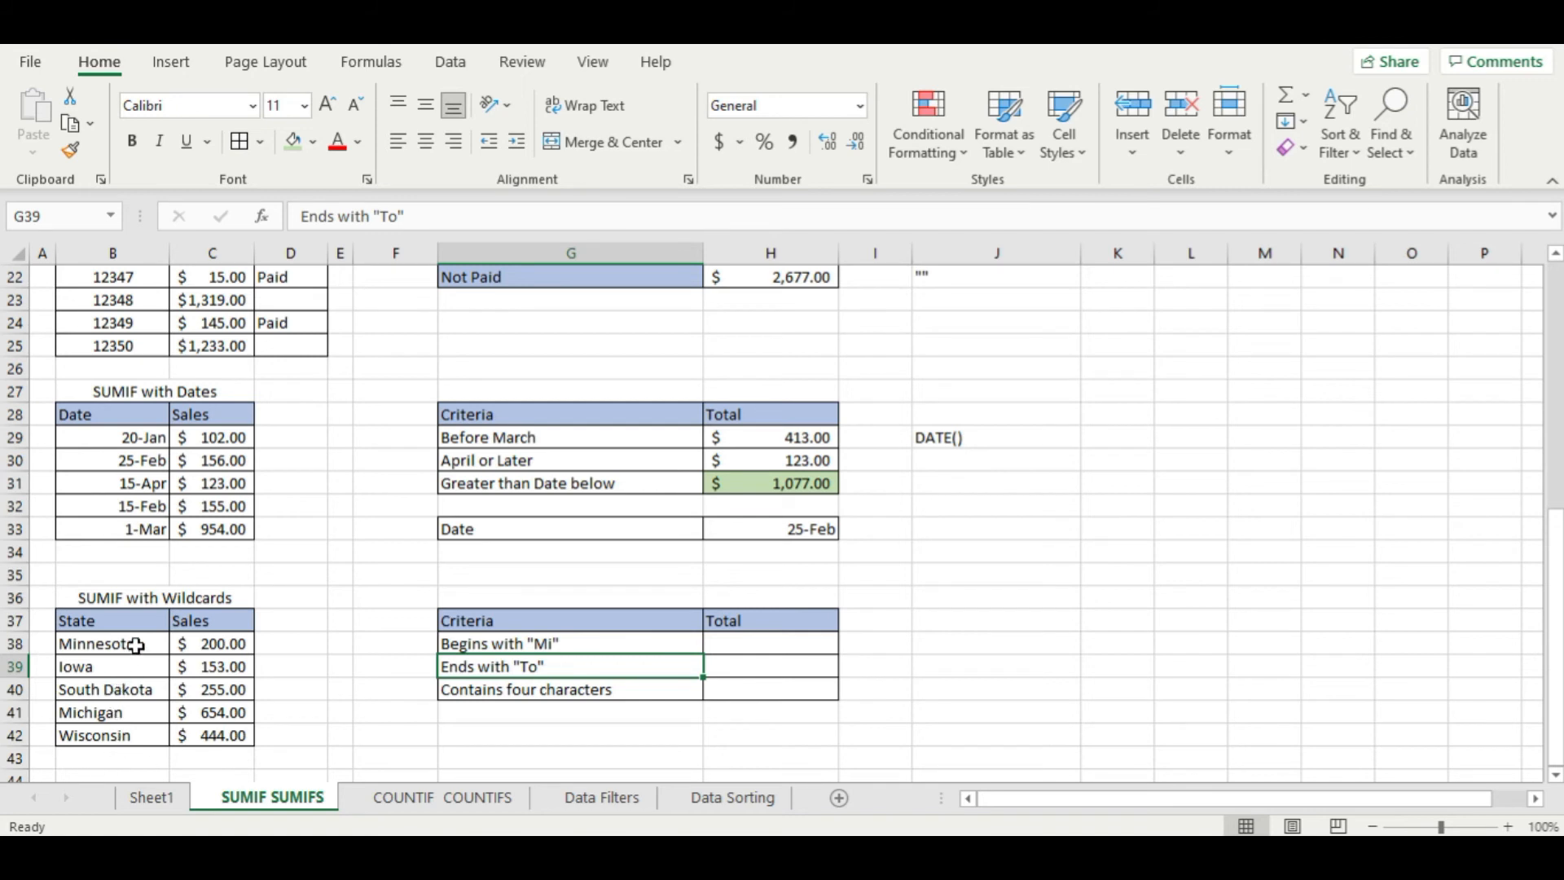
double_click(539, 666)
key(BackSpace)
text(a)
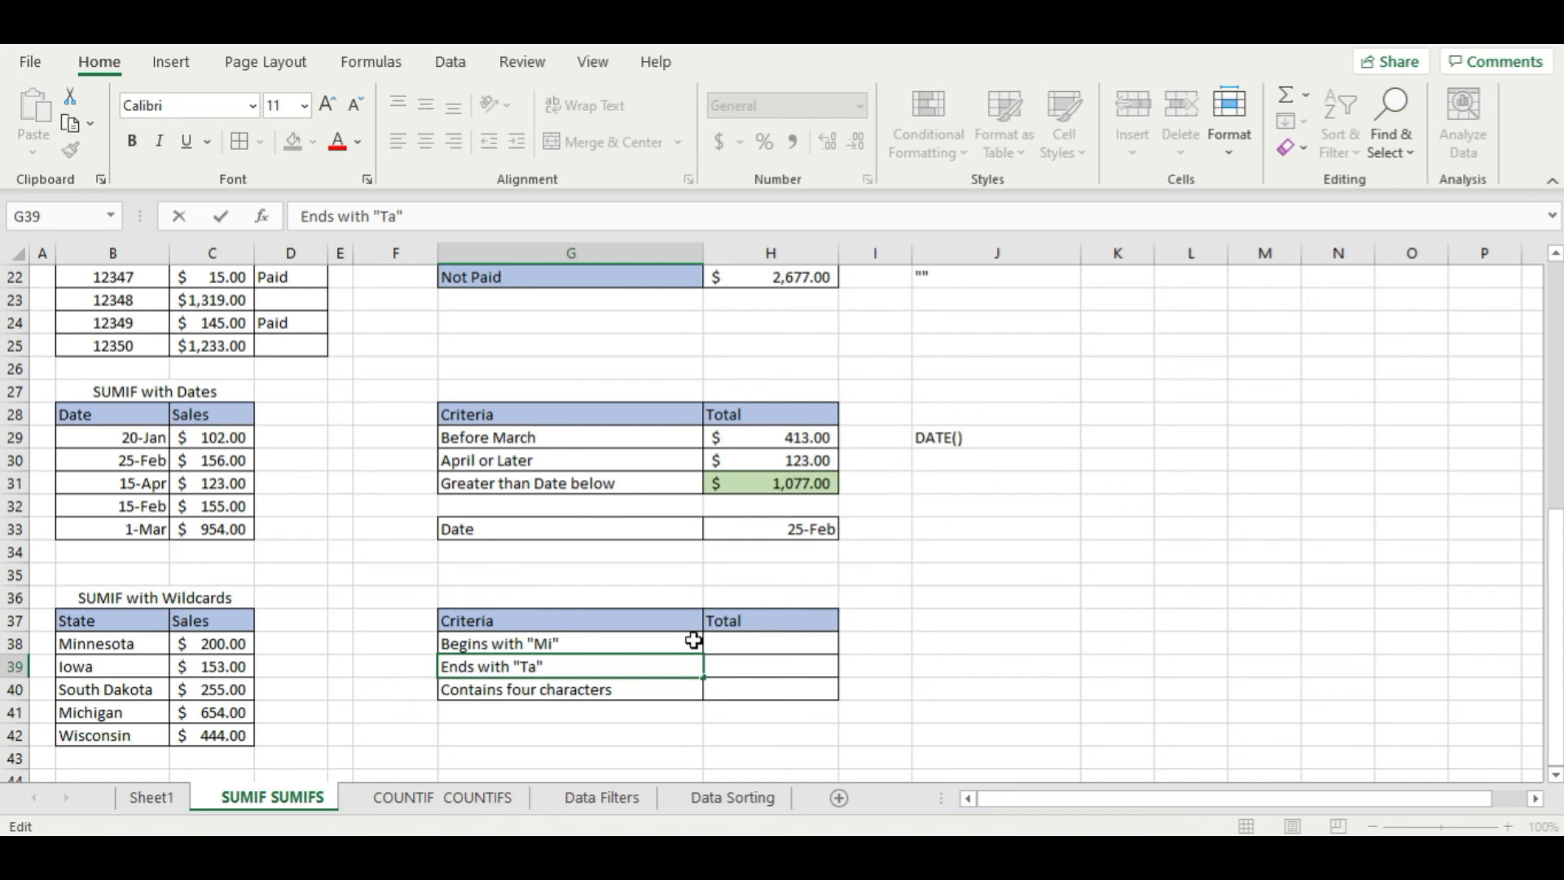
click(215, 705)
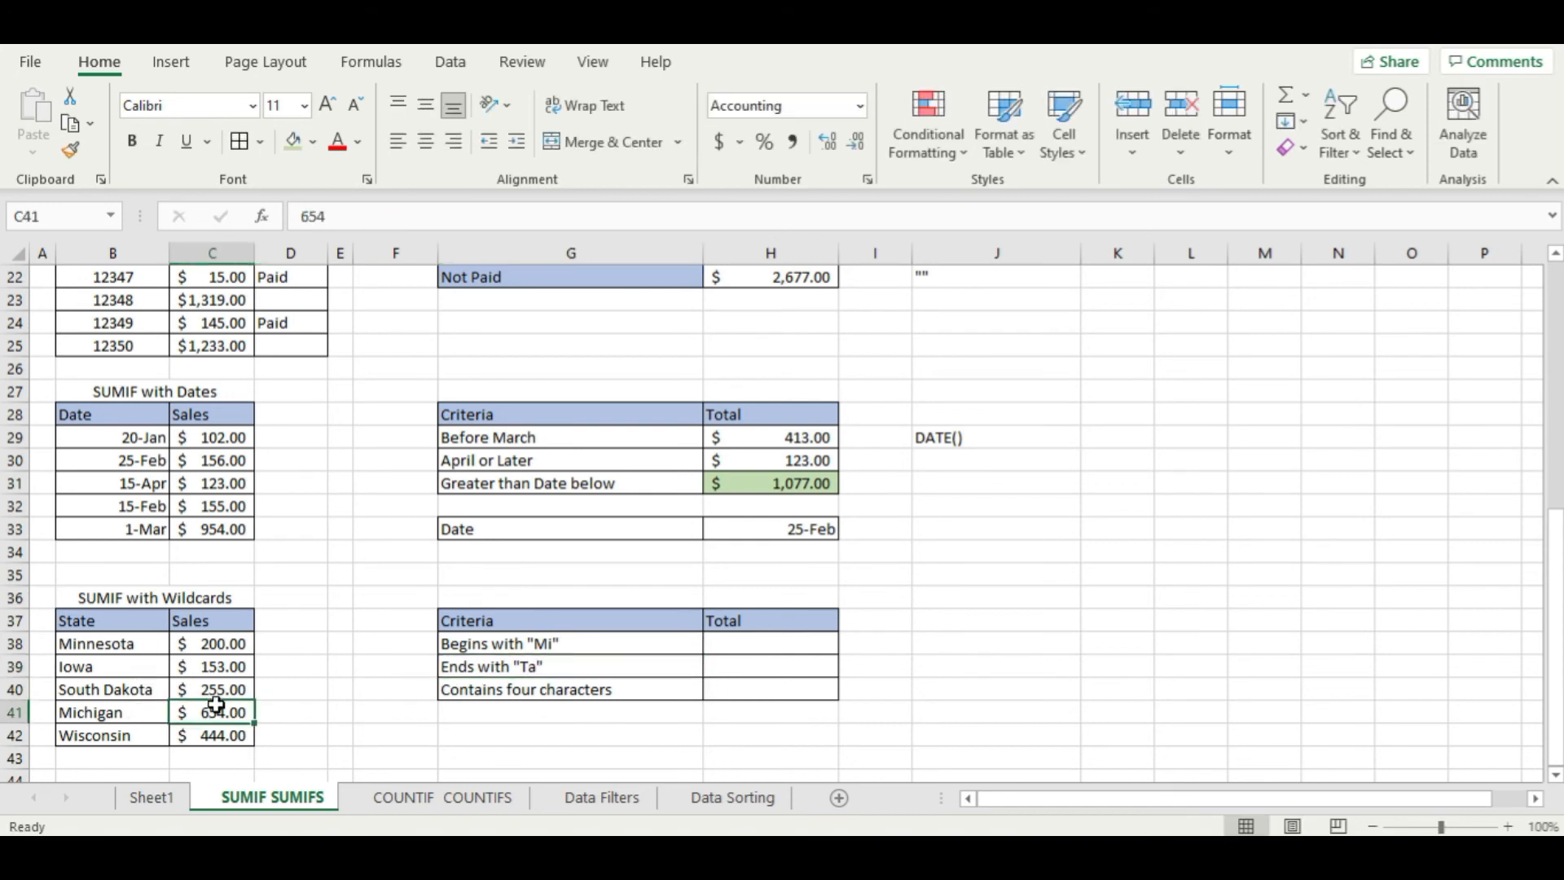
click(639, 697)
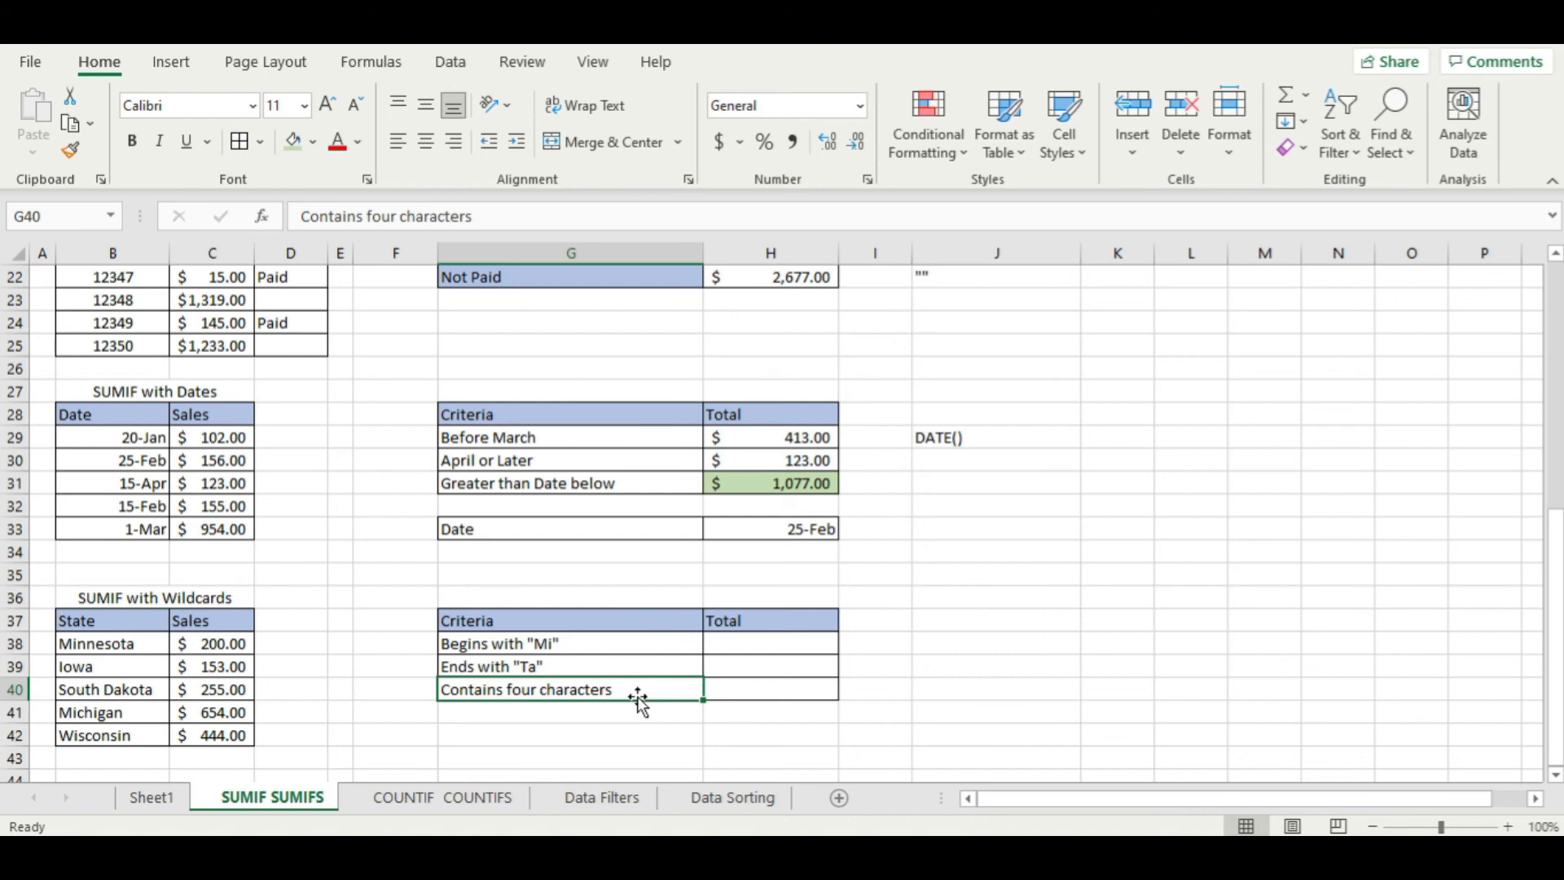
click(957, 689)
- Start a SUMIF formula in H38 with the state names B38:B42 as the criteria range
click(753, 644)
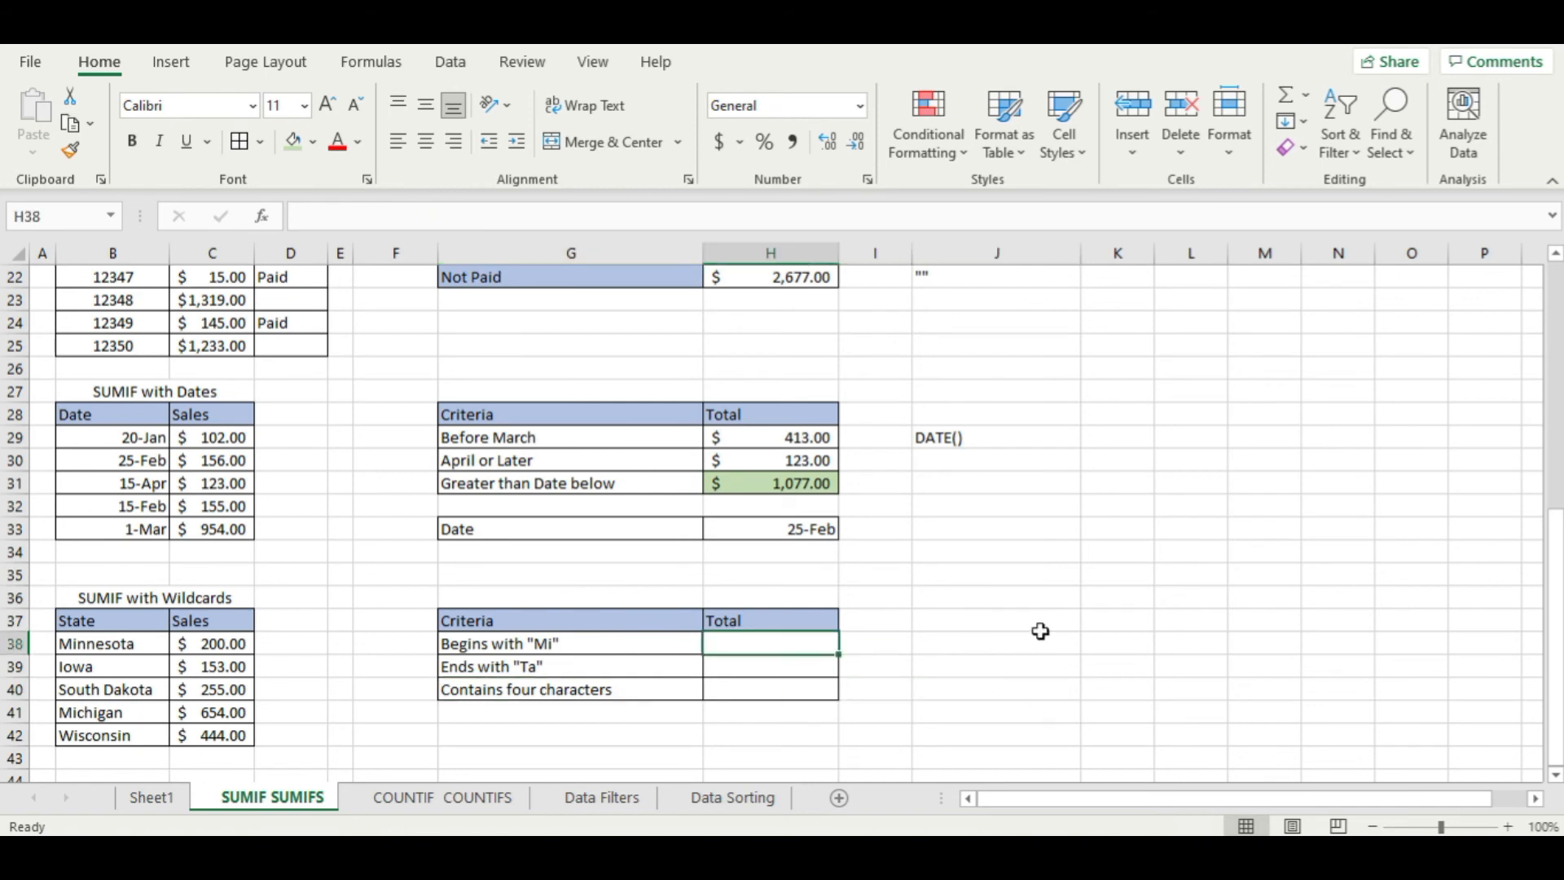
text(=sum)
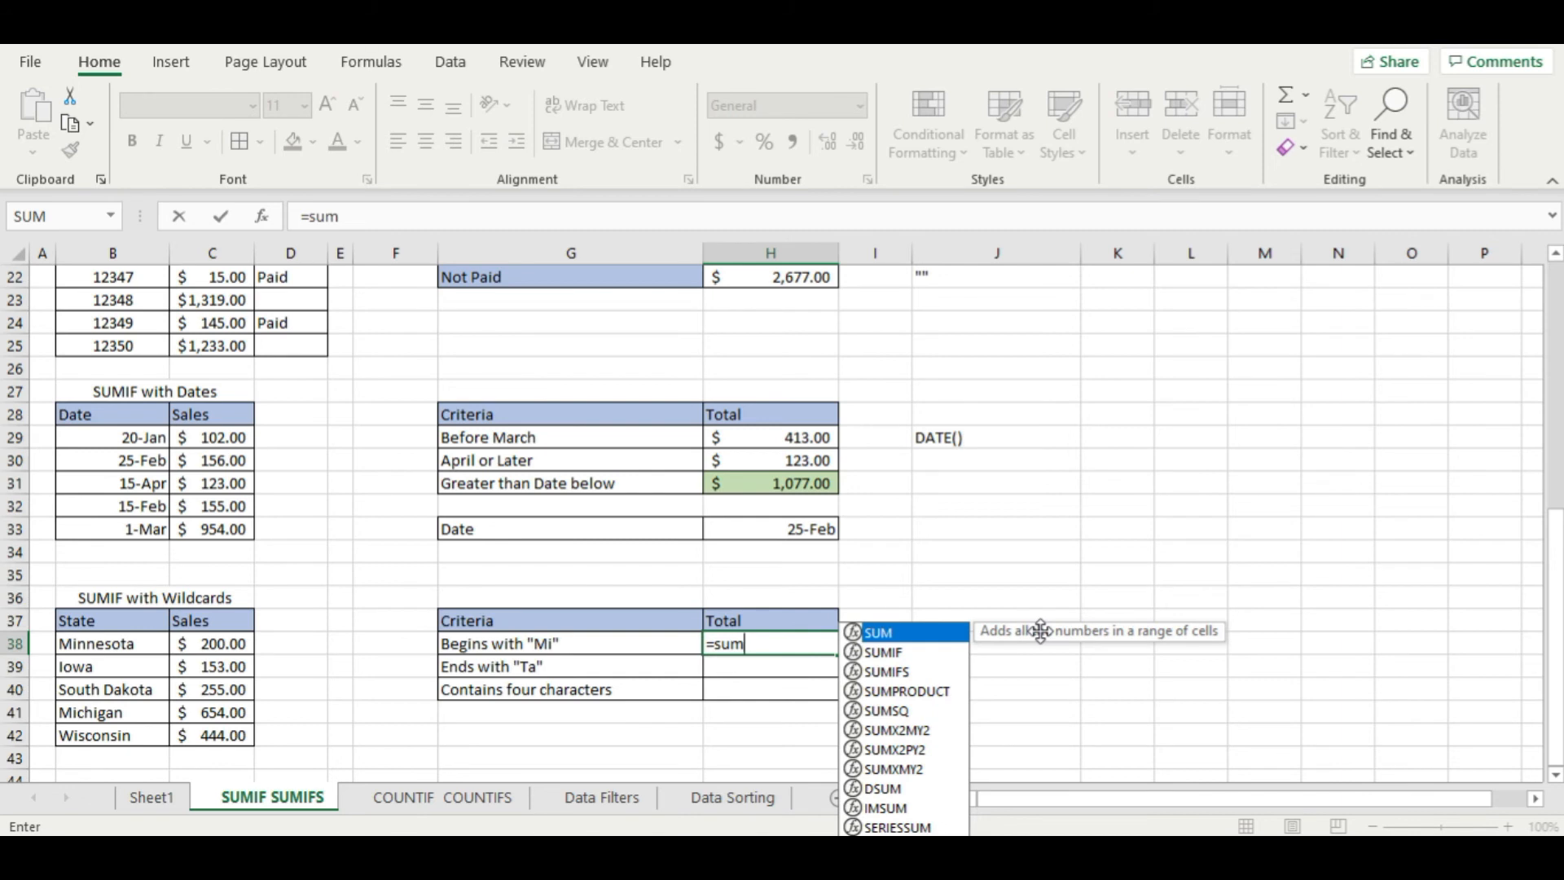
key(Down)
key(Tab)
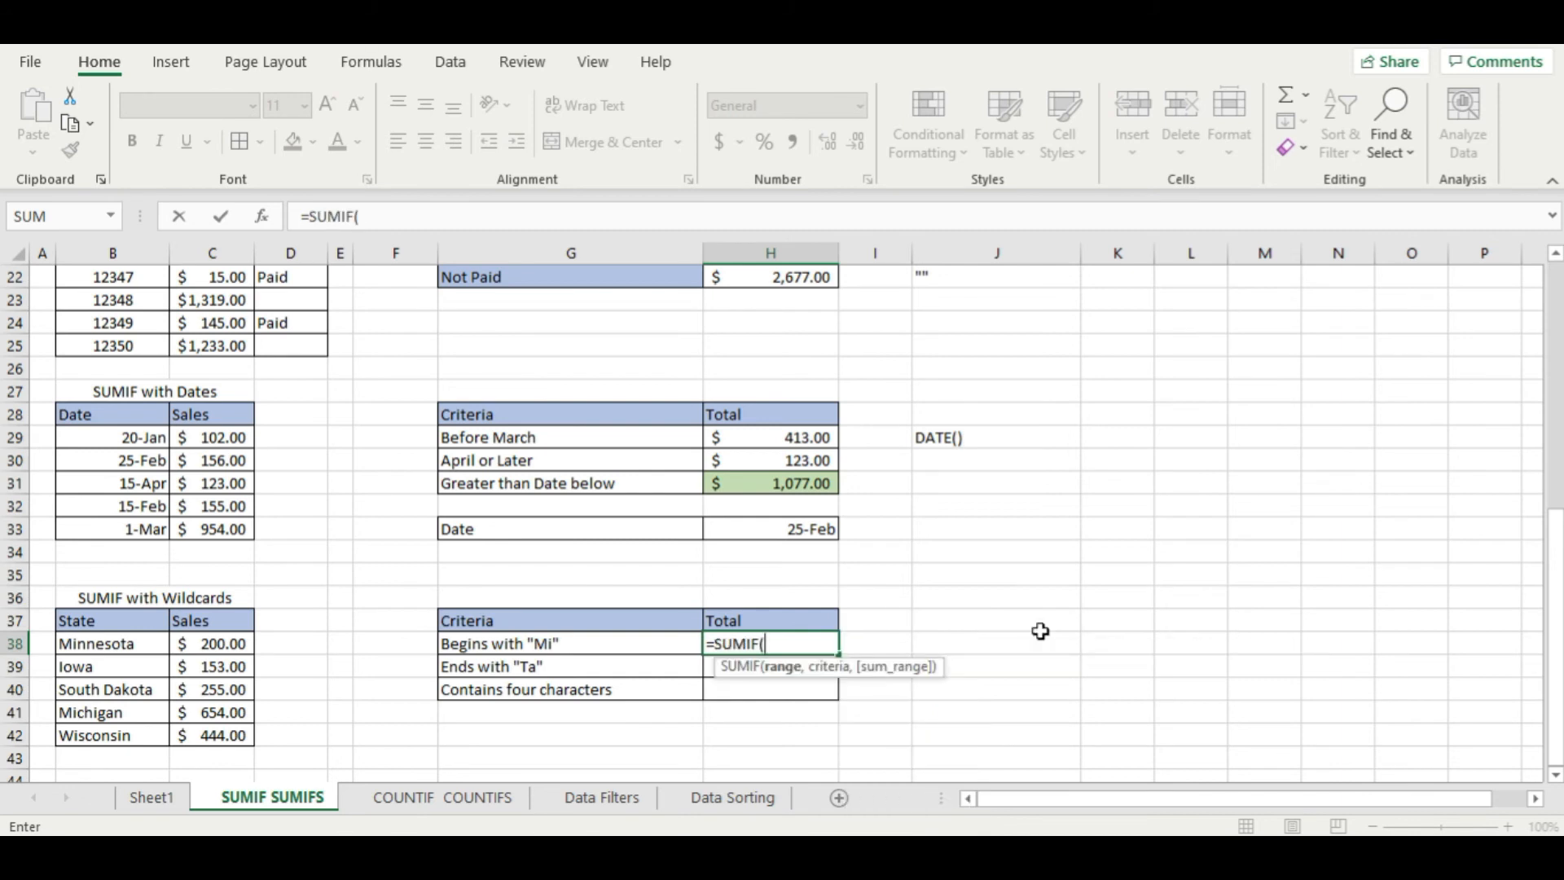
drag(140, 645, 130, 727)
text(,)
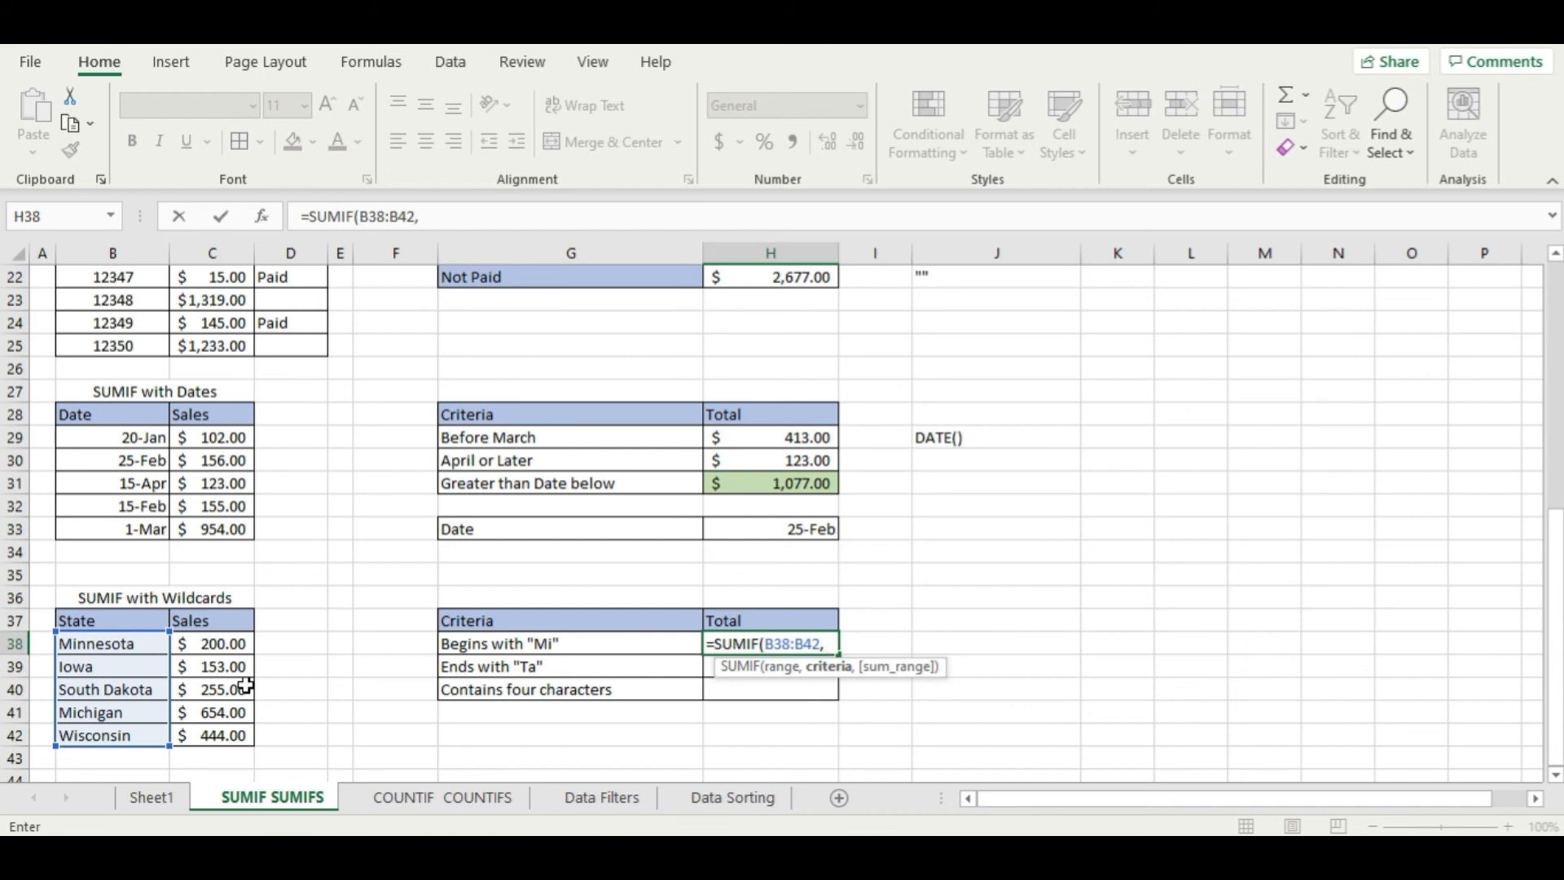
- Complete the H38 formula with criterion "mi*" and sum range C38:C42, and apply the dollar accounting format to the cell
text("mi*)
text(",)
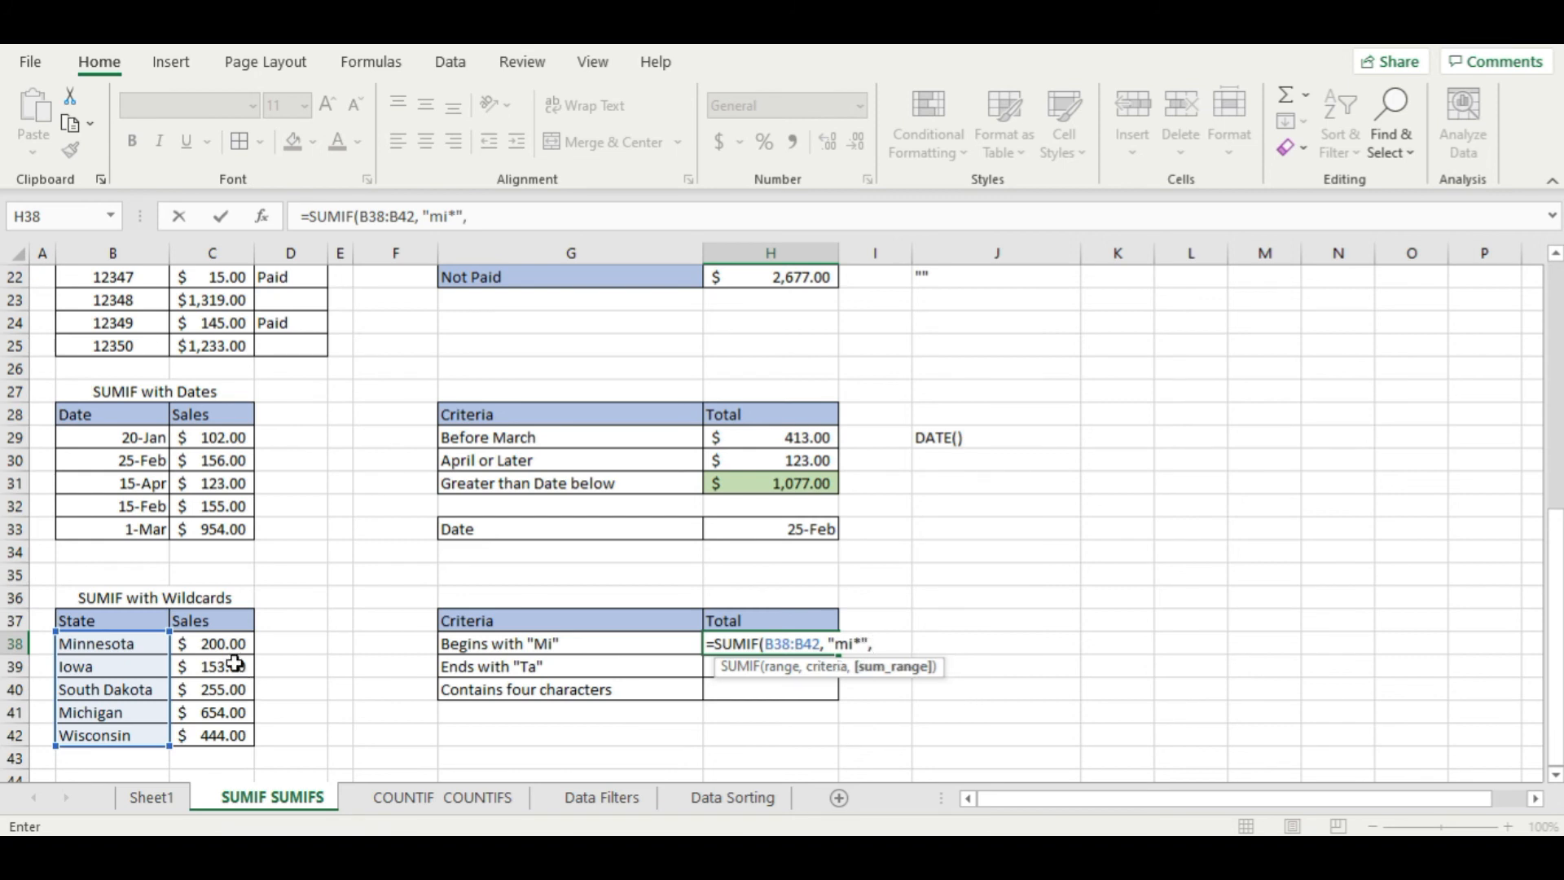
drag(249, 640, 235, 736)
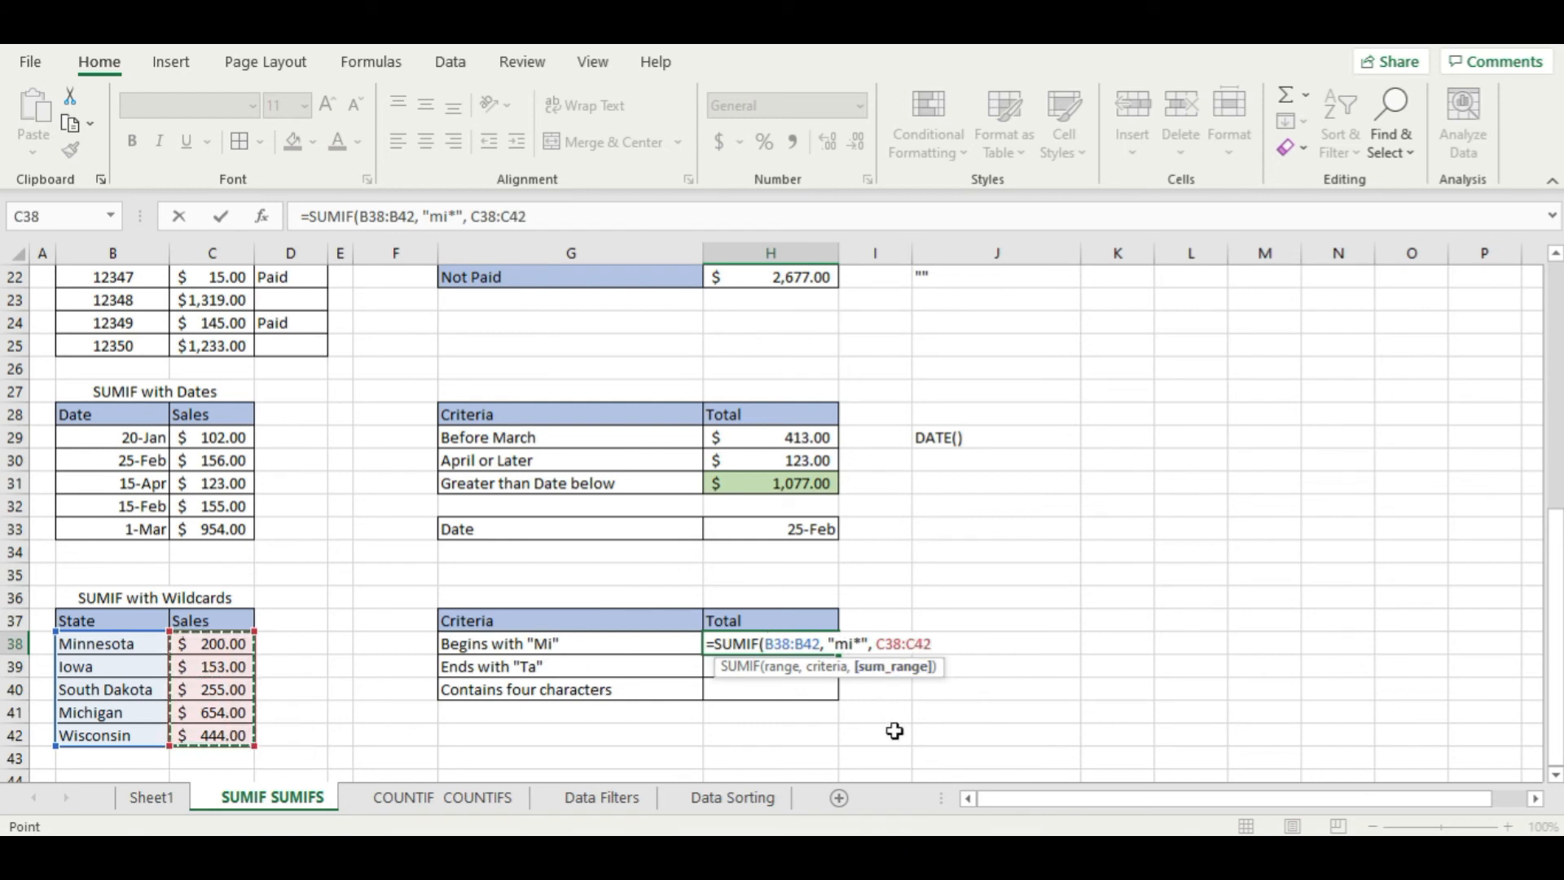
text())
key(Return)
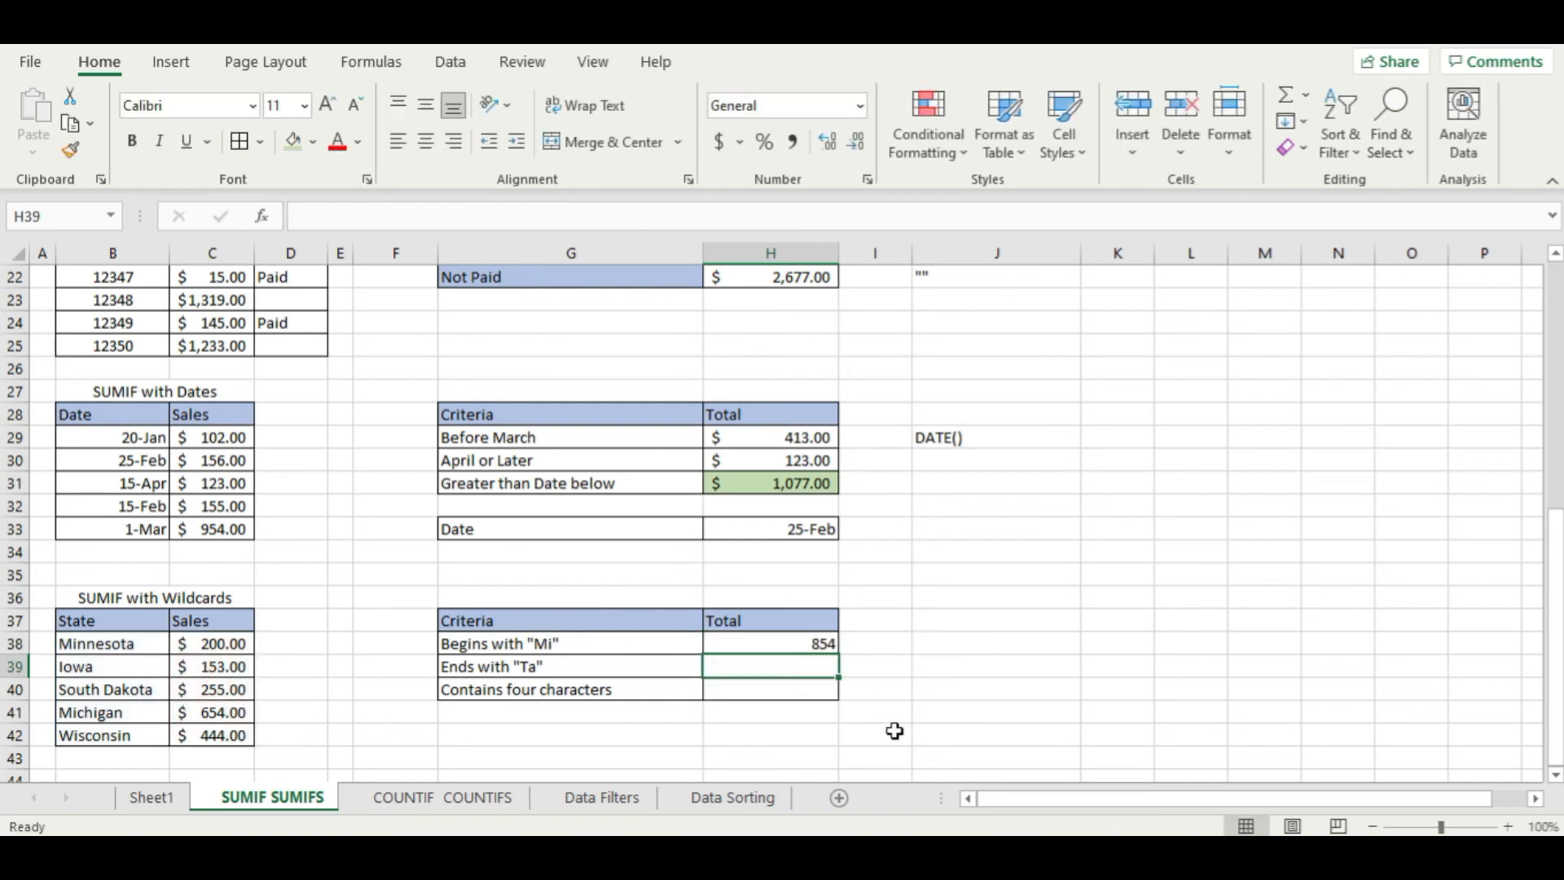
click(808, 644)
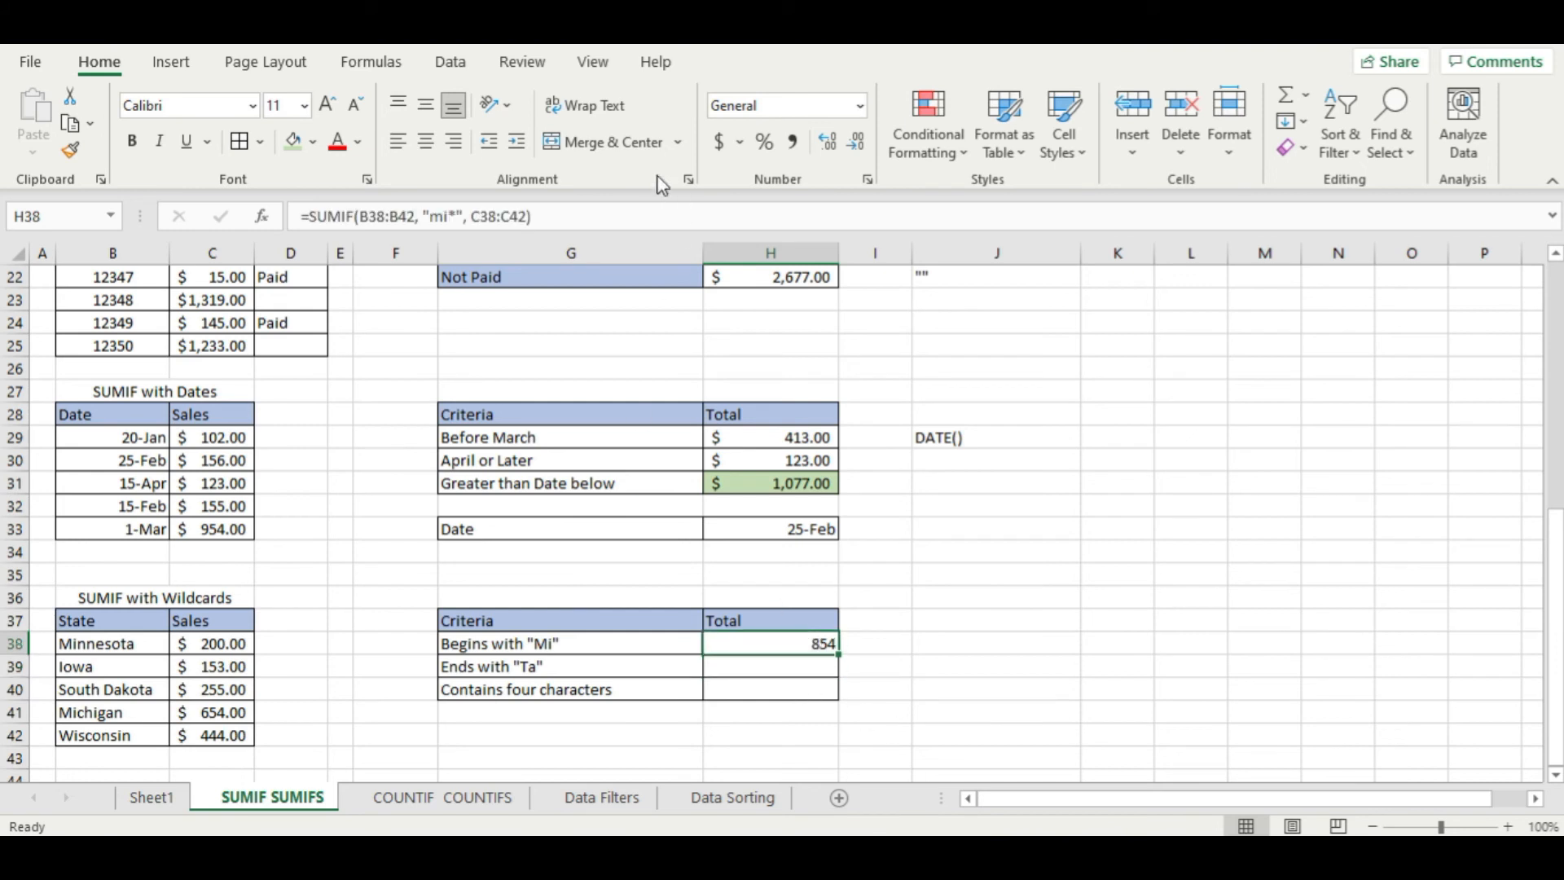
click(718, 149)
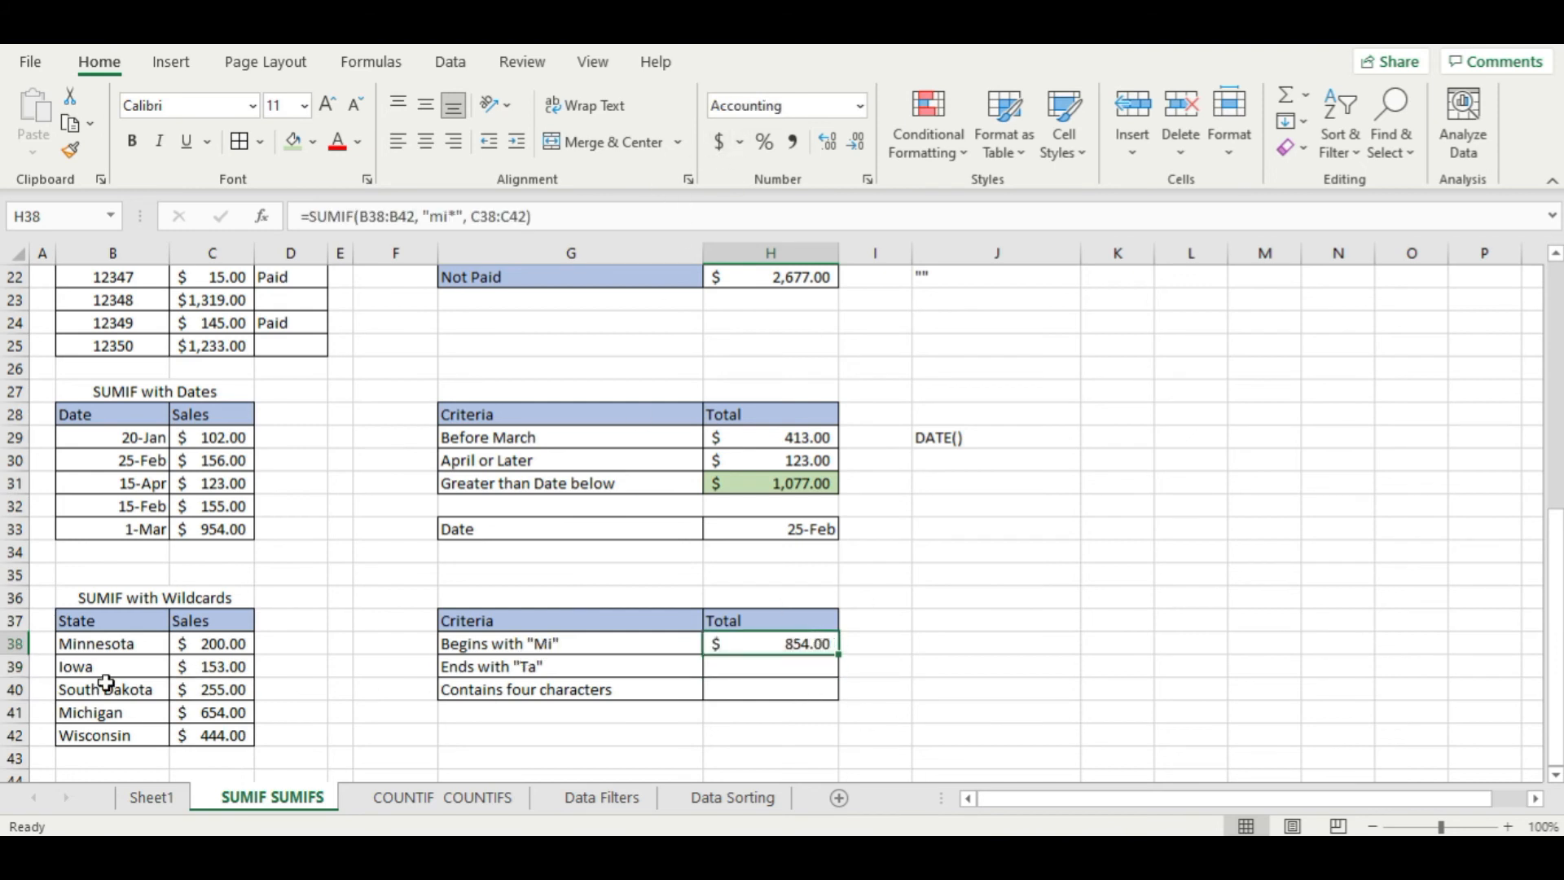
- Check the Begins with "Mi" total against the combined Minnesota and Michigan sales, C38 and C41
click(114, 651)
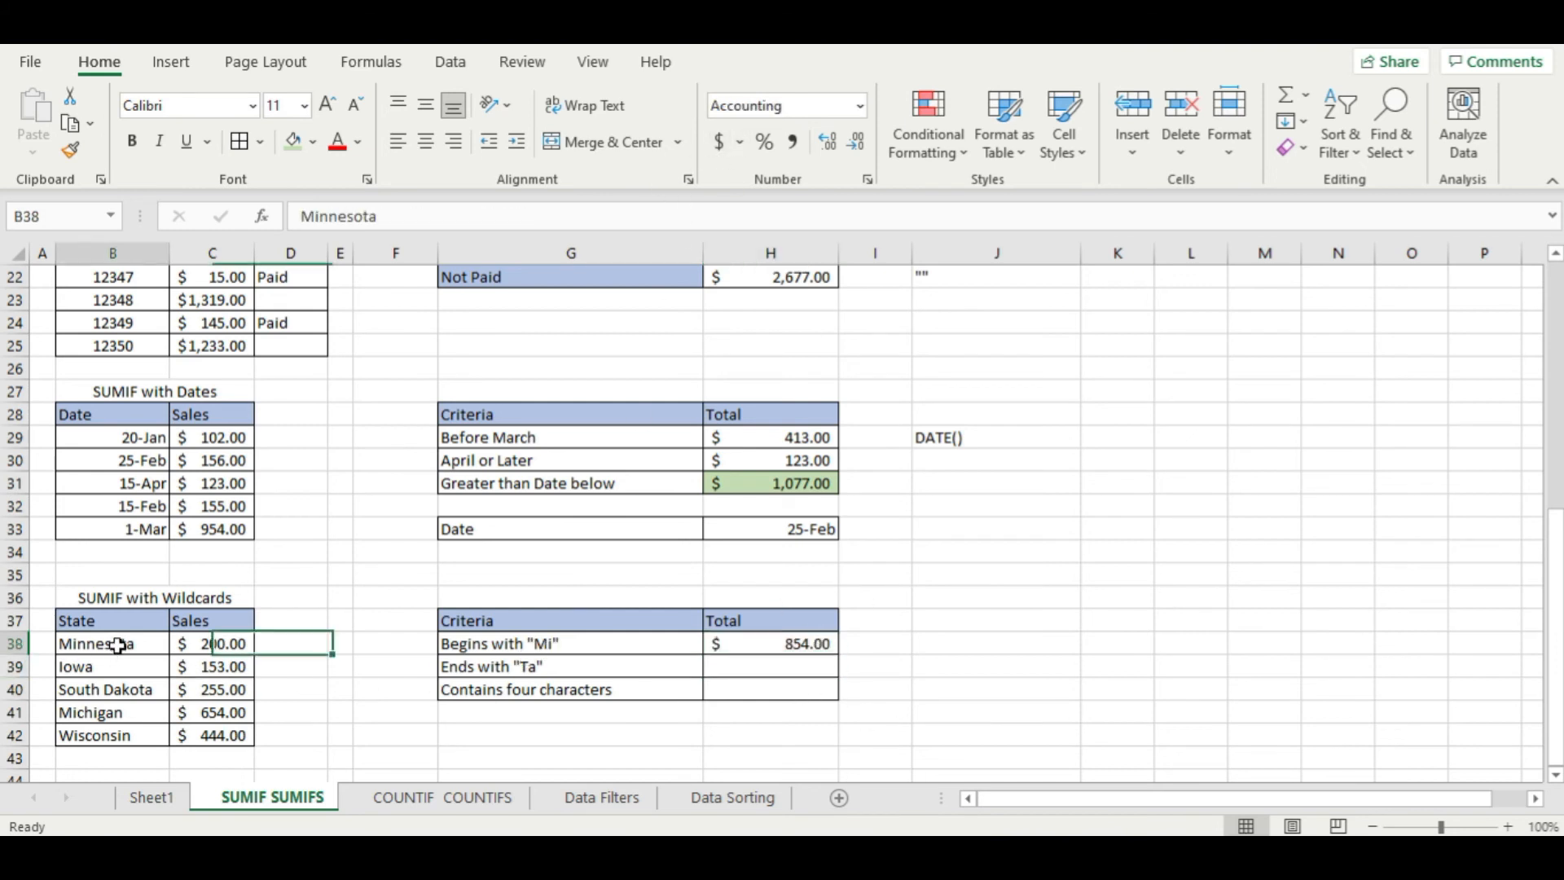
click(238, 649)
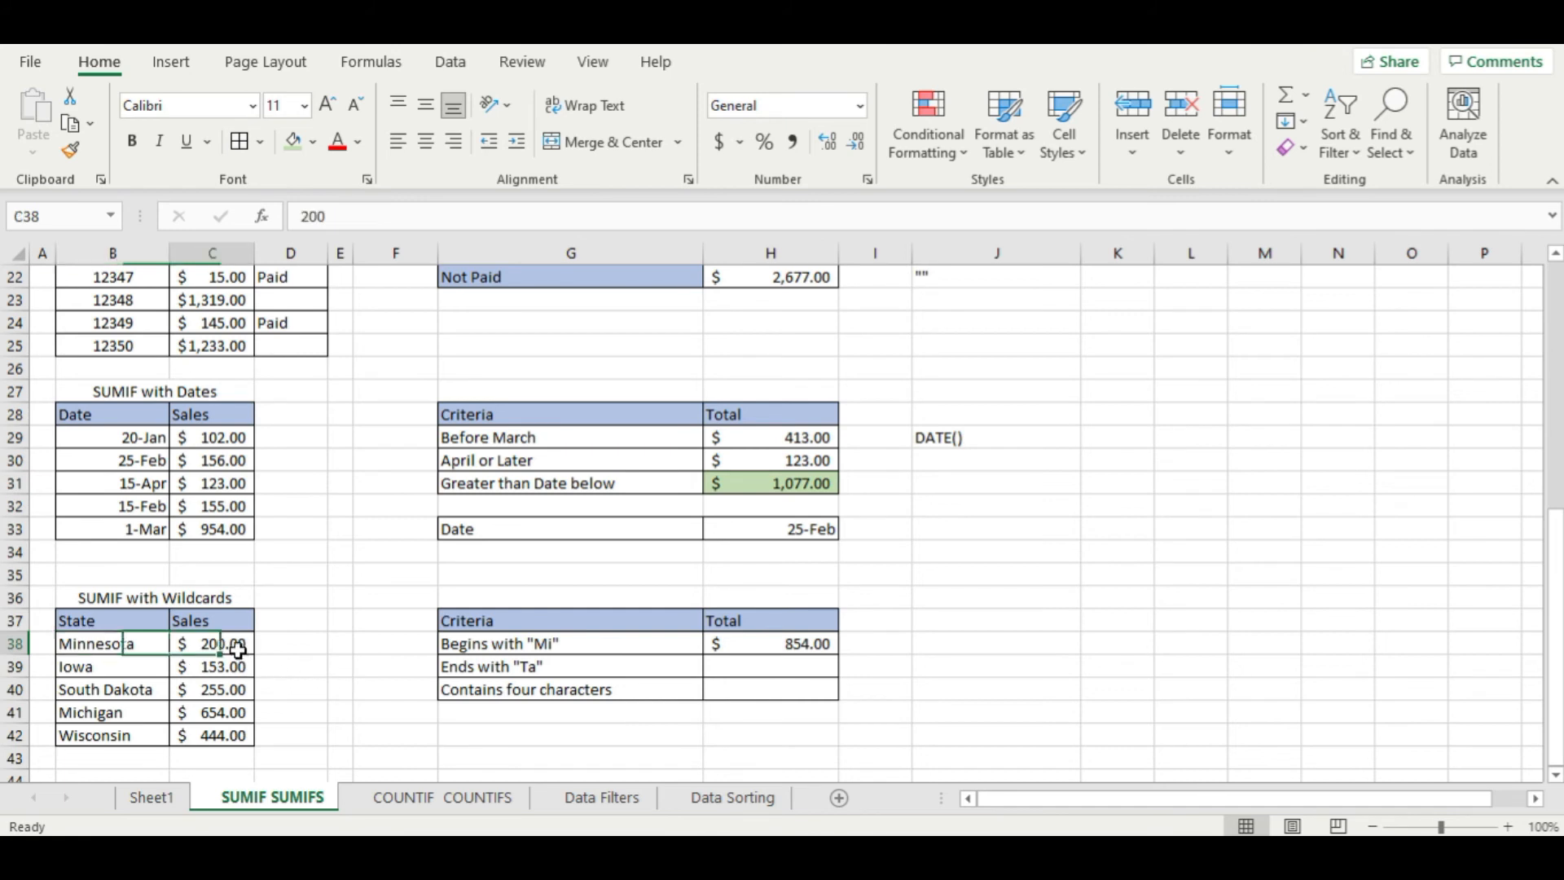
ctrl+click(227, 713)
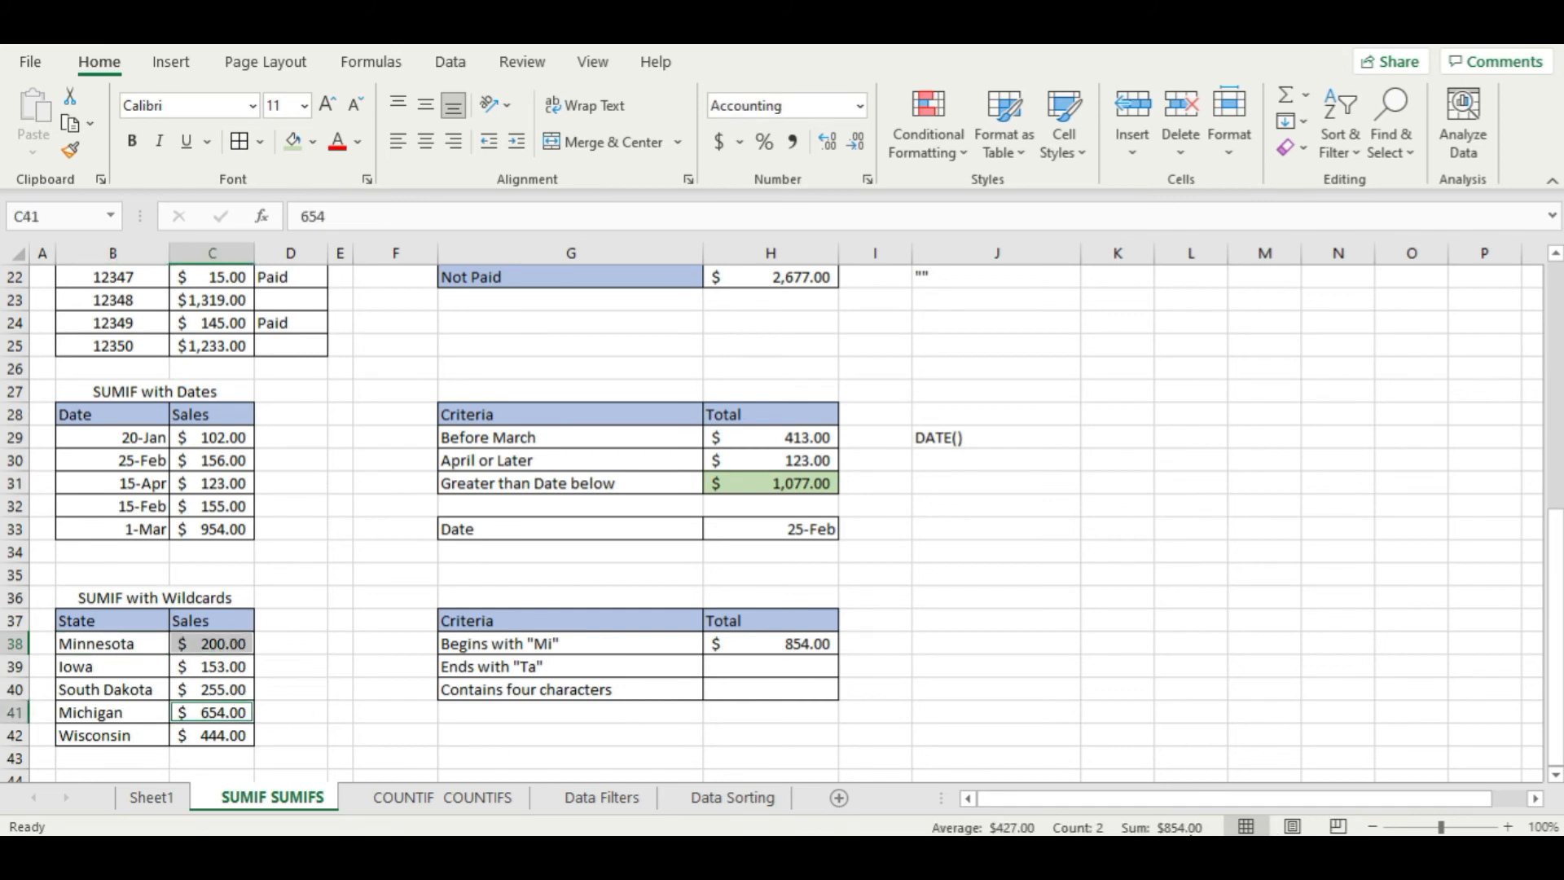
- Start a SUMIF formula in H39 with the state names B38:B42 as the criteria range
click(737, 668)
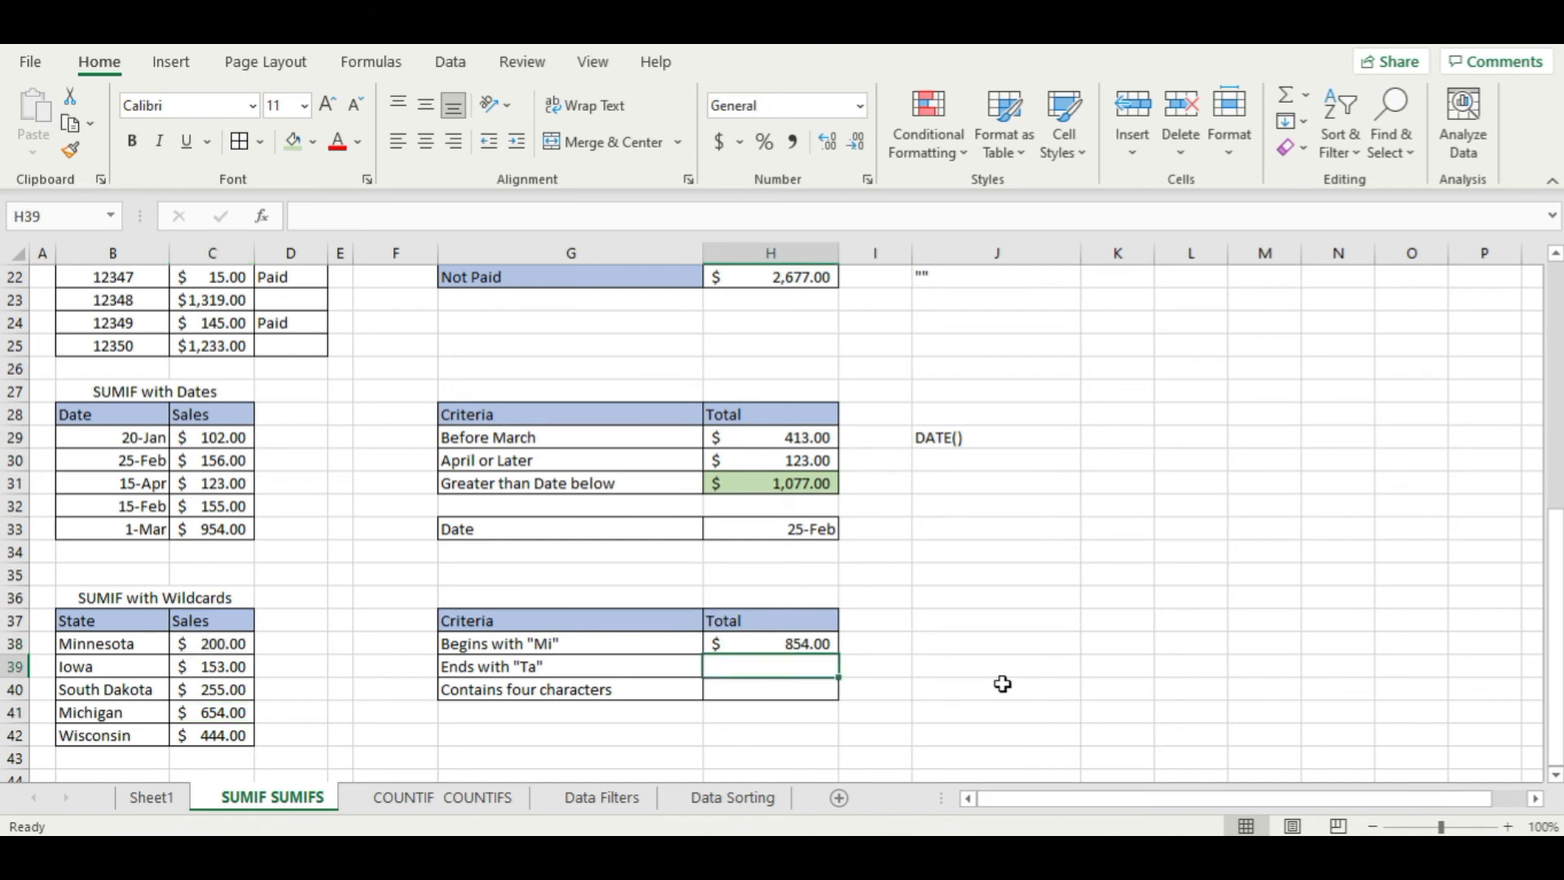
text(=)
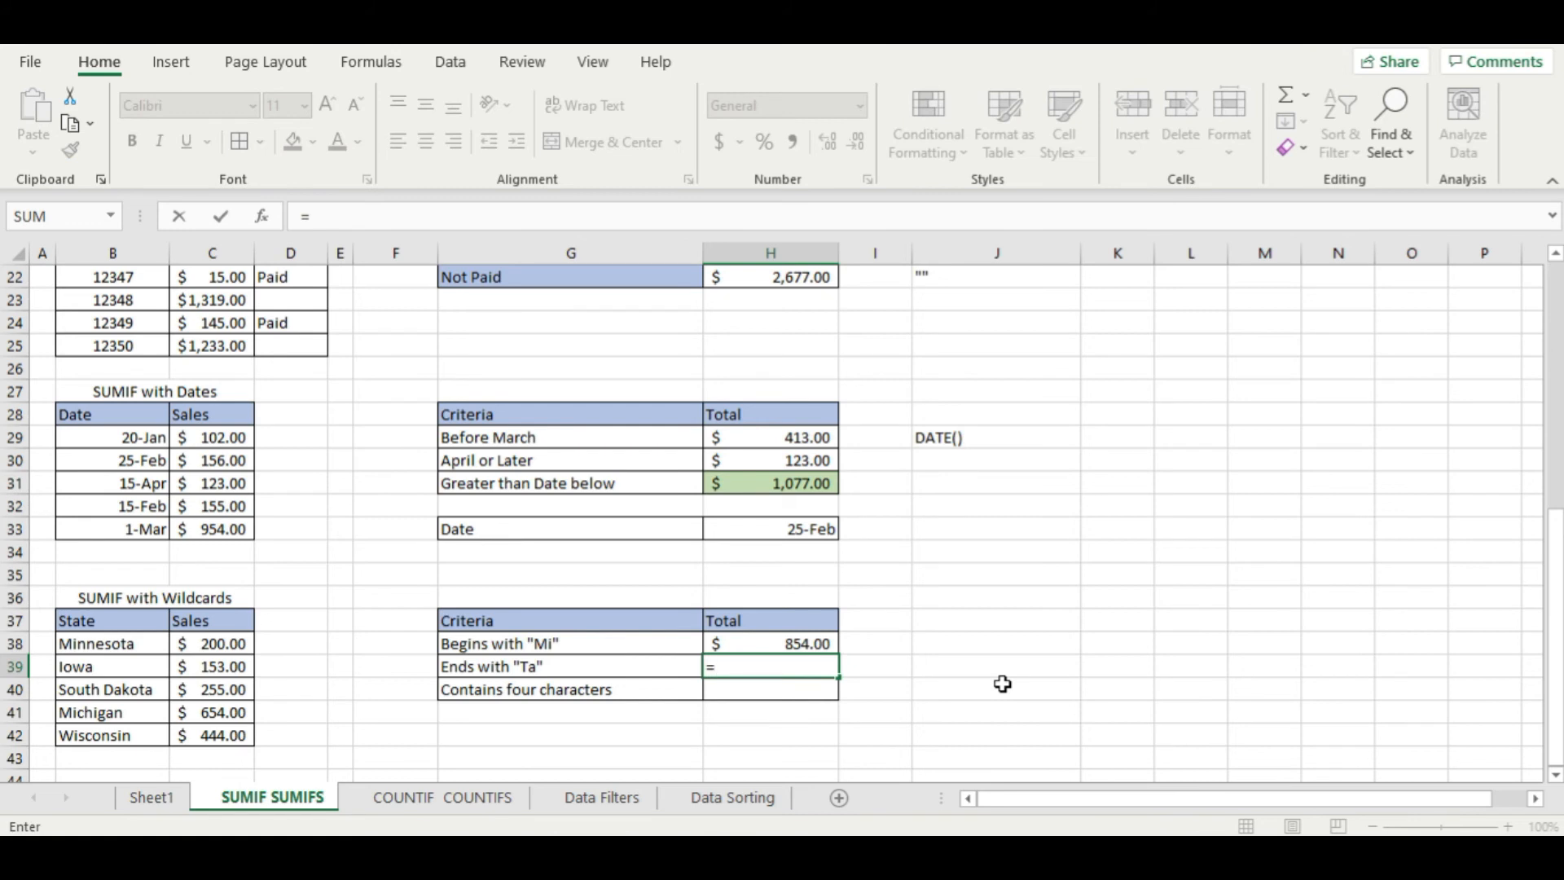
text(sumif)
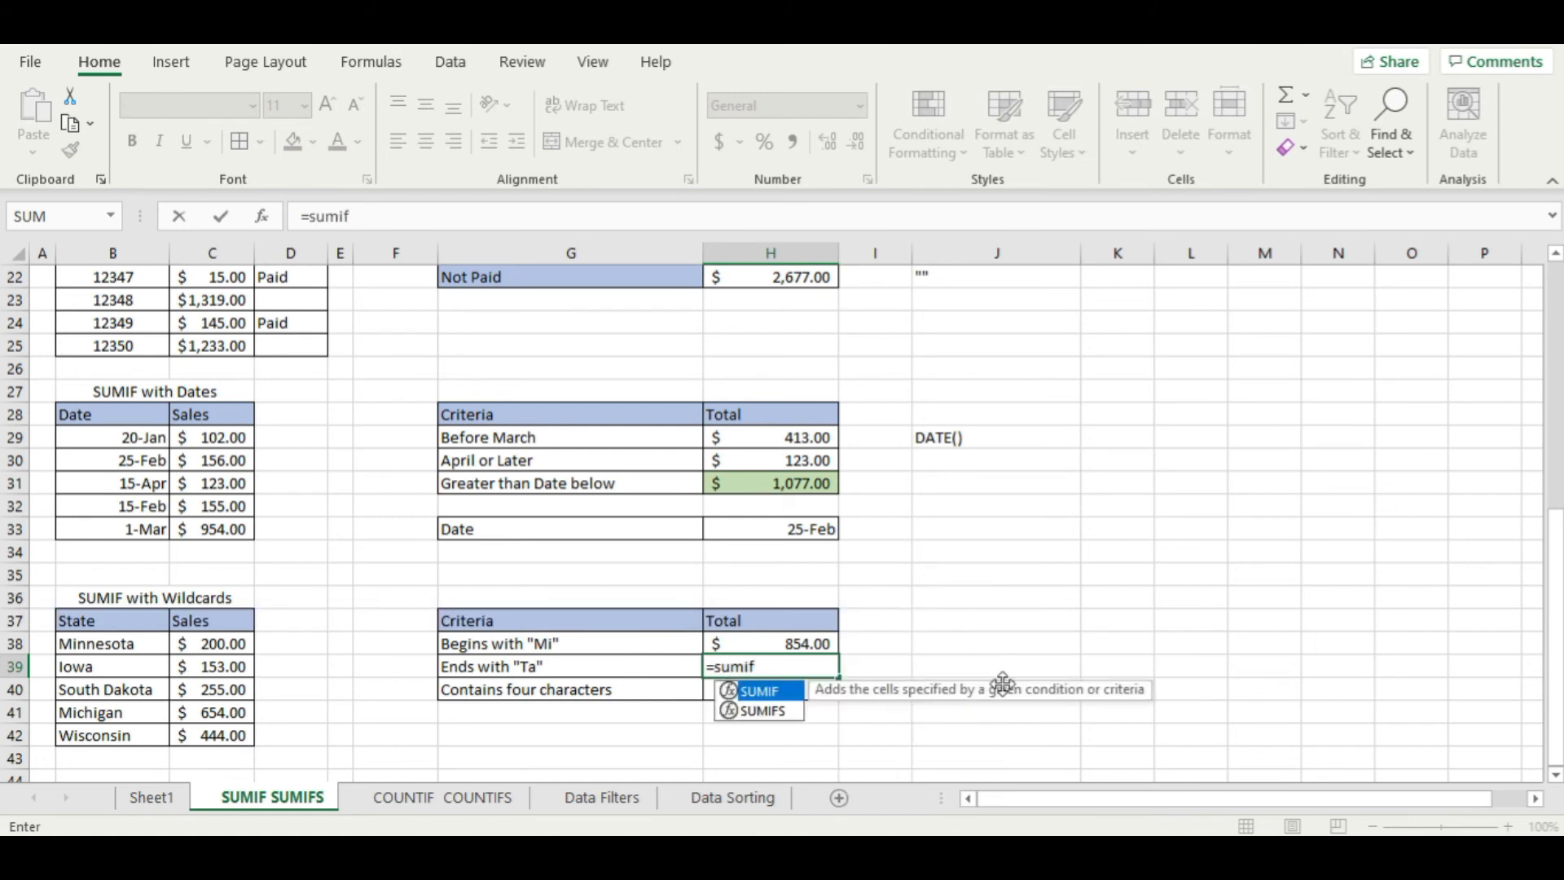
key(Tab)
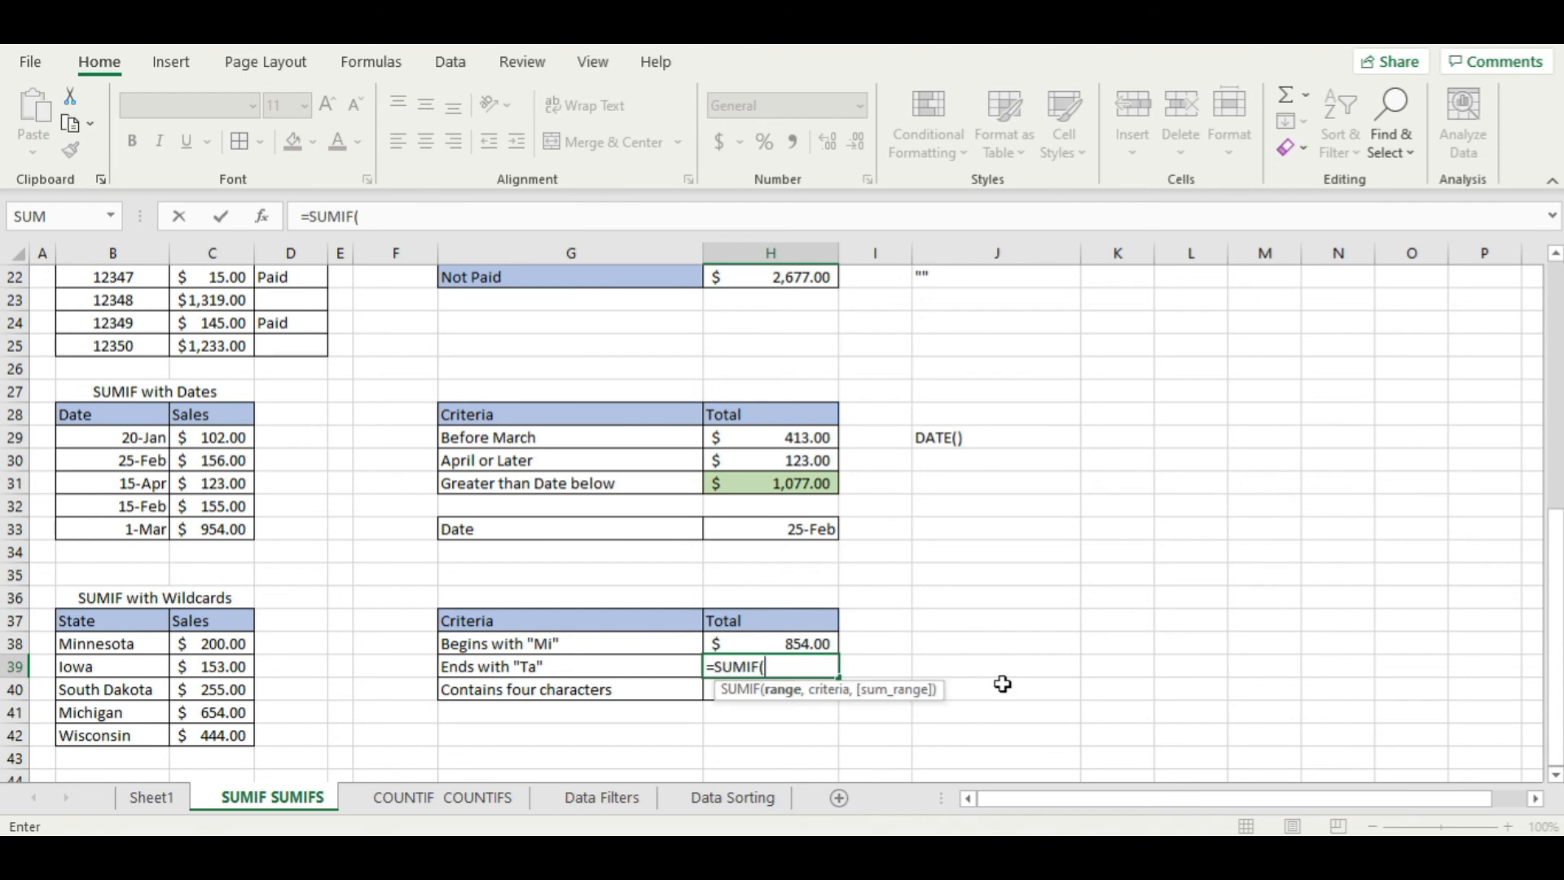
drag(133, 644, 128, 725)
- Complete the H39 formula with criterion "*ta" and sum range C38:C42, and apply the dollar accounting format to the cell
text(, "*)
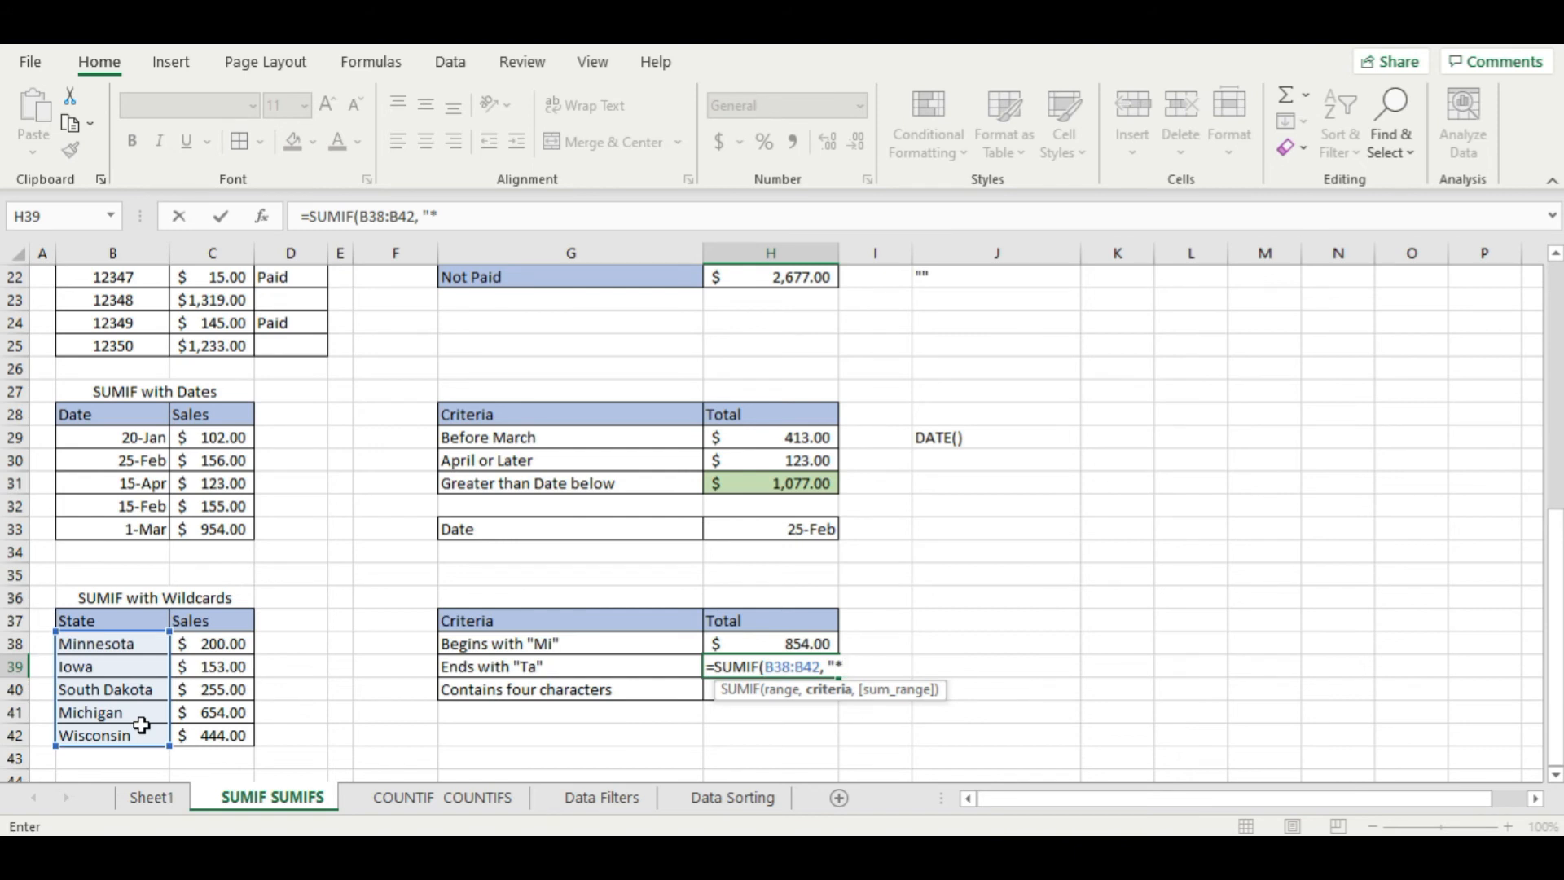
text(a",)
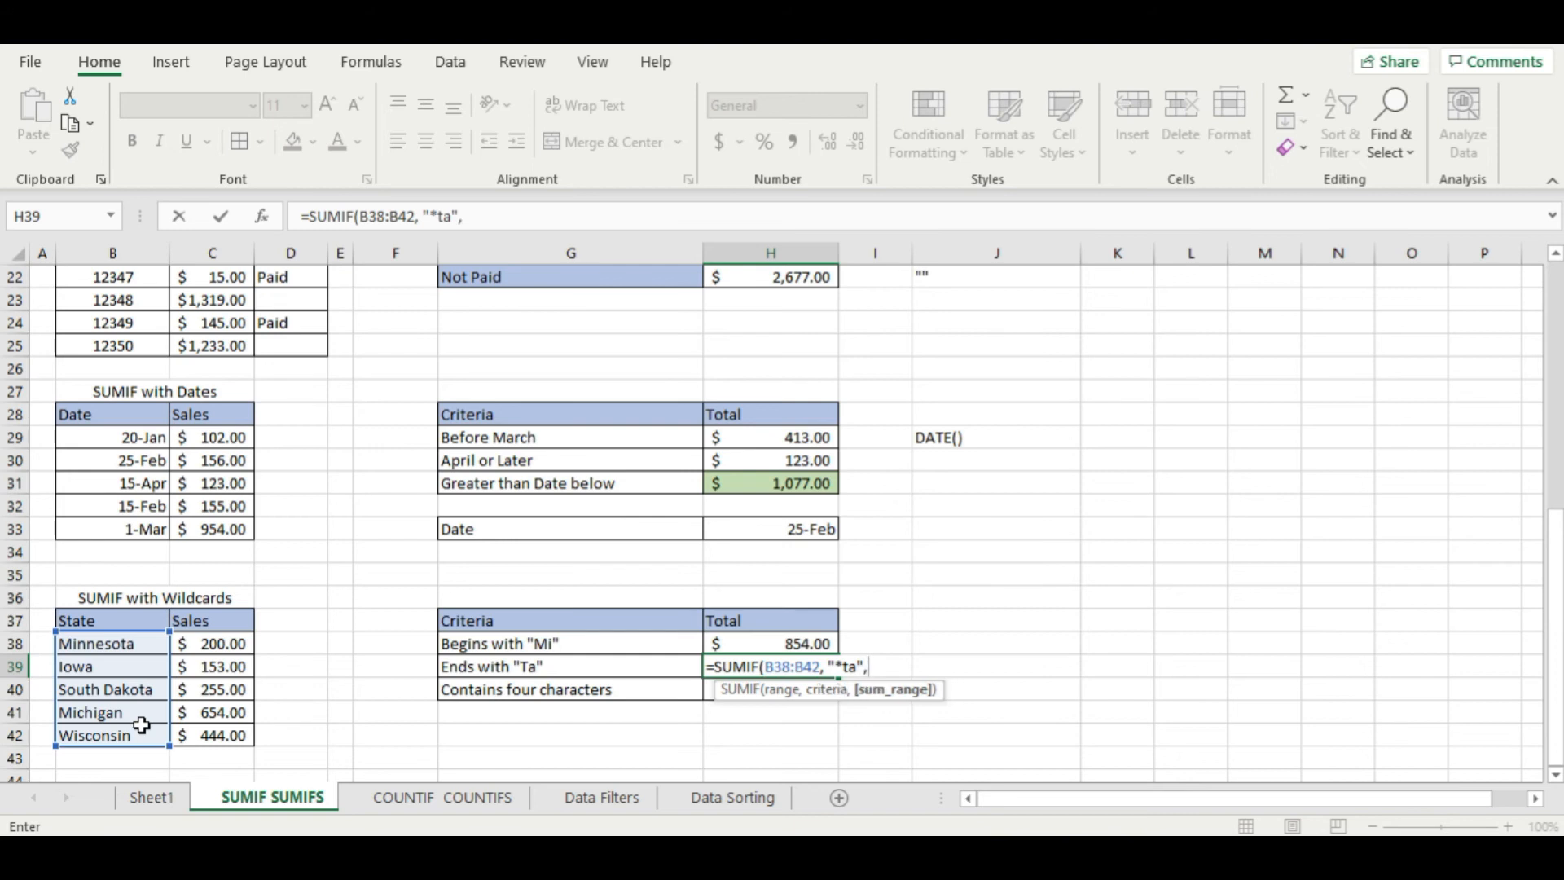
drag(221, 644, 226, 731)
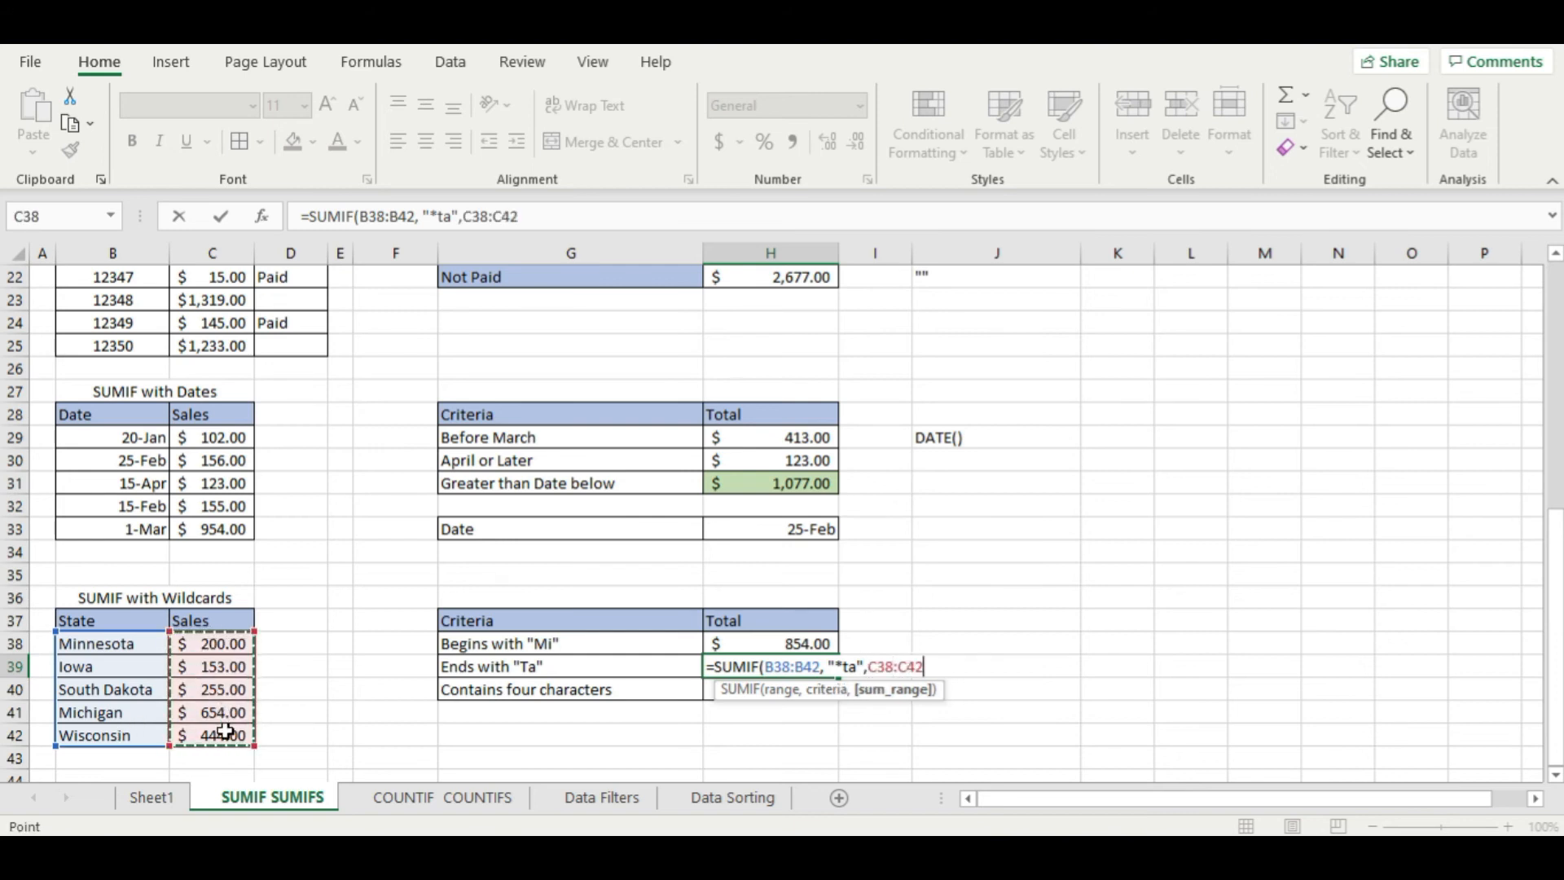
key(Return)
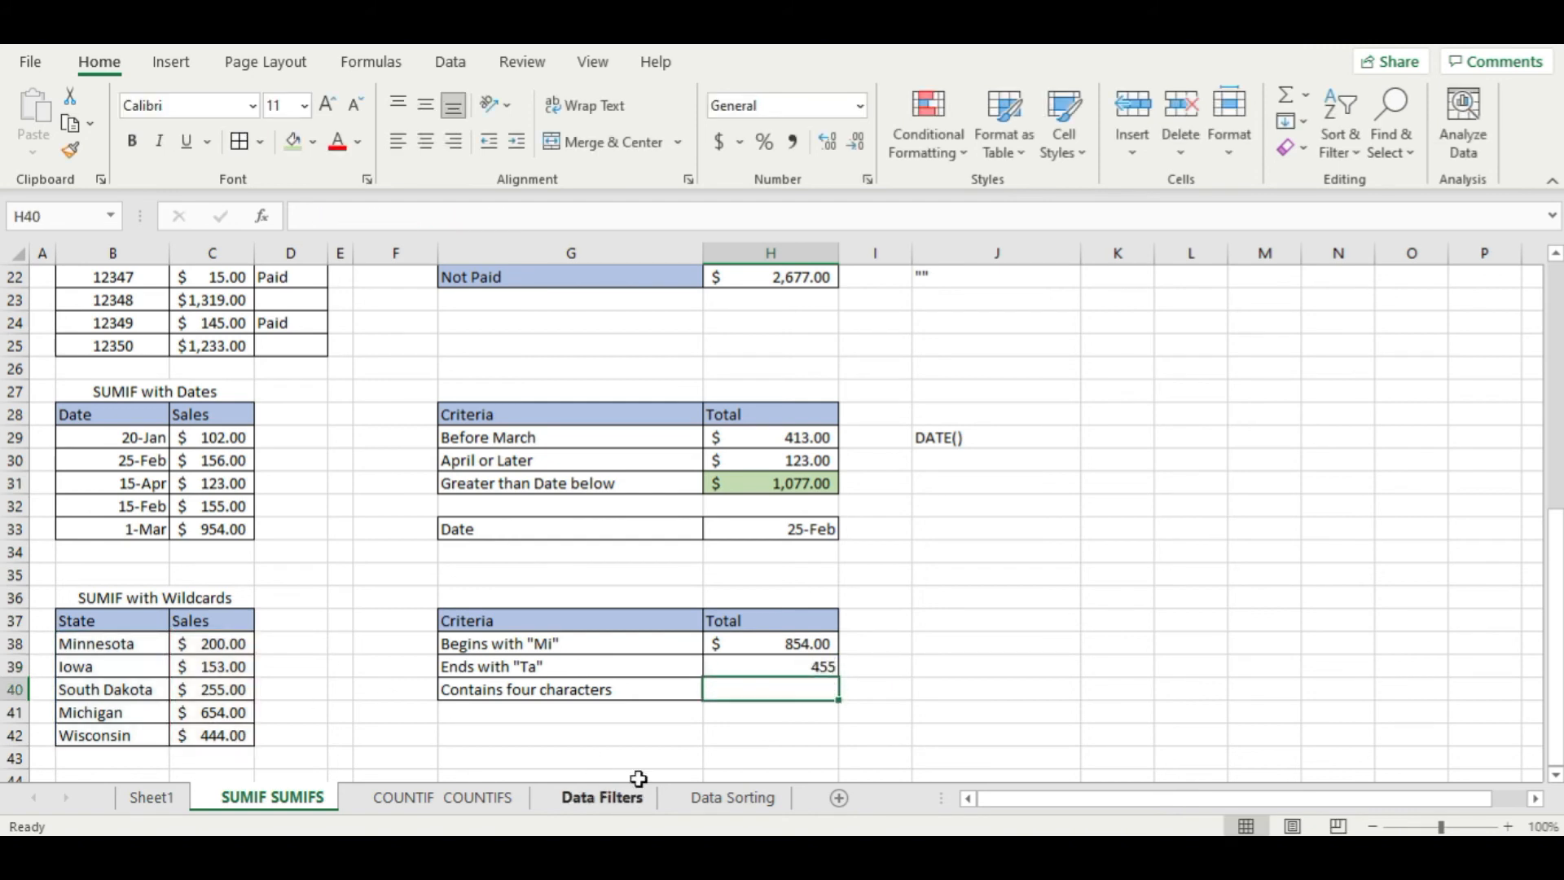
double_click(732, 688)
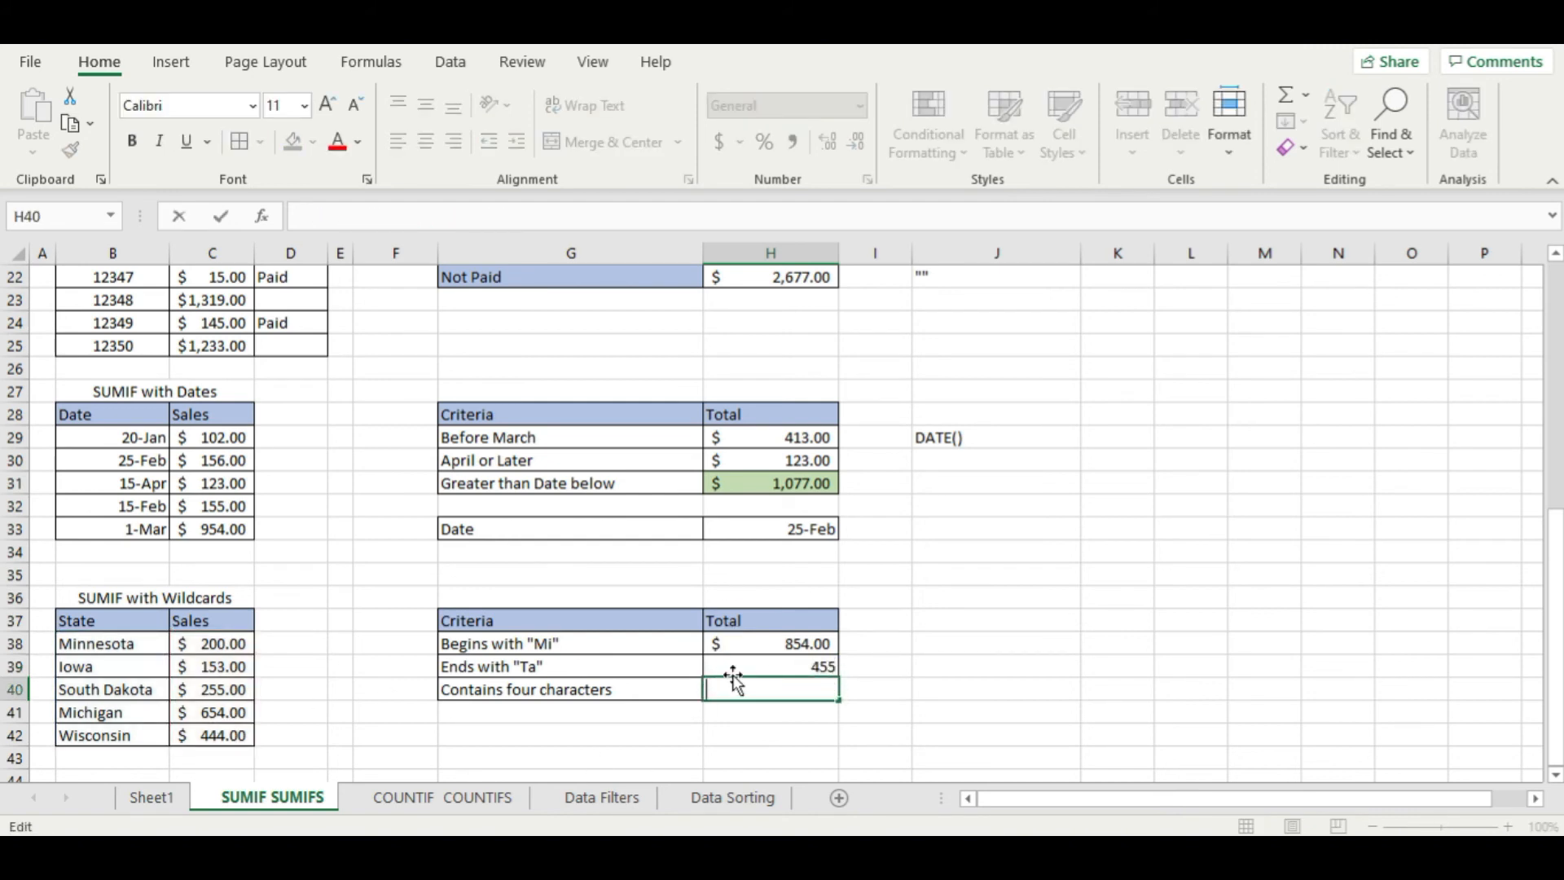
click(731, 663)
click(719, 143)
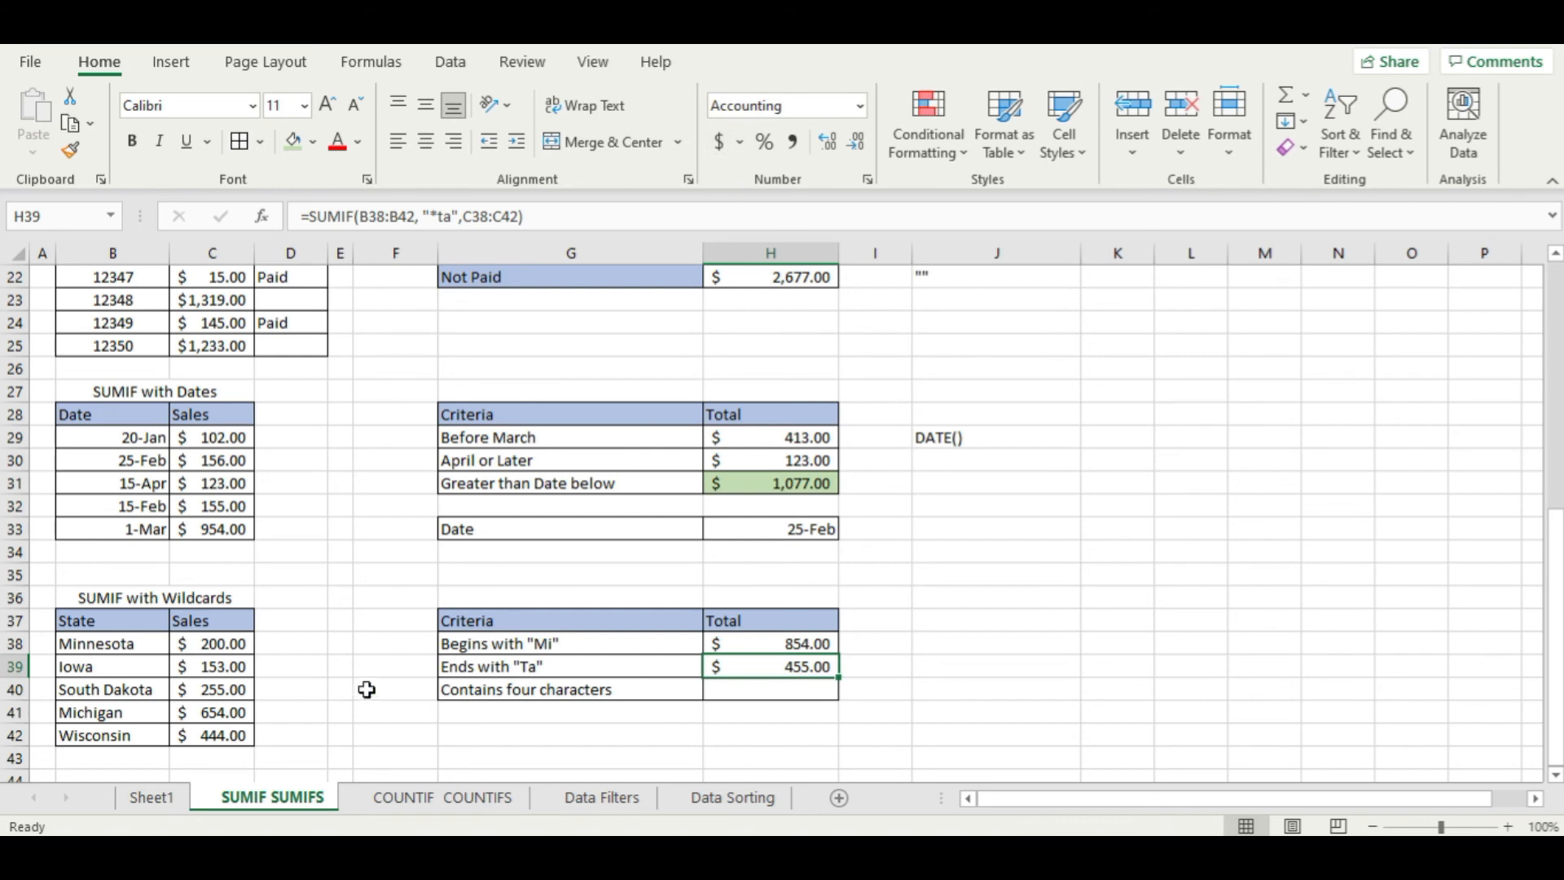
- Check the Ends with "Ta" total against the combined Minnesota and South Dakota sales, C38 and C40
click(213, 644)
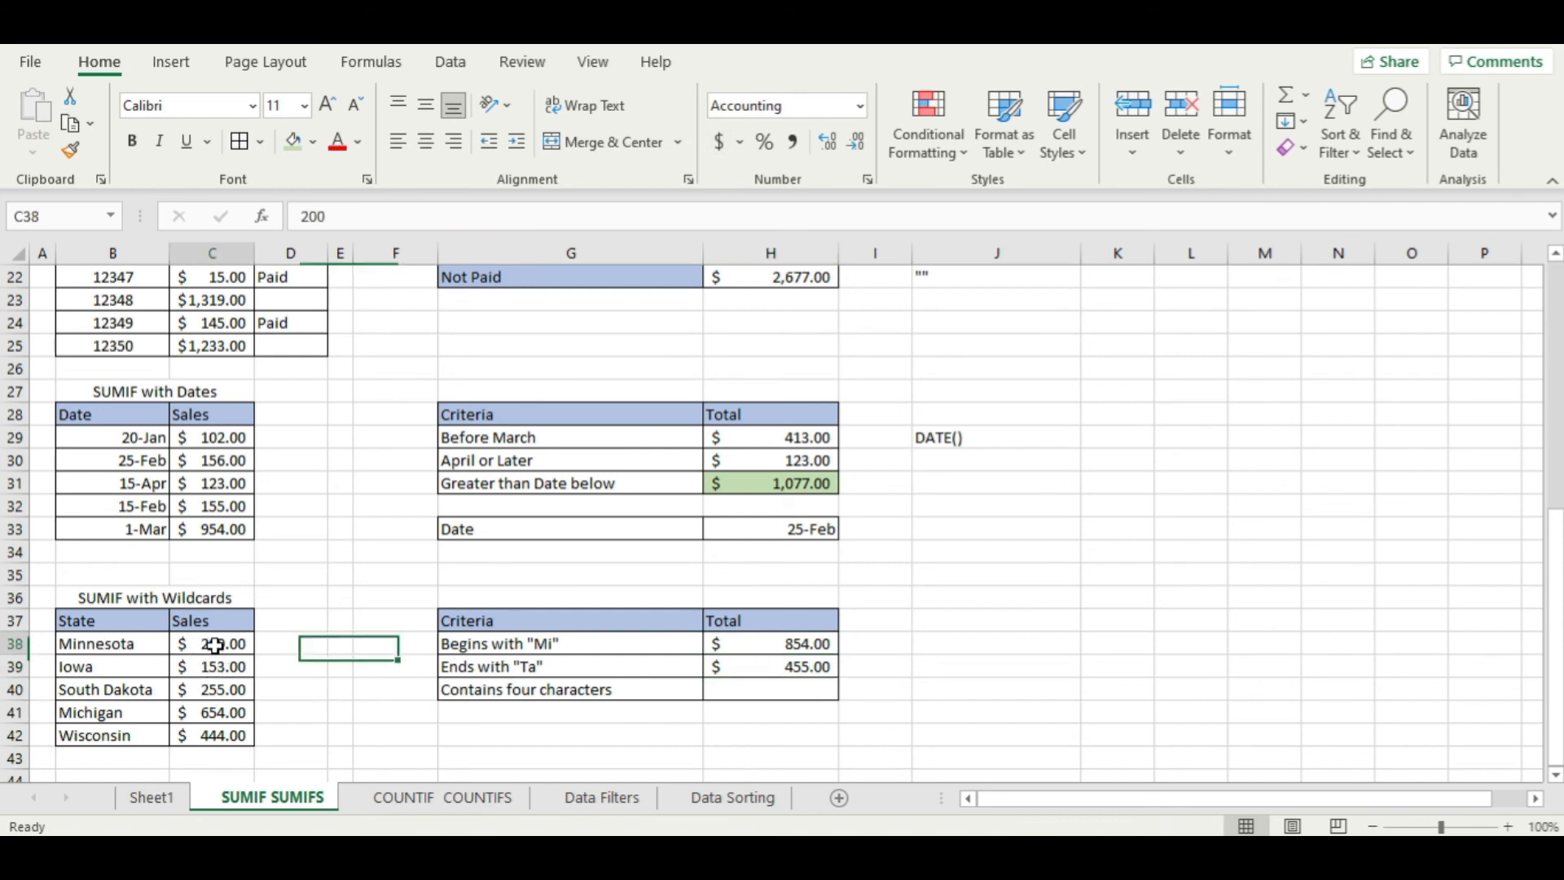
ctrl+click(217, 691)
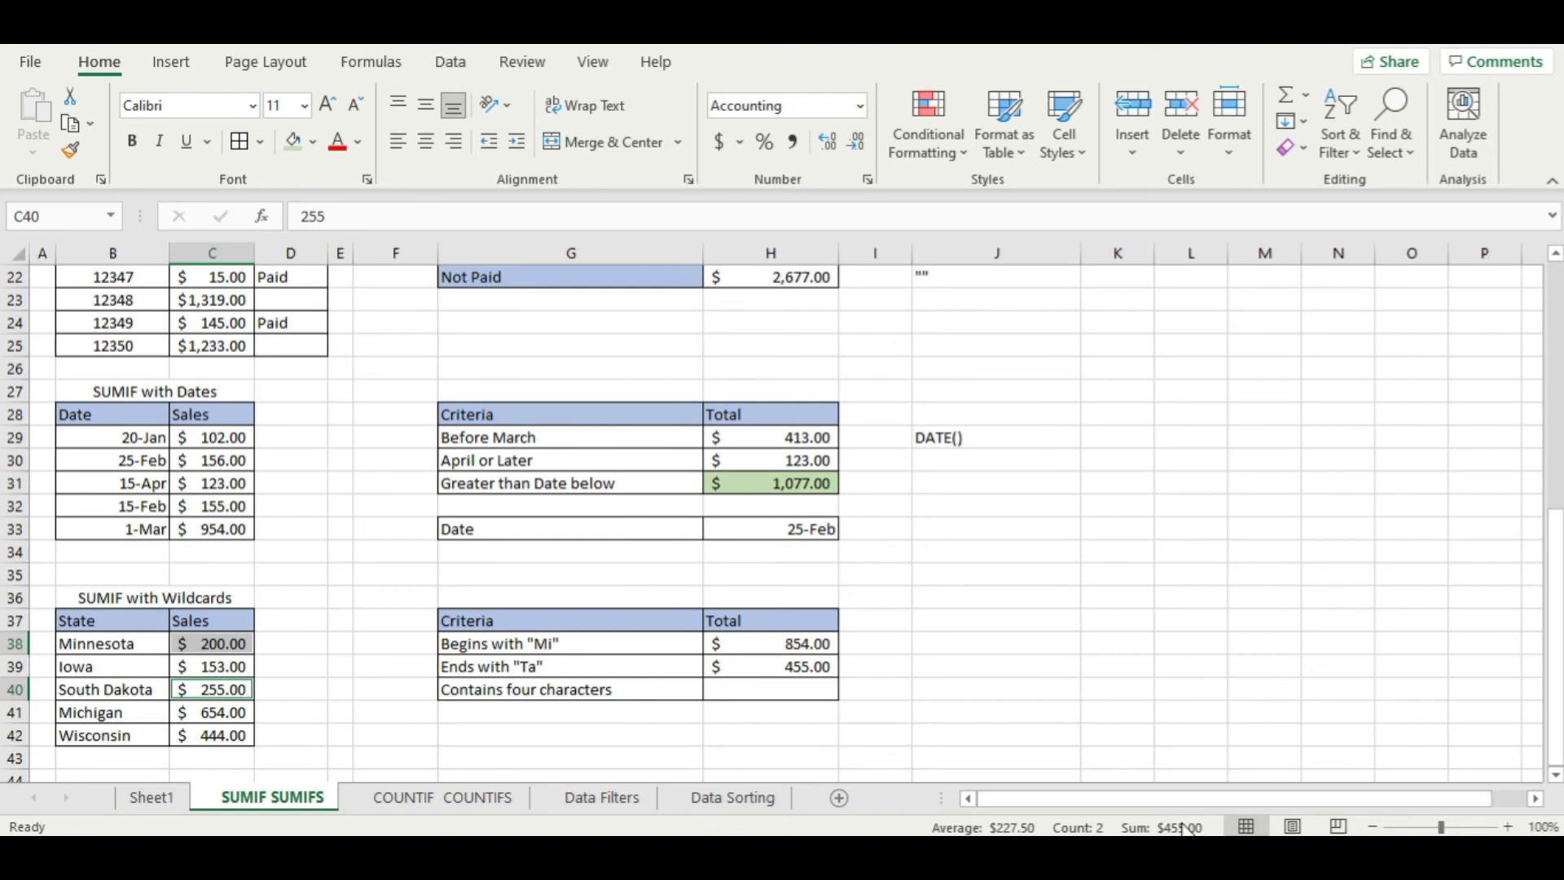
click(807, 691)
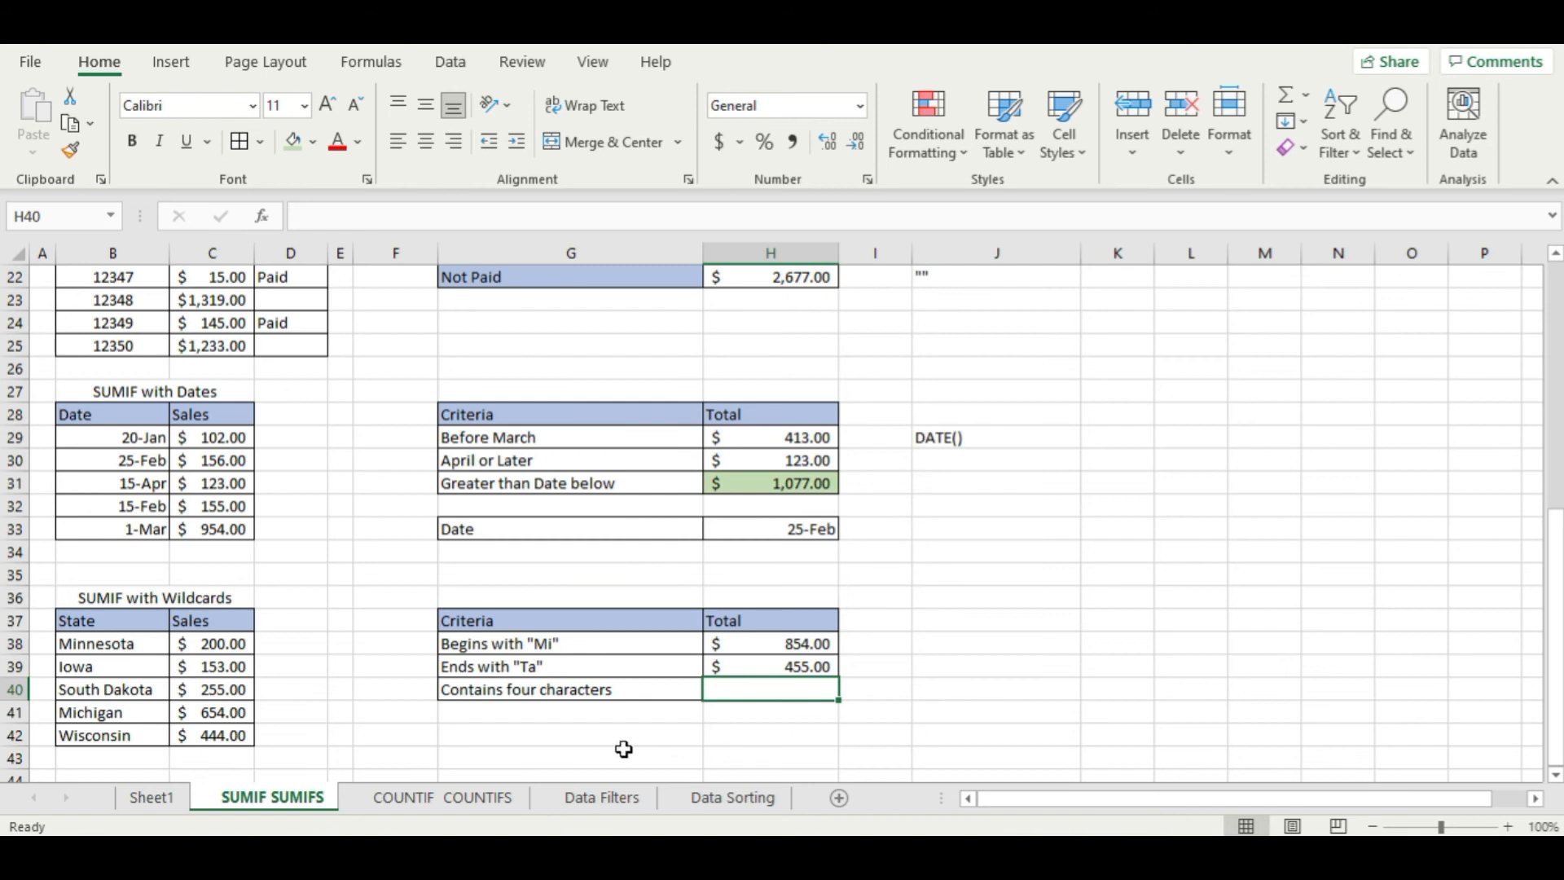
click(617, 715)
double_click(624, 713)
text(one )
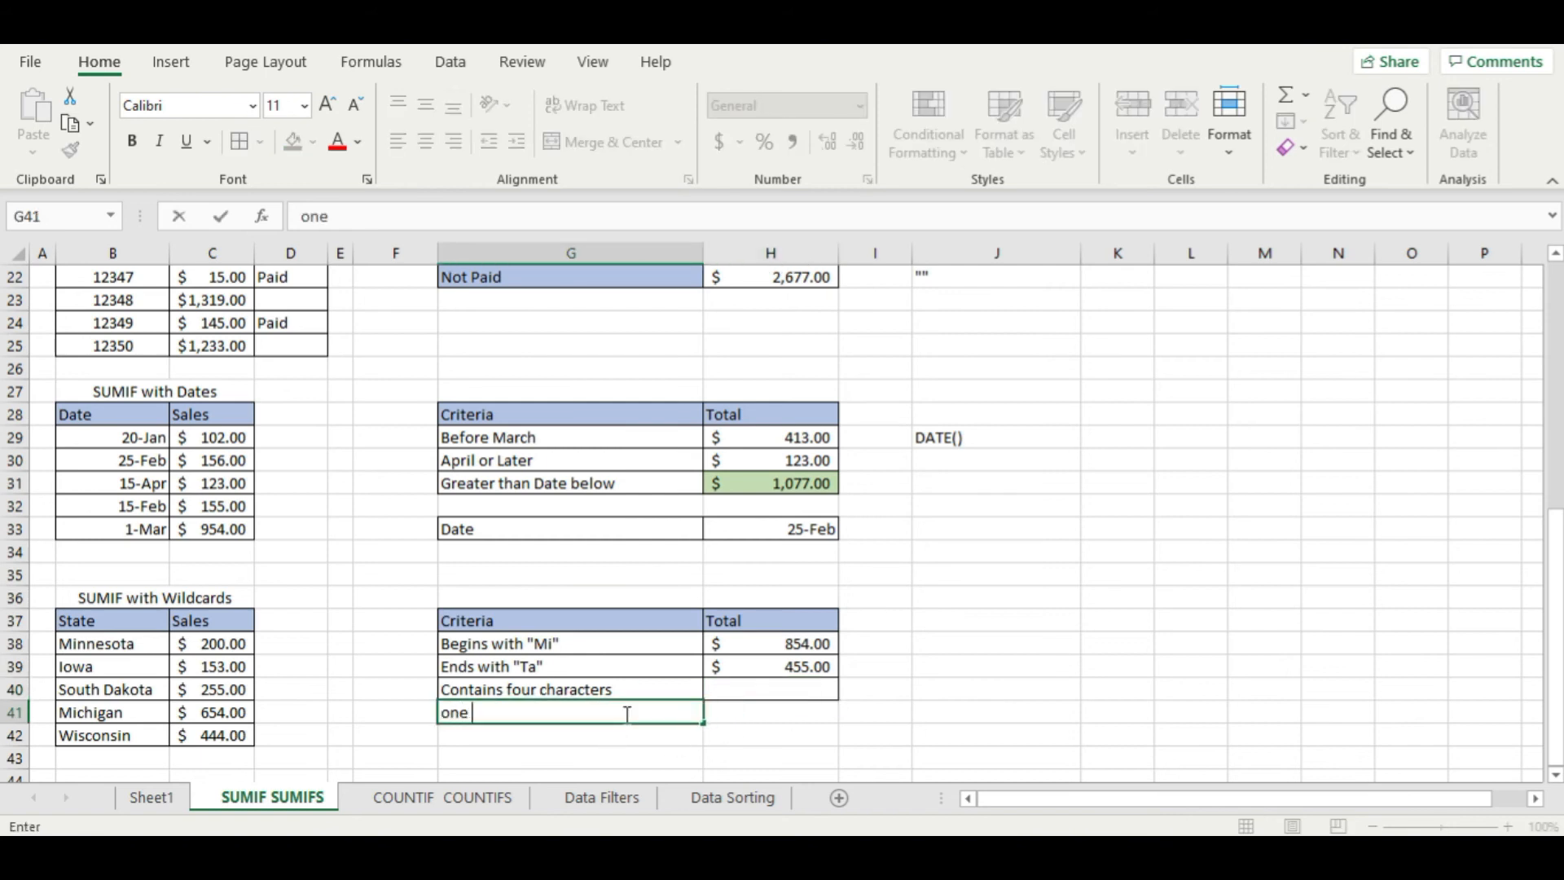
text(ha)
key(BackSpace)
key(BackSpace)
key(BackSpace)
key(BackSpace)
key(BackSpace)
key(BackSpace)
- Add a wildcard note beside the state totals, with "Multiple Characters" in J38 and "*" in K38
click(1000, 646)
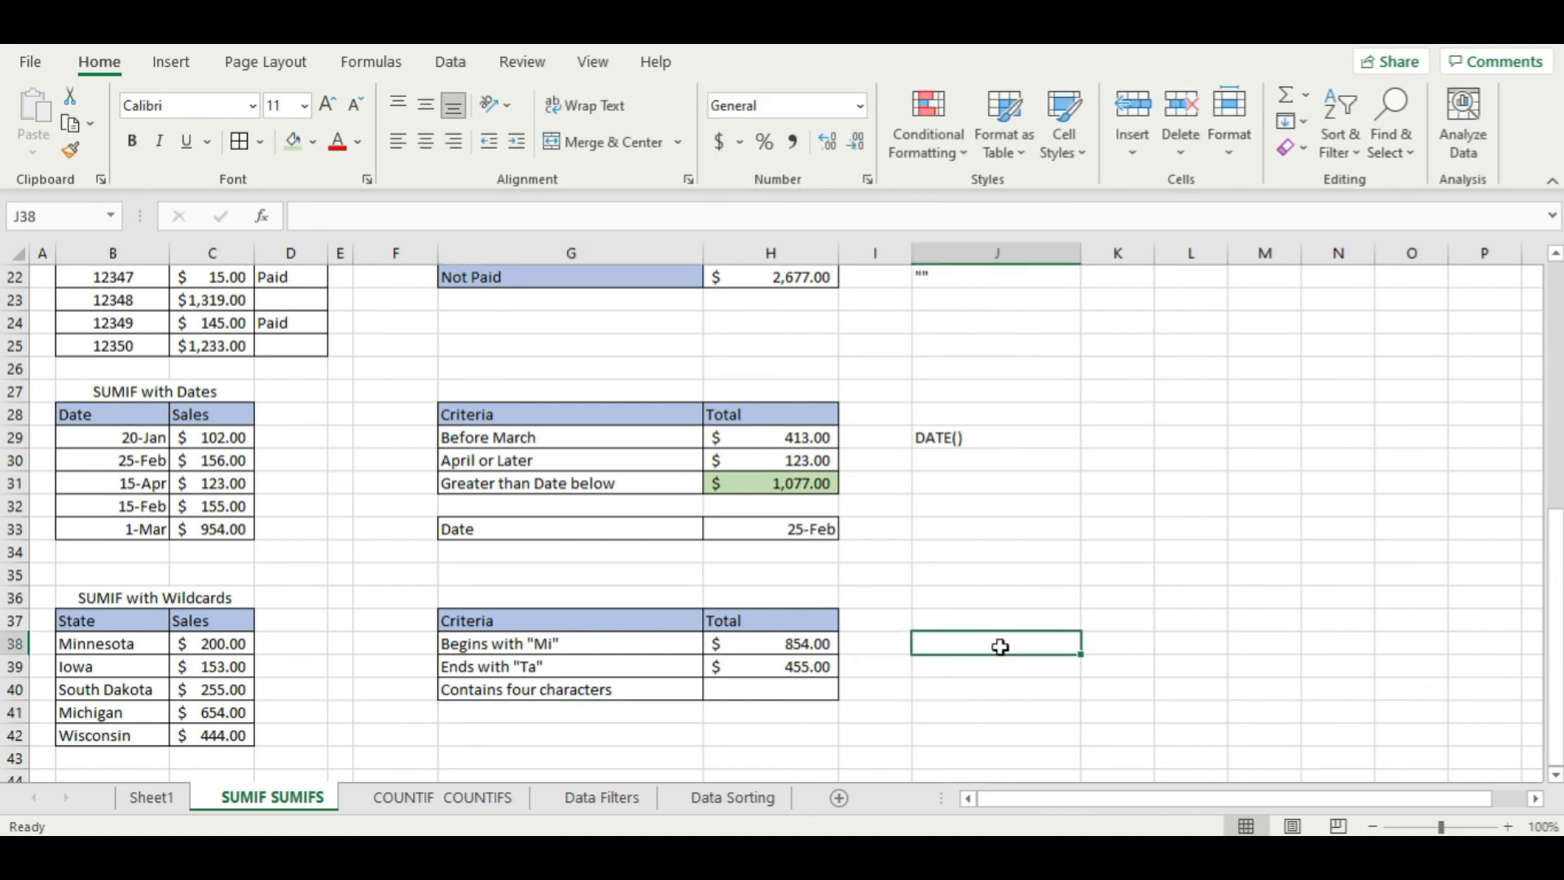
text(Multiple Ch)
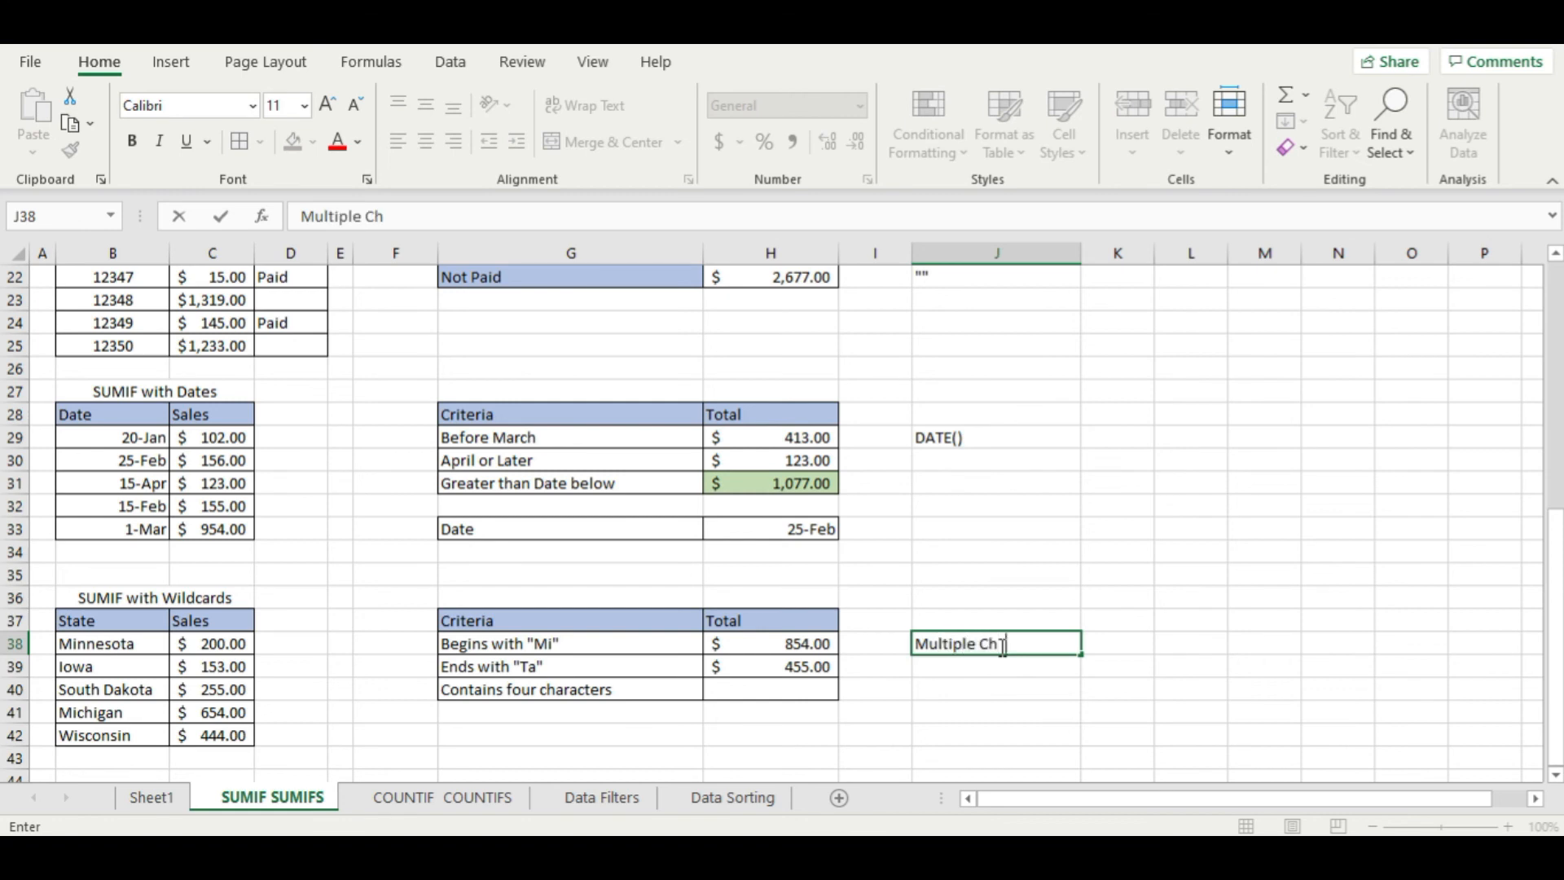
text(aracters)
key(Tab)
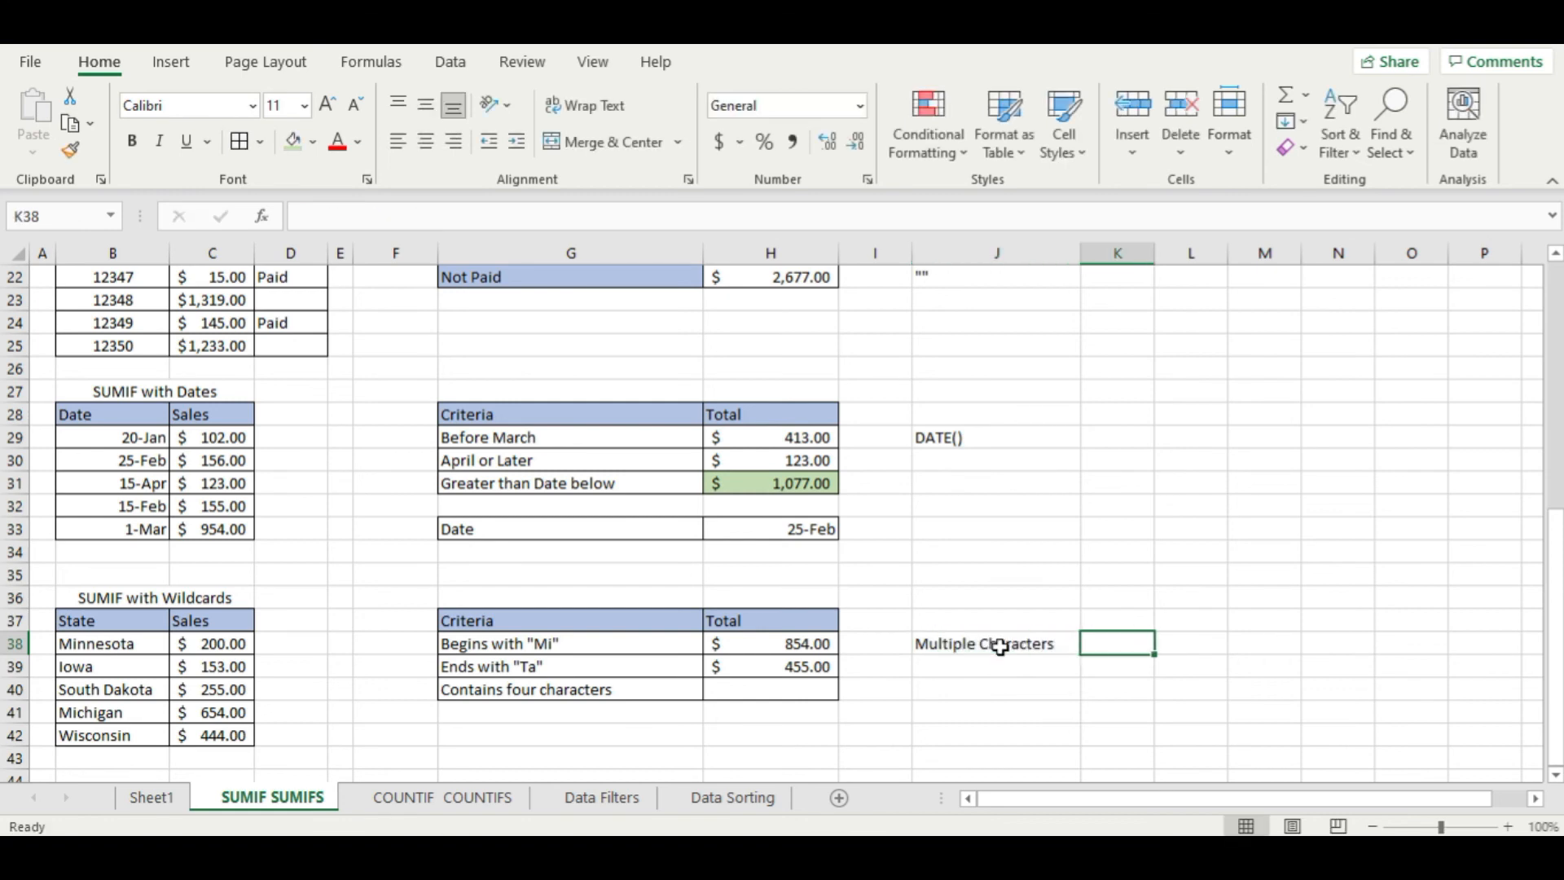
text(*)
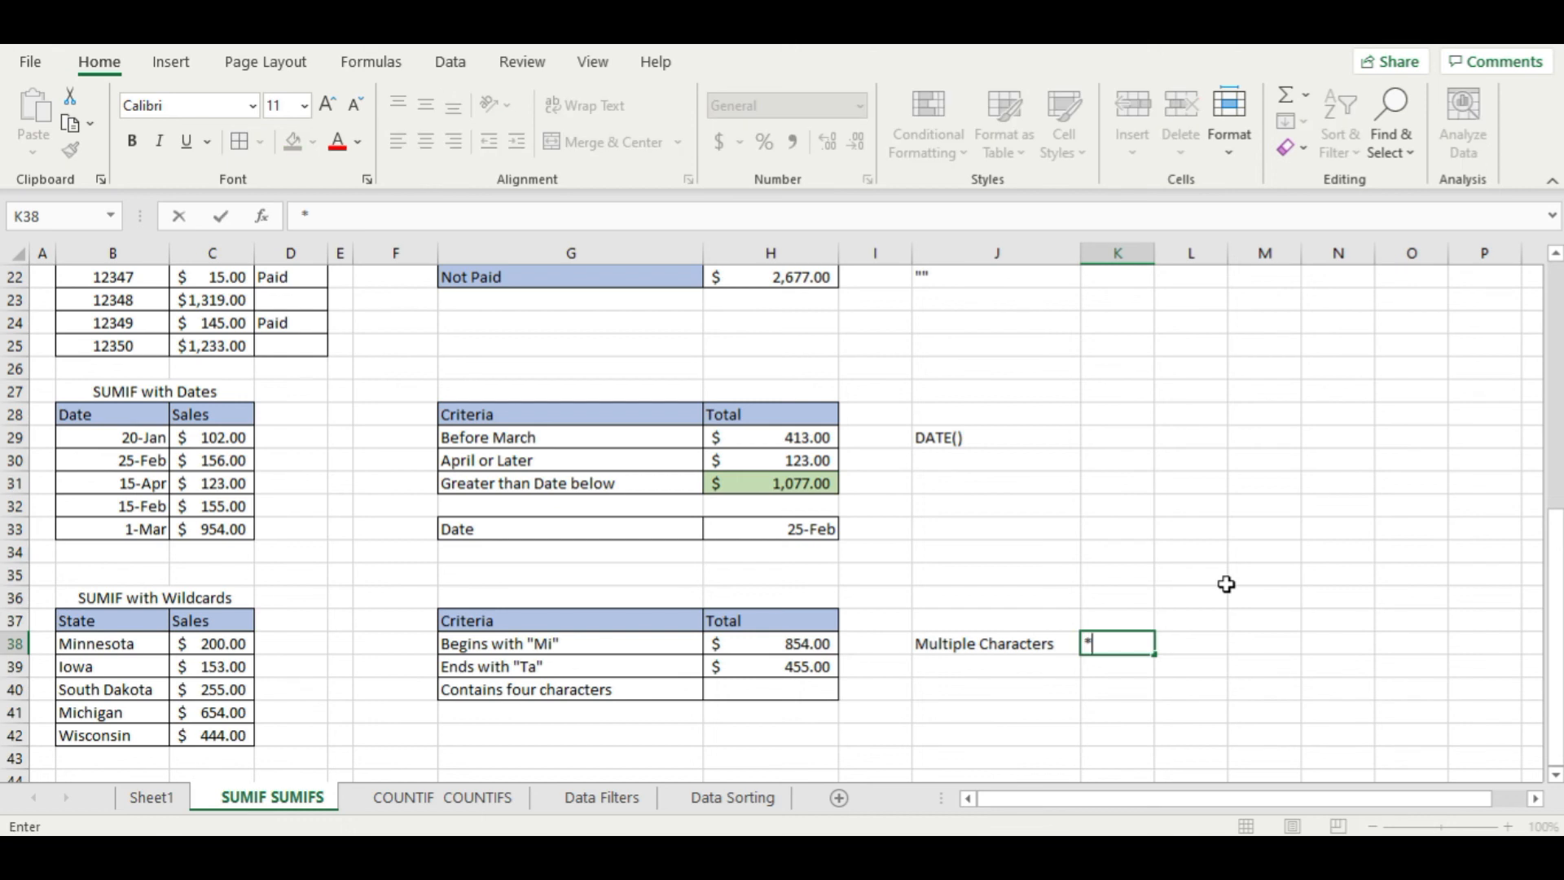
click(1226, 584)
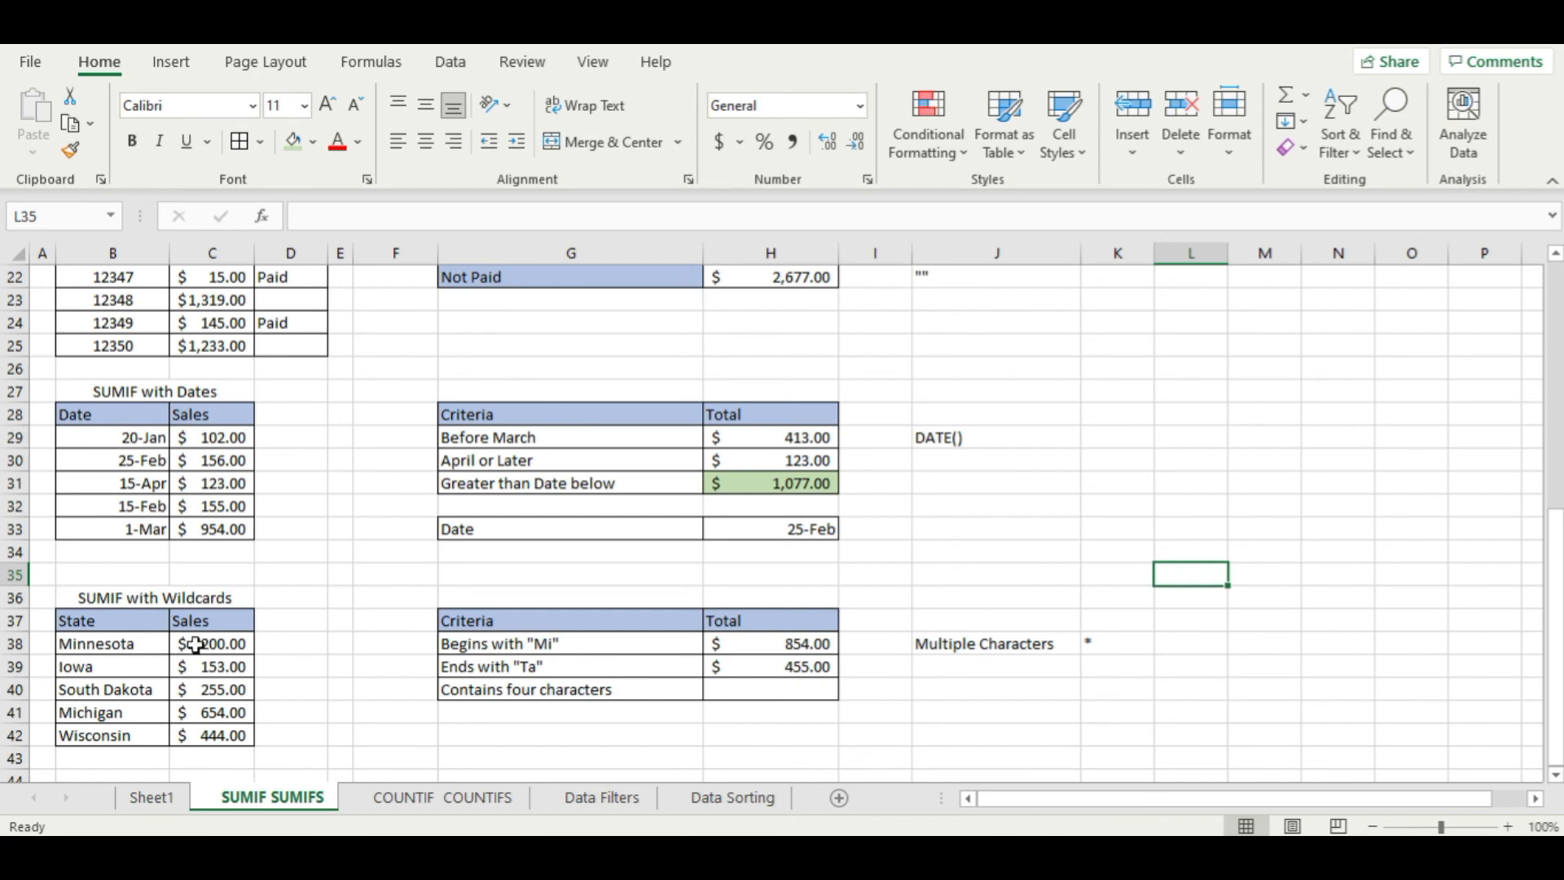
- Examine how the asterisk is placed in the criteria of the H38 and H39 SUMIF formulas
click(769, 644)
click(134, 719)
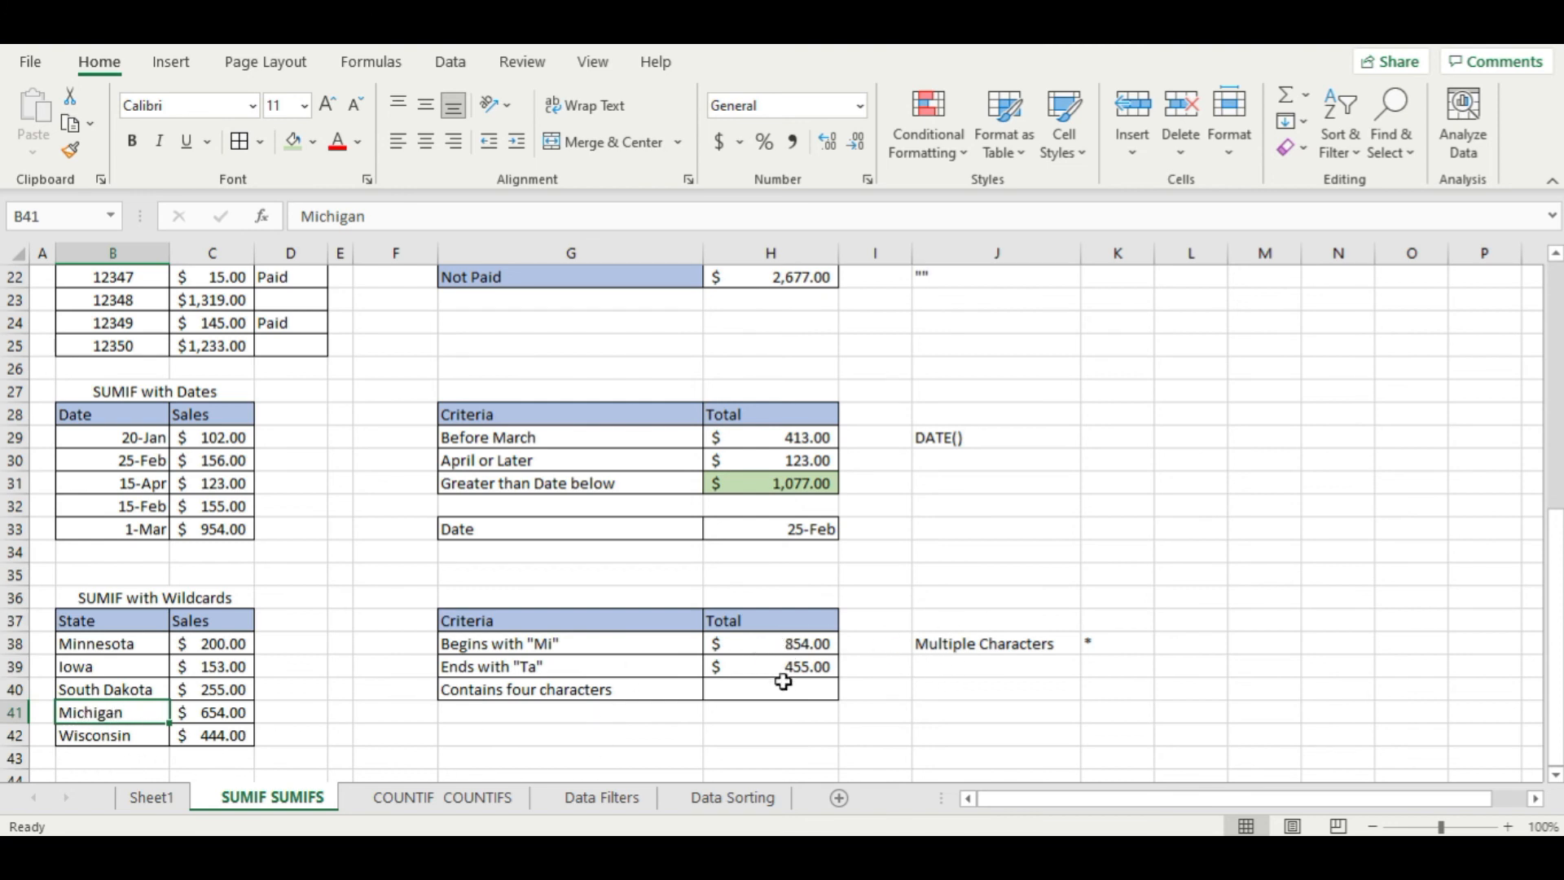
click(794, 654)
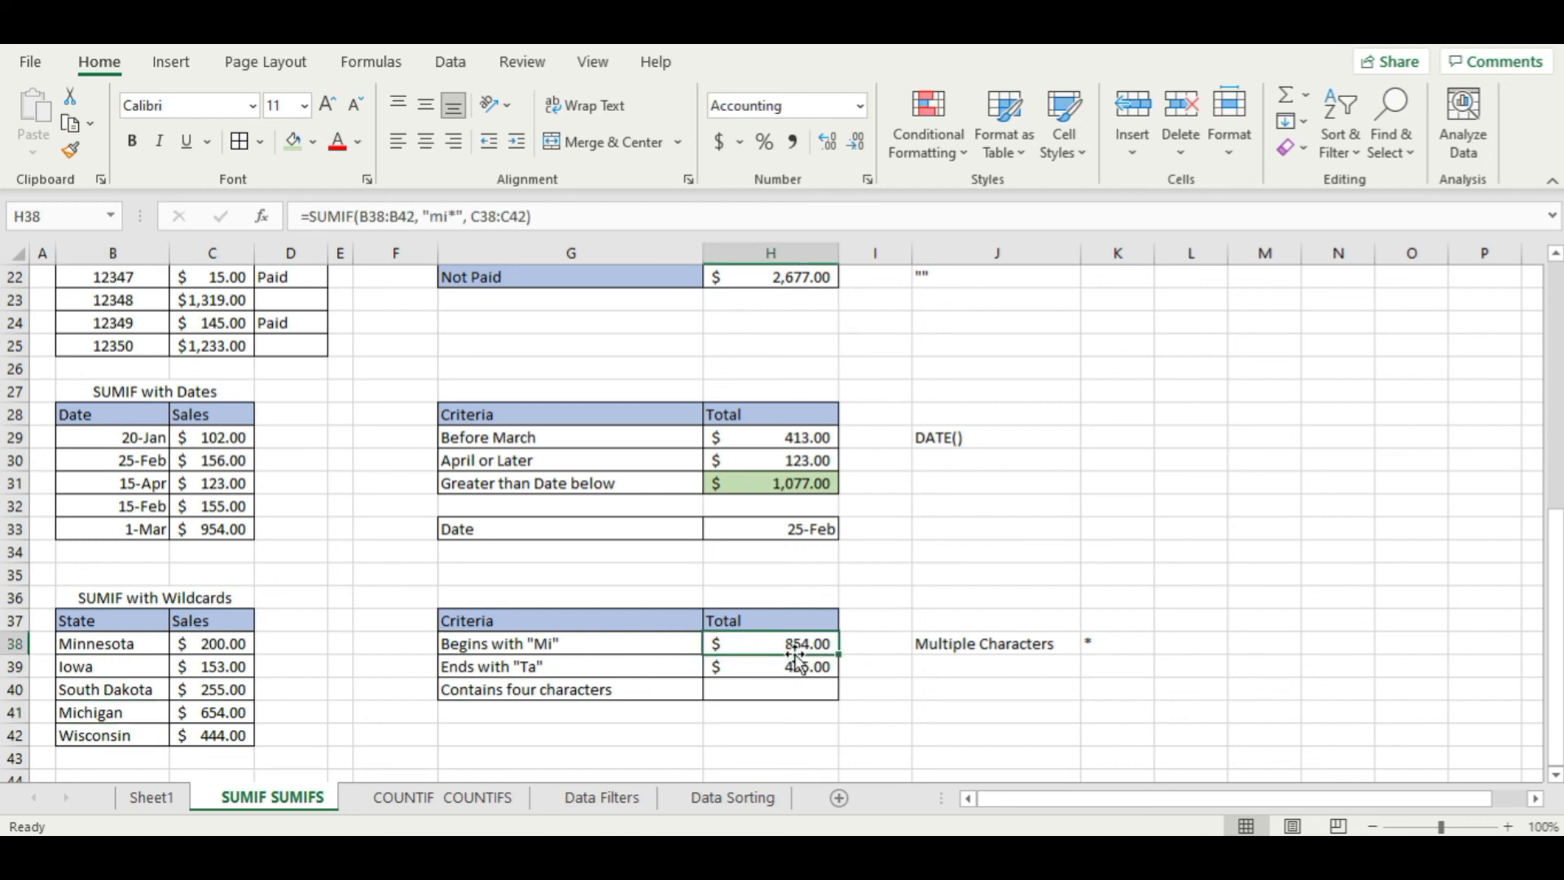
click(632, 668)
click(745, 672)
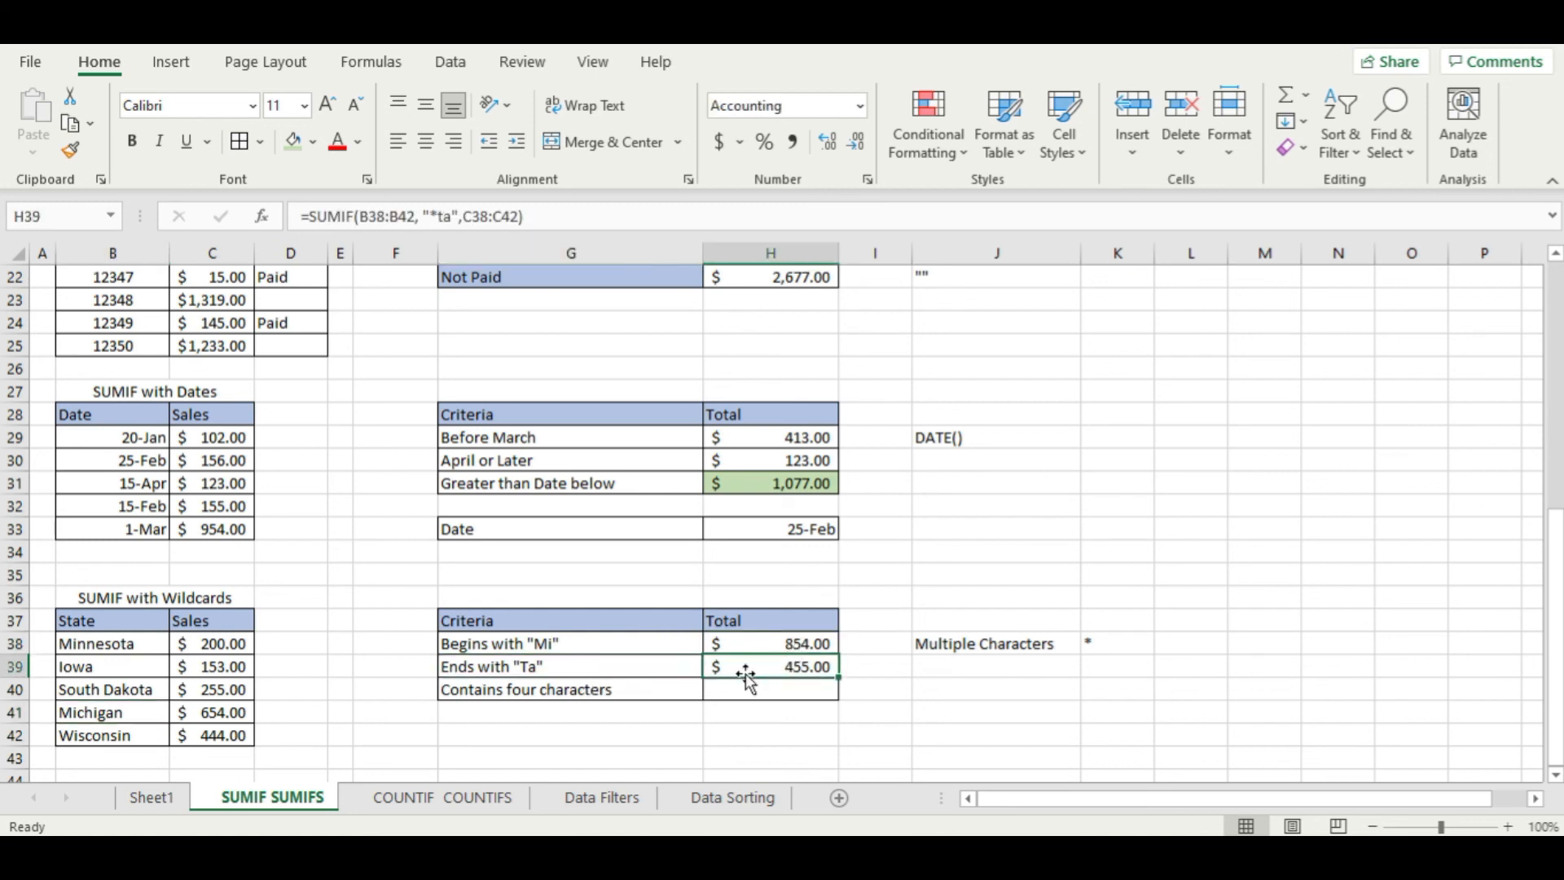
click(430, 218)
drag(428, 222, 431, 221)
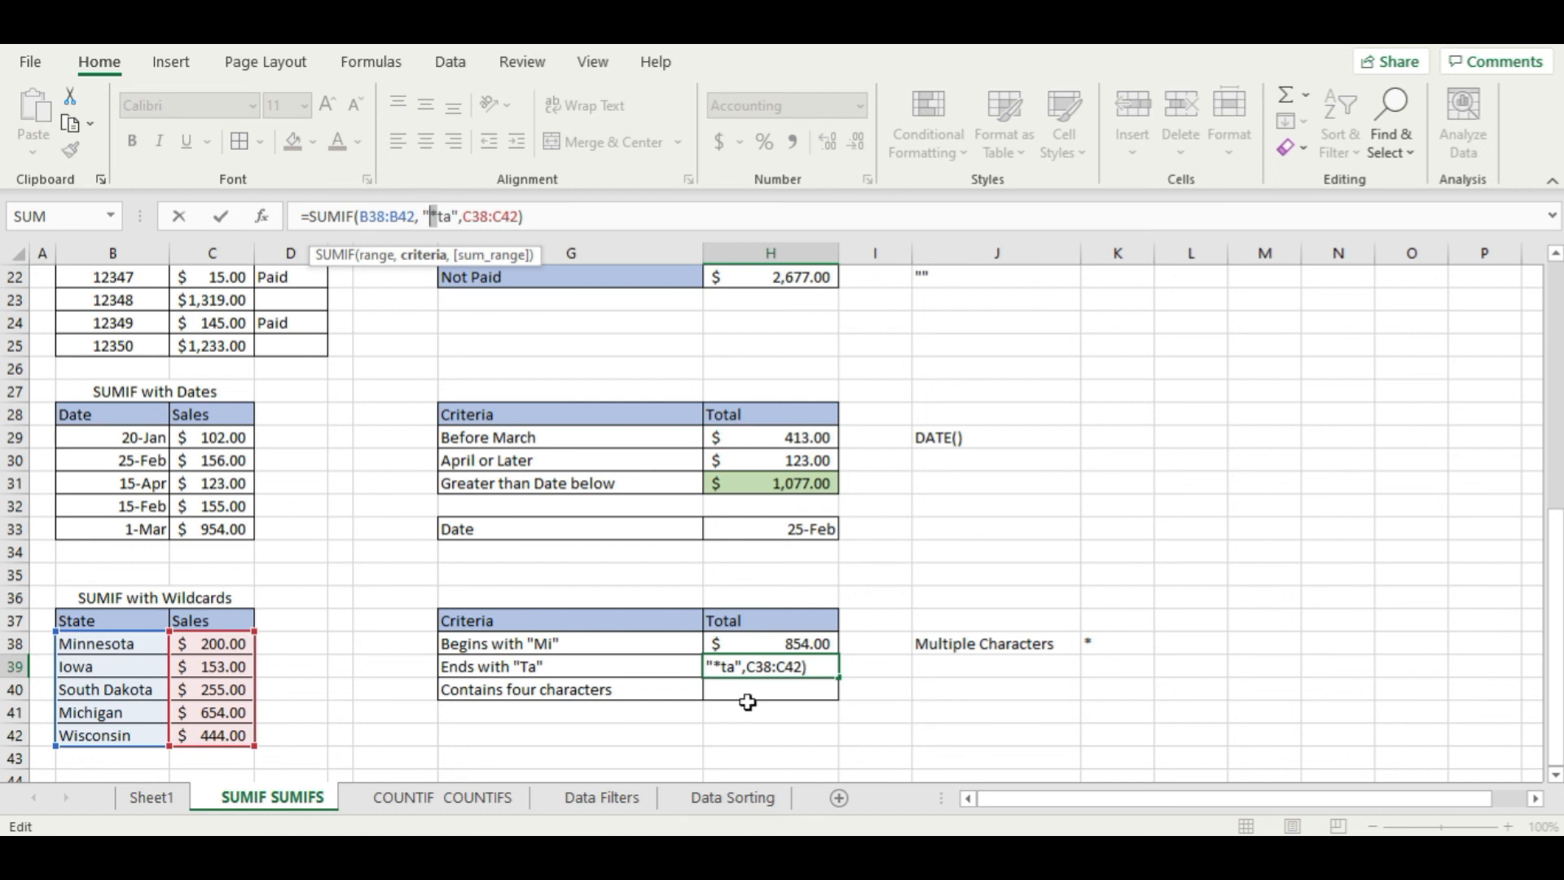
key(Escape)
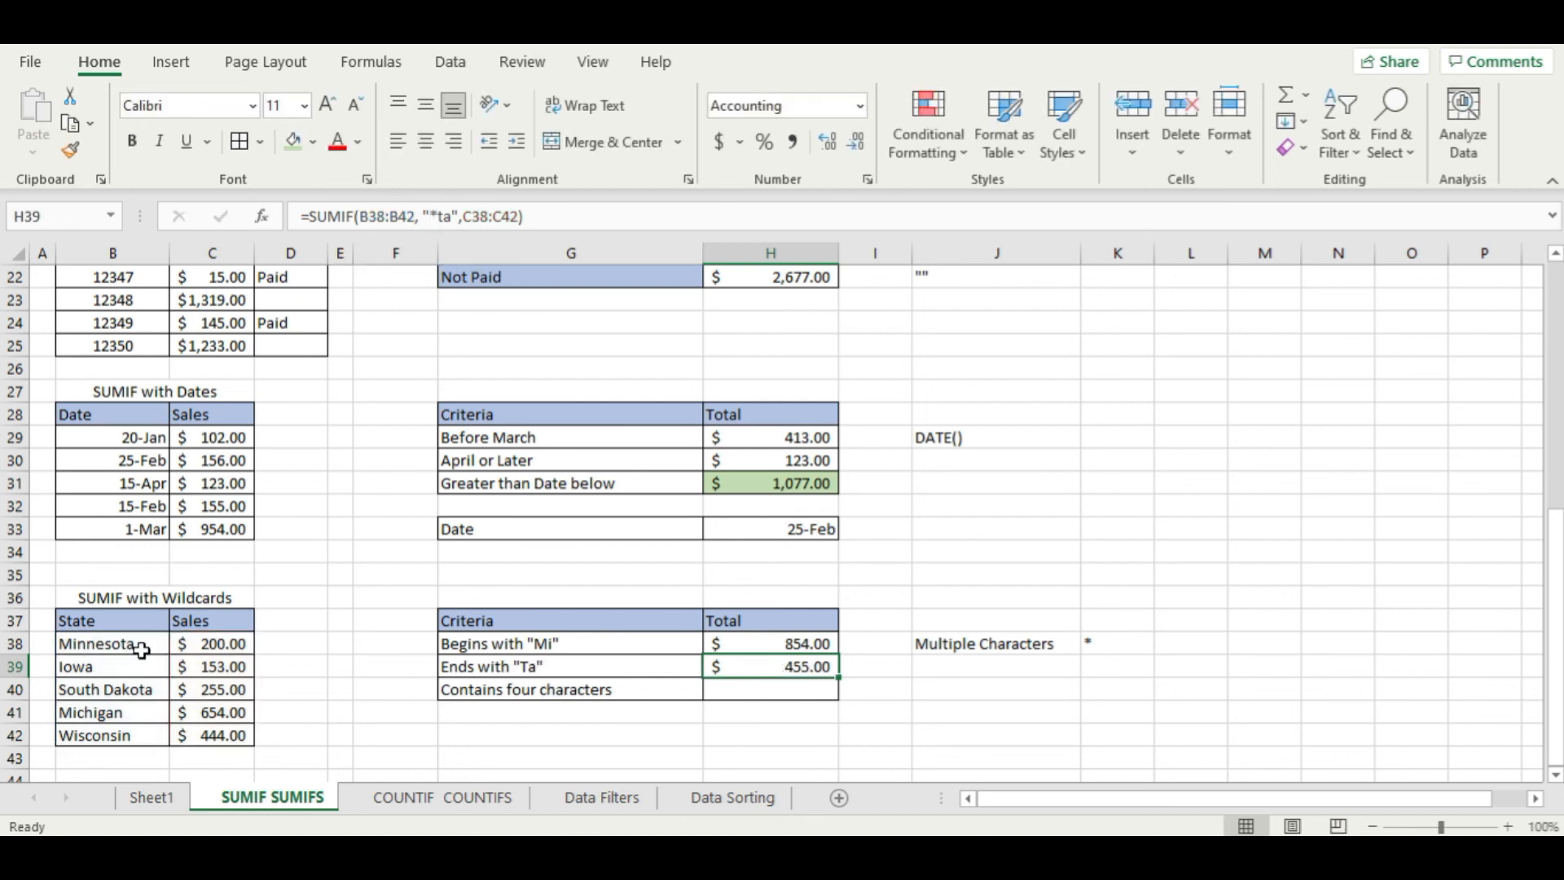
click(717, 693)
- Add a second wildcard note with "One Character" in J39 and "?" in K39
click(1020, 662)
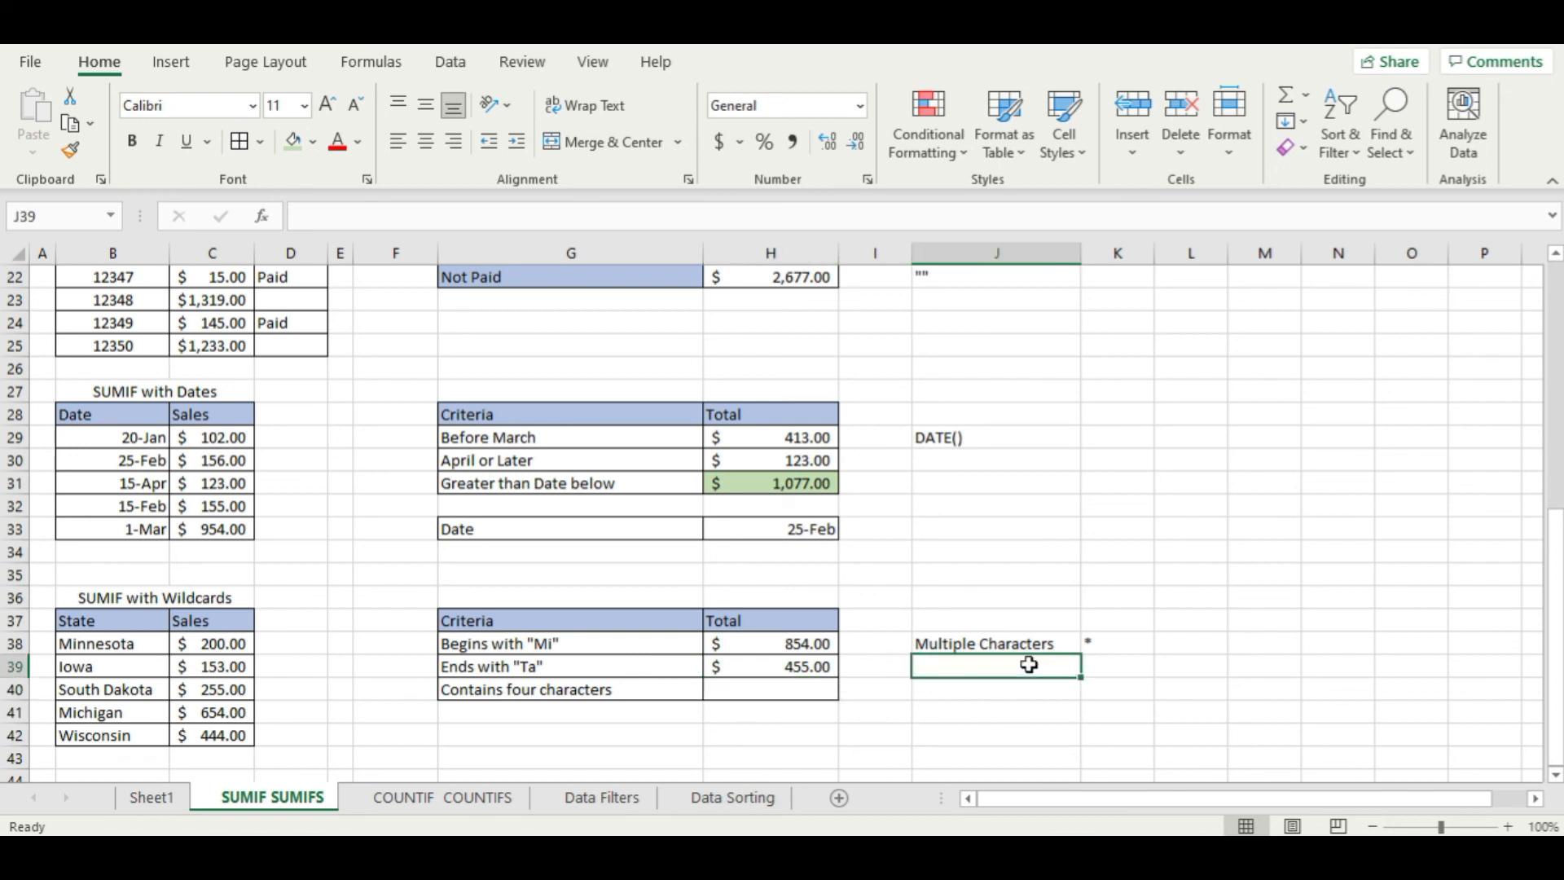
text(One Character)
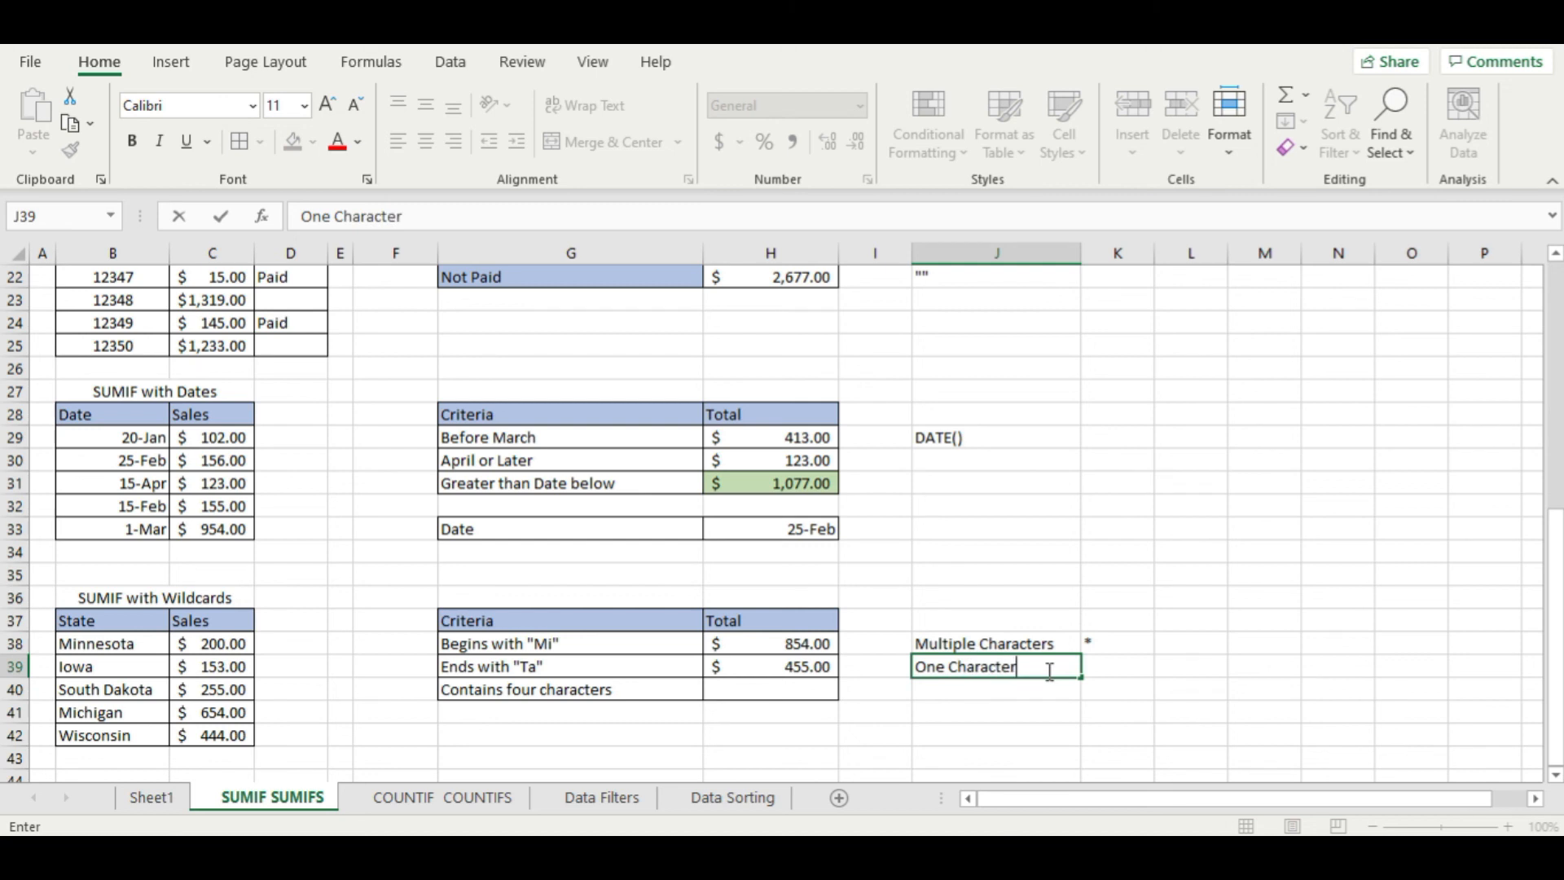
key(Tab)
text(?)
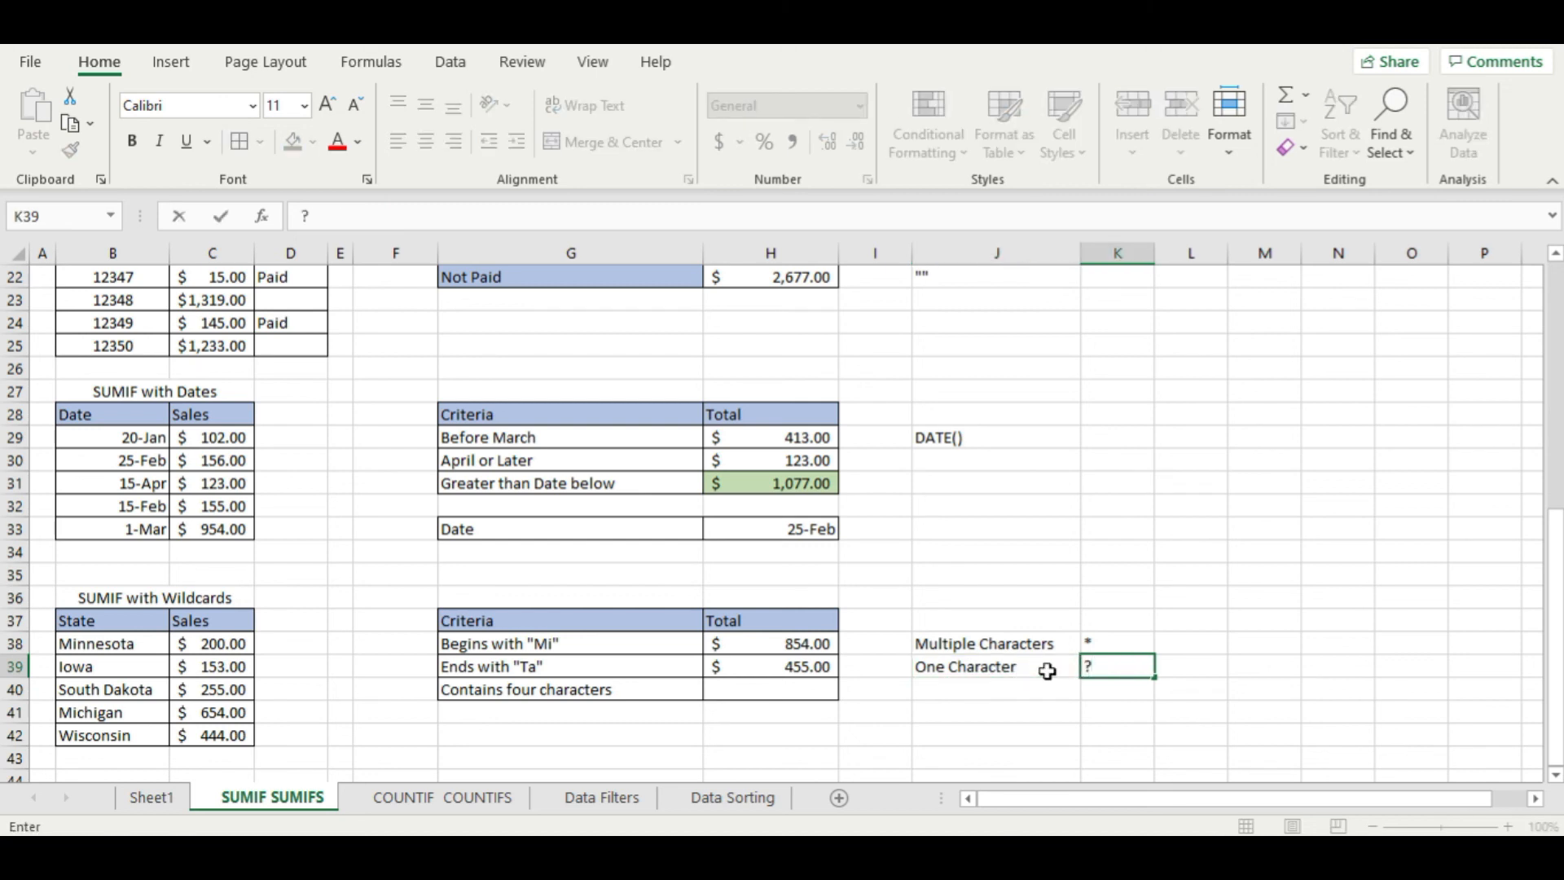
click(1032, 583)
- Change the criterion in the H38 SUMIF formula to "mi?" to try the single-character wildcard
click(796, 644)
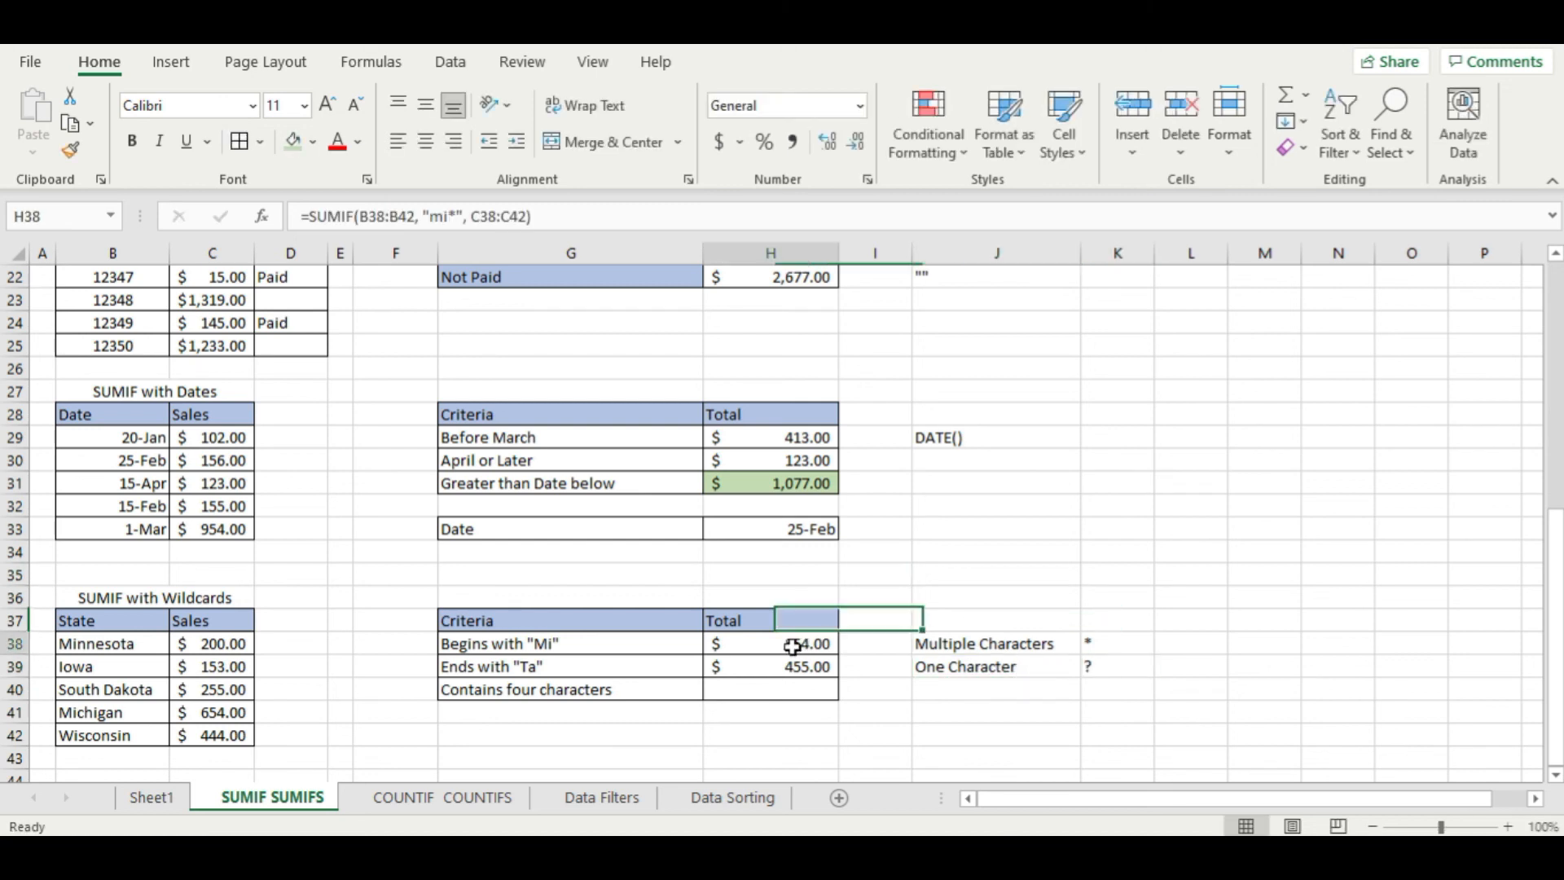
double_click(794, 645)
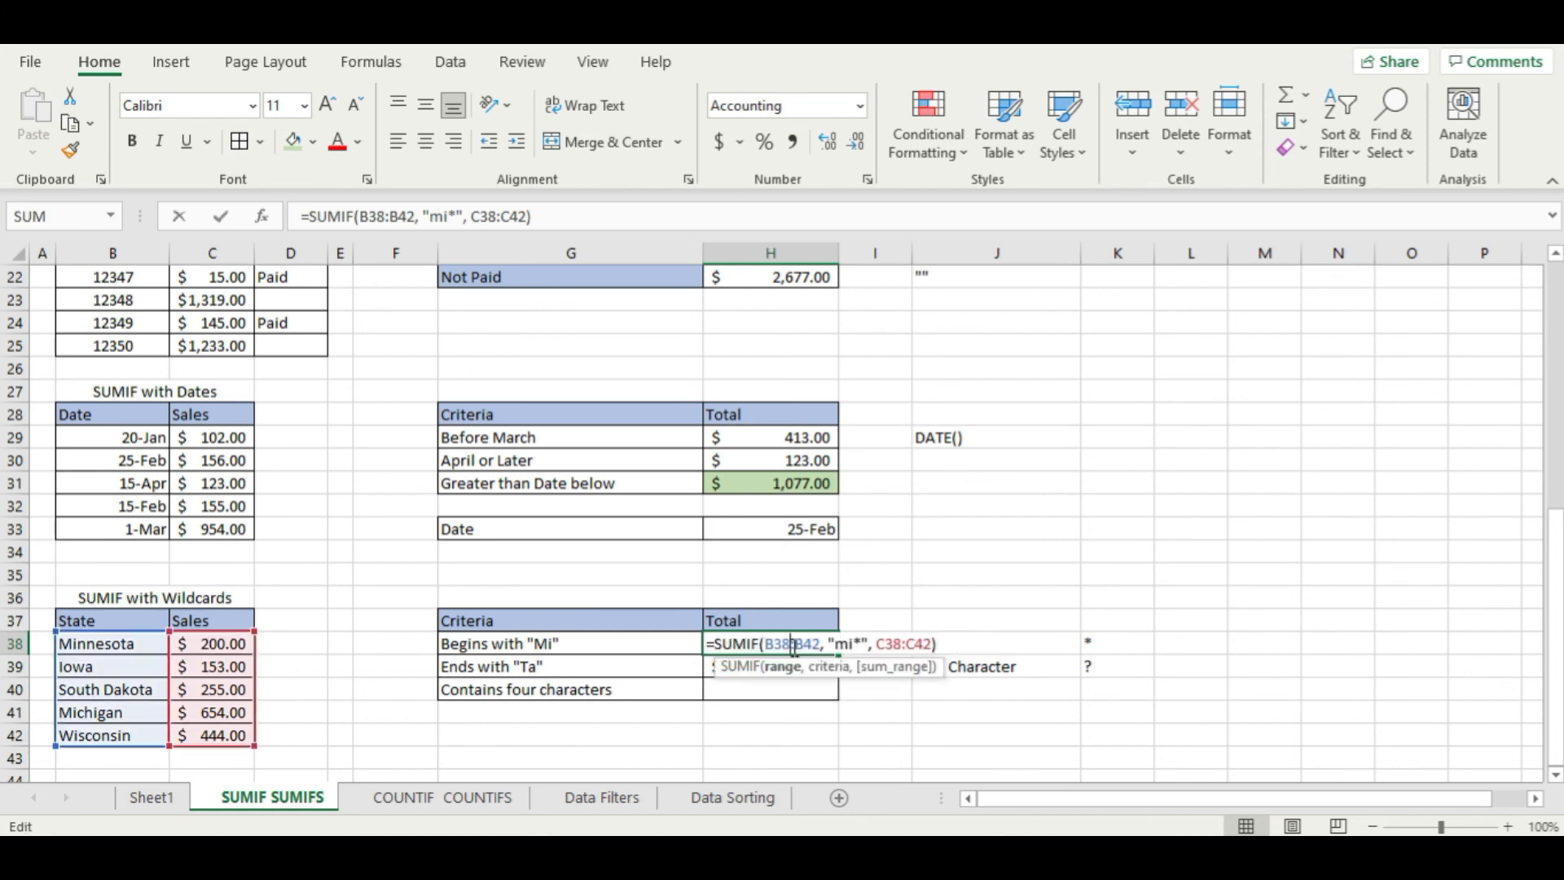
click(864, 643)
key(BackSpace)
text(?)
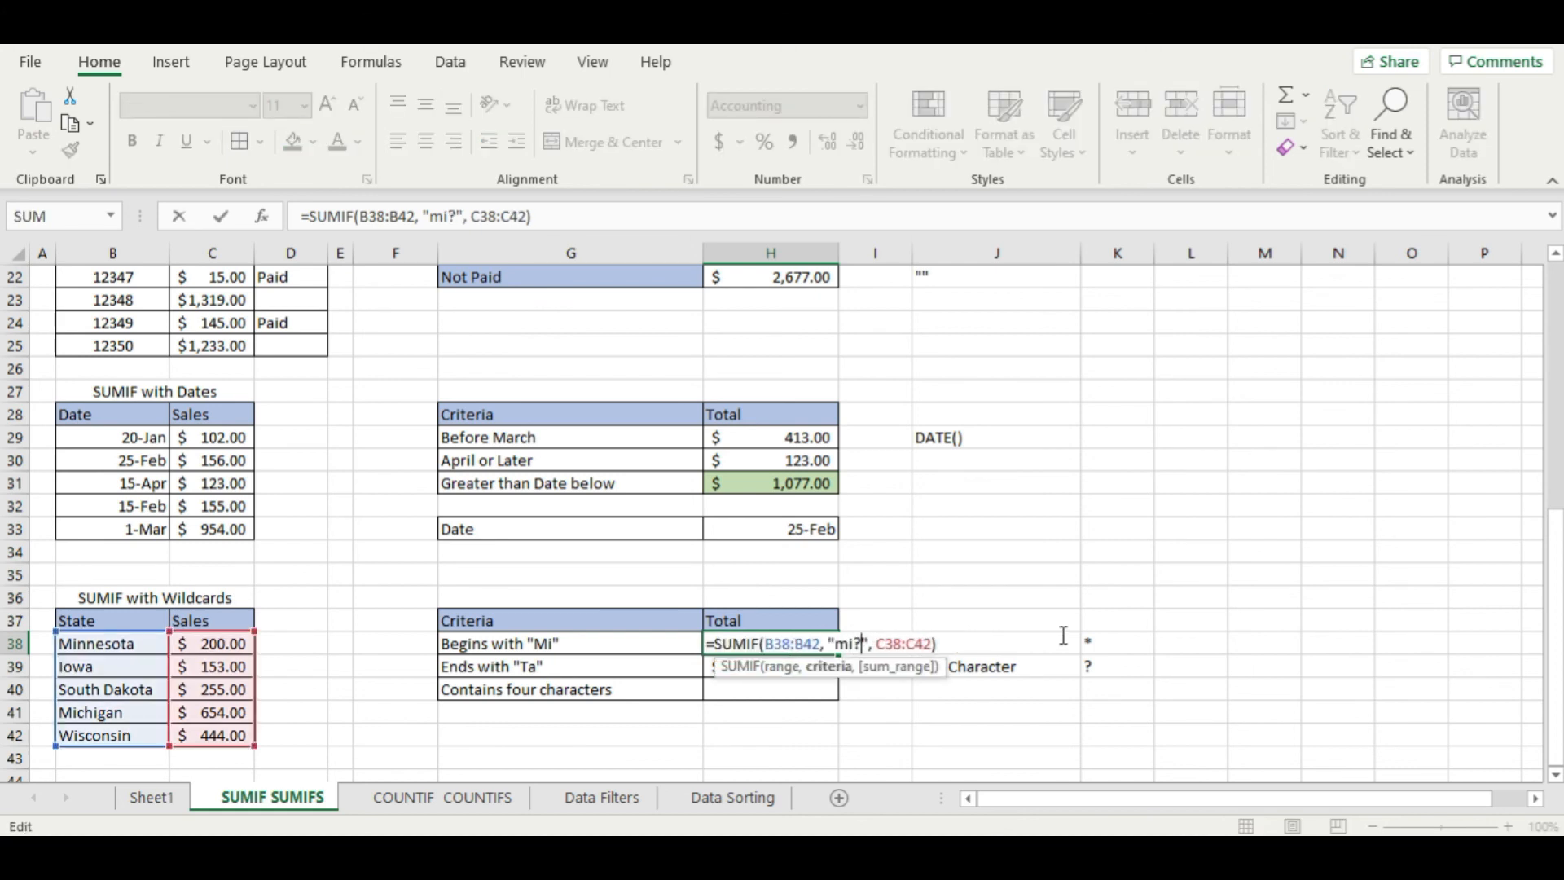
key(Return)
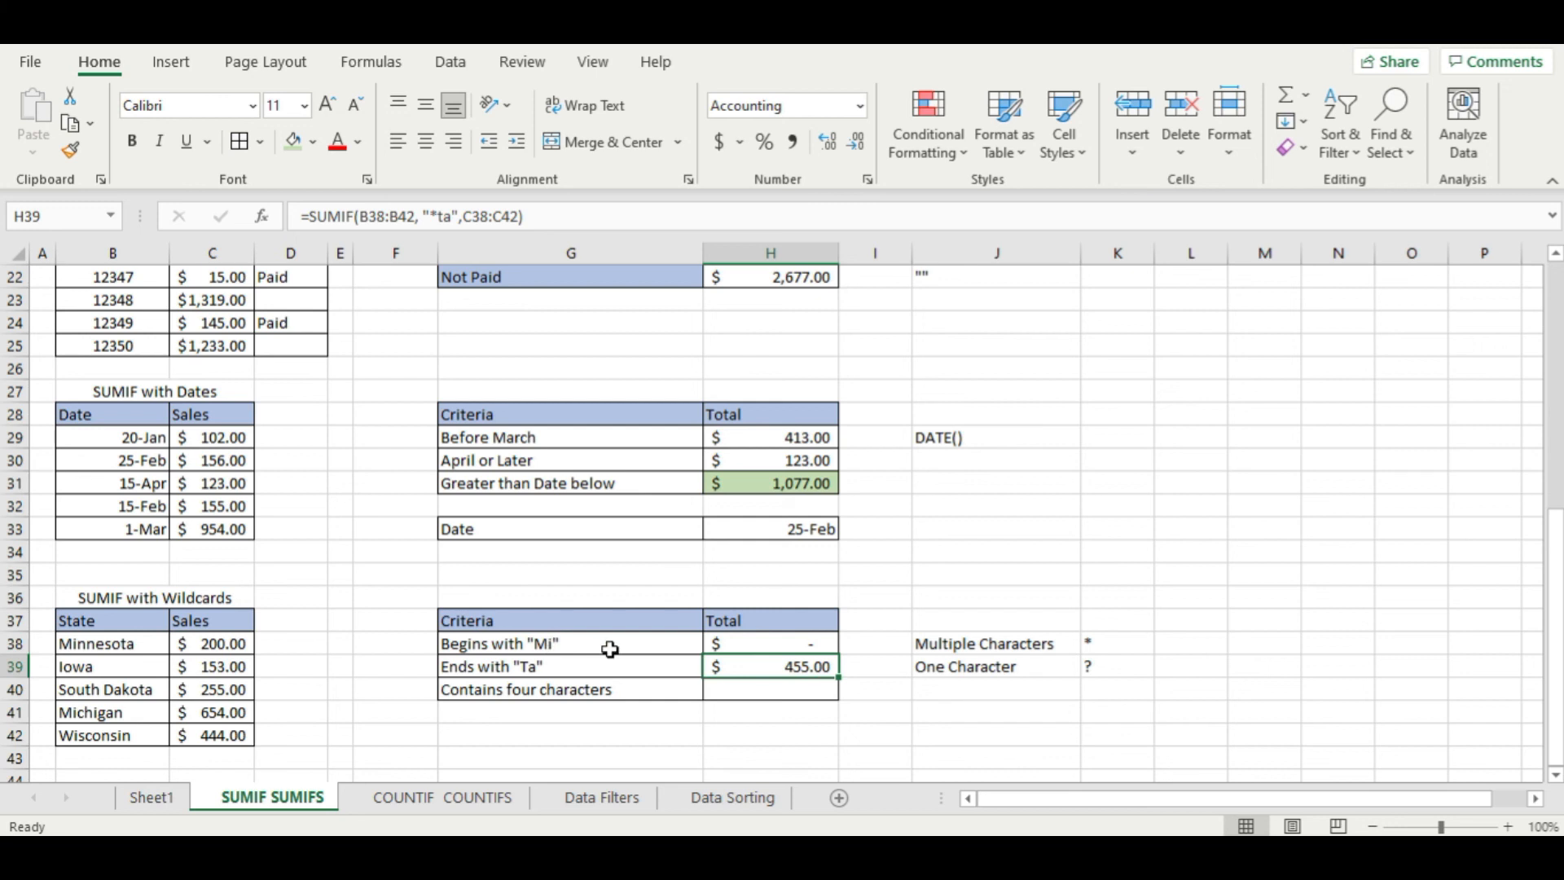
- Review the H38 formula's wildcard and change its criterion to "michiga?"
click(795, 643)
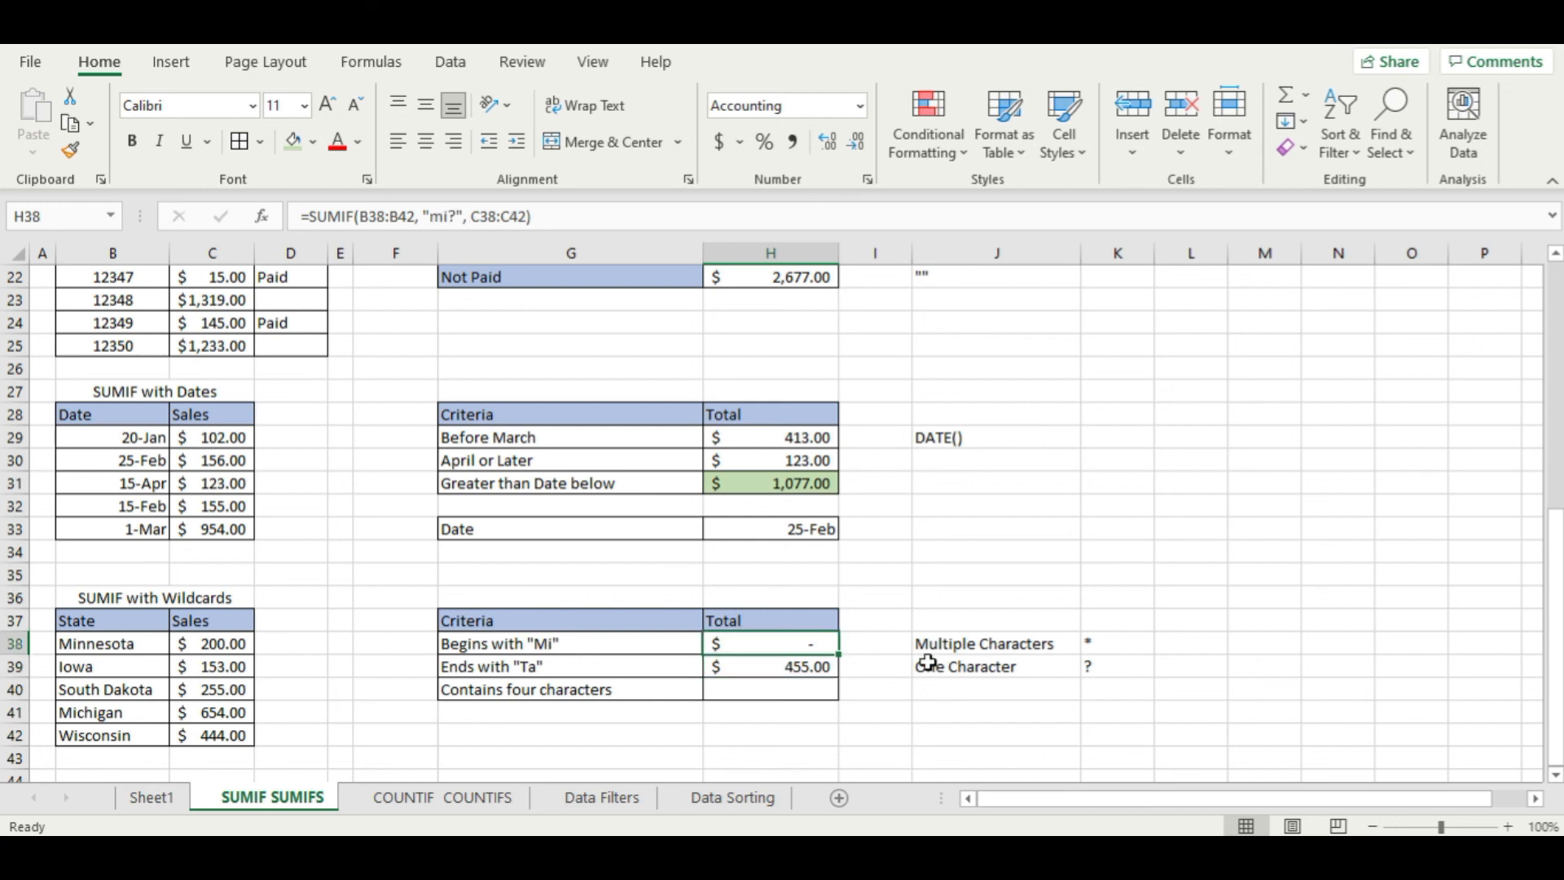
click(455, 216)
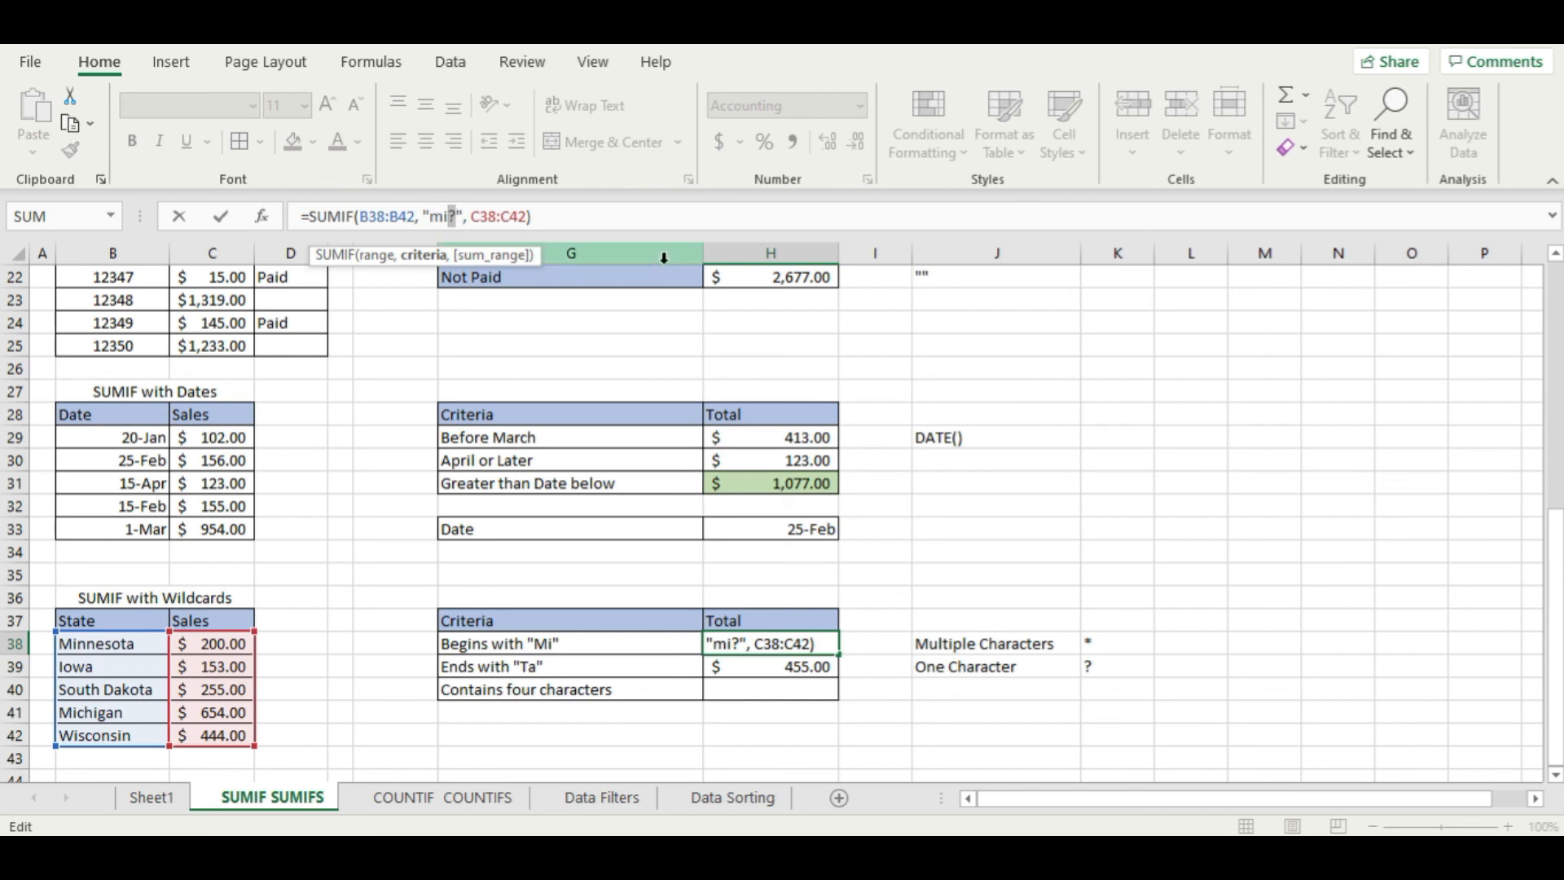
click(738, 645)
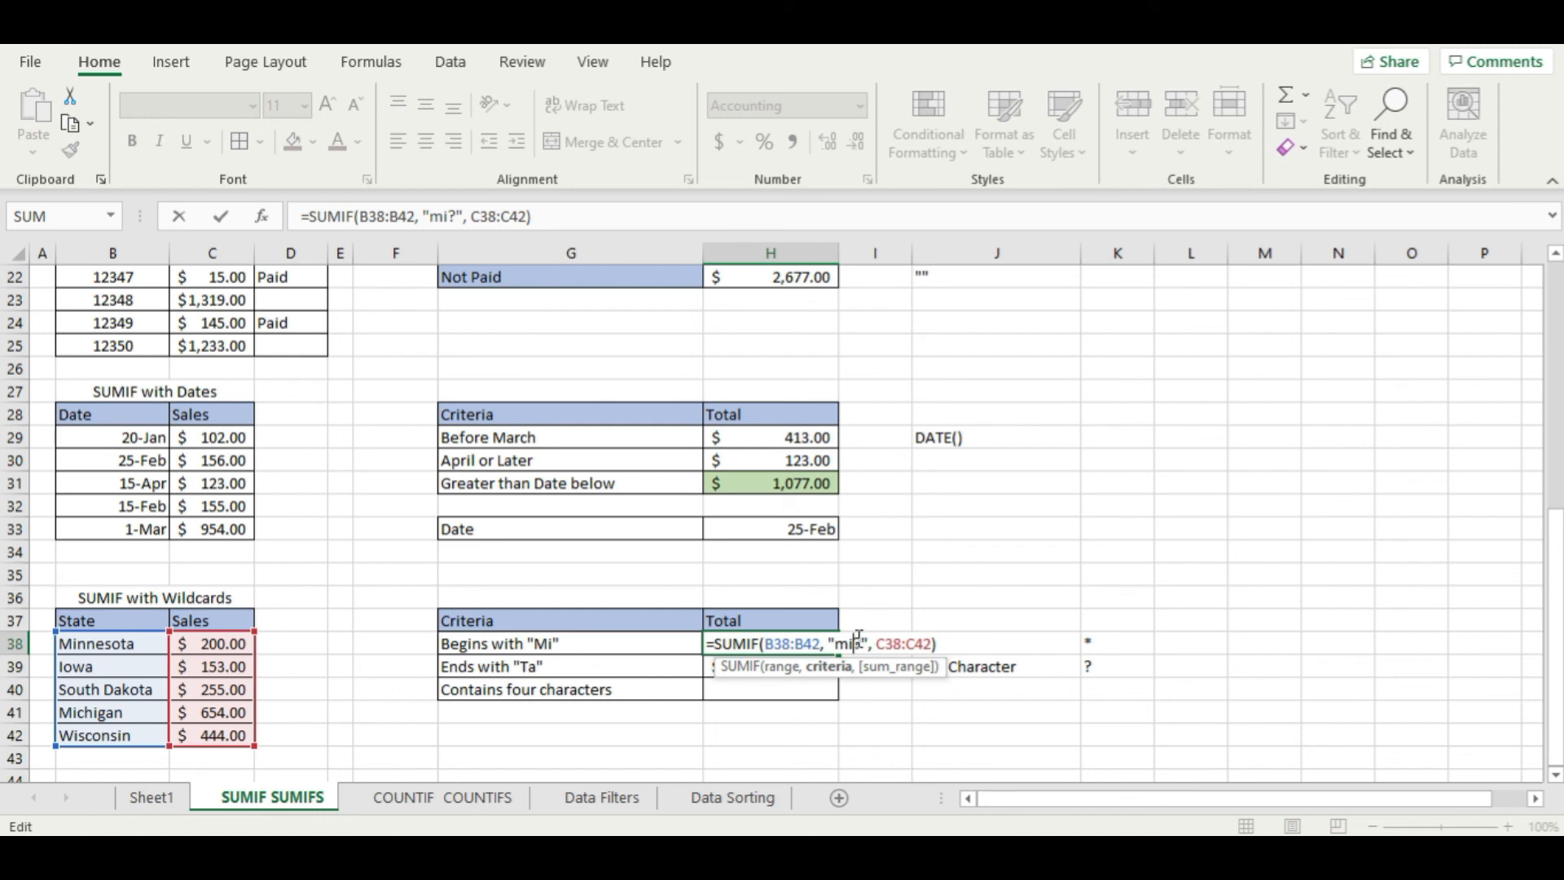
key(Escape)
double_click(809, 644)
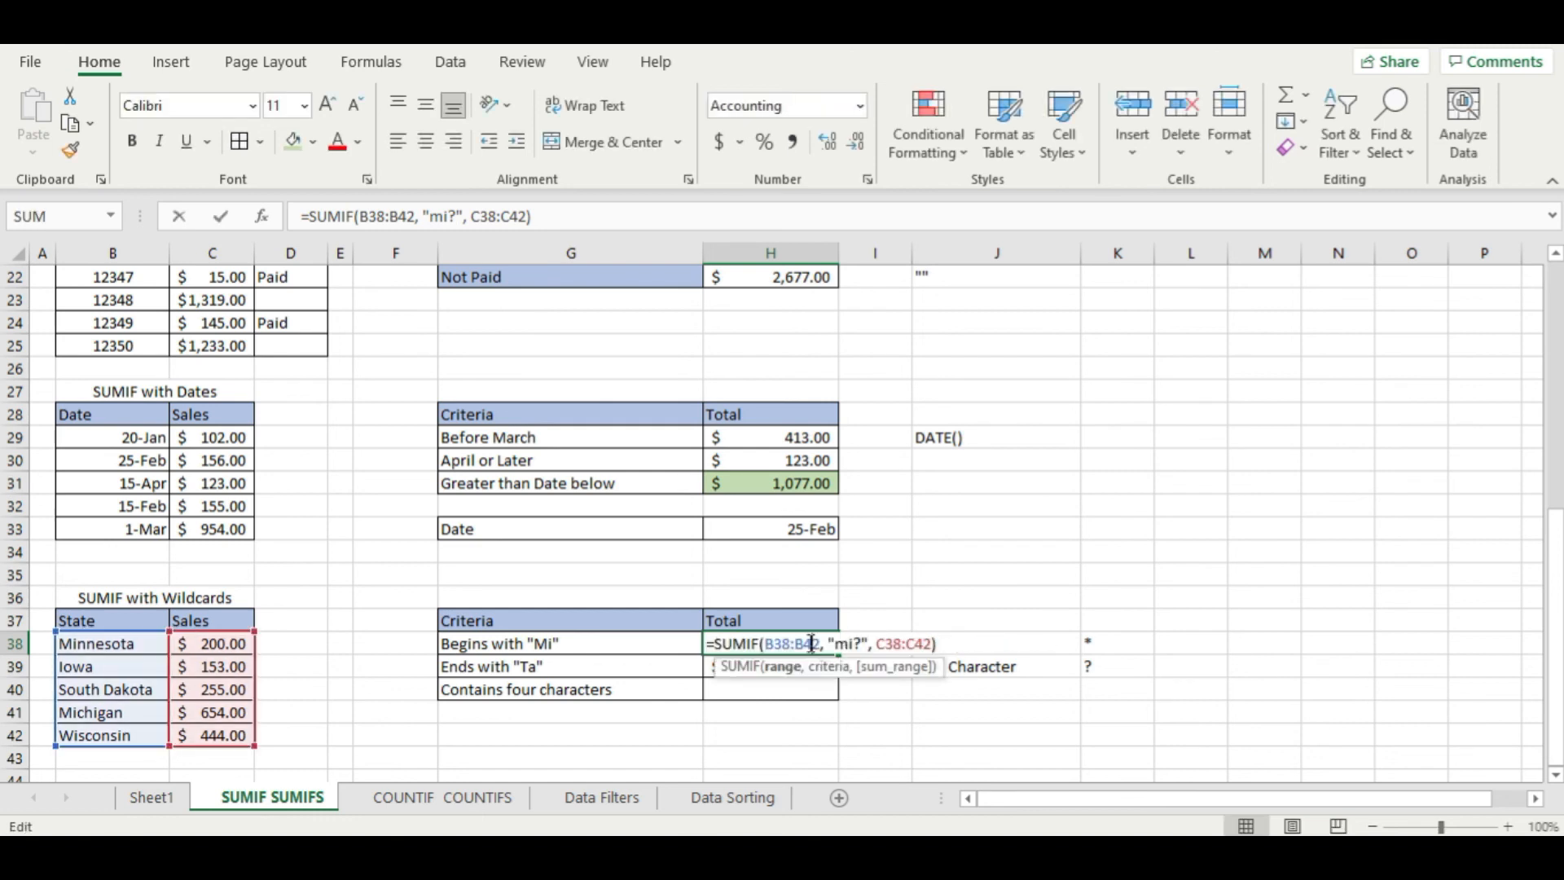
click(848, 643)
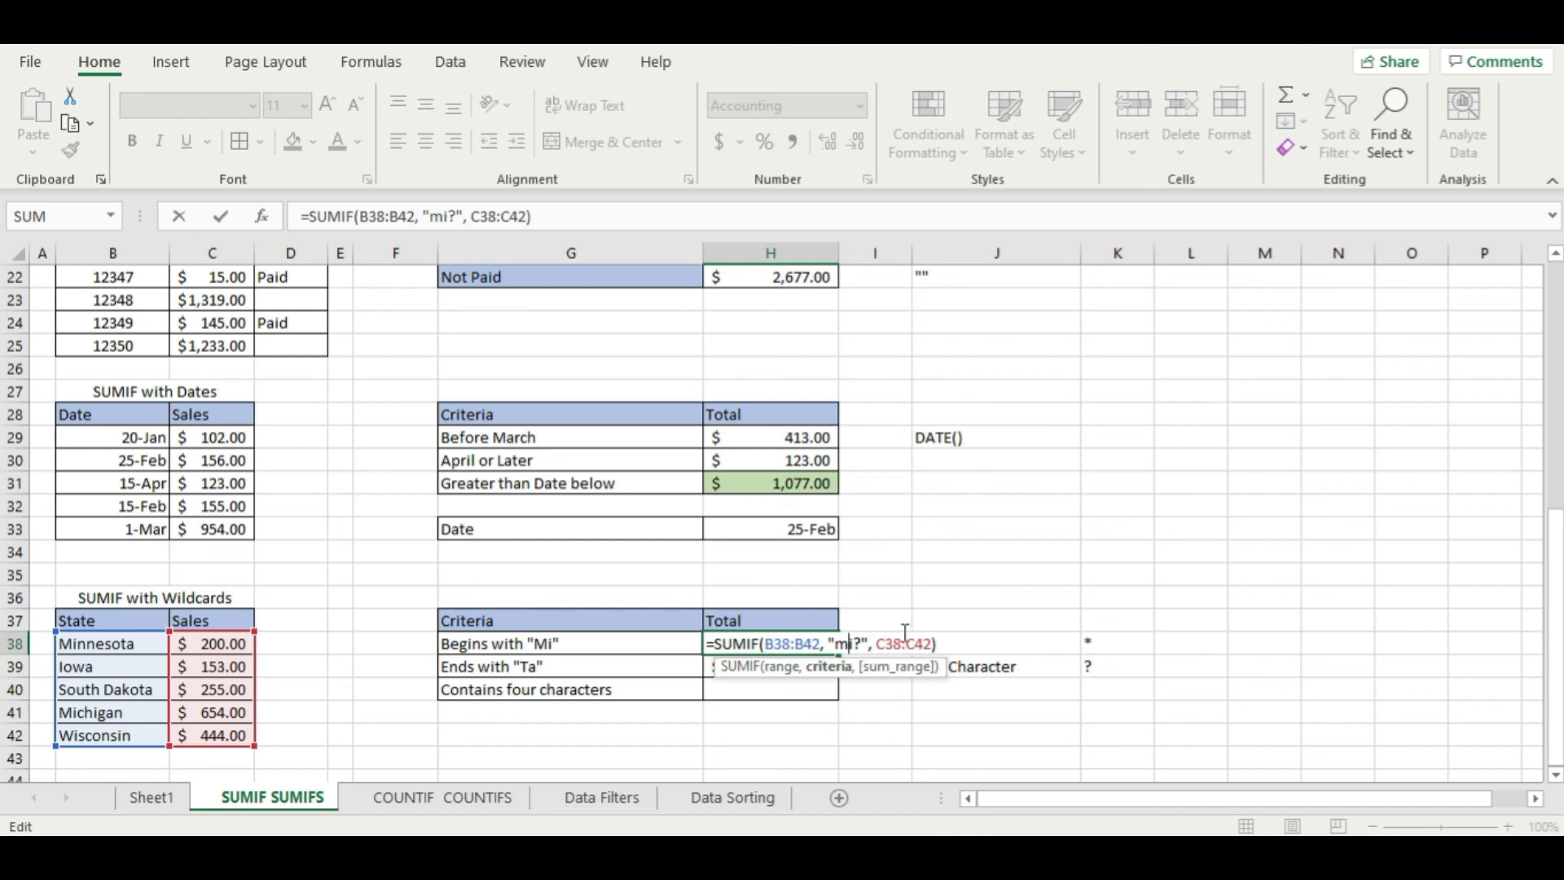
text(chi)
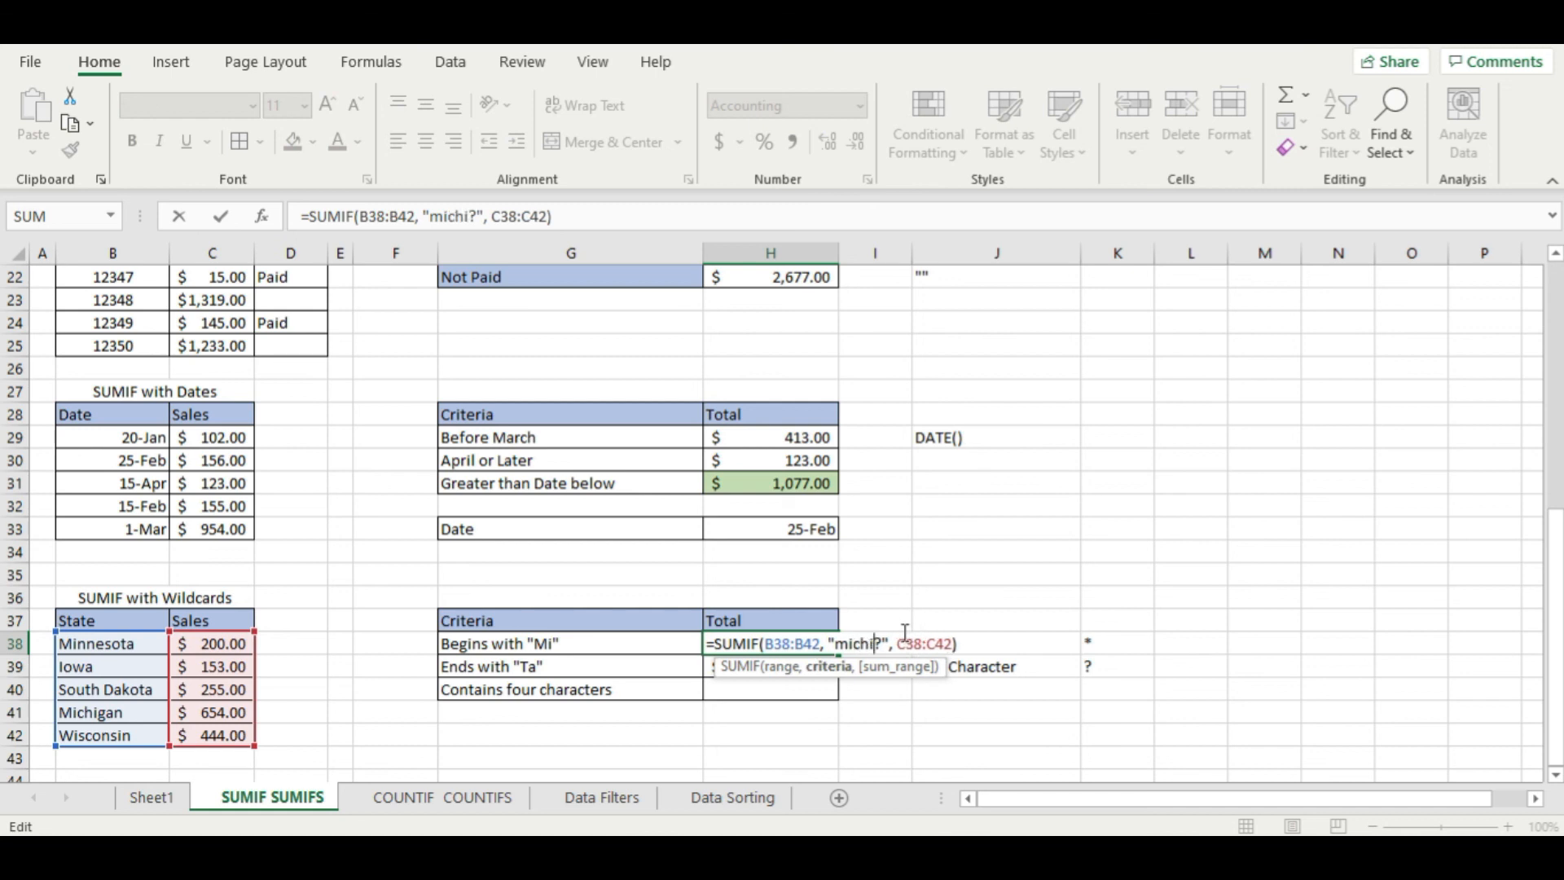
text(ga)
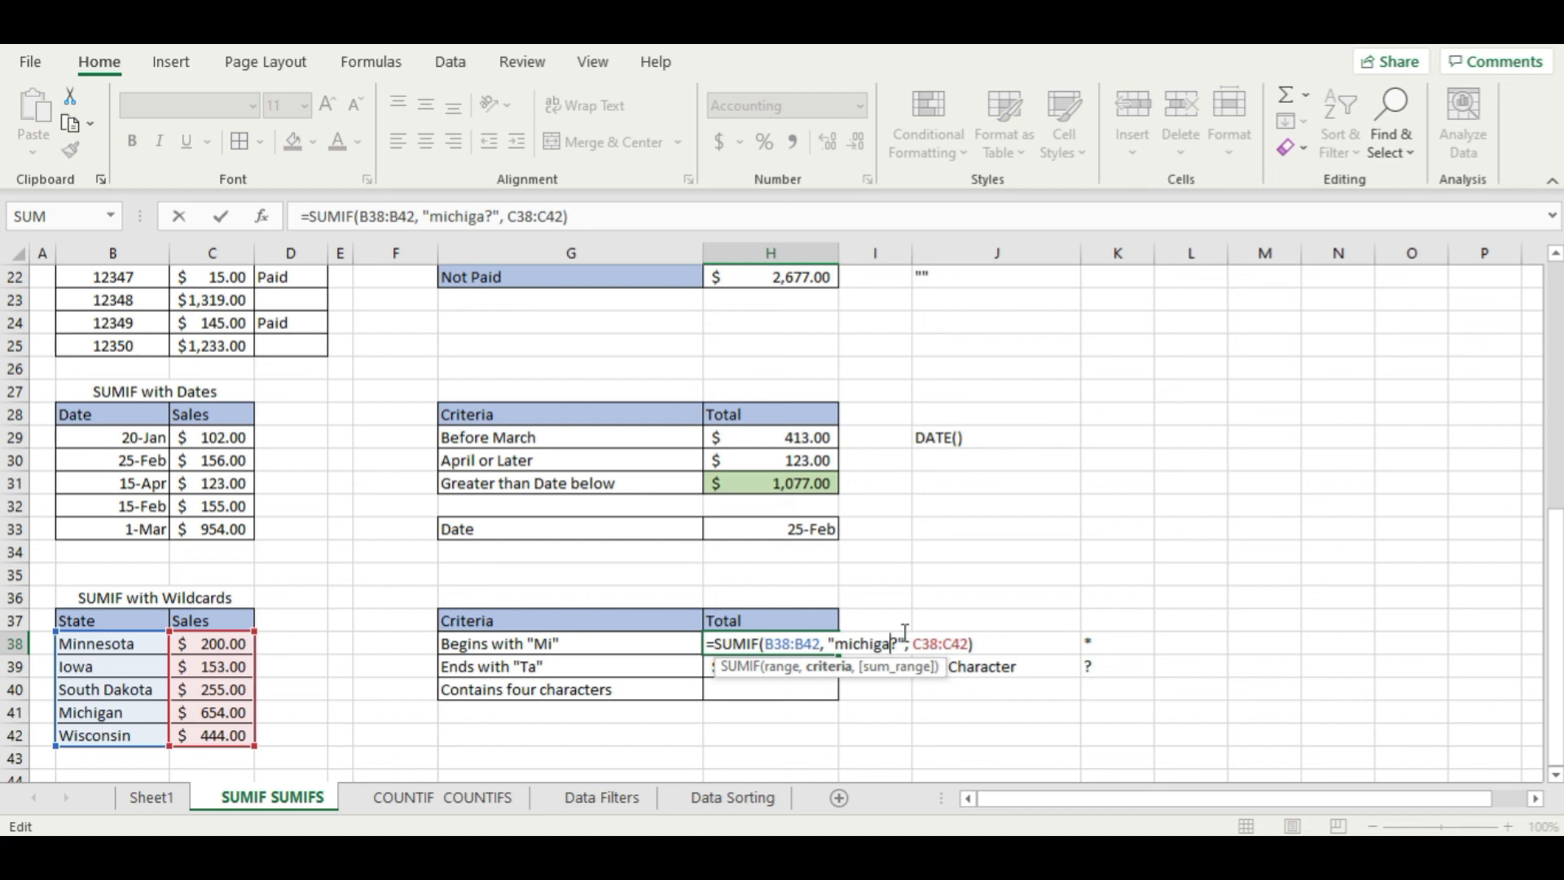
key(Return)
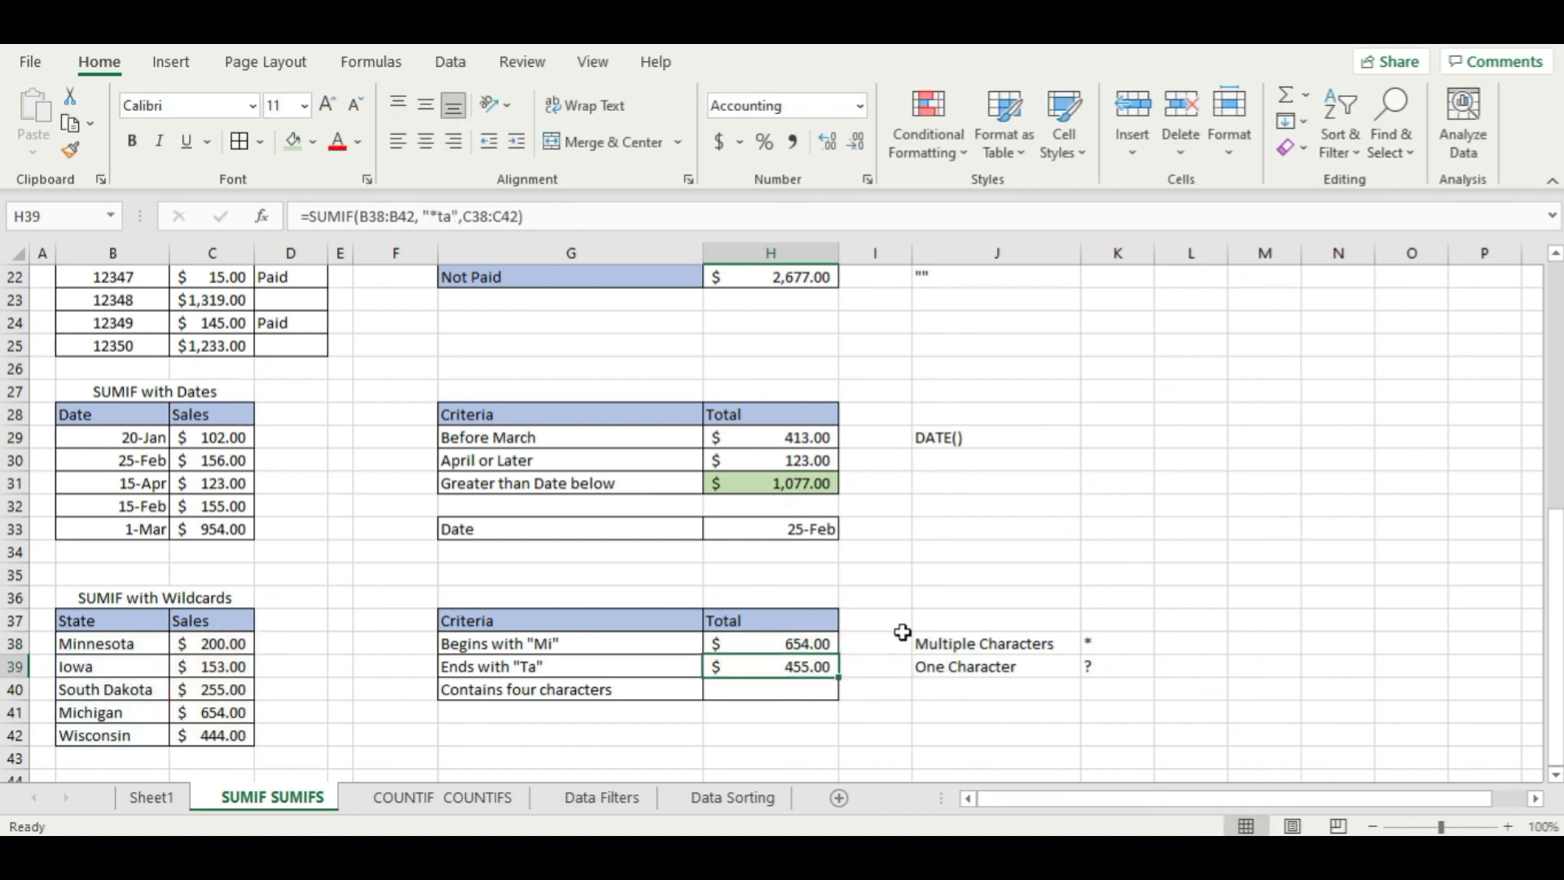
- Check the H38 total against the Michigan entry in B41
click(742, 642)
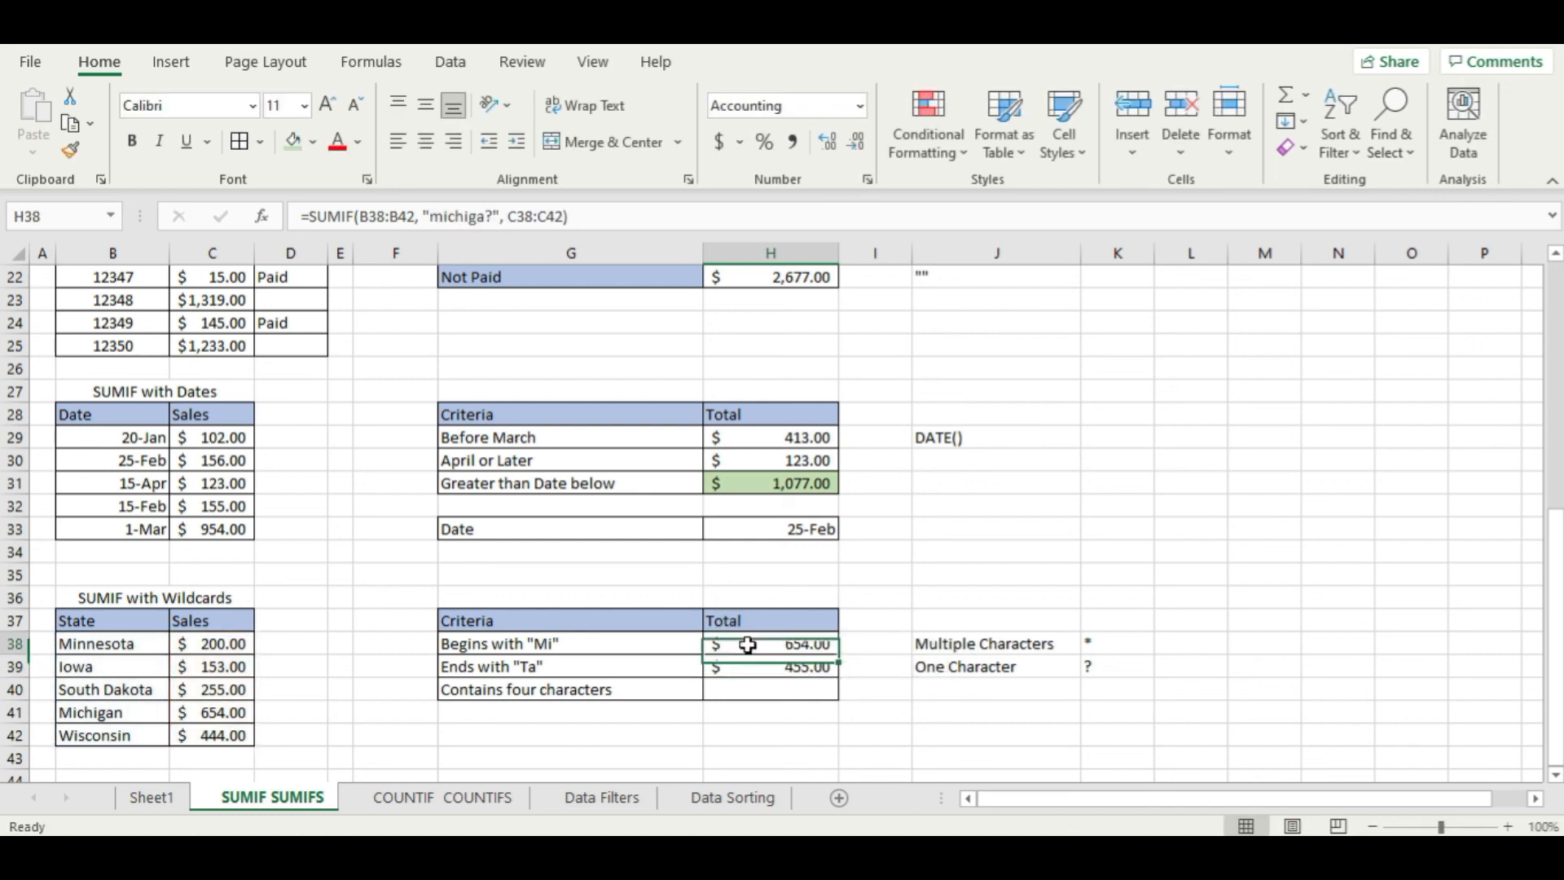
click(143, 723)
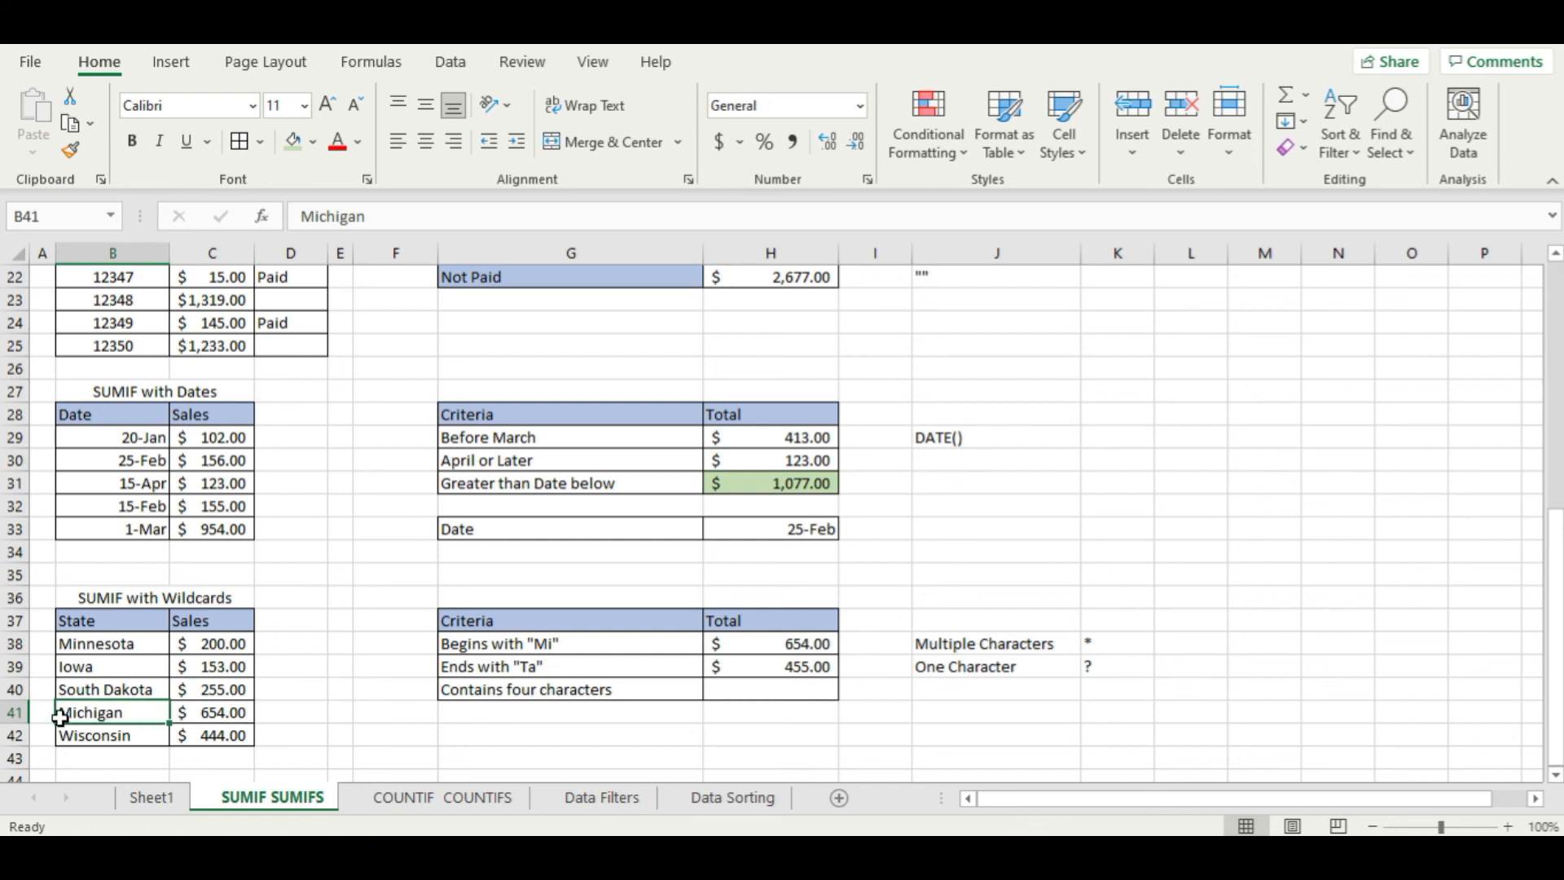
click(757, 649)
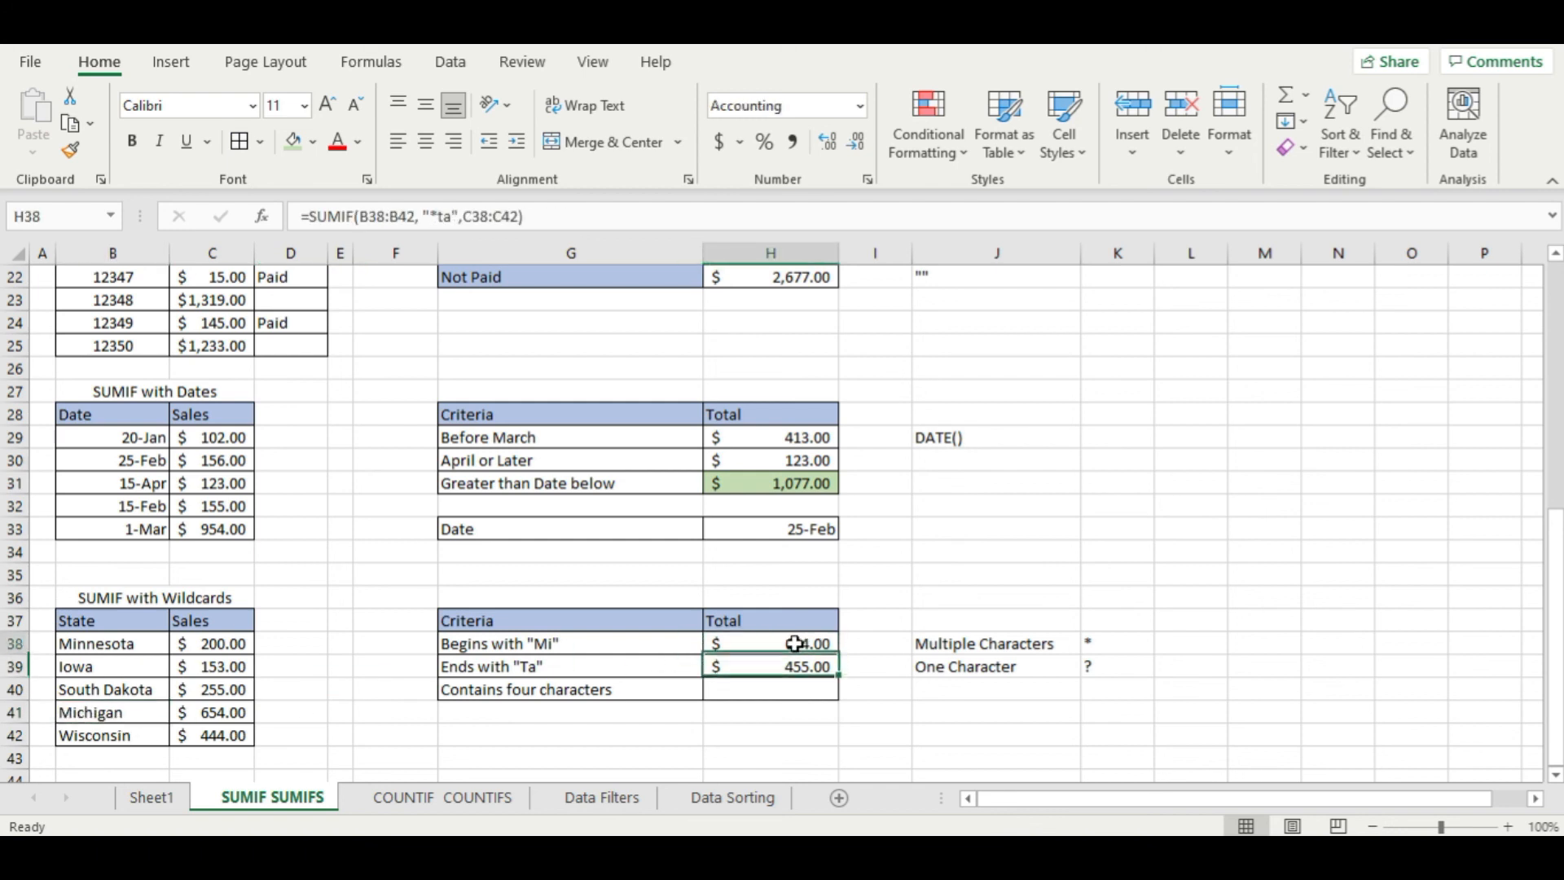
- Restore the criterion in the H38 SUMIF formula to "mi*"
double_click(794, 644)
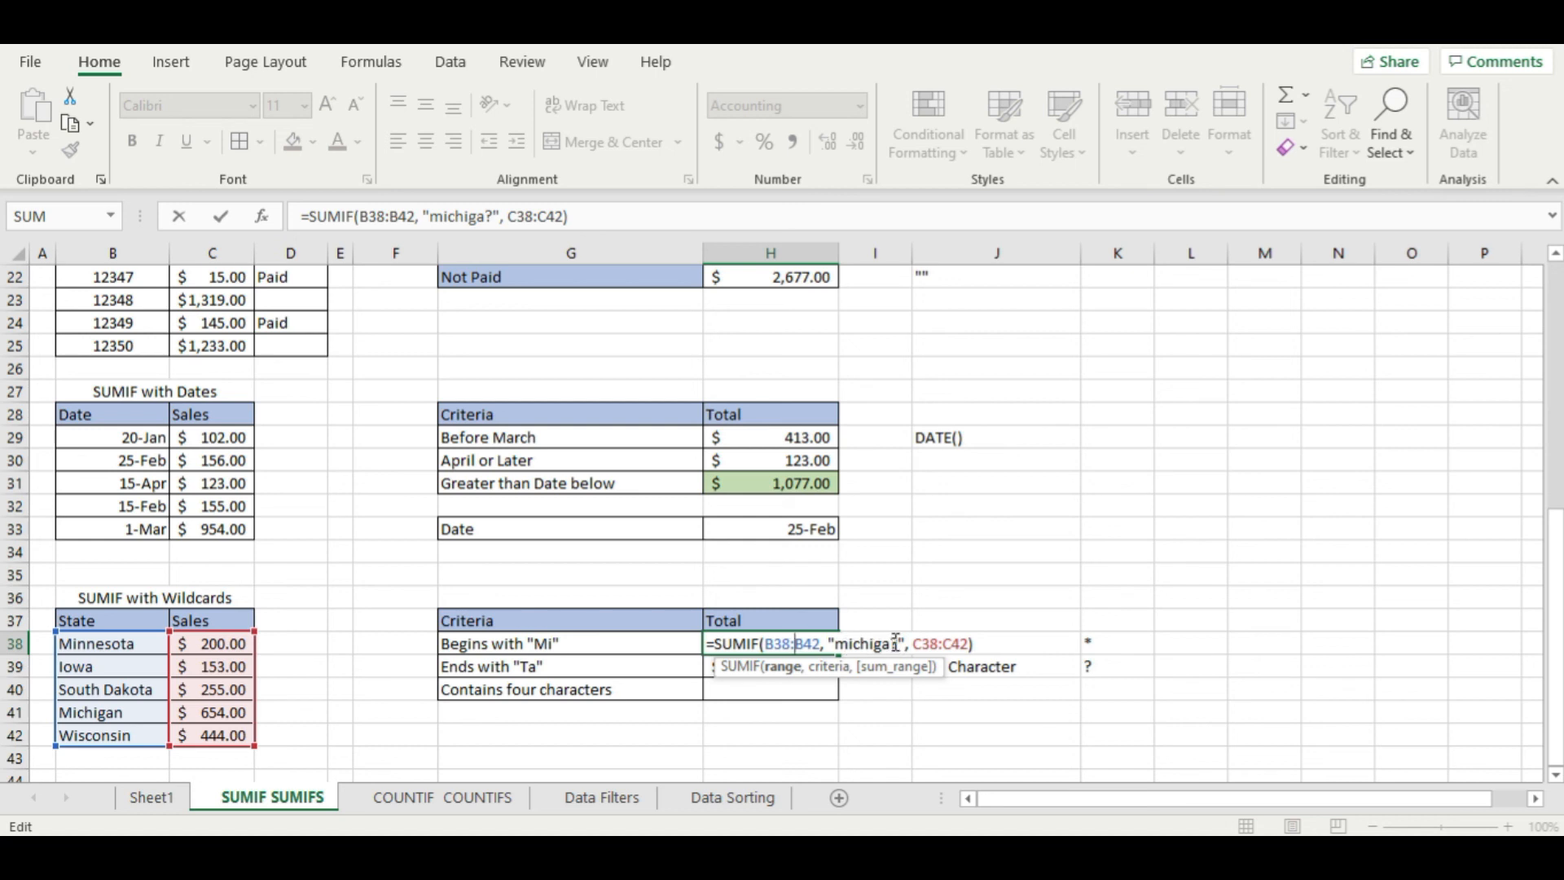
drag(895, 643, 862, 644)
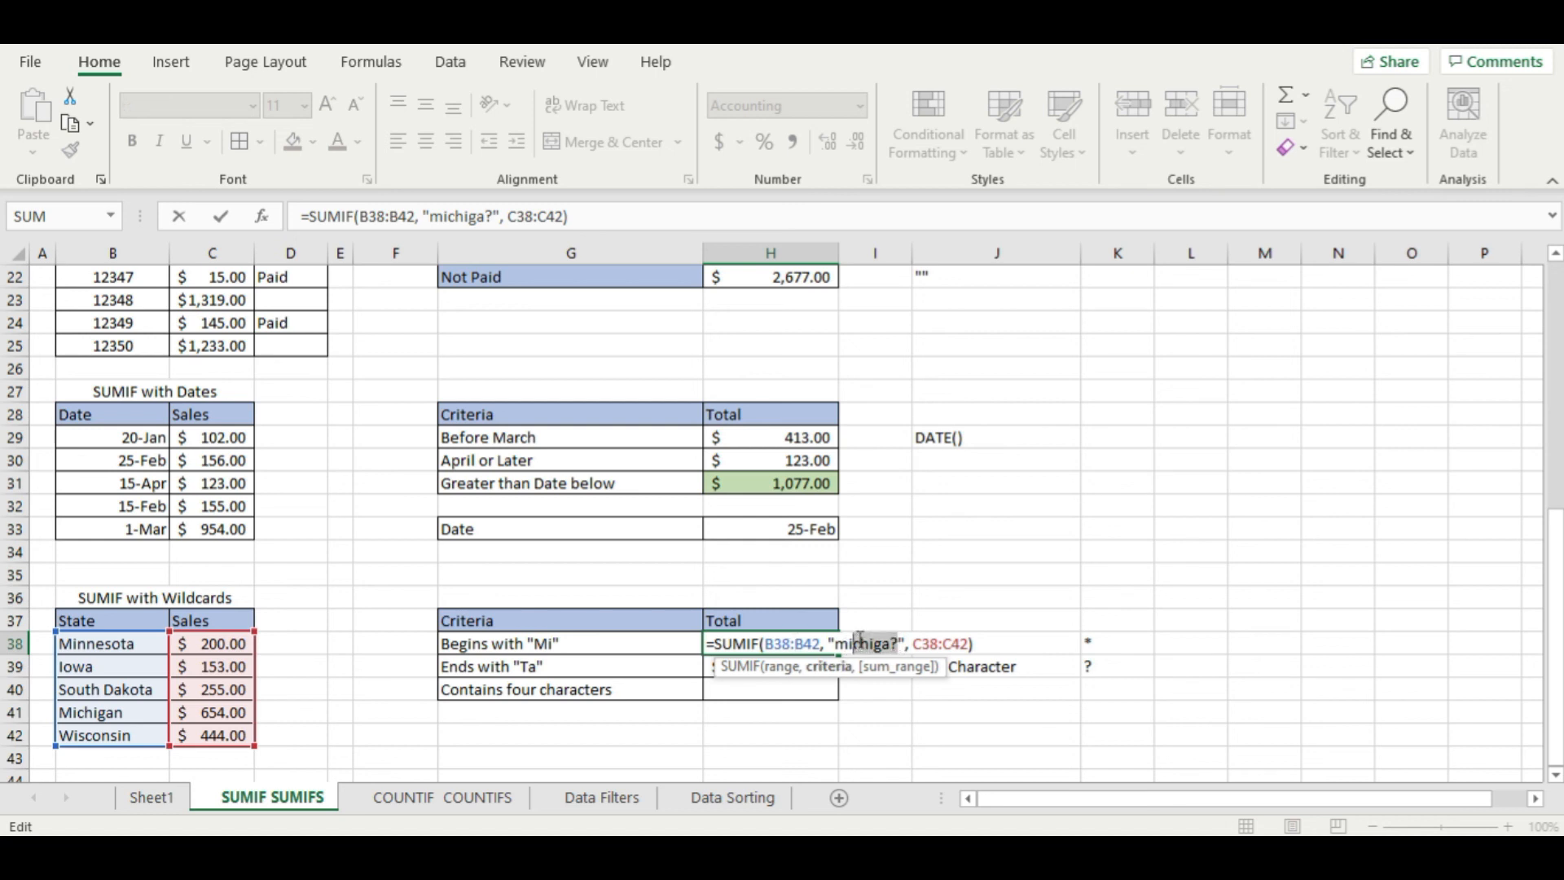
text(*)
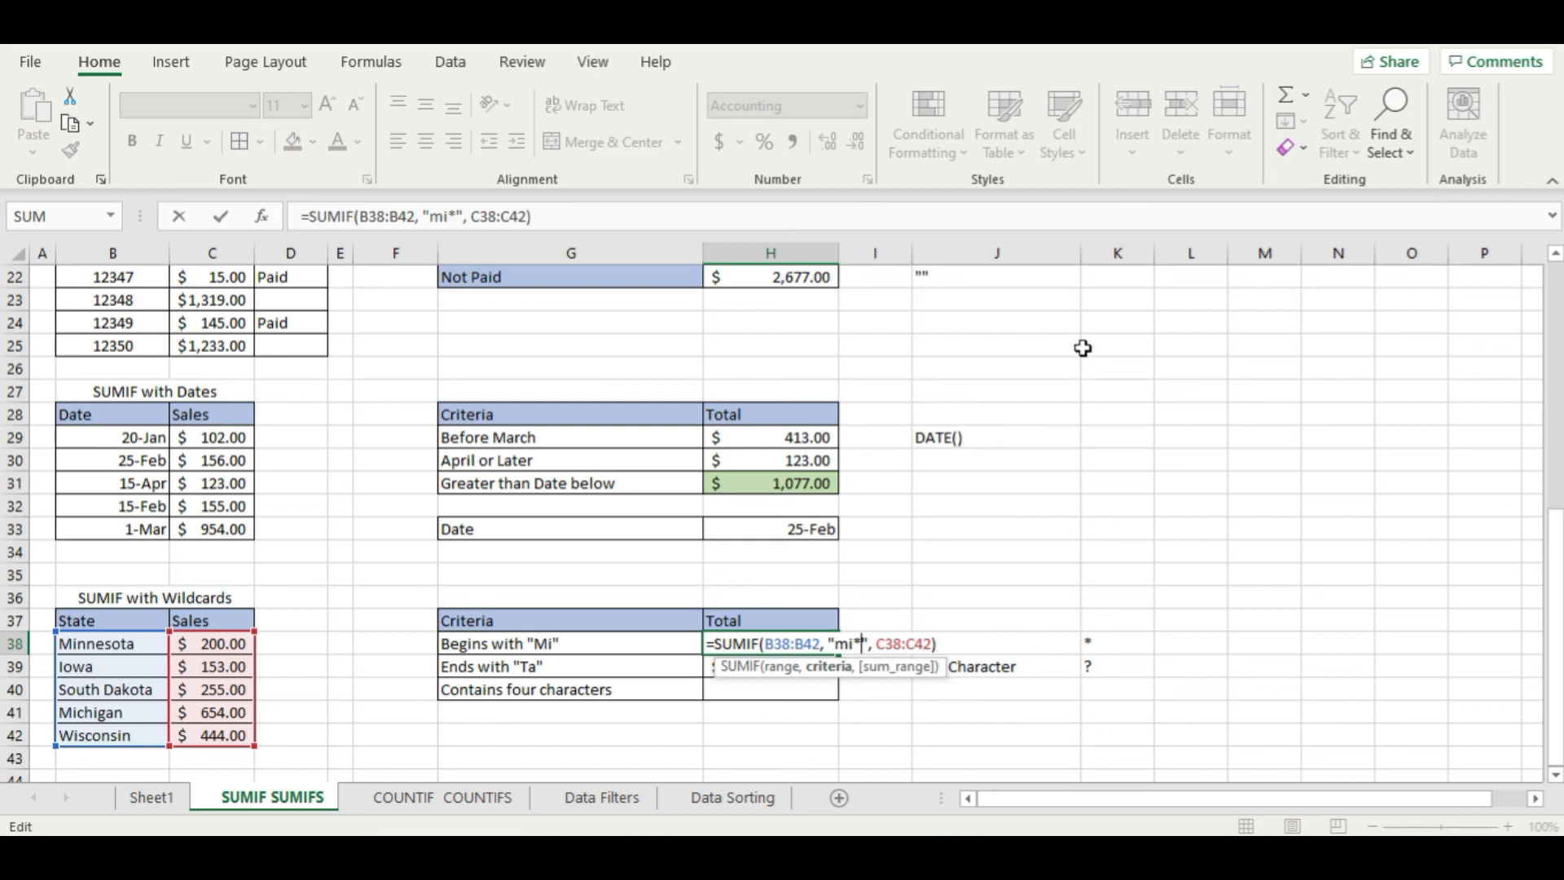
key(Return)
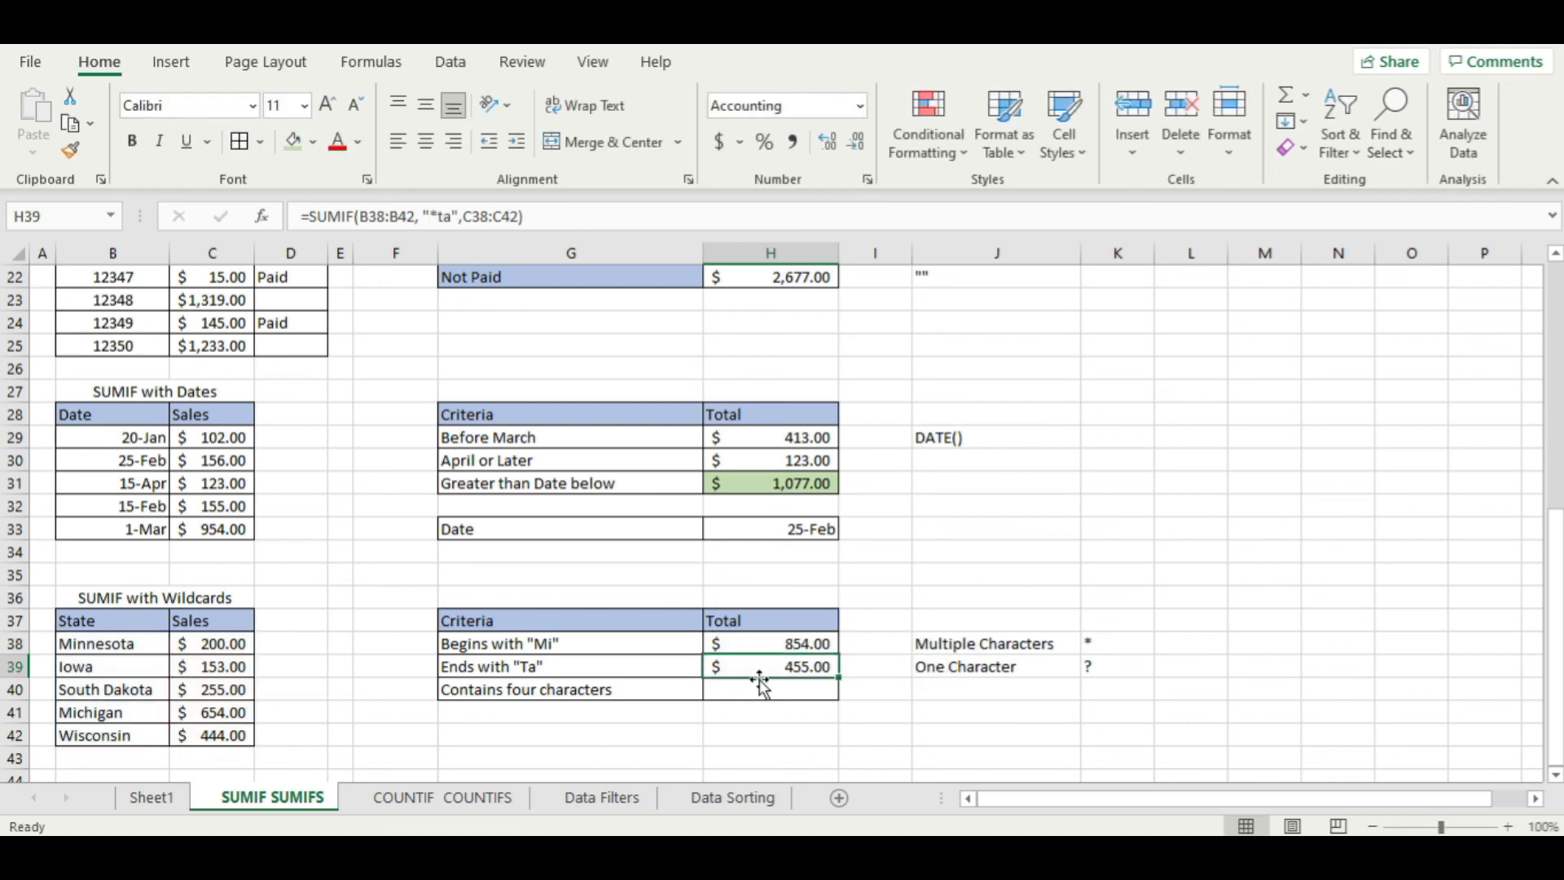
- Enter a SUMIF formula in H40 that totals C38:C42 where the states in B38:B42 match "????"
click(762, 685)
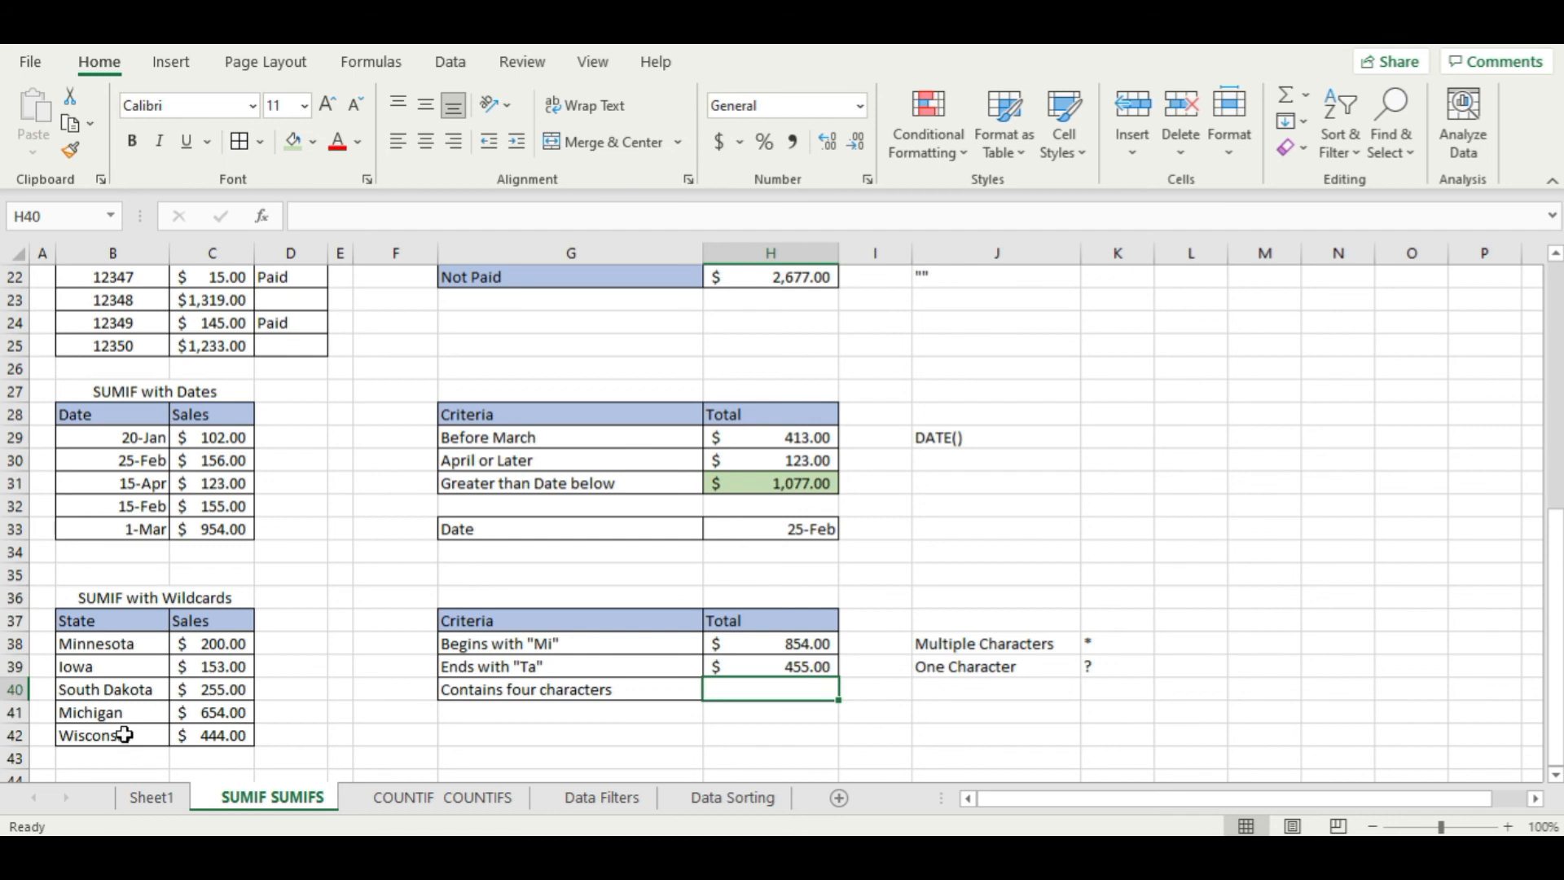
text(=sumif)
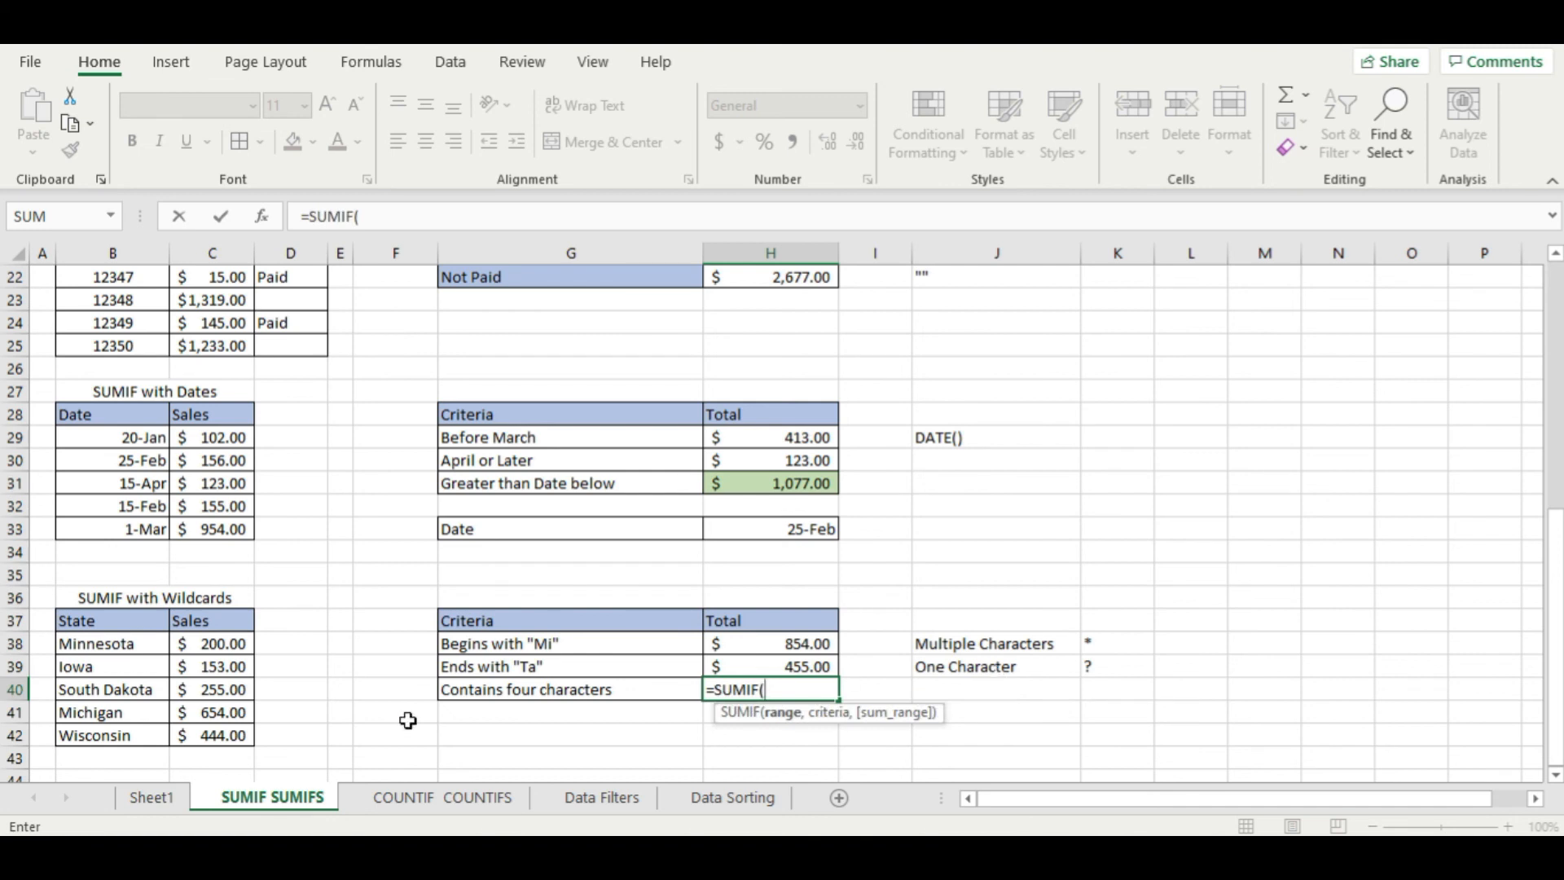
drag(119, 643, 122, 734)
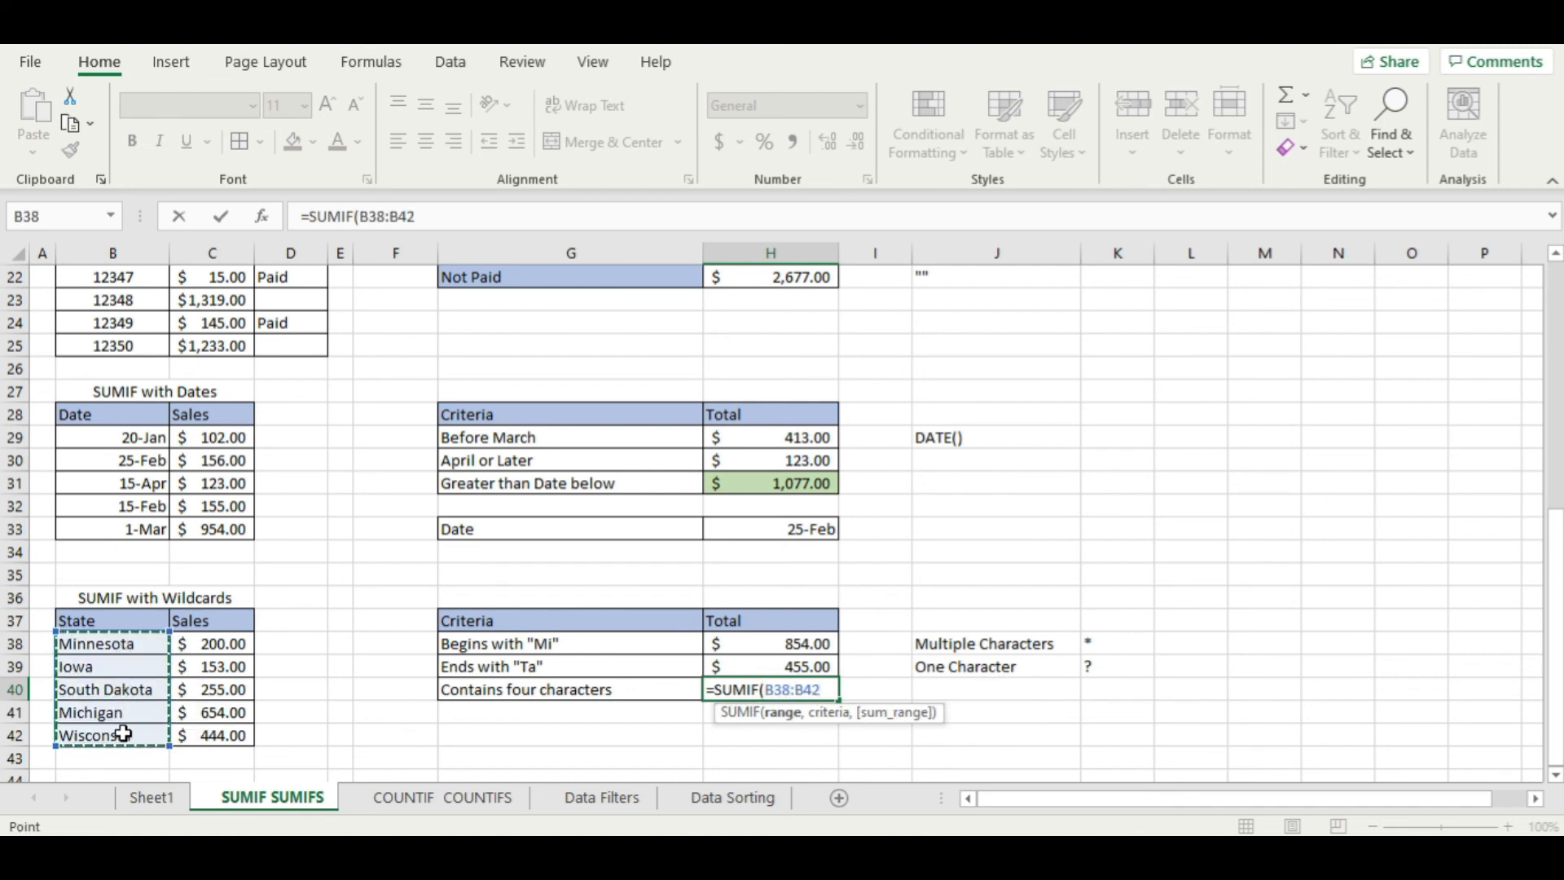
text(,)
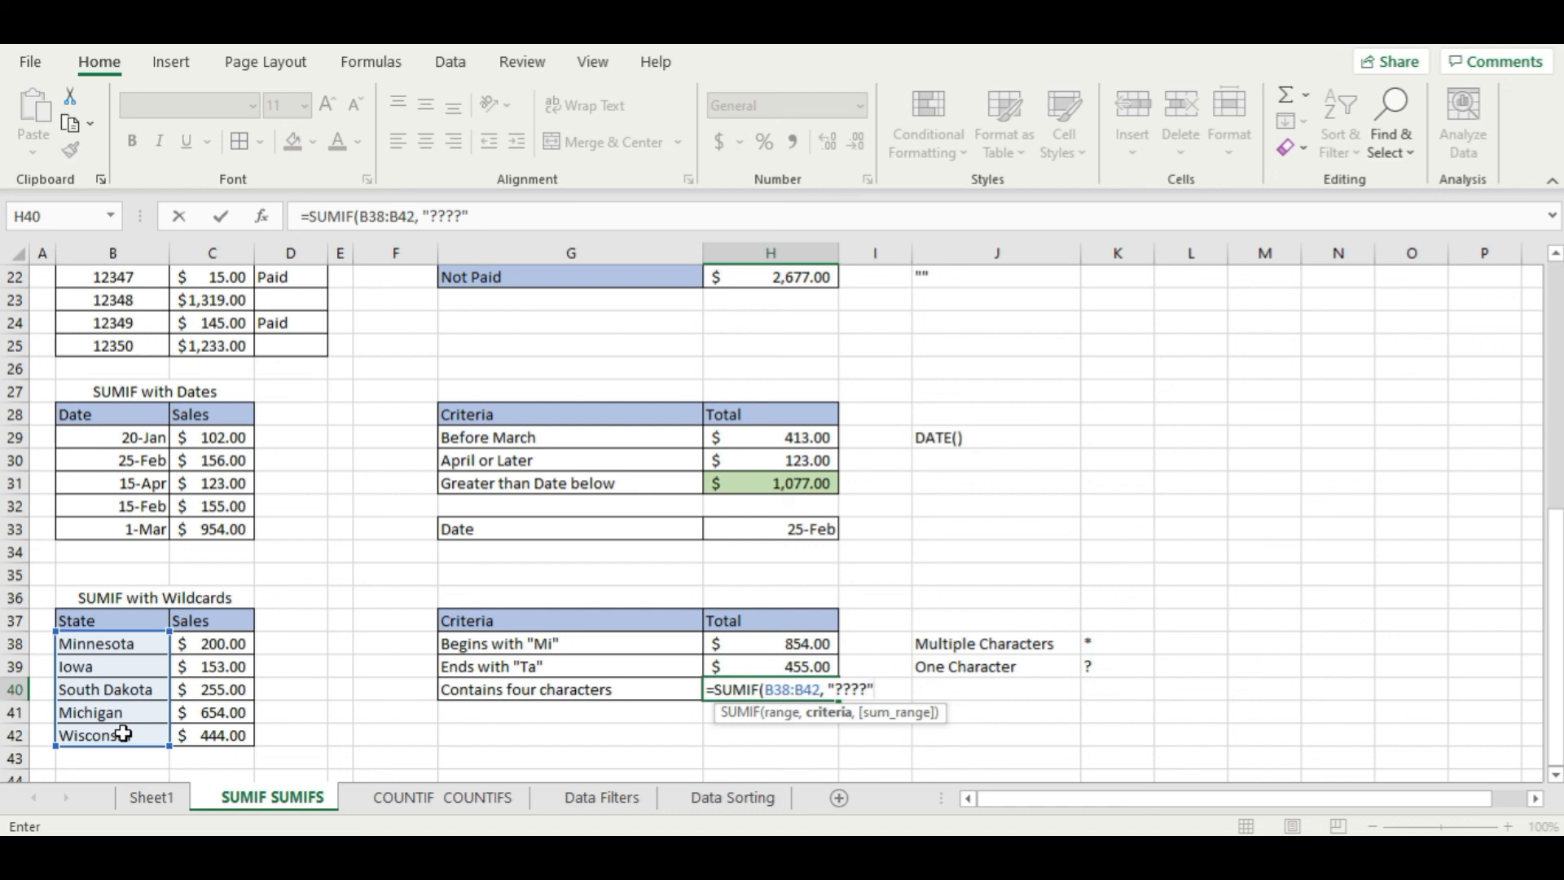
text(,)
drag(208, 650, 214, 731)
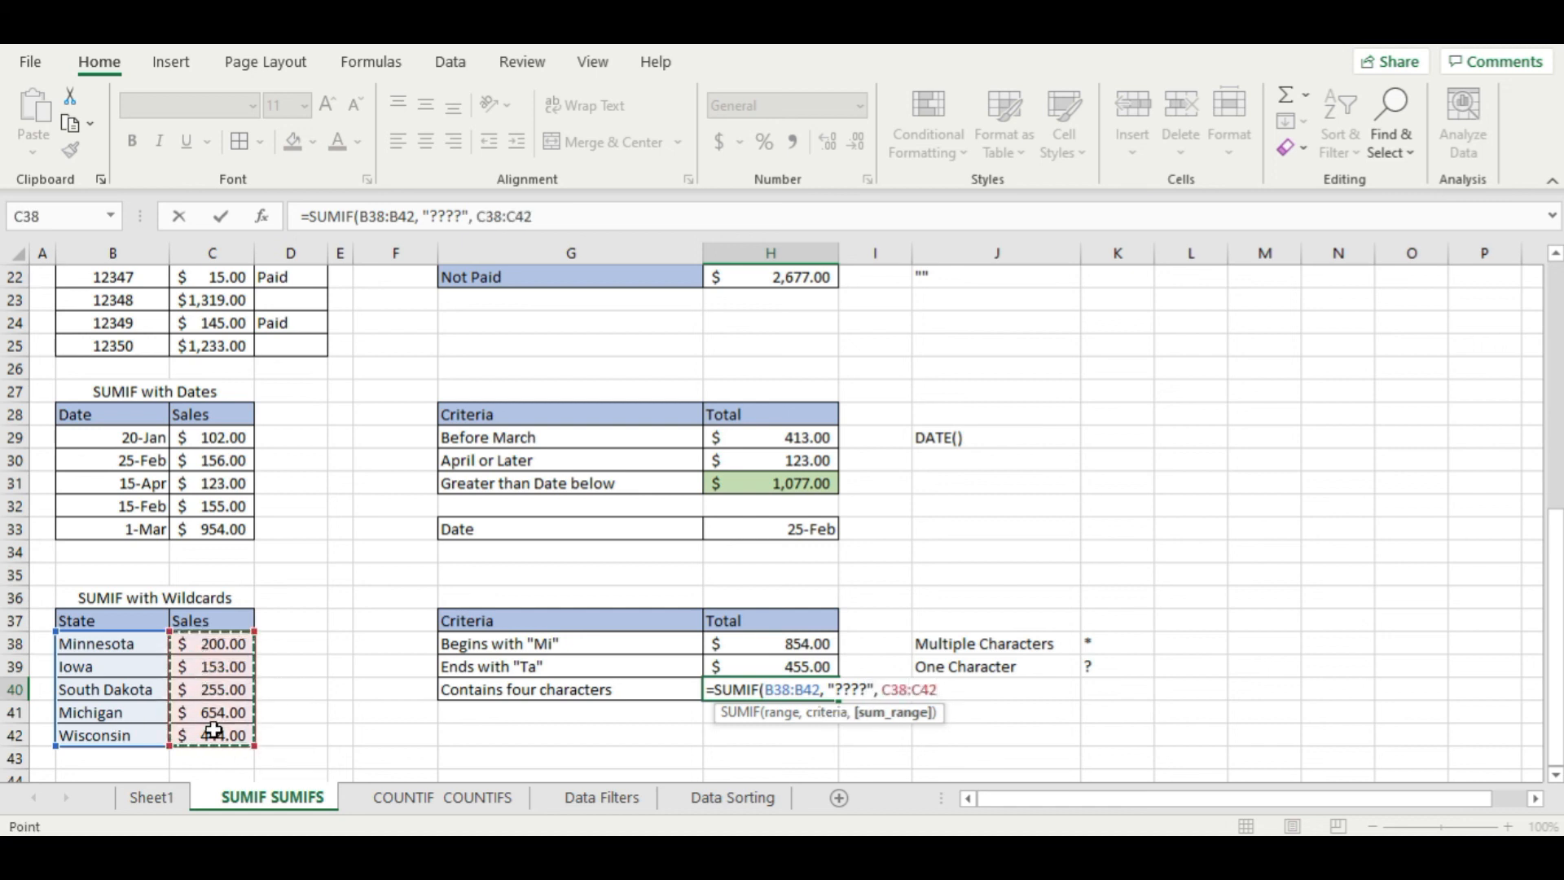
text())
key(Return)
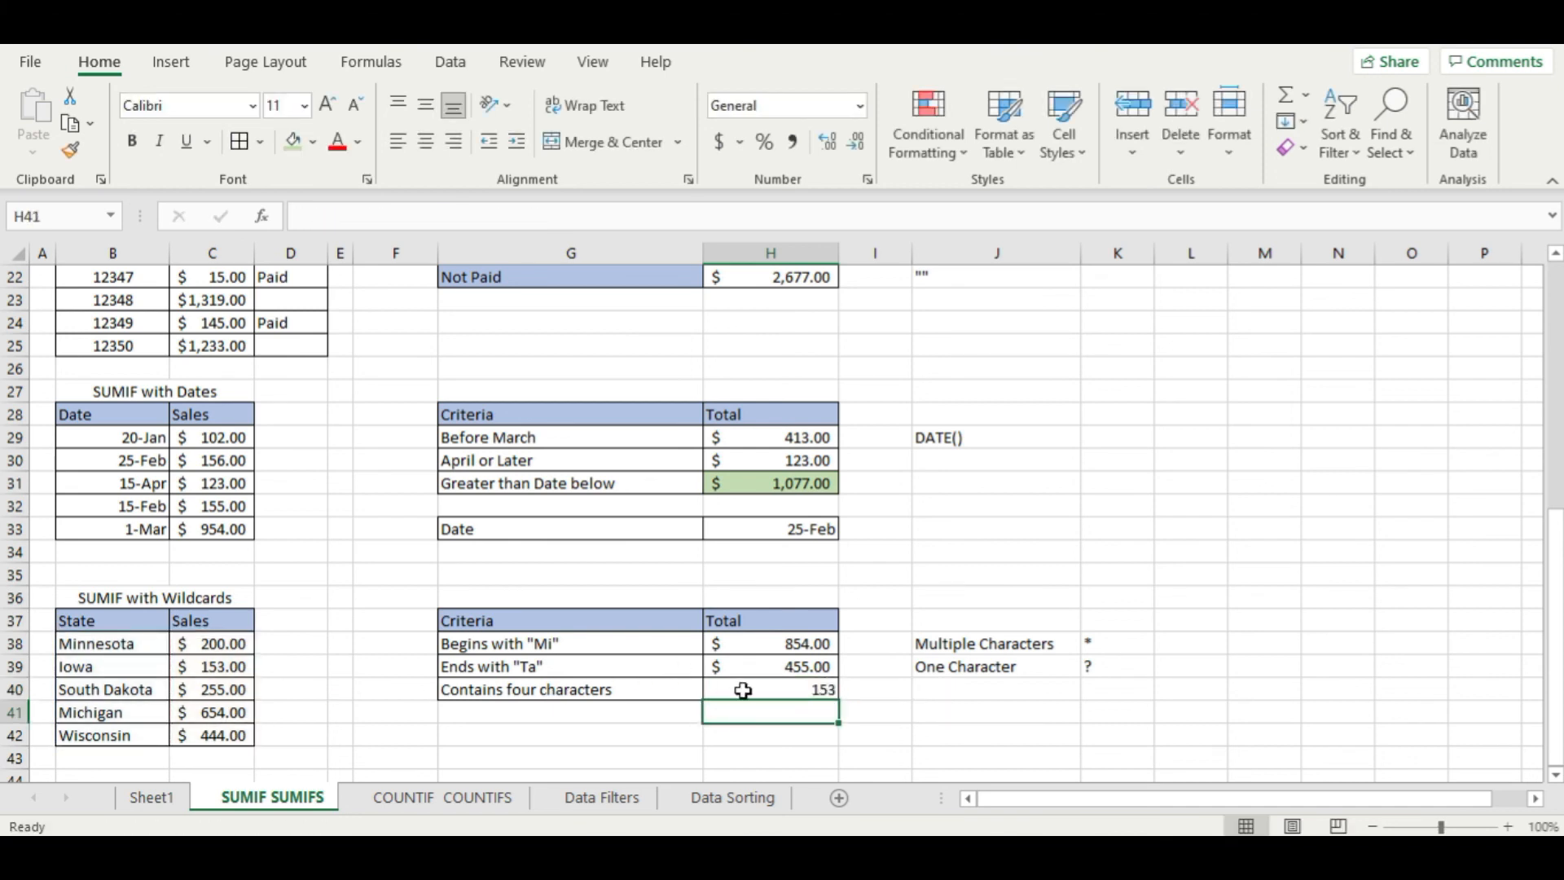
- Apply the dollar accounting format to the four-character total in H40
key(BackSpace)
click(831, 569)
click(796, 689)
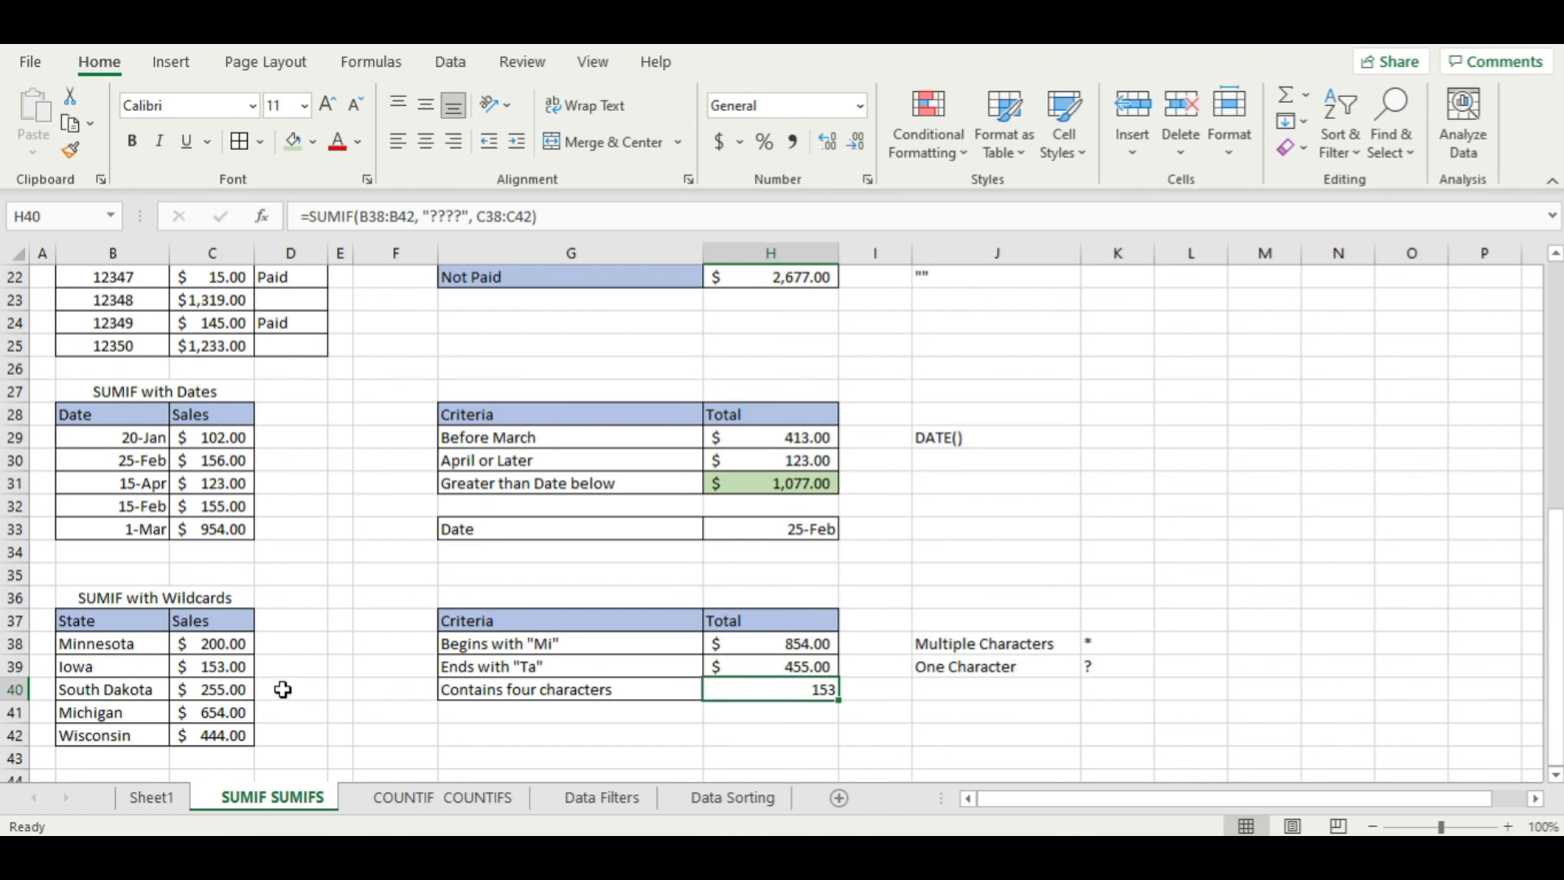
click(719, 142)
click(1111, 419)
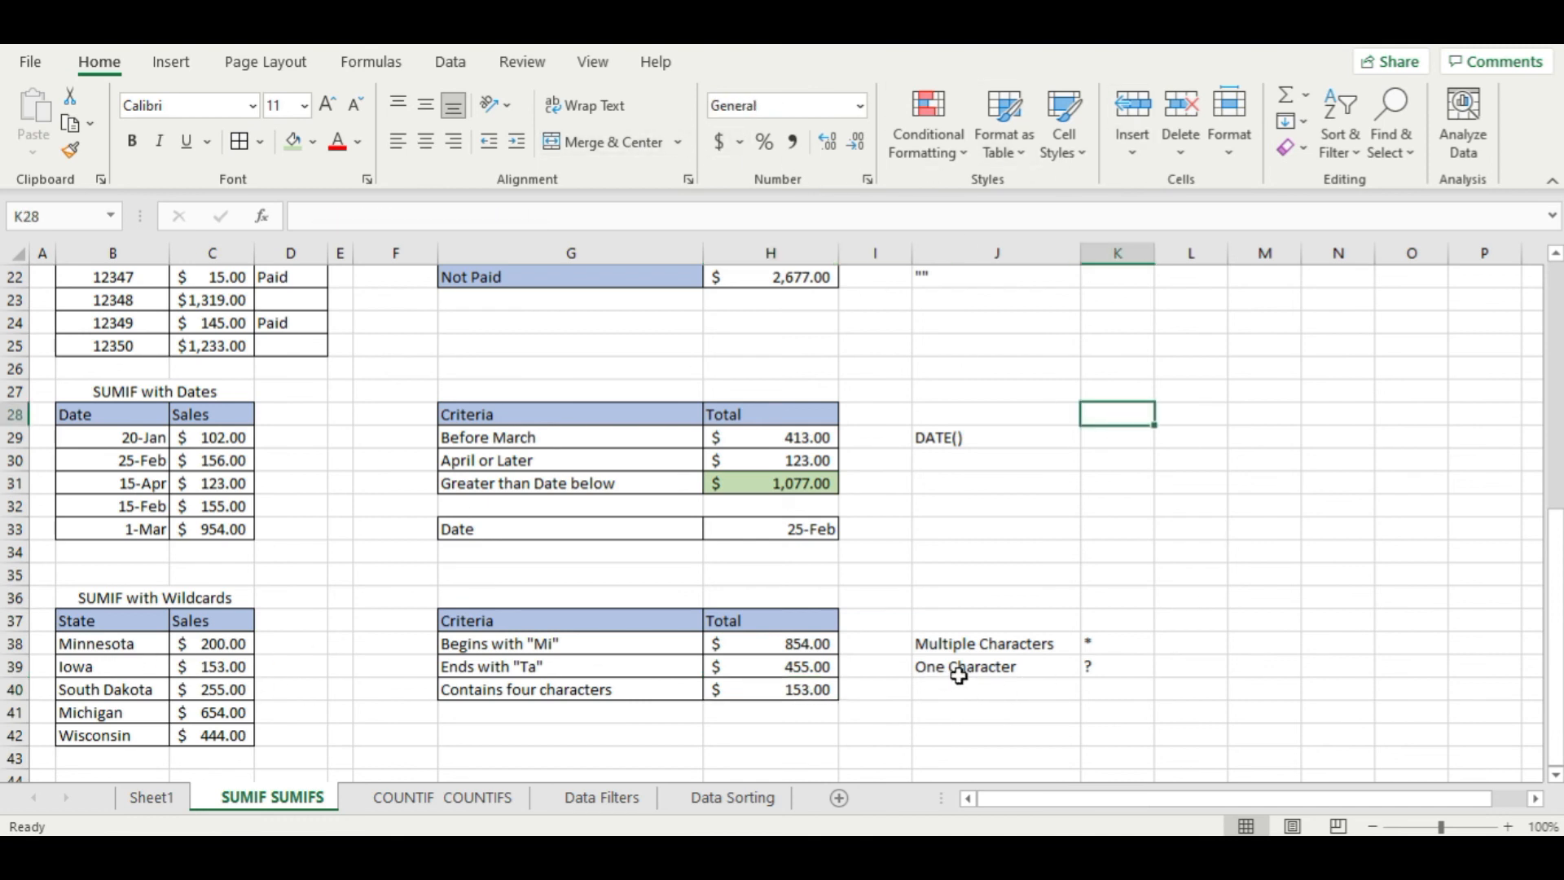
- Add a wildcard note in row 40 with "Two Characters" in J40 and "??" in K40
click(1120, 668)
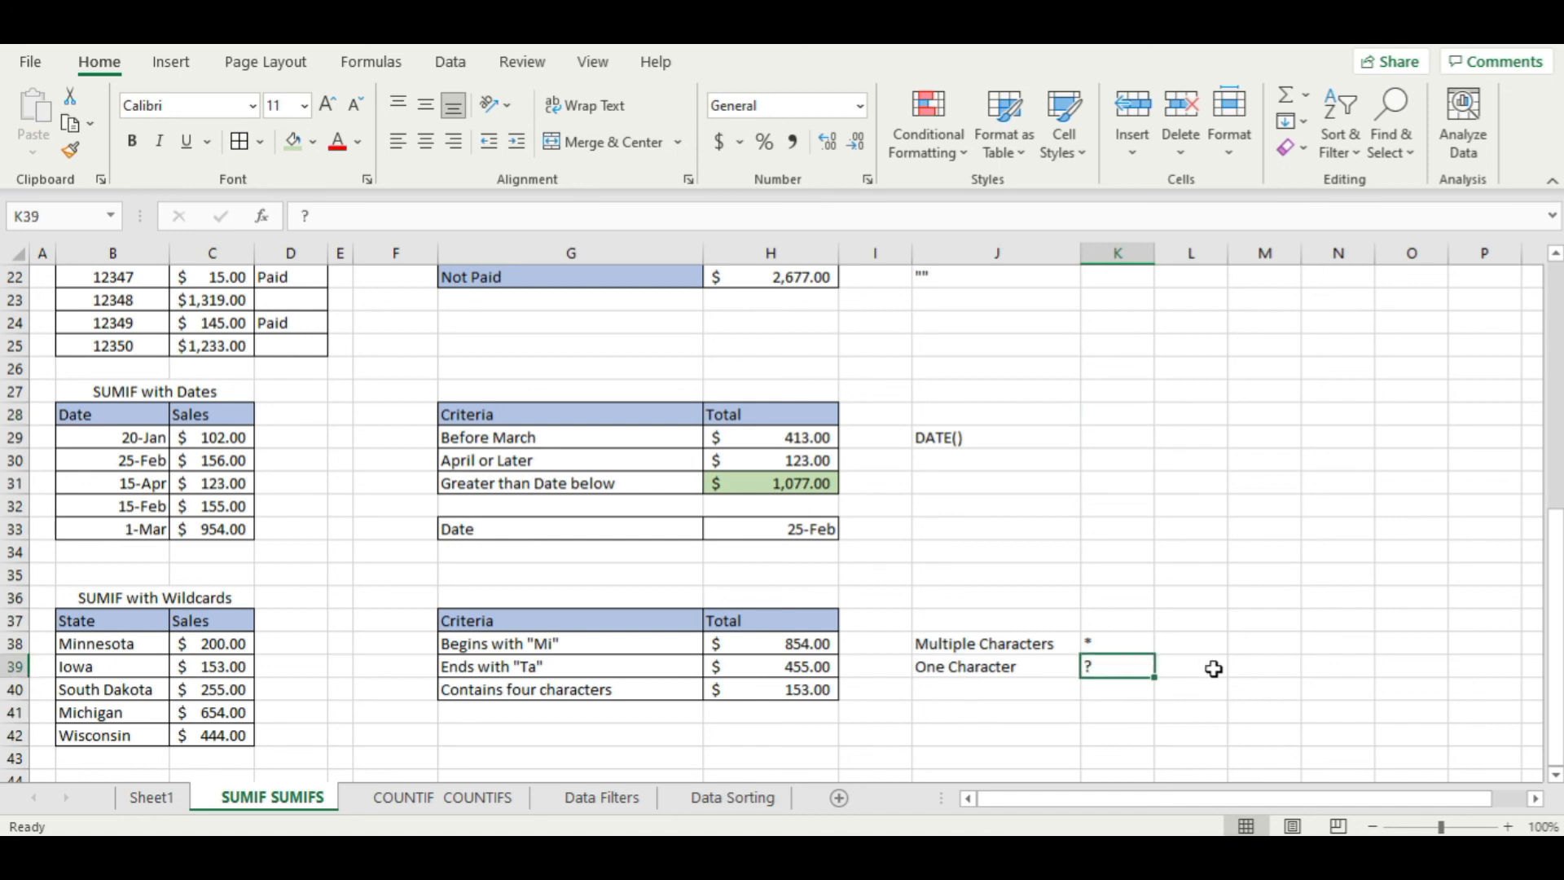
click(1118, 693)
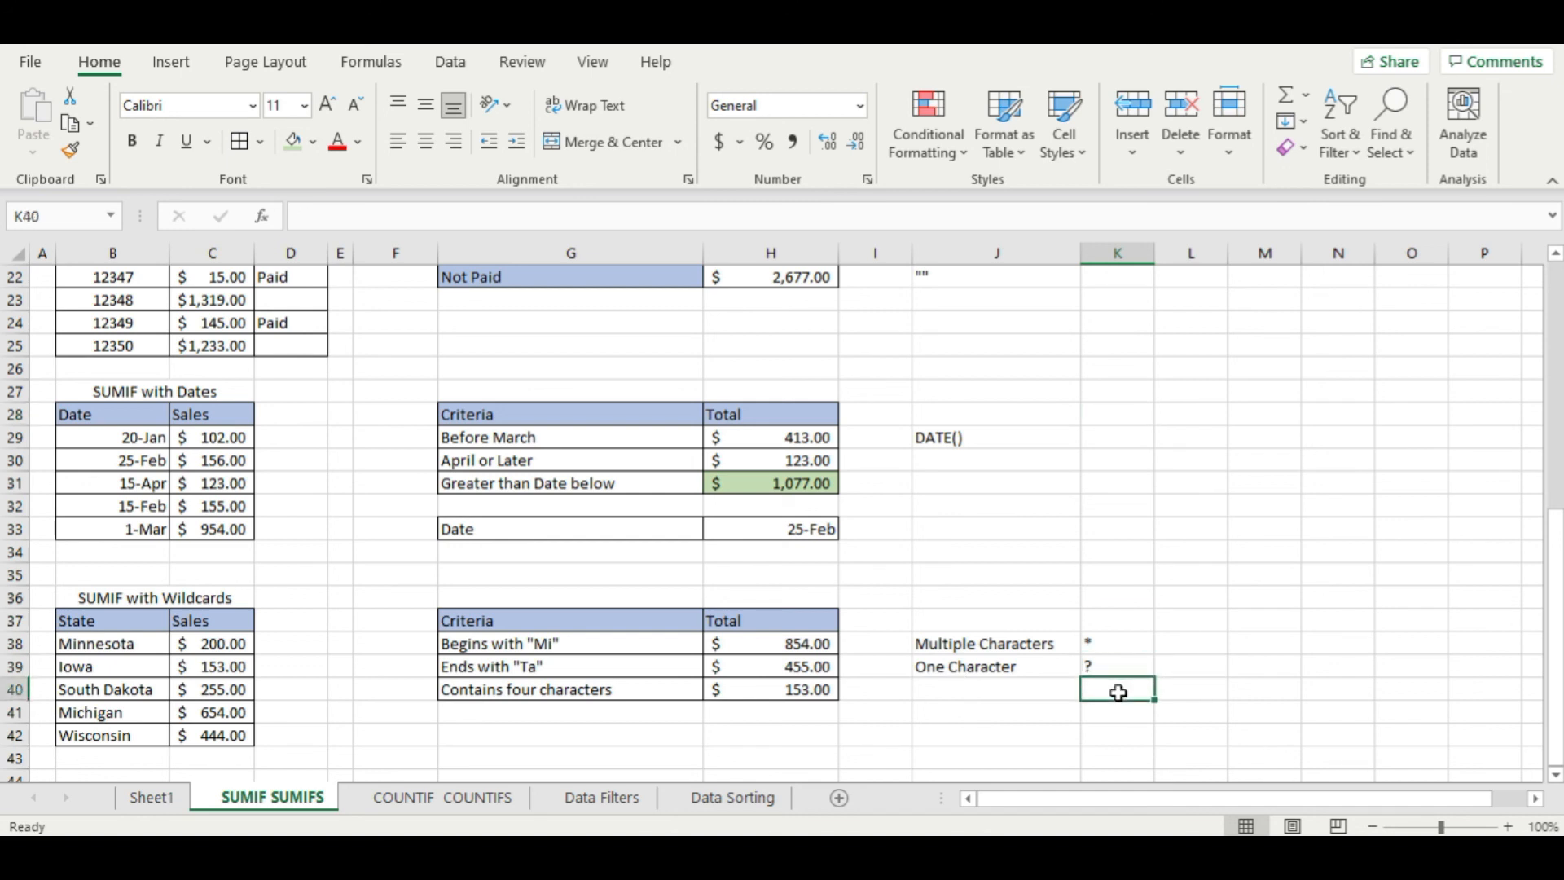
text(??)
key(Return)
key(Up)
key(Left)
text(Two)
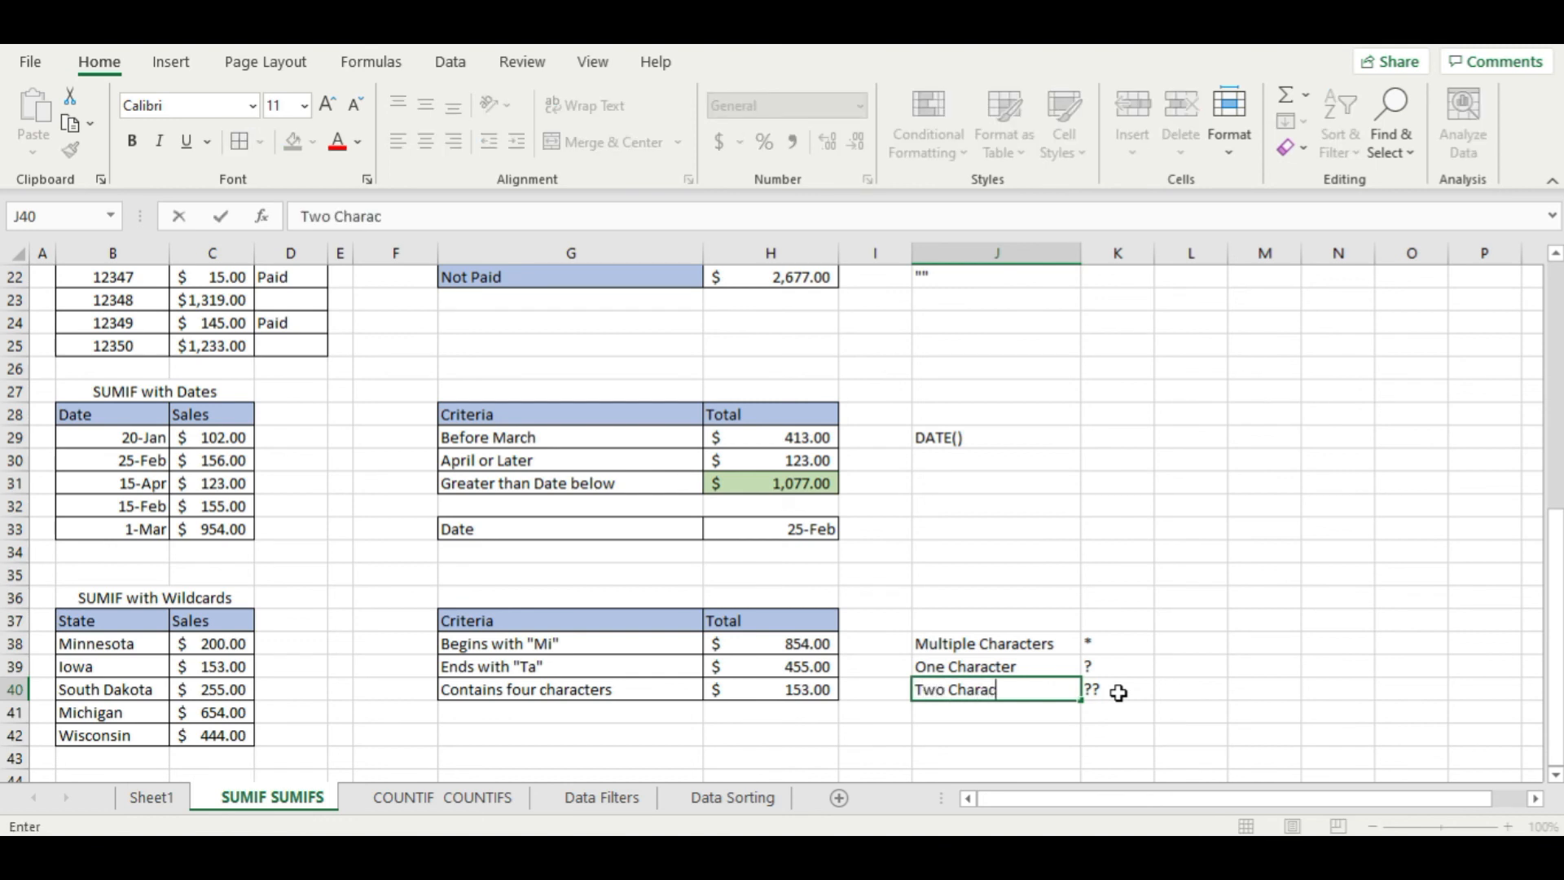
key(Return)
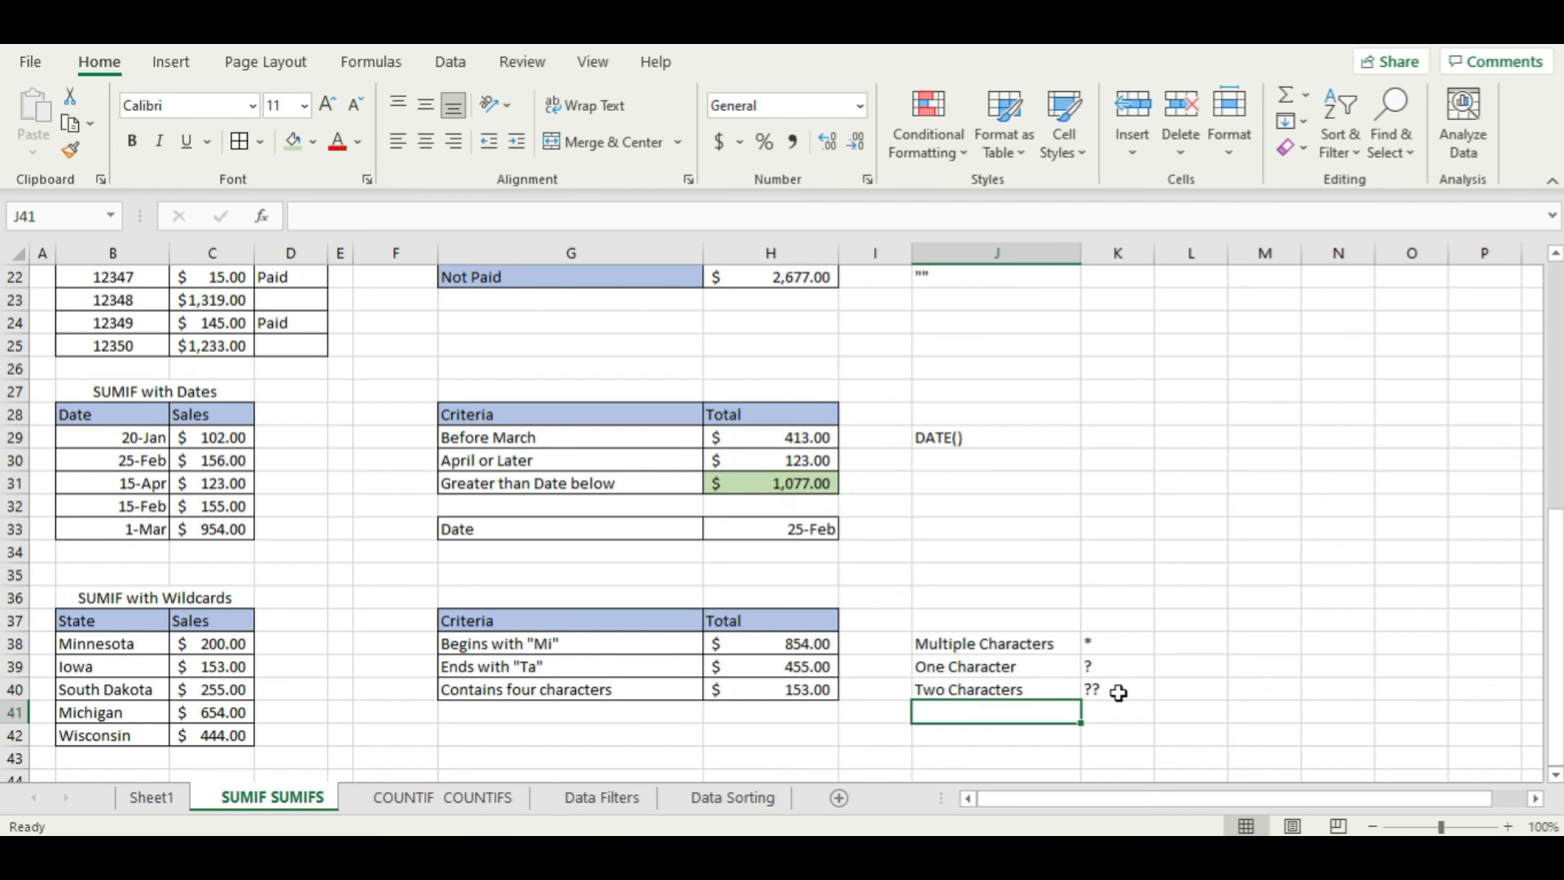
click(1168, 672)
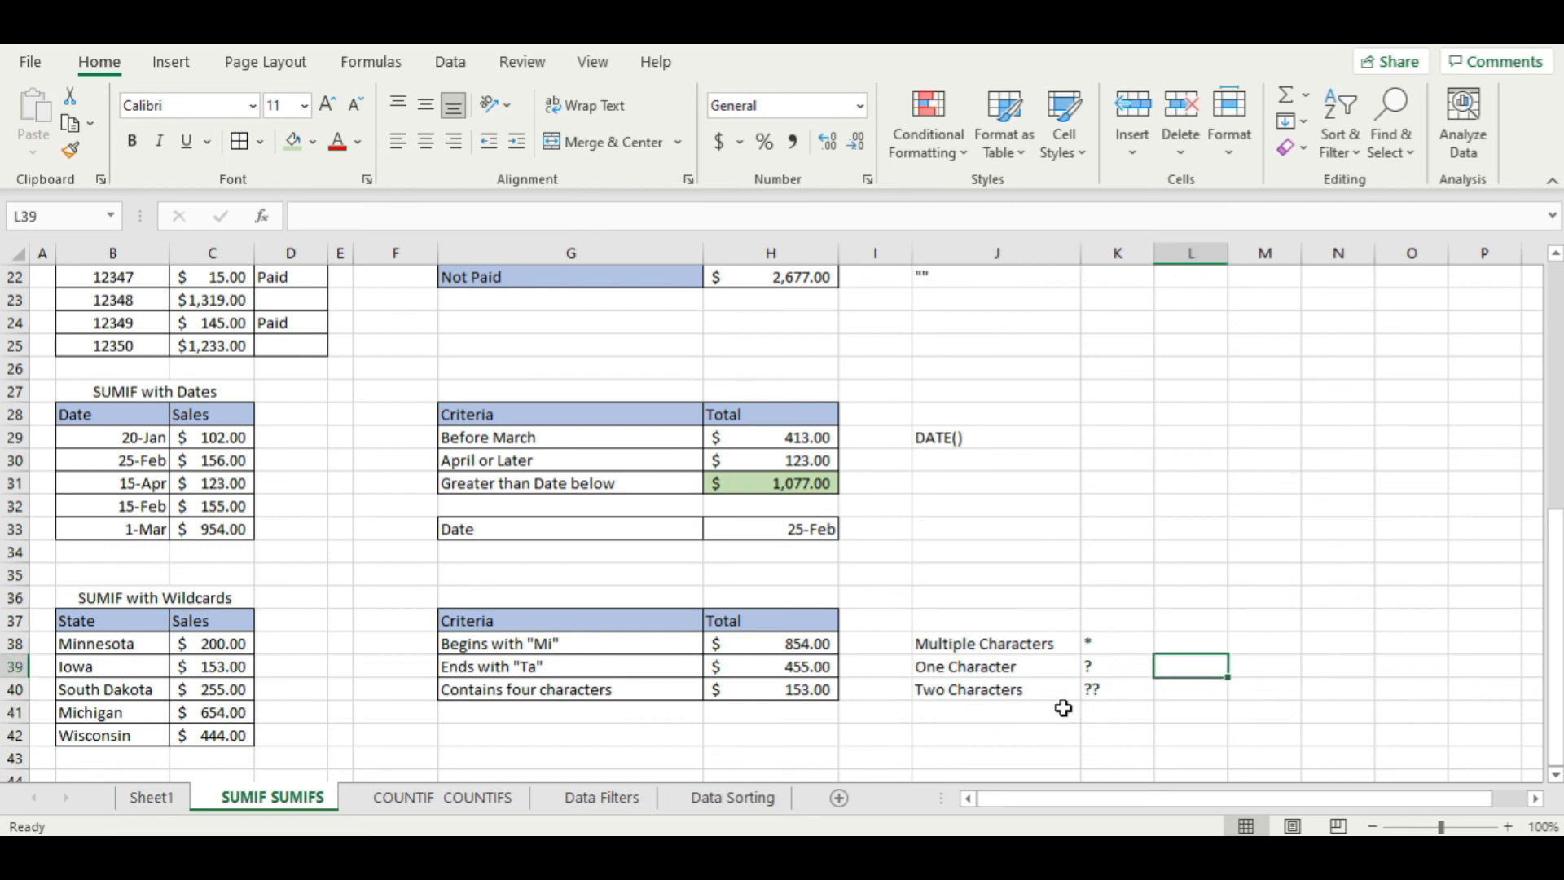
- Review the wildcard notes in J38:K40 beside the SUMIF with Wildcards section
click(1111, 642)
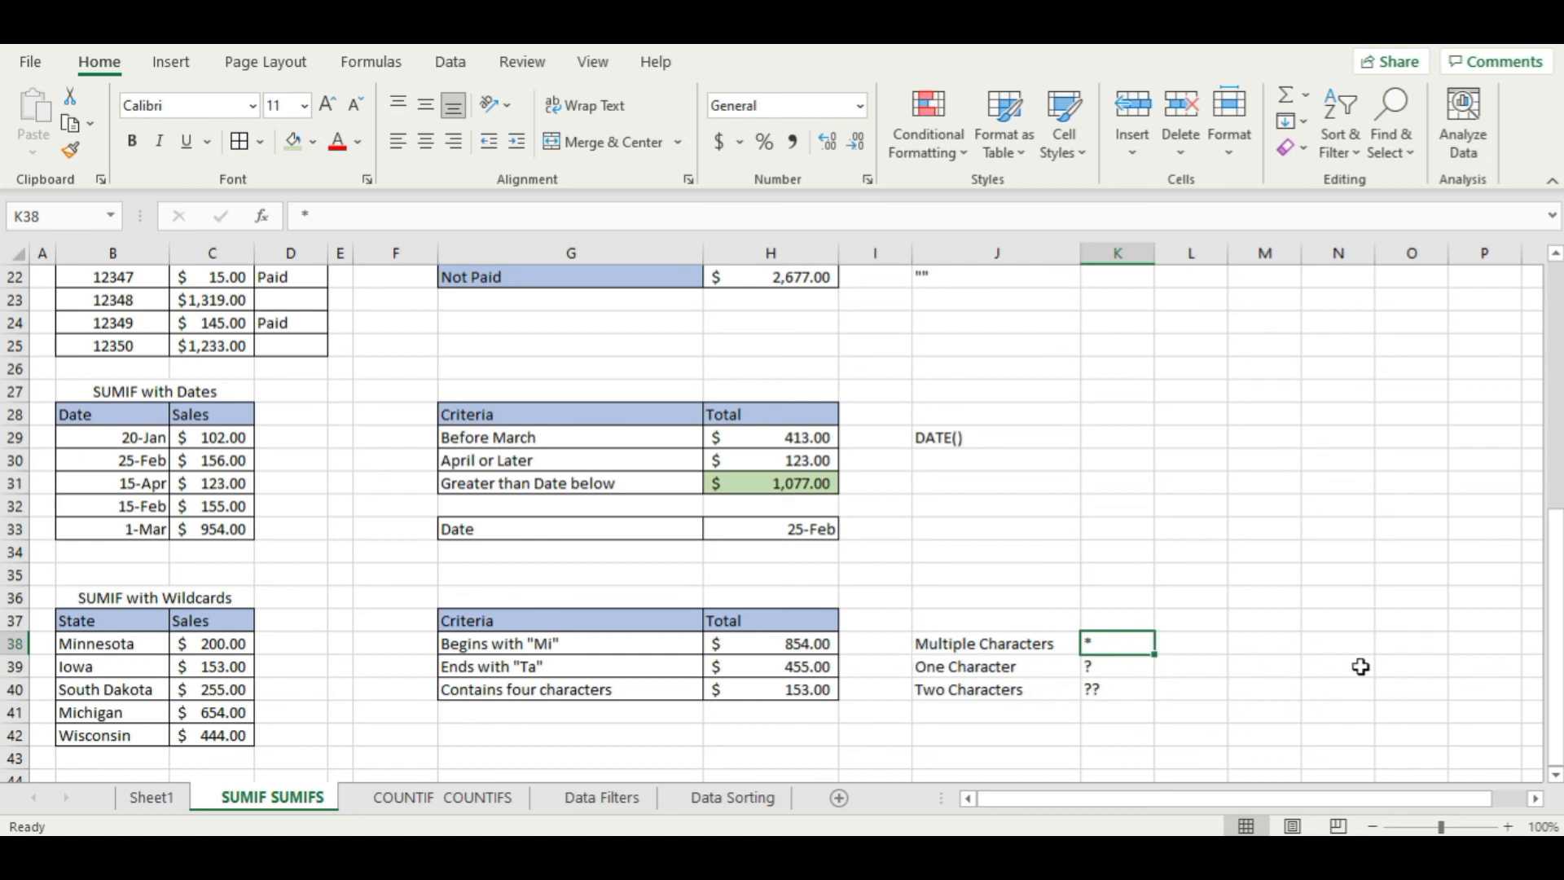
click(1005, 690)
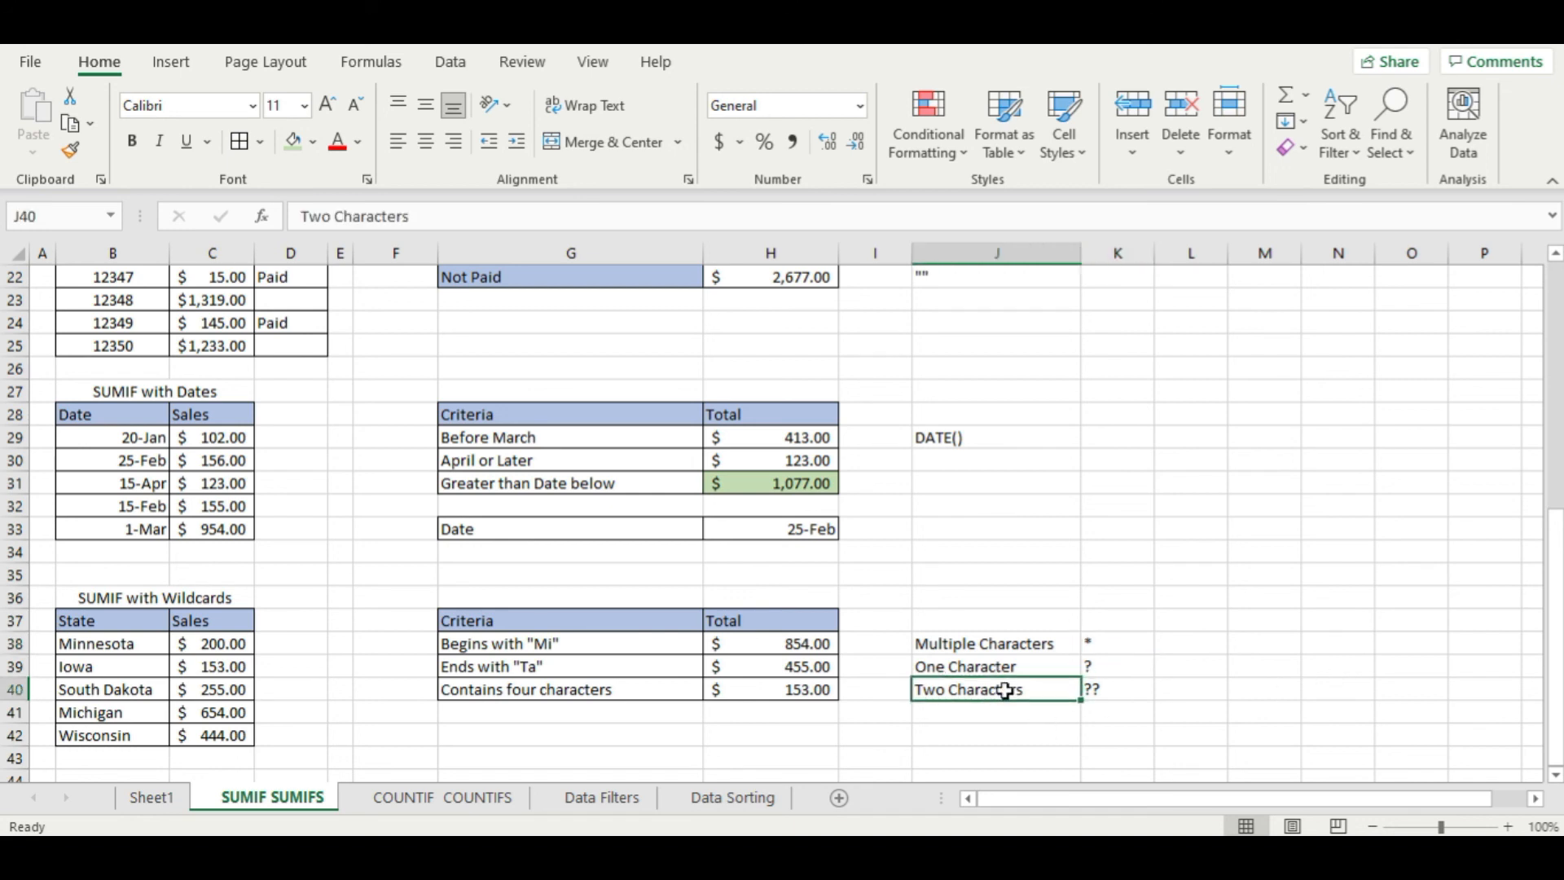
click(484, 714)
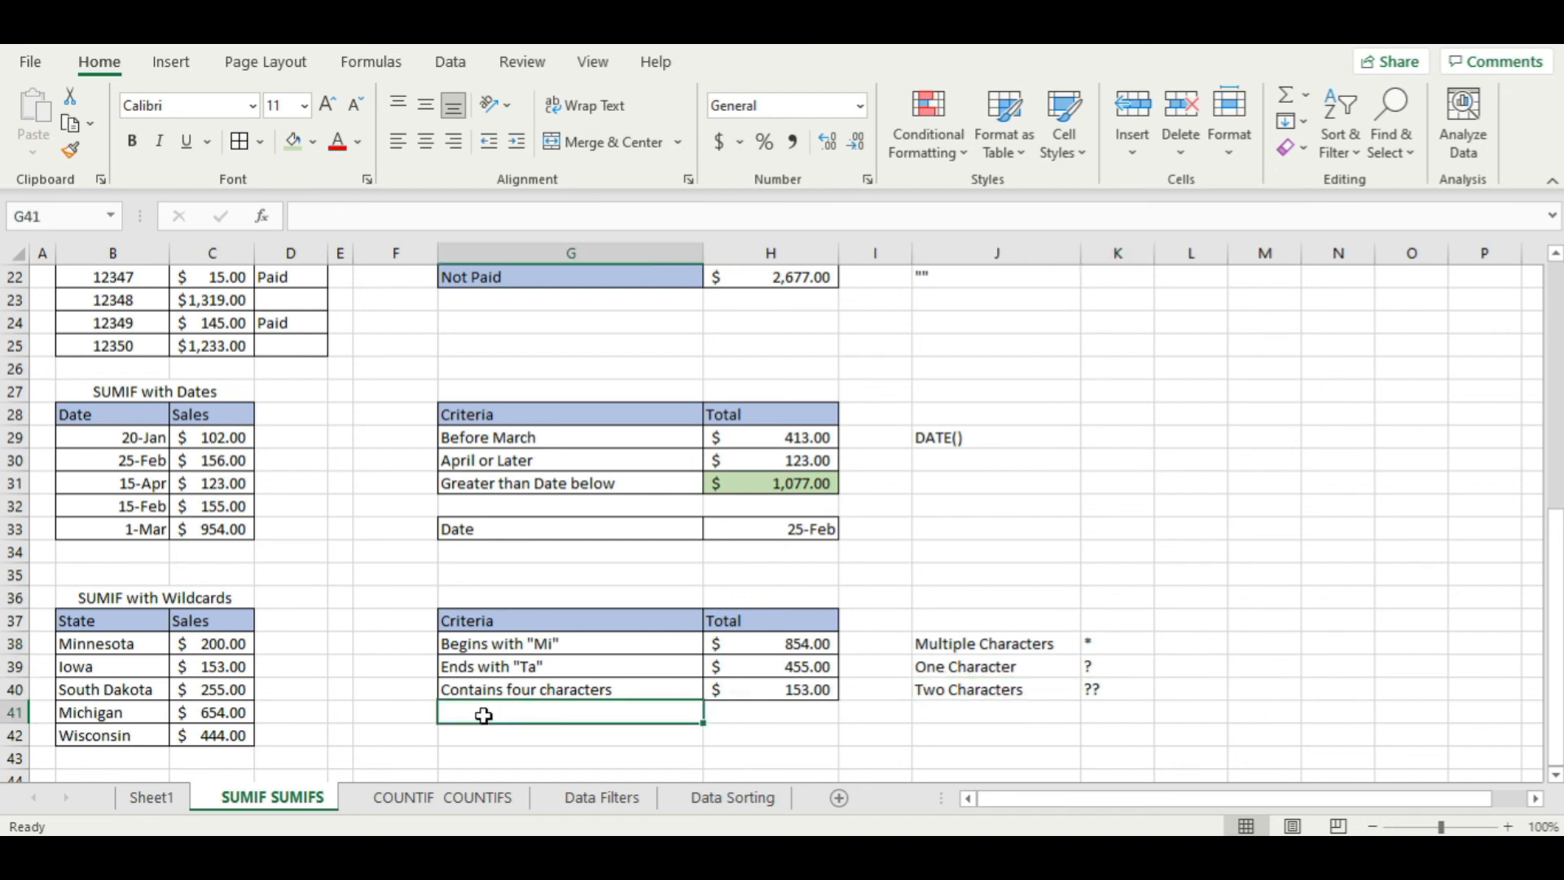
- Widen column F so the criteria labels in the SUMIF Equals to section fit in full
scroll(483, 715, down, 1)
scroll(484, 717, up, 1)
scroll(483, 717, up, 4)
scroll(484, 717, up, 3)
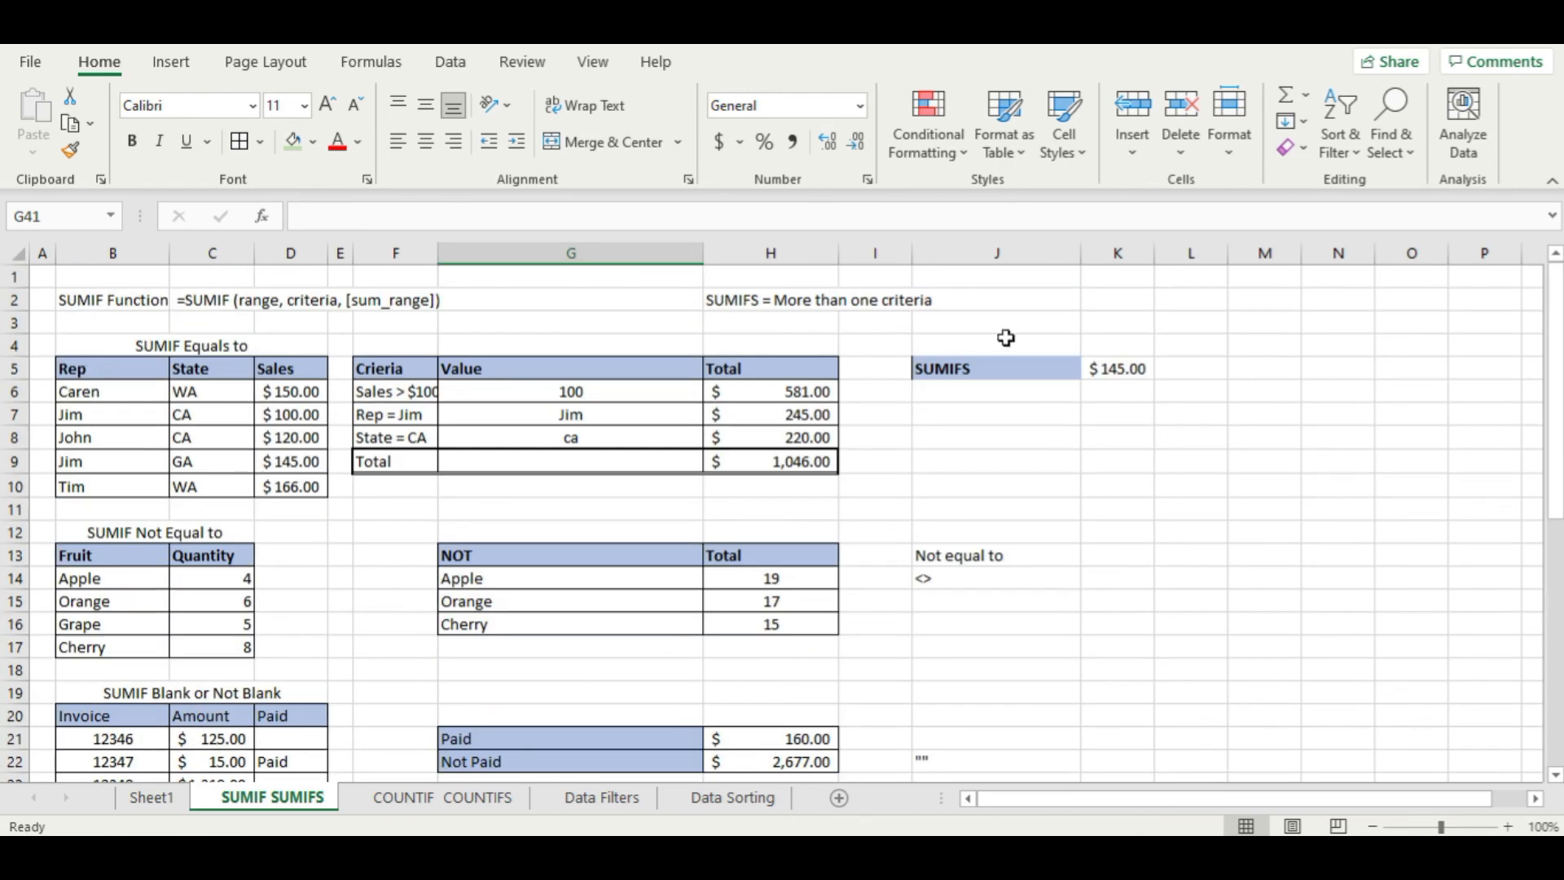
click(1059, 526)
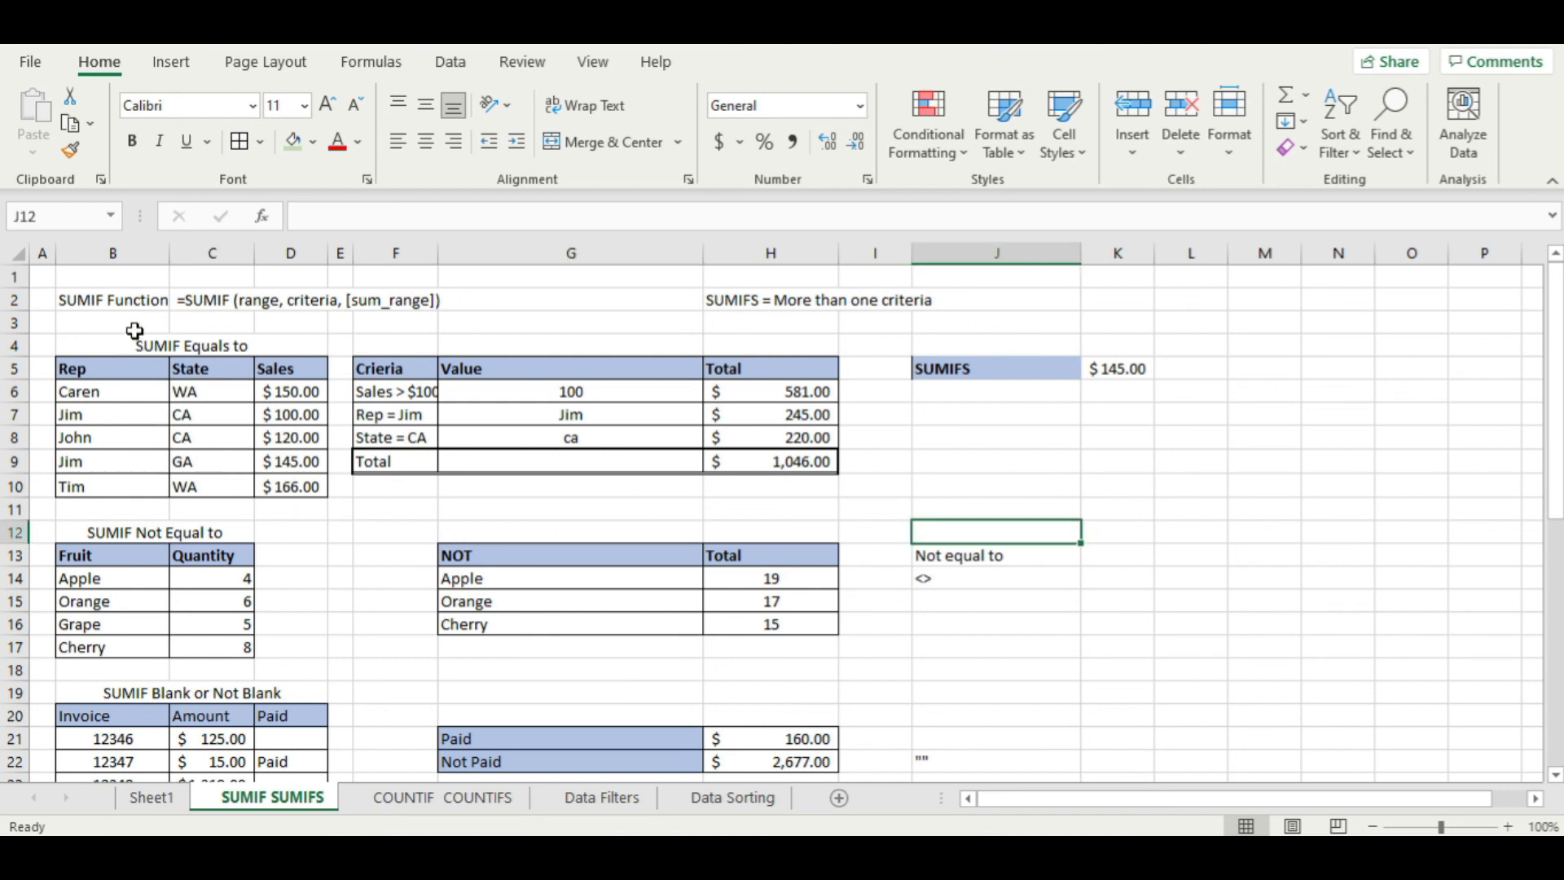
drag(439, 255, 536, 257)
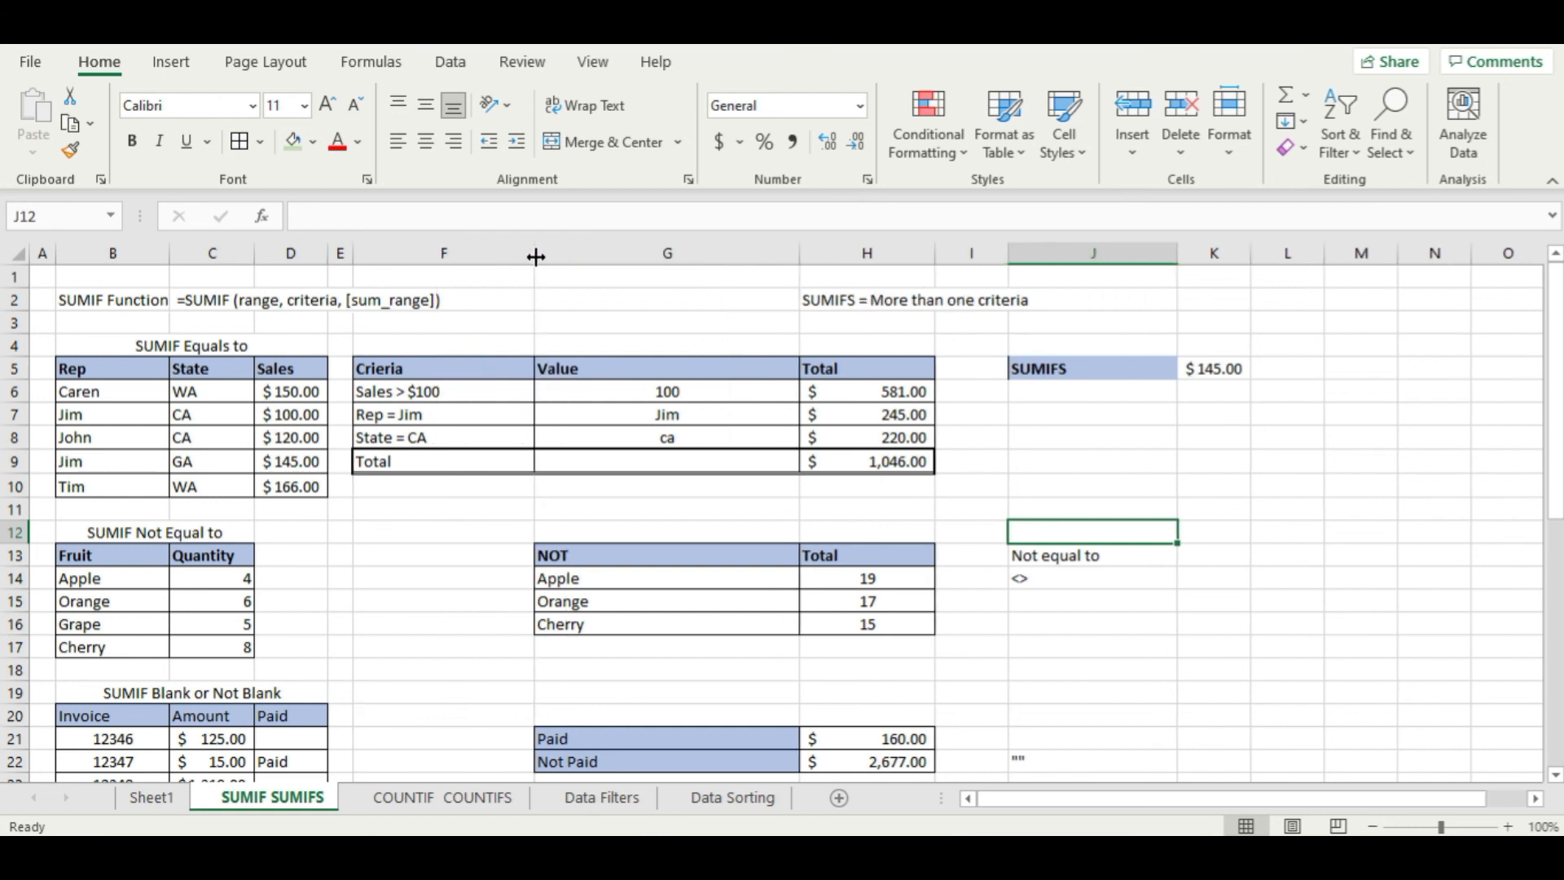
click(484, 509)
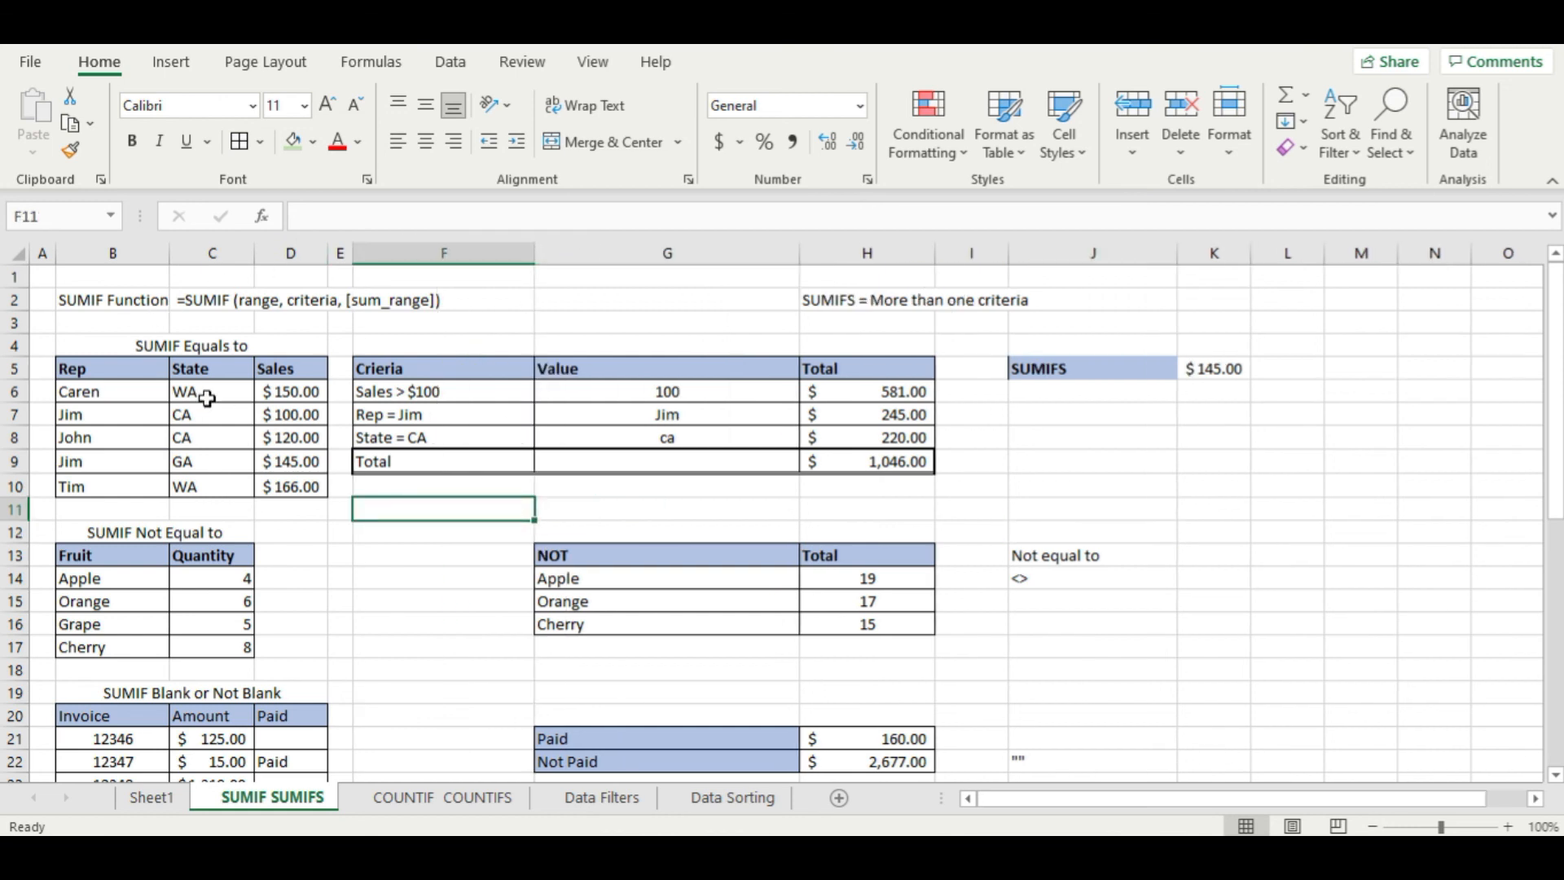
- Review the SUMIF formulas in H8 and H6 and look over the COUNTIF COUNTIFS sheet
click(888, 442)
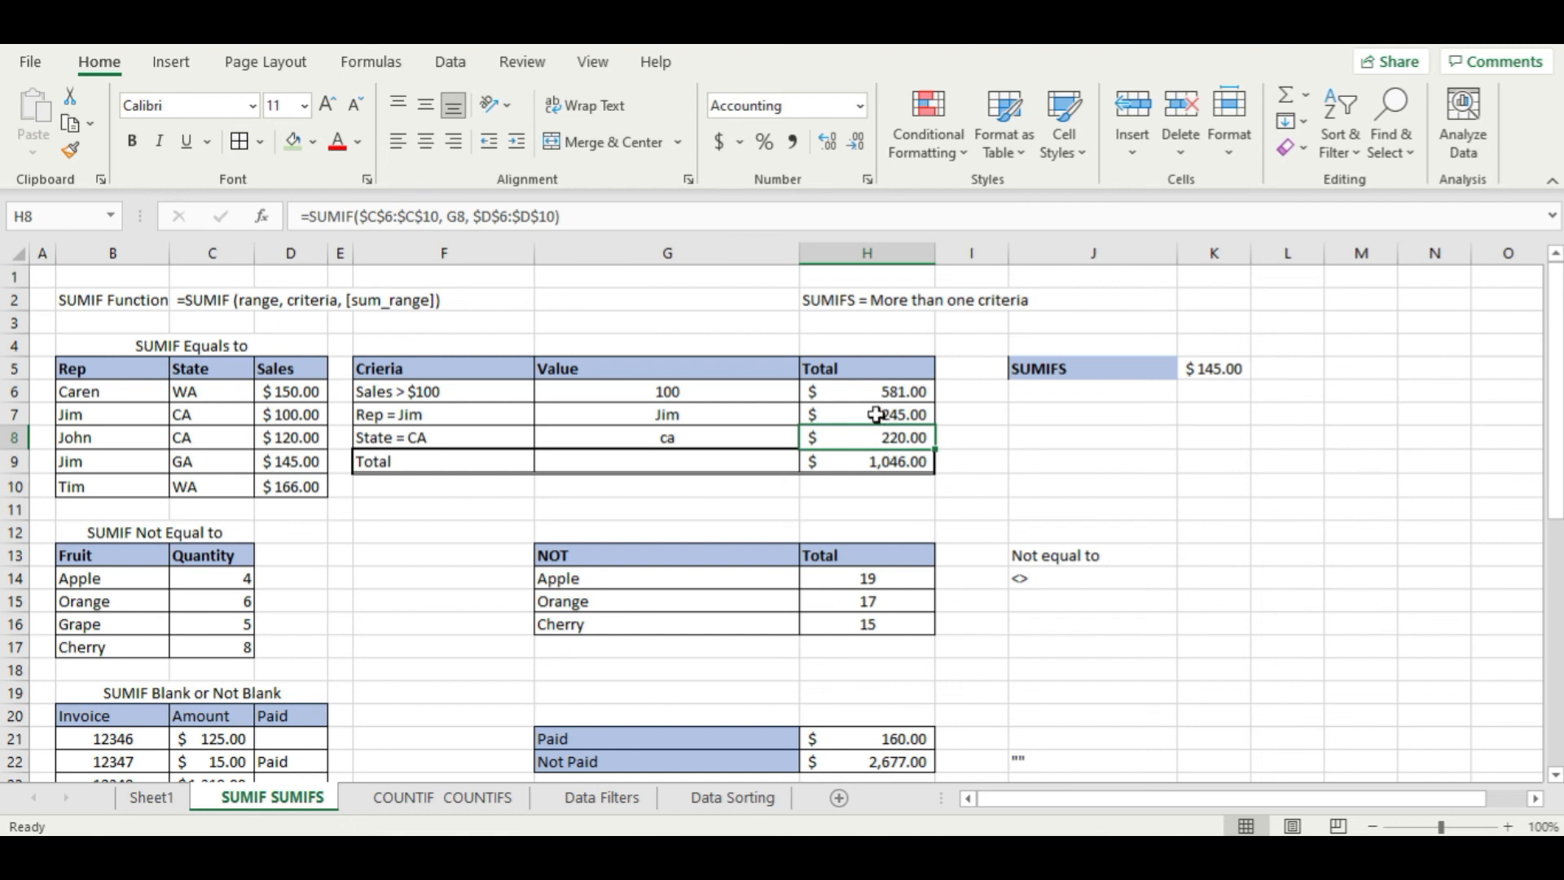
click(892, 392)
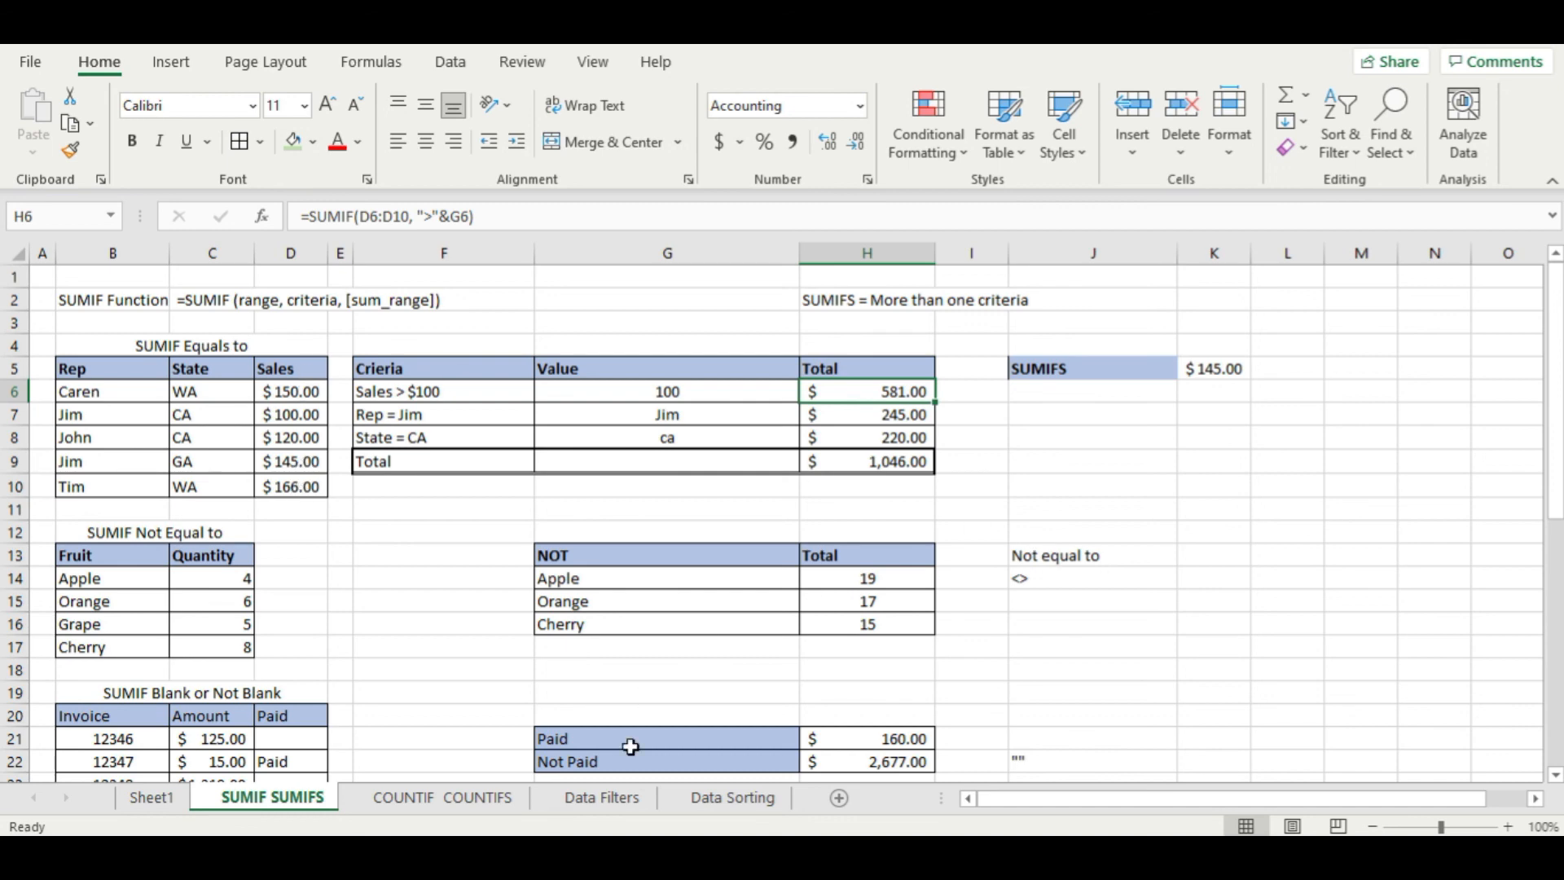
click(448, 800)
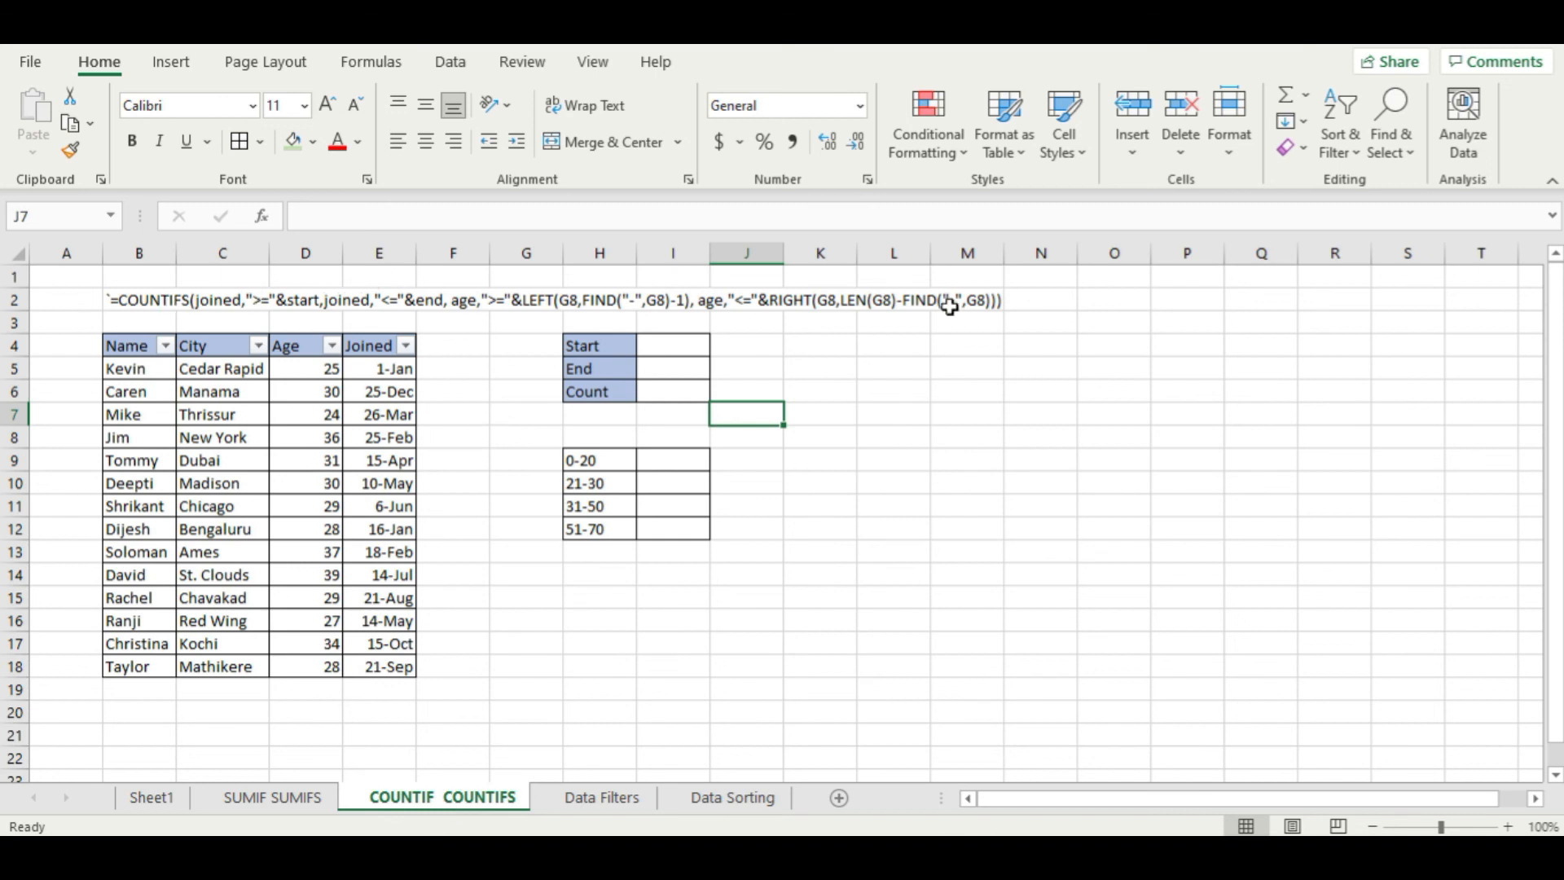
click(301, 802)
click(1070, 497)
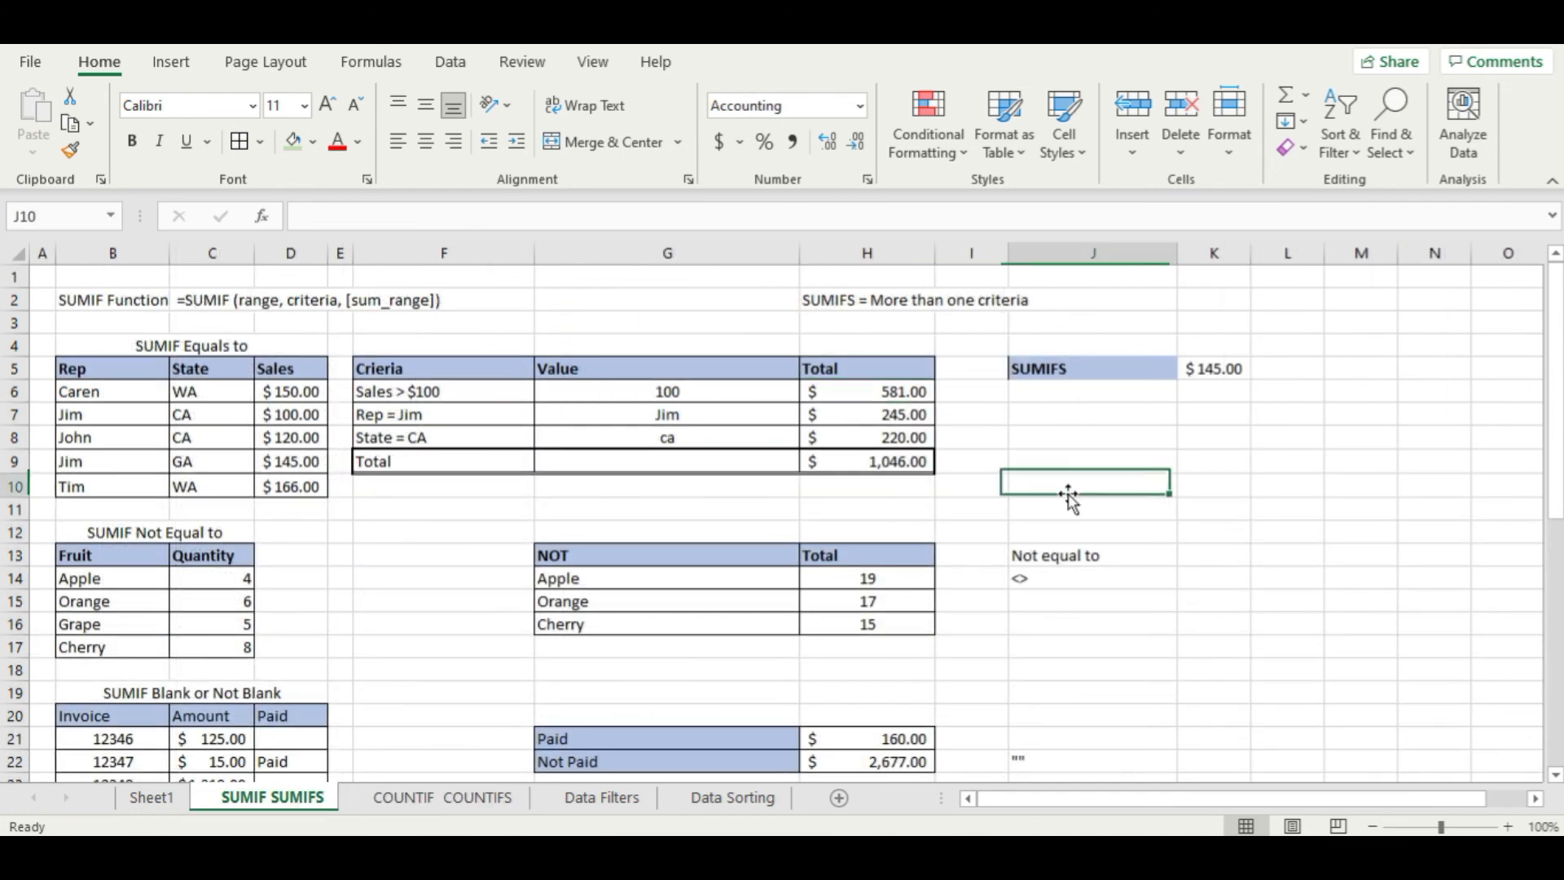
- Change the function in the H6 formula to COUNTIF, keeping the range D6:D10 and the criterion ">"&G6
click(868, 395)
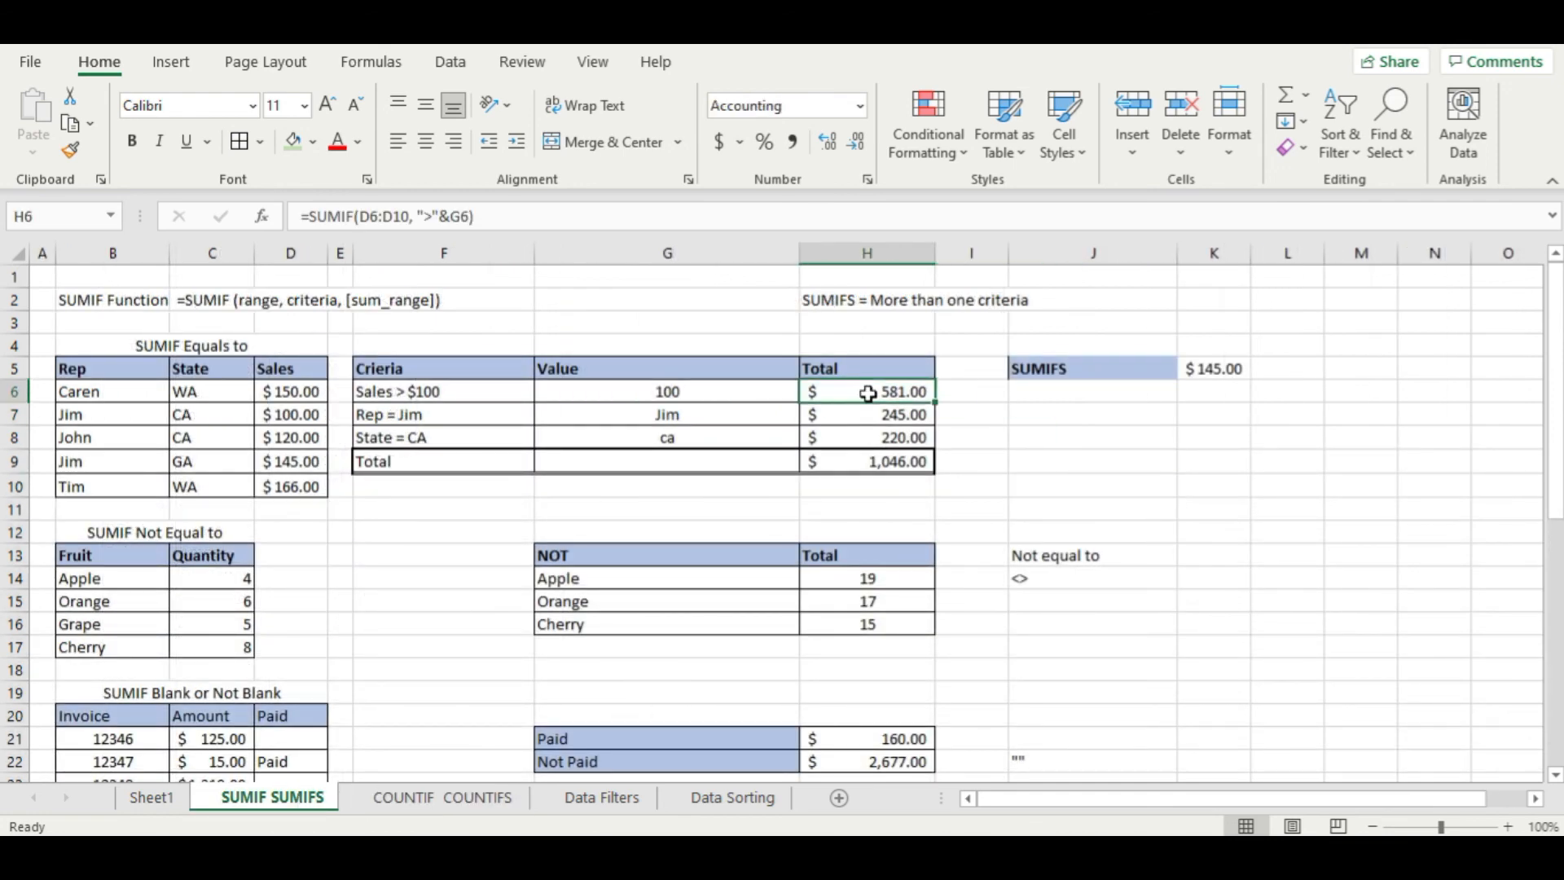
click(342, 215)
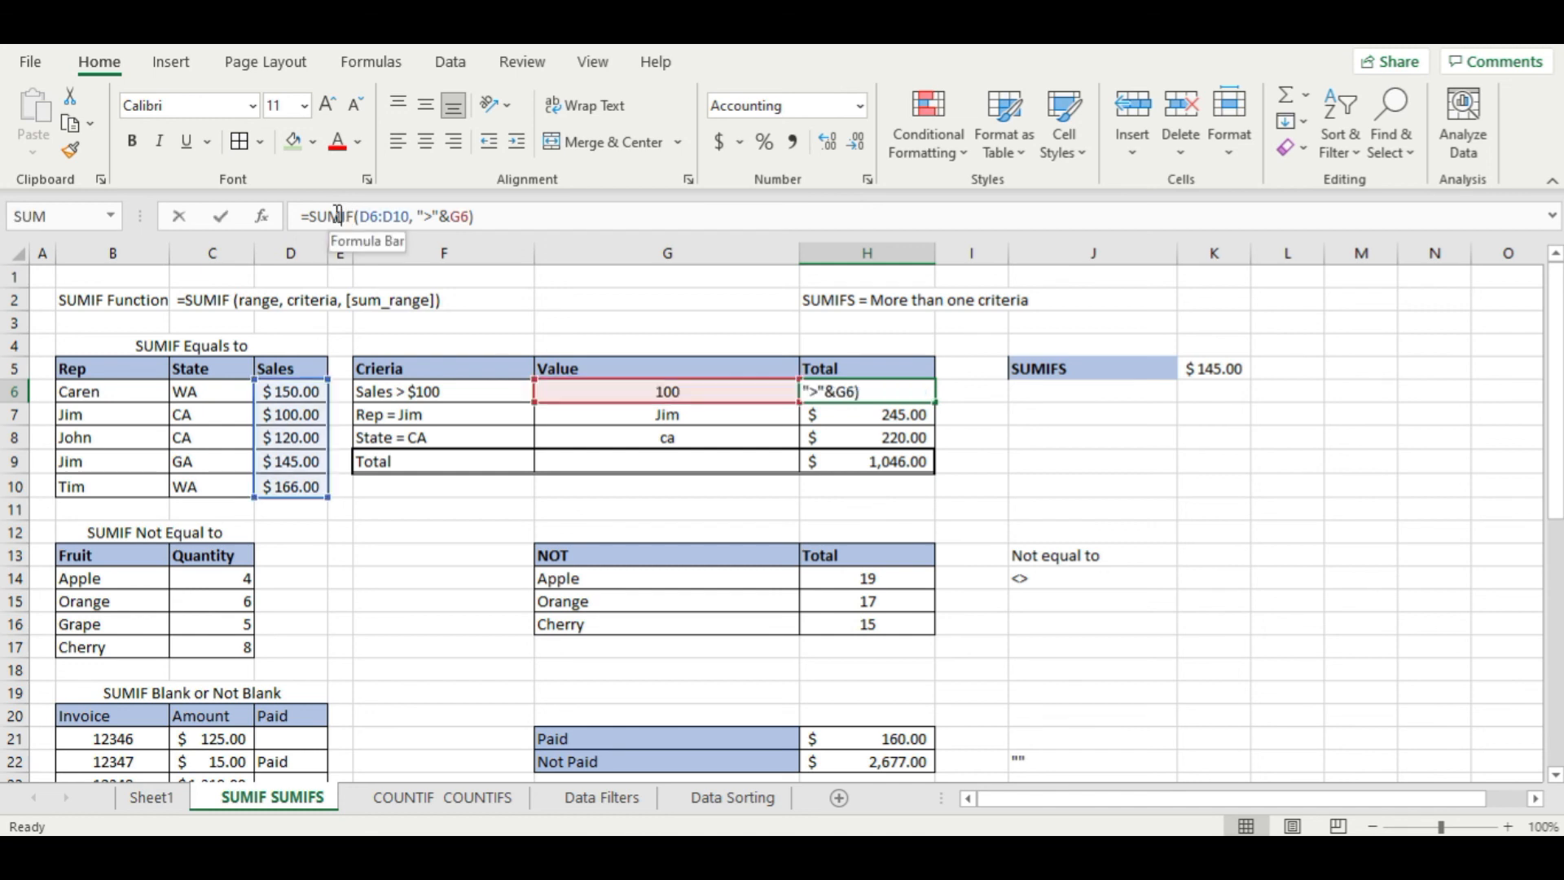
drag(318, 210, 310, 210)
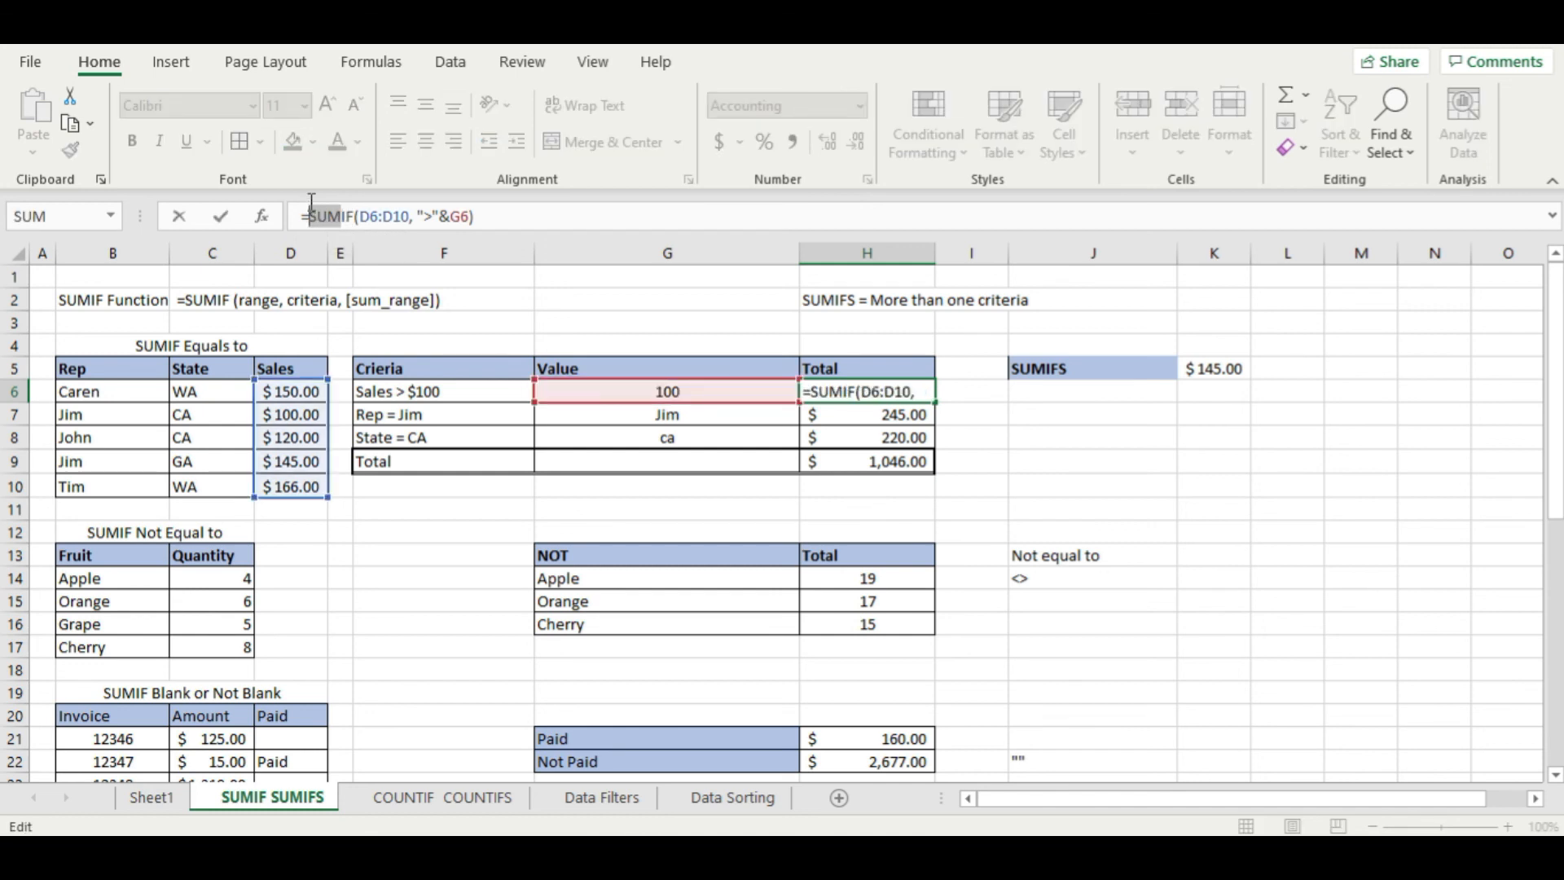
text(count)
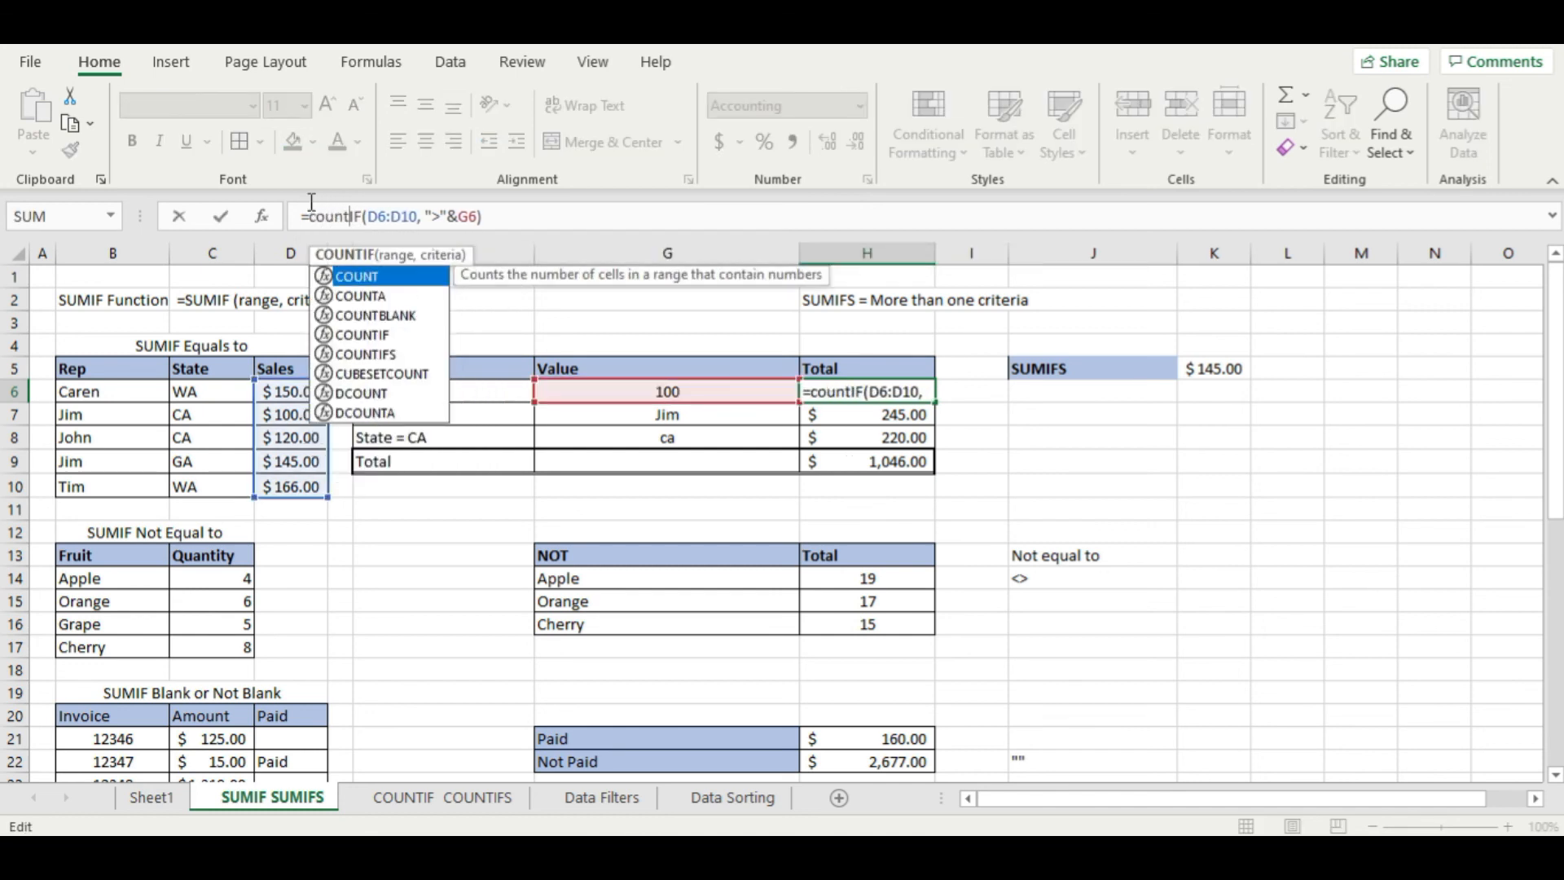
key(Return)
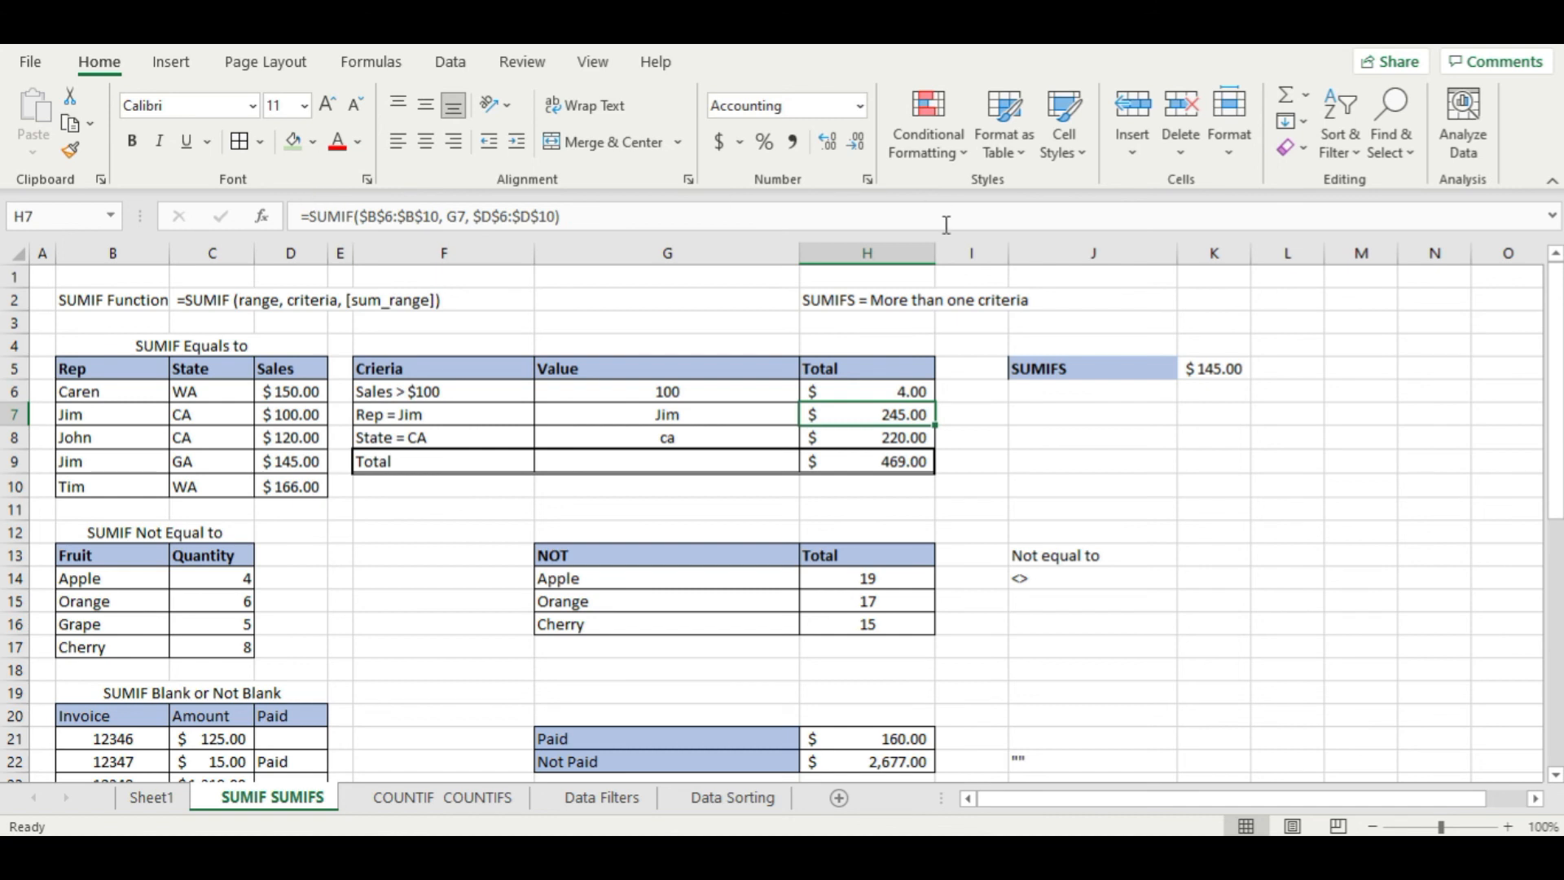
- Apply the Number format to the COUNTIF result in H6
click(843, 393)
click(859, 107)
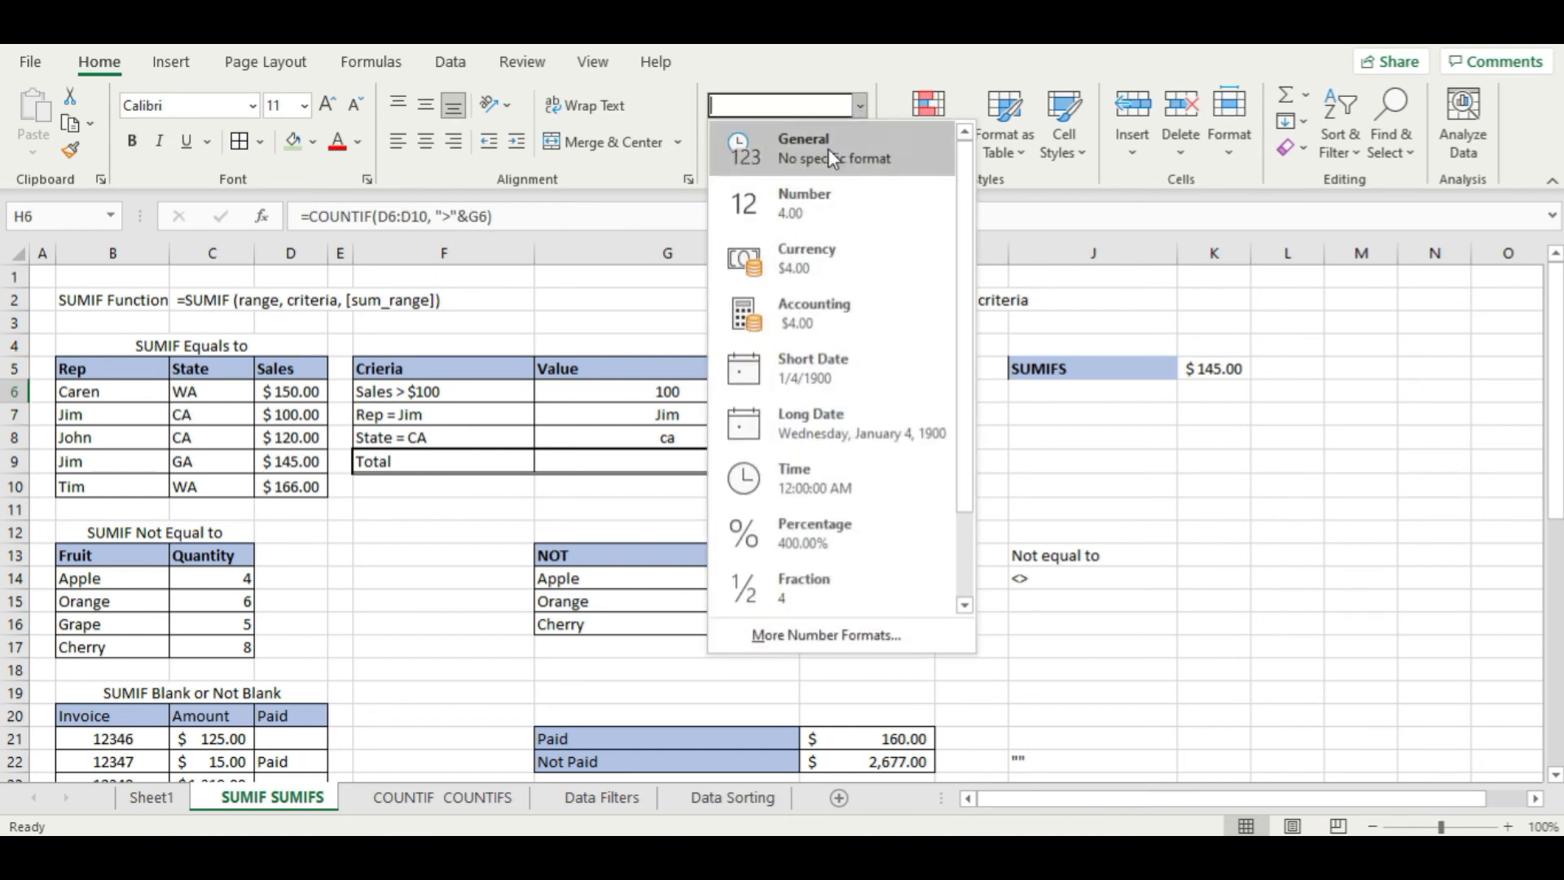
click(824, 202)
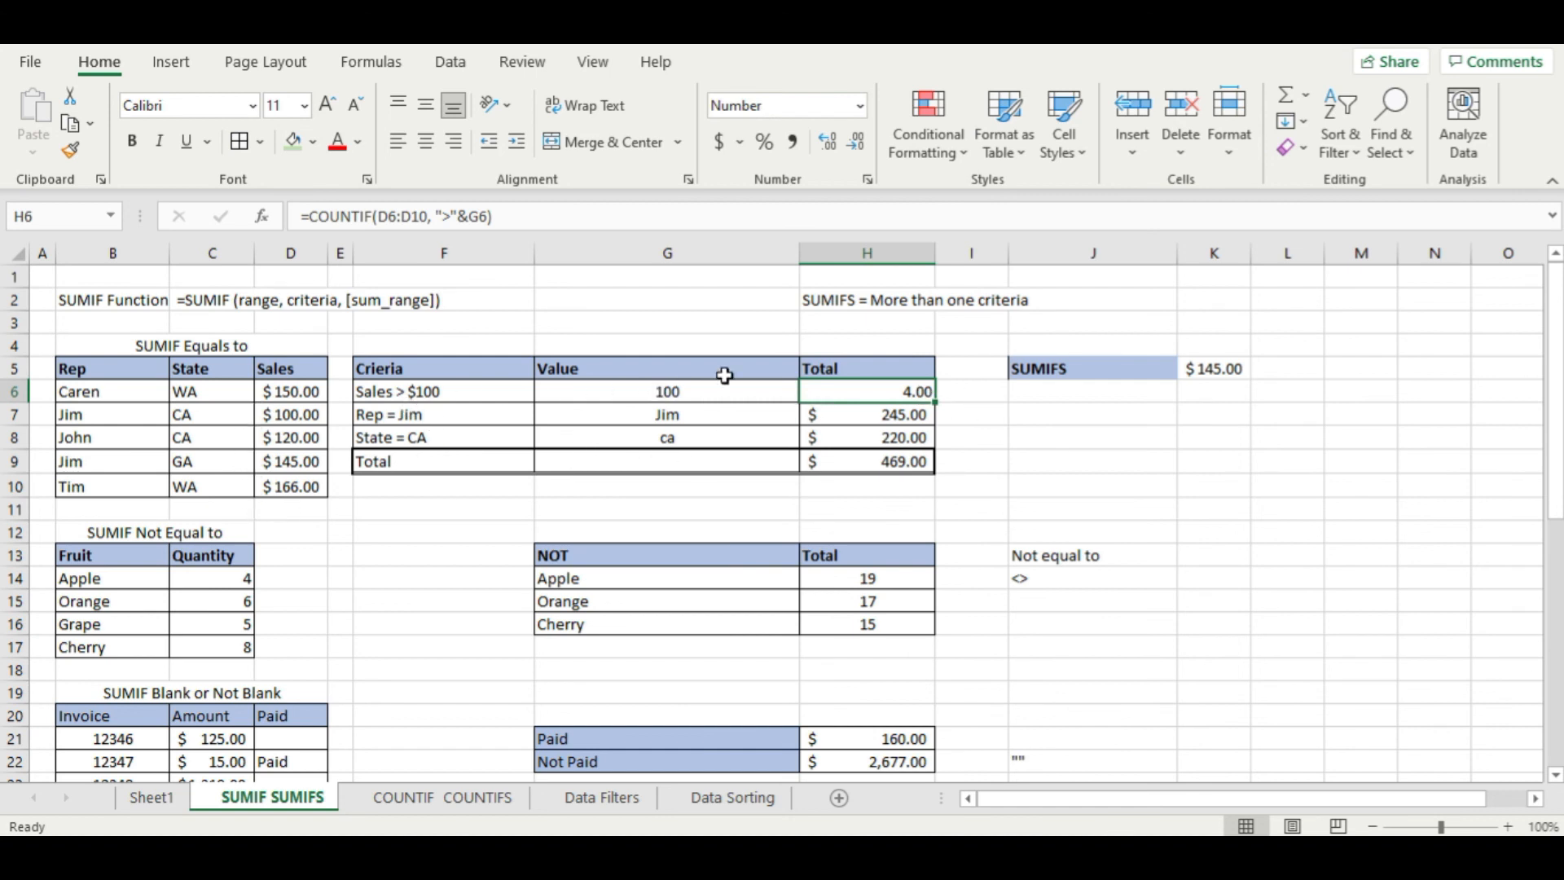
- Examine the function name in the H6 formula, and undo the Number format and the COUNTIF change
click(362, 215)
drag(362, 215, 303, 226)
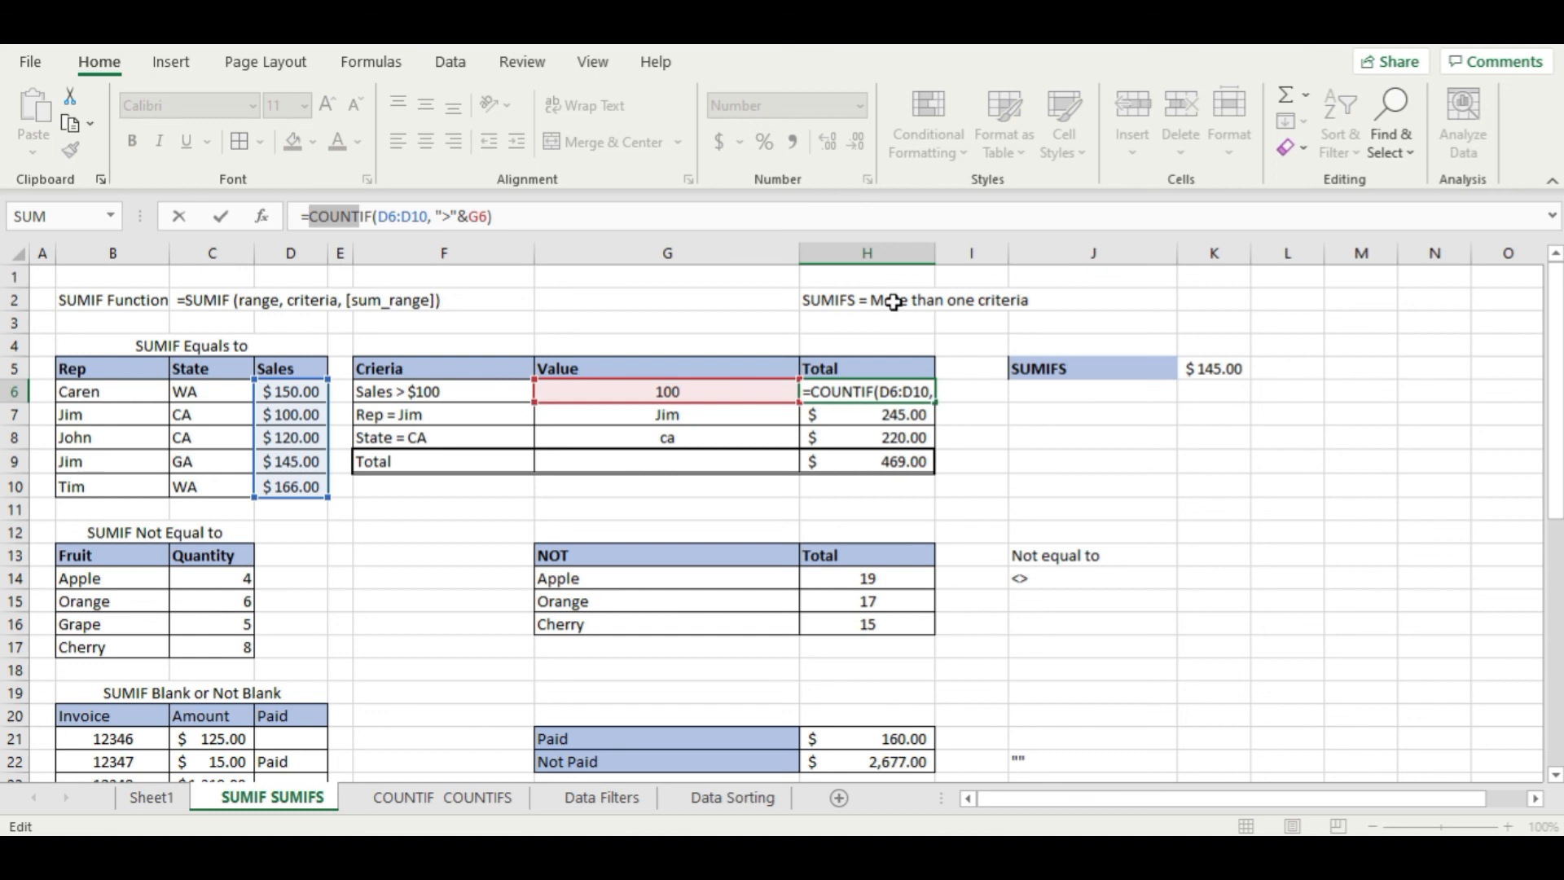
key(ctrl+Return)
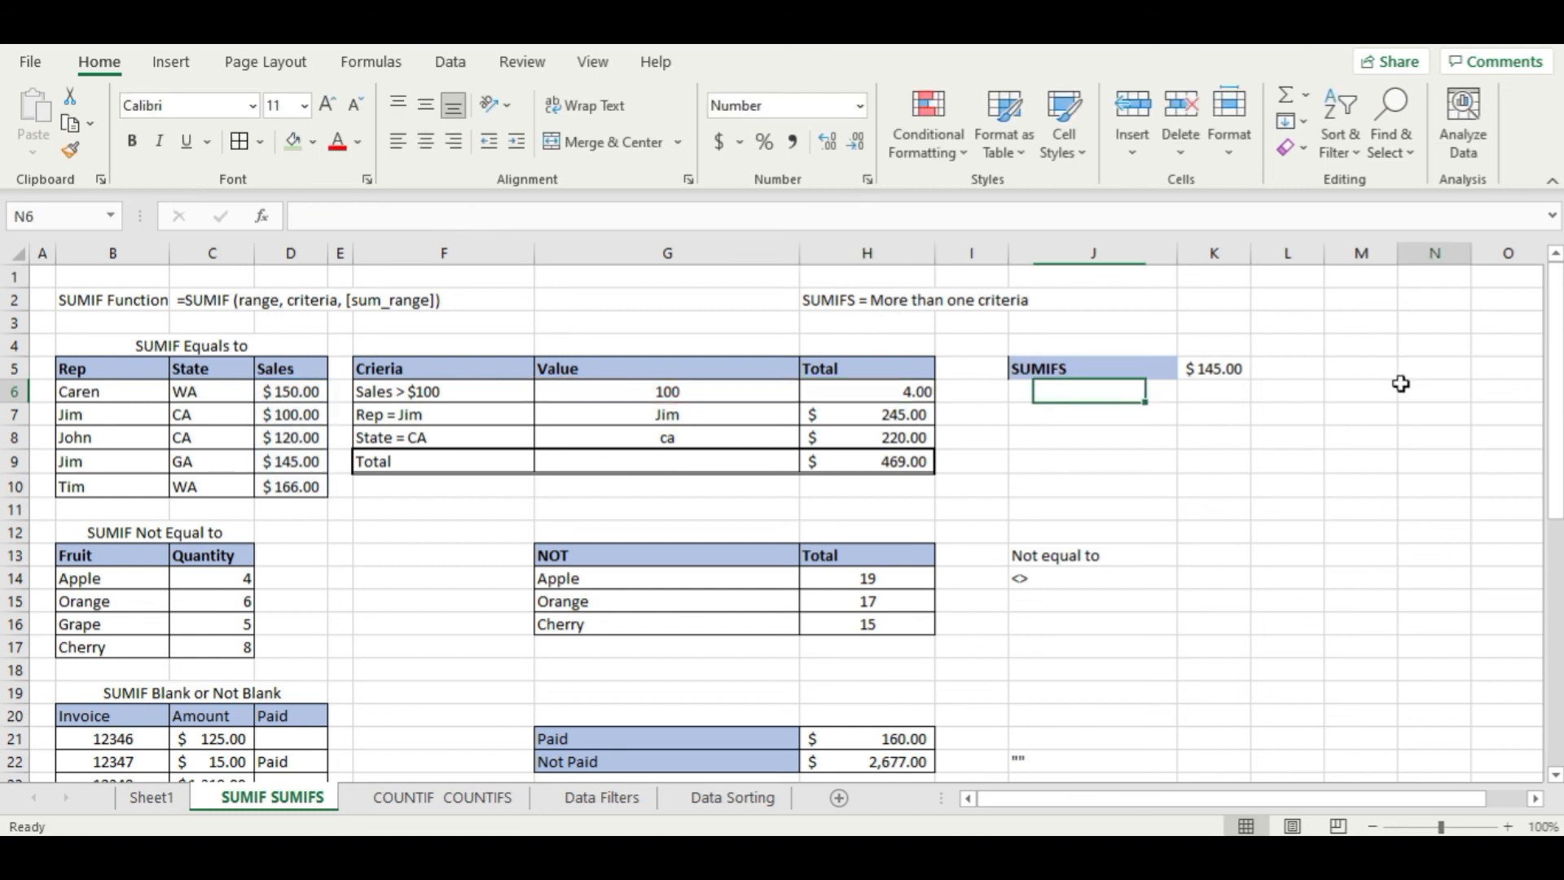
key(ctrl+z)
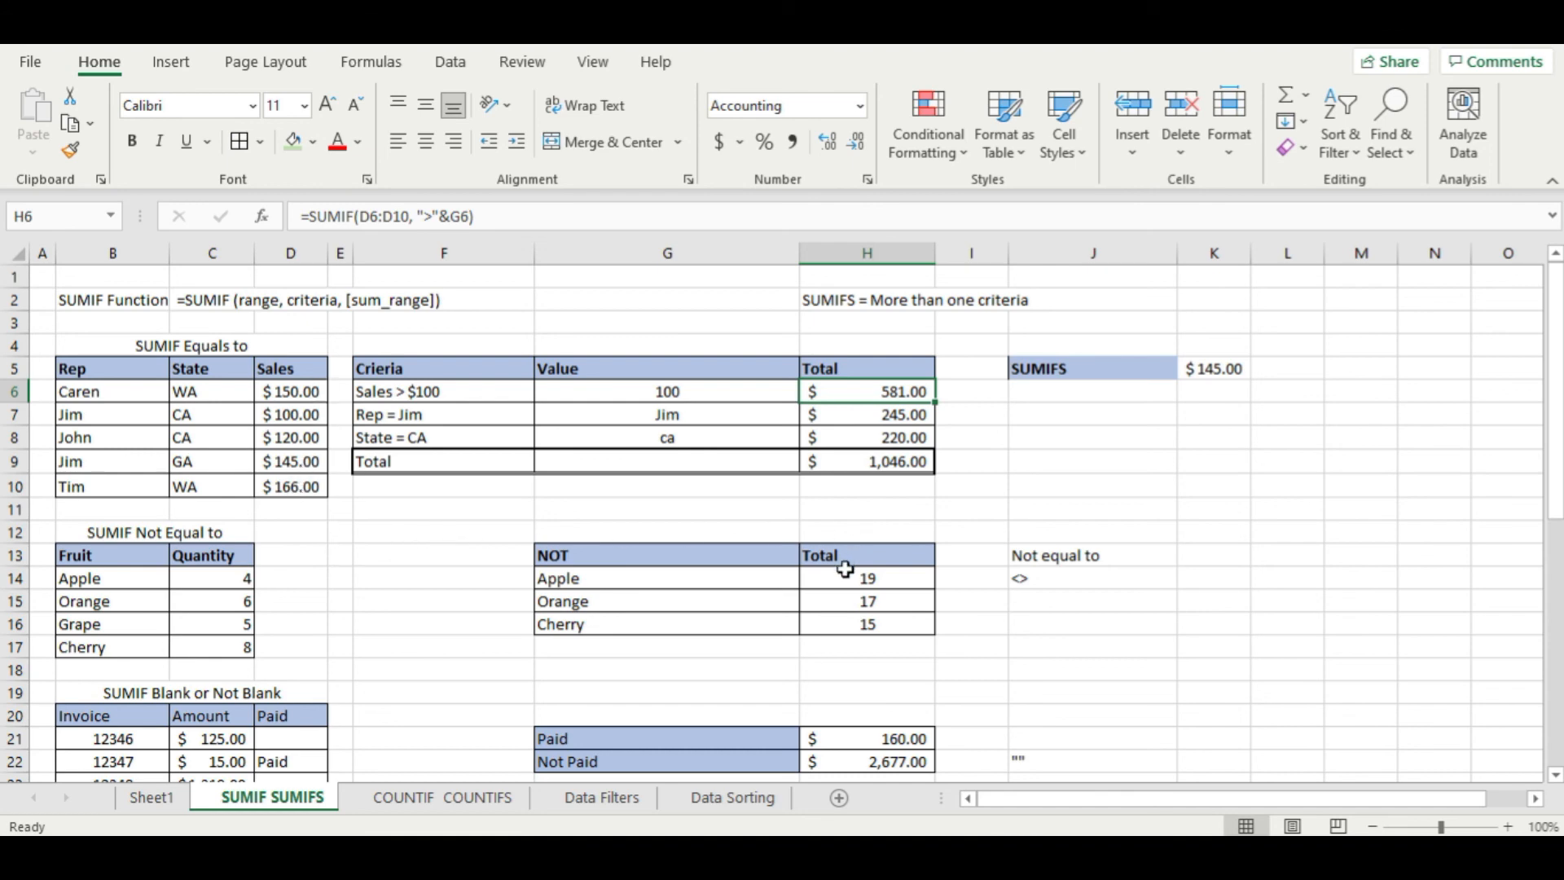
scroll(847, 570, down, 7)
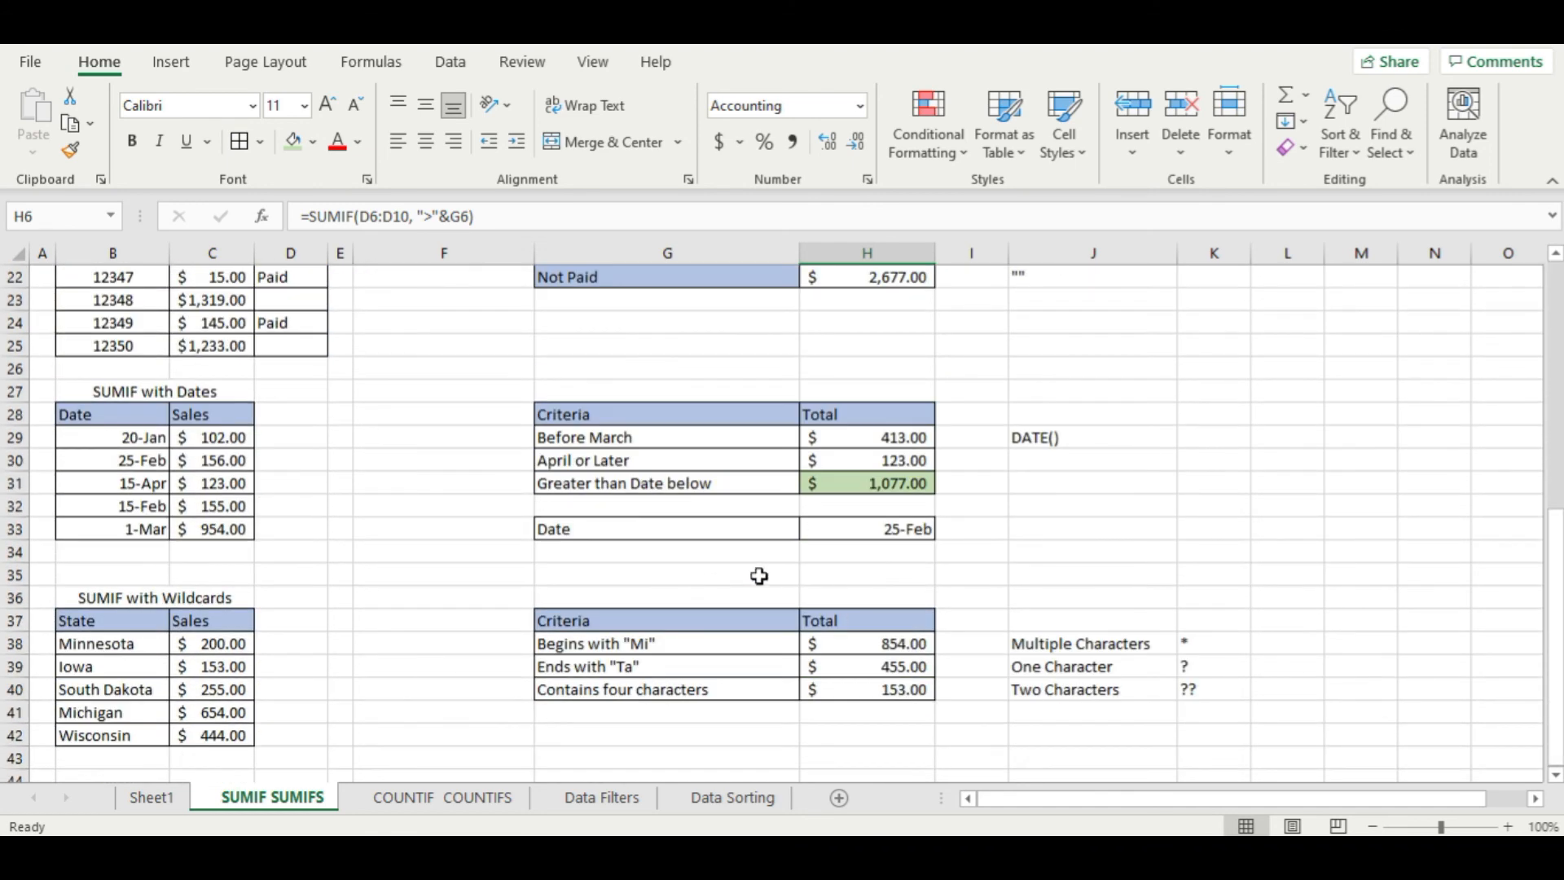
- Review the wildcard and date SUMIF totals, then look over the remaining sections of the SUMIF SUMIFS sheet
click(872, 646)
click(878, 667)
click(882, 689)
click(882, 464)
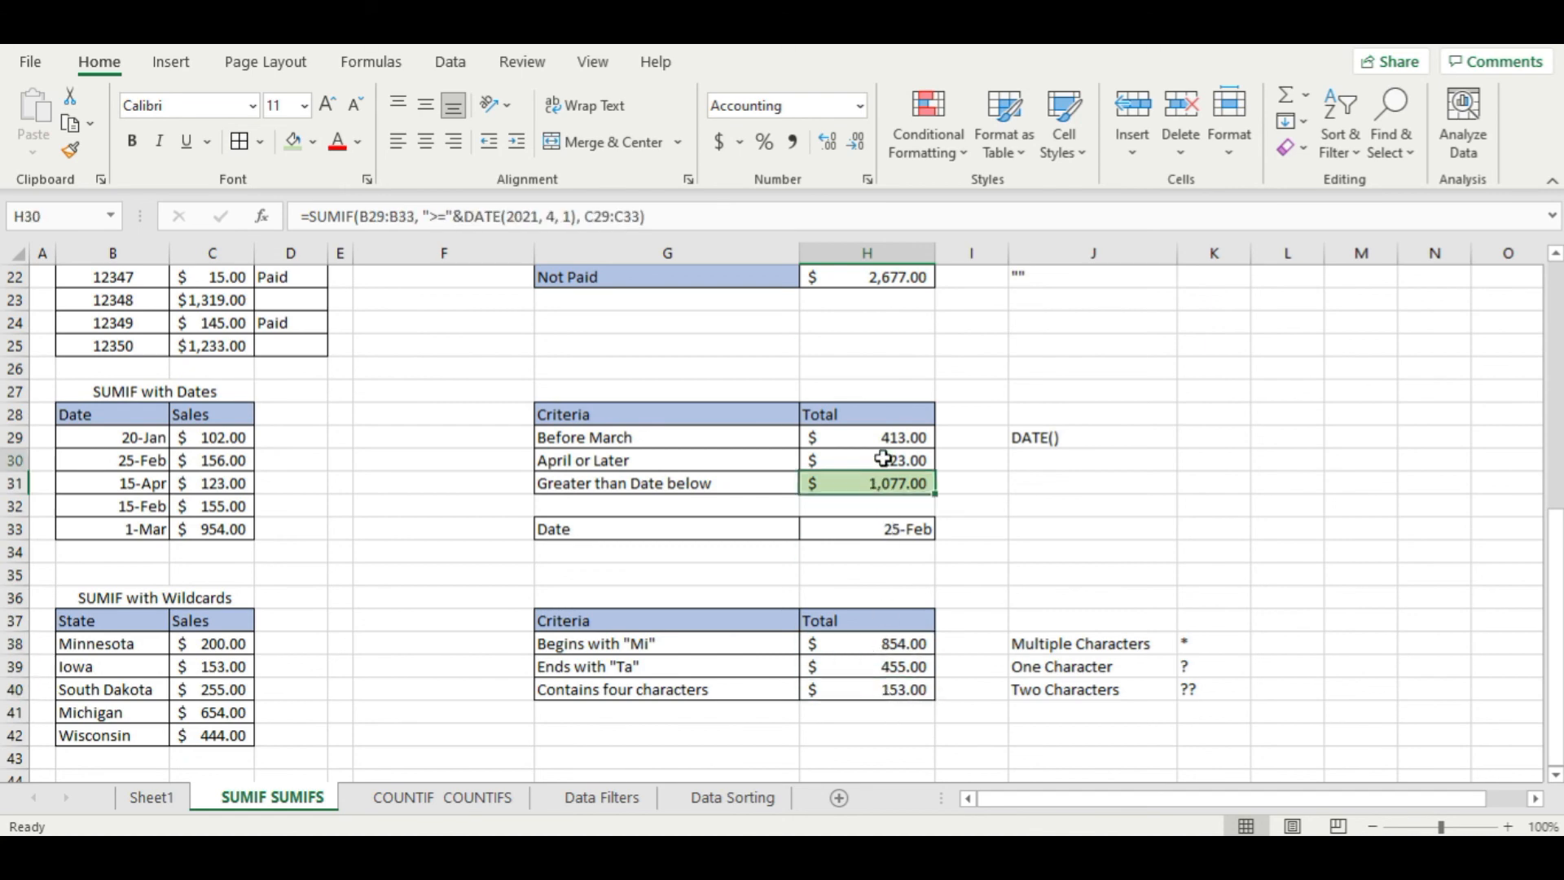
scroll(984, 419, up, 7)
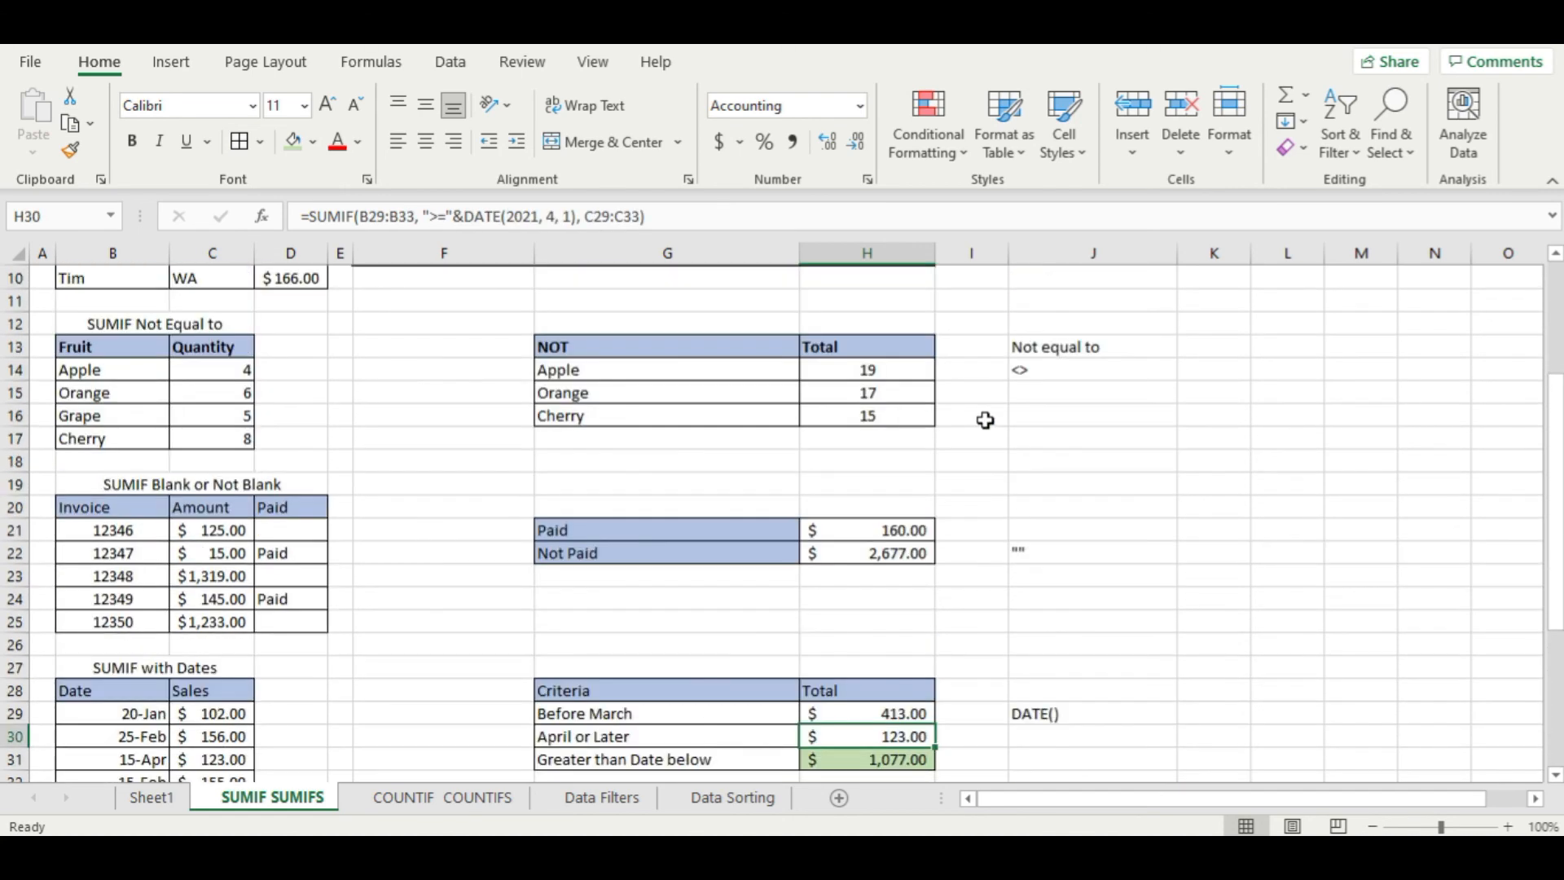
click(1162, 403)
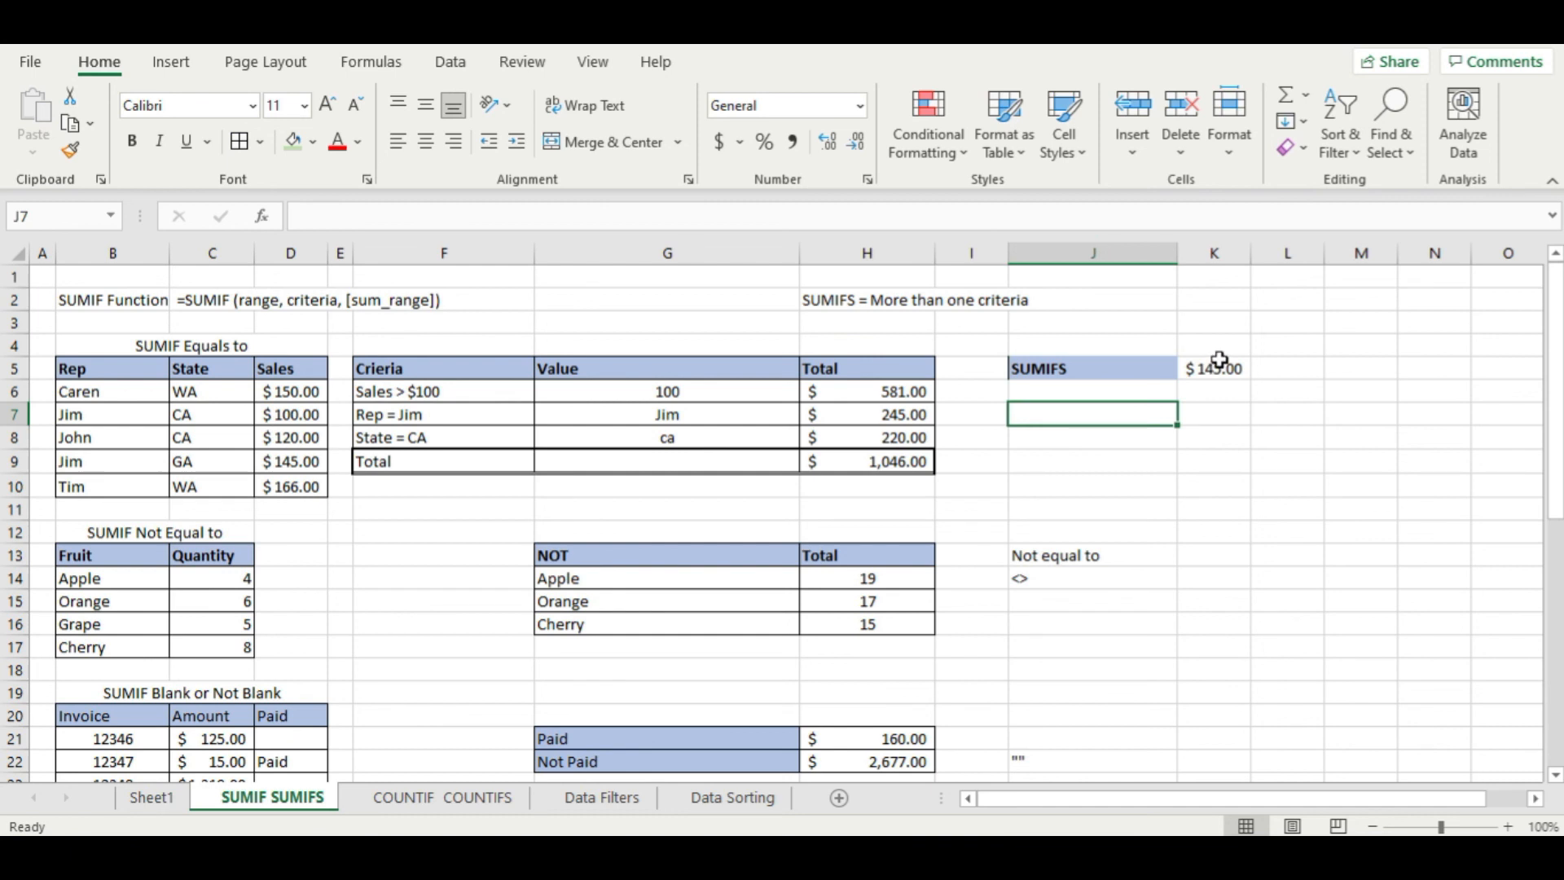
click(365, 533)
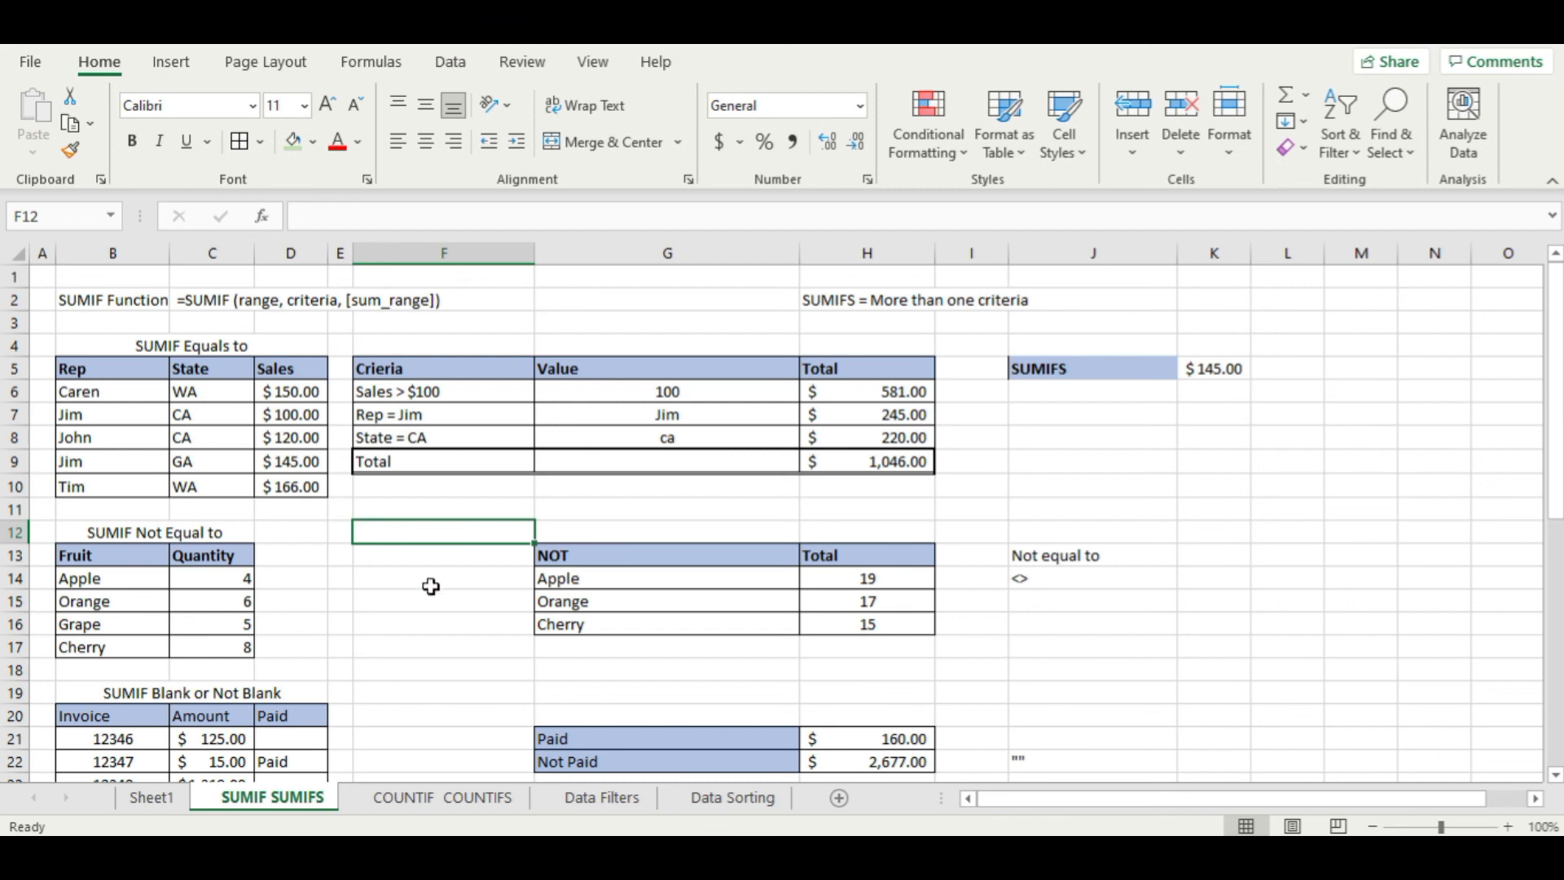
click(412, 489)
scroll(437, 506, down, 1)
scroll(437, 506, down, 8)
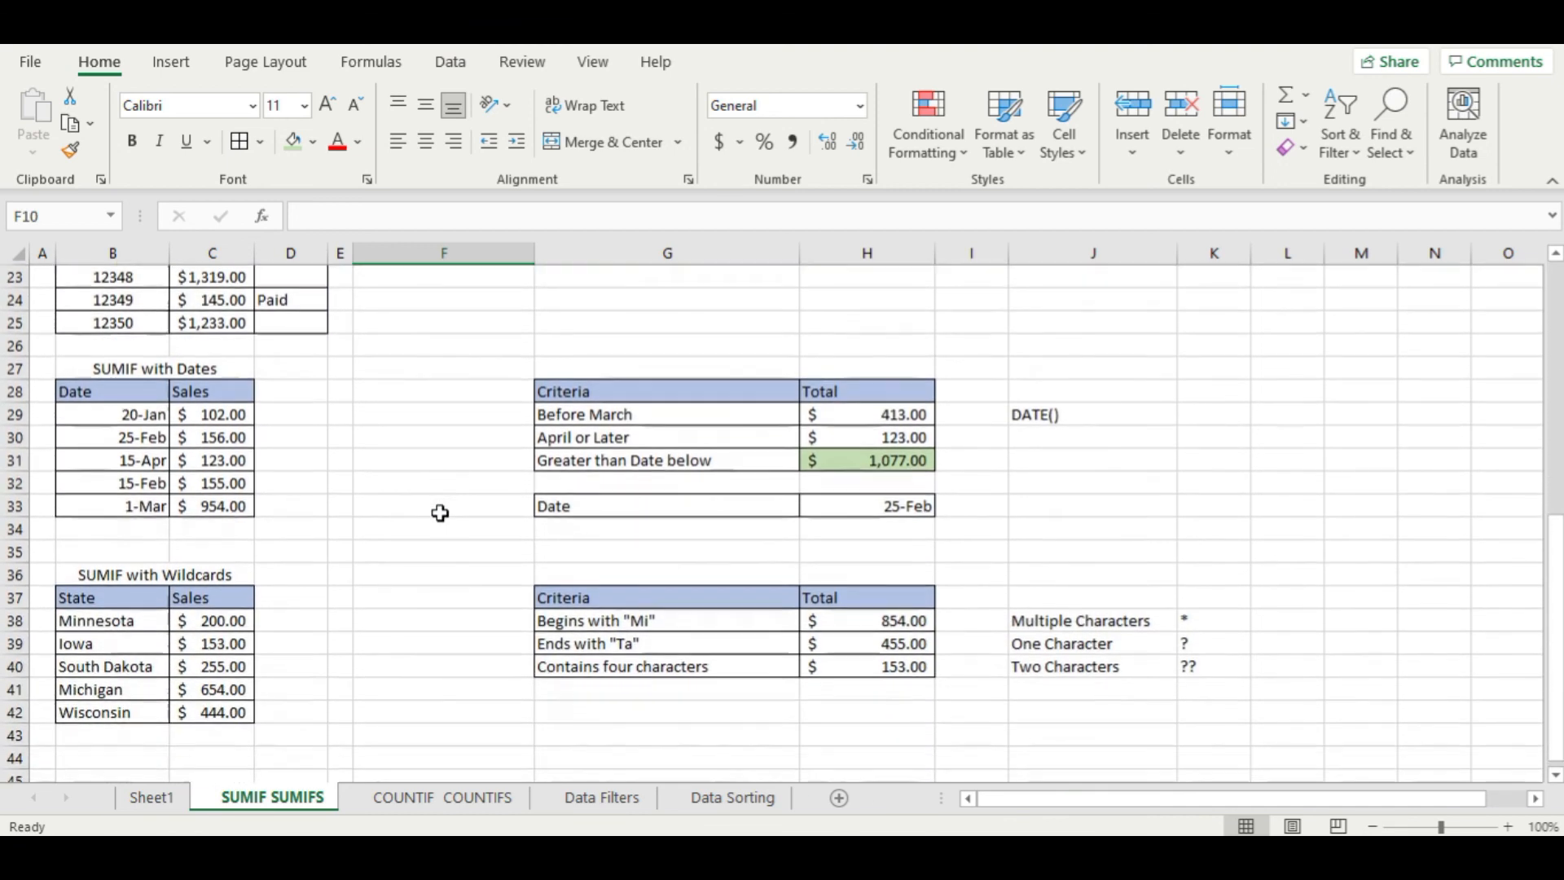
scroll(440, 510, up, 8)
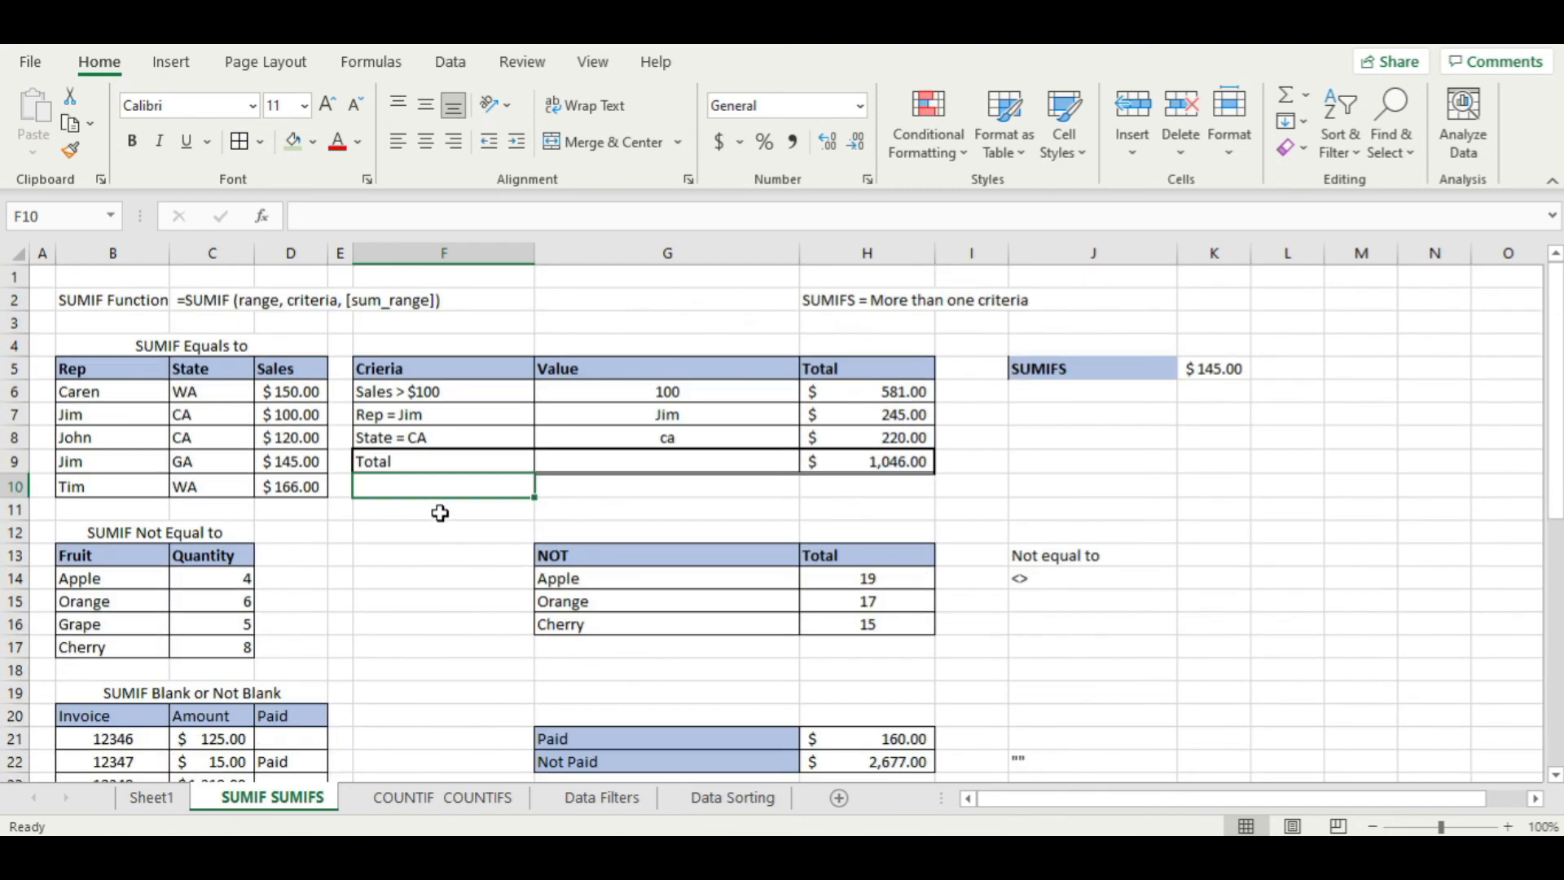
- Open the COUNTIF COUNTIFS sheet and autofit the width of all its columns to their contents
click(464, 806)
click(572, 598)
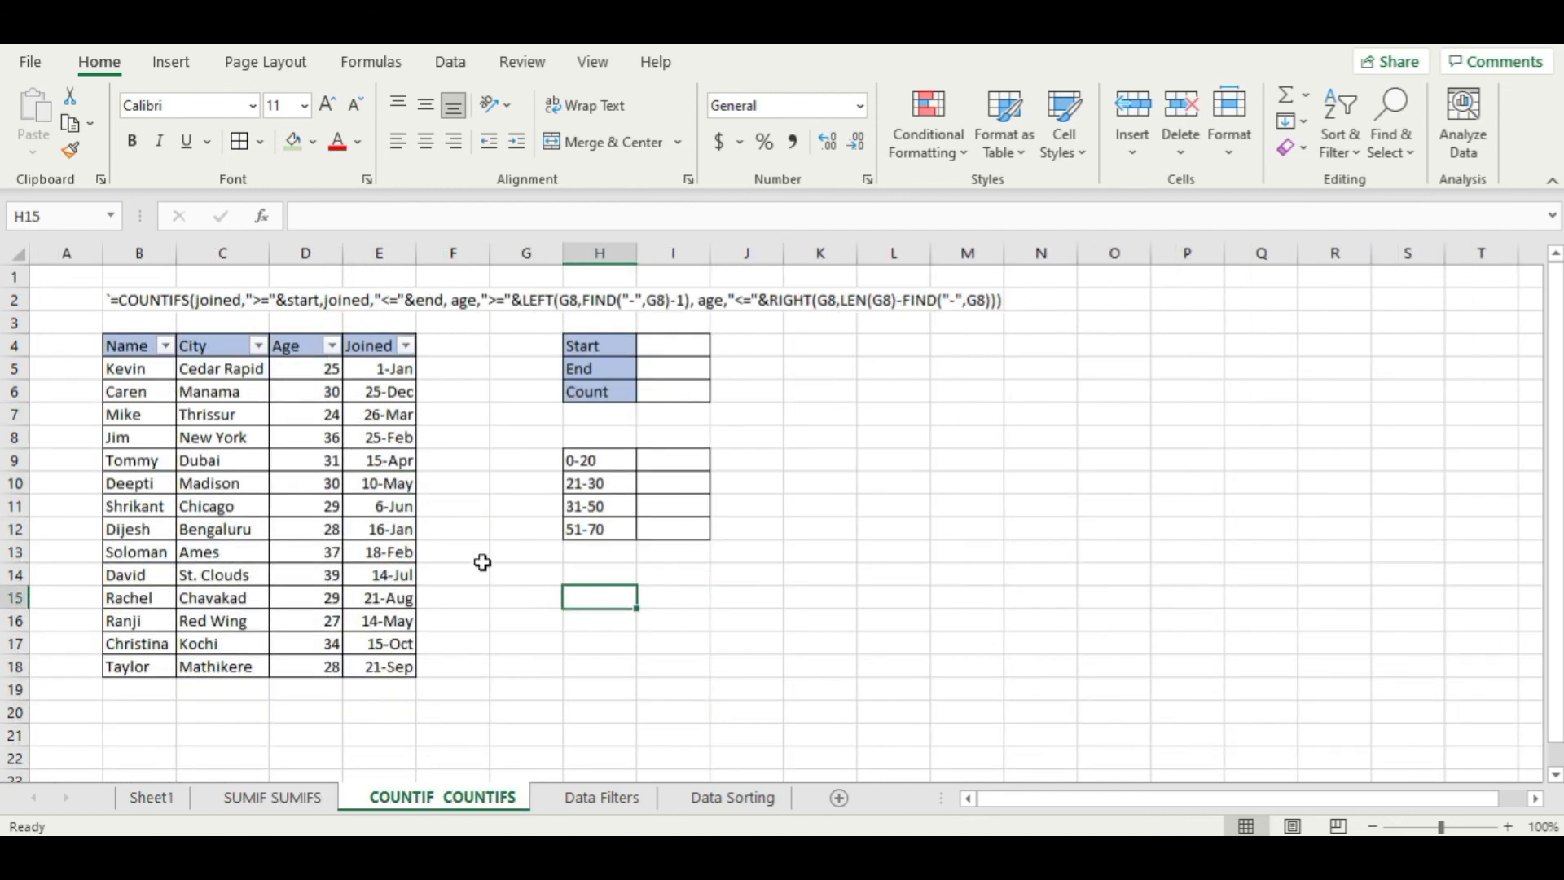
click(18, 254)
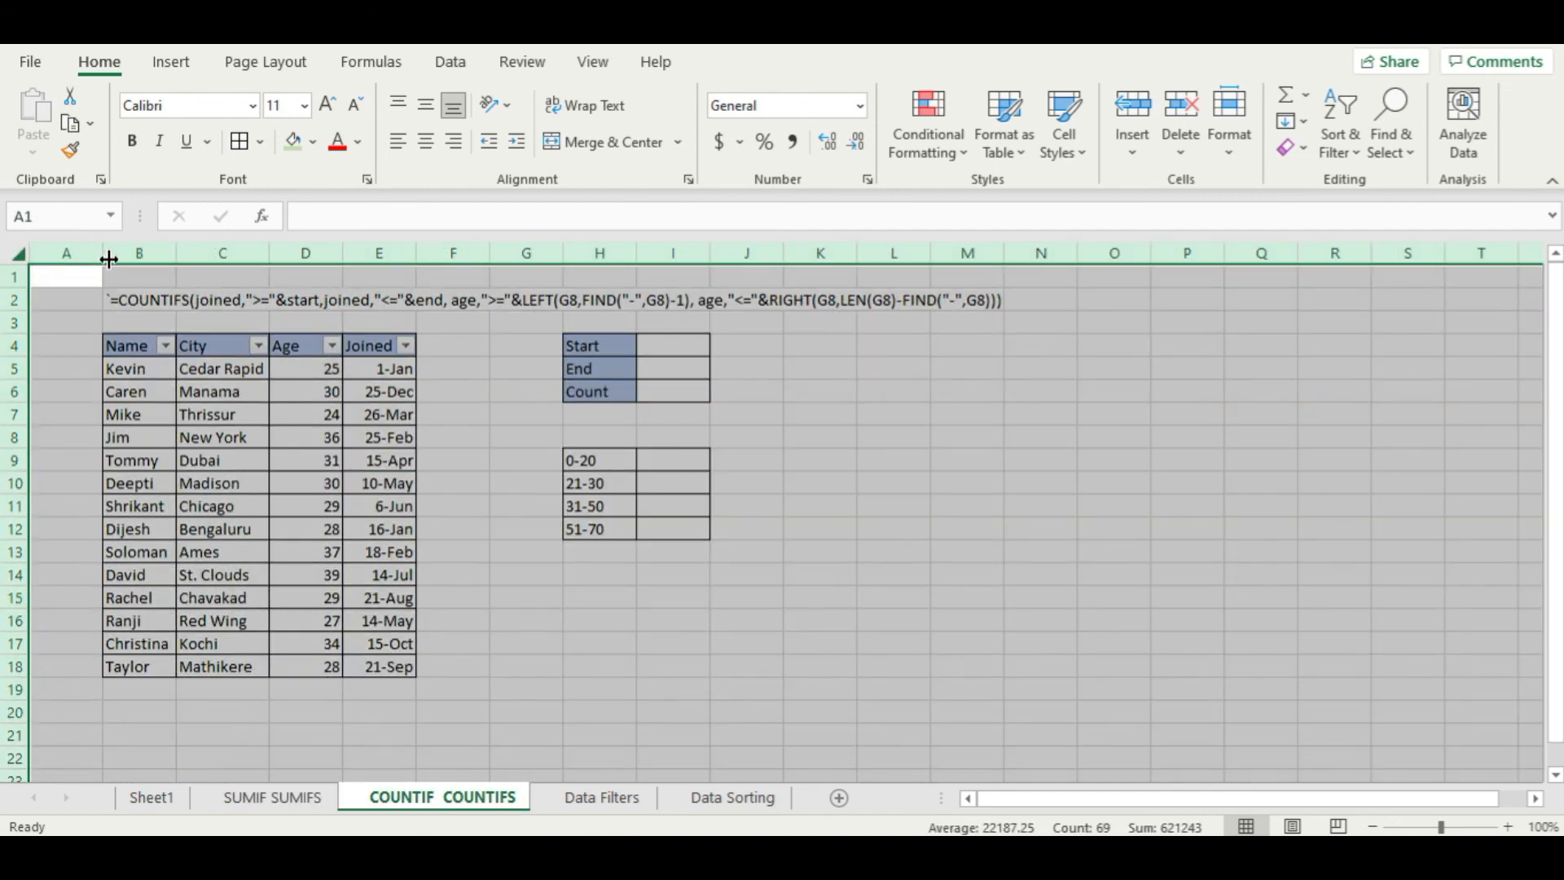
double_click(107, 259)
click(653, 483)
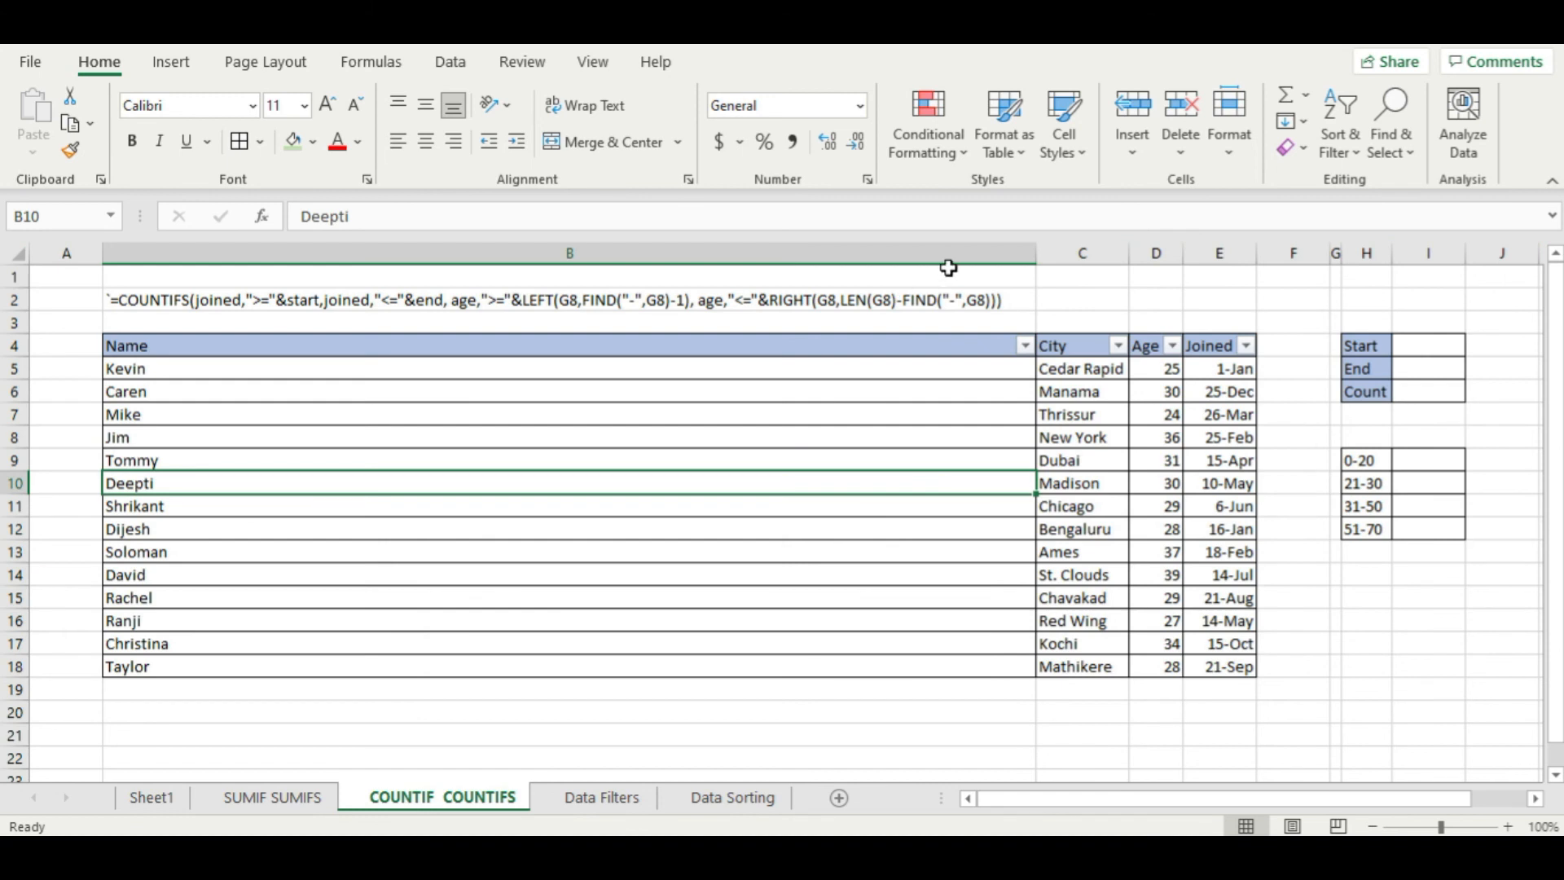
- Narrow the Name column B so it is only slightly wider than the names
drag(1028, 251, 835, 303)
drag(272, 346, 230, 339)
drag(234, 261, 222, 271)
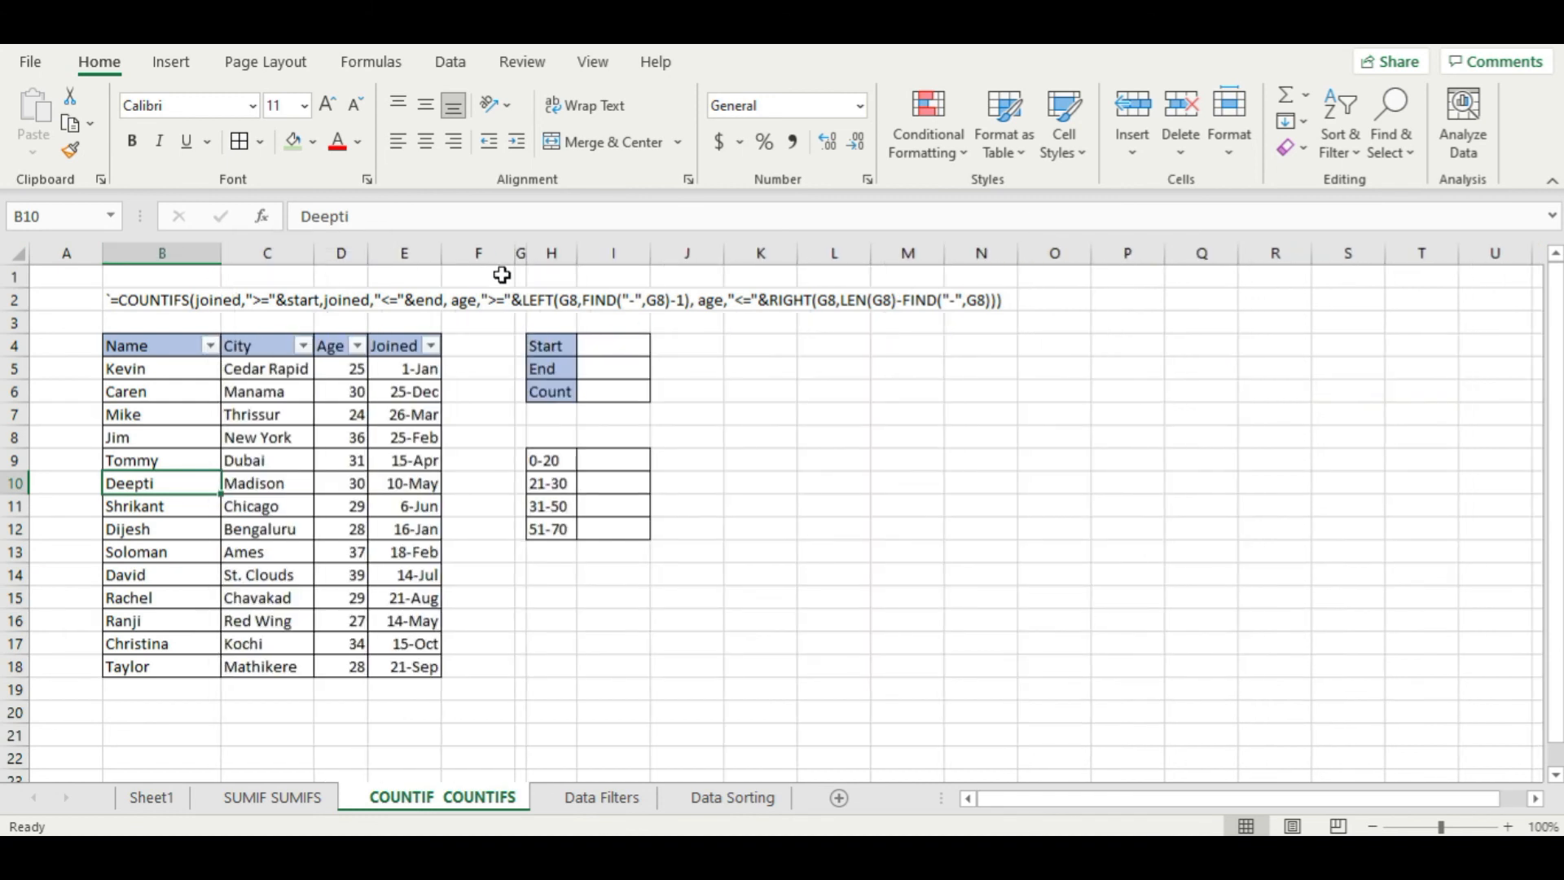
- Widen the Joined column E and columns H and I holding the Start, End, Count and age range tables
drag(435, 258, 495, 254)
drag(630, 253, 888, 248)
click(1148, 324)
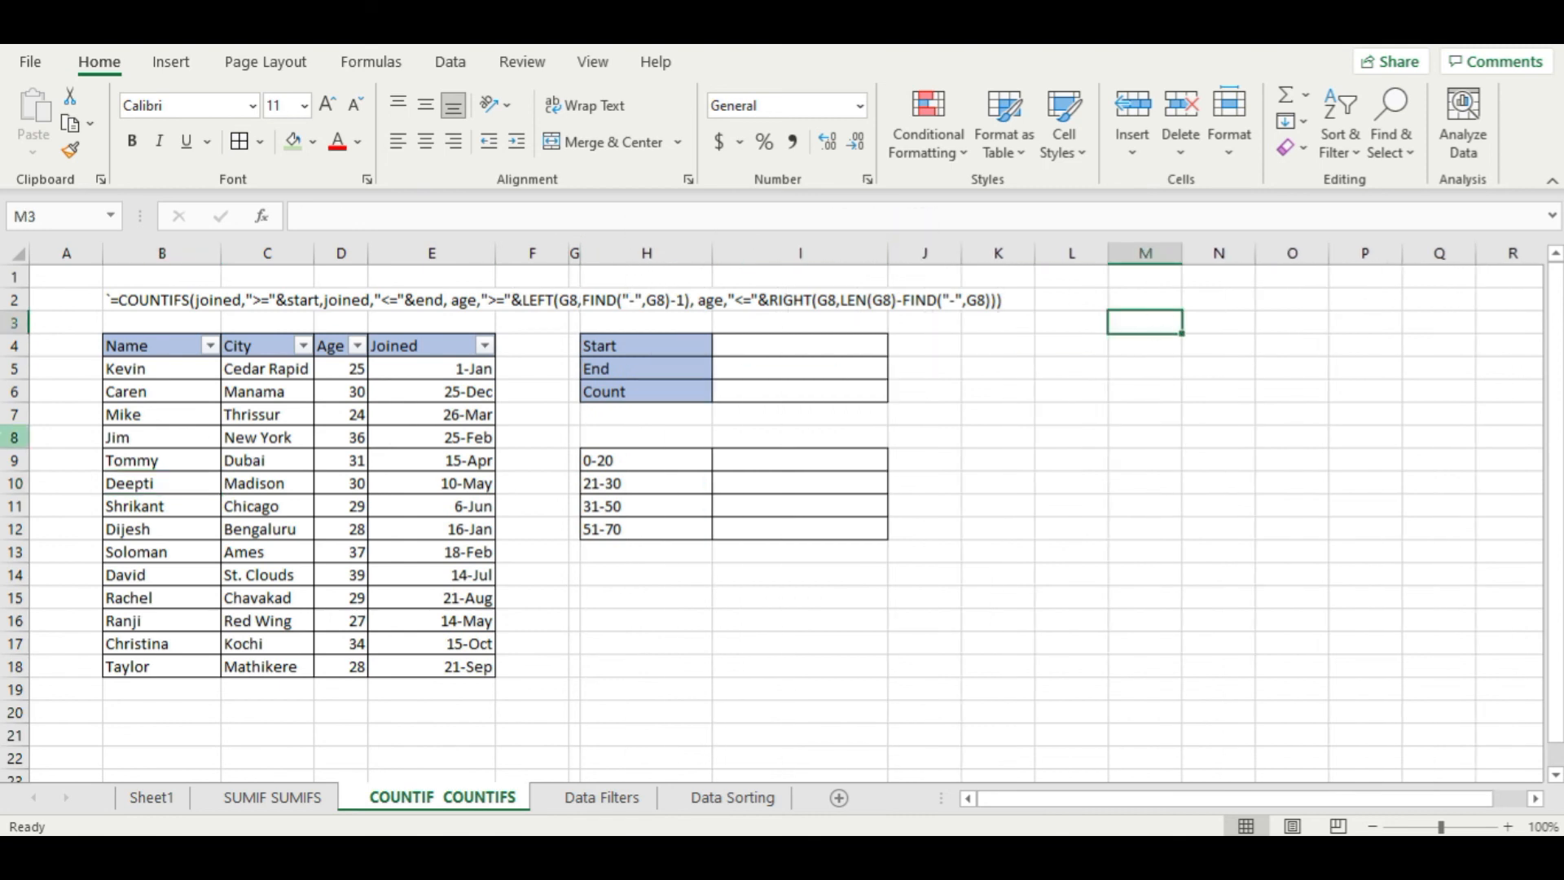